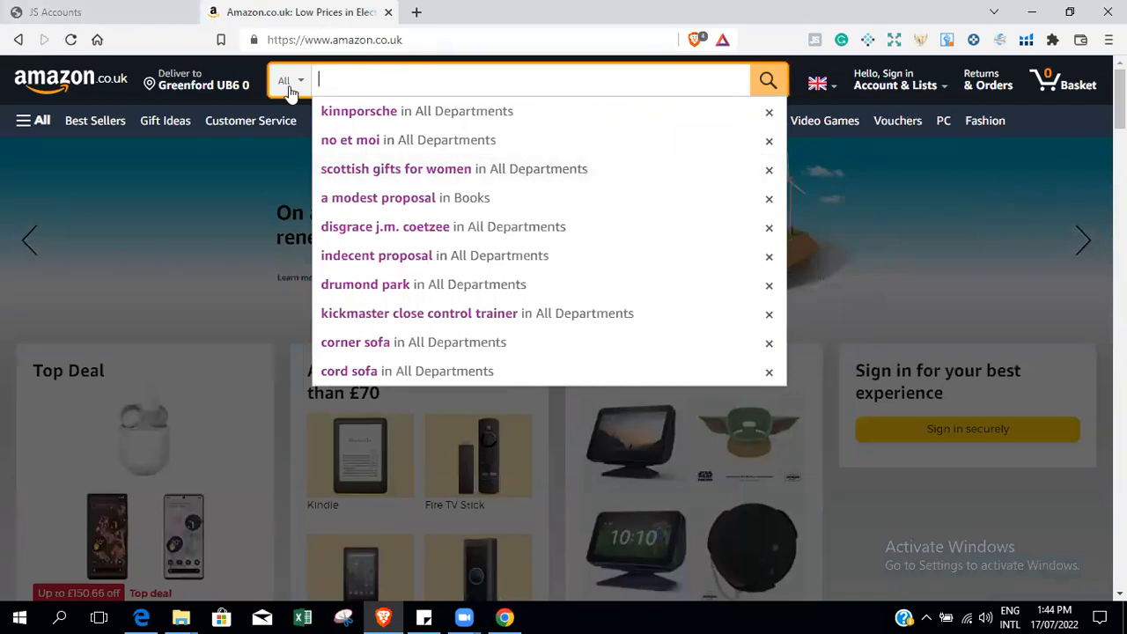
Search the whole Amazon store for 'merriways'
click(252, 201)
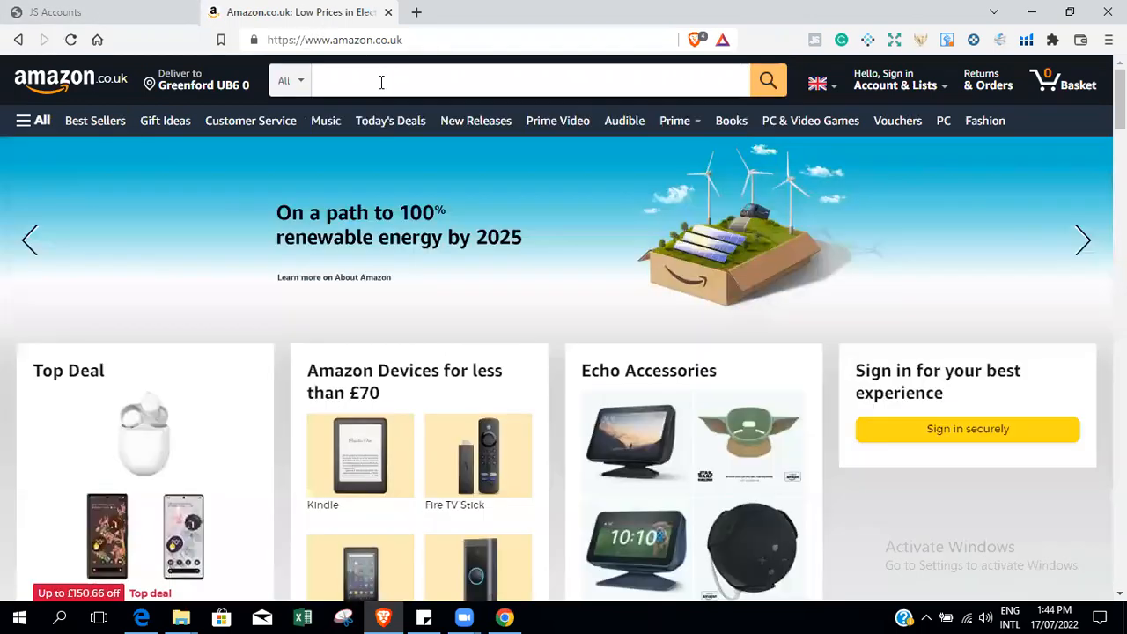
click(381, 82)
text(mer)
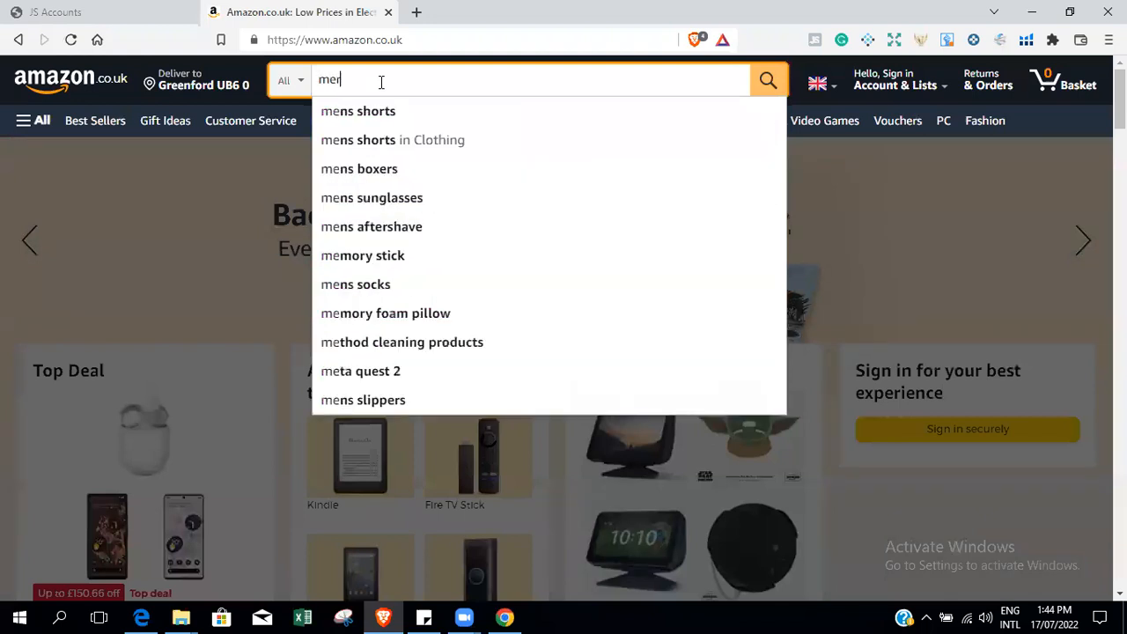
text(riways)
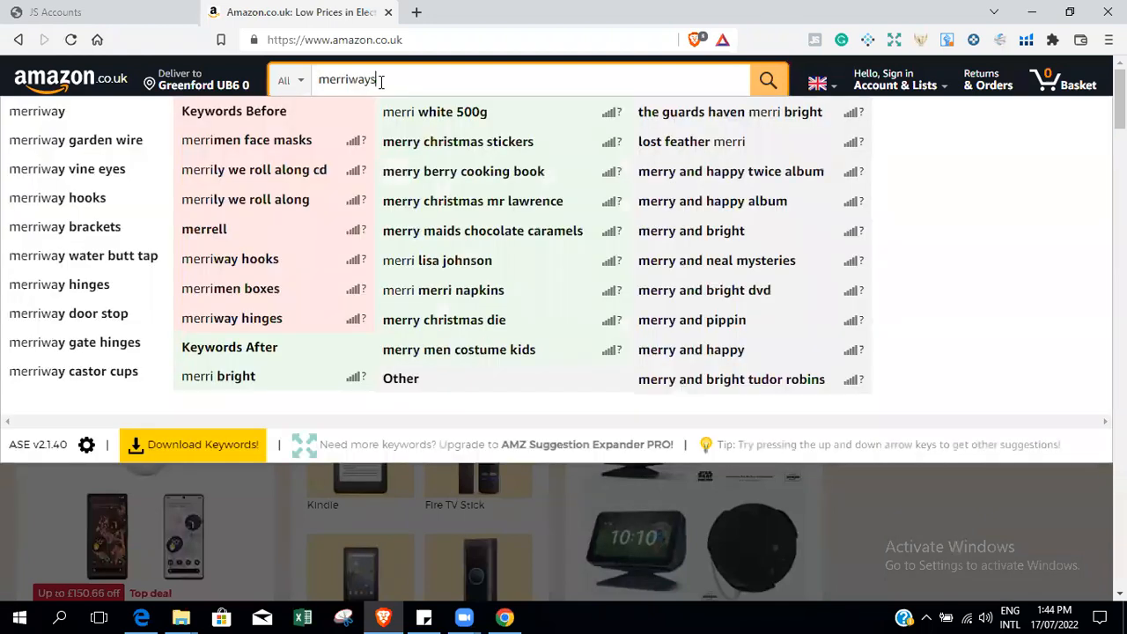
key(Return)
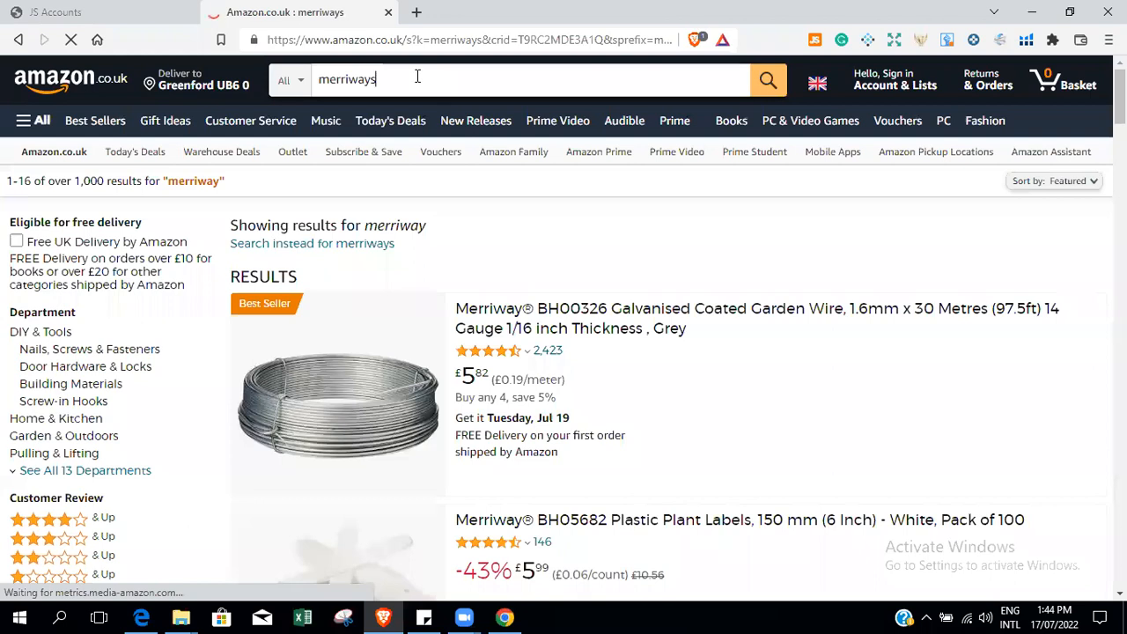
Correct the search to 'merriway' and review the 1,000+ results count
click(417, 77)
text(s)
key(BackSpace)
key(Return)
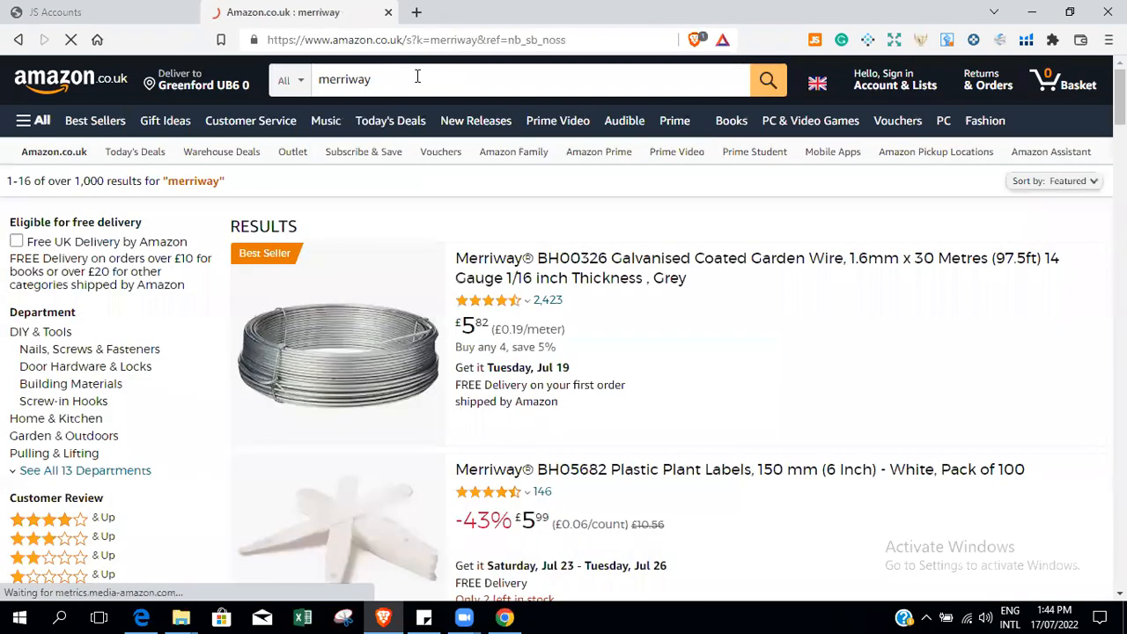
scroll(668, 353, down, 6)
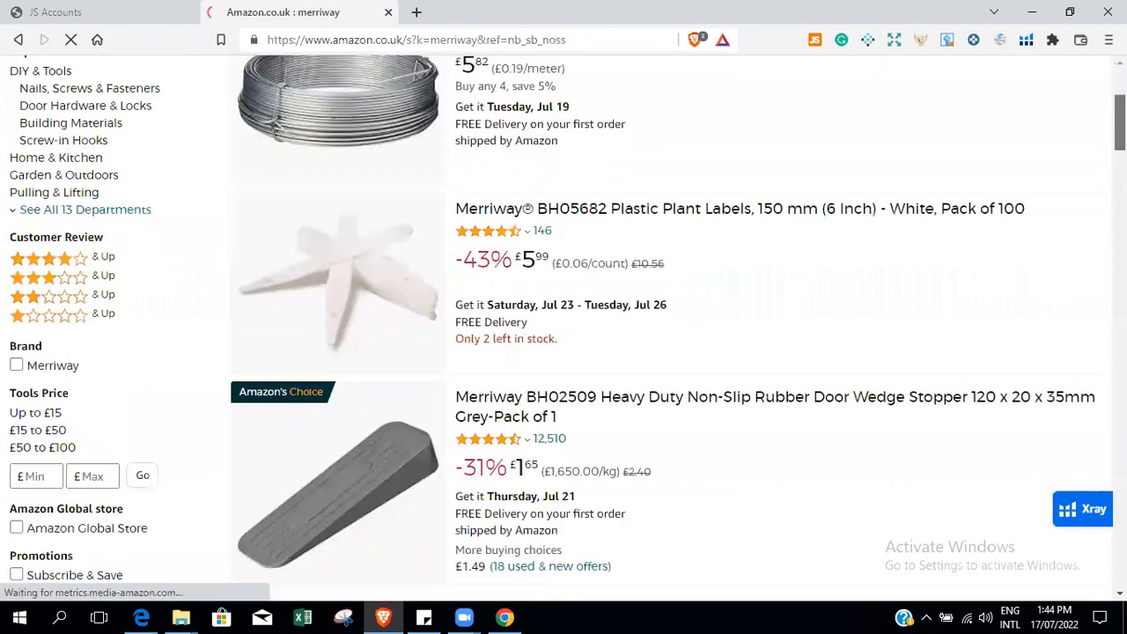
scroll(669, 352, up, 7)
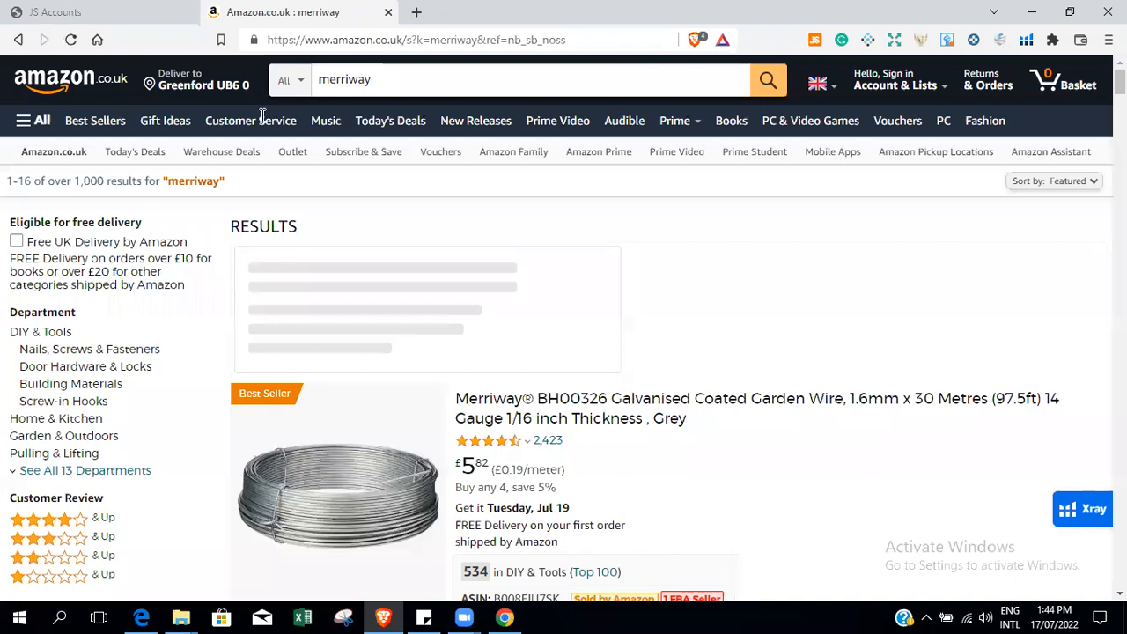
double_click(90, 180)
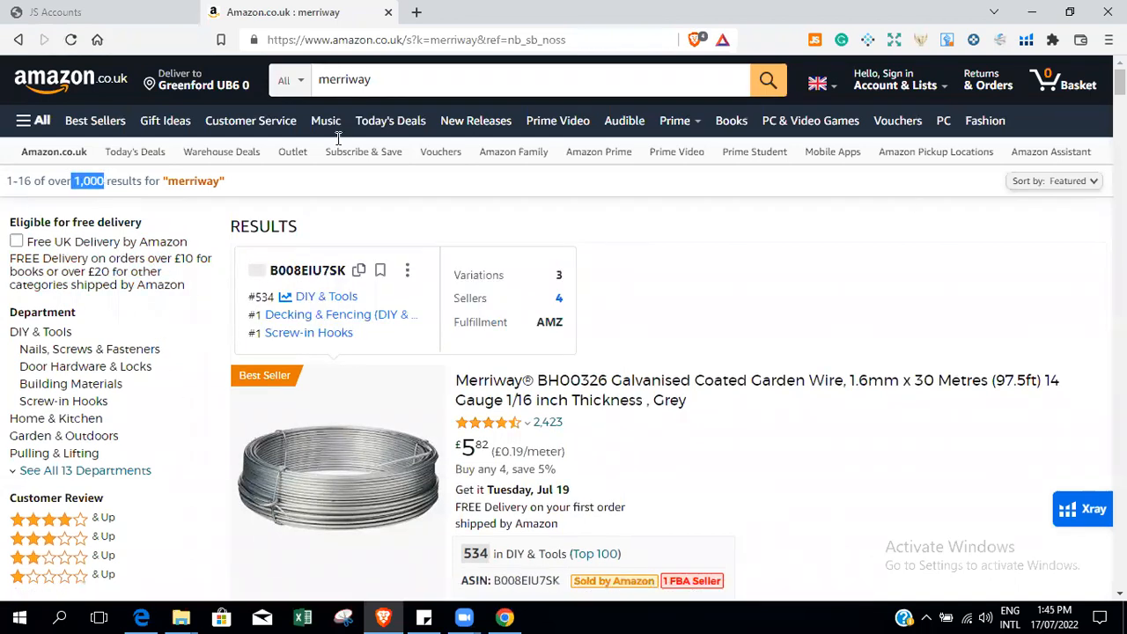
scroll(74, 303, down, 6)
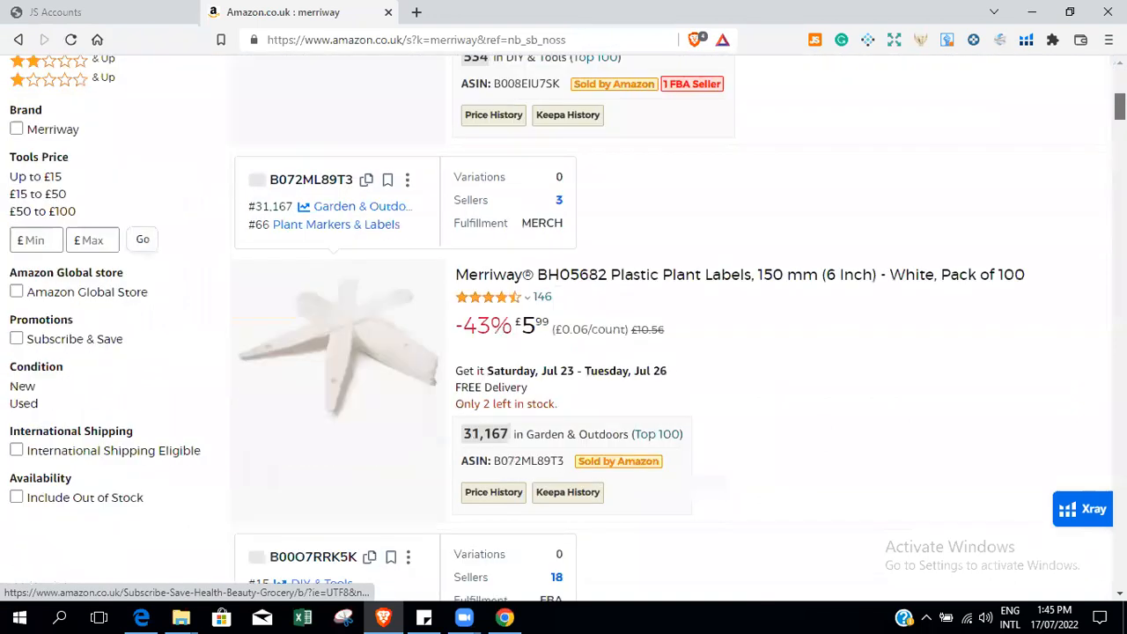
scroll(74, 304, up, 2)
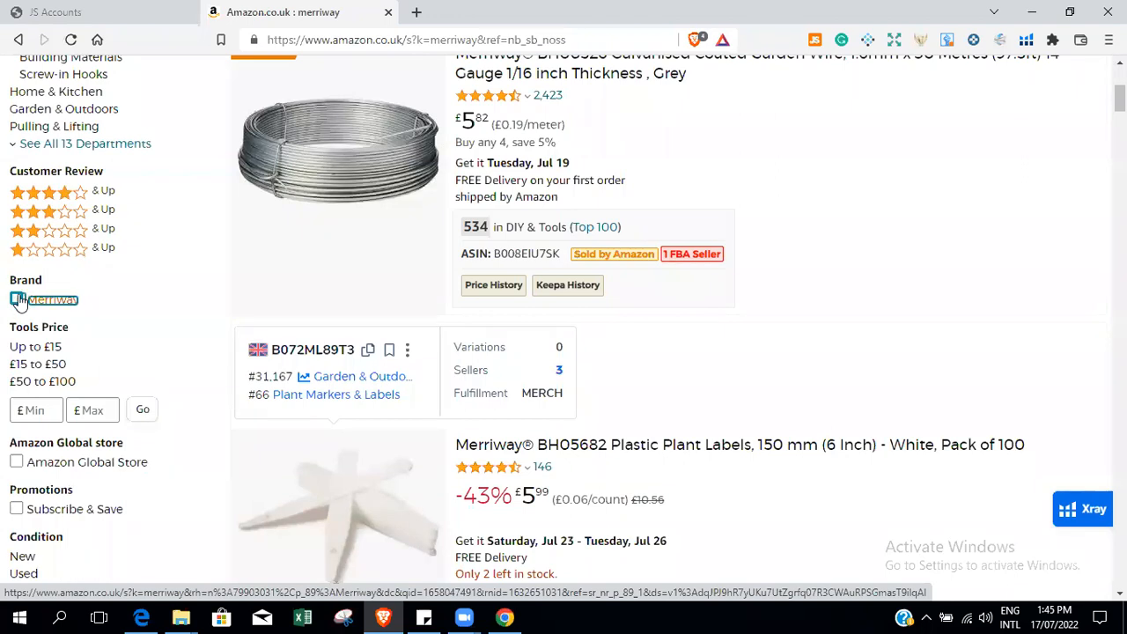
Tick the Merriway brand filter and scroll through the filtered merriway products
click(18, 300)
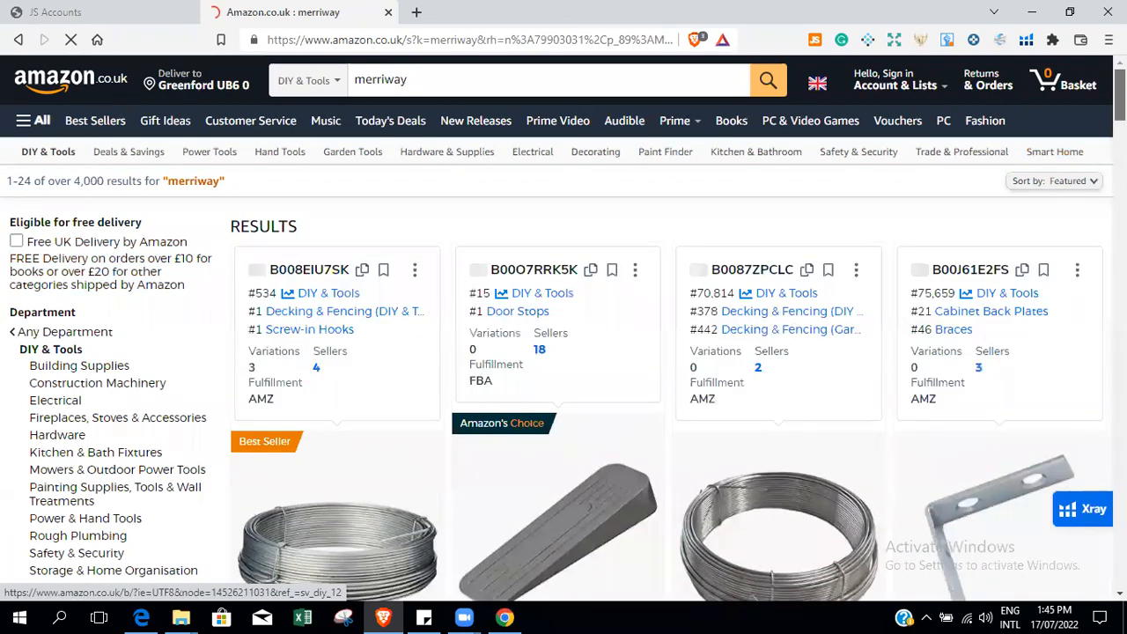
scroll(563, 326, down, 5)
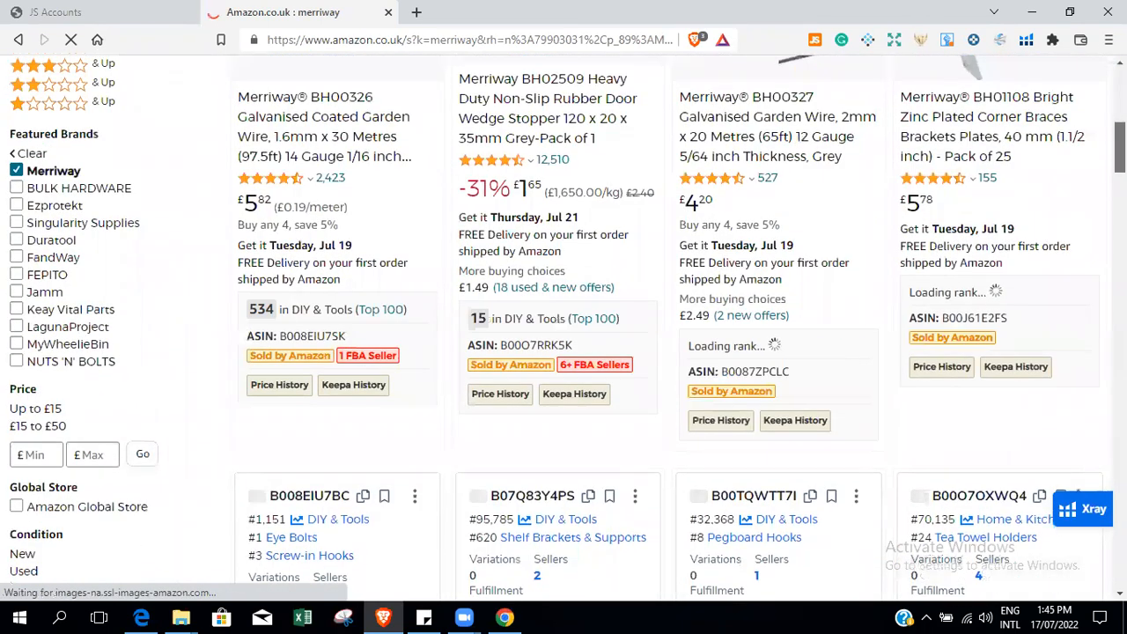
scroll(563, 326, down, 2)
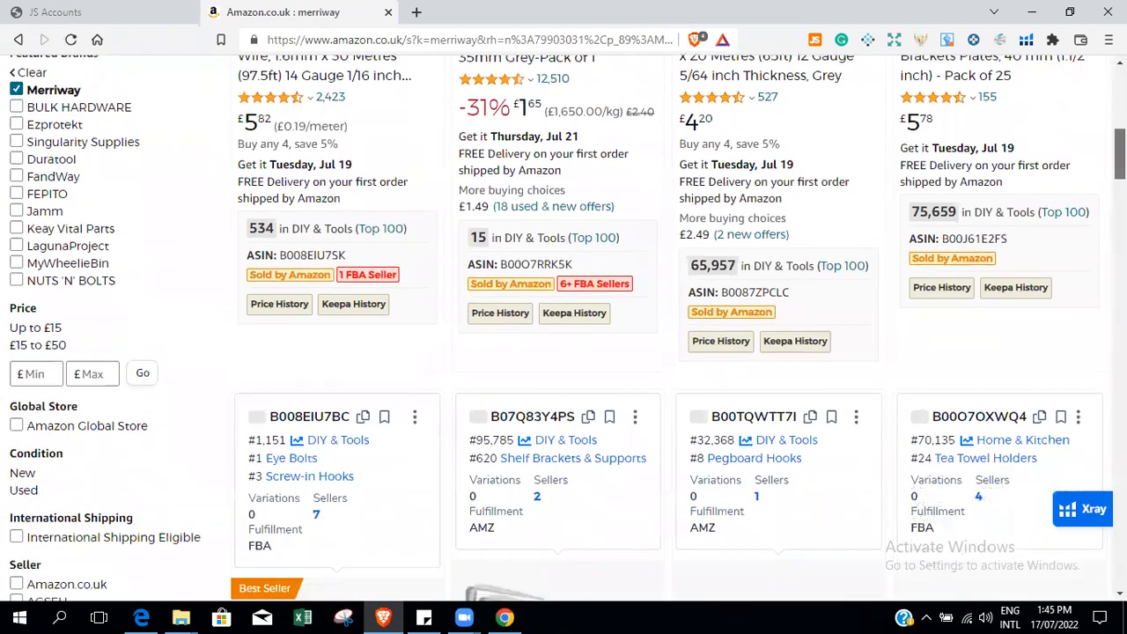
scroll(563, 325, up, 4)
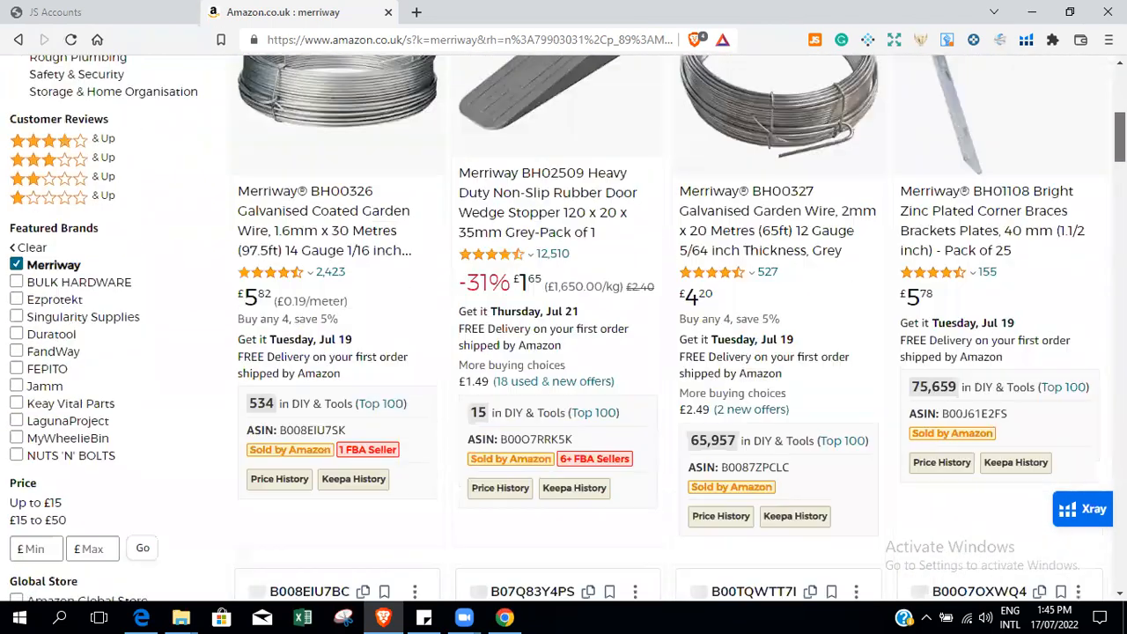
scroll(563, 326, down, 2)
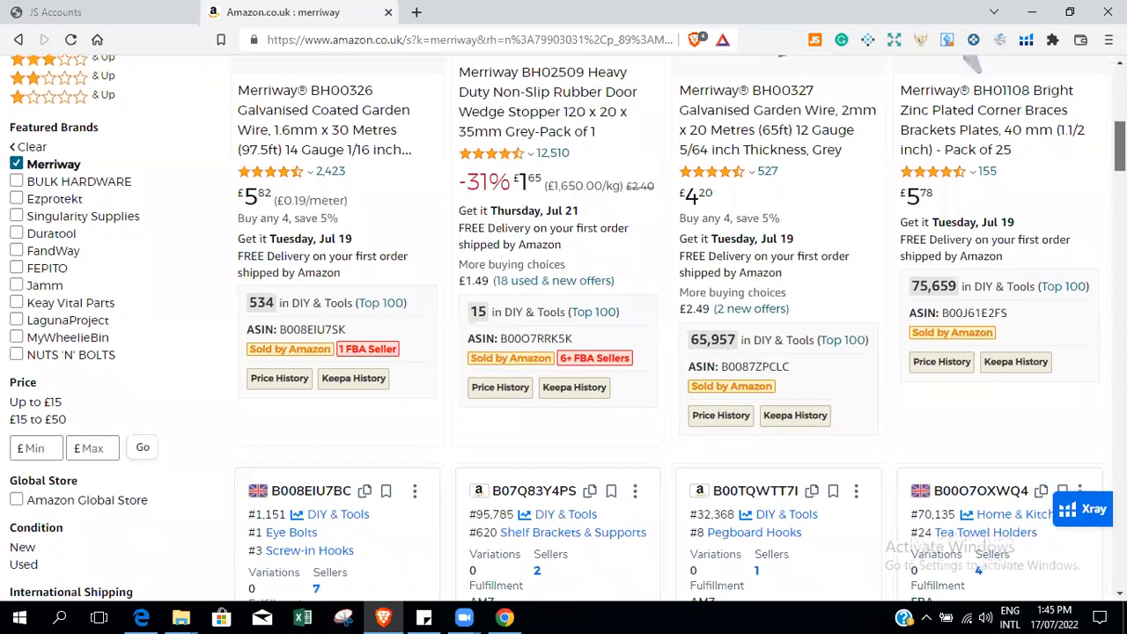
scroll(563, 326, down, 3)
scroll(563, 326, up, 9)
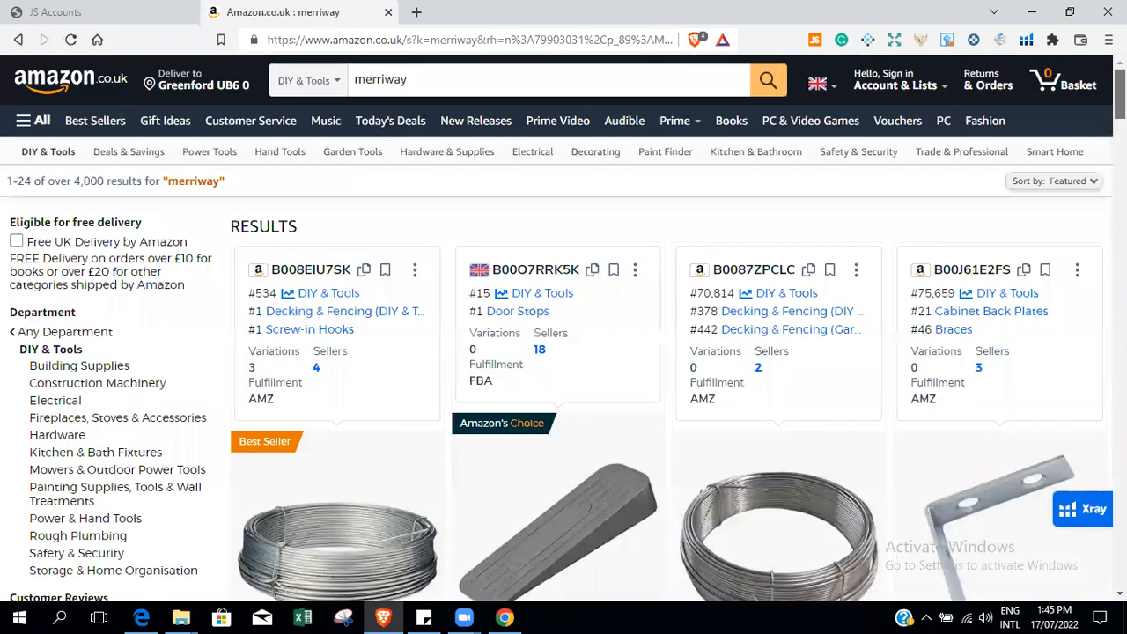
click(302, 79)
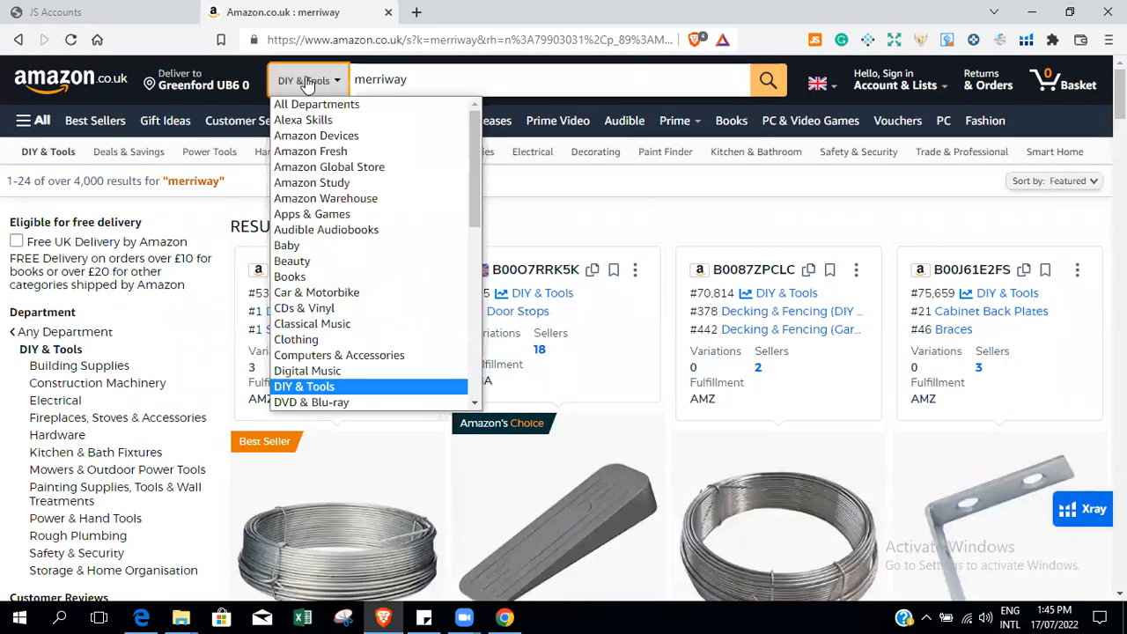
click(379, 104)
click(476, 84)
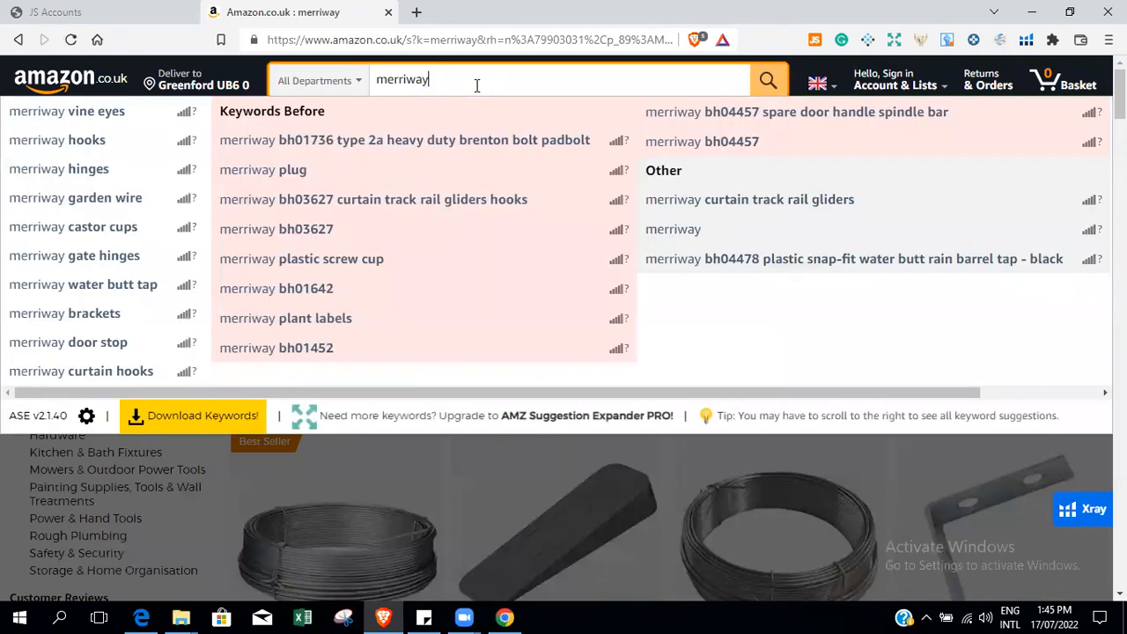
key(Return)
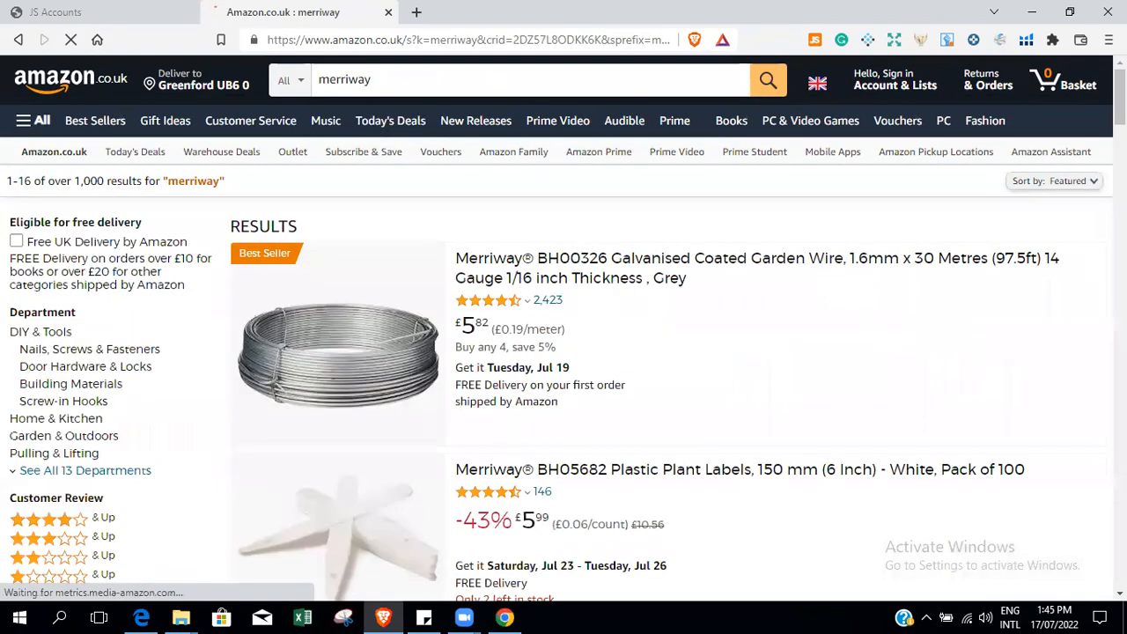
scroll(564, 352, down, 6)
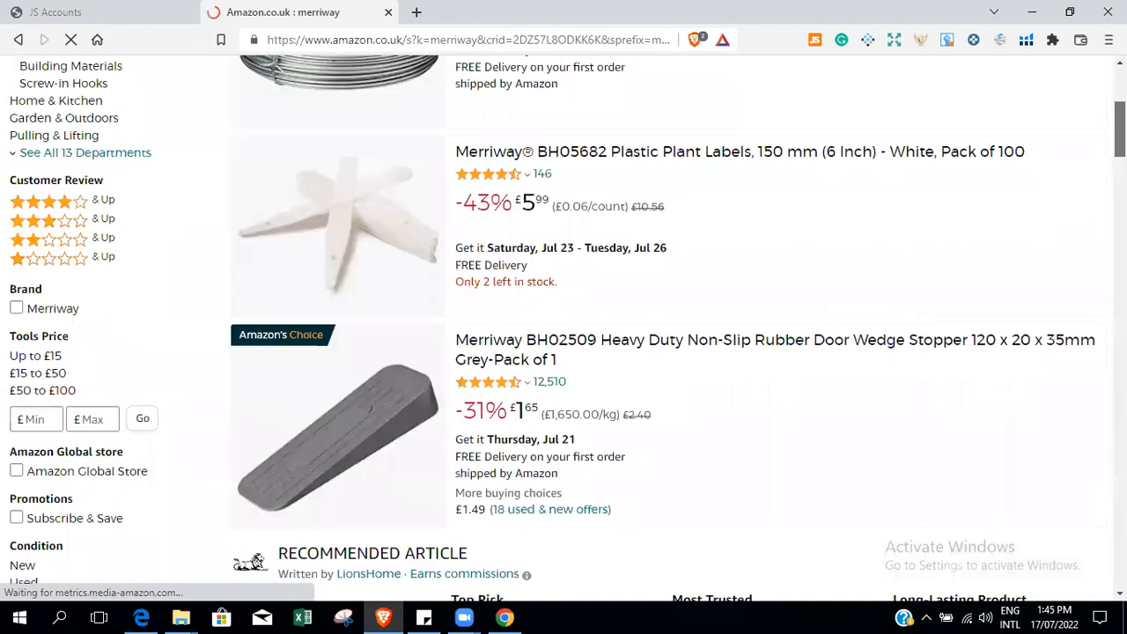
scroll(563, 352, down, 2)
scroll(564, 352, up, 6)
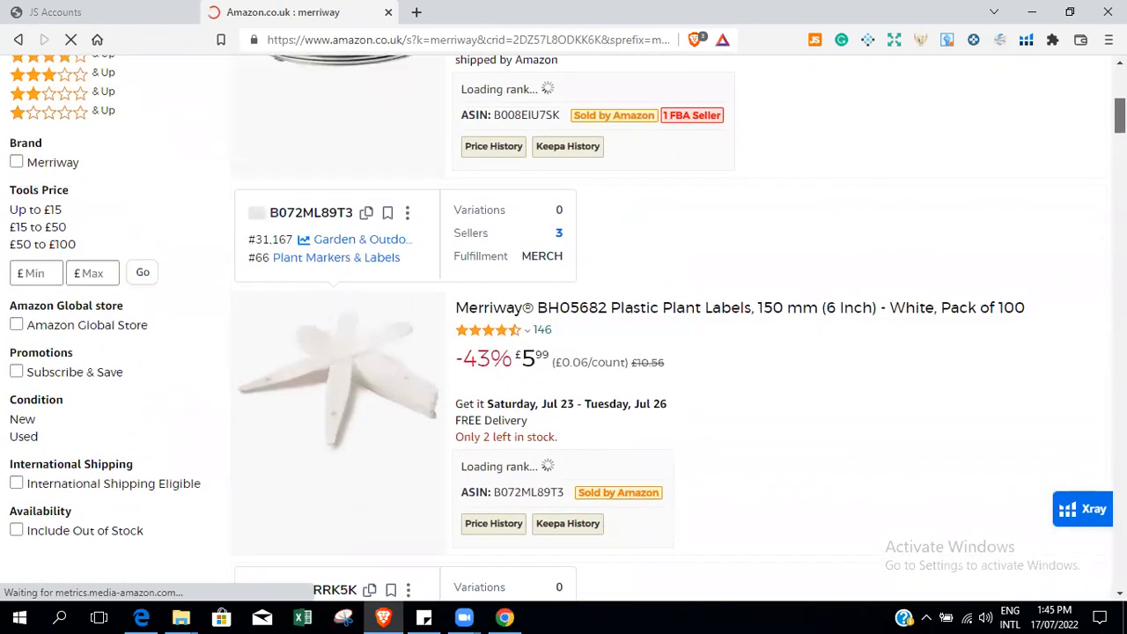
scroll(564, 352, up, 3)
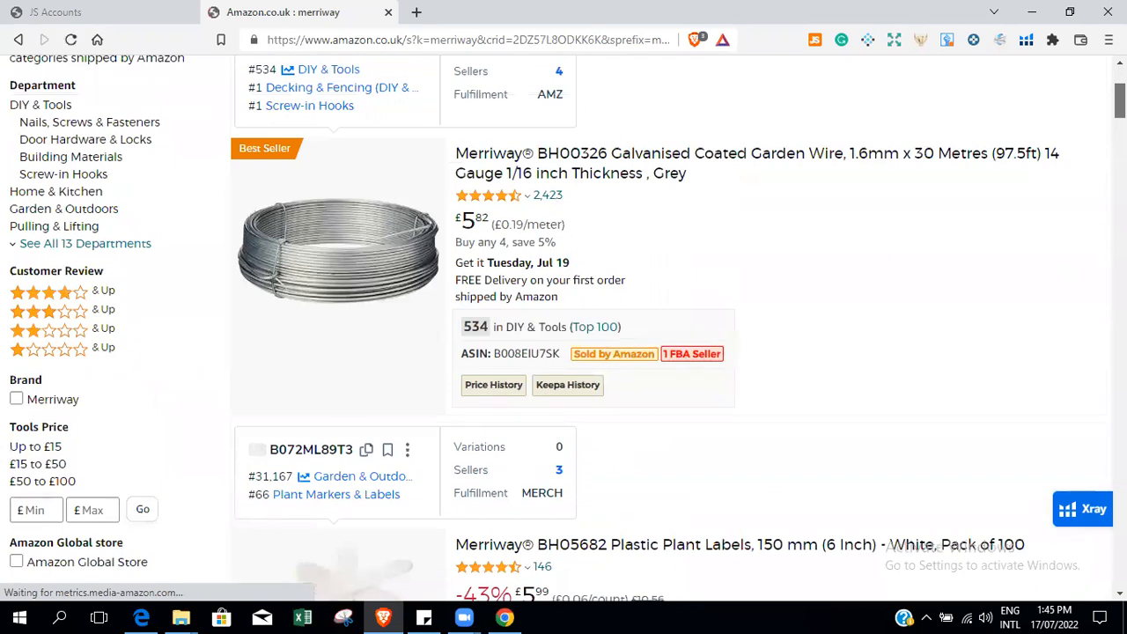
scroll(563, 352, up, 3)
scroll(563, 353, down, 3)
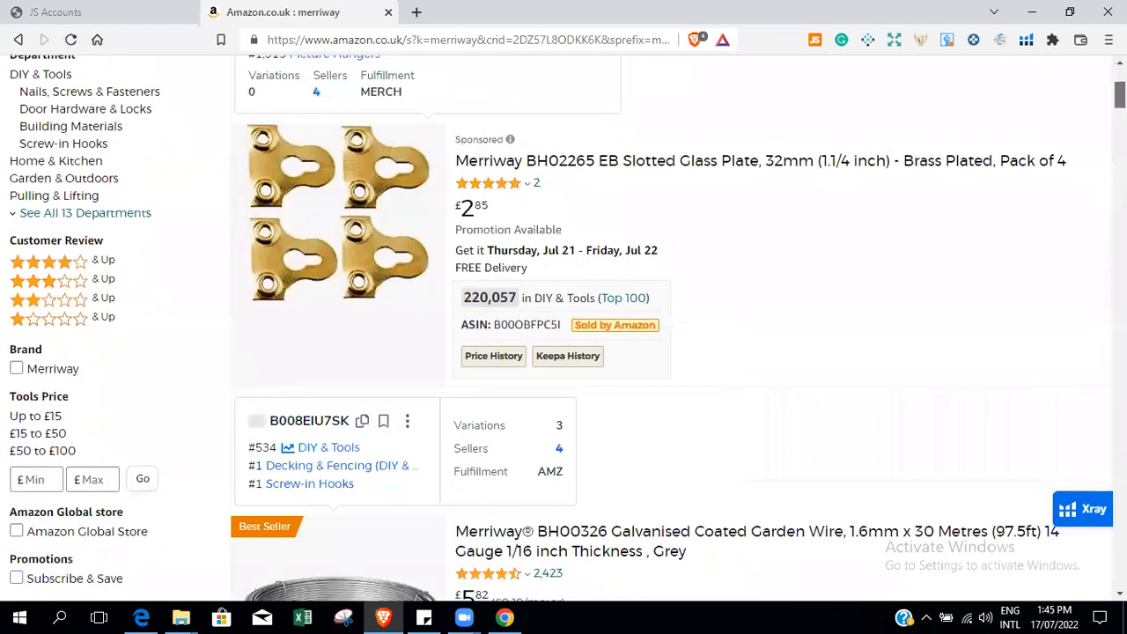
scroll(563, 352, down, 2)
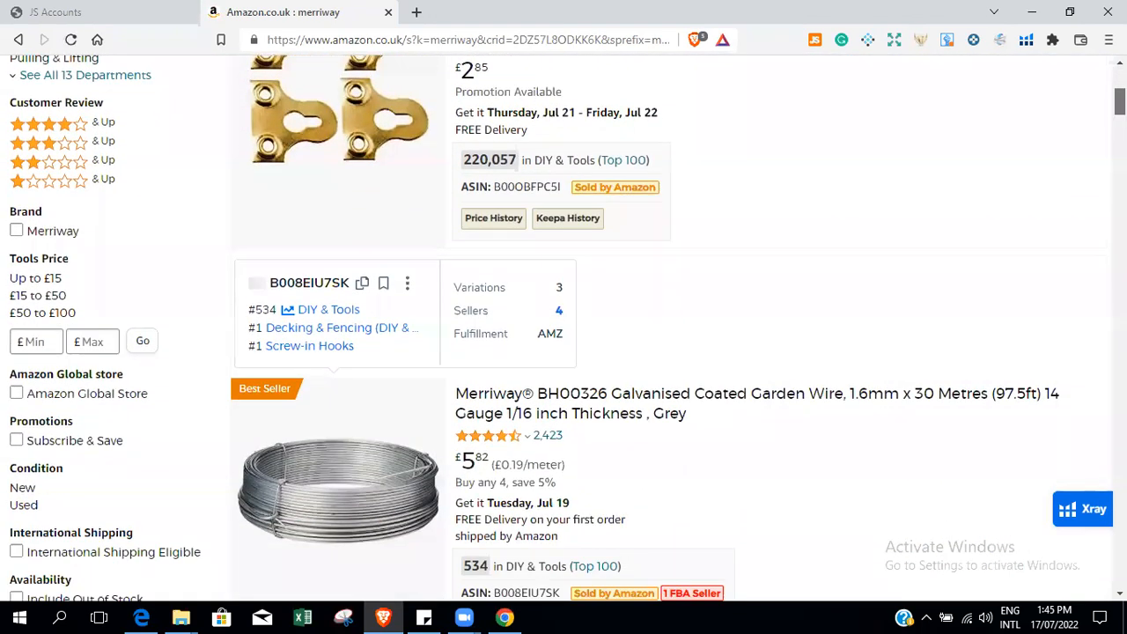
click(17, 232)
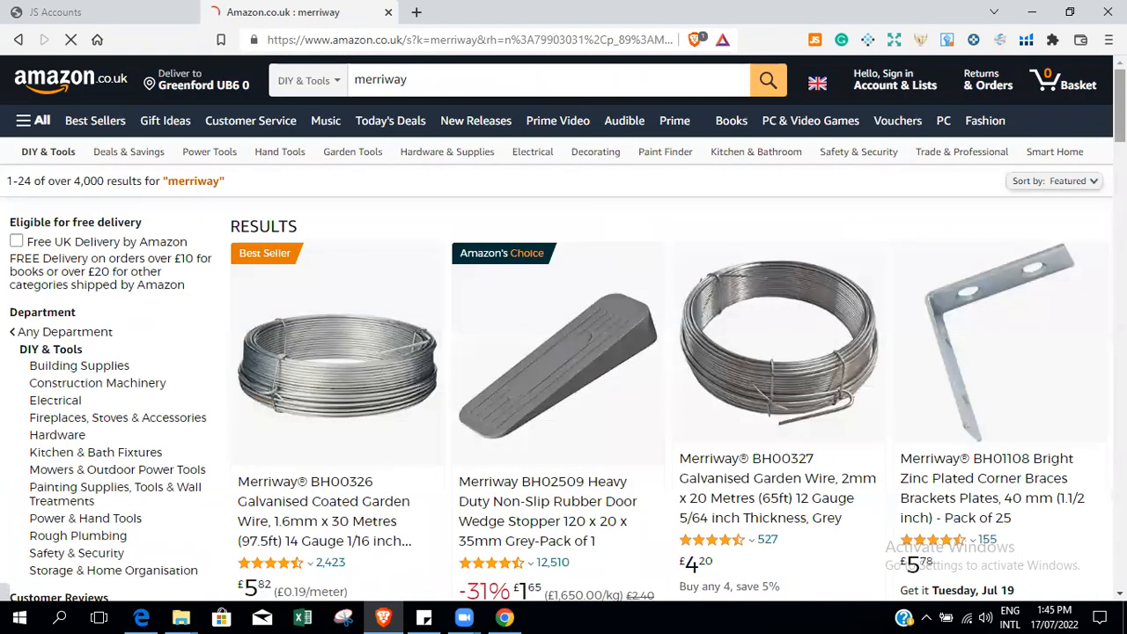
scroll(564, 352, down, 5)
scroll(564, 352, down, 3)
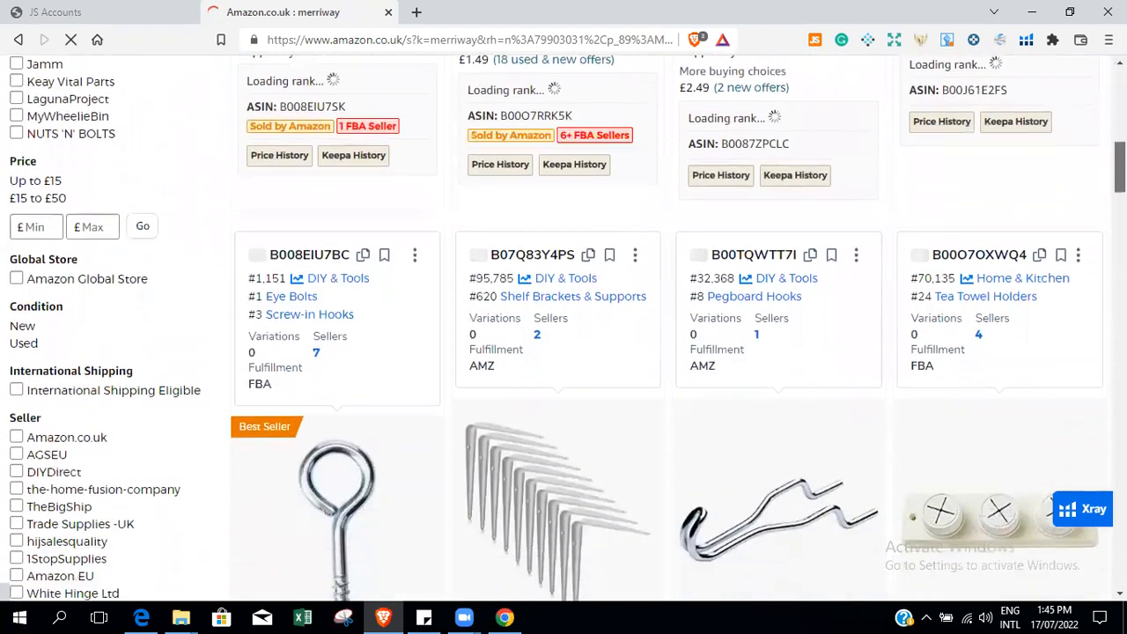
scroll(564, 352, down, 3)
scroll(564, 352, up, 11)
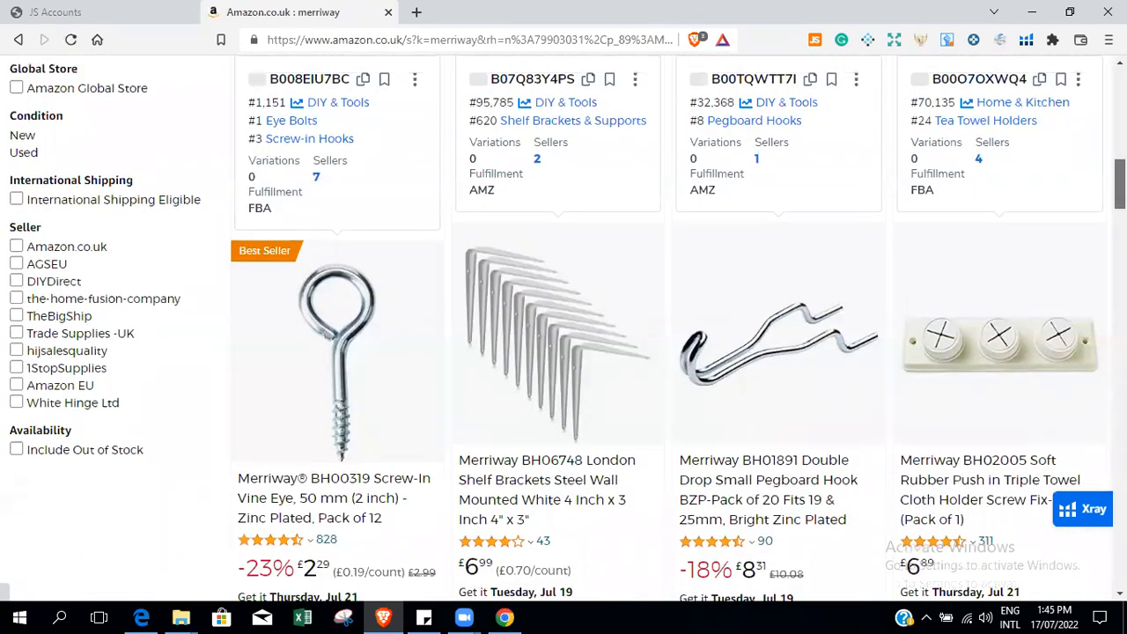
scroll(563, 352, down, 3)
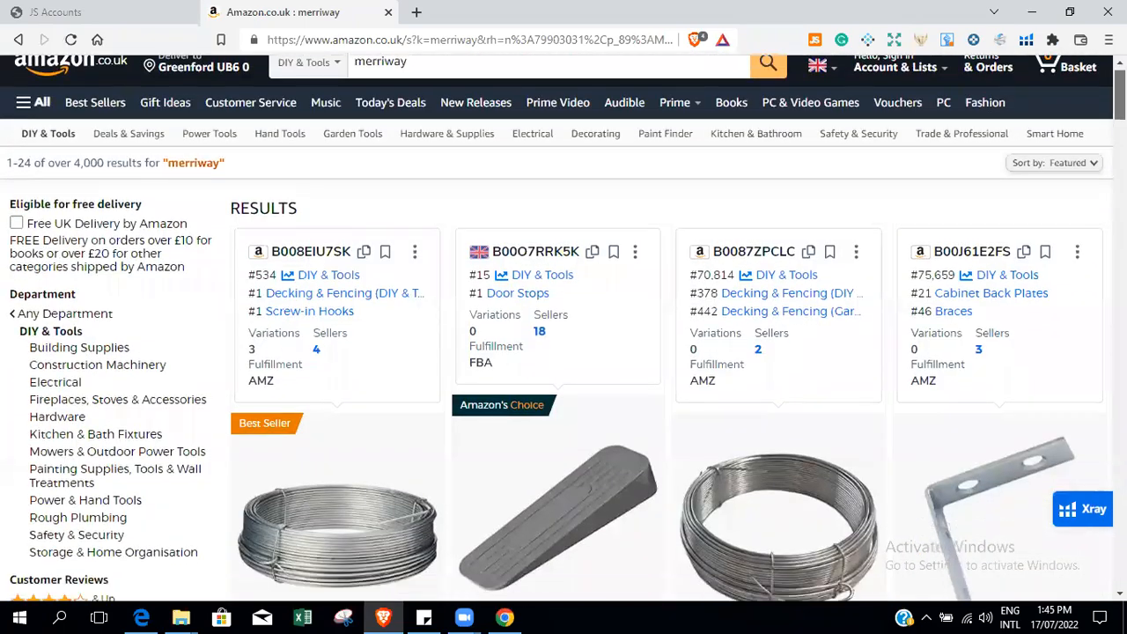
scroll(564, 352, down, 3)
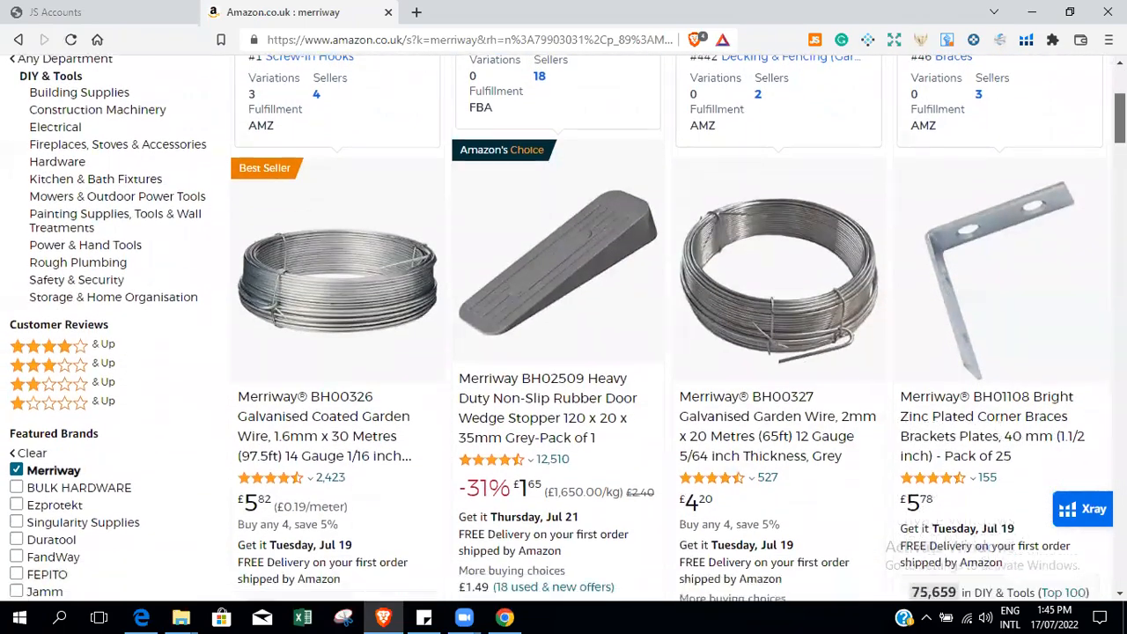
scroll(563, 352, up, 5)
scroll(563, 352, down, 1)
scroll(563, 352, up, 1)
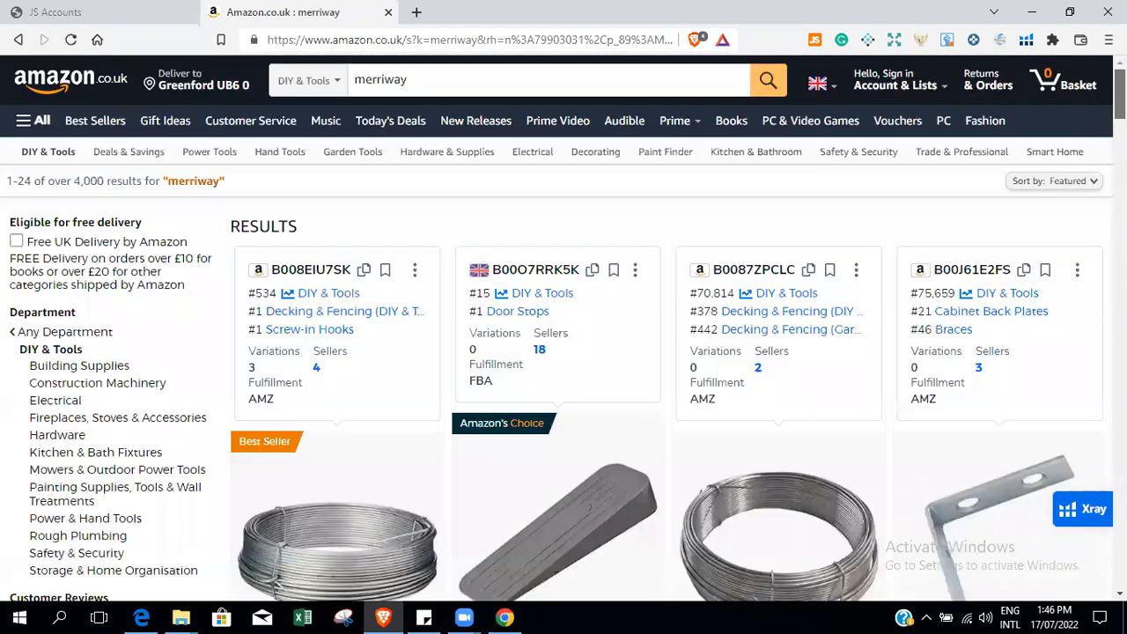
Open and close the delivery location chooser, then scroll the results
click(202, 85)
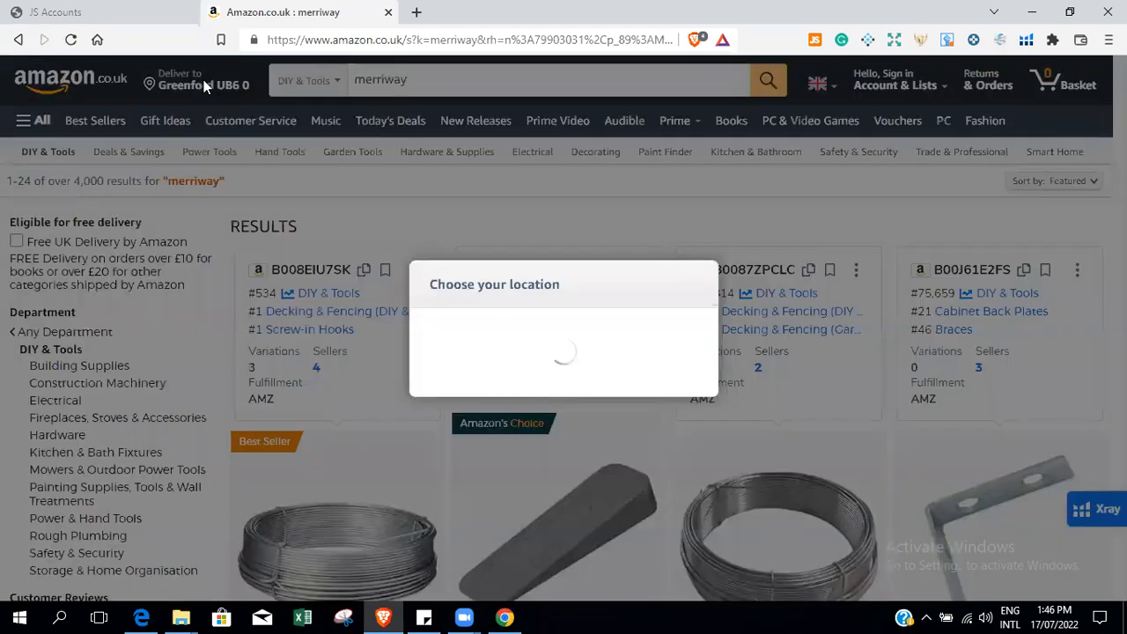
click(666, 173)
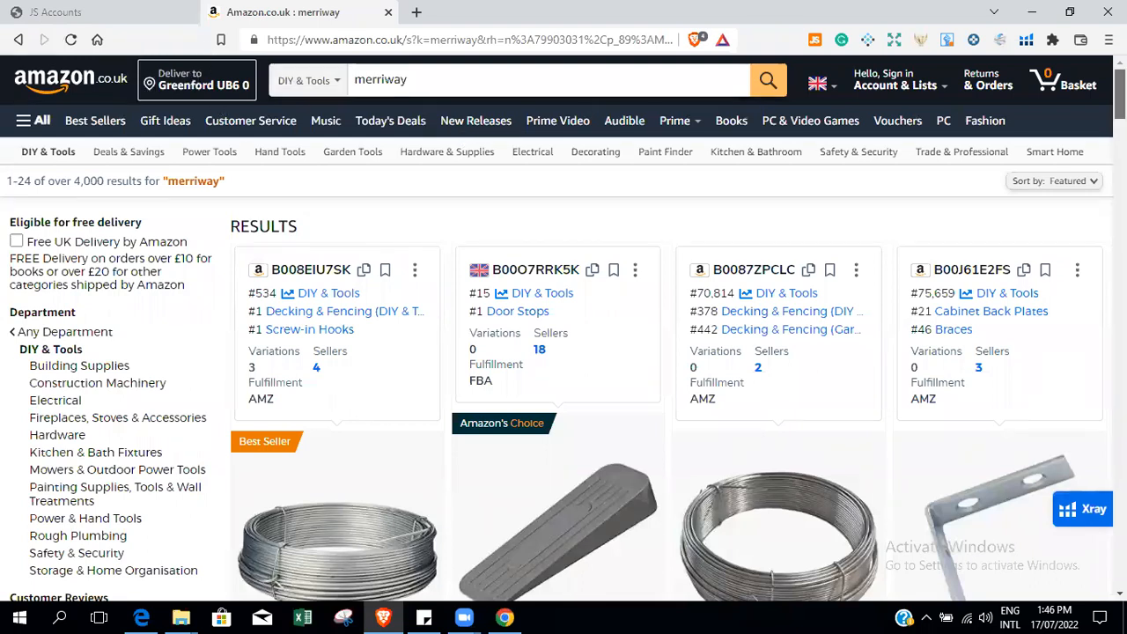
scroll(563, 330, down, 2)
scroll(564, 330, down, 3)
scroll(563, 330, up, 5)
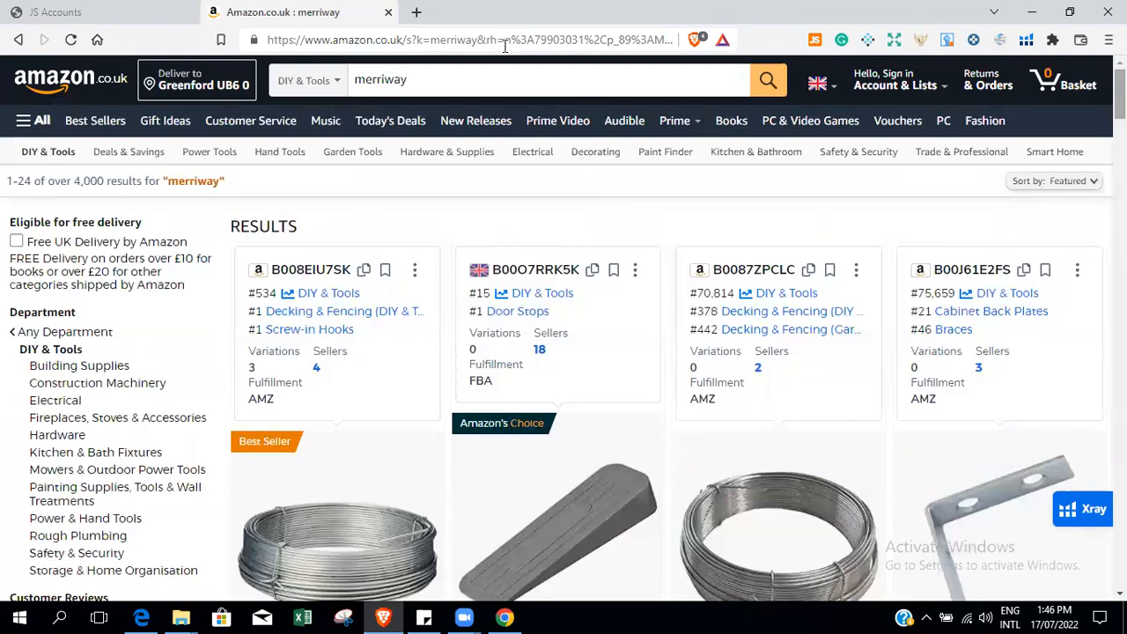
Replace the delivery postcode with a new UK postcode and apply it
click(195, 76)
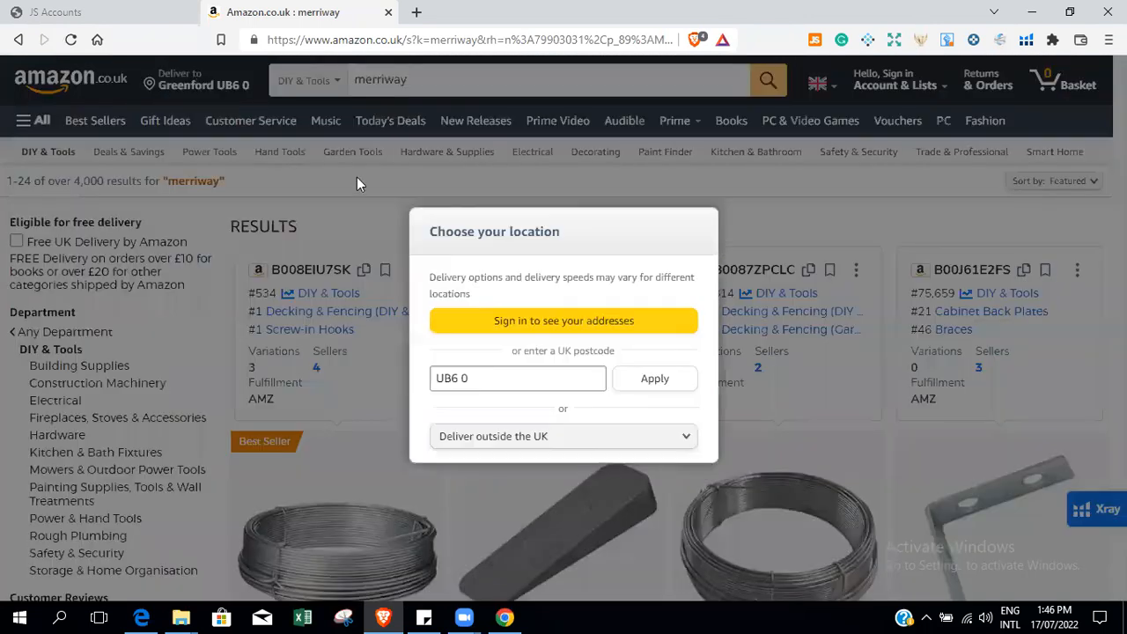
click(515, 379)
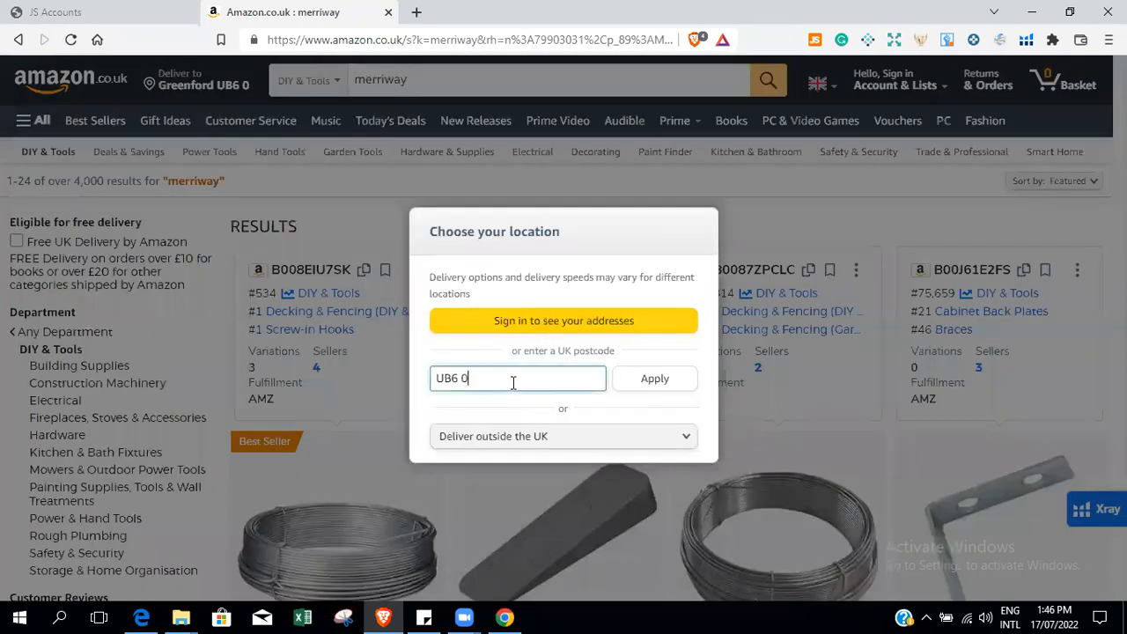
click(417, 14)
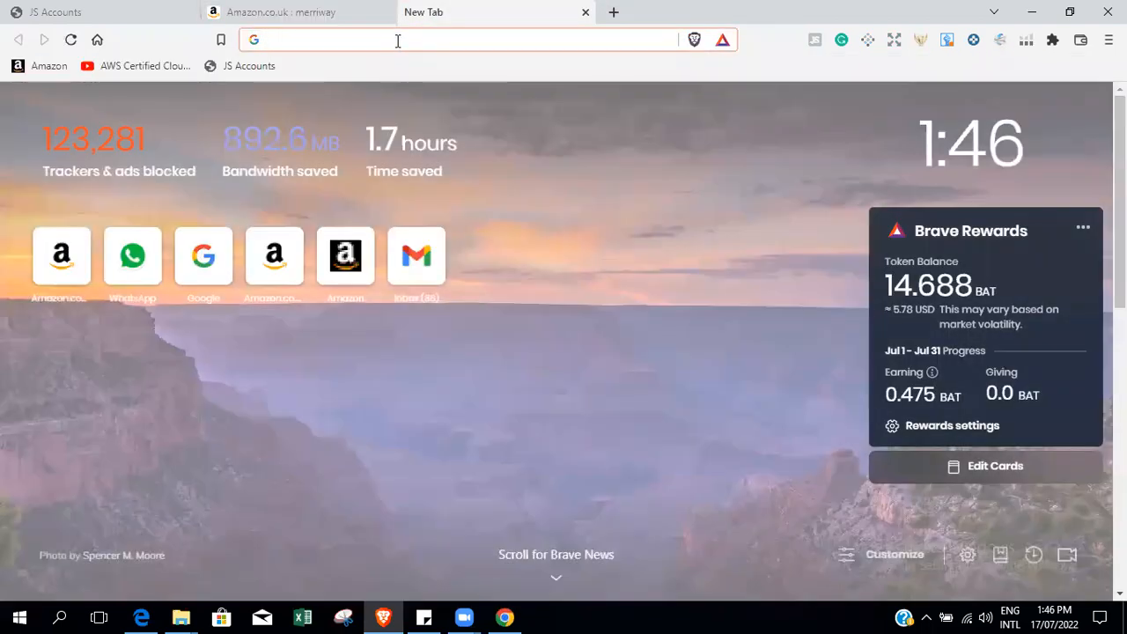
click(378, 36)
click(290, 11)
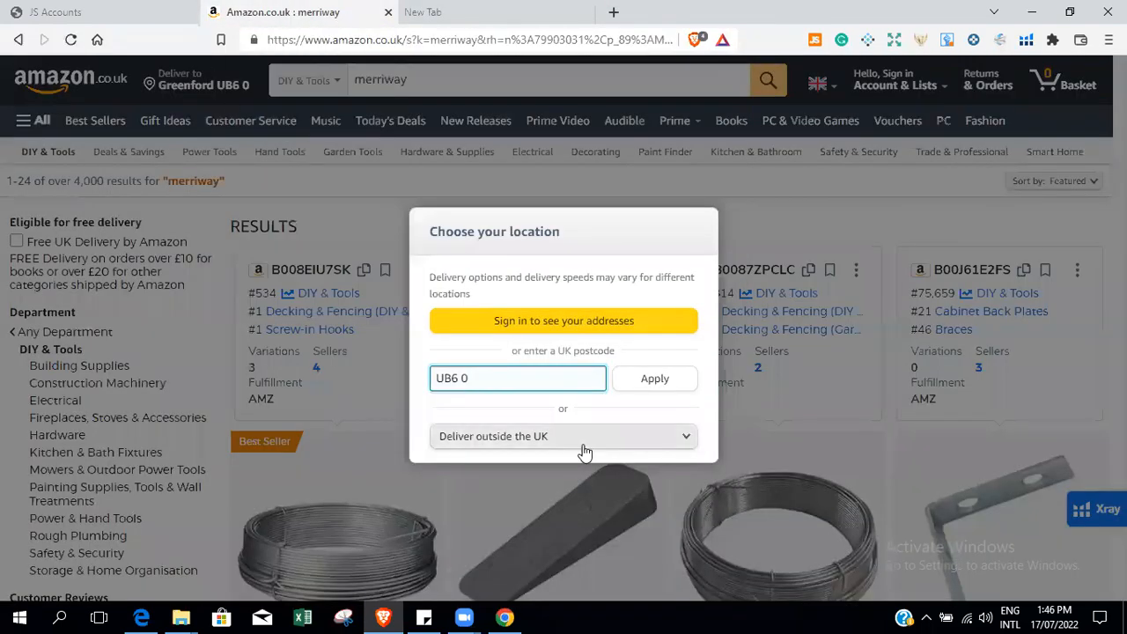
key(BackSpace)
key(BackSpace)
key(BackSpace)
key(BackSpace)
key(BackSpace)
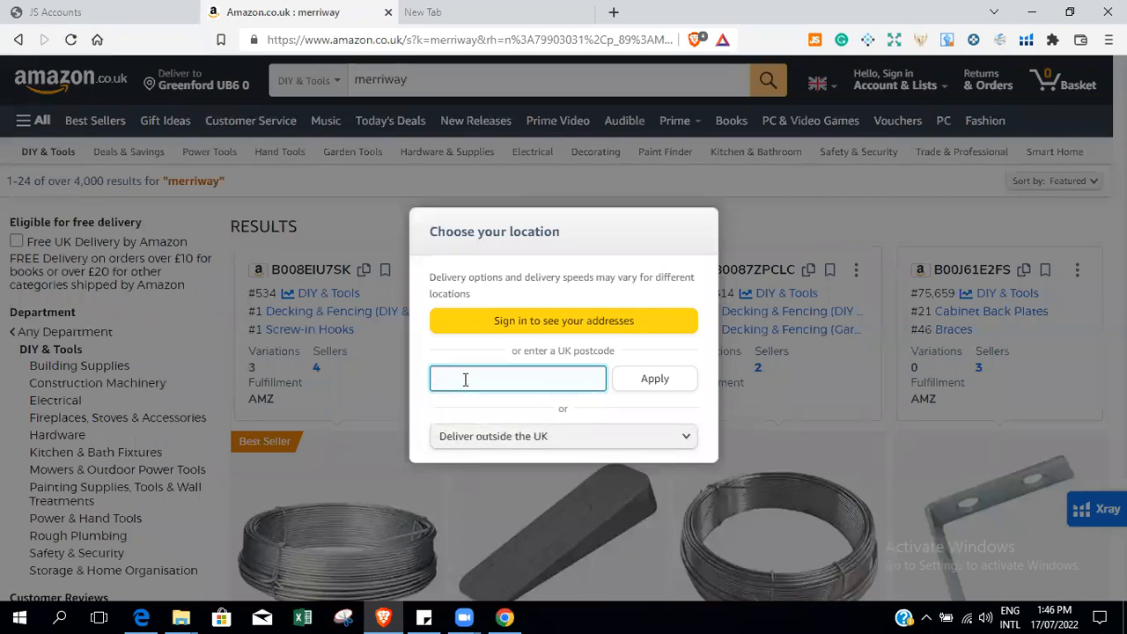
text(ub)
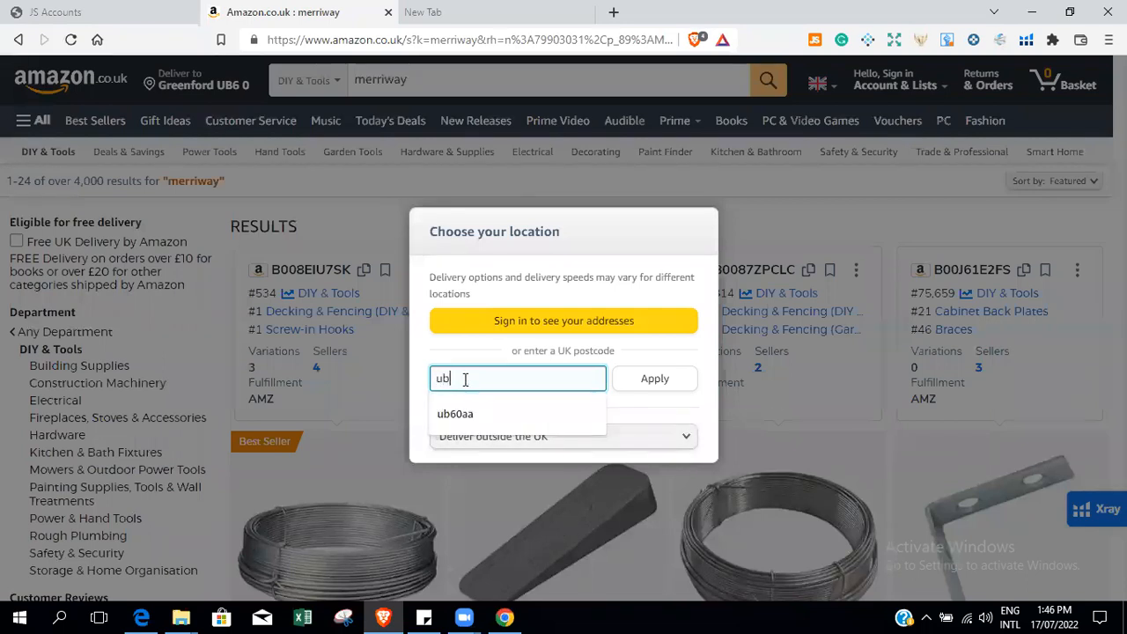
text(60aa)
click(645, 378)
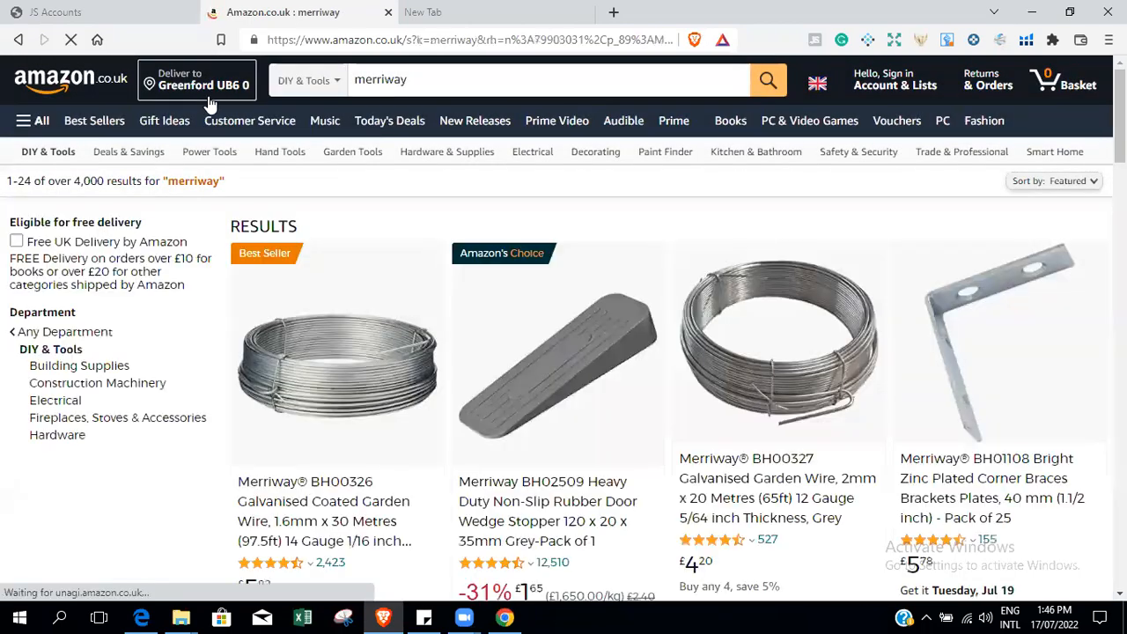
Google 'manchester postal code', open the M1 1AG results, then go back to Amazon
click(440, 12)
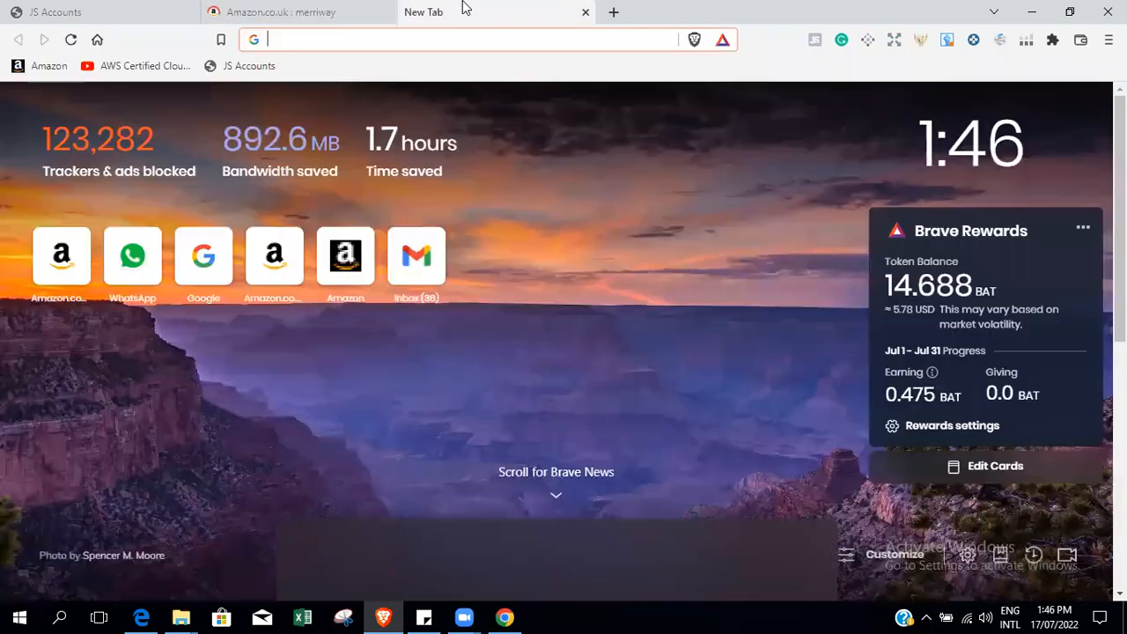
click(400, 39)
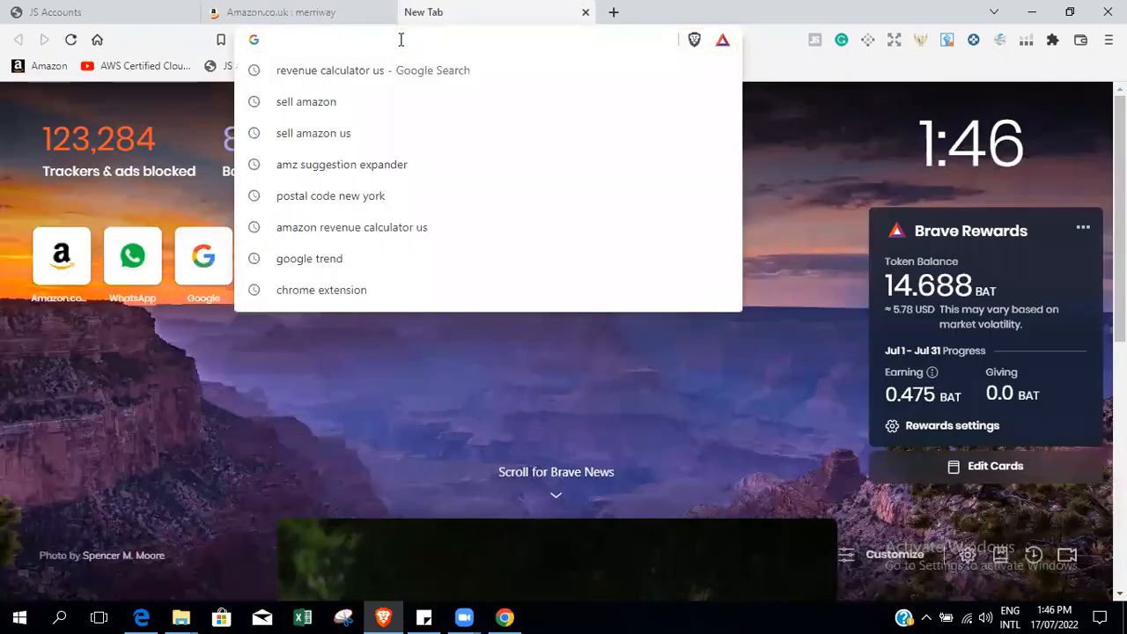
text(manchester posta)
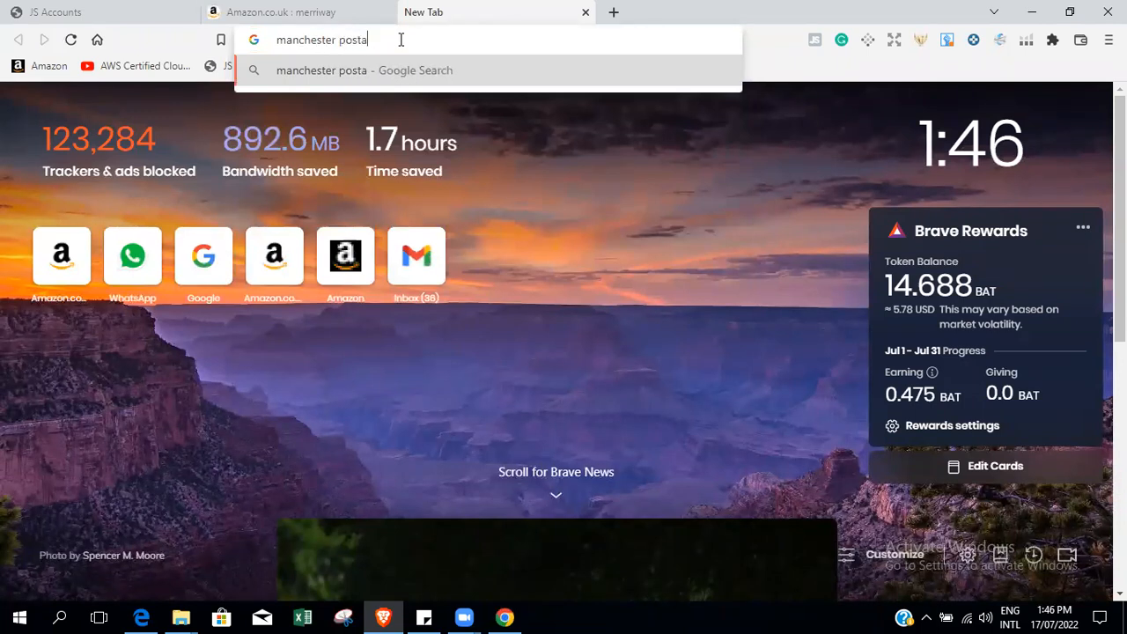
text(l codr)
key(BackSpace)
text(e)
key(Return)
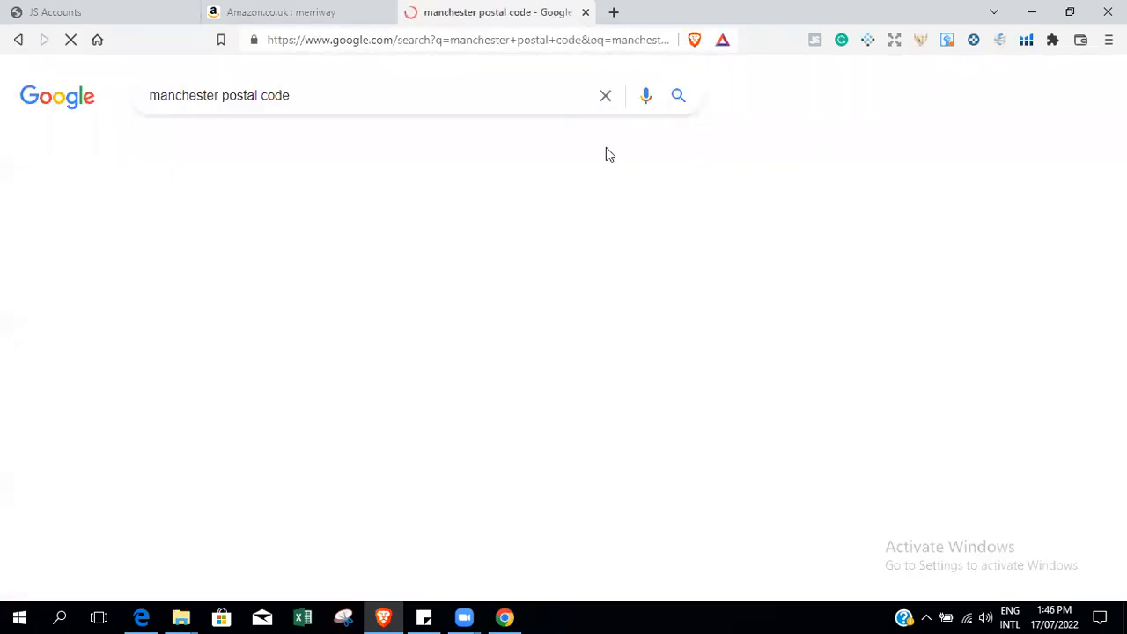
click(528, 258)
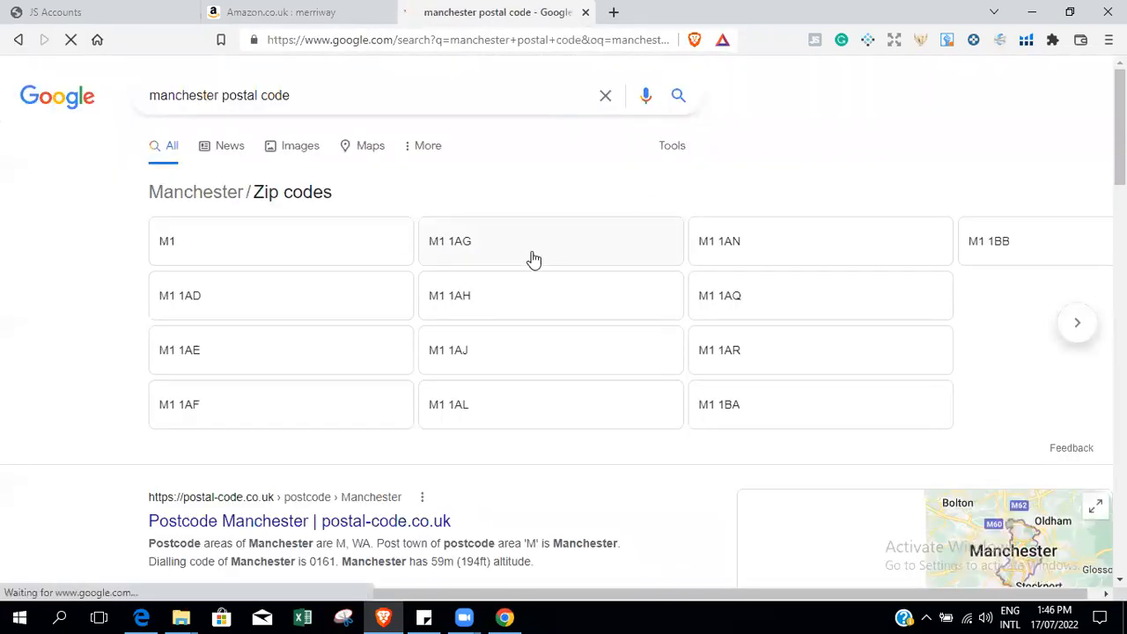
click(266, 13)
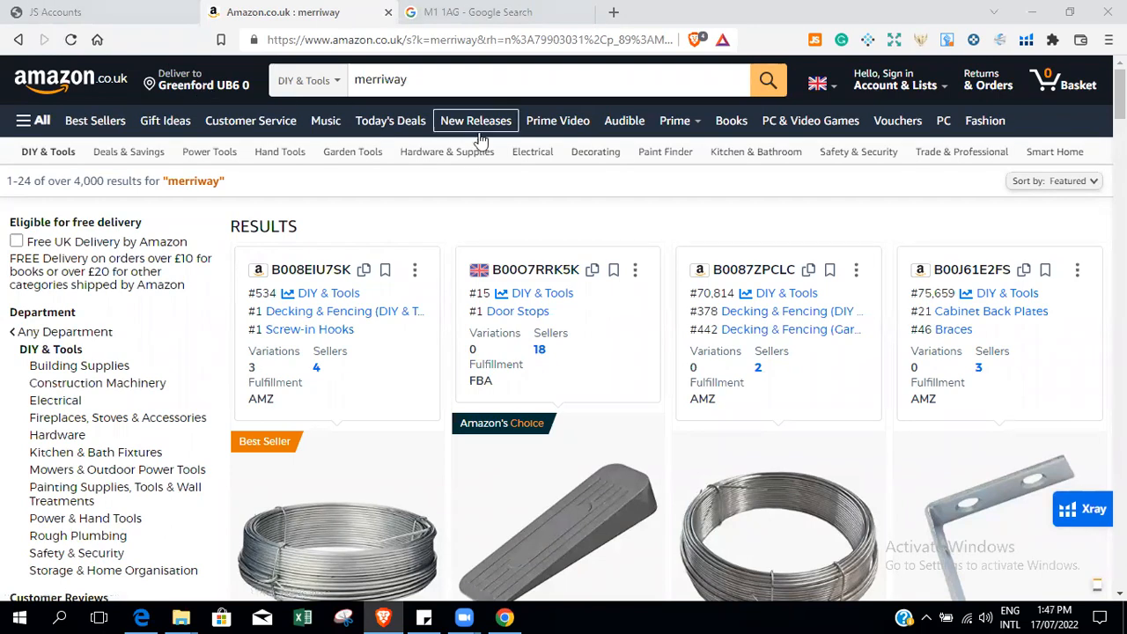
Open the Merriway BH02509 Heavy Duty Non-Slip Rubber Door Wedge listing from the results
drag(1119, 93, 1119, 118)
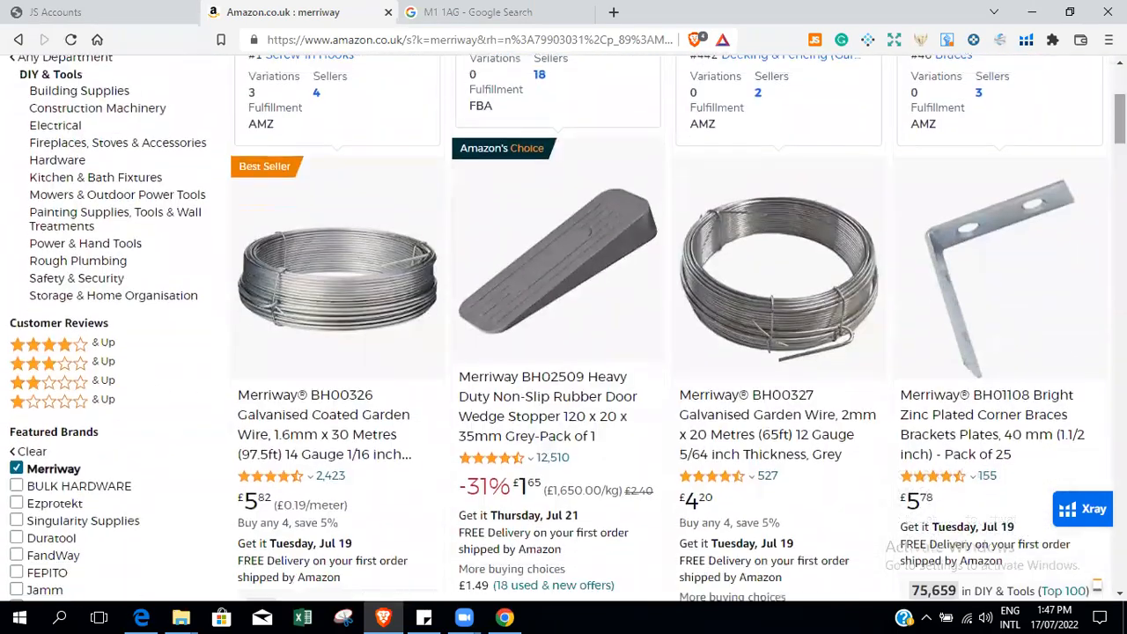
scroll(999, 282, down, 5)
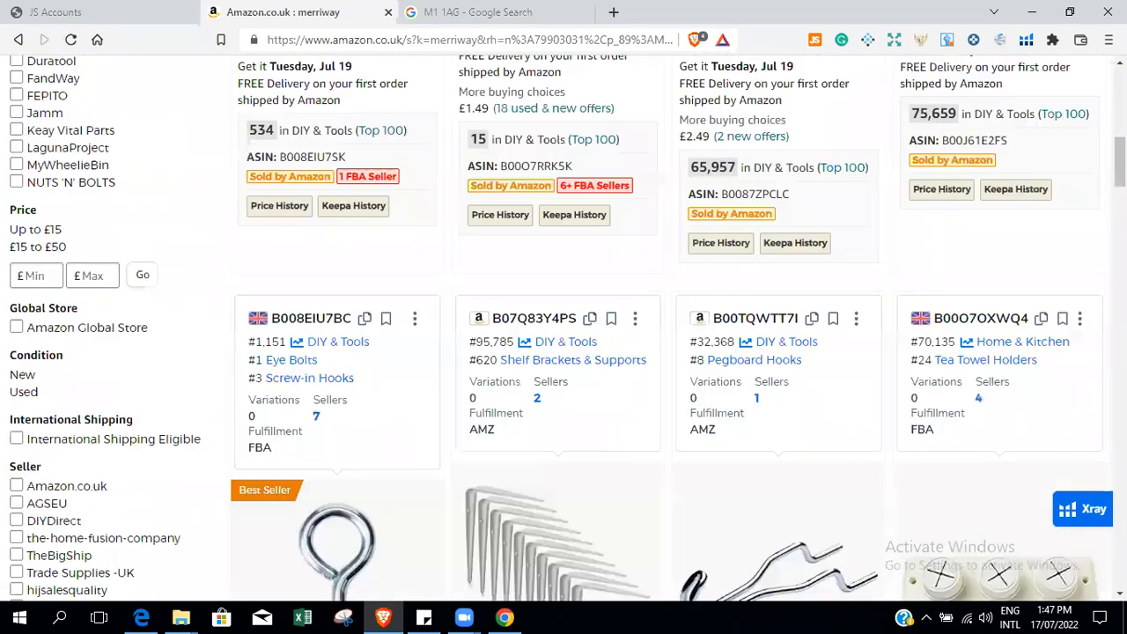
scroll(531, 394, up, 5)
scroll(531, 394, down, 2)
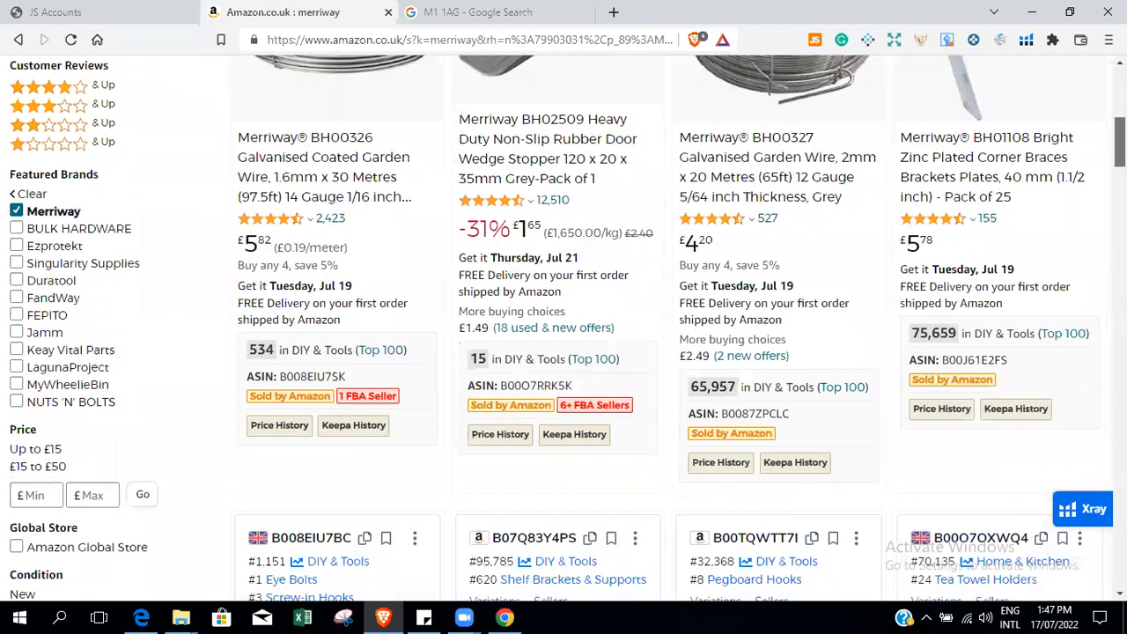
scroll(531, 393, up, 1)
mouse_move(582, 116)
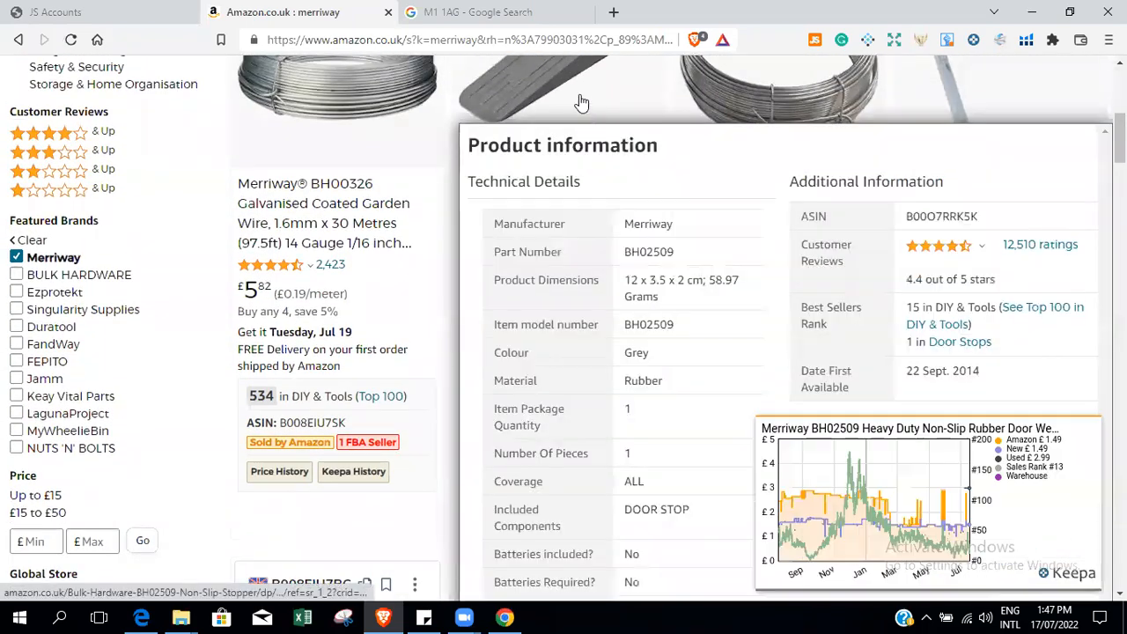
click(580, 94)
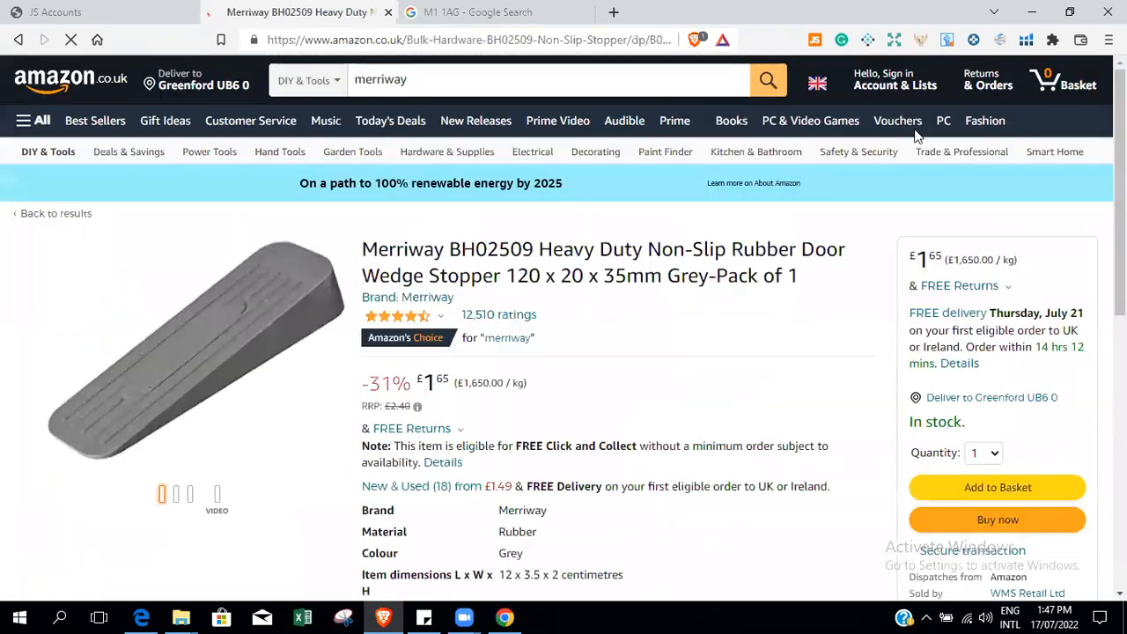
Scroll through the £1.65 door wedge product page, then switch to the M1 1AG results
scroll(256, 367, down, 5)
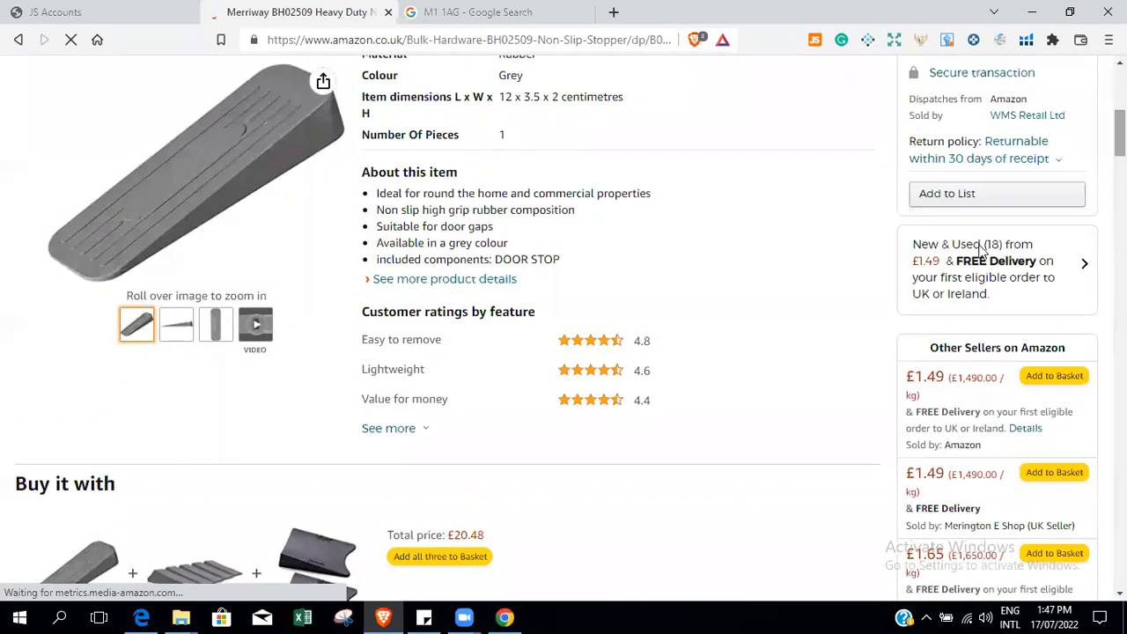
scroll(1079, 262, up, 3)
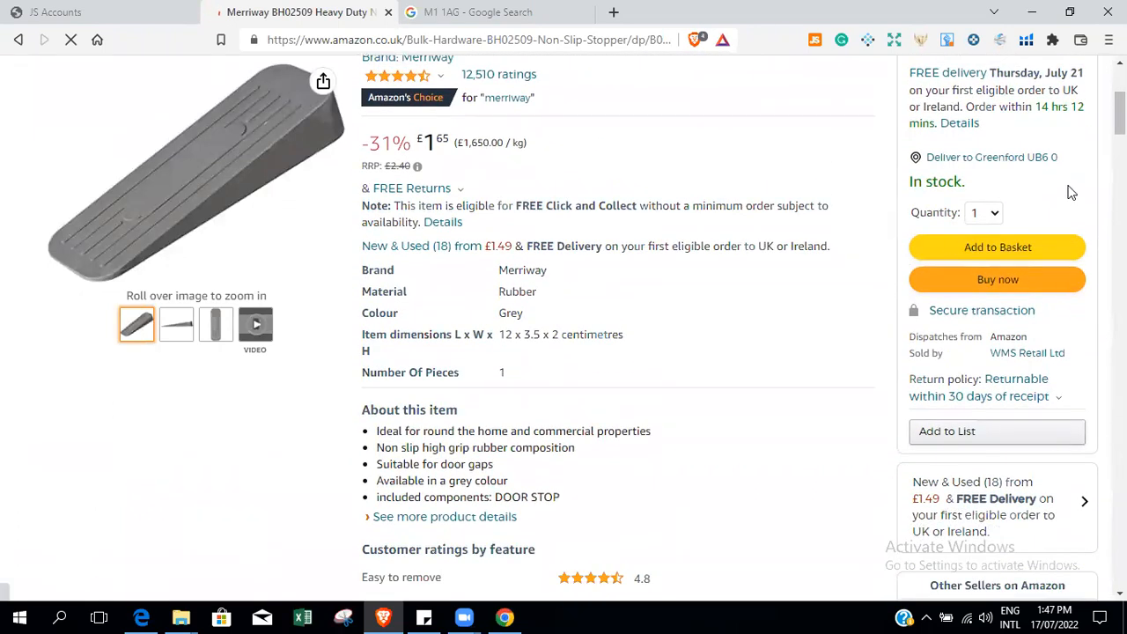
scroll(563, 326, up, 4)
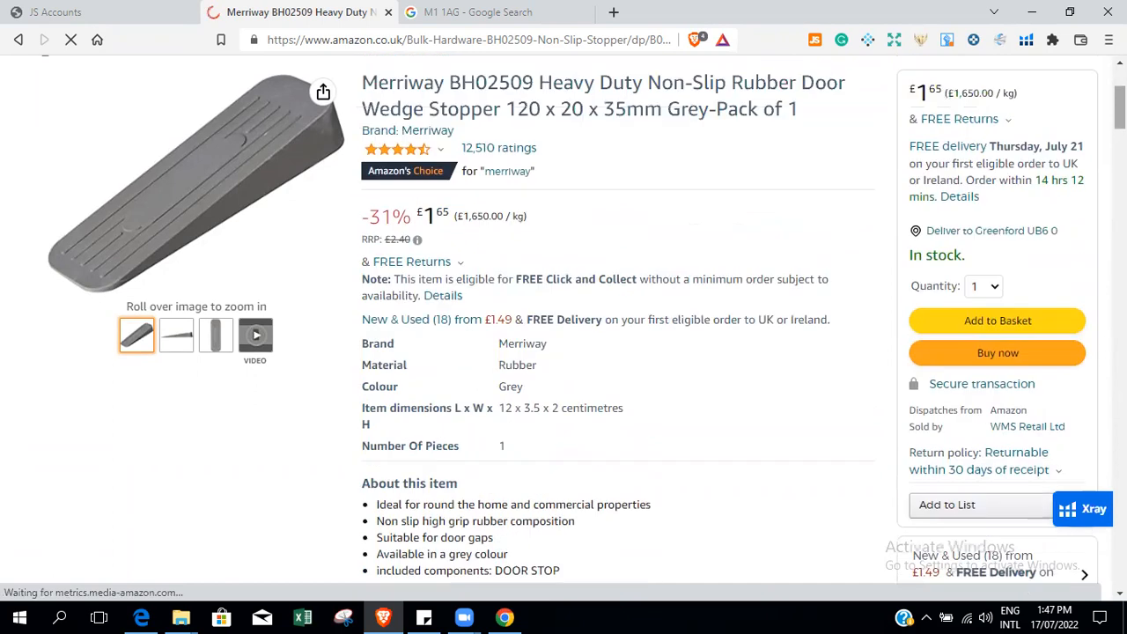
scroll(563, 325, down, 2)
scroll(563, 326, up, 1)
scroll(563, 326, up, 1)
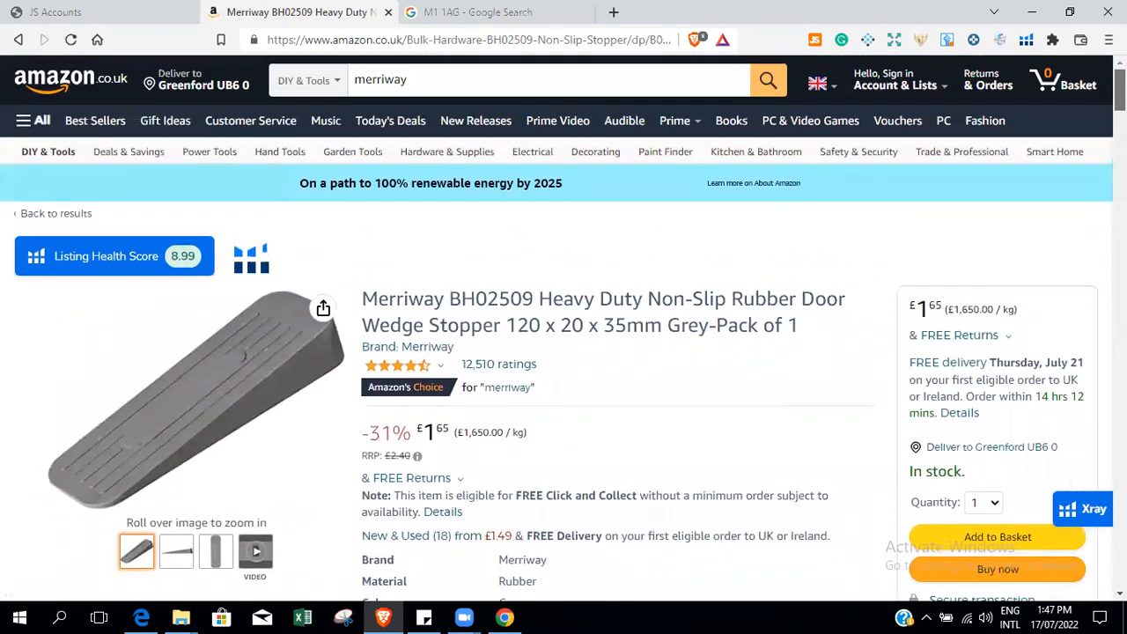
scroll(563, 326, down, 1)
scroll(564, 325, up, 1)
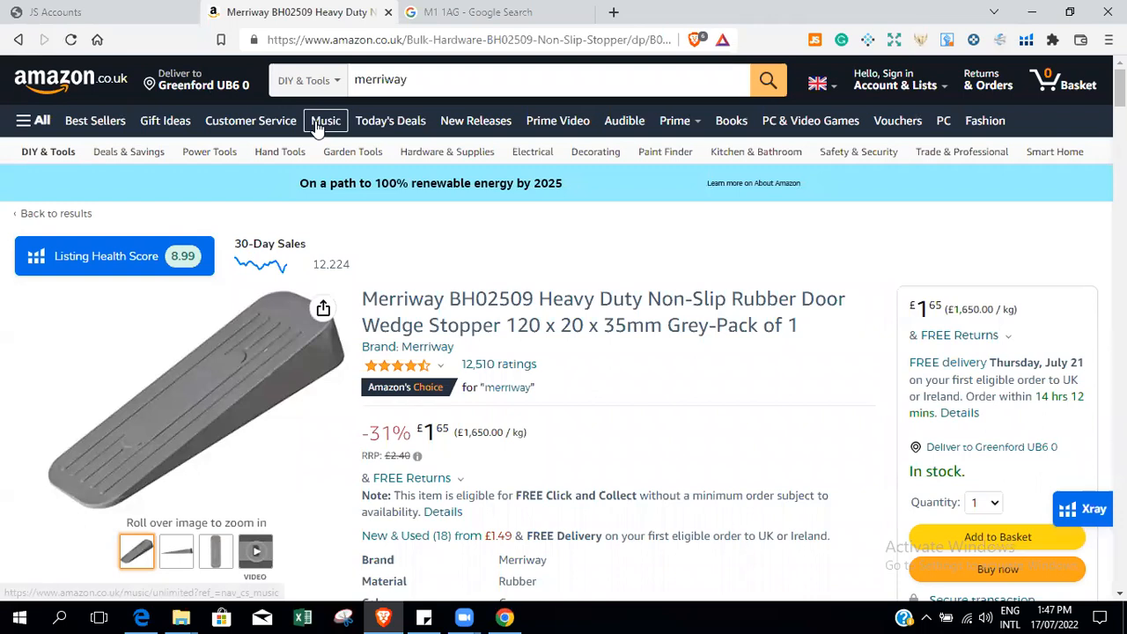
scroll(1119, 97, down, 4)
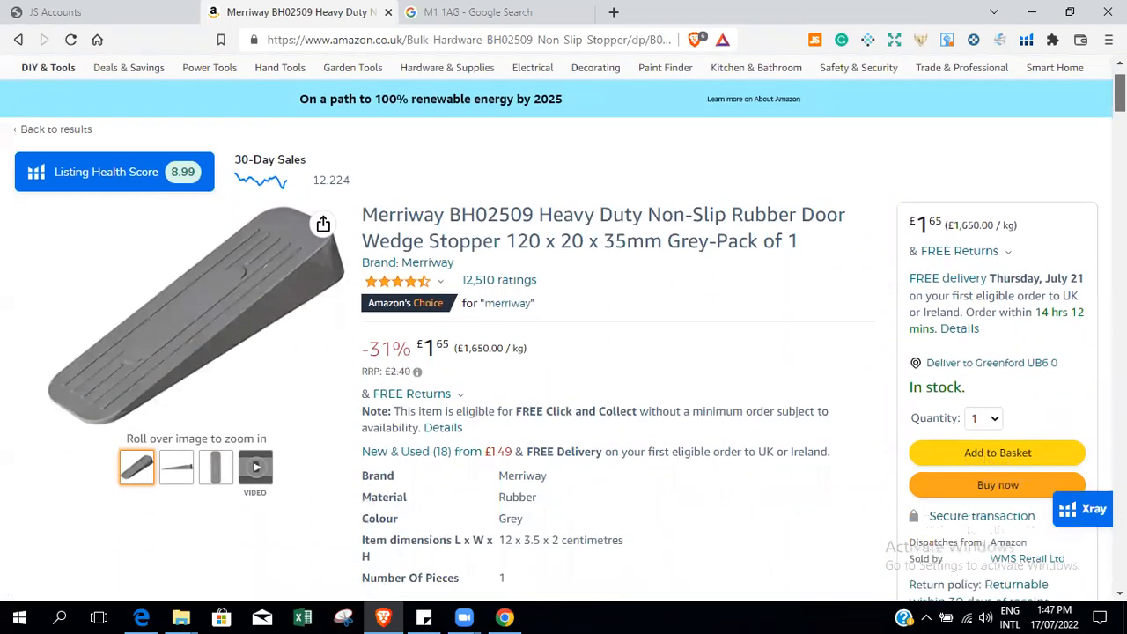
drag(1119, 121, 1119, 94)
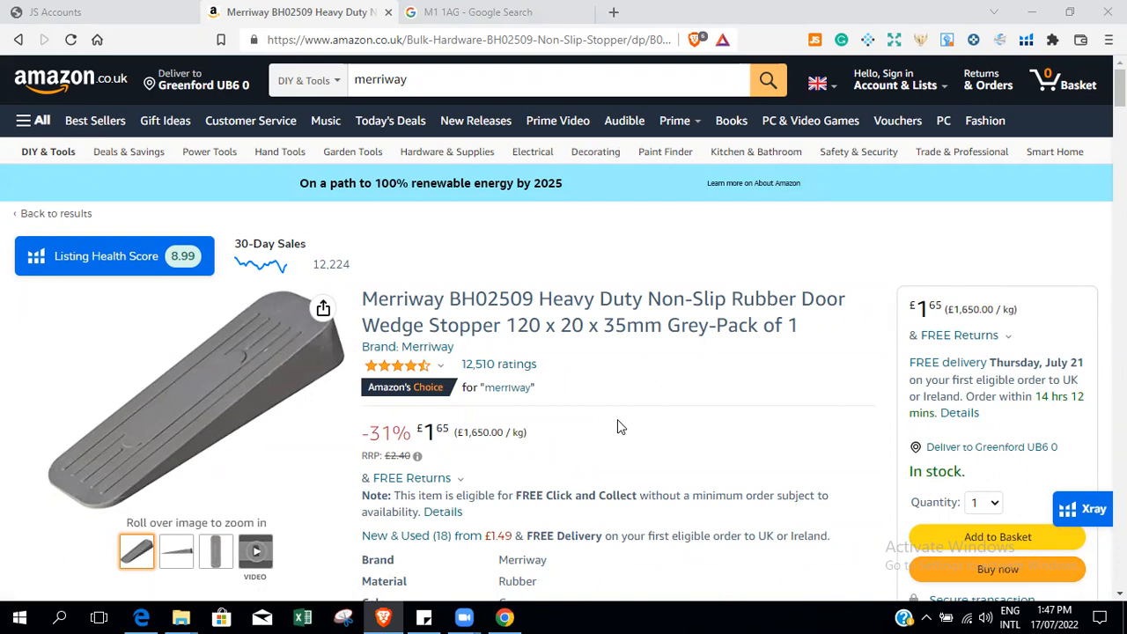
click(535, 11)
Open merriway.com/shopaddtocart.asp in a new tab and read its login-required trolley notice
click(614, 11)
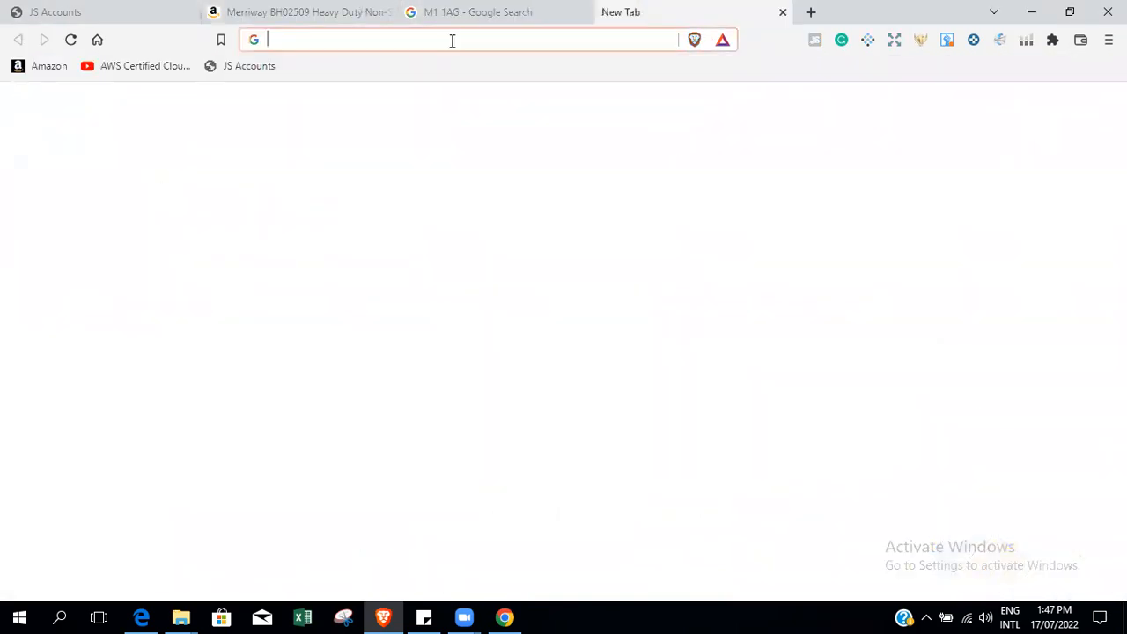
text(merriwat)
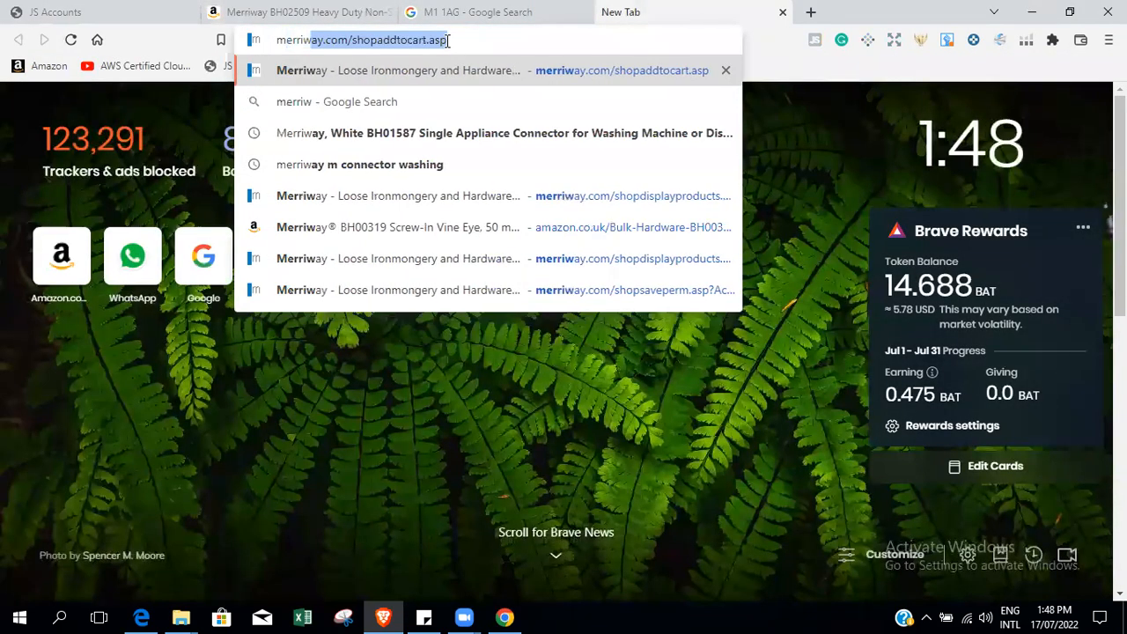
key(BackSpace)
key(BackSpace)
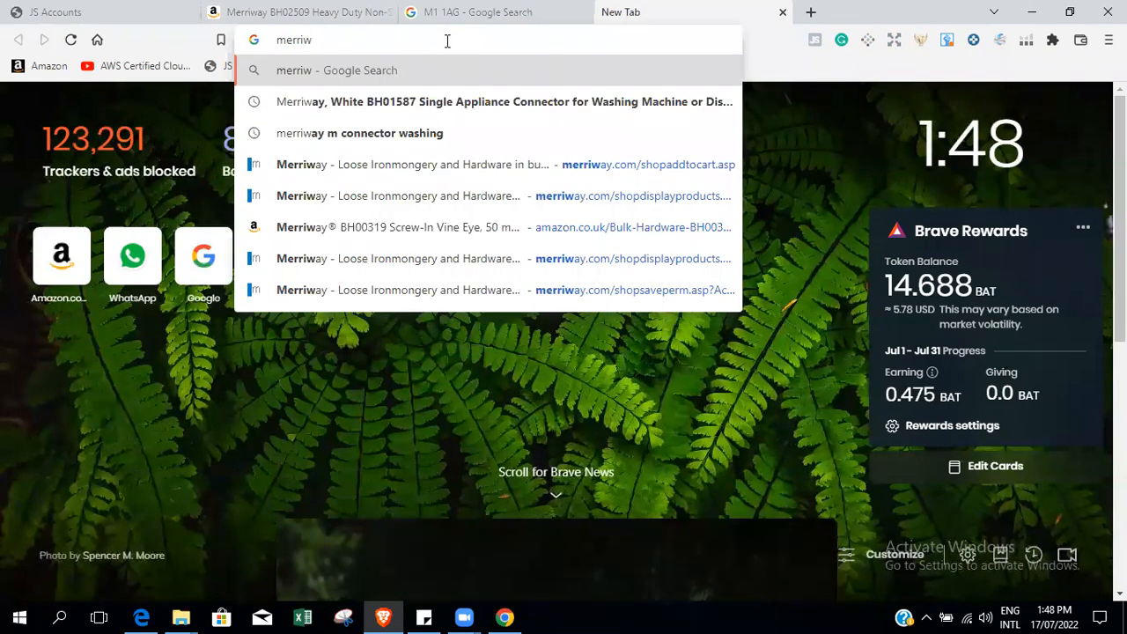
click(449, 159)
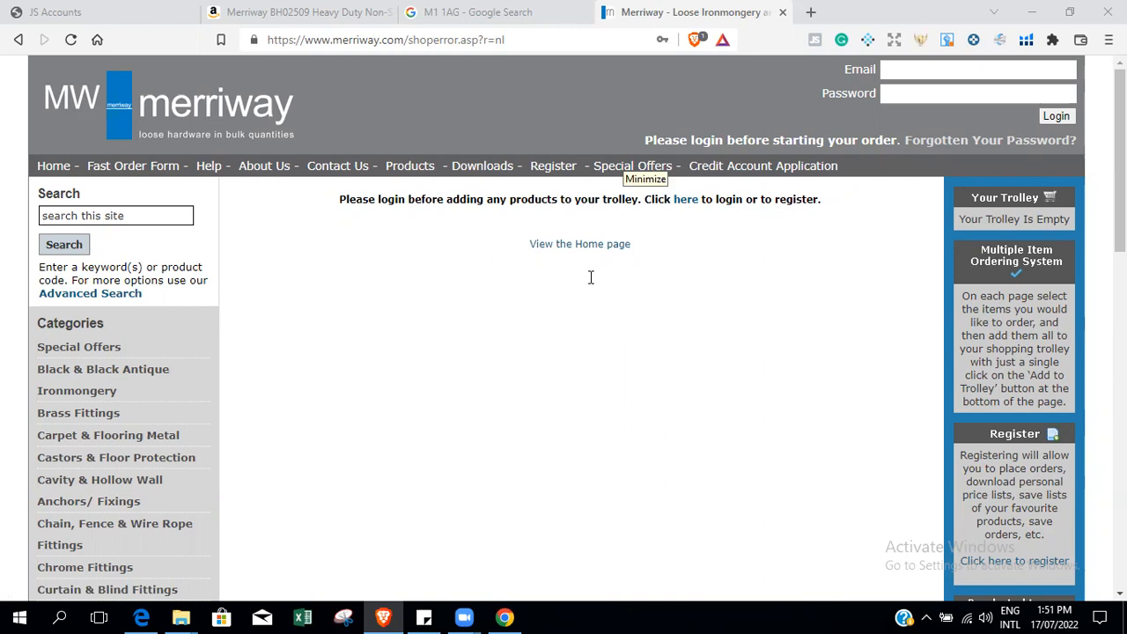
scroll(591, 278, down, 5)
drag(1119, 303, 1118, 163)
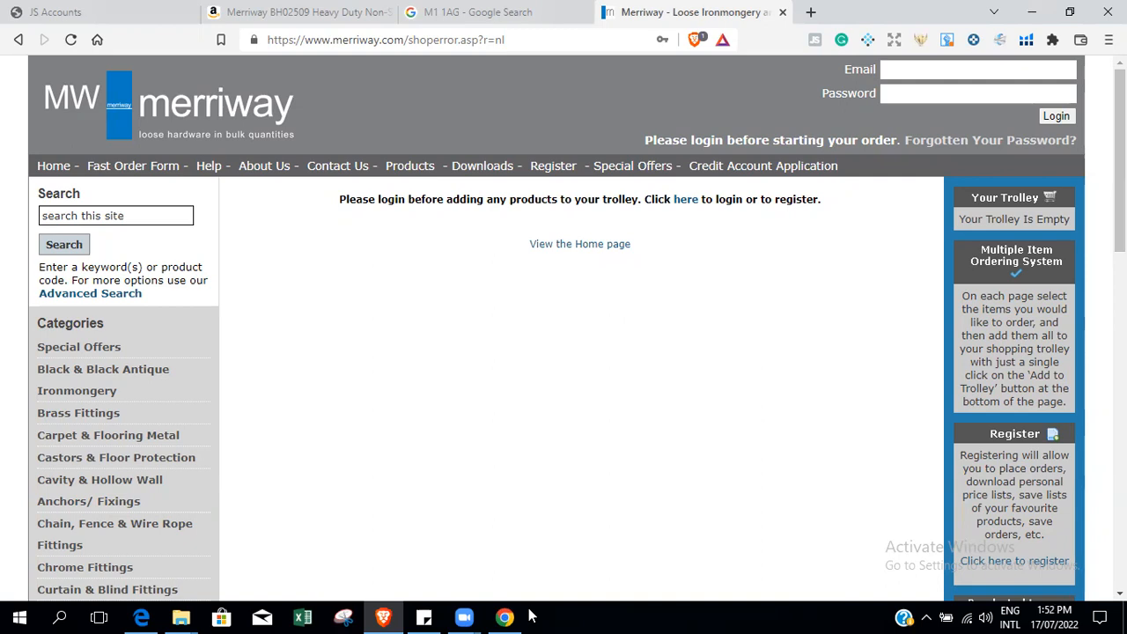
mouse_move(1119, 168)
mouse_down()
mouse_move(1119, 215)
mouse_move(1118, 163)
mouse_up()
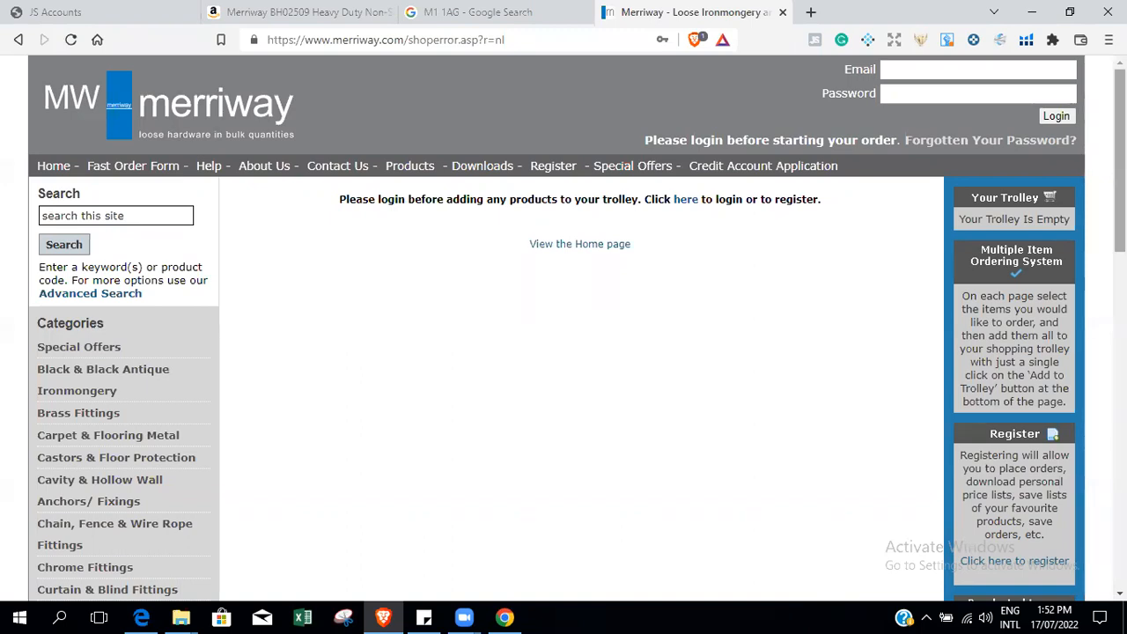
scroll(579, 329, down, 1)
scroll(579, 328, up, 1)
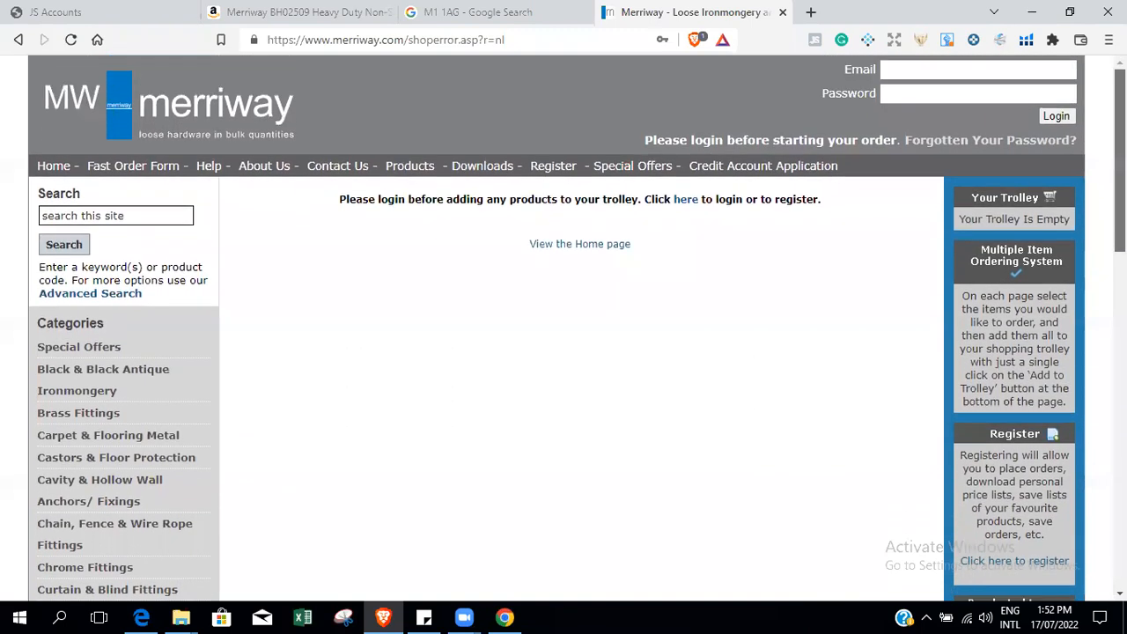
Search Google for 'UK company creation' in a new tab and scroll to the GOV.UK results
click(811, 14)
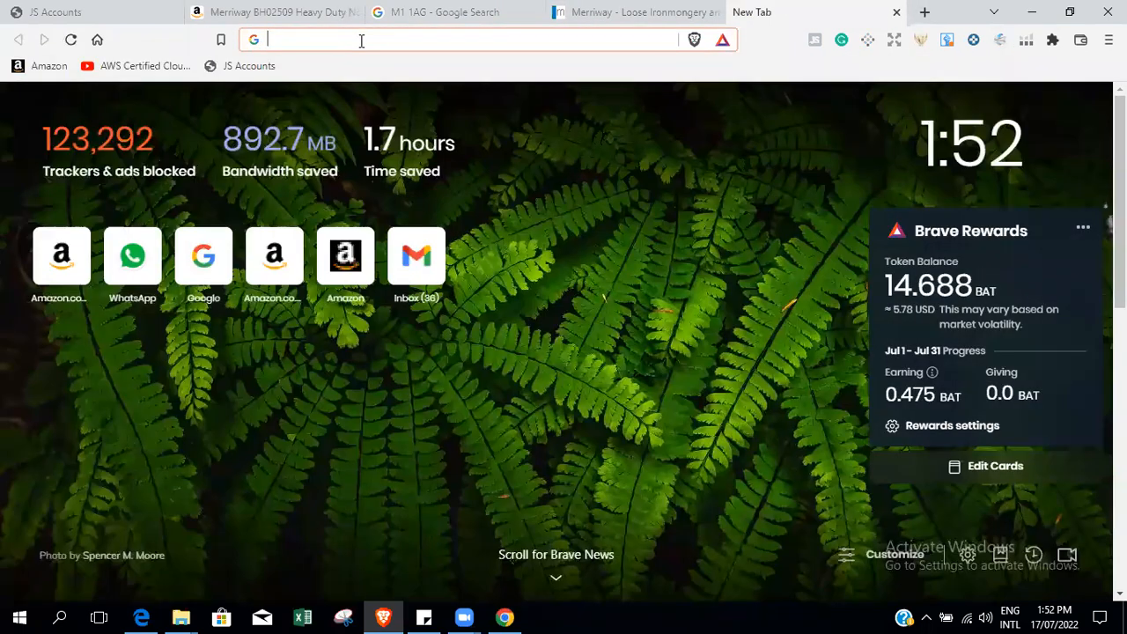
click(361, 40)
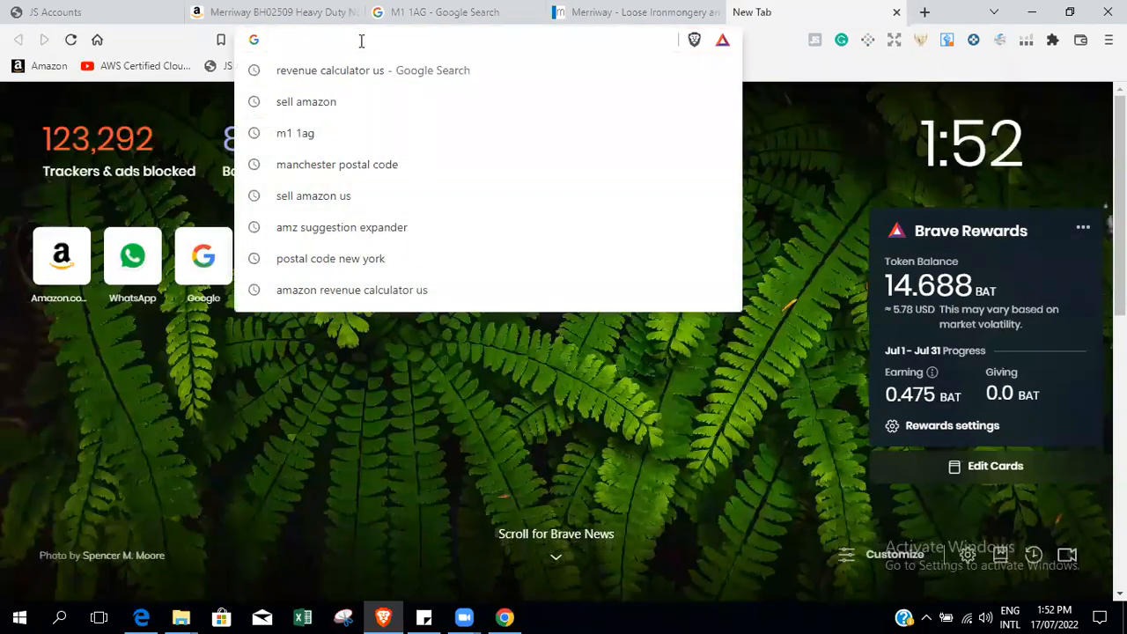
text(UK mark)
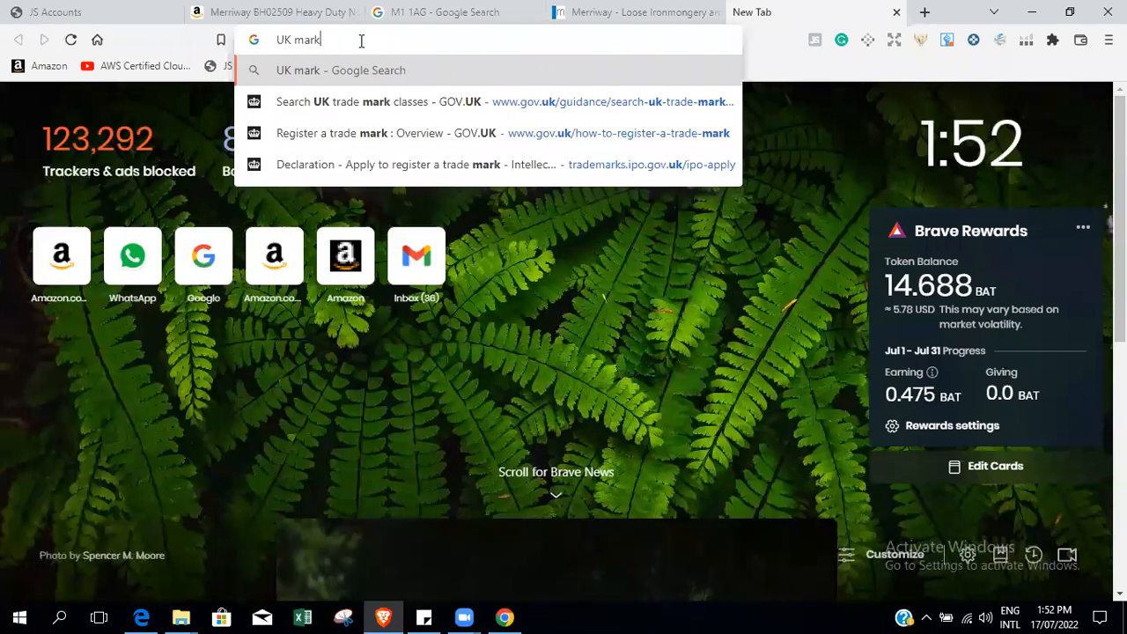
key(BackSpace)
key(BackSpace)
key(BackSpace)
key(BackSpace)
text(markete)
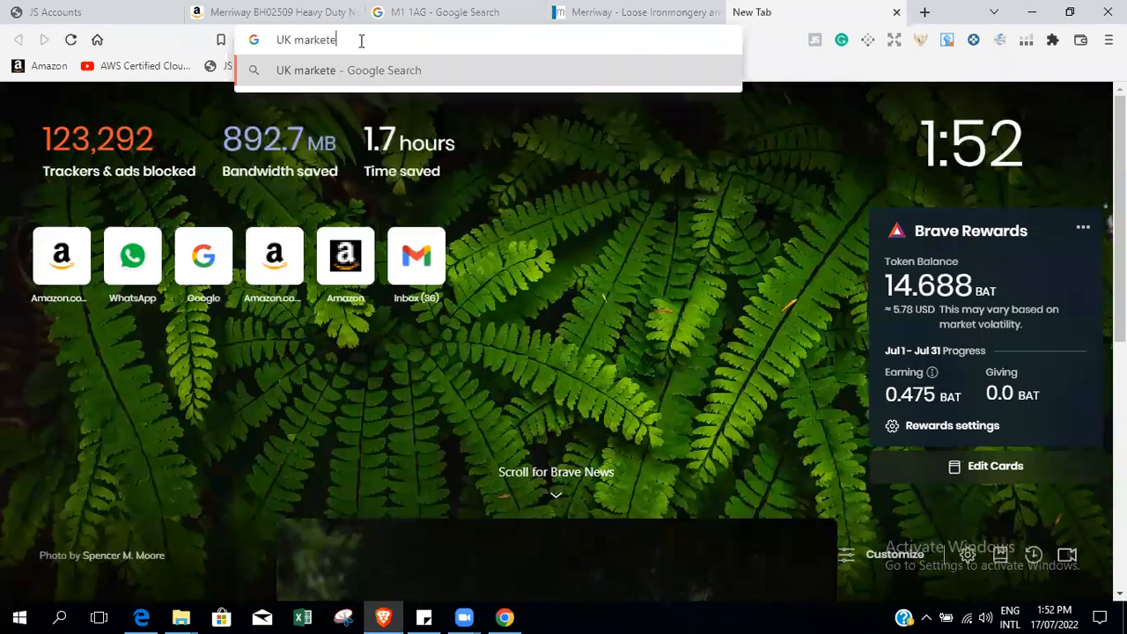
key(BackSpace)
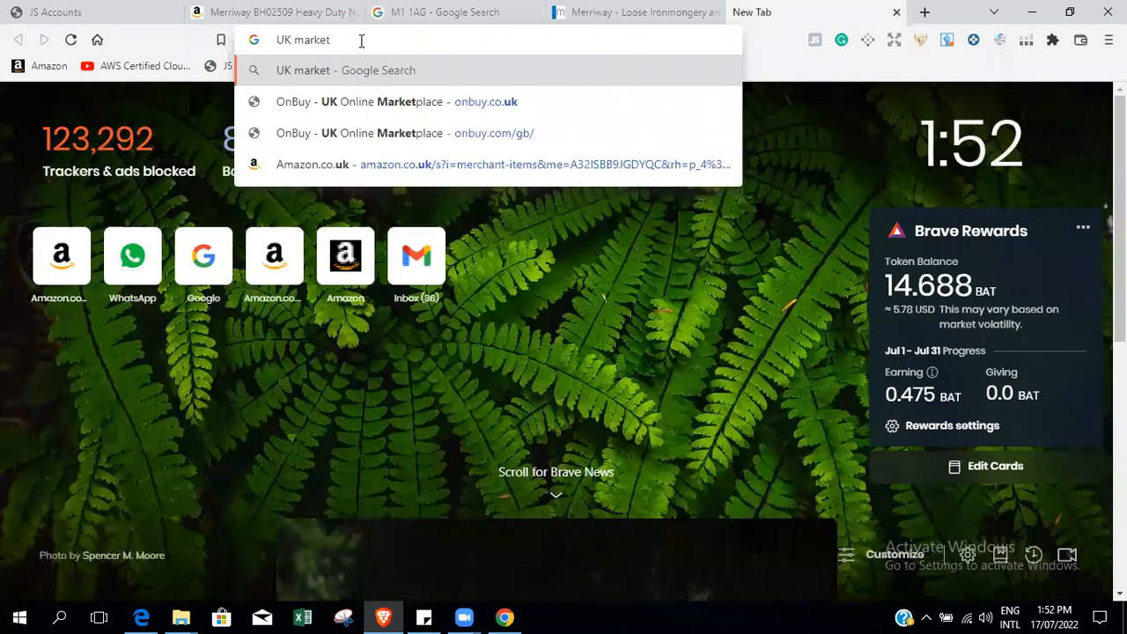
key(BackSpace)
key(BackSpace)
key(BackSpace)
key(BackSpace)
key(BackSpace)
key(BackSpace)
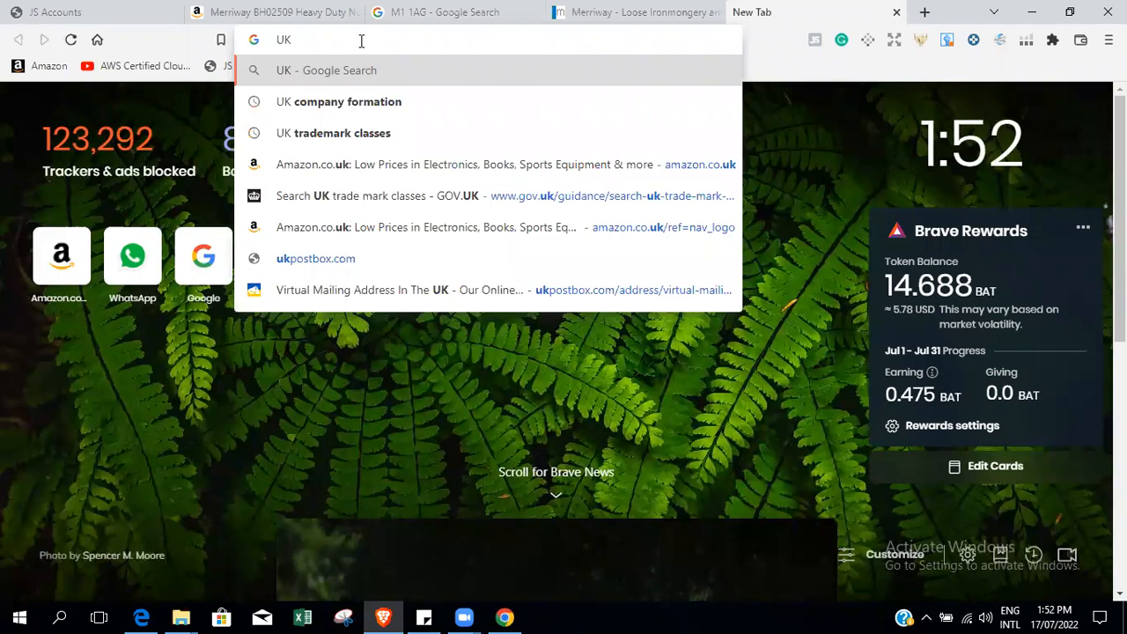
text(company c)
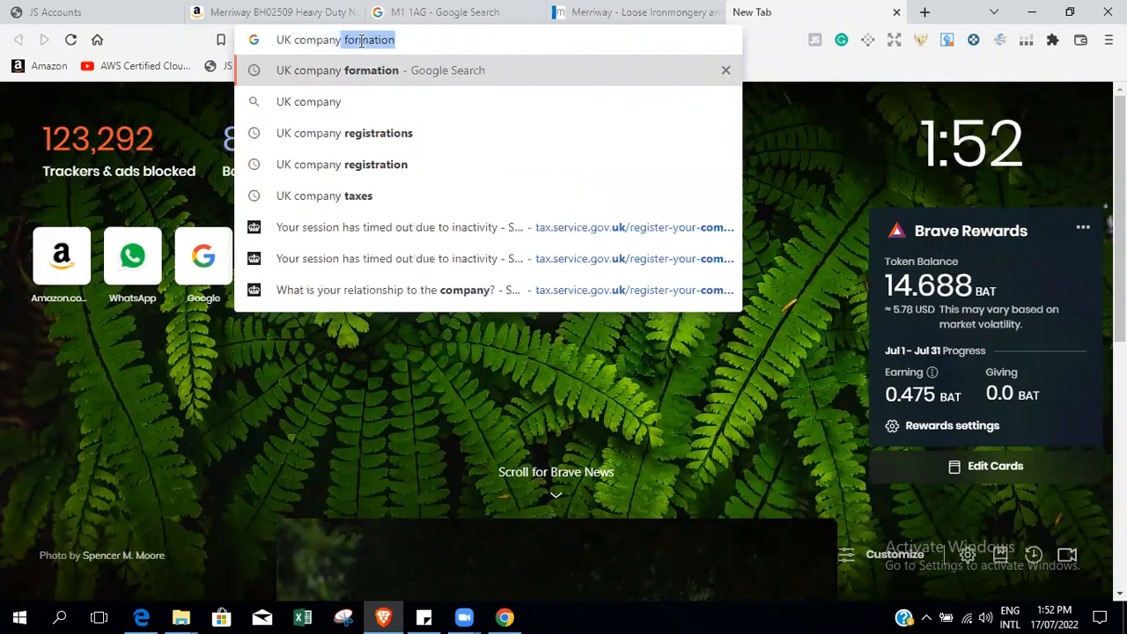
text(reation)
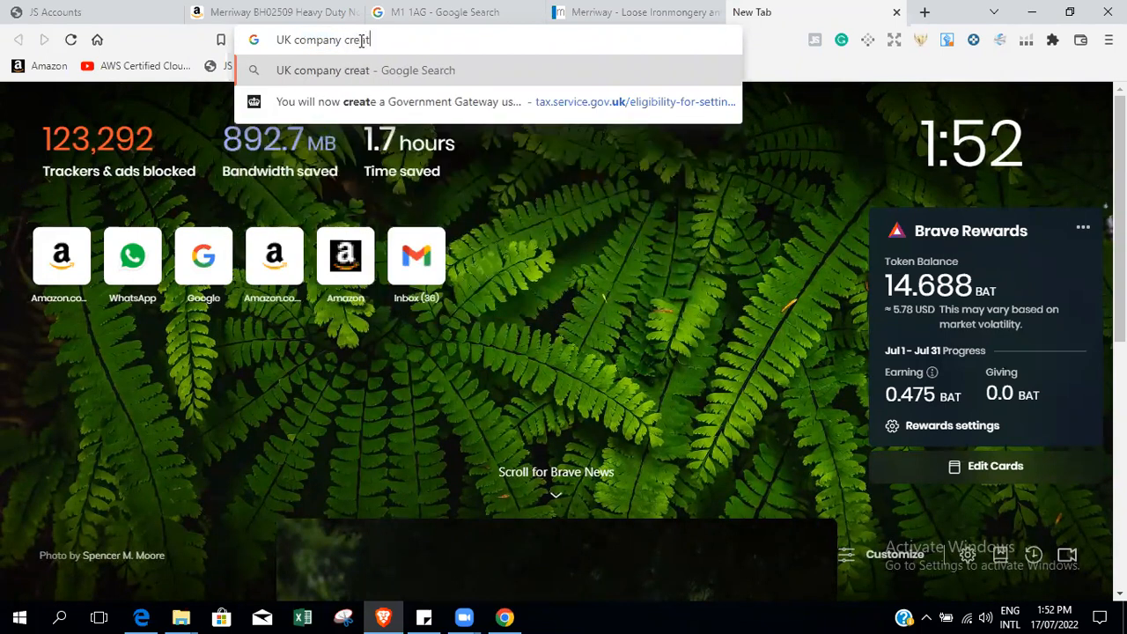
key(Return)
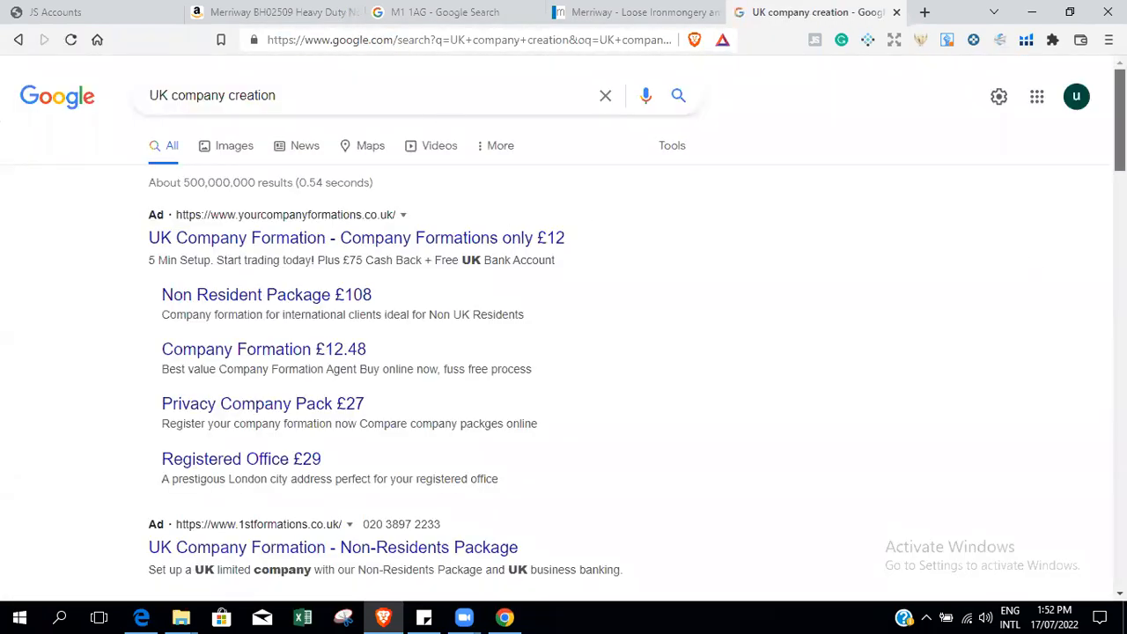
scroll(1031, 259, down, 5)
drag(1119, 212, 1119, 225)
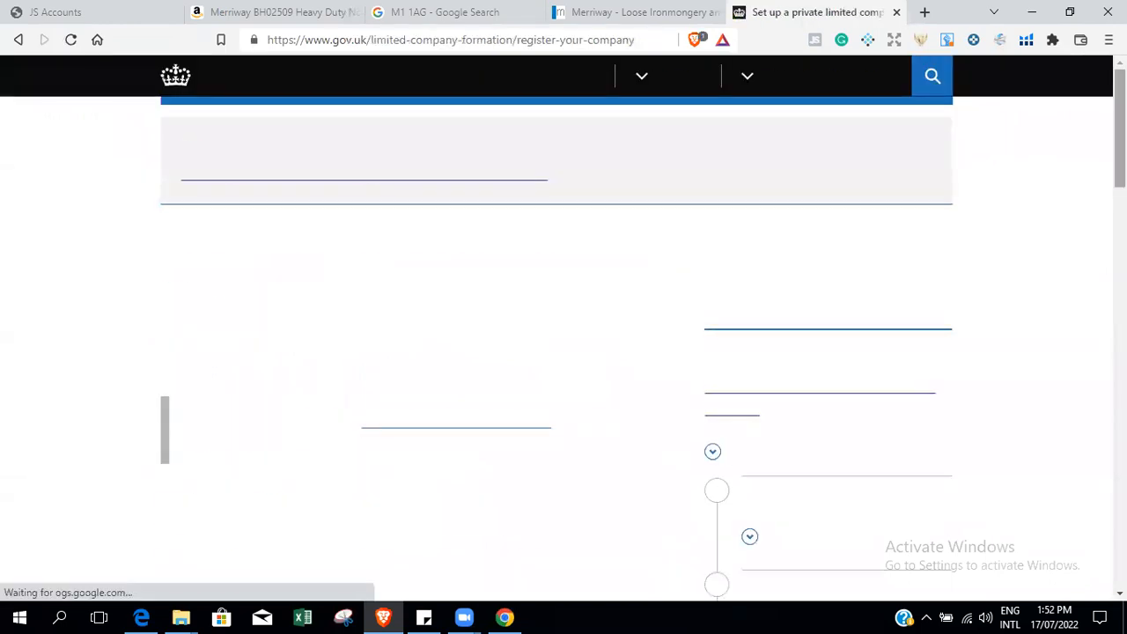
Start the company registration service and answer 'No - I already started one'
scroll(588, 327, down, 10)
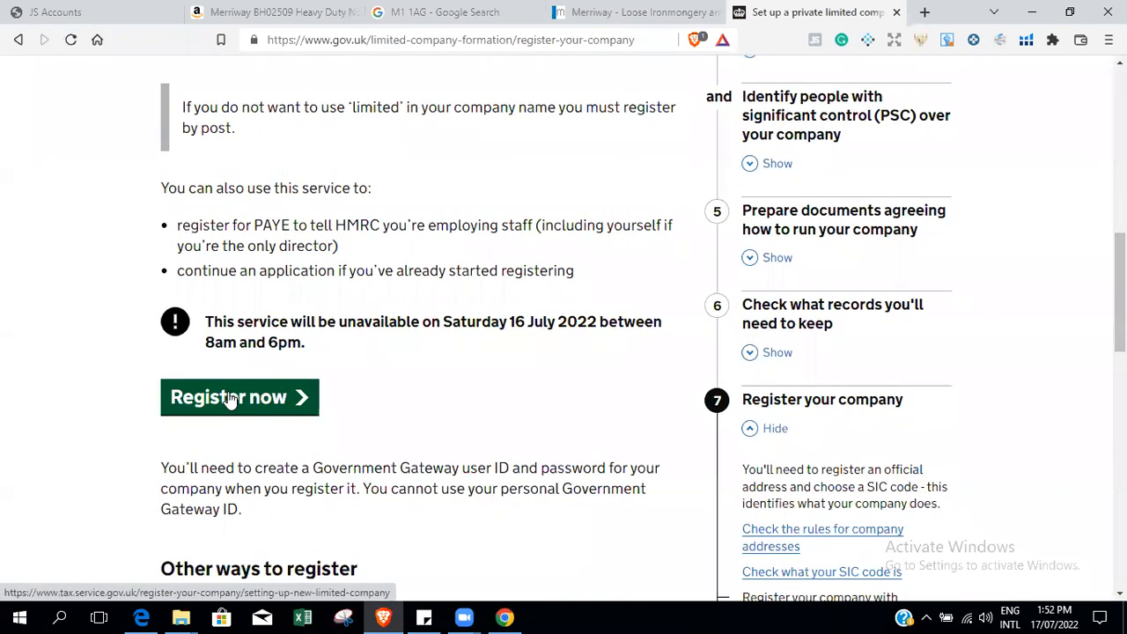
drag(452, 321, 419, 354)
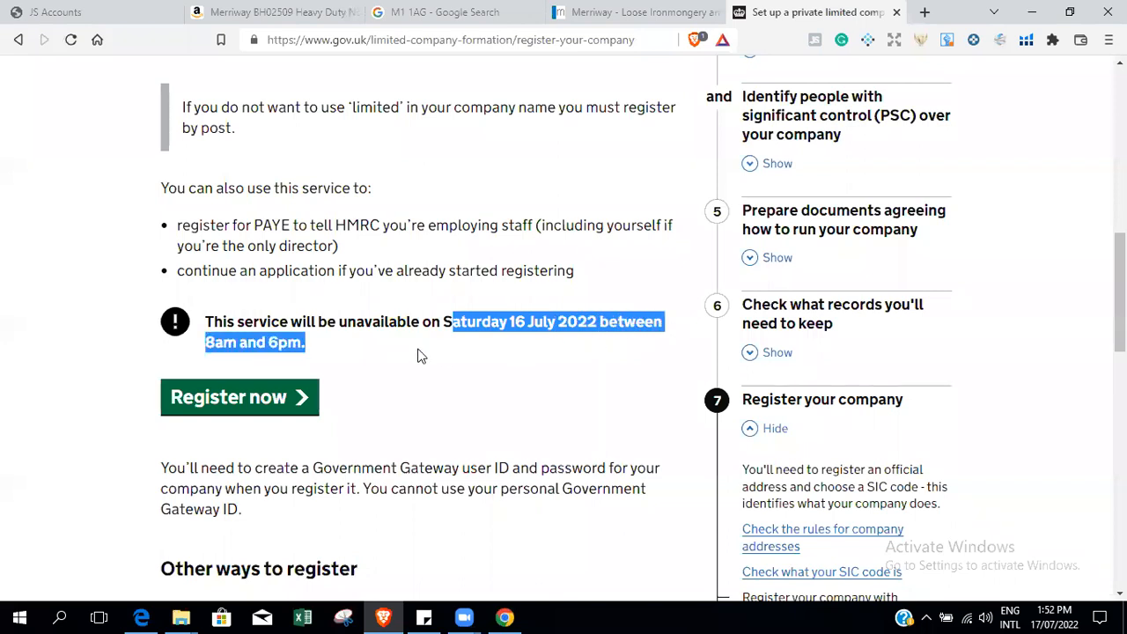
click(419, 353)
click(280, 398)
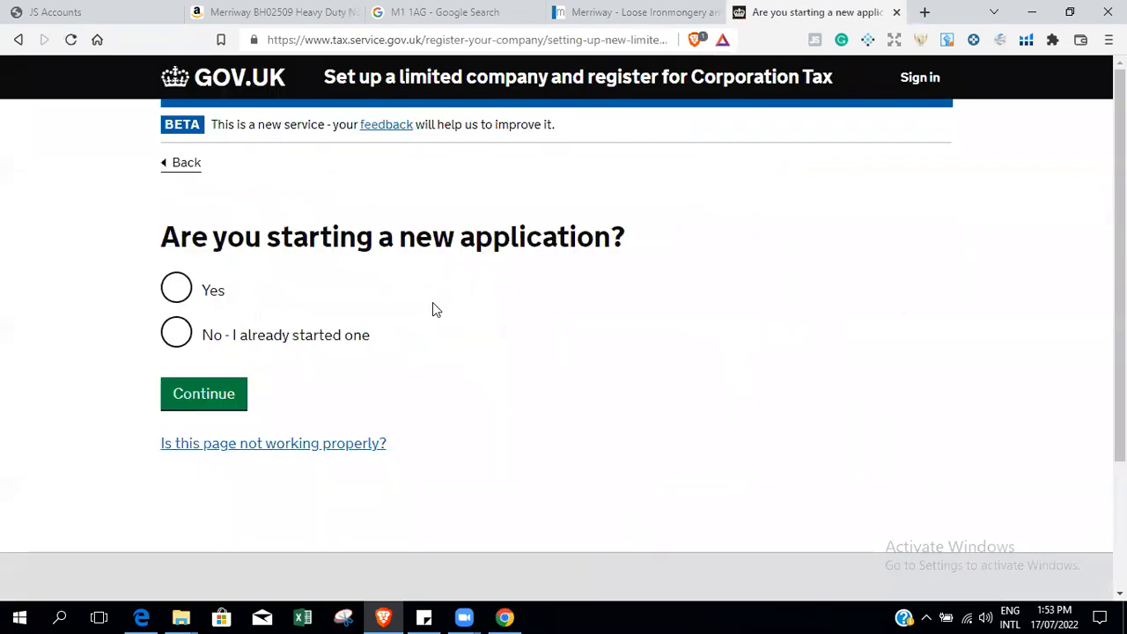
click(172, 343)
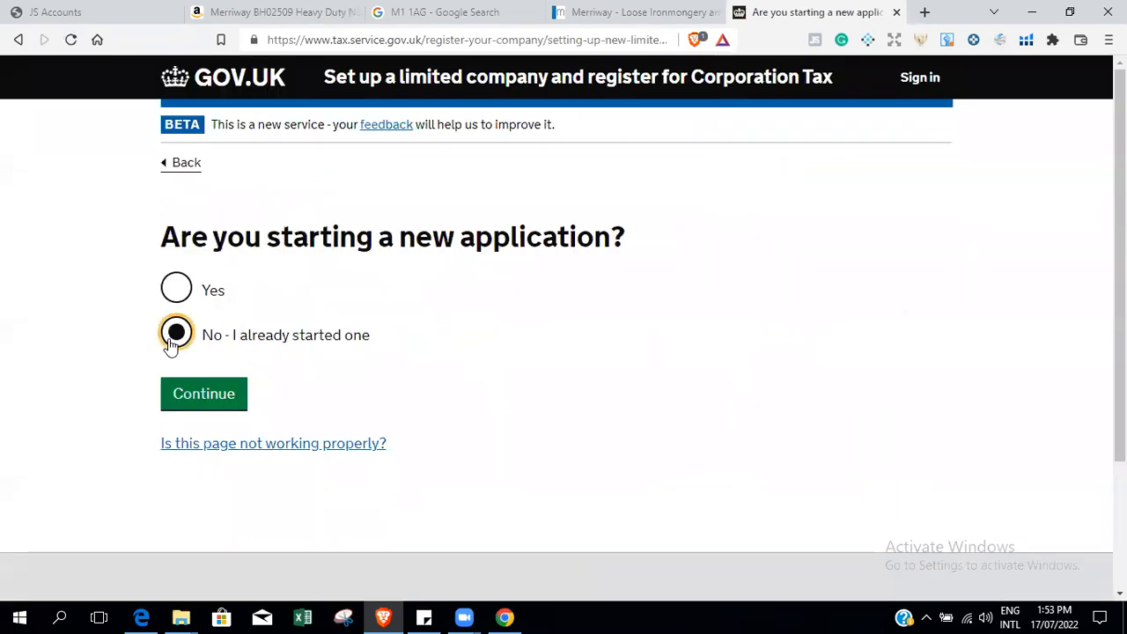
click(212, 400)
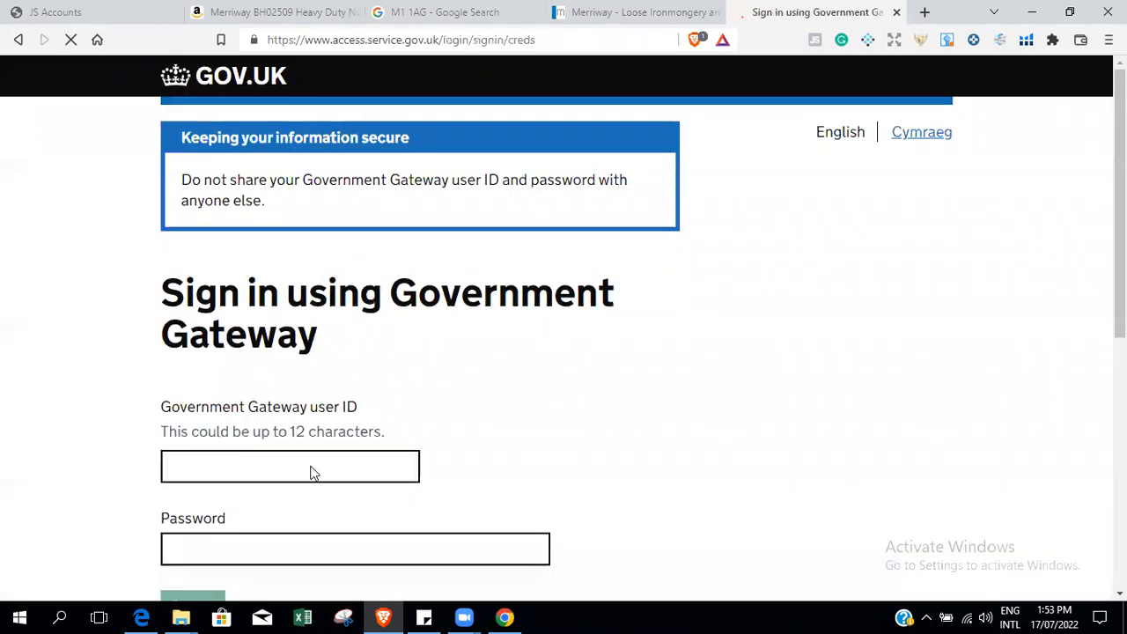
Look over the Government Gateway sign-in page, then go back to the previous page
scroll(1118, 264, down, 3)
scroll(642, 326, up, 1)
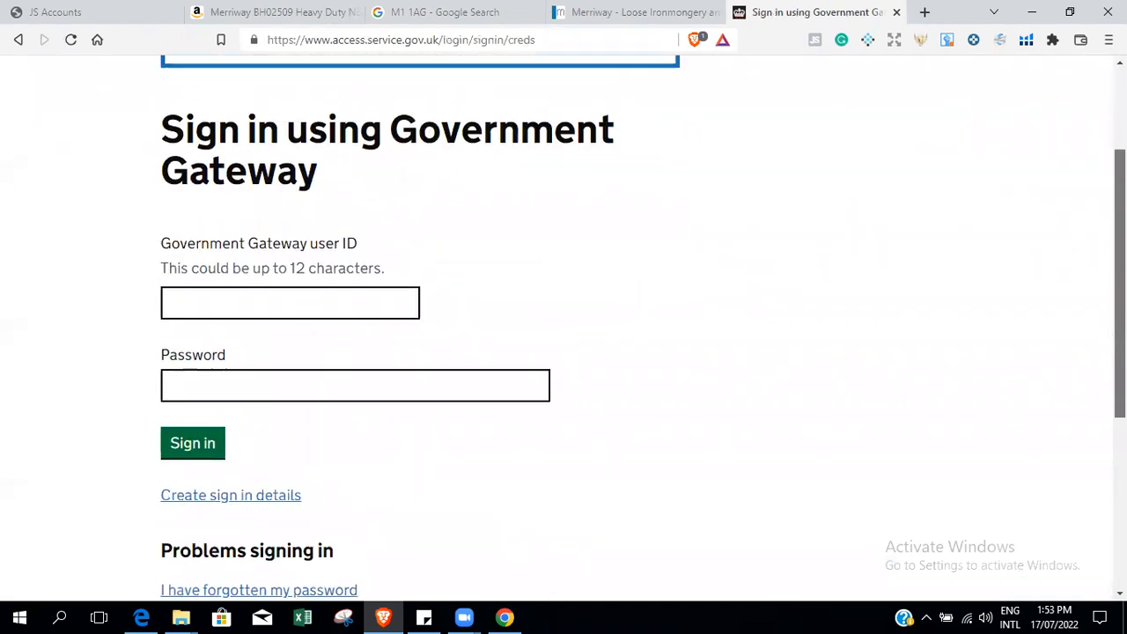
click(244, 306)
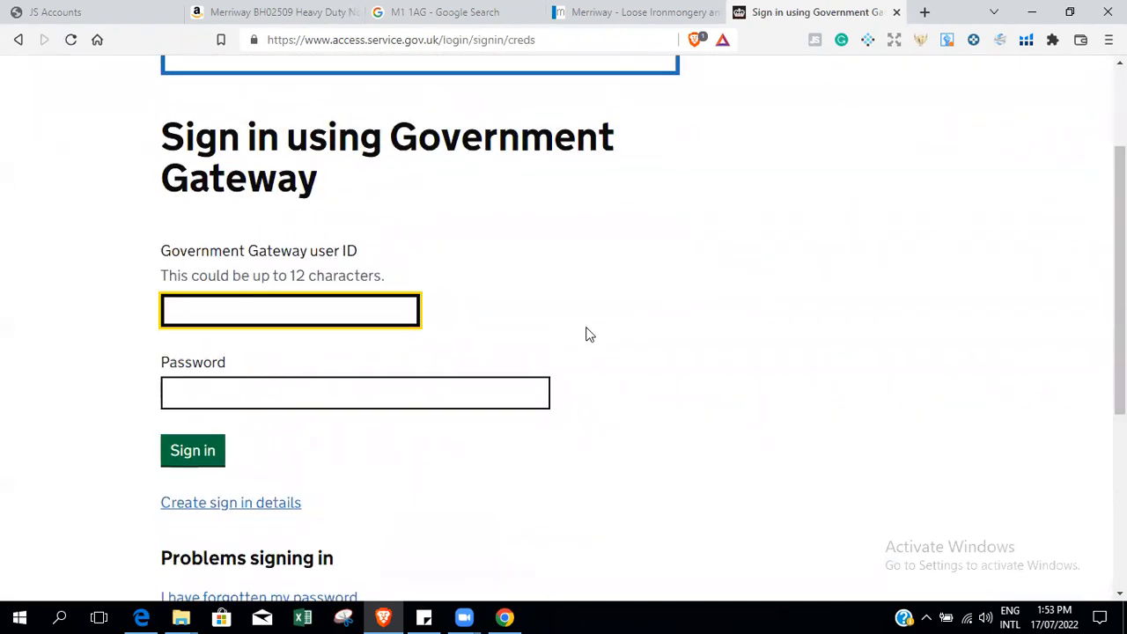
scroll(1120, 264, up, 2)
scroll(597, 556, down, 1)
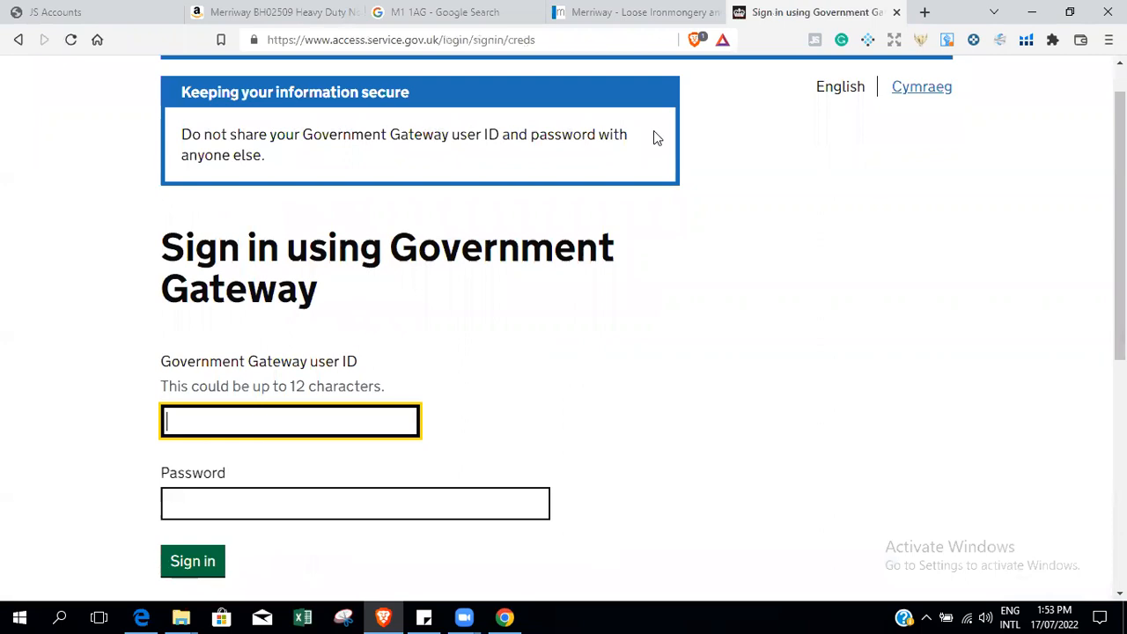
scroll(1120, 220, up, 1)
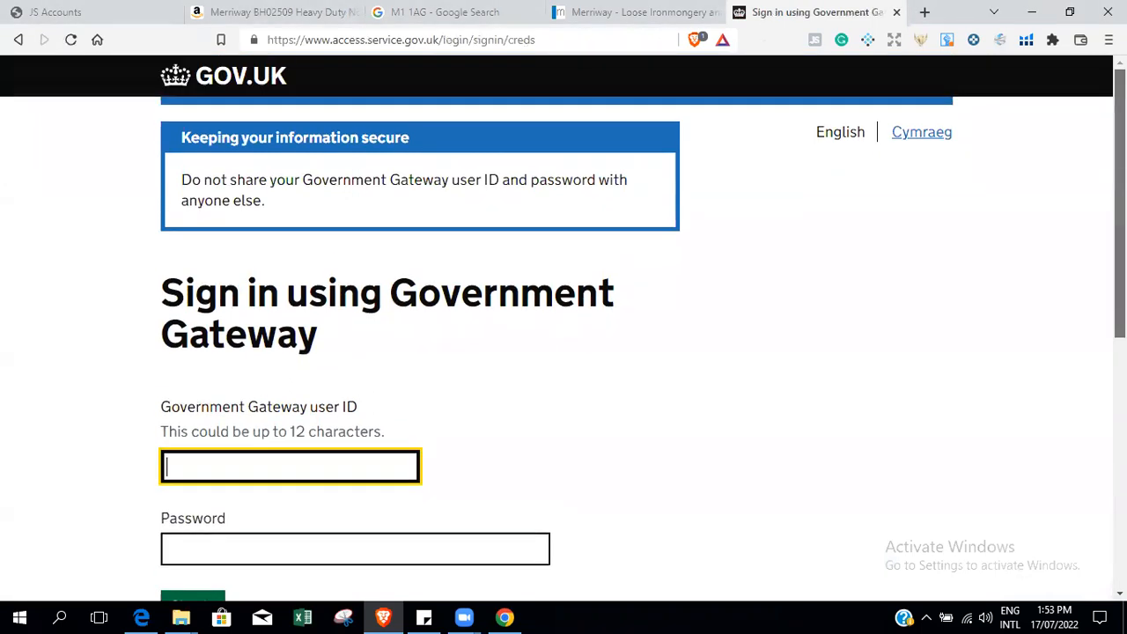
click(17, 40)
click(289, 340)
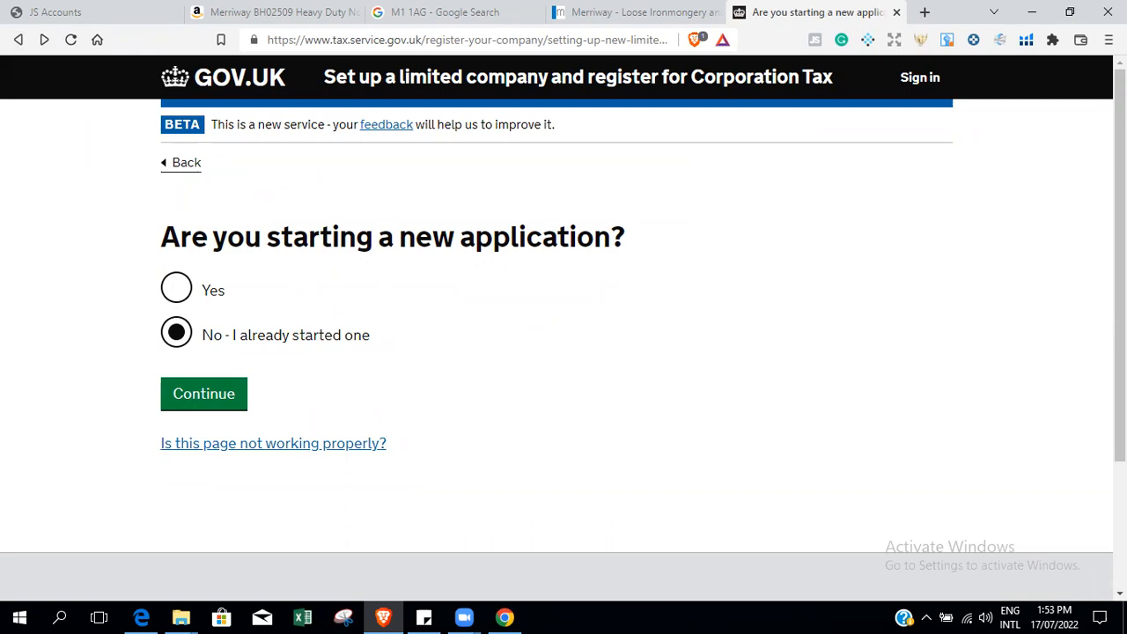
scroll(1096, 159, down, 2)
scroll(1095, 159, up, 2)
Return to the 'Register your company' guide, scroll down and choose Register now
click(18, 40)
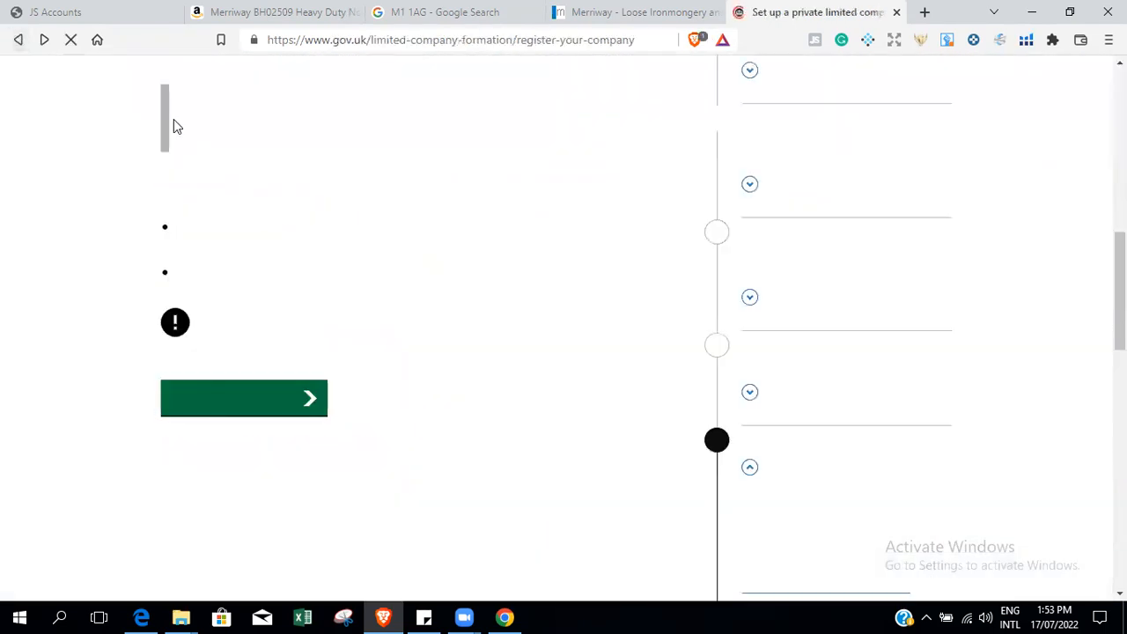
drag(1120, 291, 1120, 126)
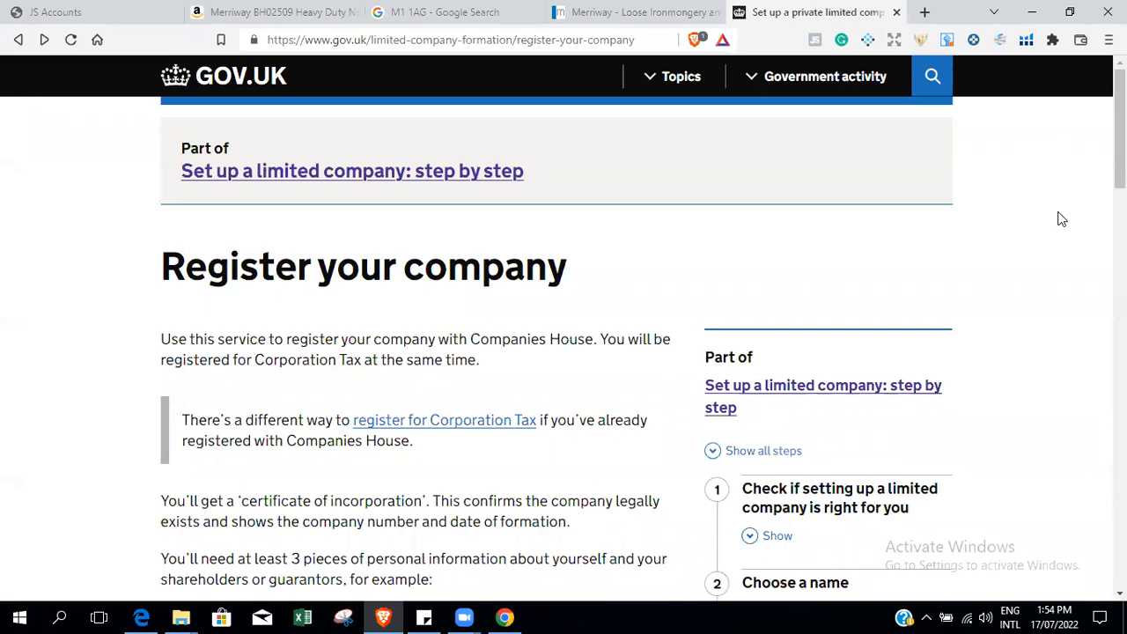
mouse_move(1123, 119)
mouse_down()
mouse_move(1123, 219)
mouse_move(1122, 119)
mouse_up()
scroll(707, 203, down, 5)
scroll(563, 327, down, 2)
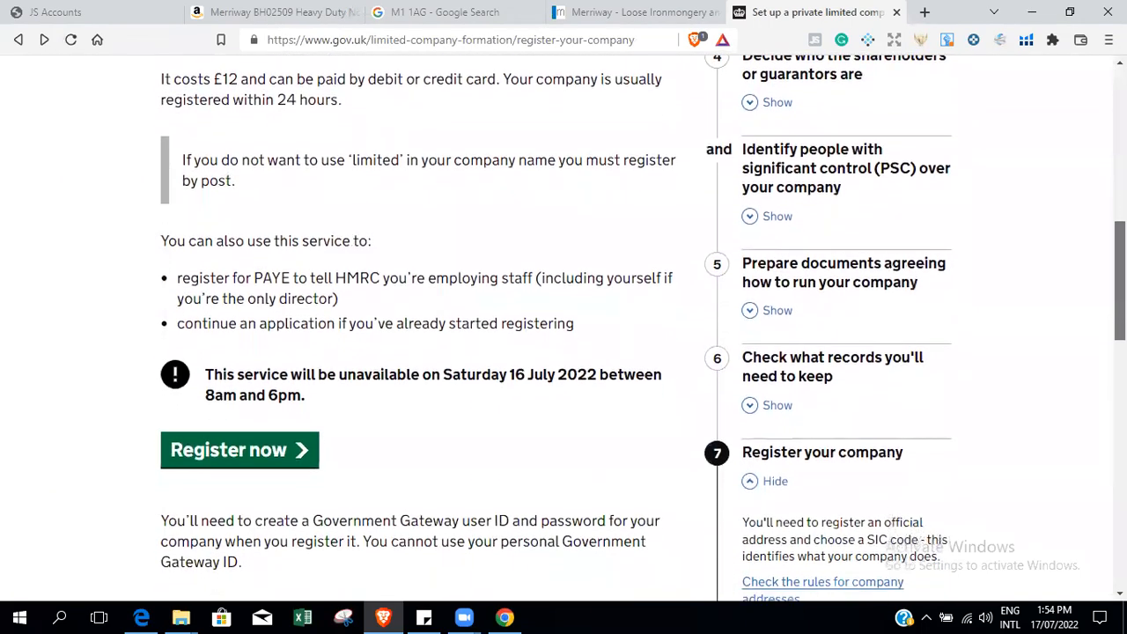
scroll(564, 328, up, 2)
click(244, 531)
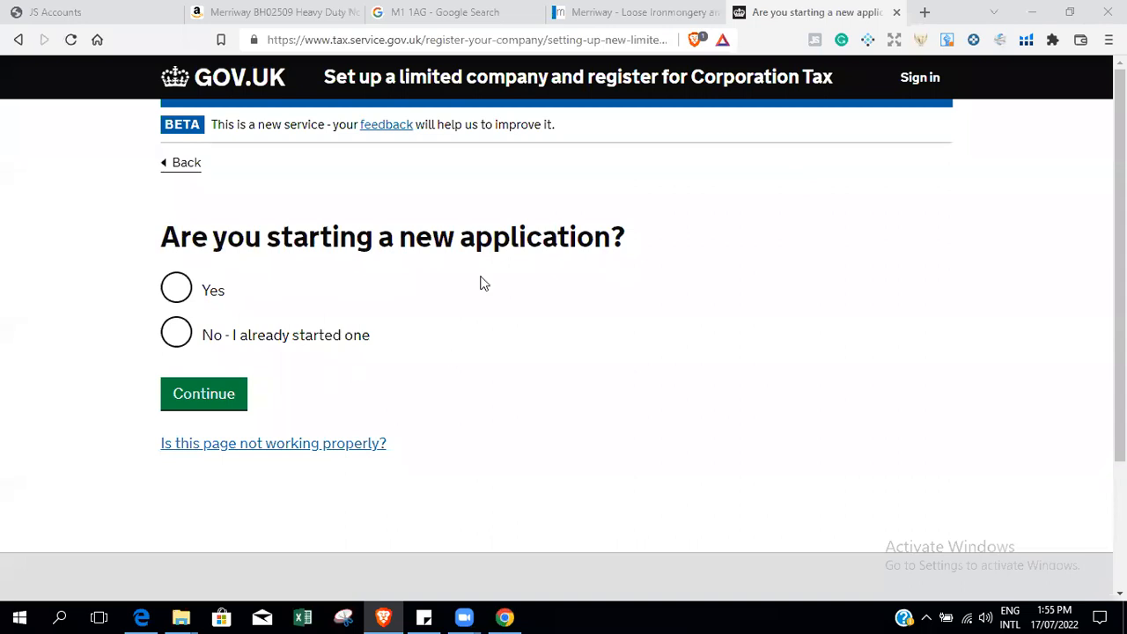
Confirm this is a new application and continue to the eligibility questions
click(176, 287)
click(224, 401)
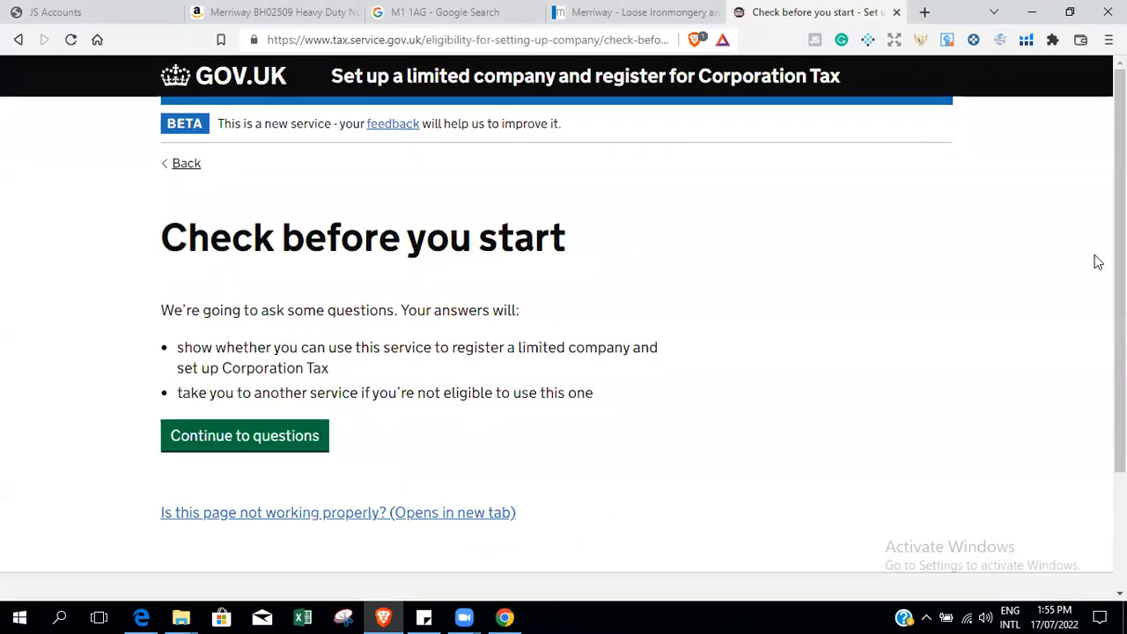
scroll(303, 273, down, 1)
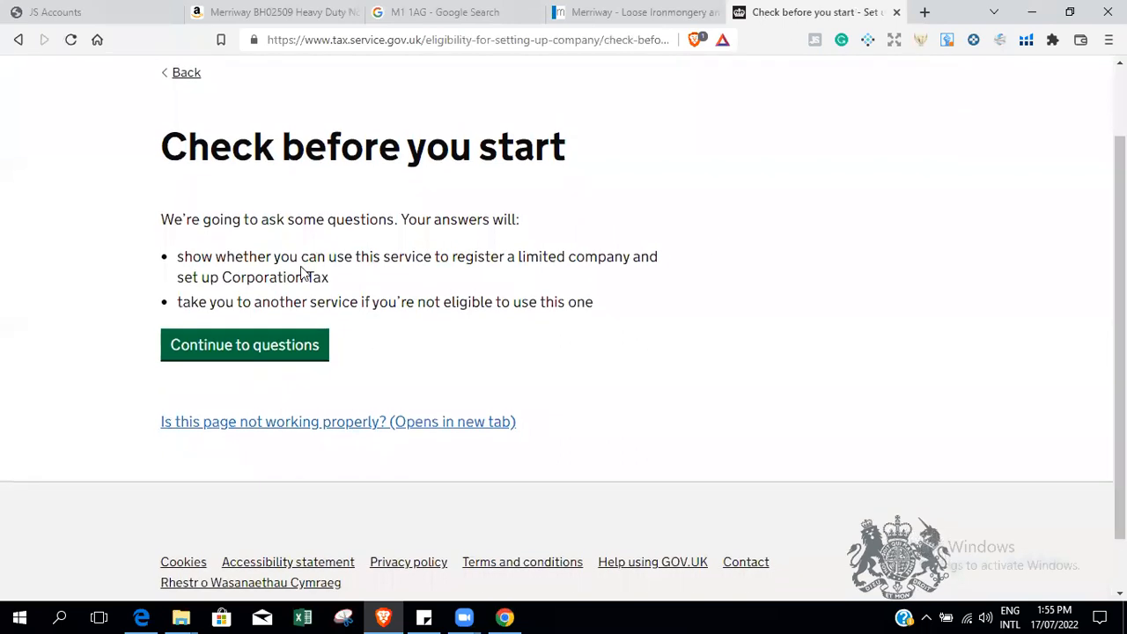
click(291, 345)
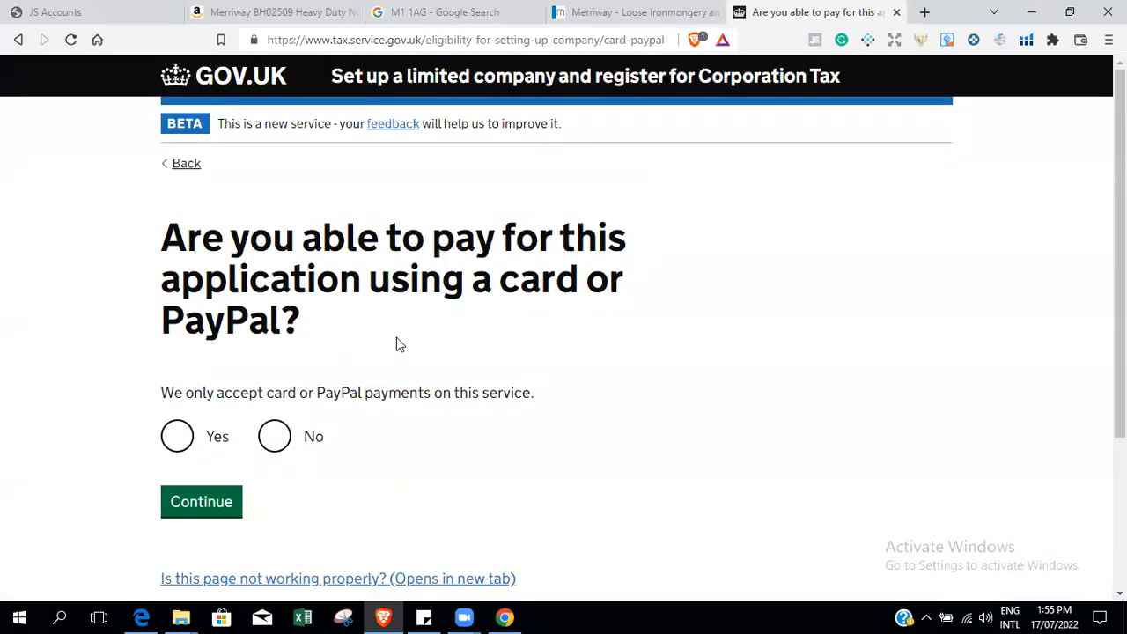
Answer Yes to paying by card or PayPal and No to the secure register question
click(180, 432)
click(206, 498)
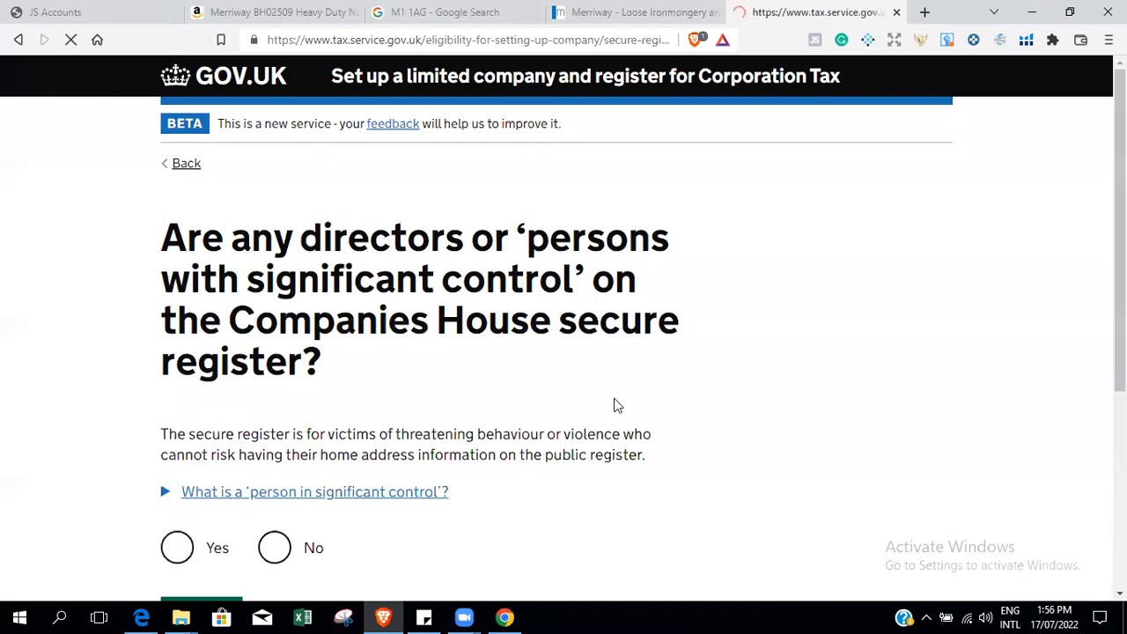
scroll(1118, 264, down, 1)
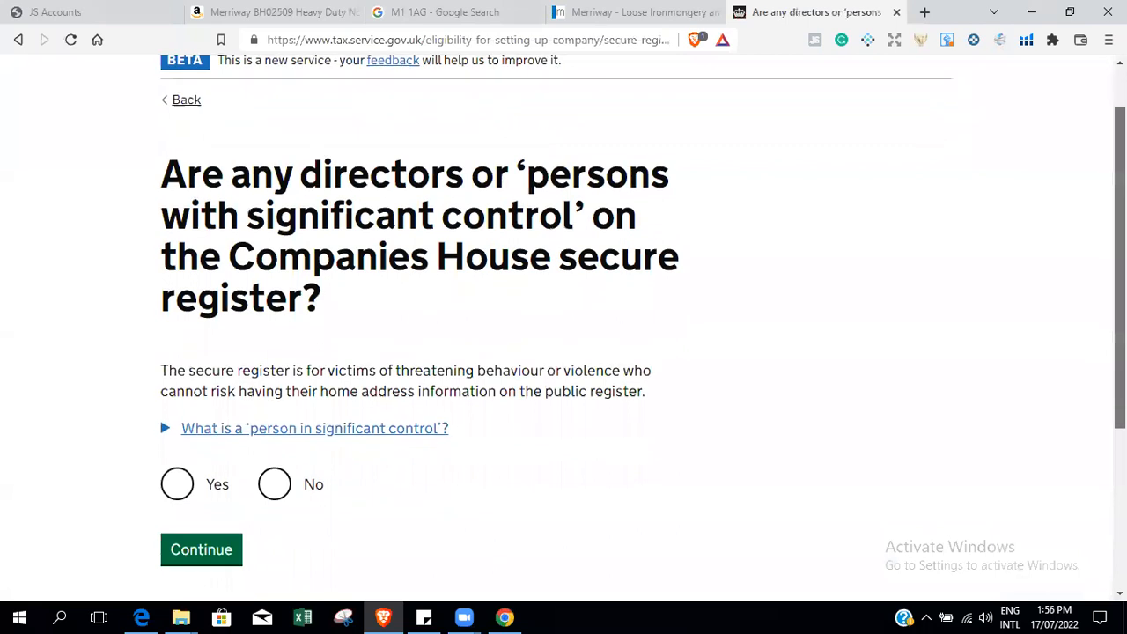
scroll(643, 311, down, 1)
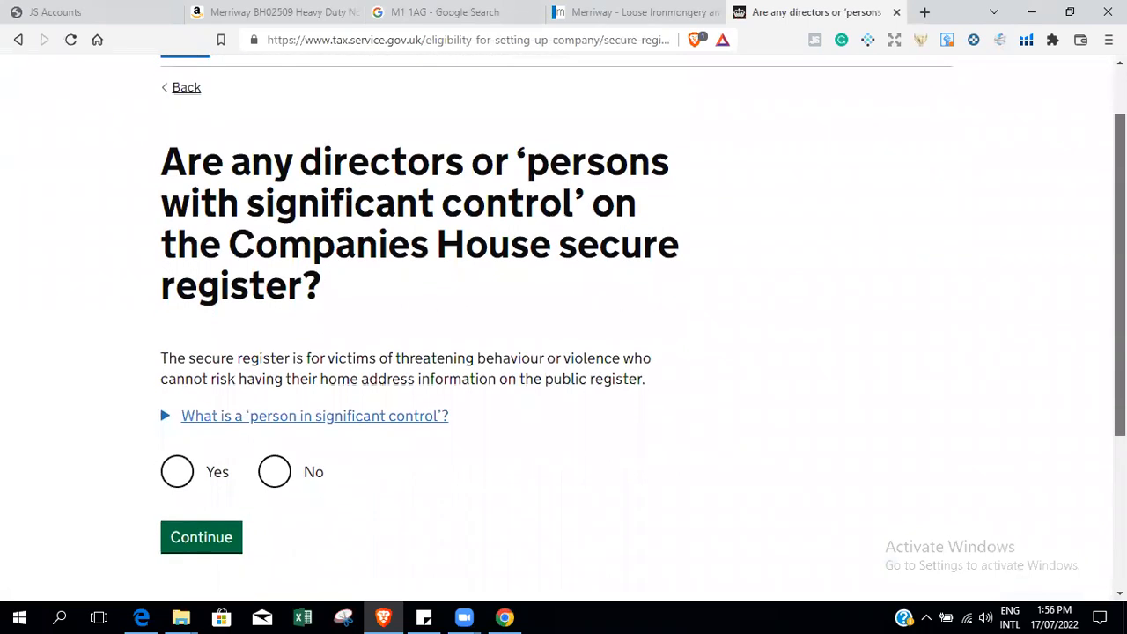
scroll(285, 314, down, 1)
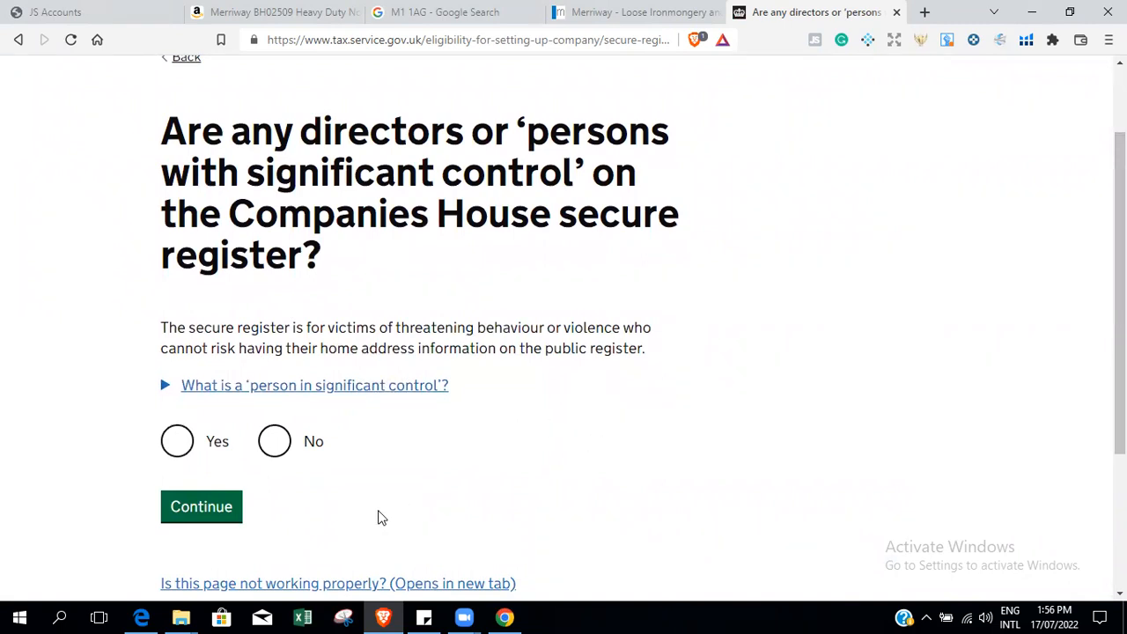
click(274, 441)
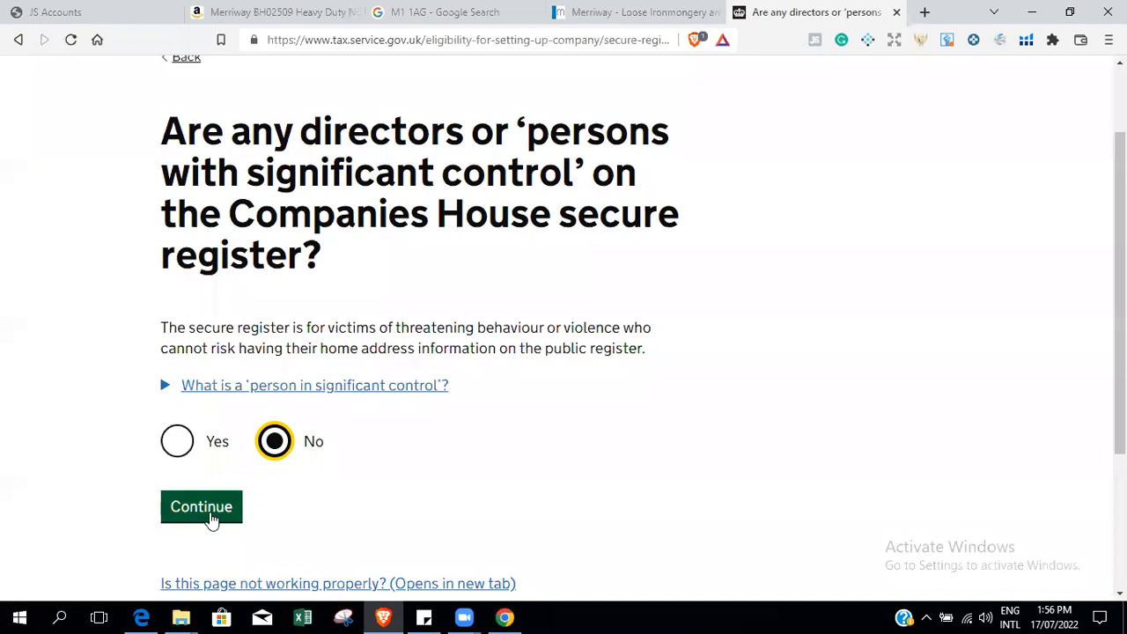
click(211, 516)
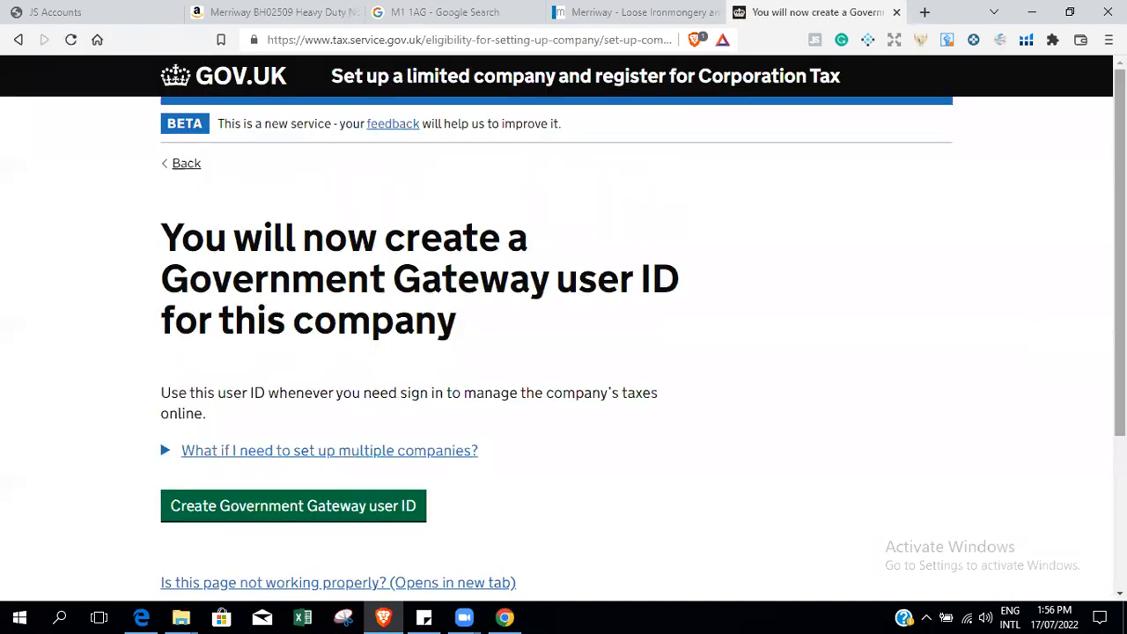
Start a new Government Gateway user ID and submit the contact's saved e-mail address
scroll(563, 326, down, 1)
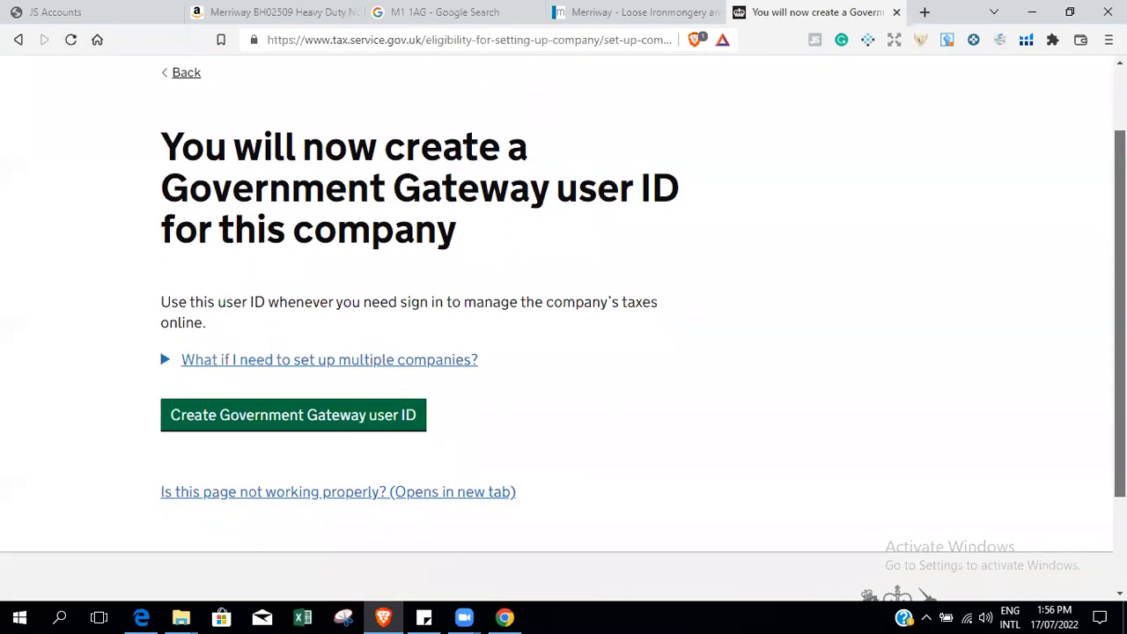
scroll(563, 330, up, 1)
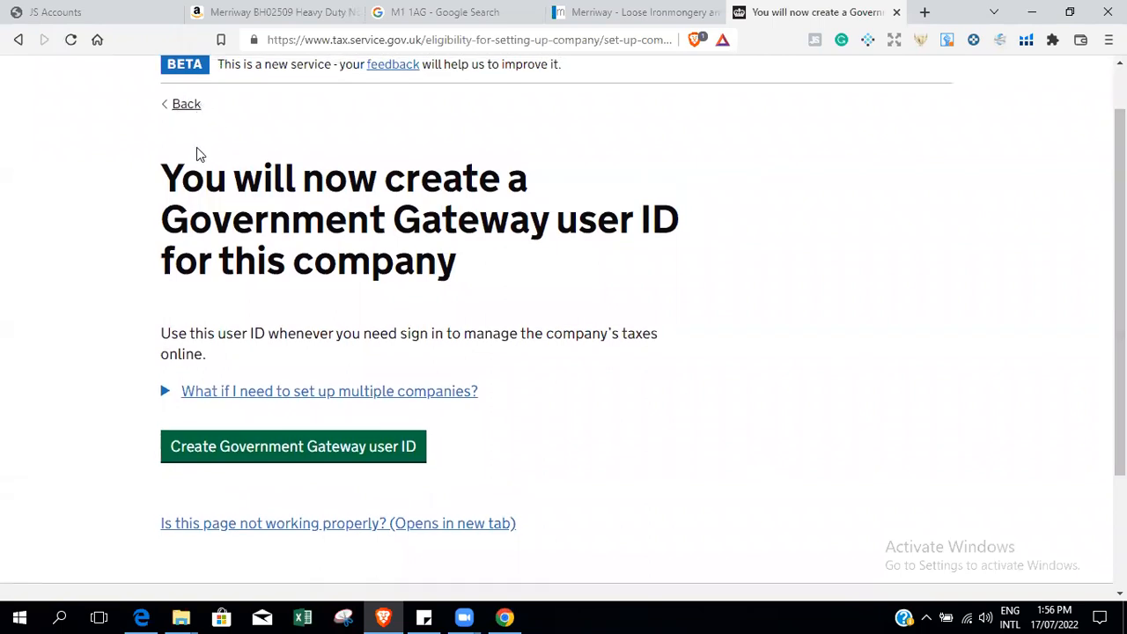
drag(166, 169, 540, 276)
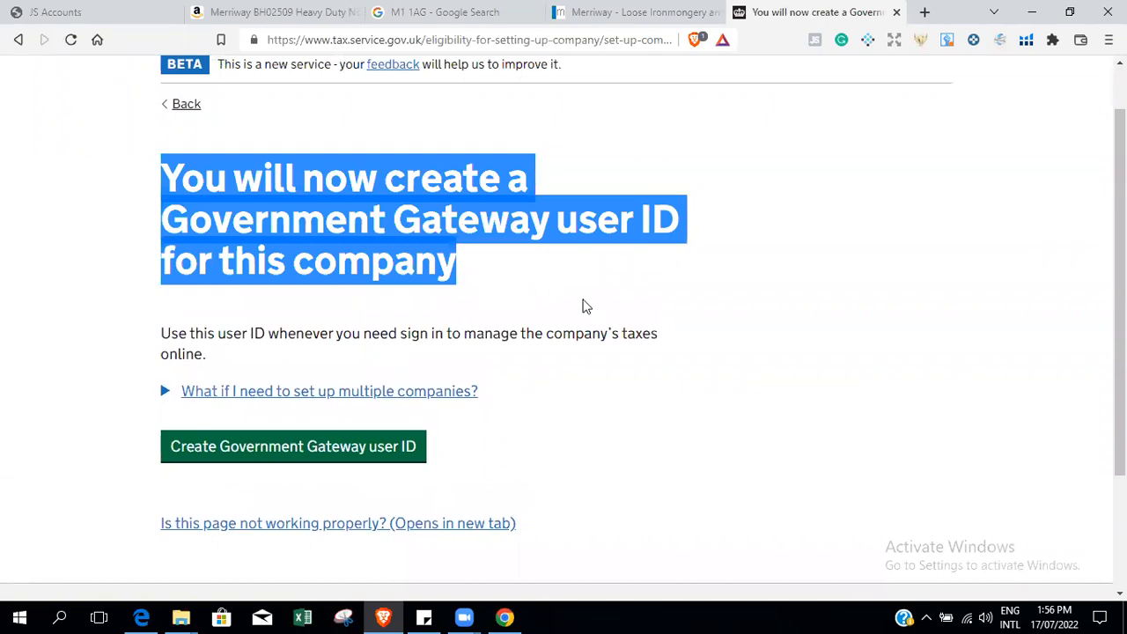
click(337, 448)
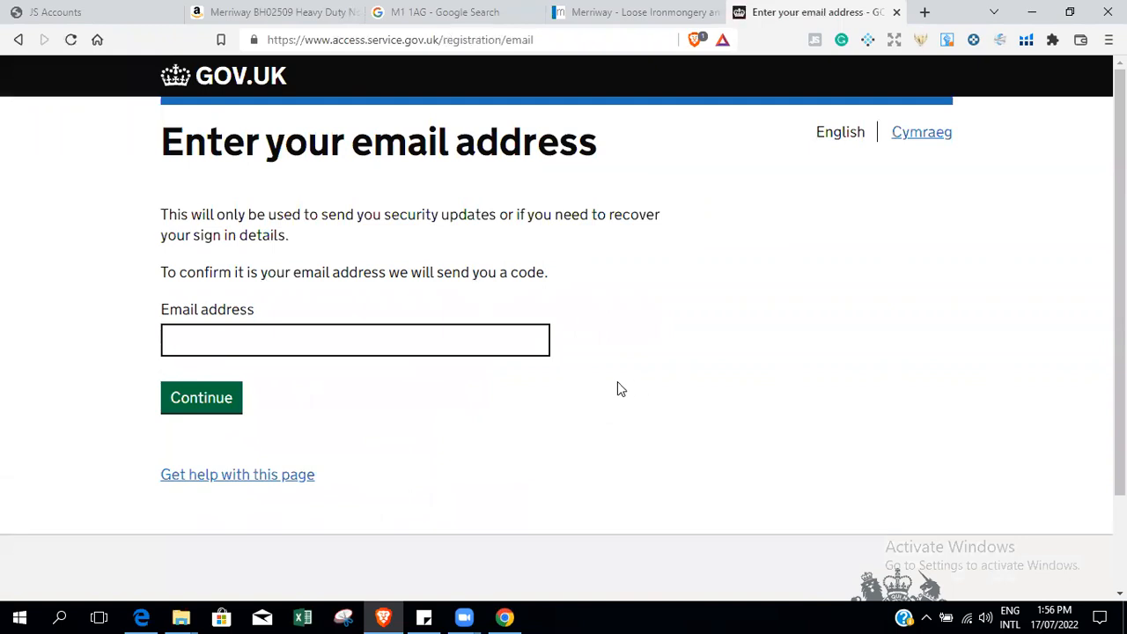
click(304, 339)
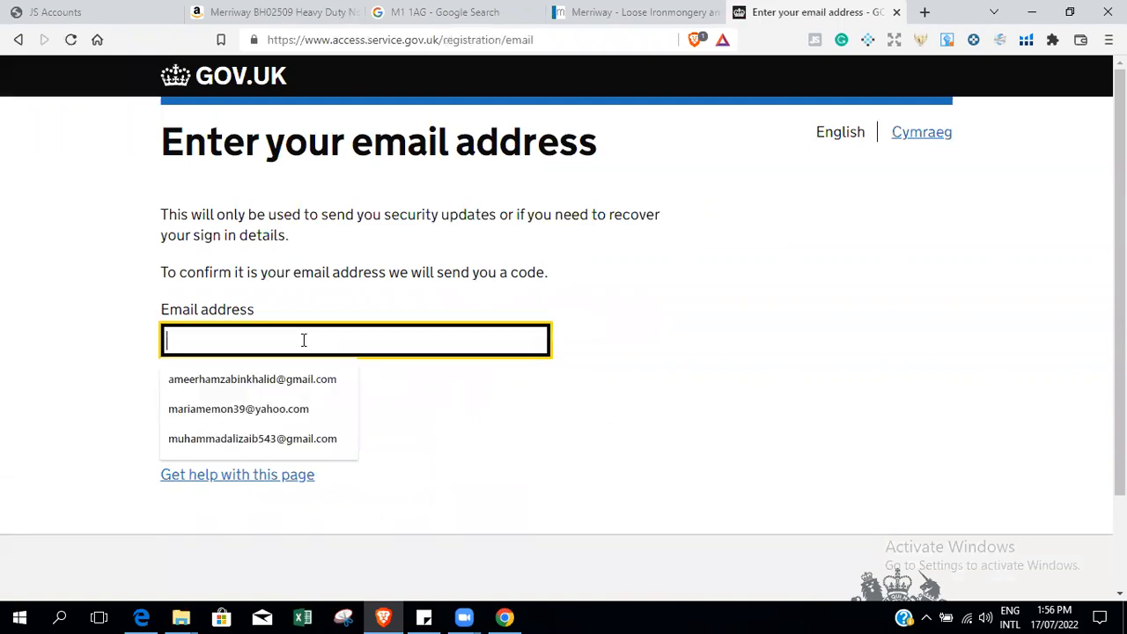
key(ctrl+v)
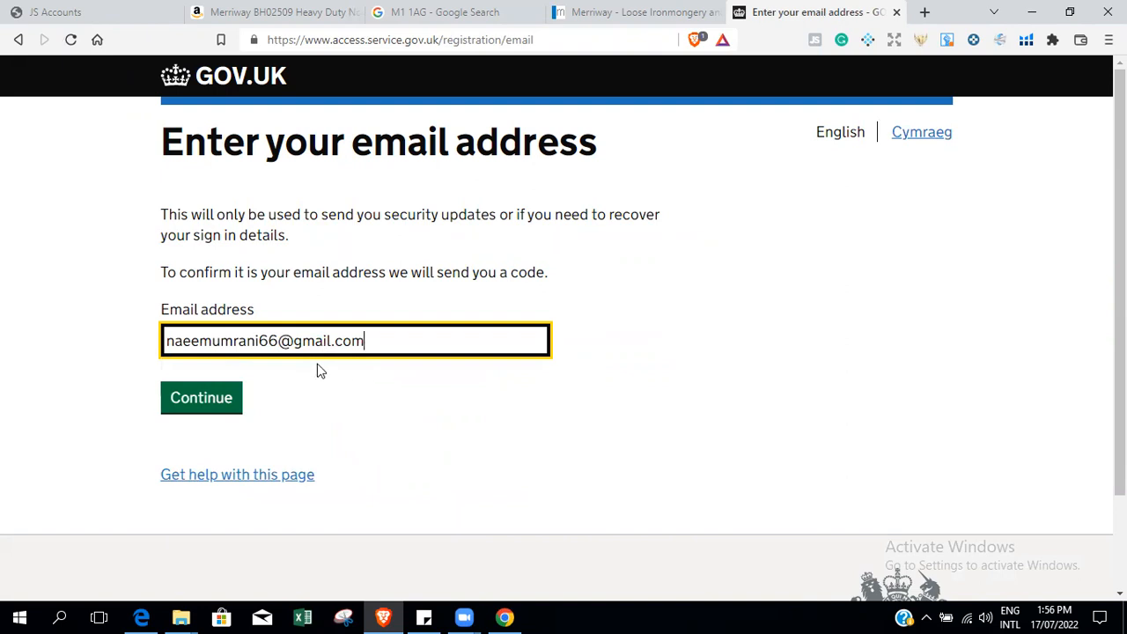
click(214, 404)
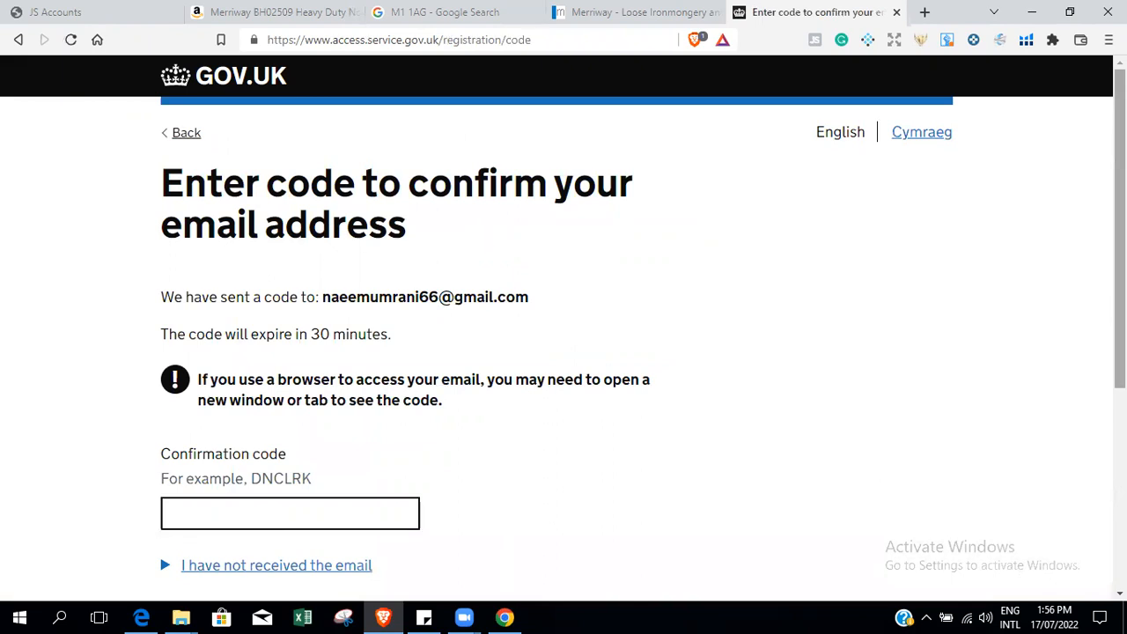
Get the emailed confirmation code from the inbox, enter it, and confirm it
scroll(563, 328, down, 1)
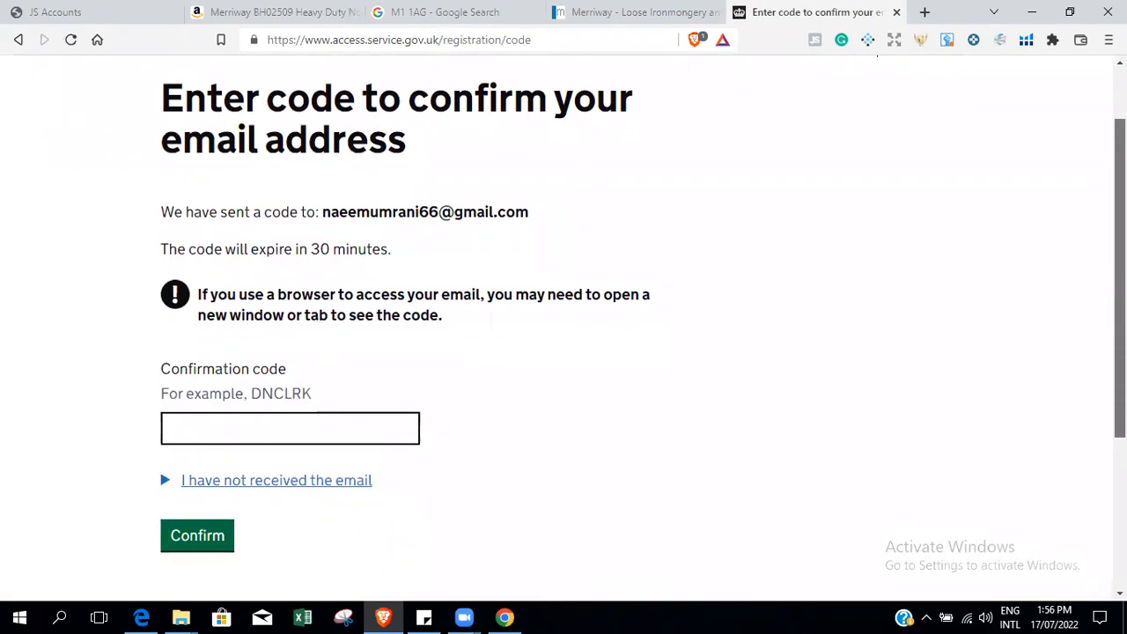
scroll(563, 328, up, 1)
scroll(564, 328, down, 2)
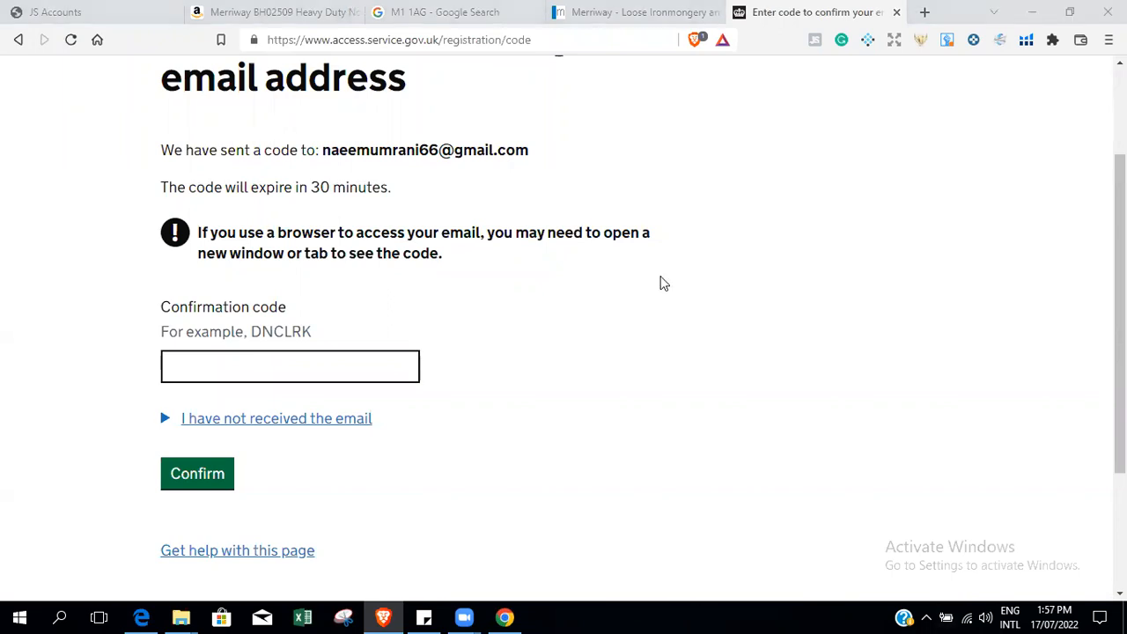
scroll(663, 282, down, 3)
scroll(563, 326, up, 4)
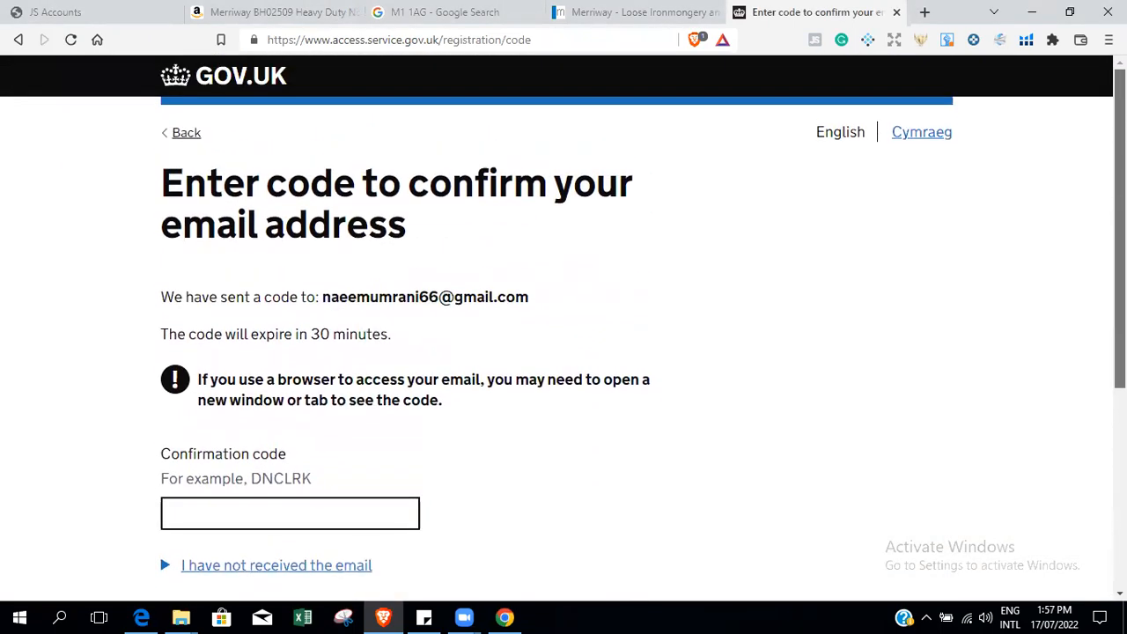
scroll(563, 326, down, 1)
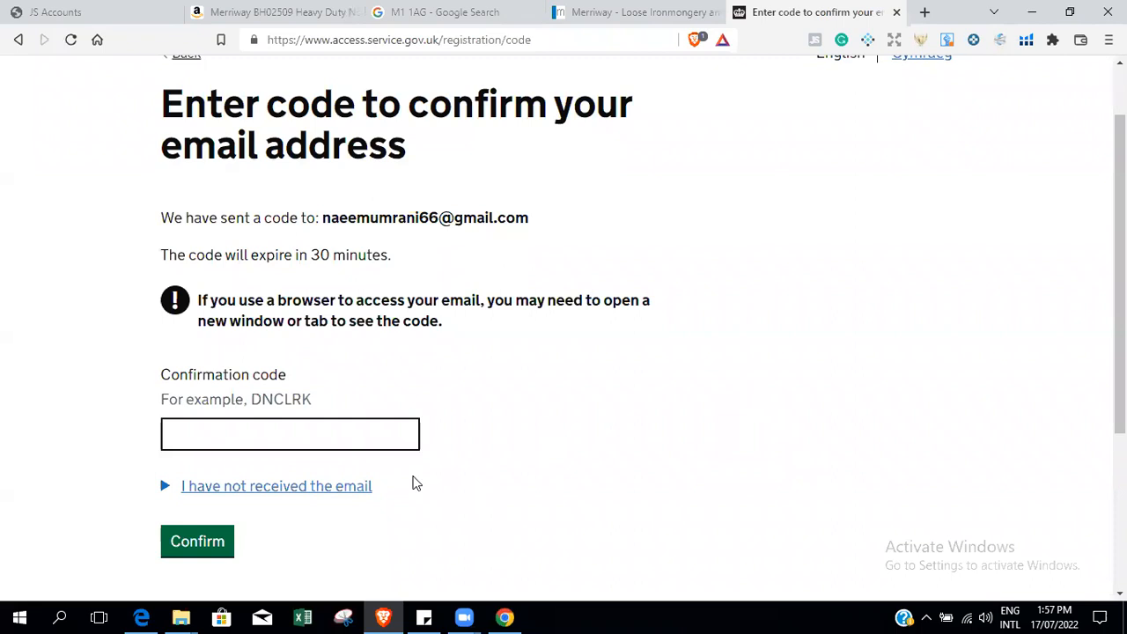
drag(252, 398, 329, 398)
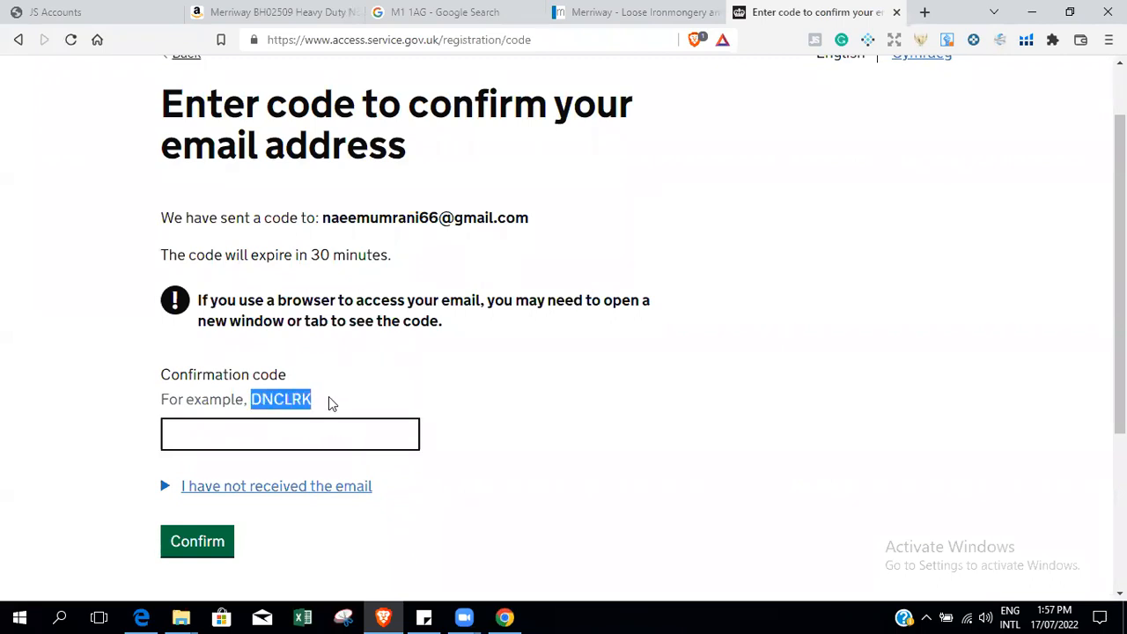
key(alt+Tab)
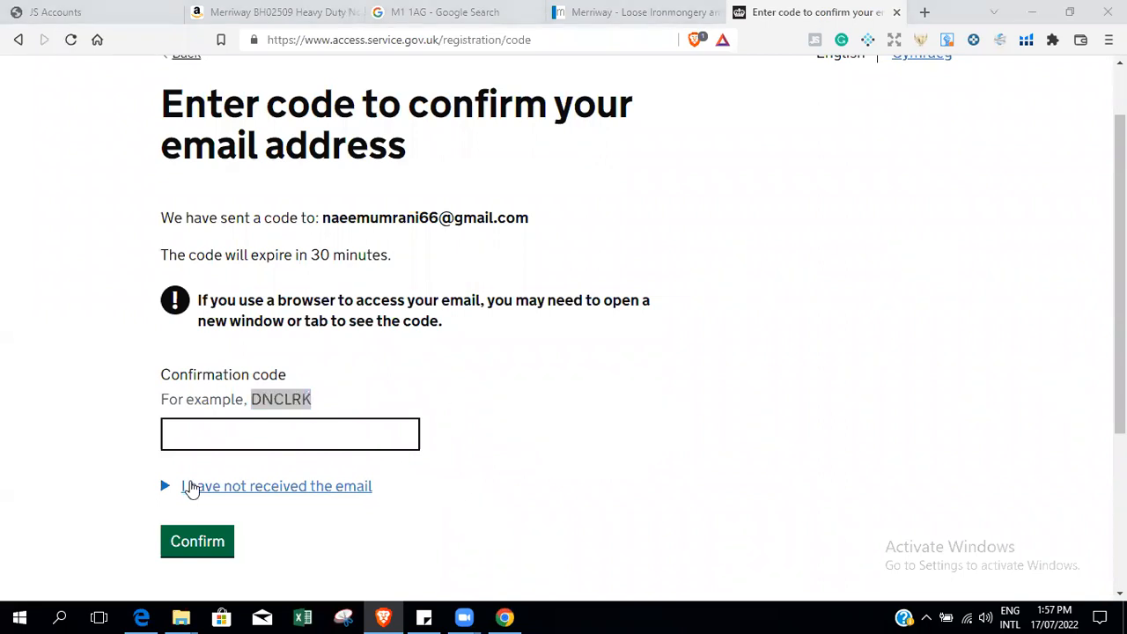
click(249, 438)
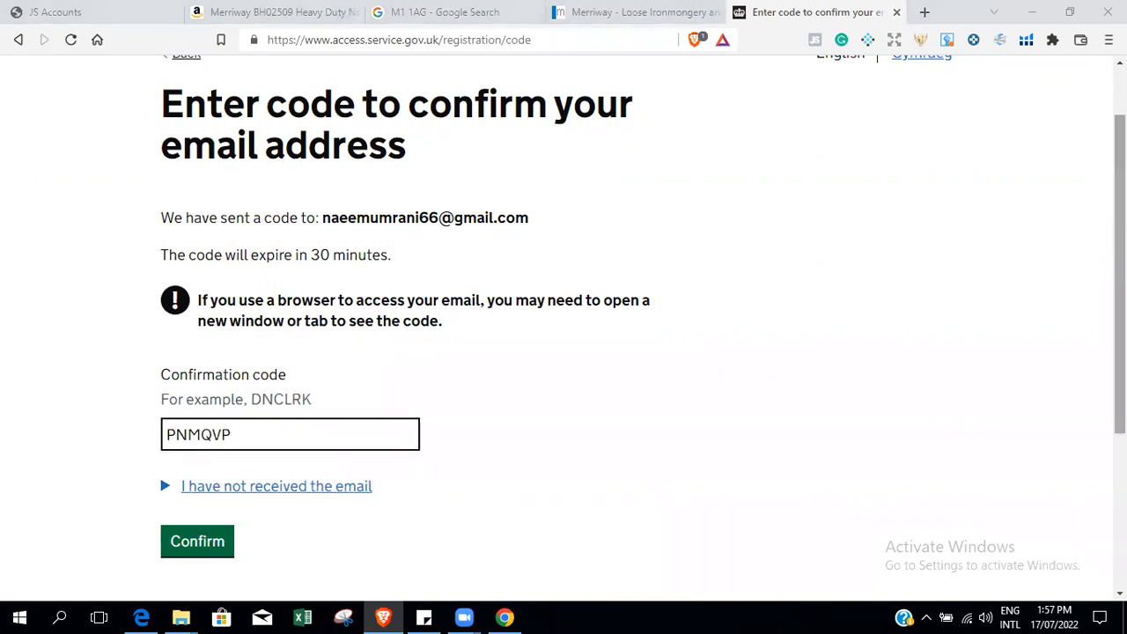
scroll(517, 299, down, 1)
click(221, 472)
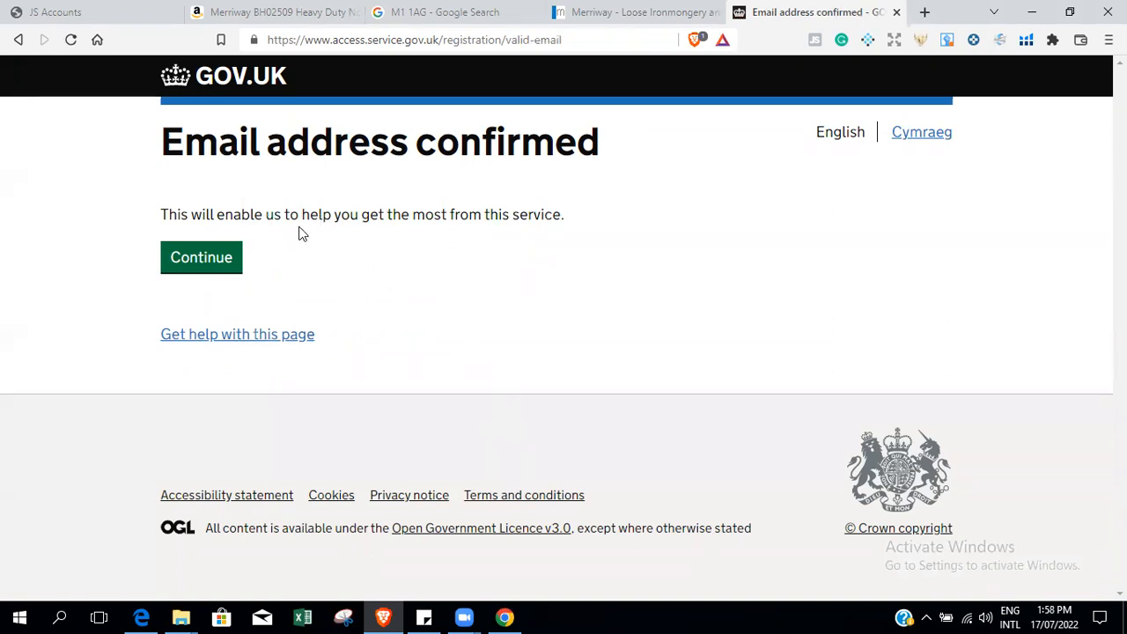
Continue past the e-mail confirmation and submit the account holder's full name
click(208, 264)
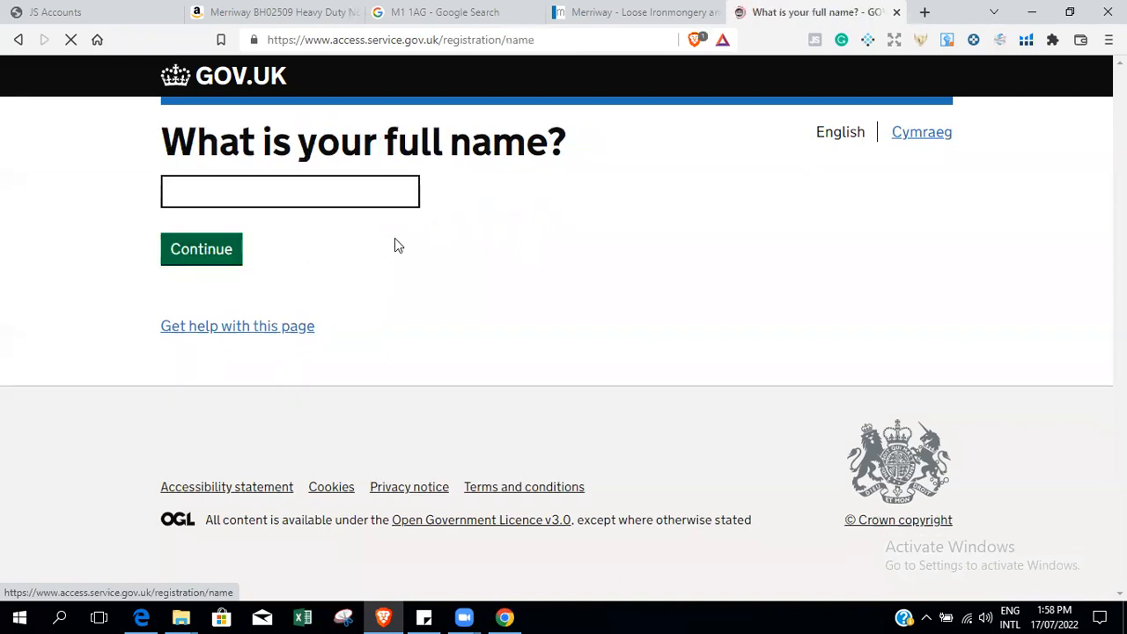
click(346, 189)
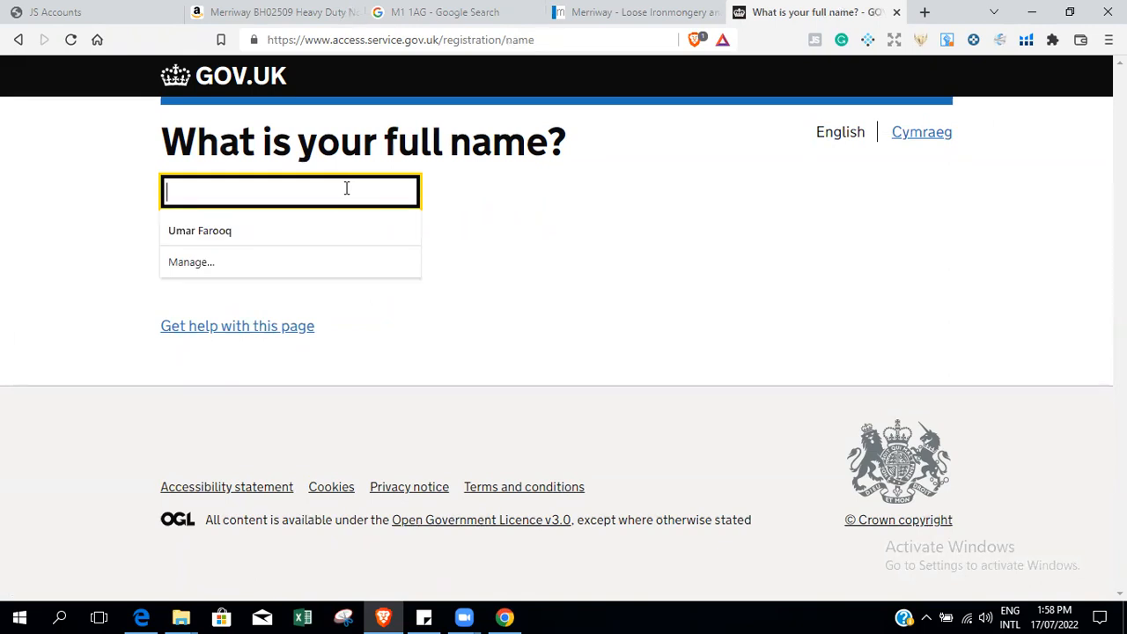
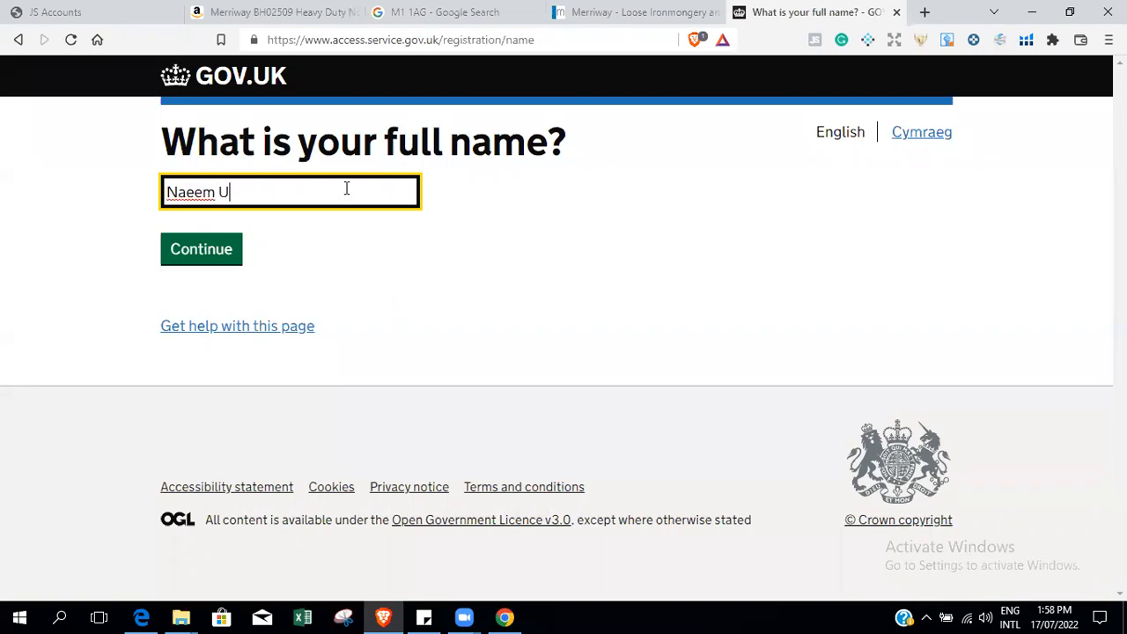
click(187, 251)
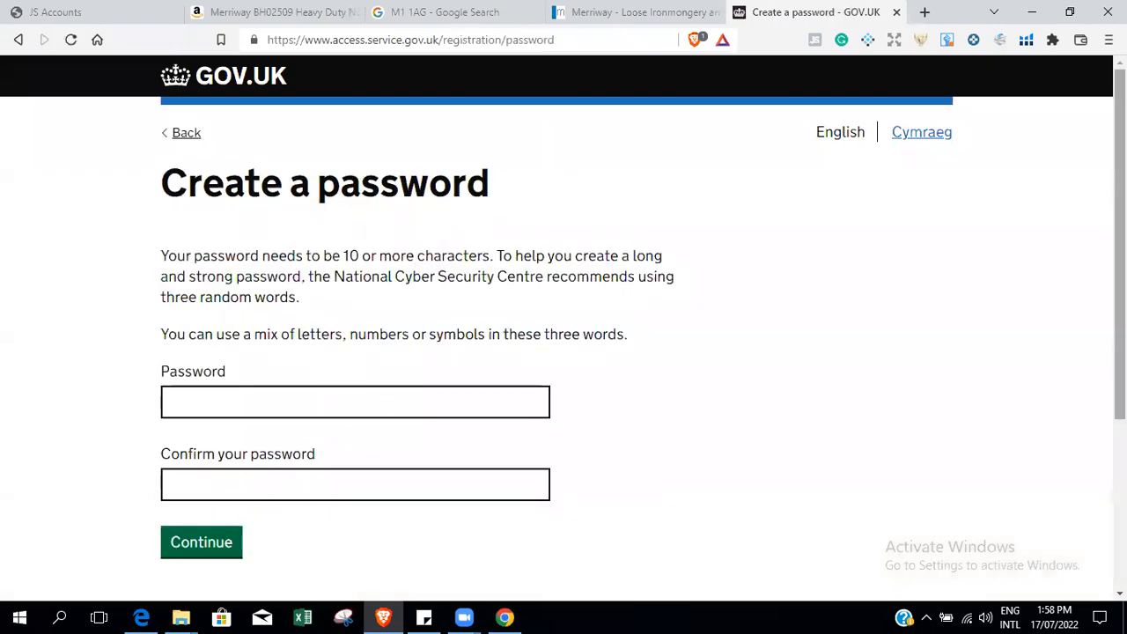
Enter a new password and its confirmation, then submit the form
scroll(923, 217, down, 2)
click(367, 219)
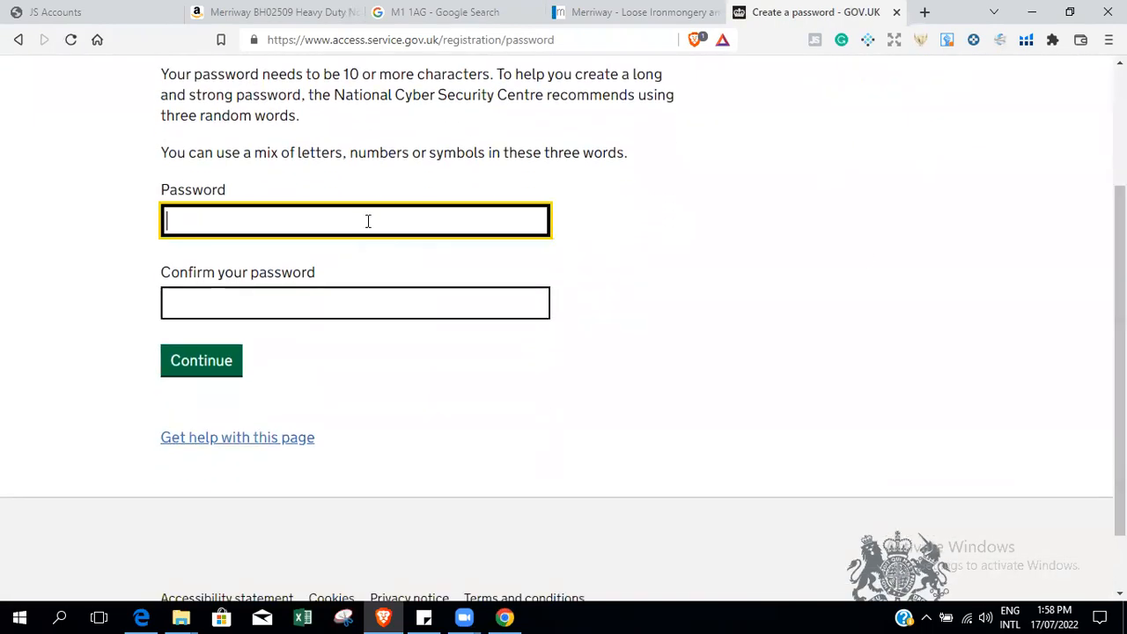
text(••)
key(BackSpace)
key(BackSpace)
scroll(1119, 291, up, 2)
scroll(303, 385, down, 1)
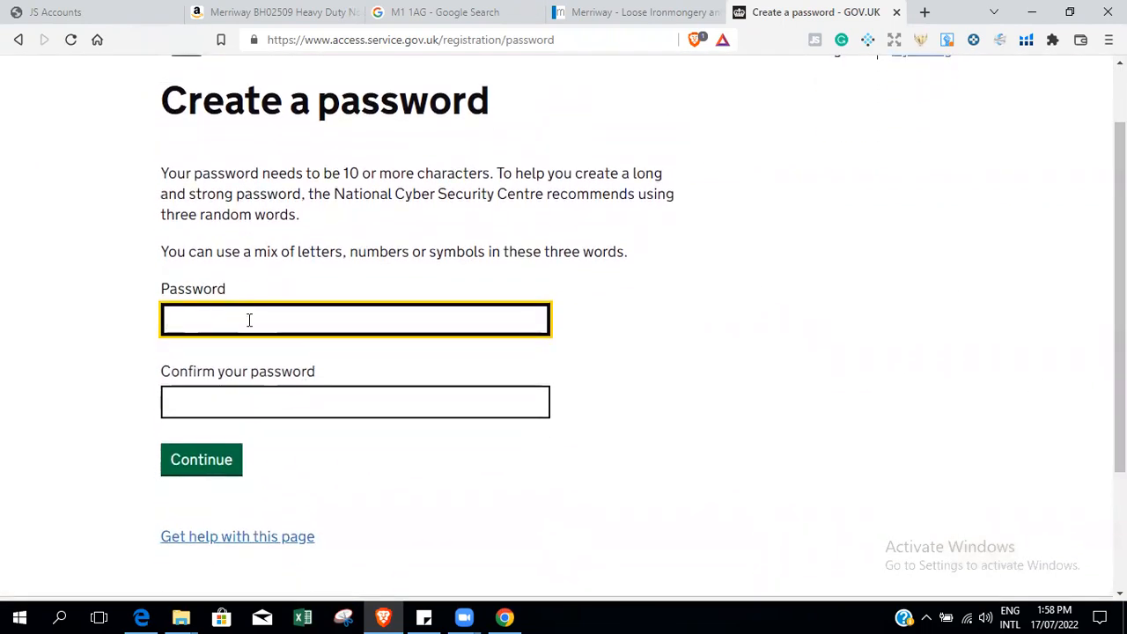
text(••••)
key(BackSpace)
key(BackSpace)
key(BackSpace)
text(••)
key(BackSpace)
key(BackSpace)
text(••••••••)
key(BackSpace)
key(BackSpace)
key(BackSpace)
key(BackSpace)
text(••••••••••••••)
click(246, 406)
text(•••••••••)
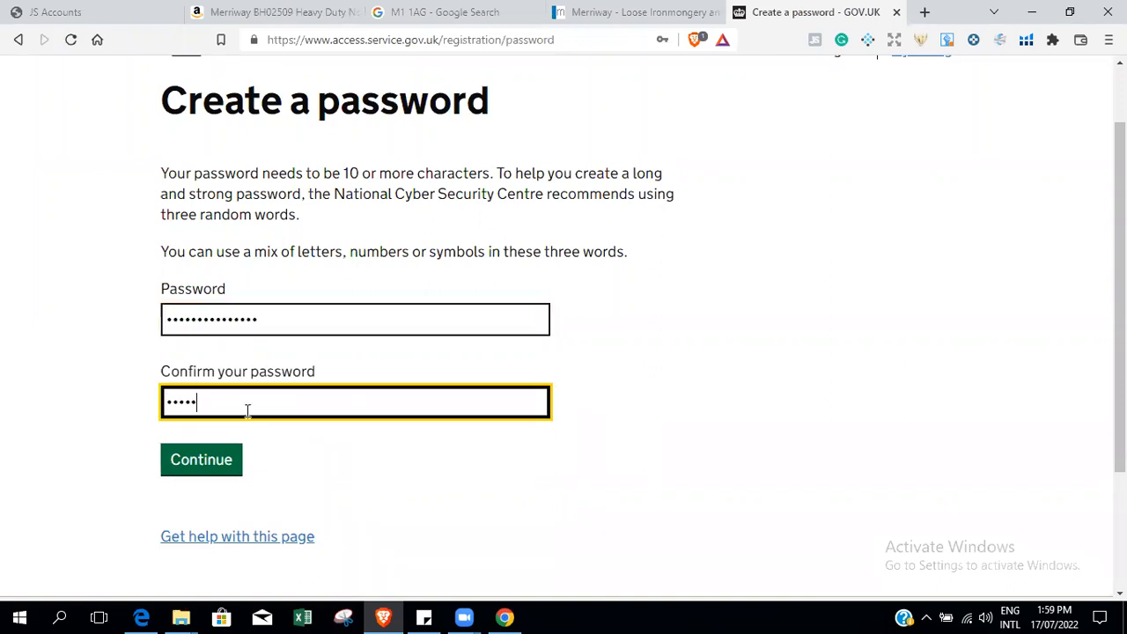
text(•••••)
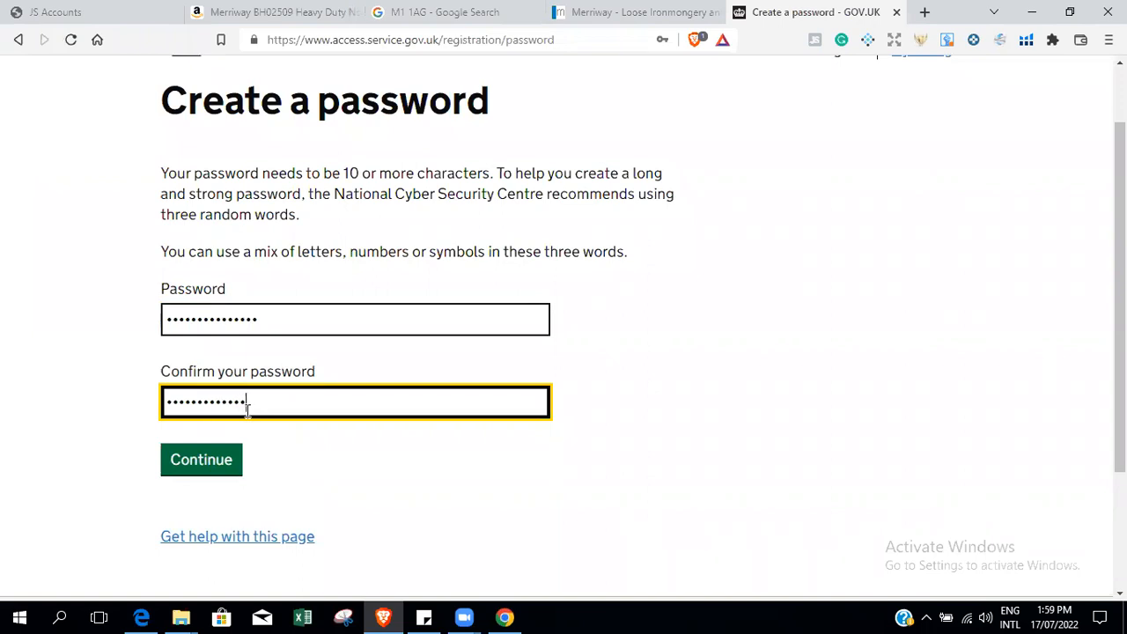
click(202, 459)
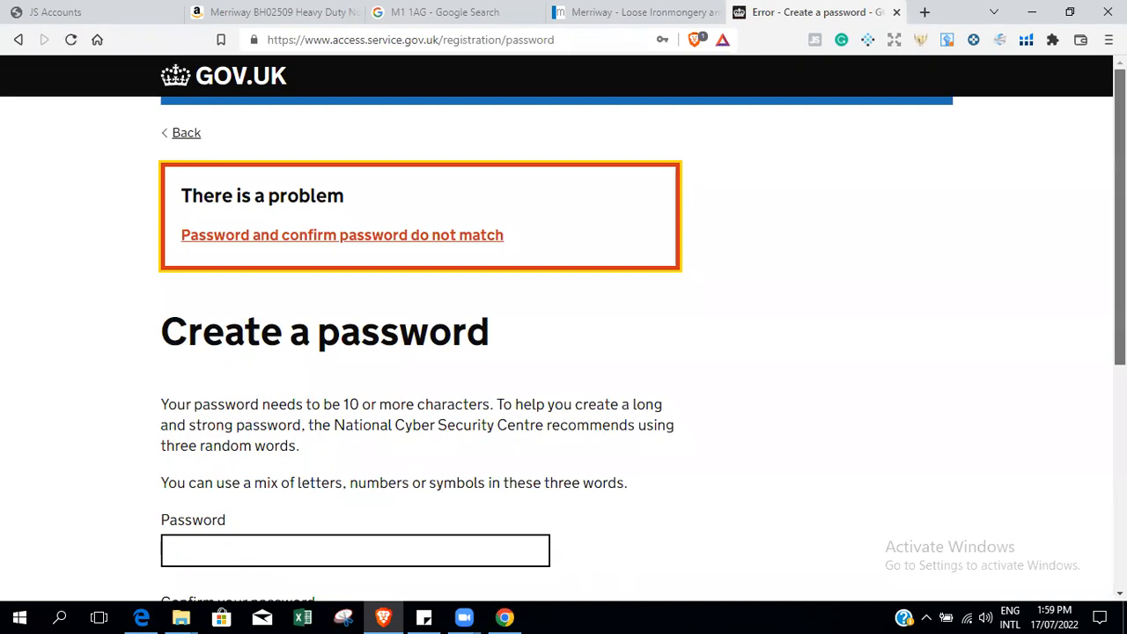
Re-enter the password and its confirmation, then submit the form again
scroll(283, 422, down, 3)
click(289, 328)
text(•••)
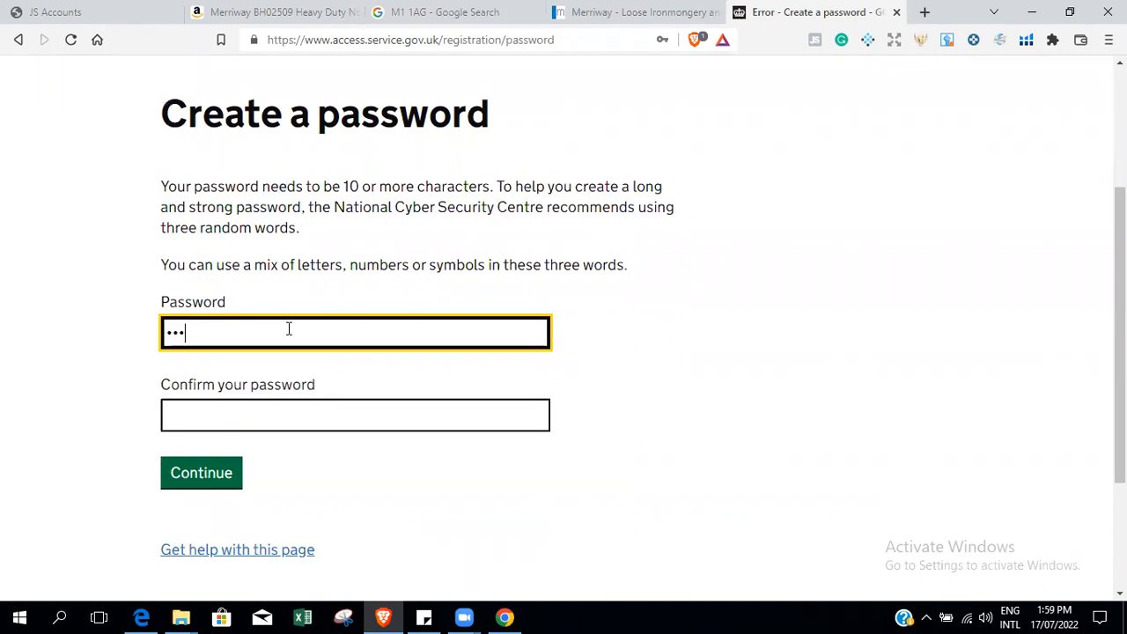
text(••••••)
key(BackSpace)
key(BackSpace)
key(BackSpace)
key(BackSpace)
key(BackSpace)
key(BackSpace)
key(BackSpace)
key(BackSpace)
key(BackSpace)
text(••••••••••••)
key(Tab)
text(•••)
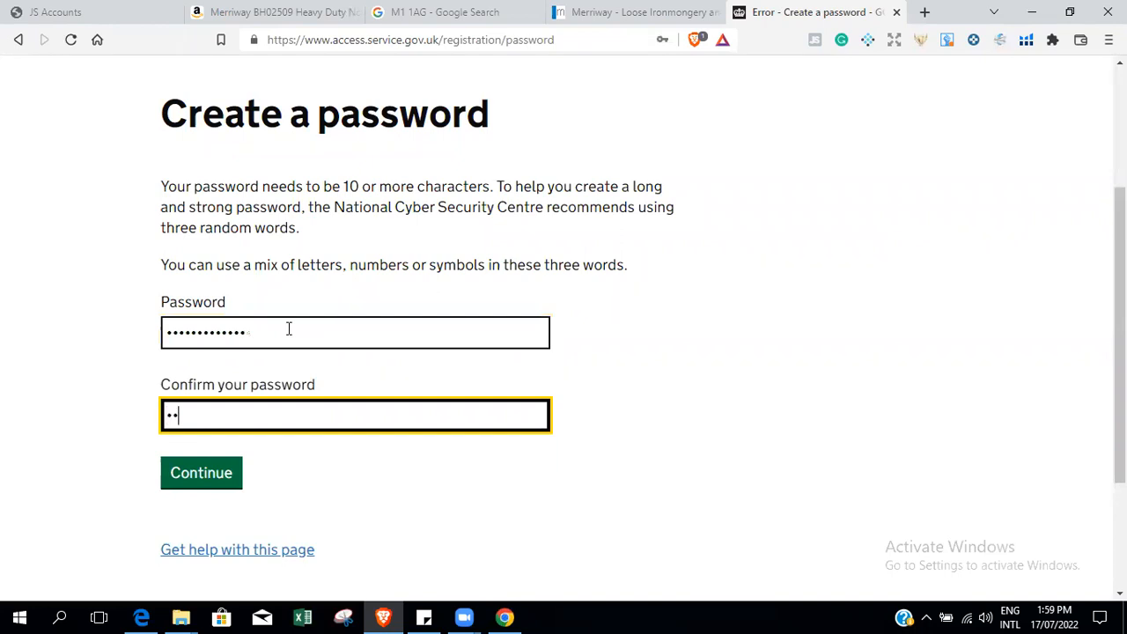
text(•••••••••••)
key(Return)
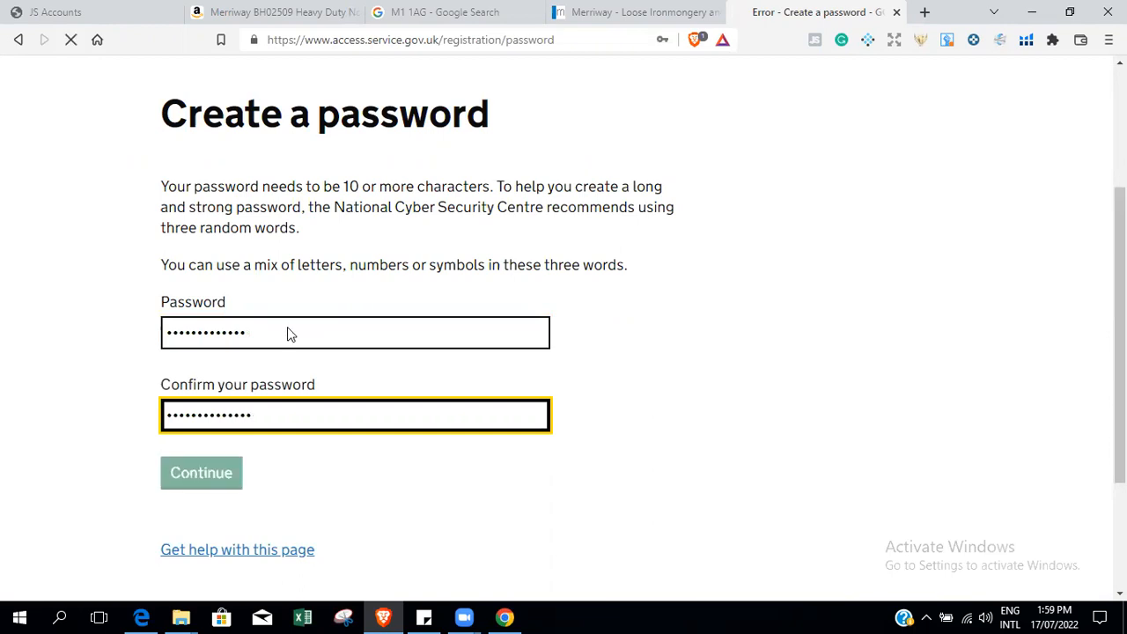
After the mismatch error, enter identical passwords in both fields and submit them
drag(1119, 281, 1119, 348)
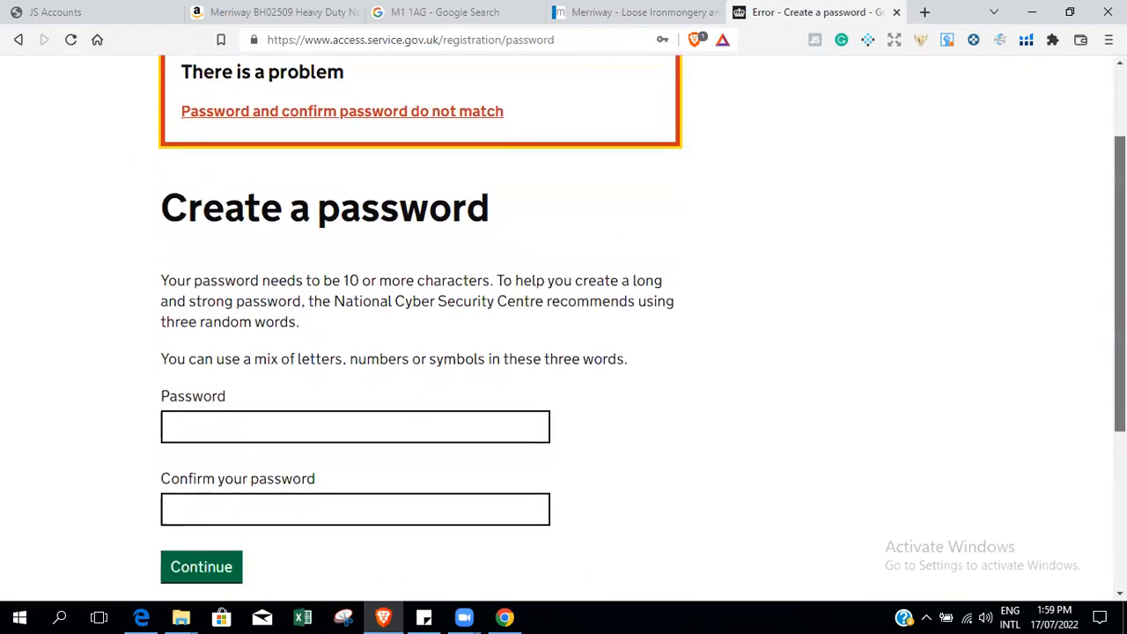
click(387, 414)
text(••)
key(BackSpace)
key(BackSpace)
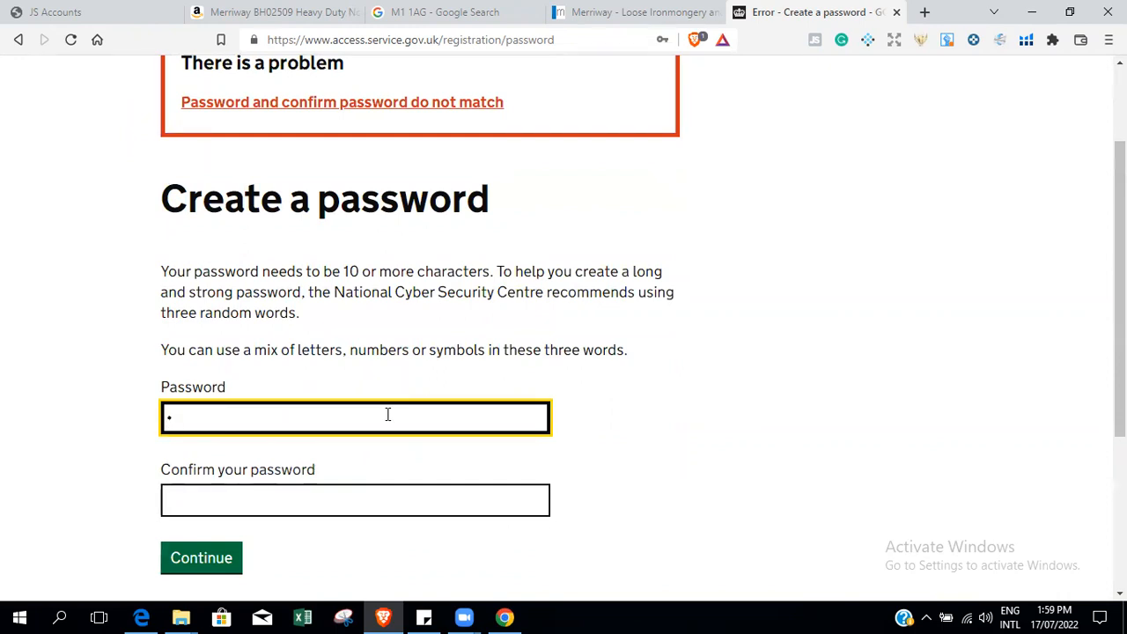
text(••••••••••••••)
key(Tab)
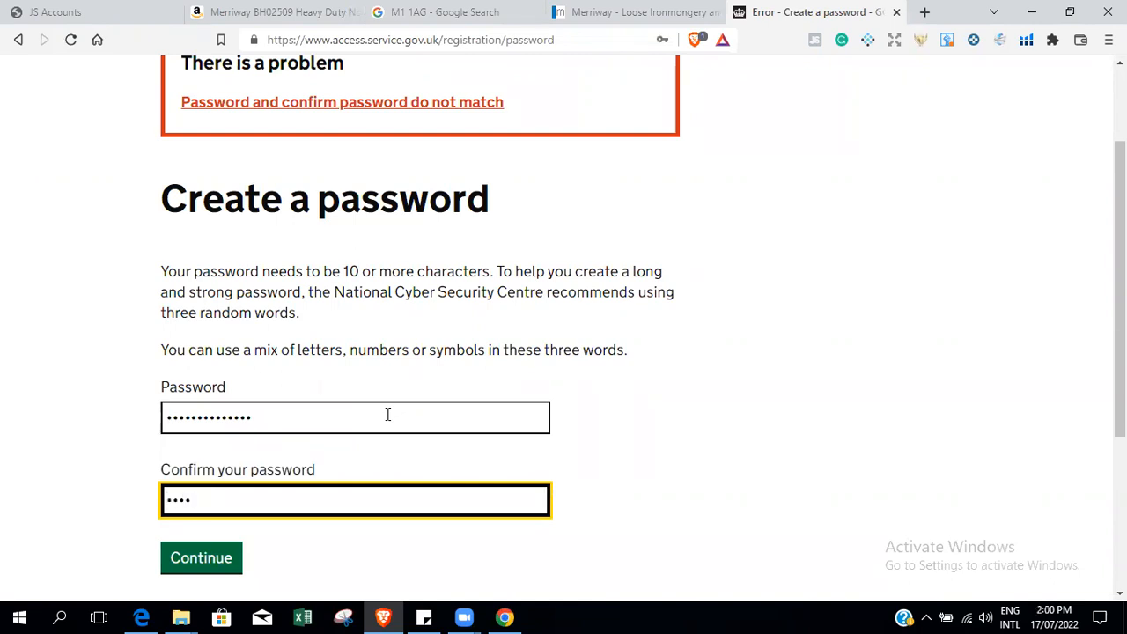
text(••••••••••••••)
click(189, 571)
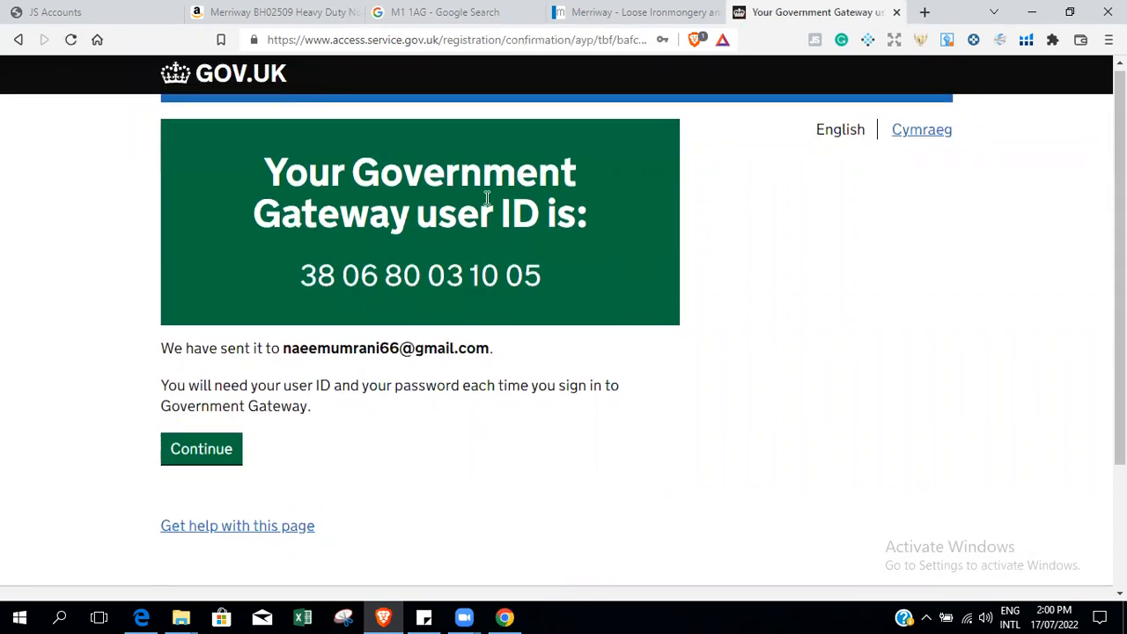
Select the issued Government Gateway user ID number, then continue past the confirmation page
drag(297, 282, 536, 282)
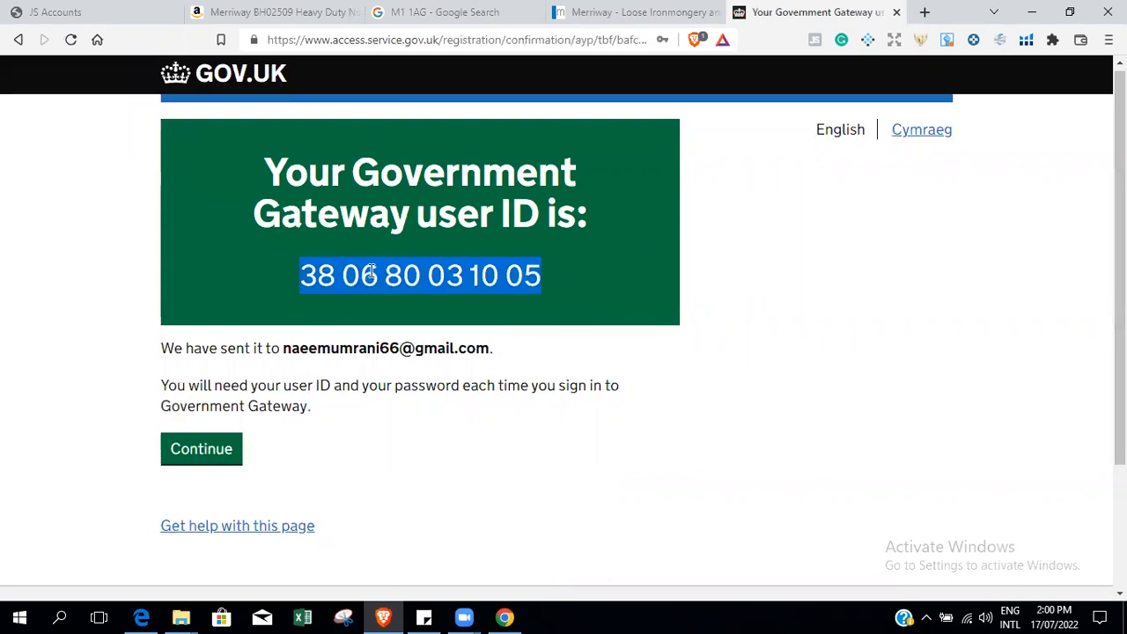
click(397, 271)
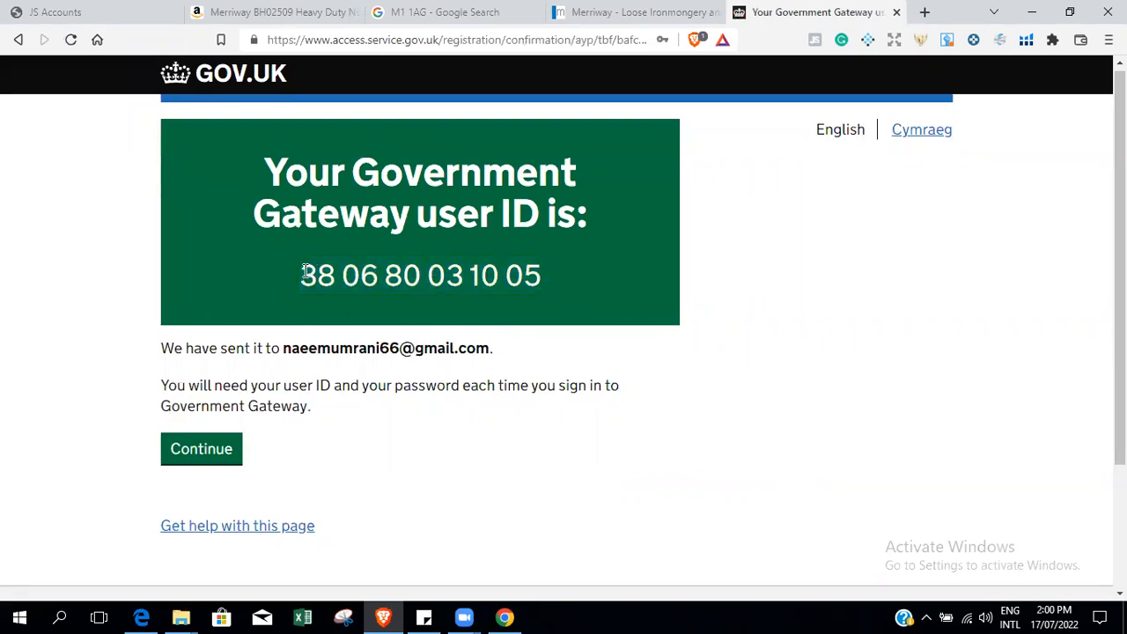
drag(300, 274, 542, 275)
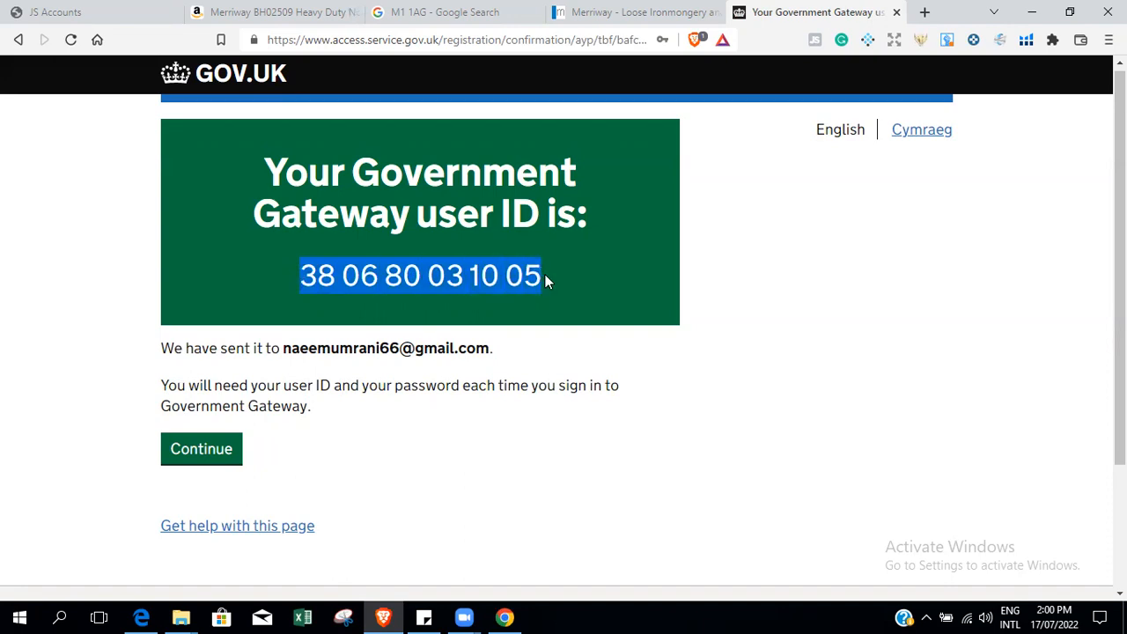
drag(1119, 310, 1119, 308)
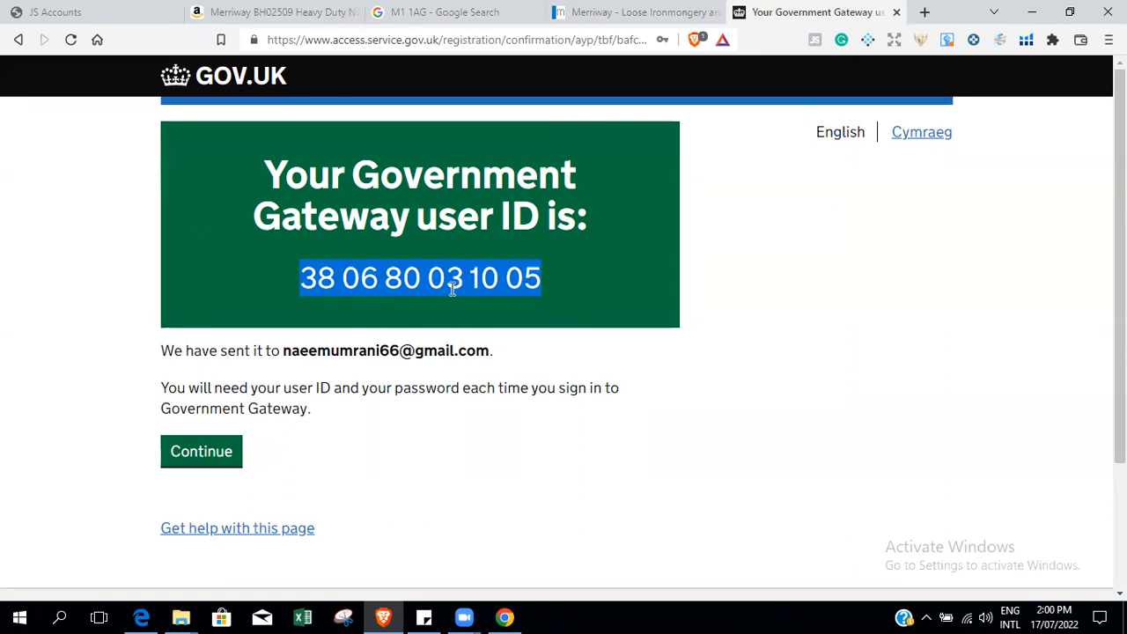
click(195, 459)
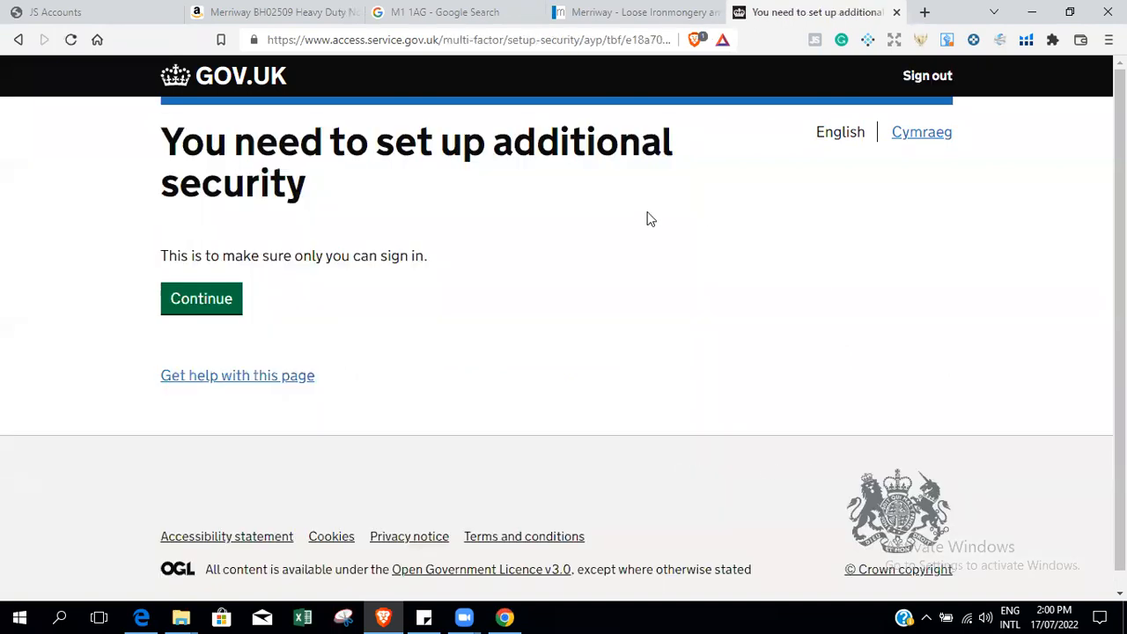
Choose 'Authenticator app for smartphone or tablet' for access codes and reach the setup page
click(205, 300)
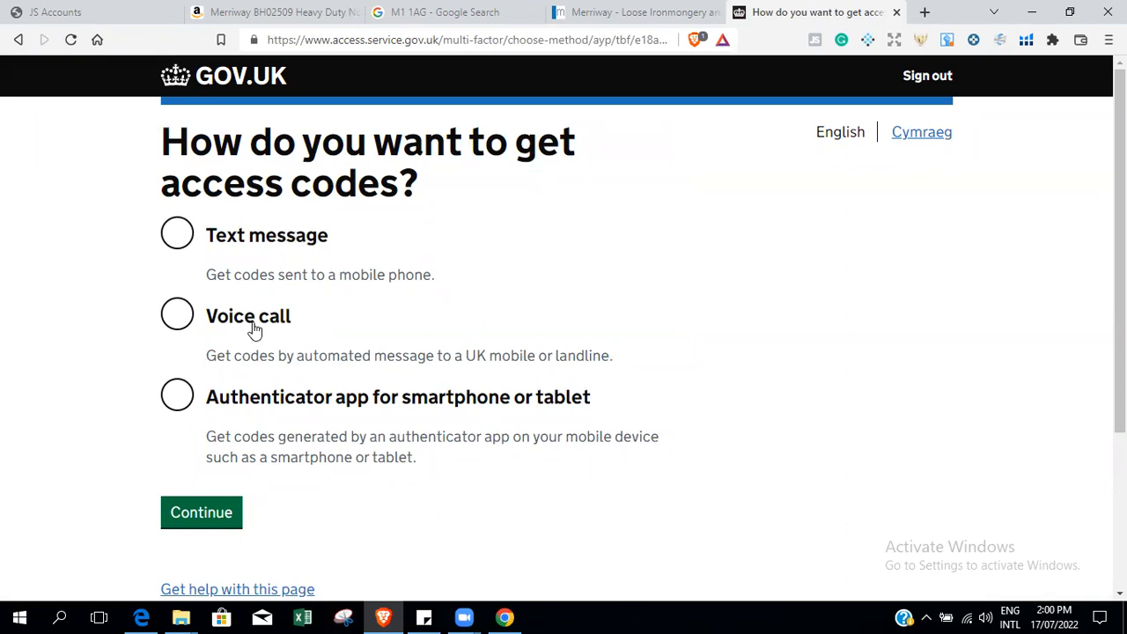
click(177, 397)
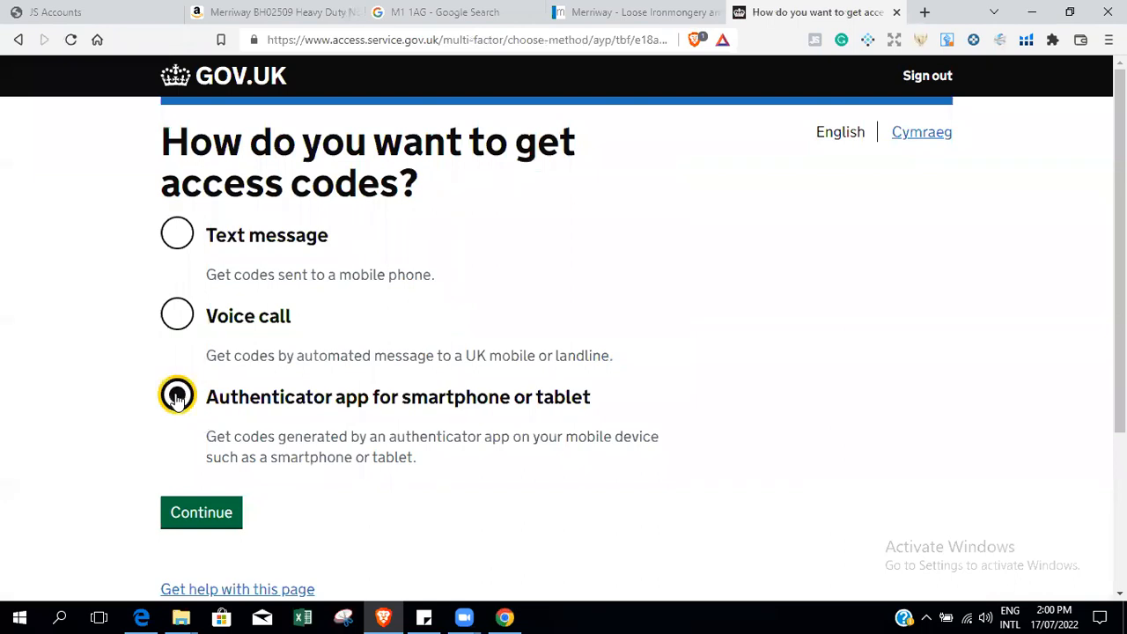
click(199, 516)
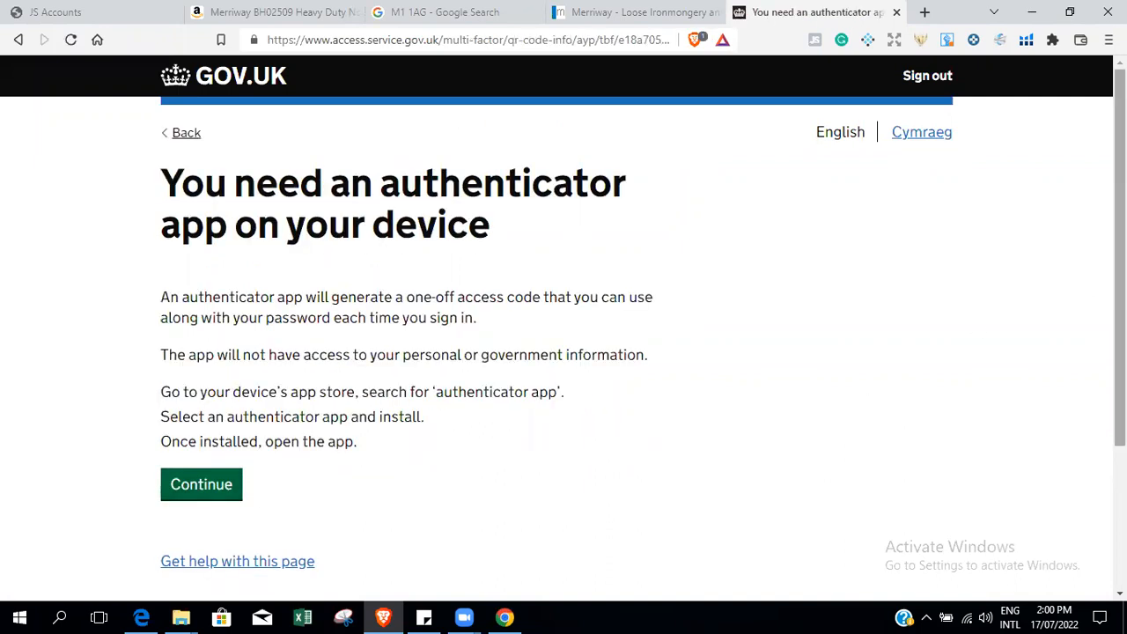
scroll(96, 334, down, 2)
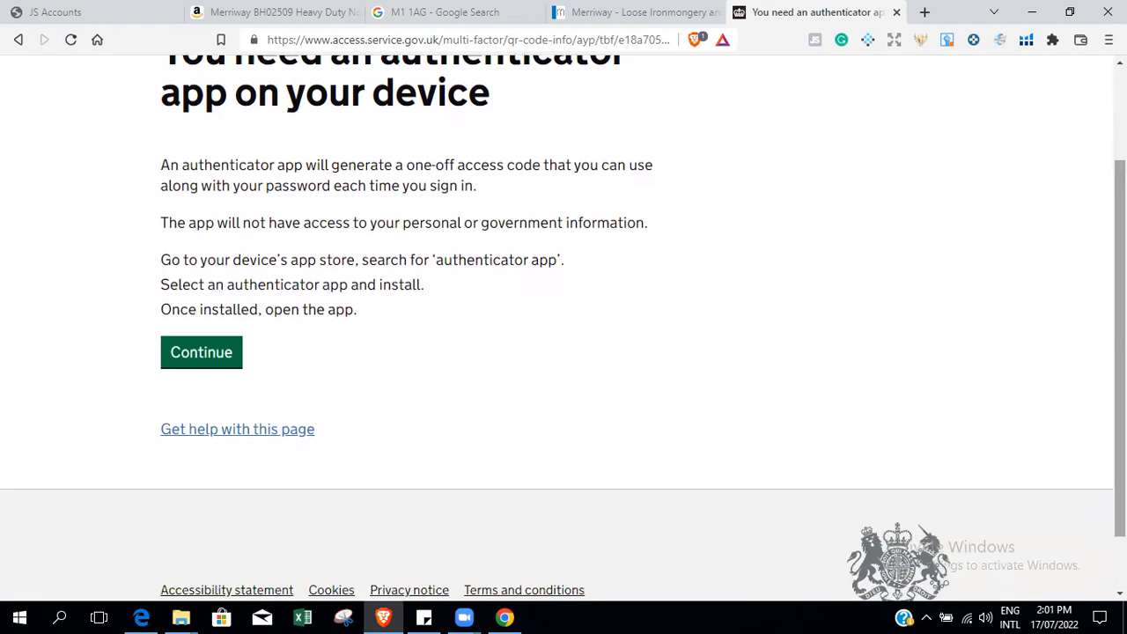
click(190, 352)
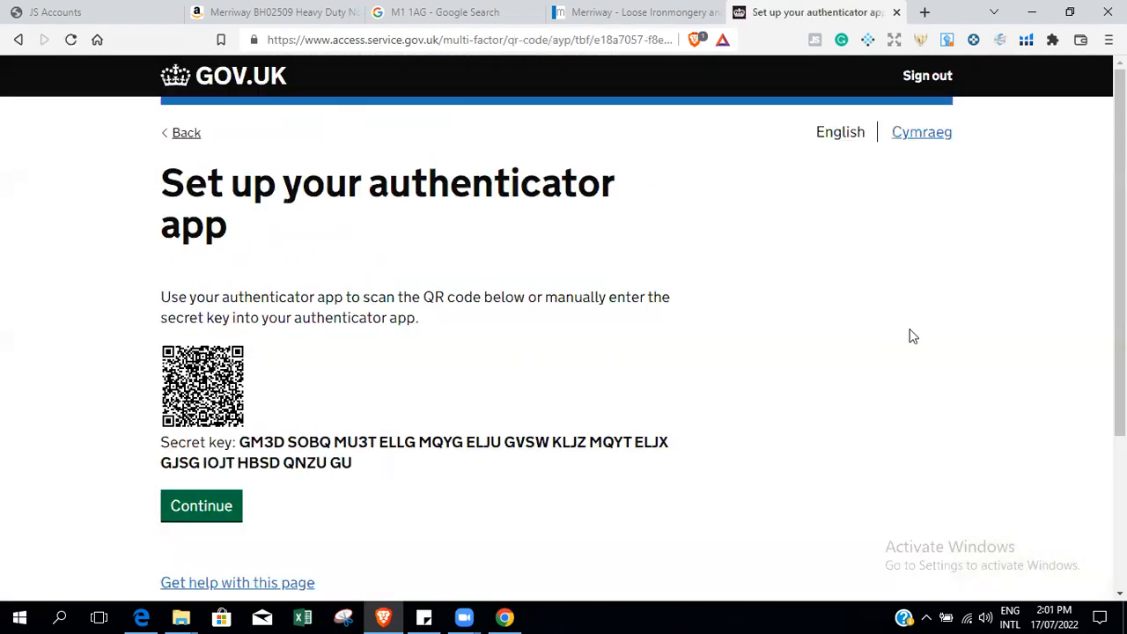
drag(1119, 352, 1119, 409)
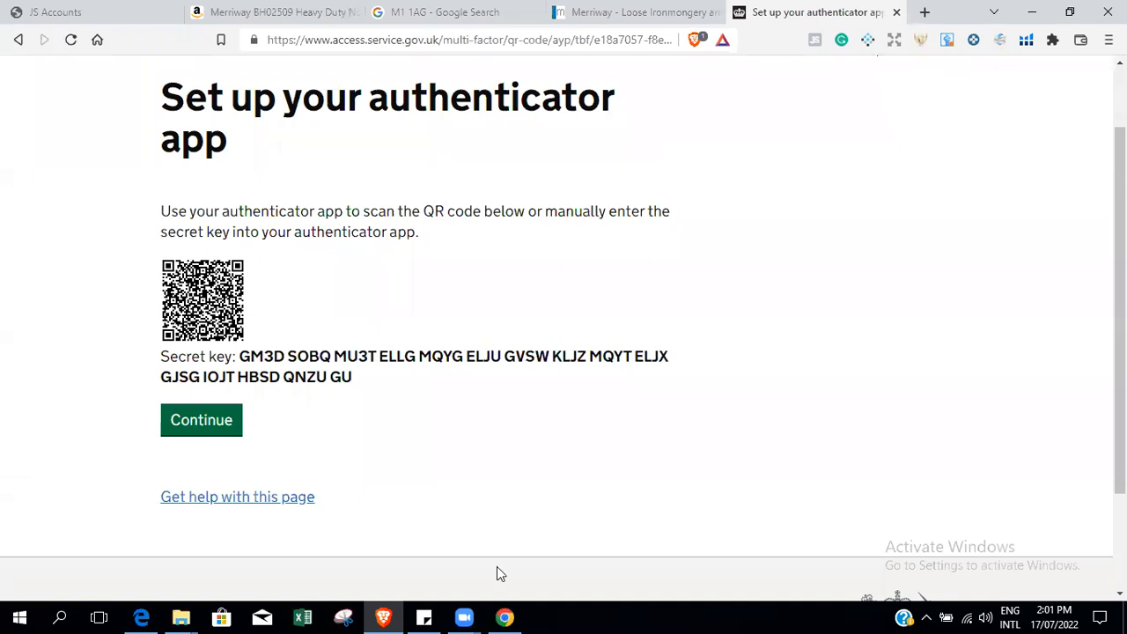
click(508, 616)
click(508, 616)
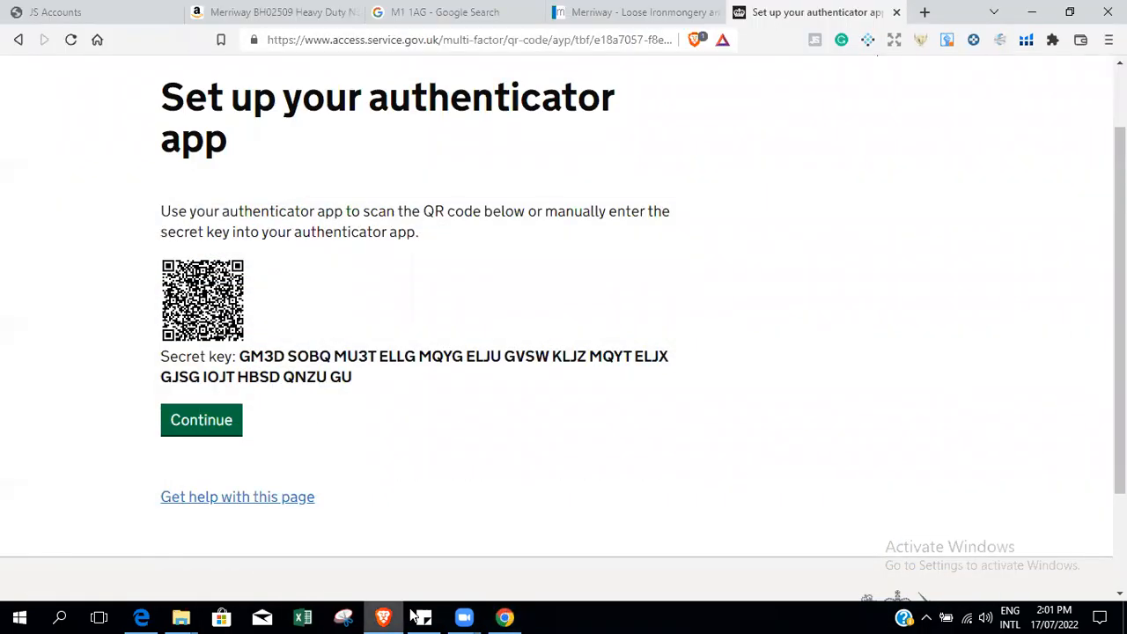
Open the 'Brands wo logins' document from the Brands WO Logins desktop folder
click(136, 616)
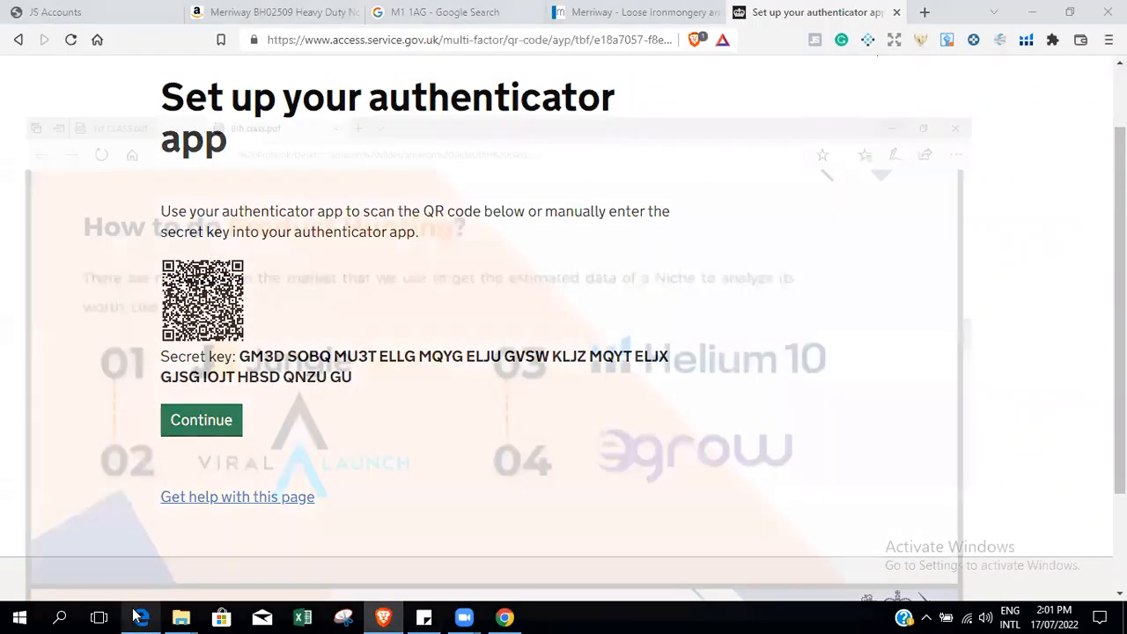
click(1034, 9)
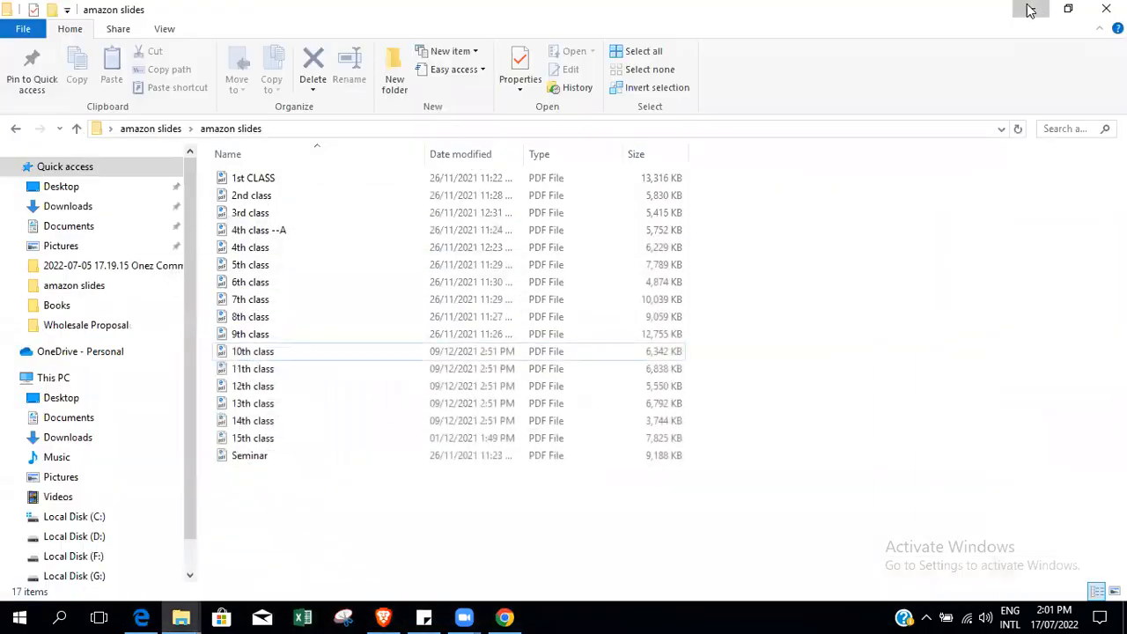
click(1030, 8)
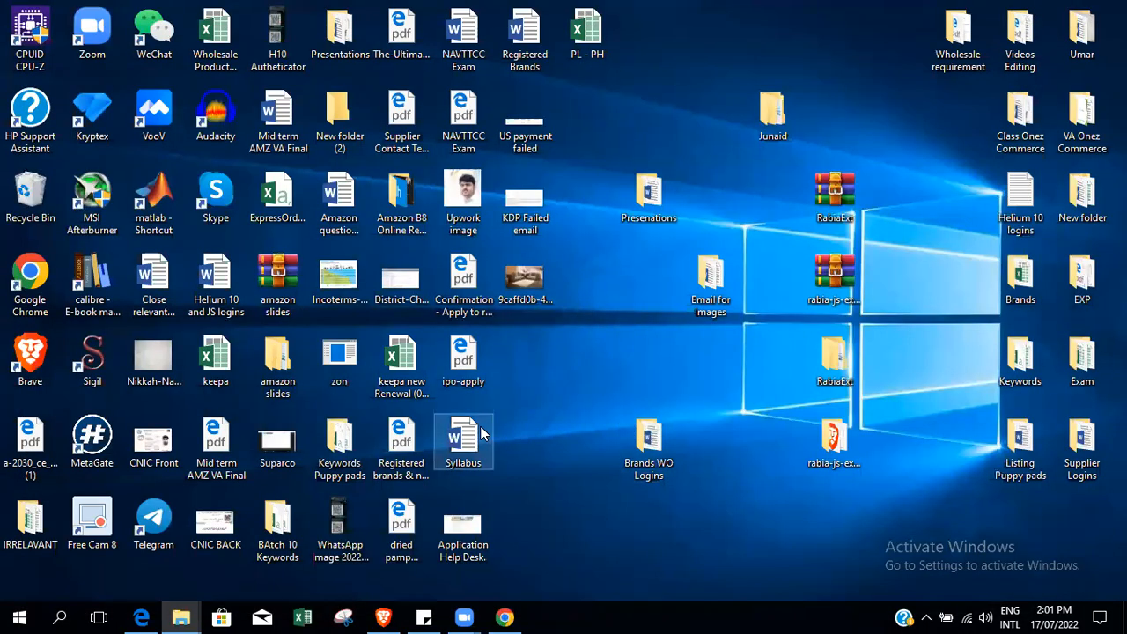
double_click(641, 432)
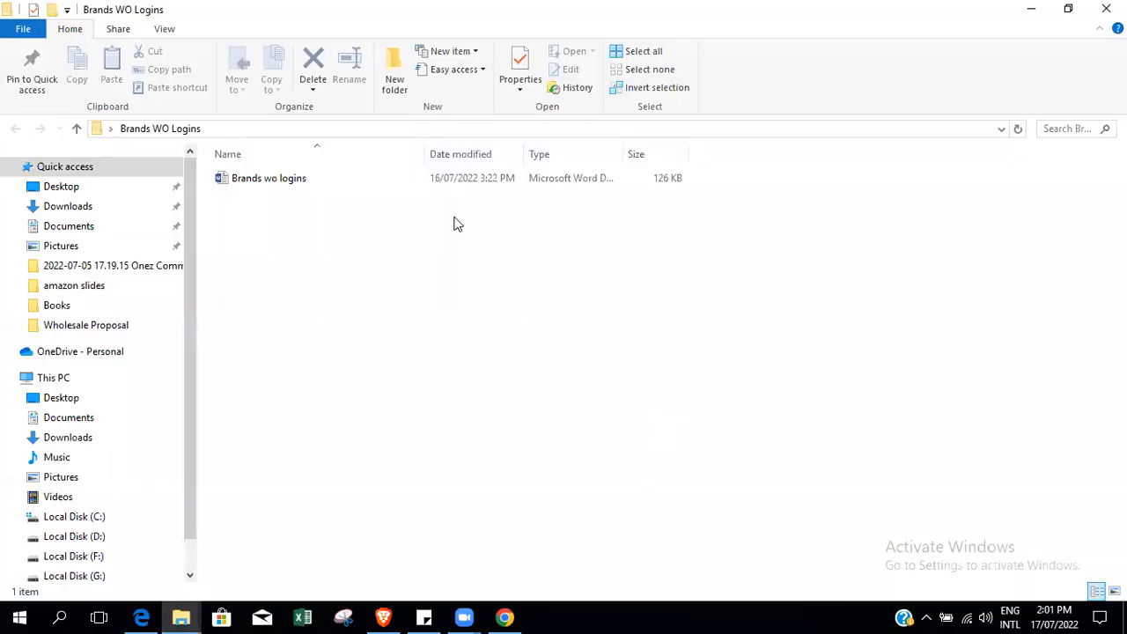
double_click(458, 185)
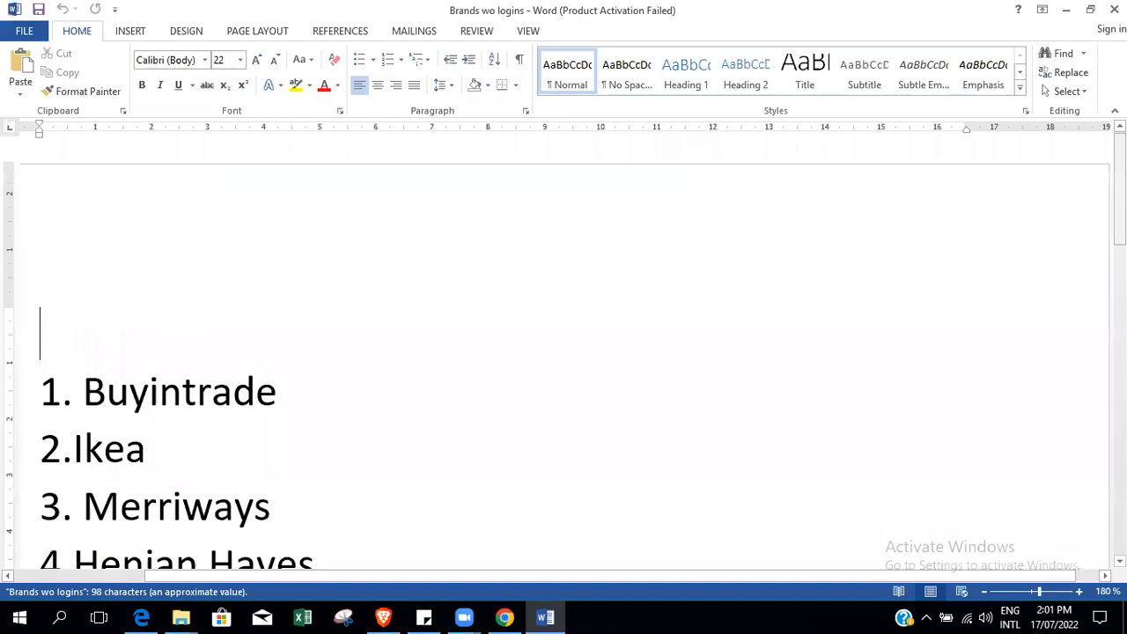
Dismiss the activation prompt, paste the QR-code setup screenshot, and return to Brave
scroll(343, 411, down, 15)
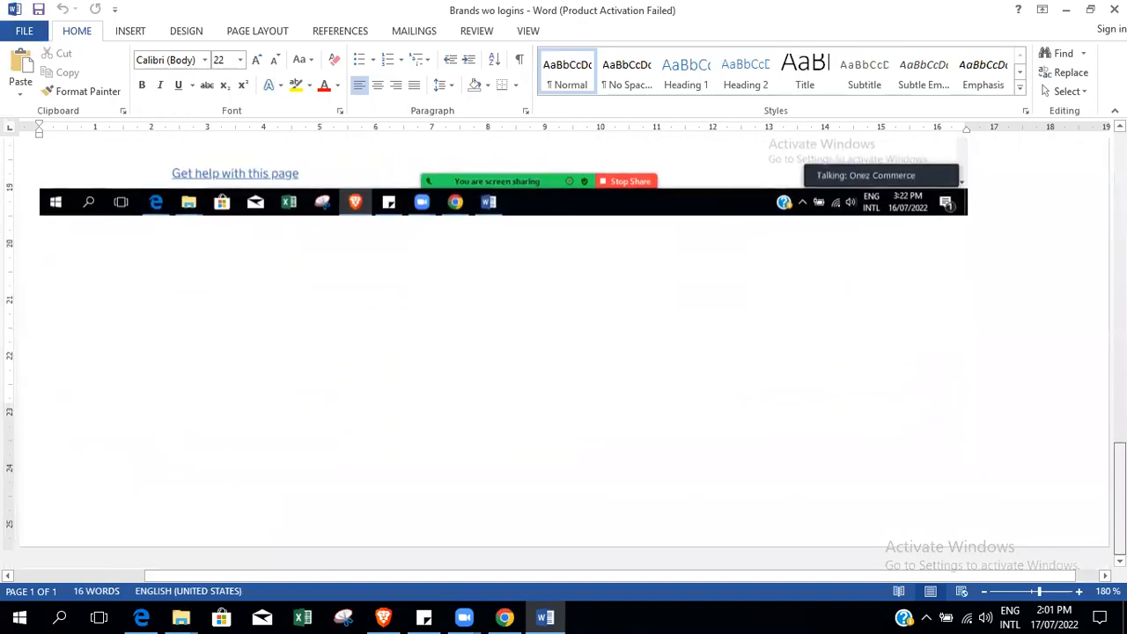
click(725, 466)
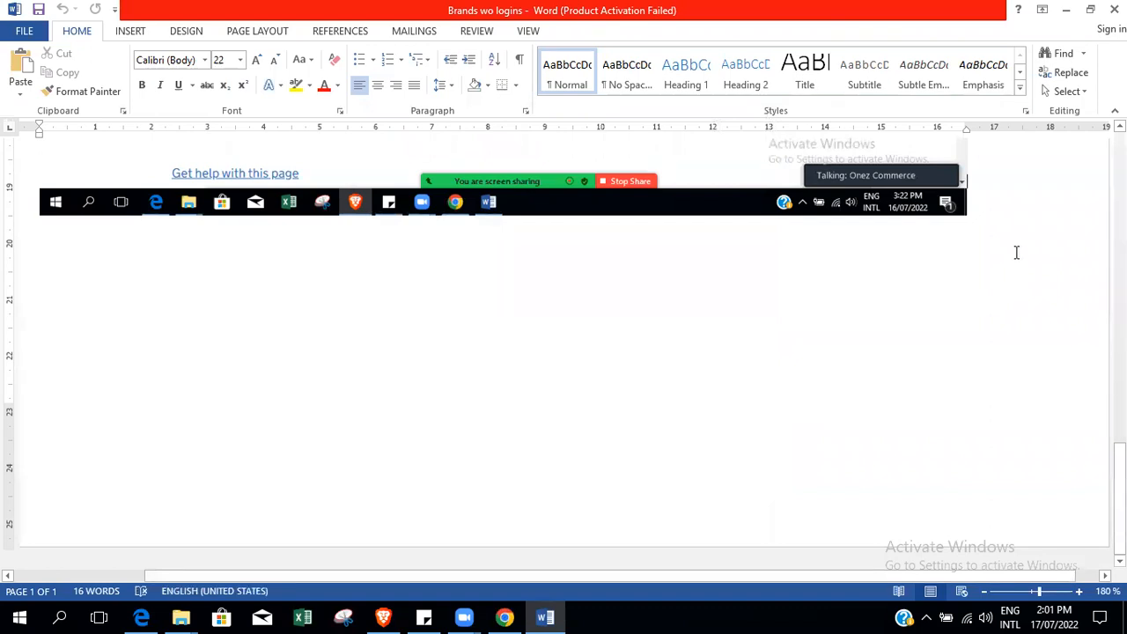
key(ctrl+v)
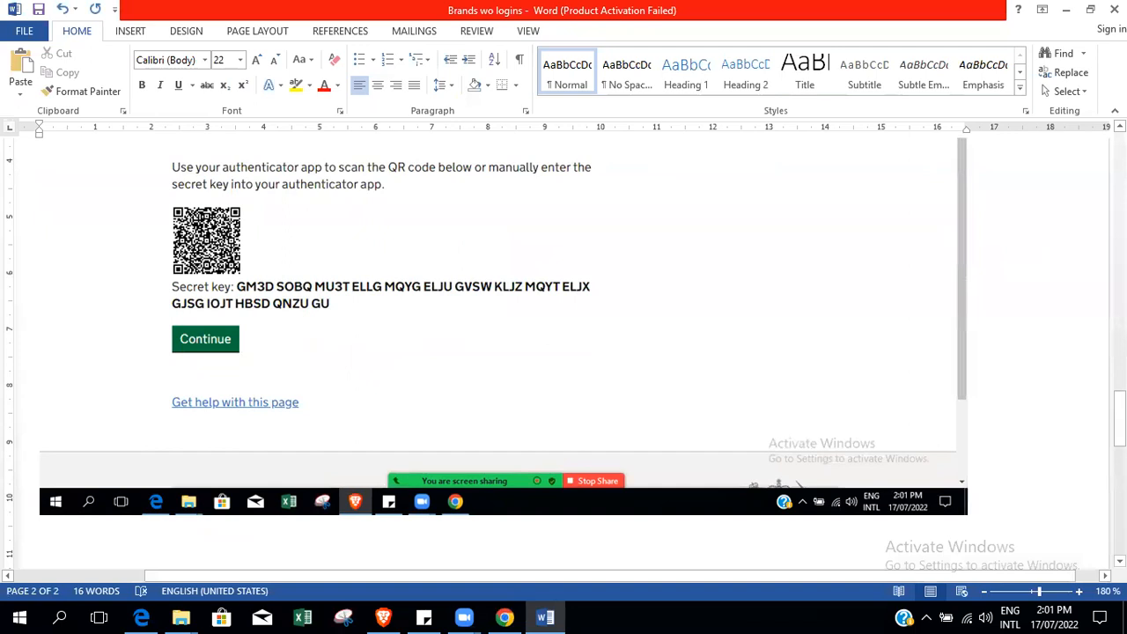
mouse_move(1119, 415)
mouse_down()
mouse_move(1120, 384)
mouse_move(1120, 410)
mouse_up()
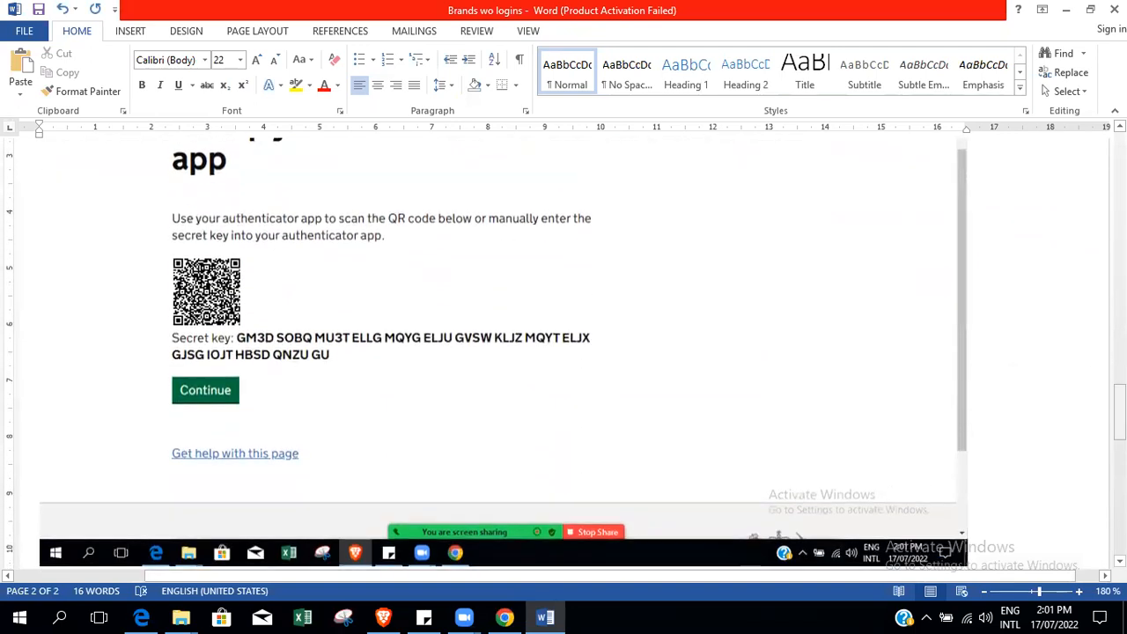
click(515, 615)
click(510, 615)
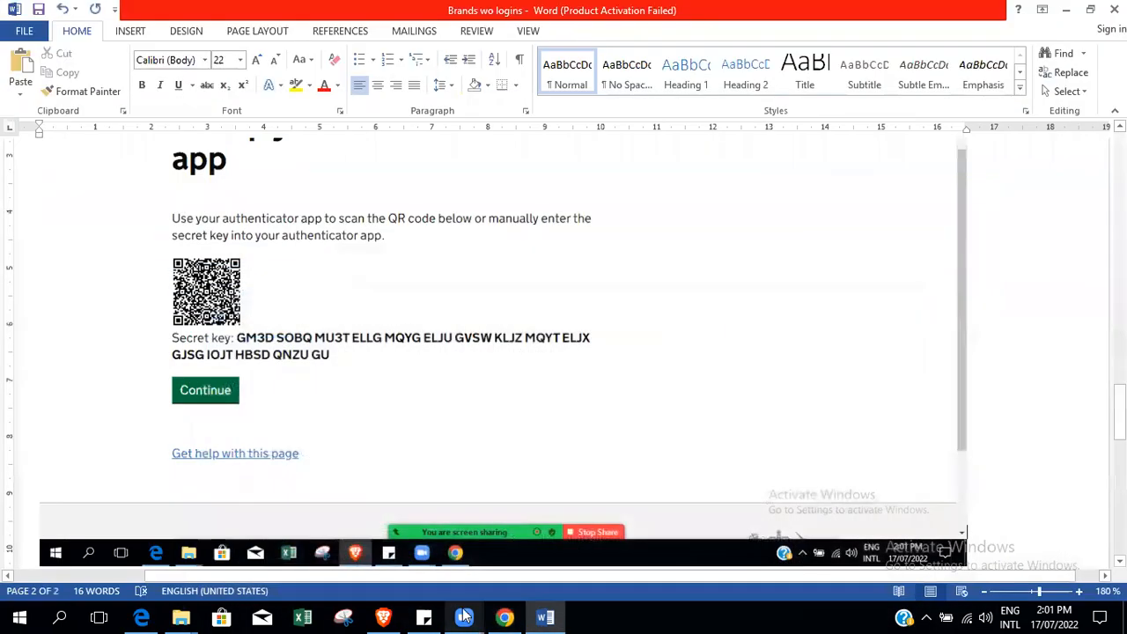
click(384, 615)
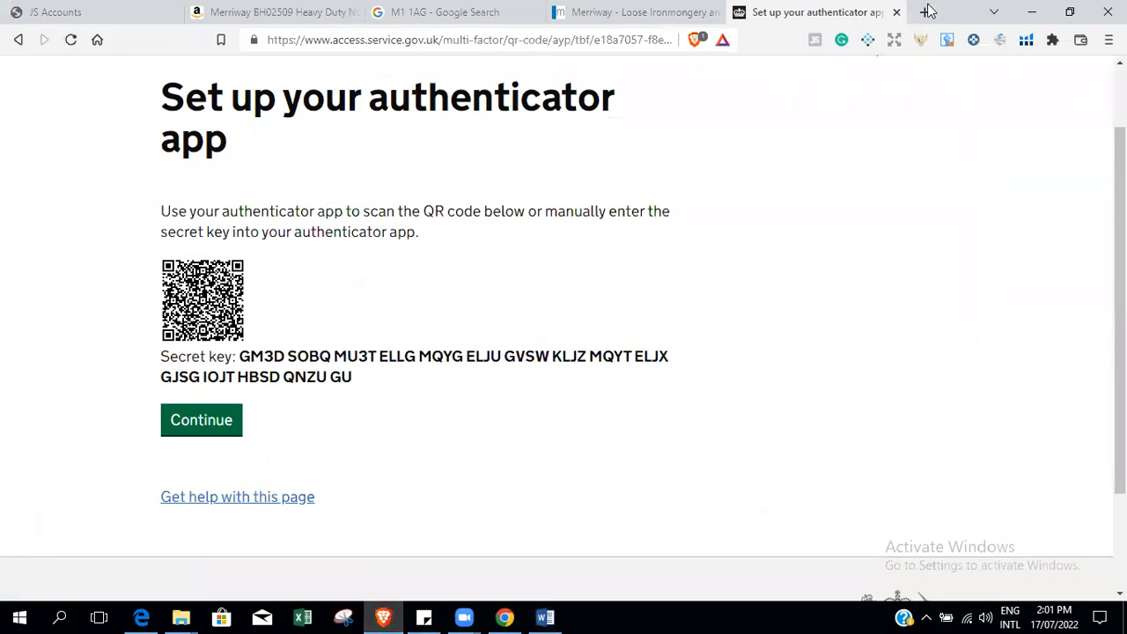
key(ctrl+t)
text(go)
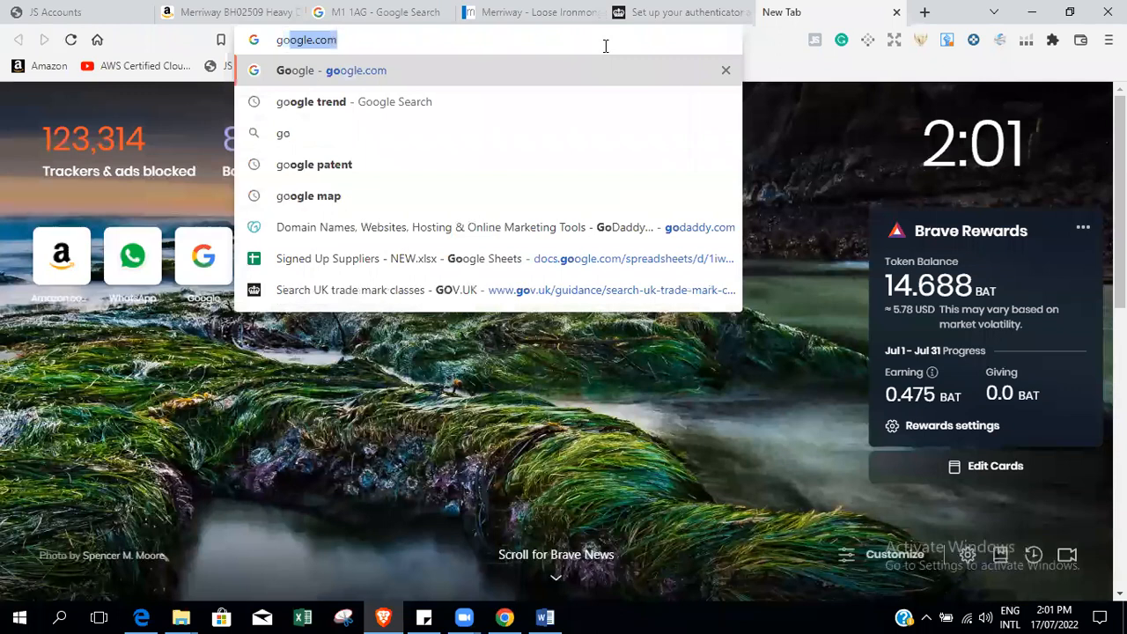
text(ole)
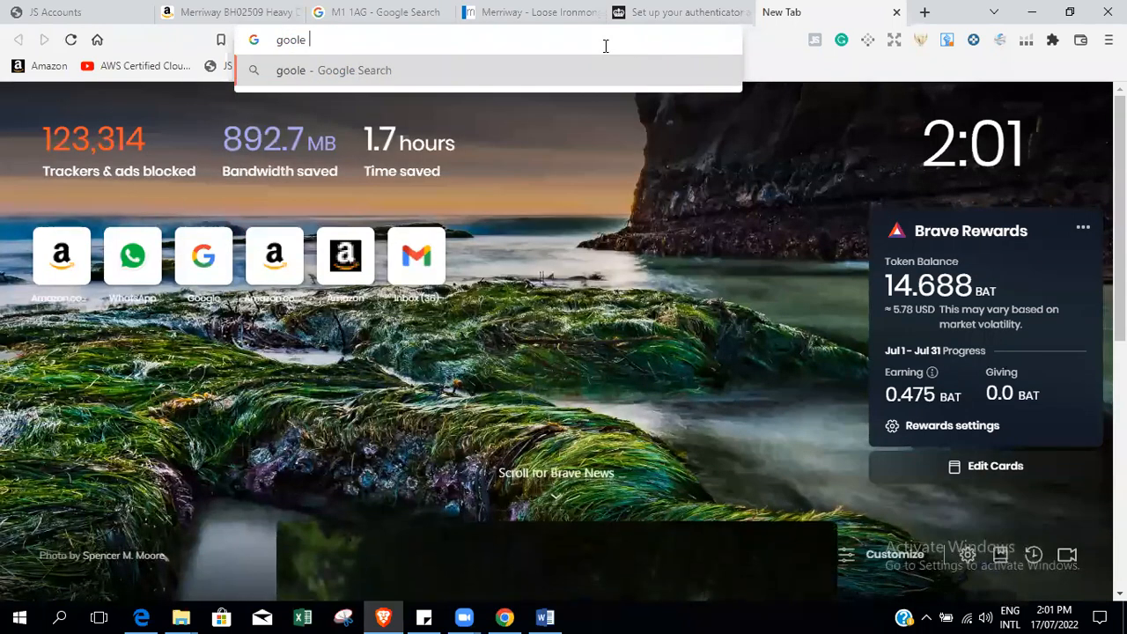
key(BackSpace)
key(BackSpace)
text(gle)
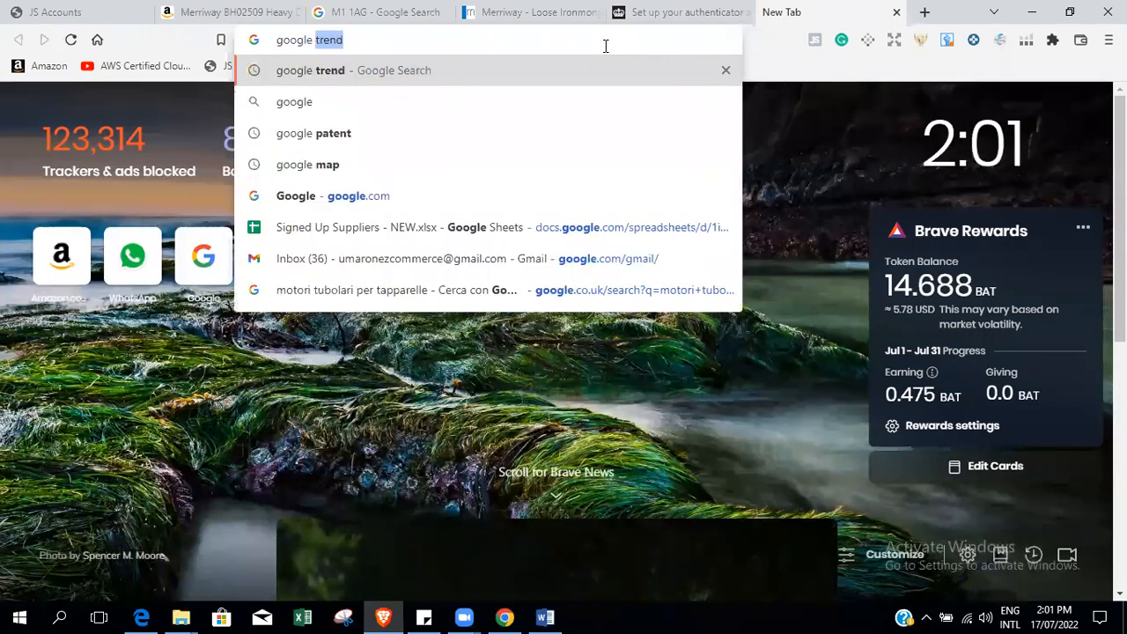
text( auth)
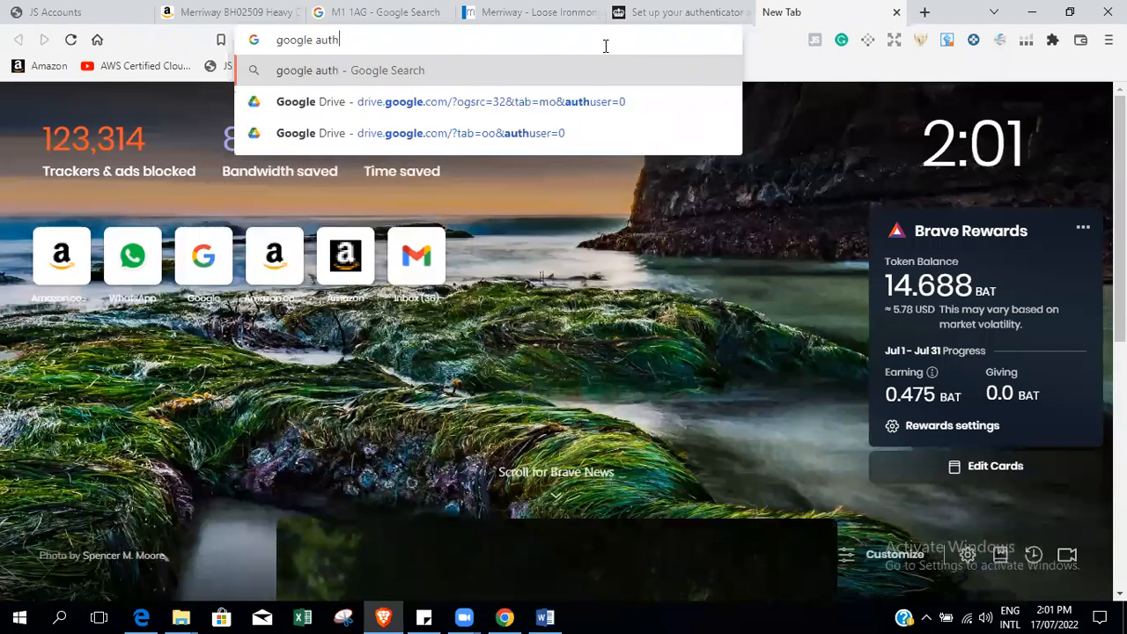
text(en)
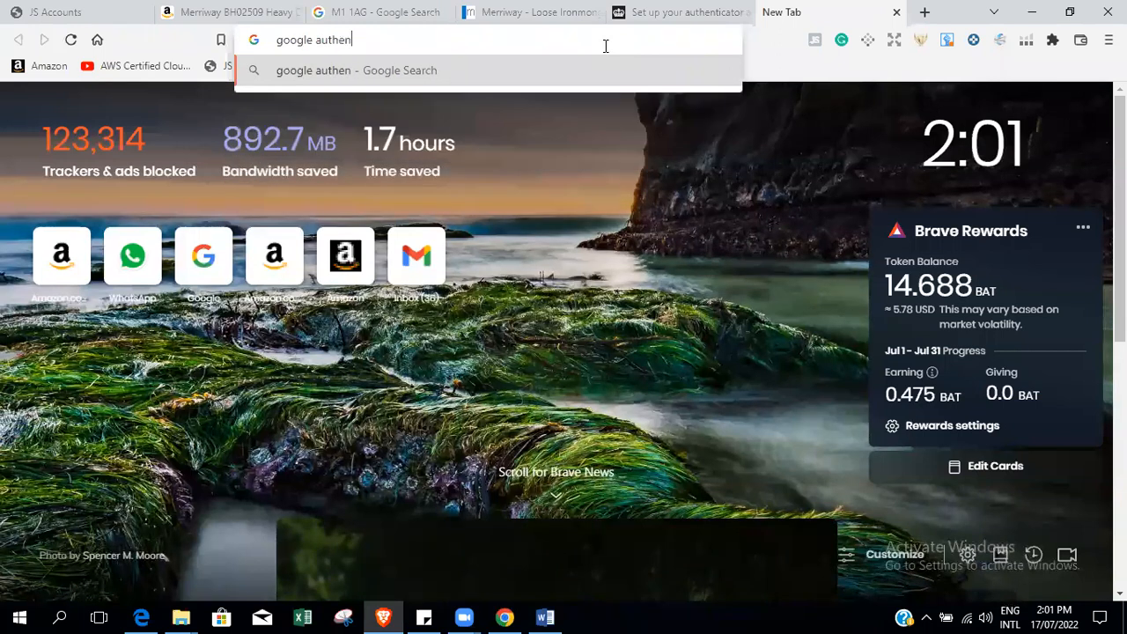
text(ticaor)
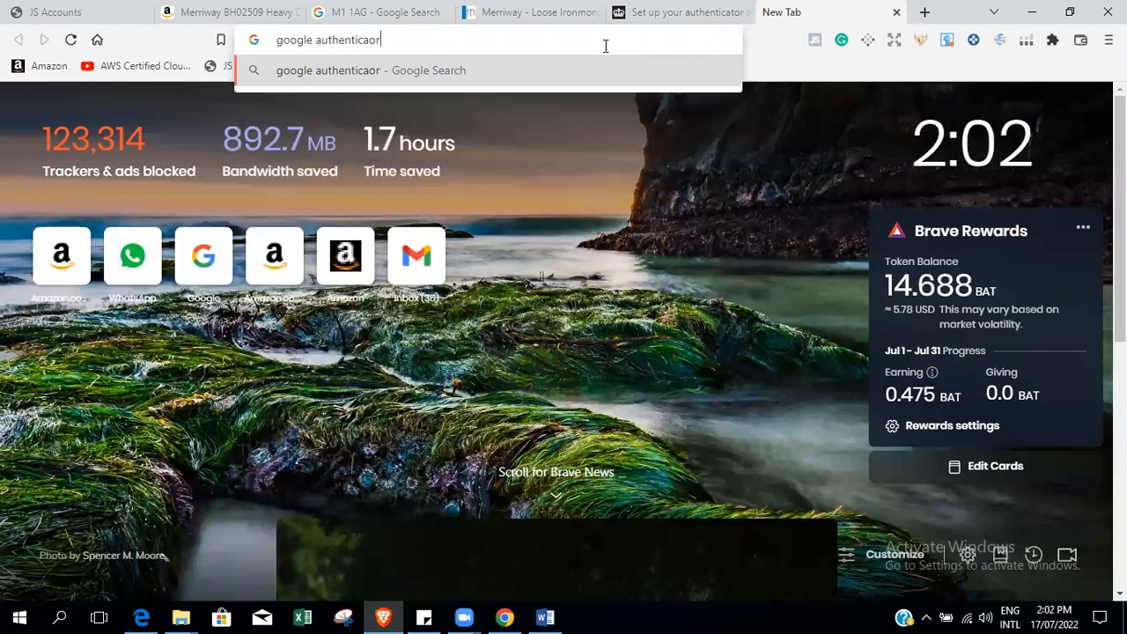
key(Return)
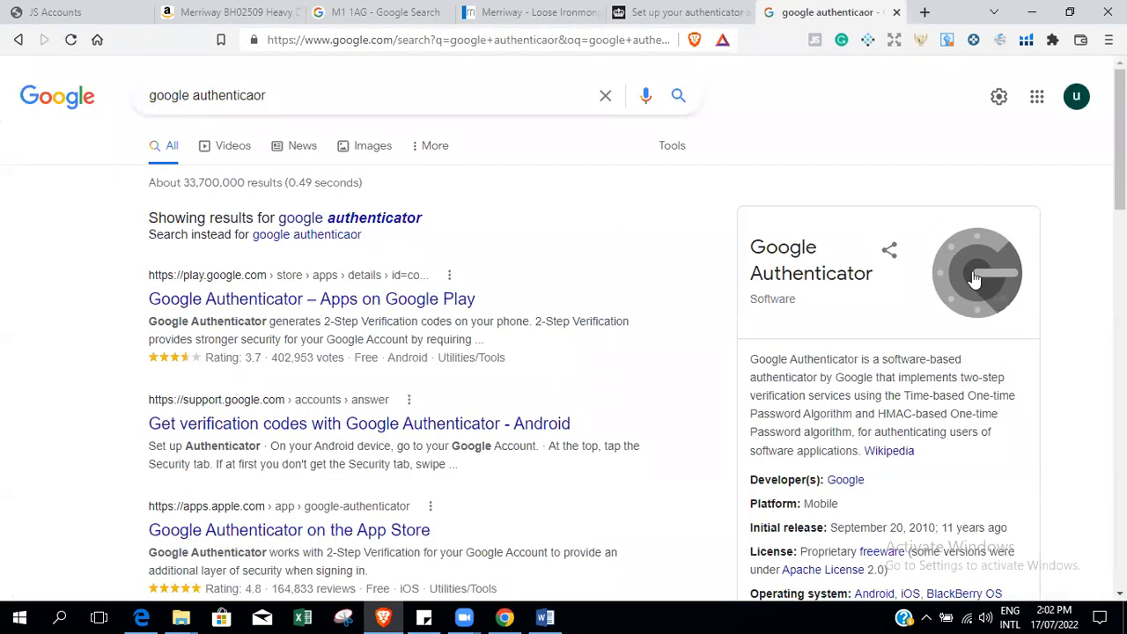
click(272, 301)
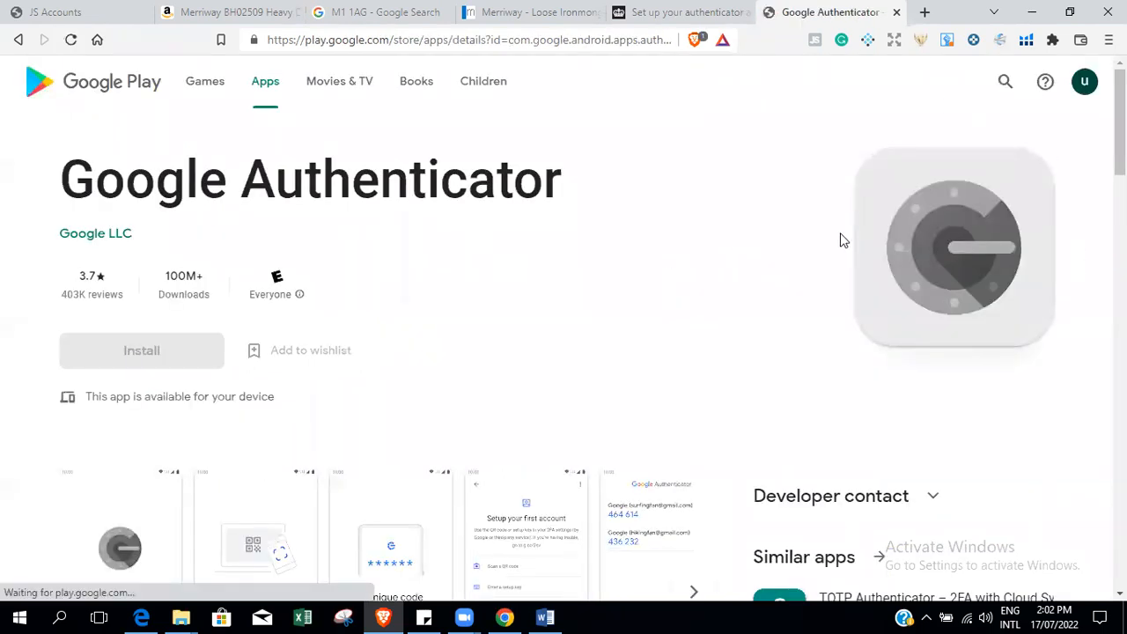
click(894, 16)
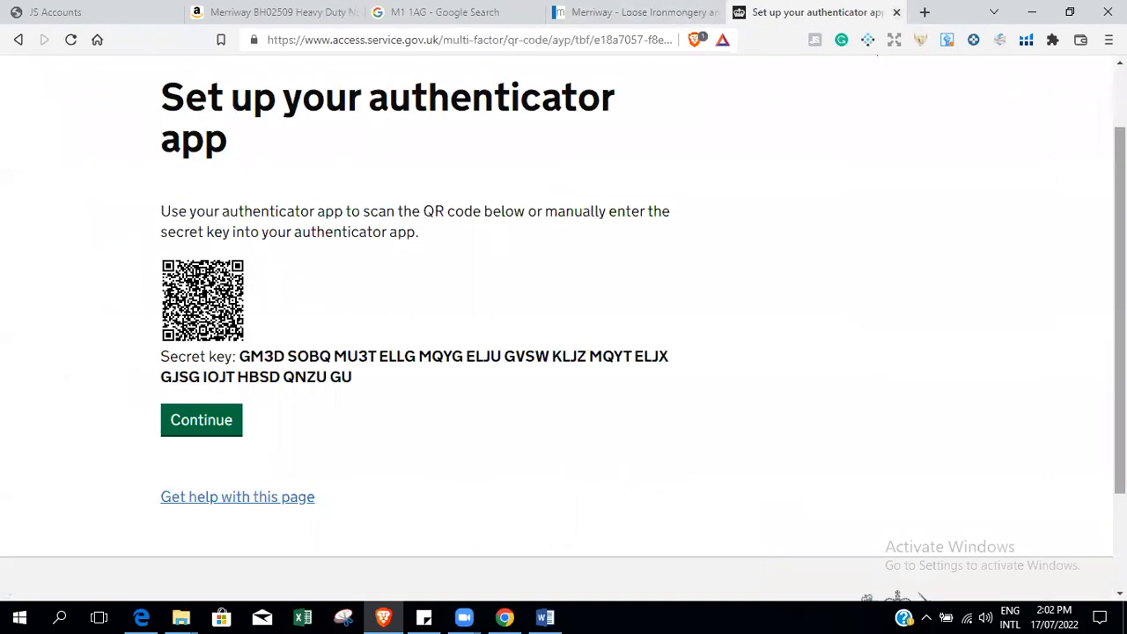
Continue to the 'Enter the access code' page, then switch back to the Word document
click(212, 424)
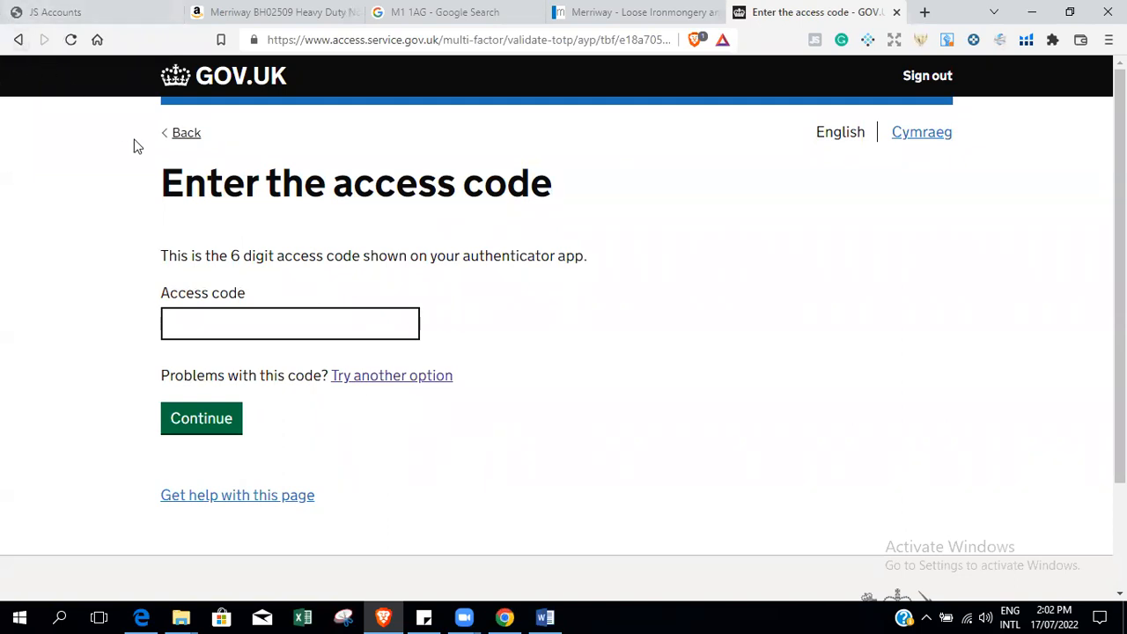
scroll(563, 317, down, 2)
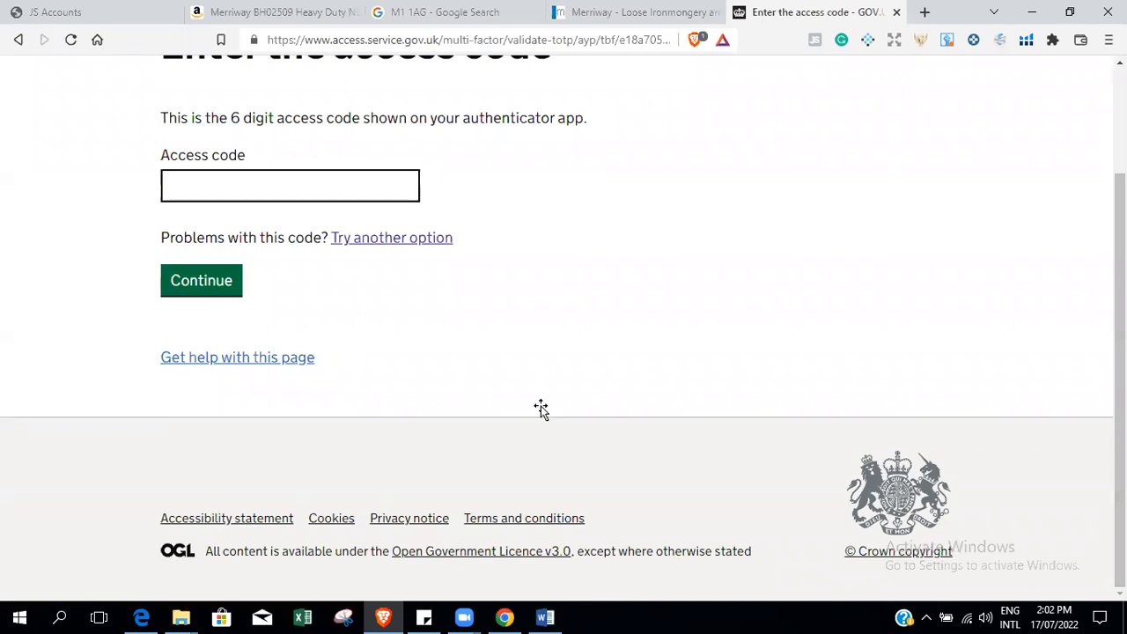
click(544, 617)
mouse_move(1120, 411)
mouse_down()
mouse_move(1120, 437)
mouse_move(1120, 409)
mouse_up()
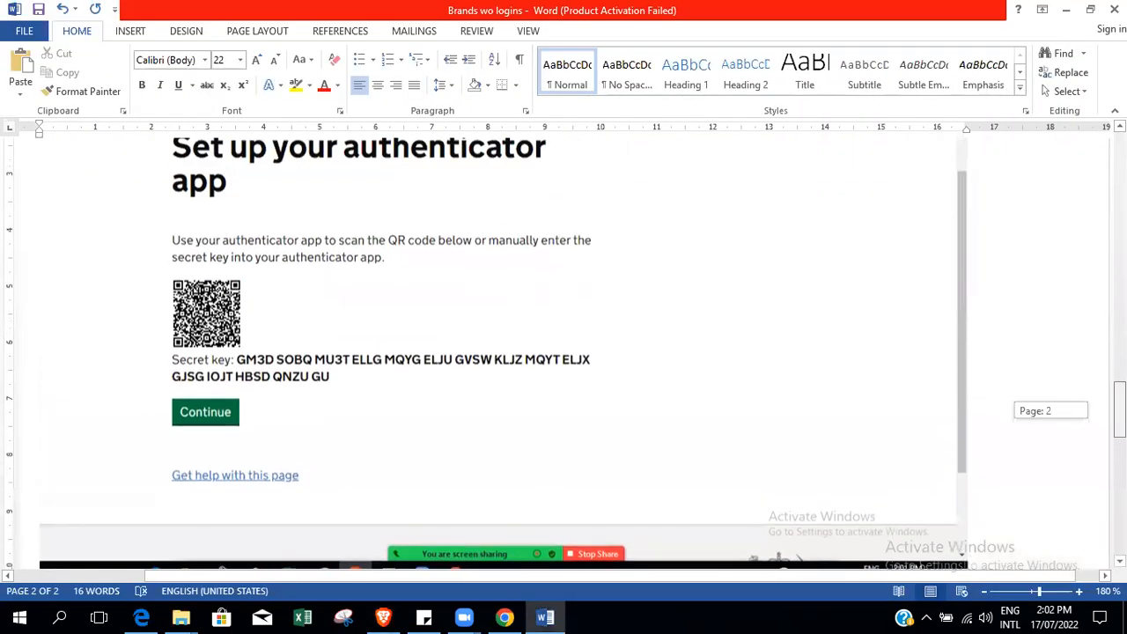
Zoom Word to 270% to enlarge the QR code, then return to Brave's access code page
click(1078, 591)
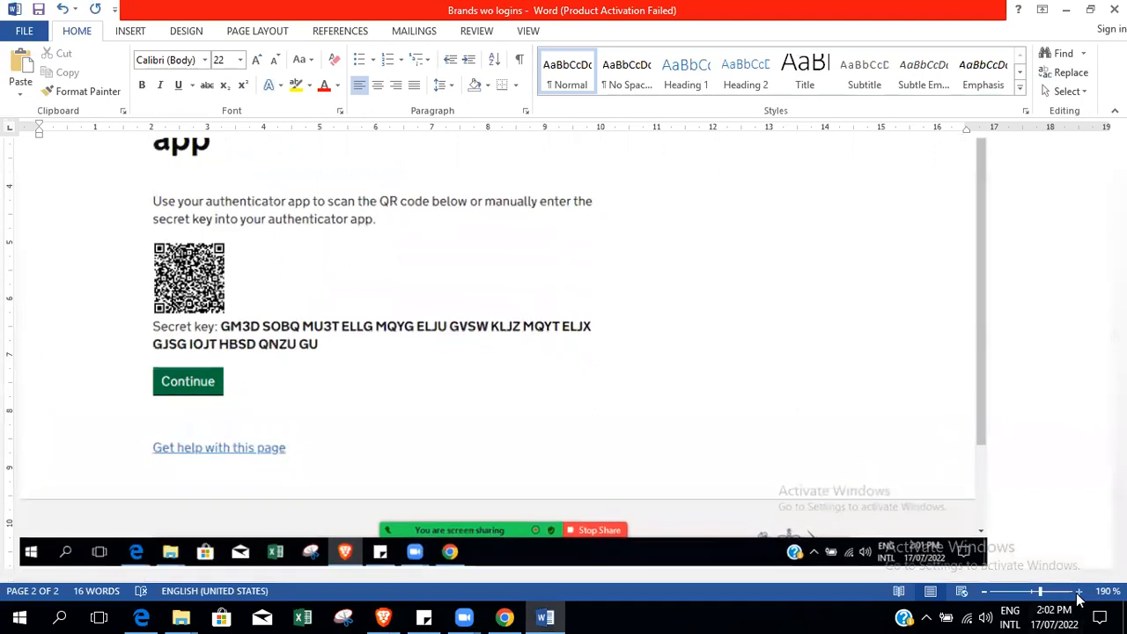
click(1079, 592)
click(1078, 592)
click(1078, 591)
click(1078, 592)
click(1078, 592)
click(1078, 592)
click(1078, 592)
click(1078, 592)
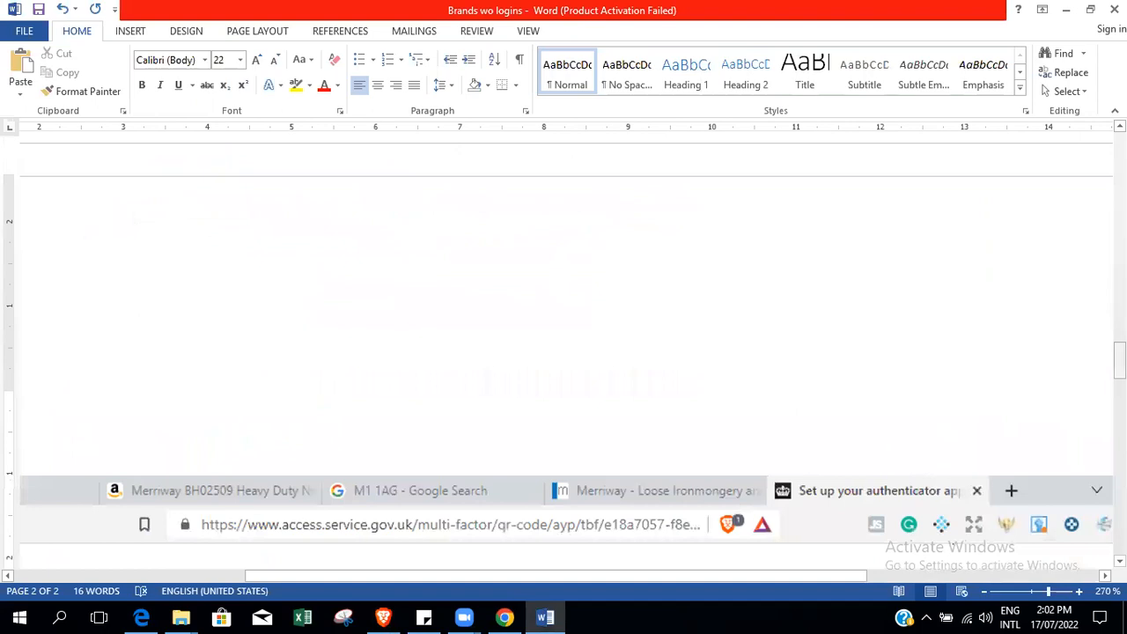
drag(1118, 359, 1119, 404)
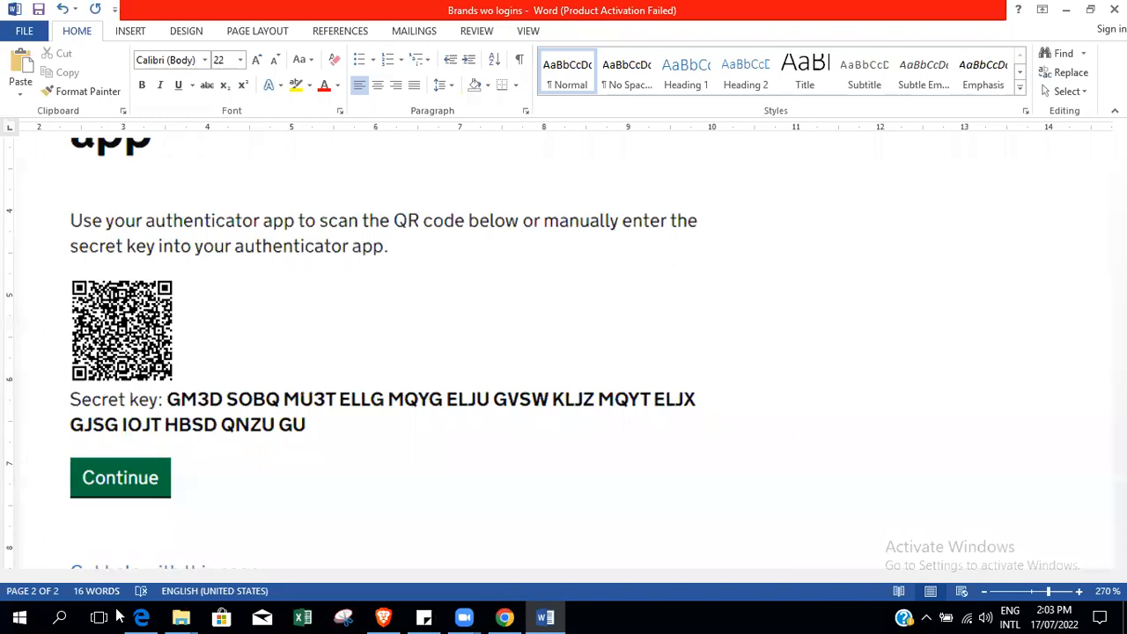
click(515, 616)
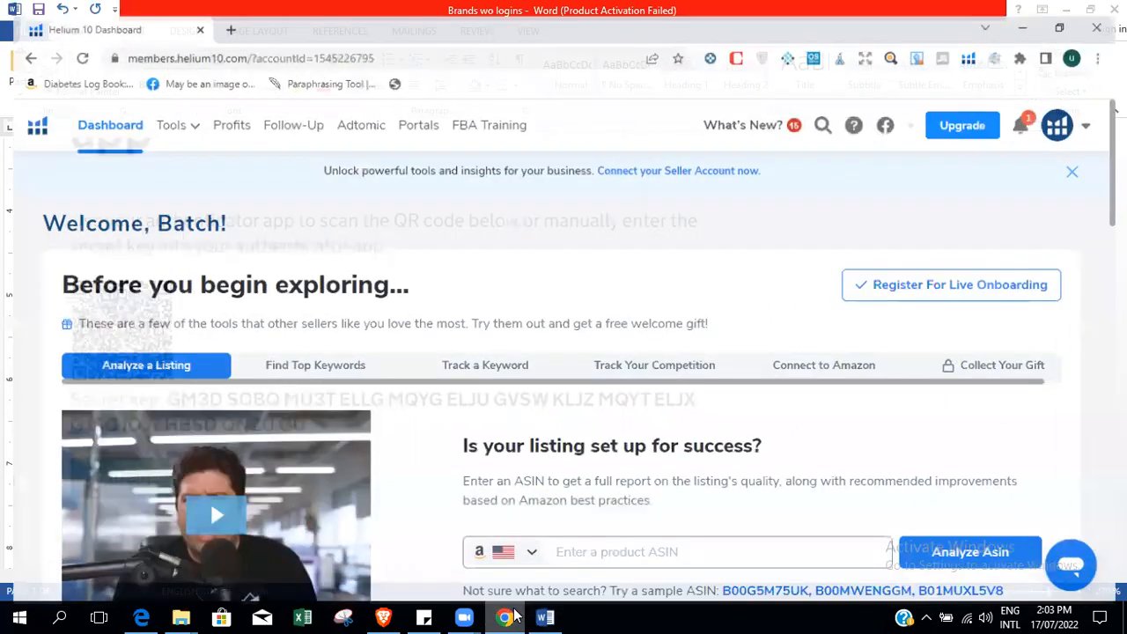
click(504, 616)
click(384, 616)
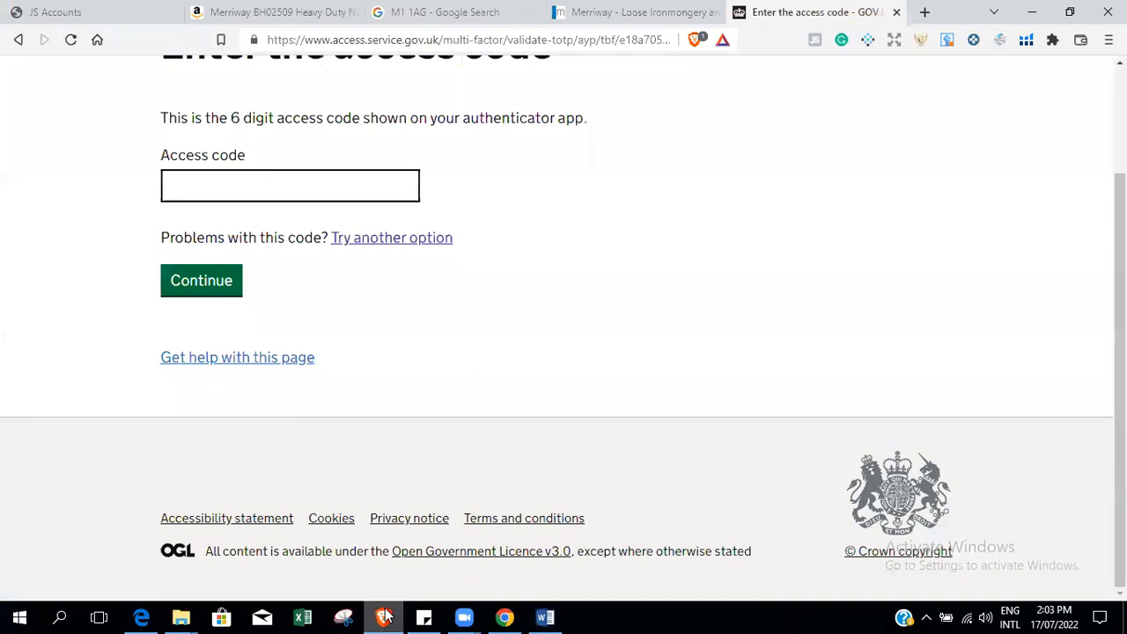
Enter the authenticator app's six-digit access code, correcting a mistyped entry, and submit it
click(239, 194)
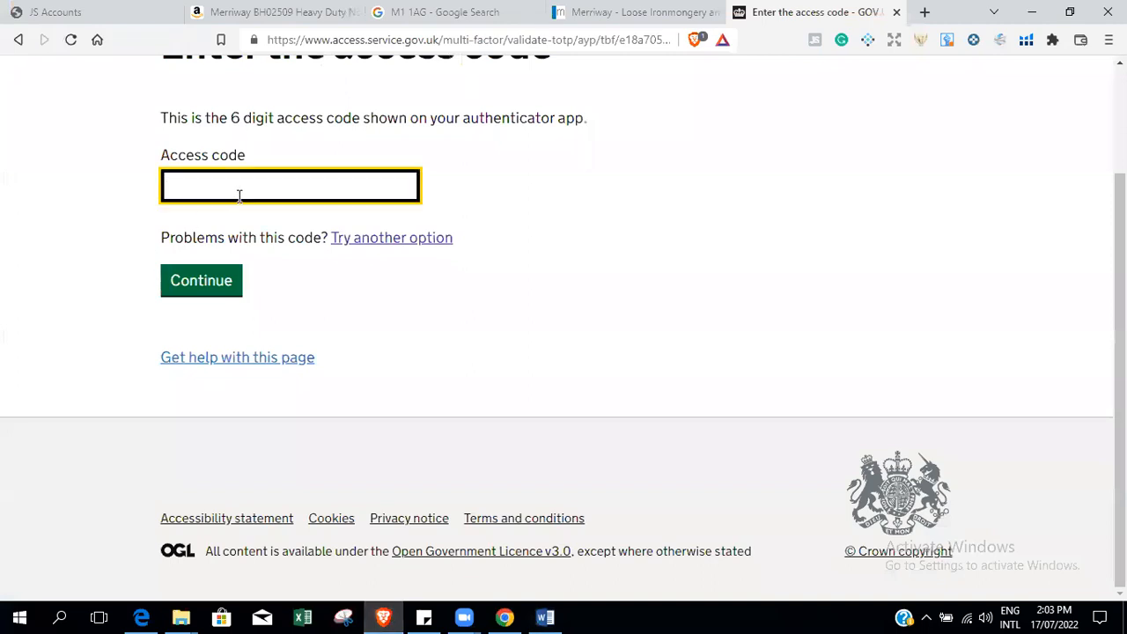
key(BackSpace)
key(BackSpace)
key(BackSpace)
click(205, 288)
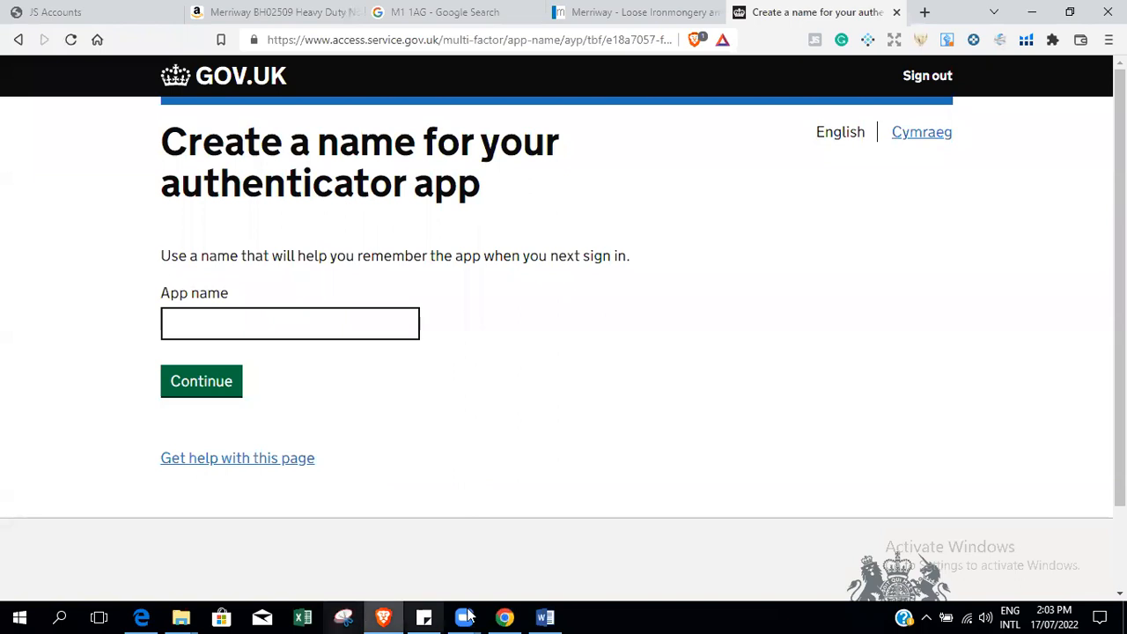
Return to the browser and name the authenticator app 'Google Authenticator' using autofill
click(546, 616)
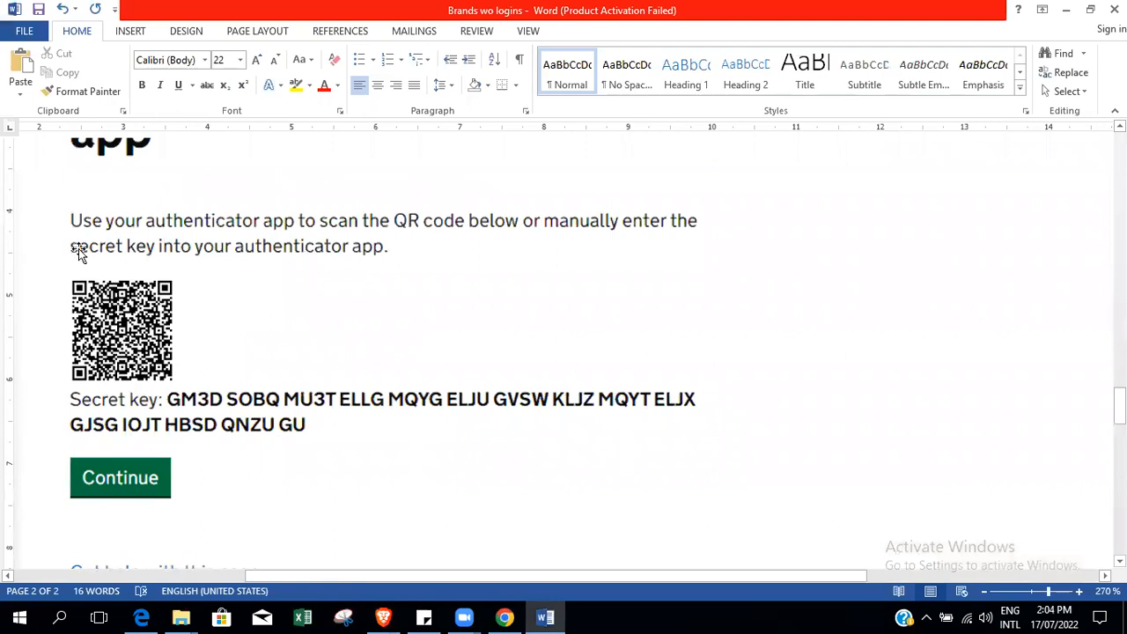
click(503, 617)
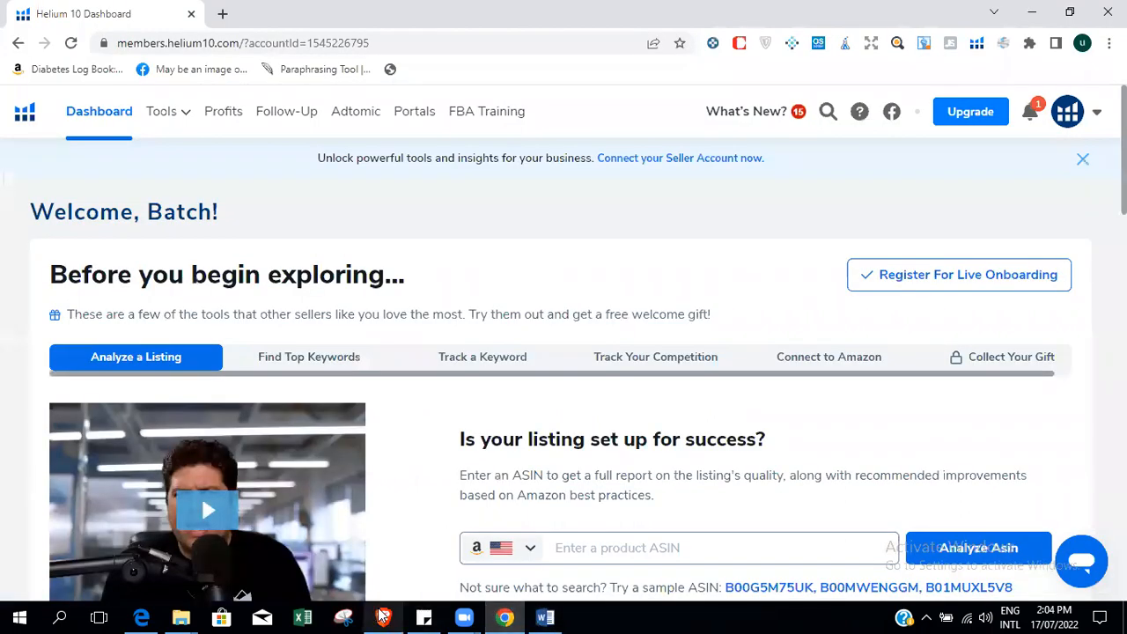
click(383, 615)
click(251, 327)
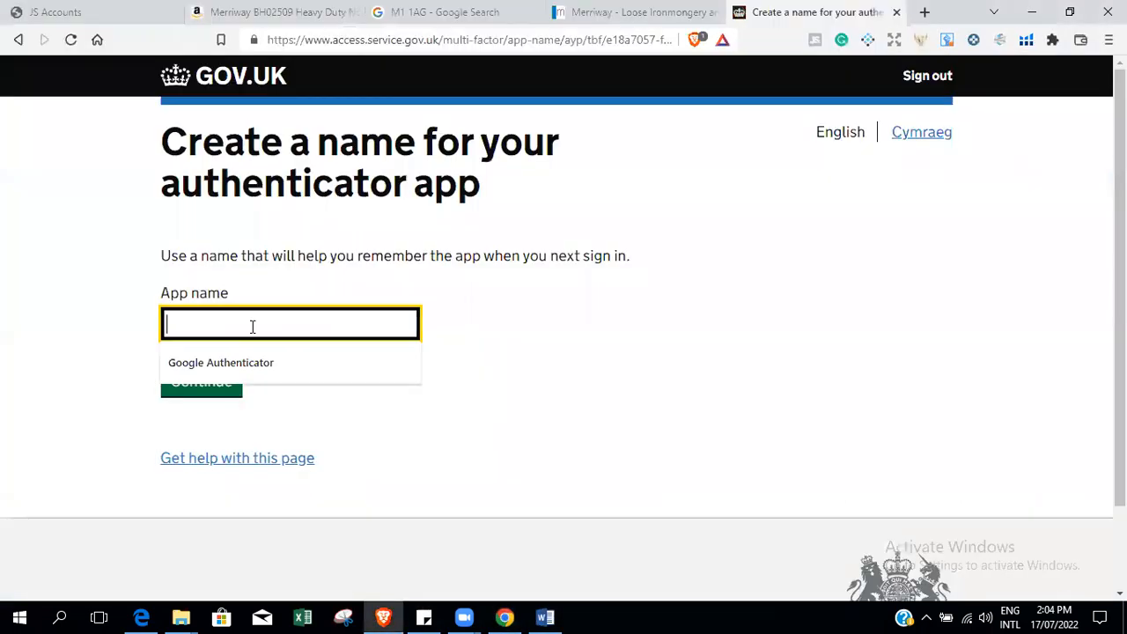
click(259, 365)
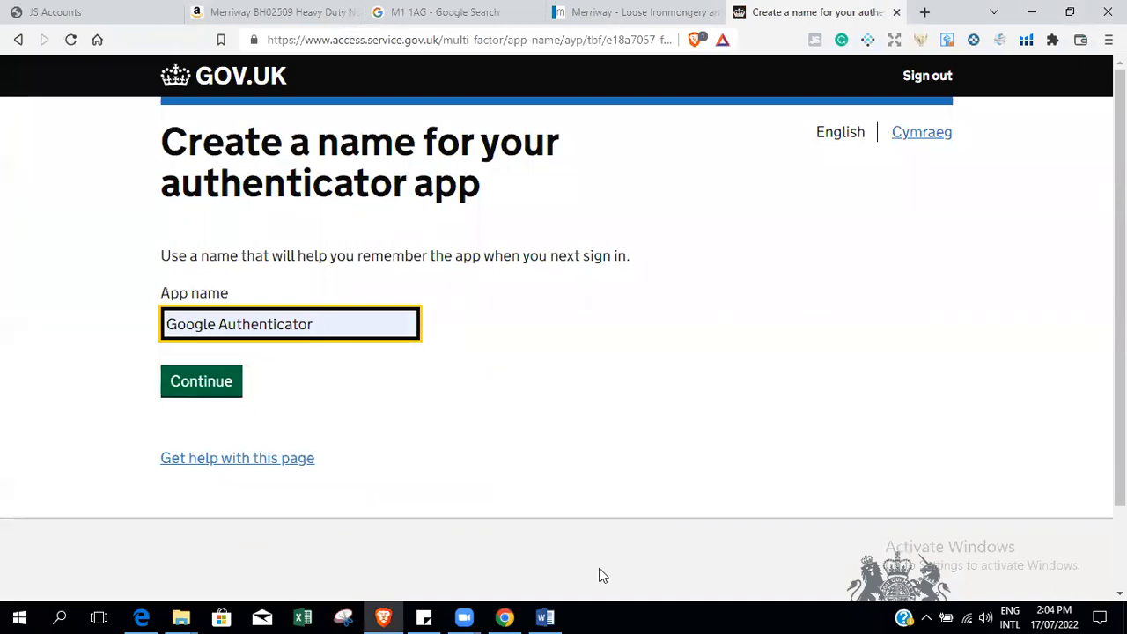
click(200, 390)
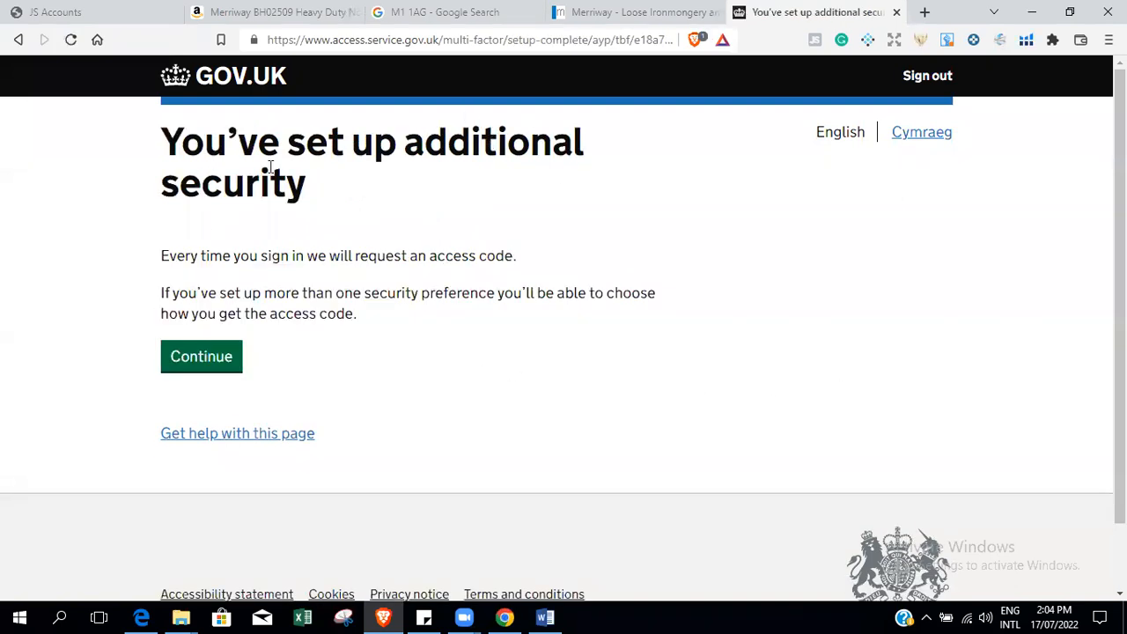
Move past the security confirmation, use the account's email, and state the relationship as company director
click(223, 377)
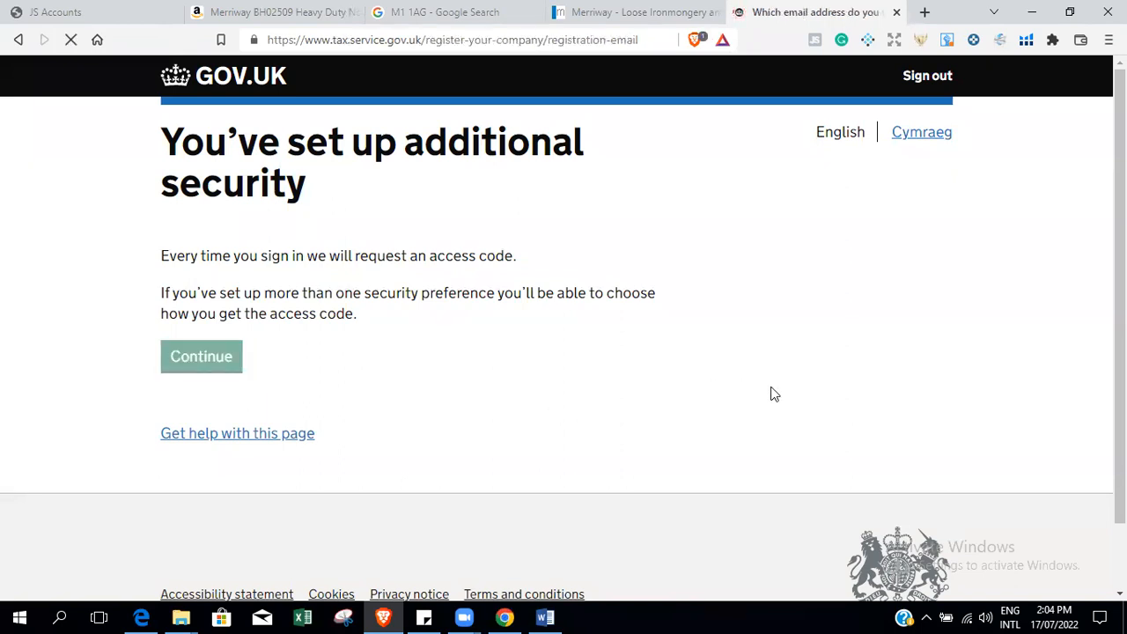
drag(1118, 229, 1119, 275)
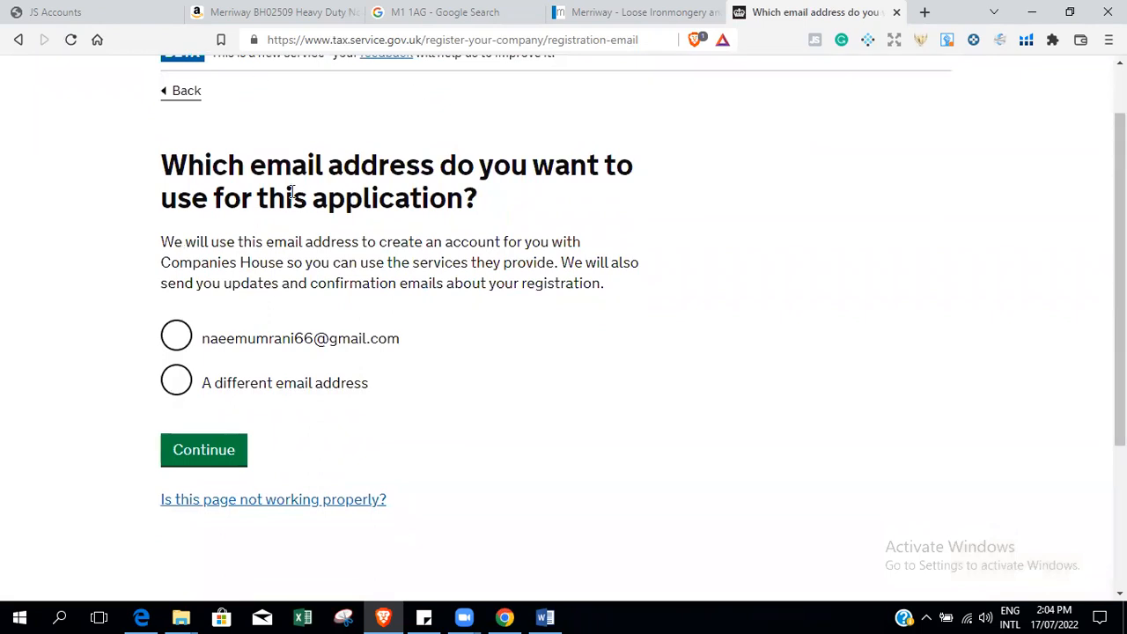
click(181, 342)
click(217, 459)
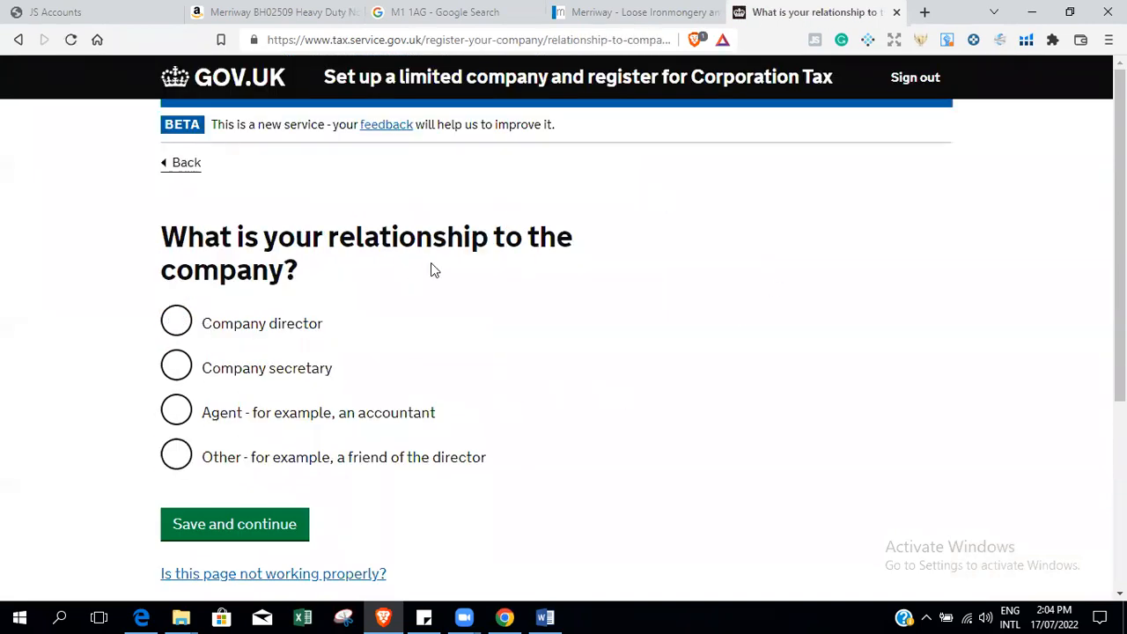
click(176, 321)
click(264, 526)
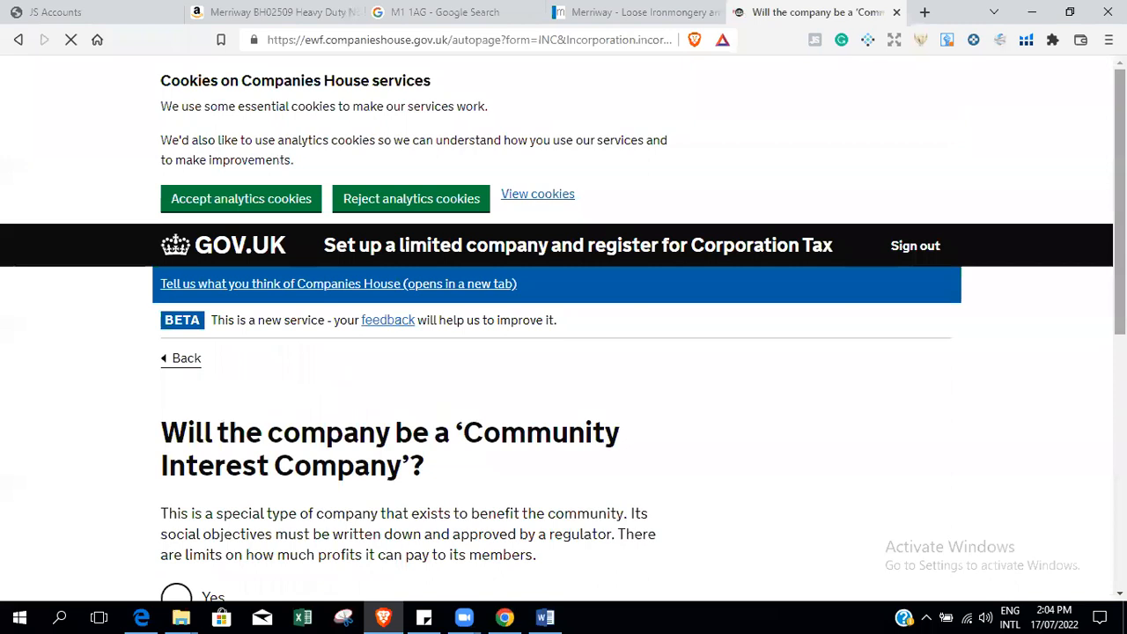
Answer No to Community Interest Company and choose limited by shares as the company type
scroll(401, 411, down, 2)
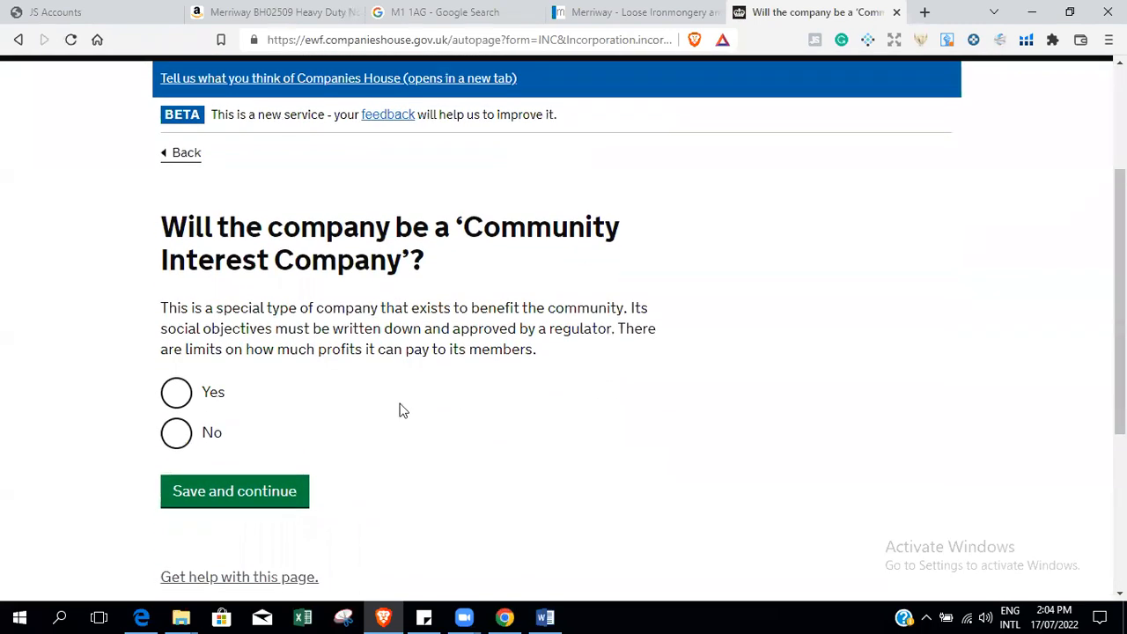
click(175, 431)
click(216, 492)
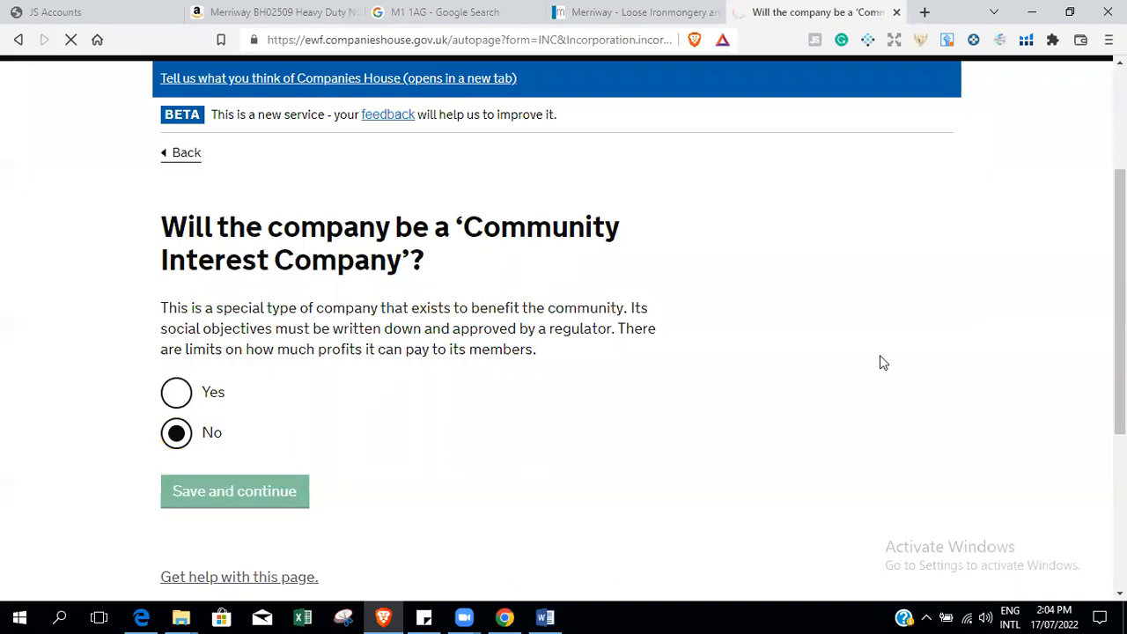
drag(1119, 255, 1120, 391)
click(174, 396)
click(211, 493)
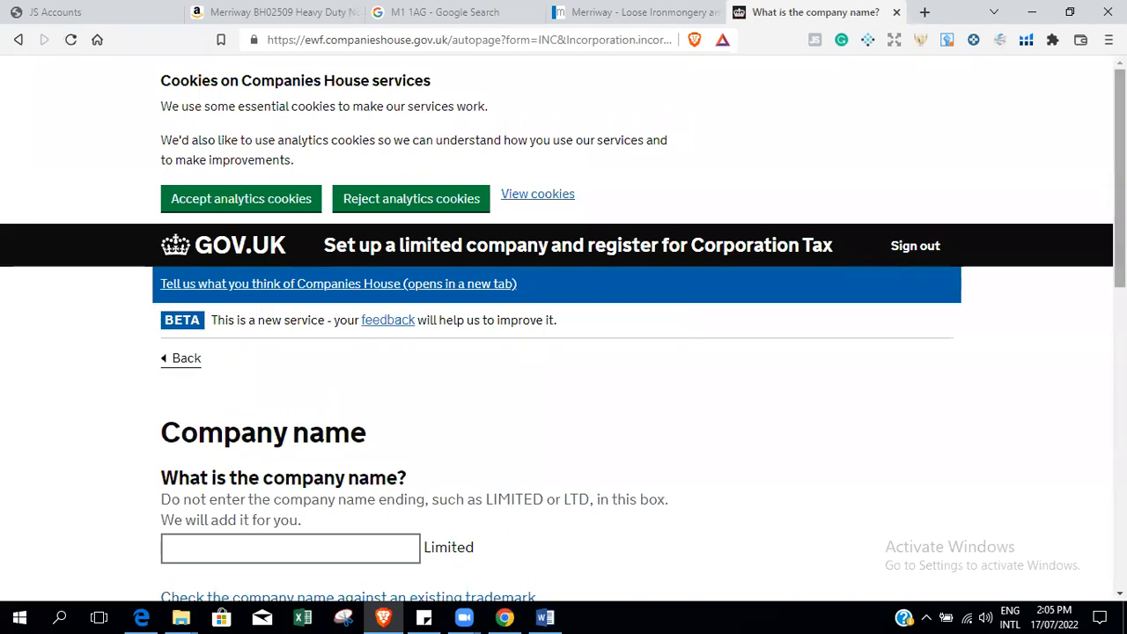
drag(1119, 239, 1119, 371)
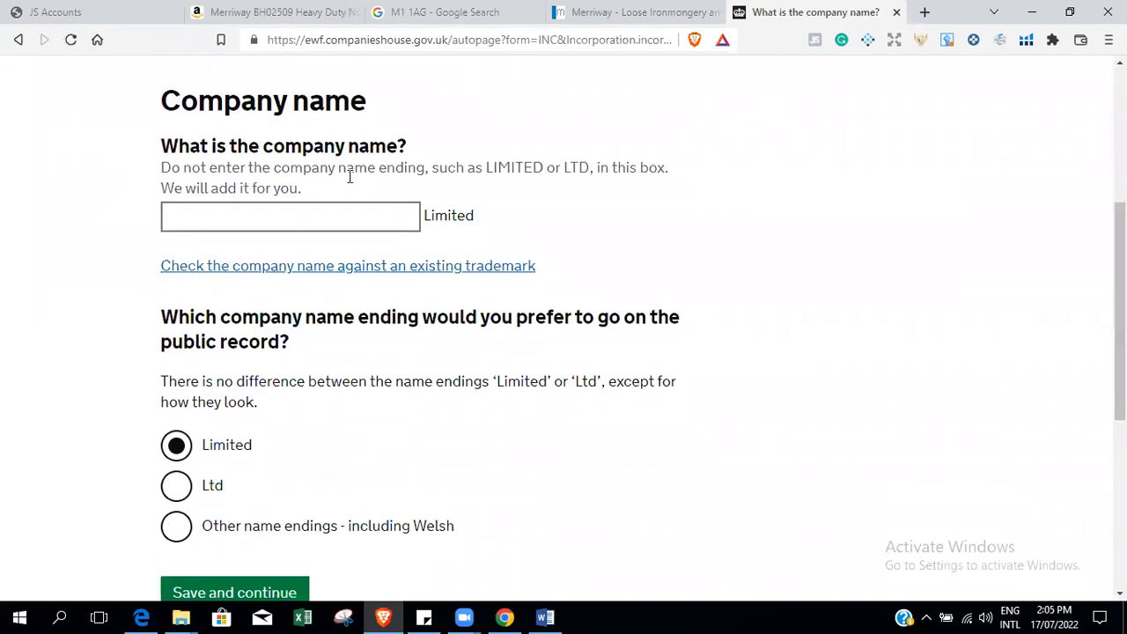
click(319, 221)
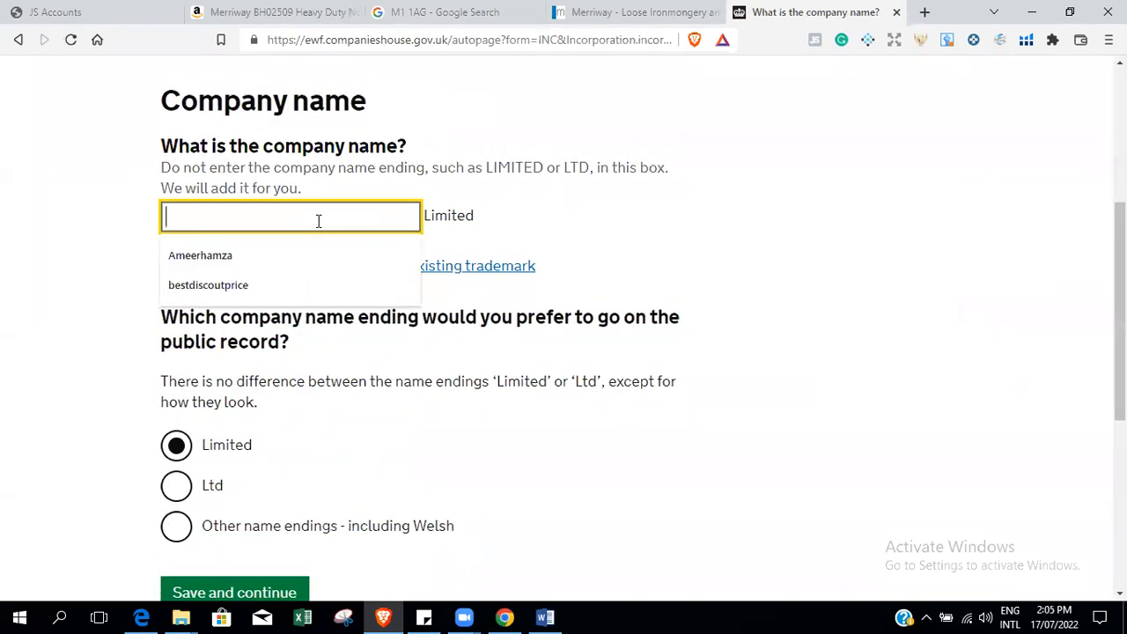
text(u)
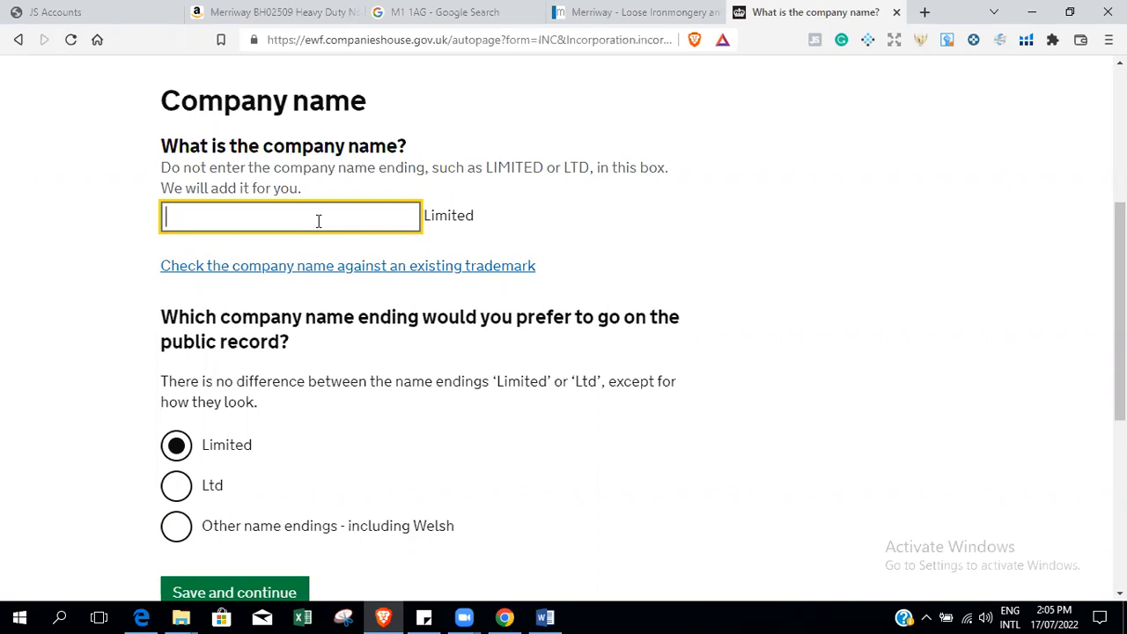
Load the GoDaddy site from a new tab by entering 'goda', then switch back to Companies House
click(924, 12)
text(go)
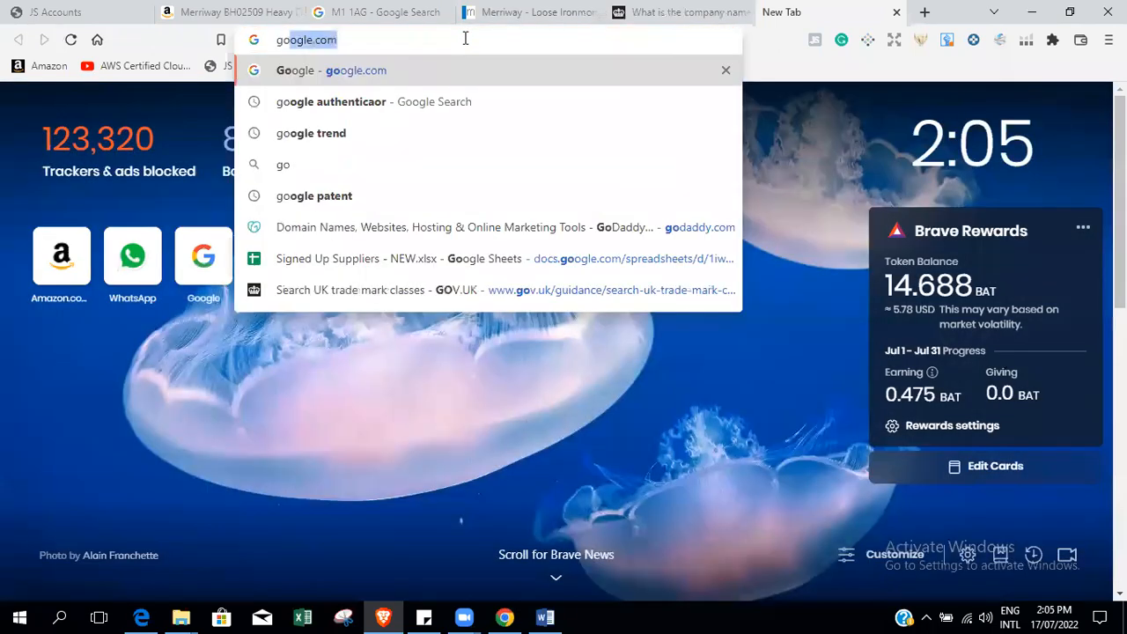
text(da)
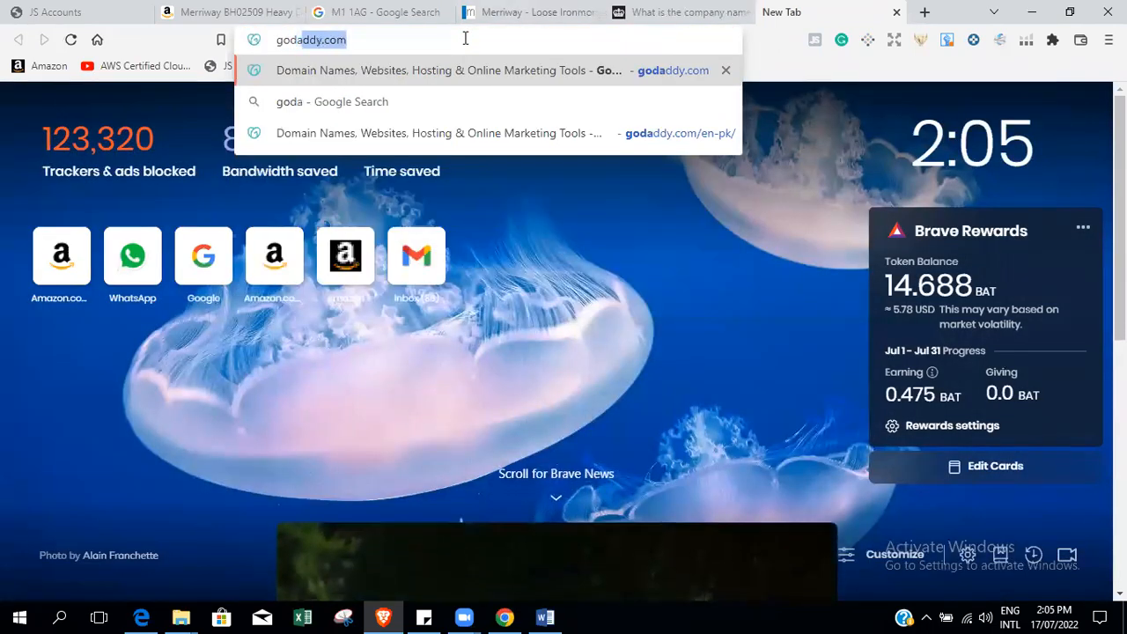
key(Return)
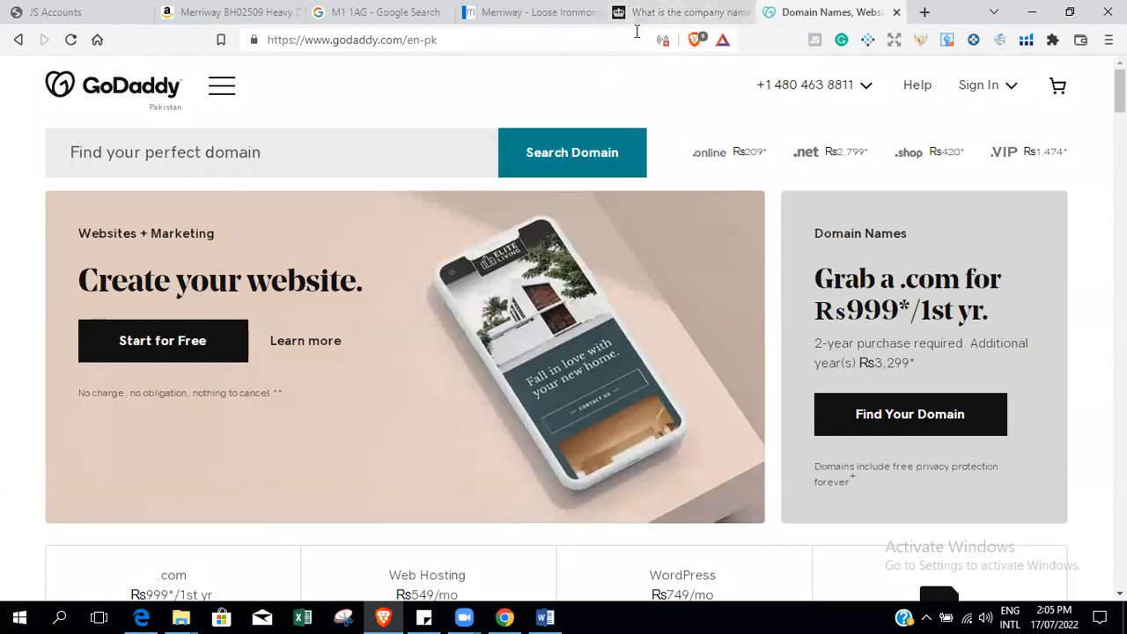
click(660, 12)
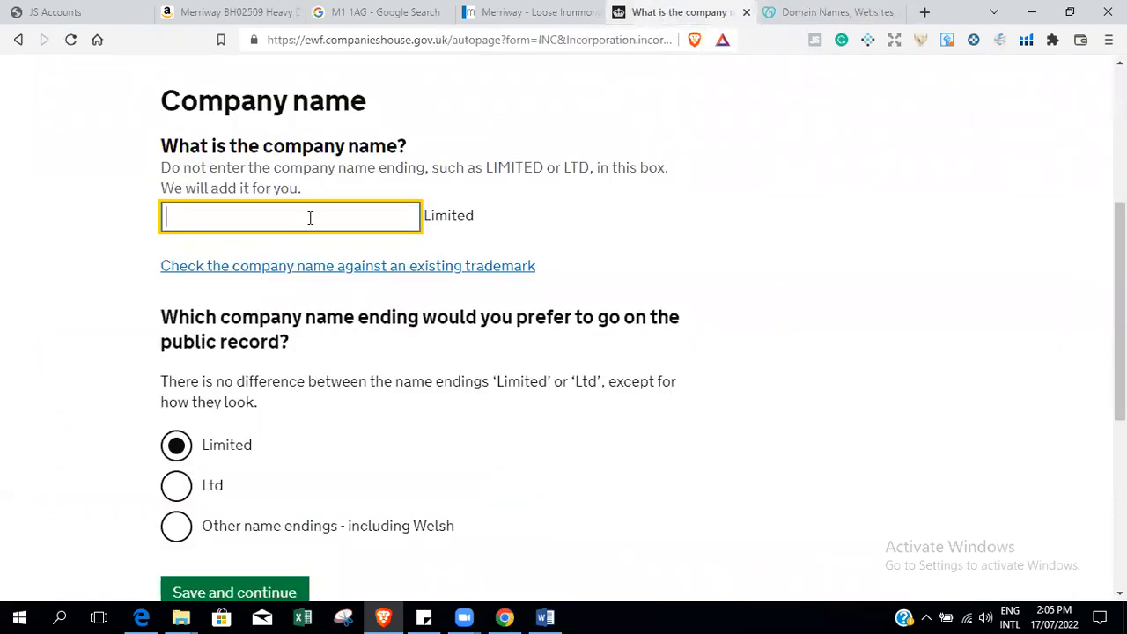
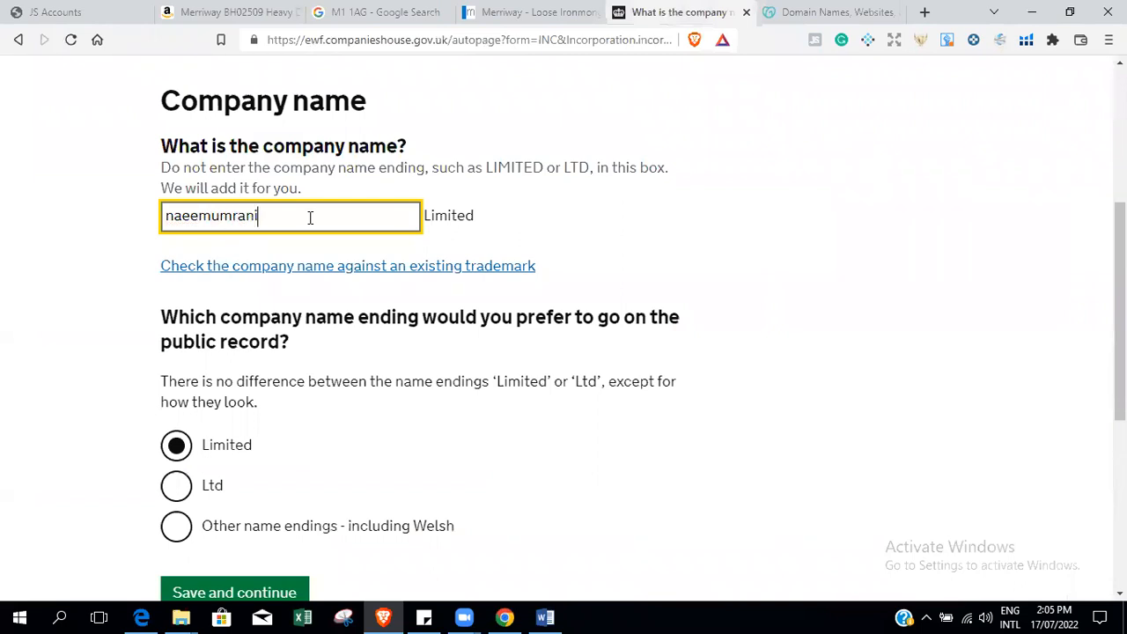
Type the proposed company name and leave Limited as the chosen name ending
click(640, 221)
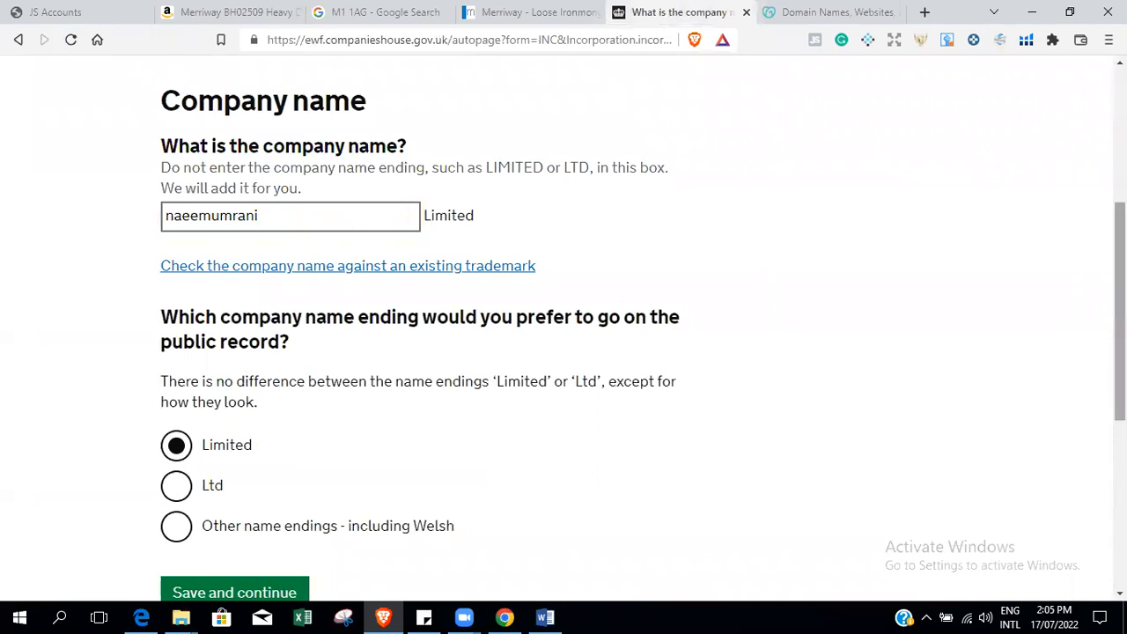
scroll(290, 215, down, 2)
click(167, 336)
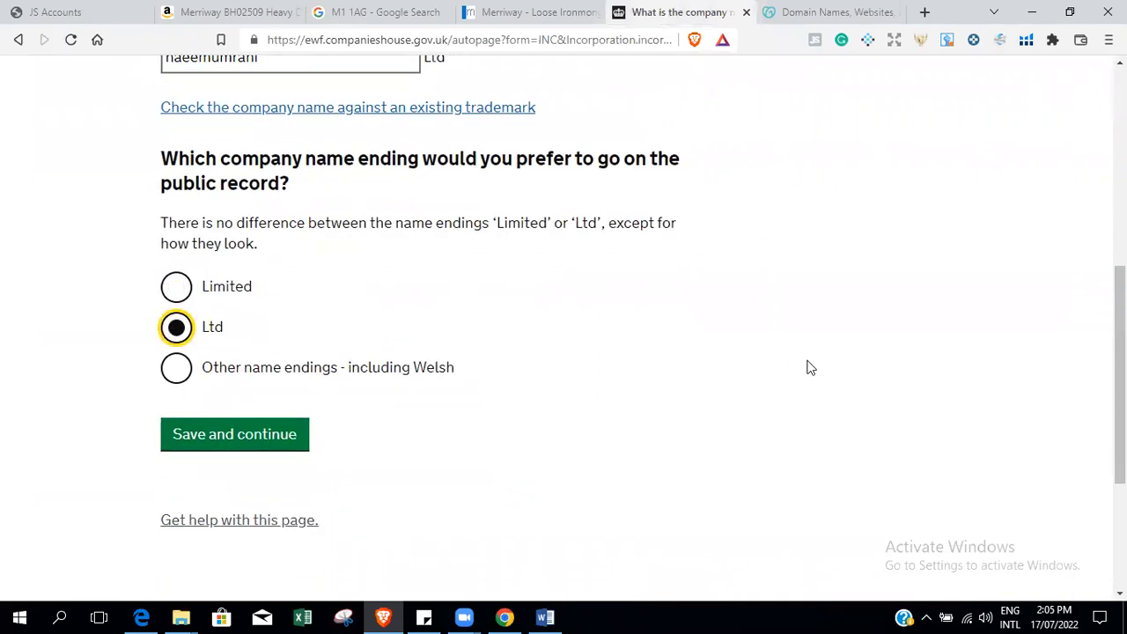
scroll(804, 367, up, 2)
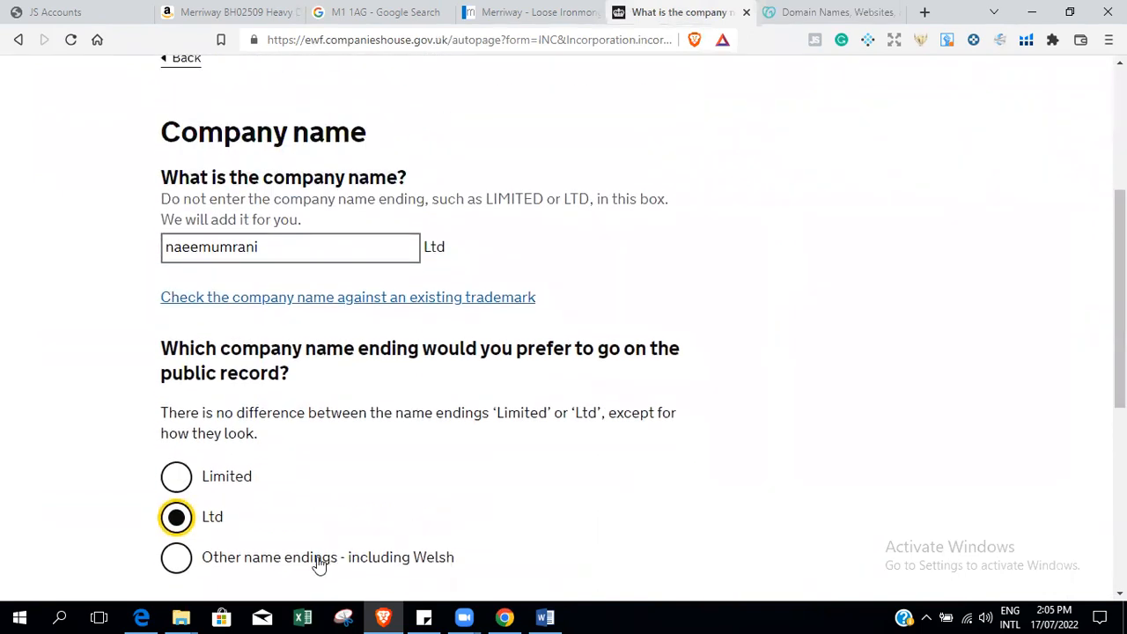
click(181, 476)
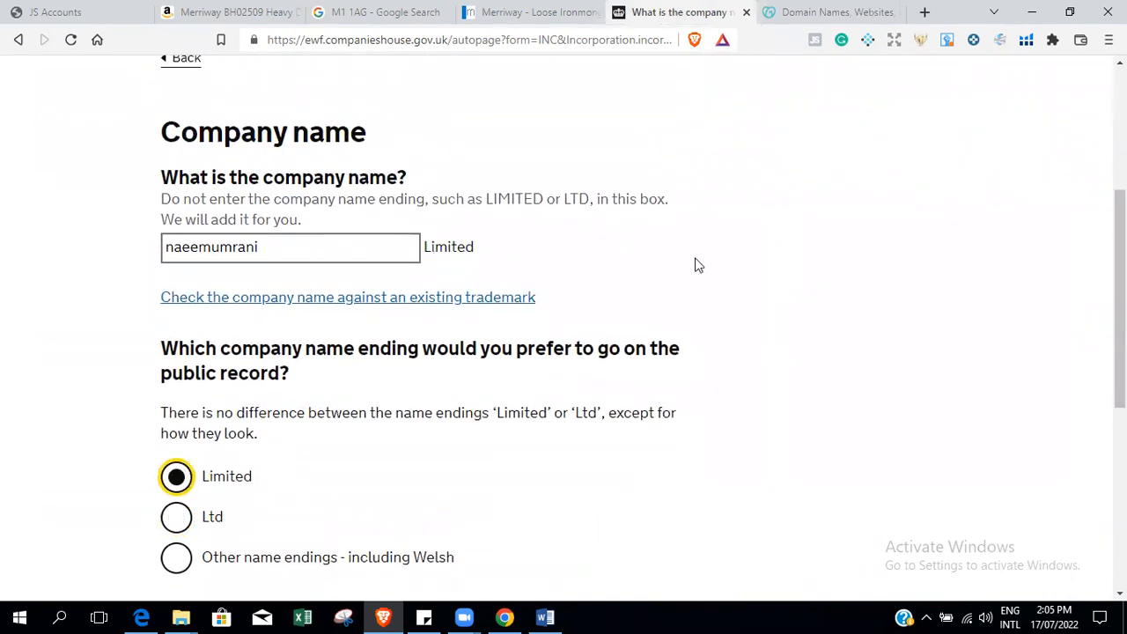
Select the typed company name so it can be copied
drag(1120, 229, 1121, 105)
scroll(1119, 220, down, 3)
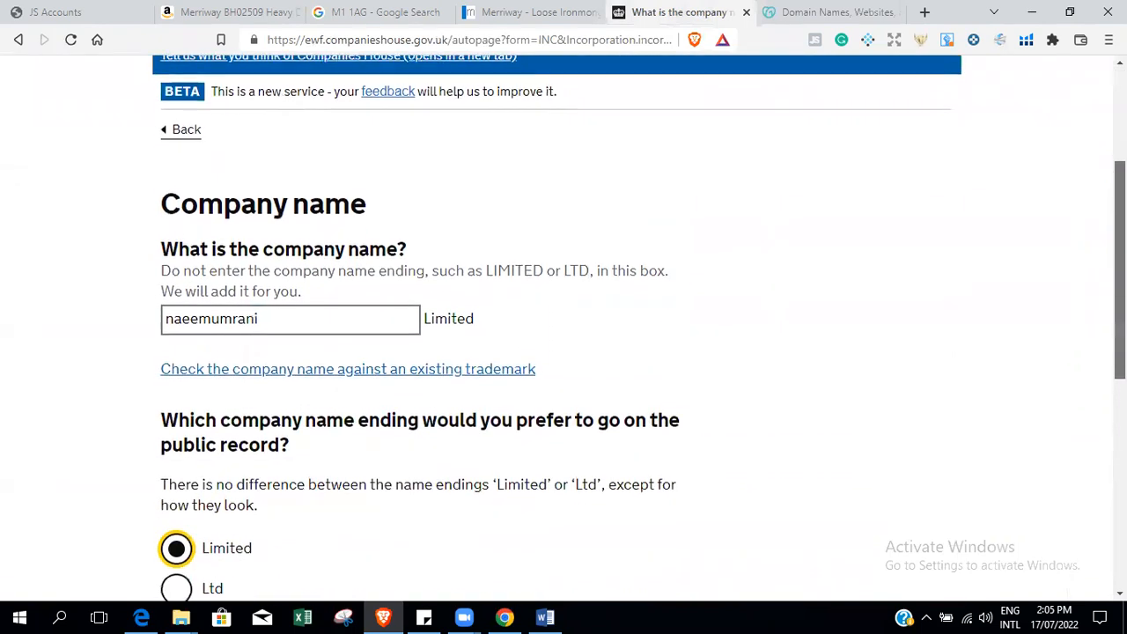
drag(276, 304, 157, 312)
key(ctrl+c)
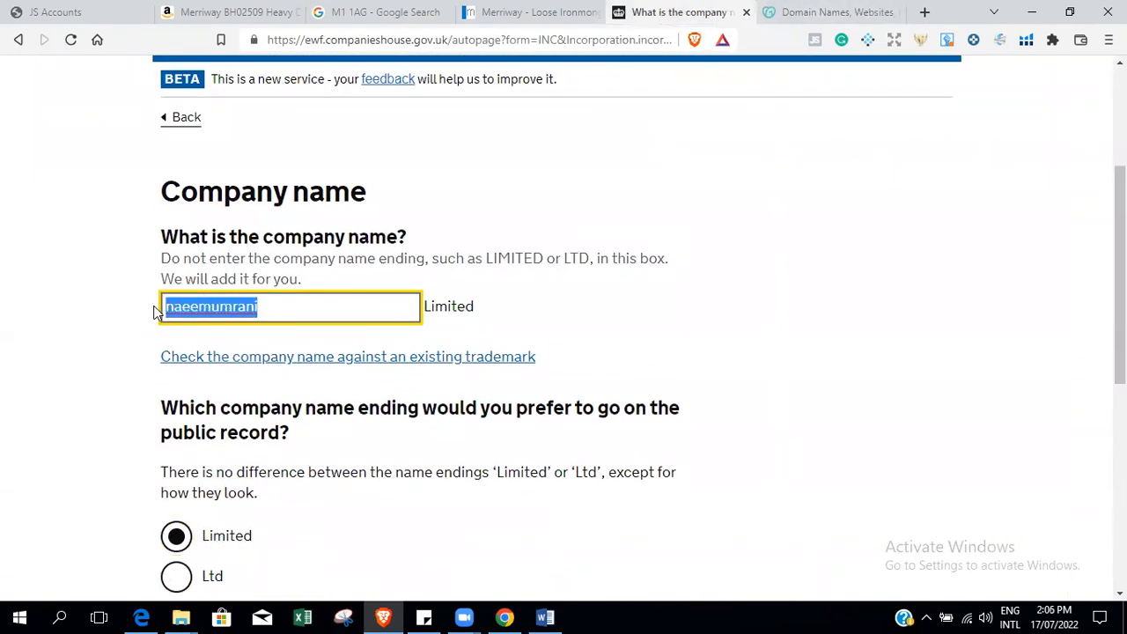
Paste the copied company name into GoDaddy's domain search box and submit the search
click(806, 10)
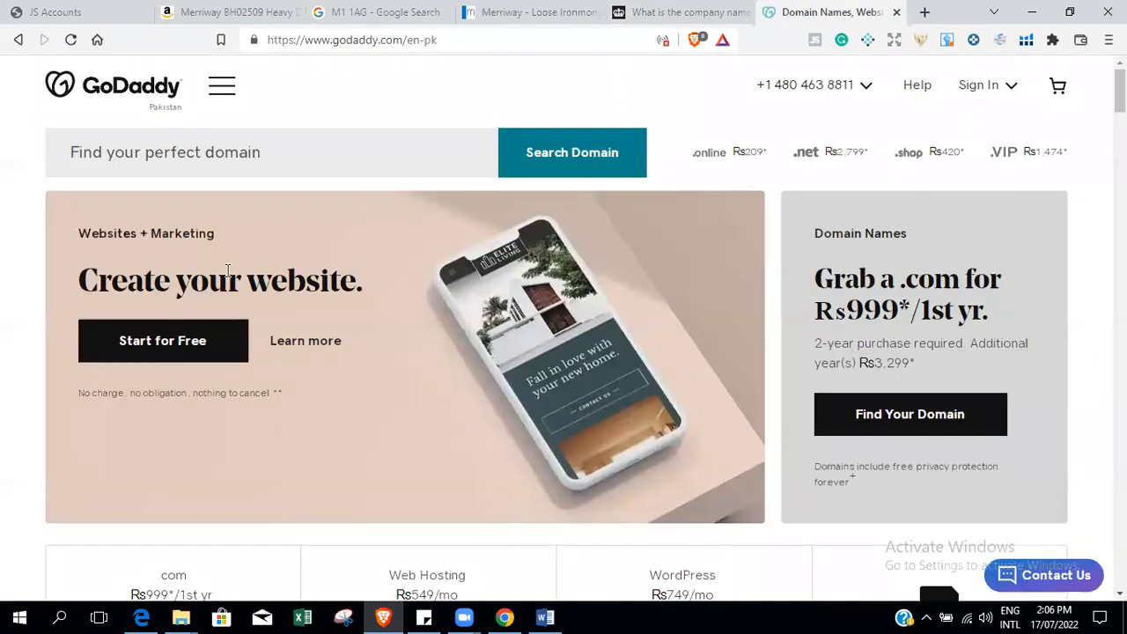
click(221, 161)
key(ctrl+v)
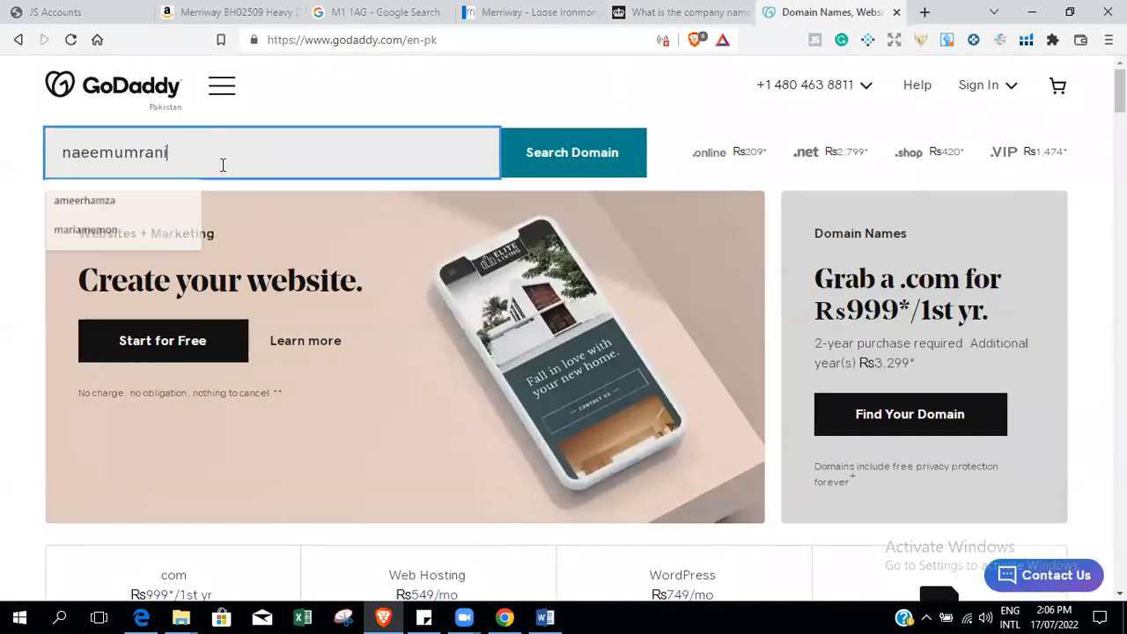
key(Return)
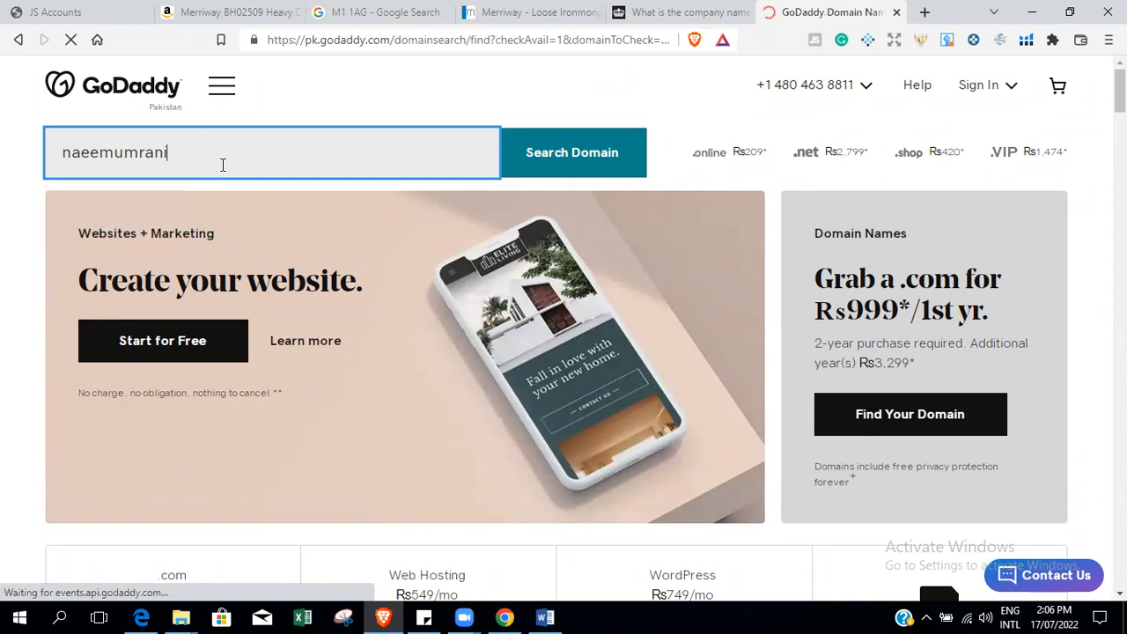
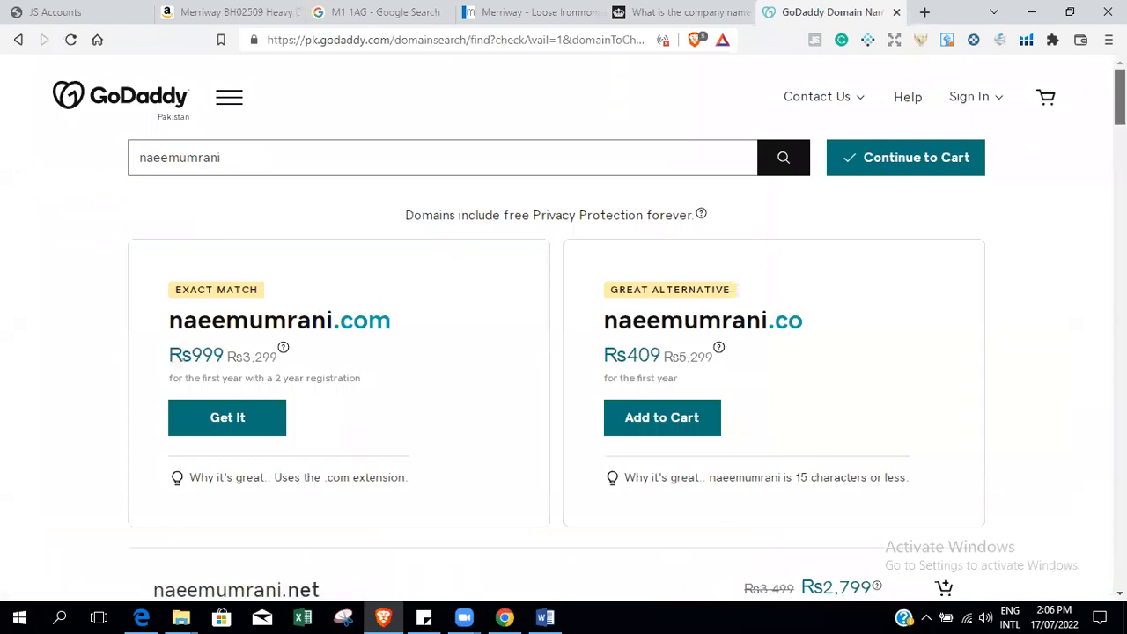
scroll(564, 352, down, 2)
scroll(1117, 115, up, 3)
click(693, 9)
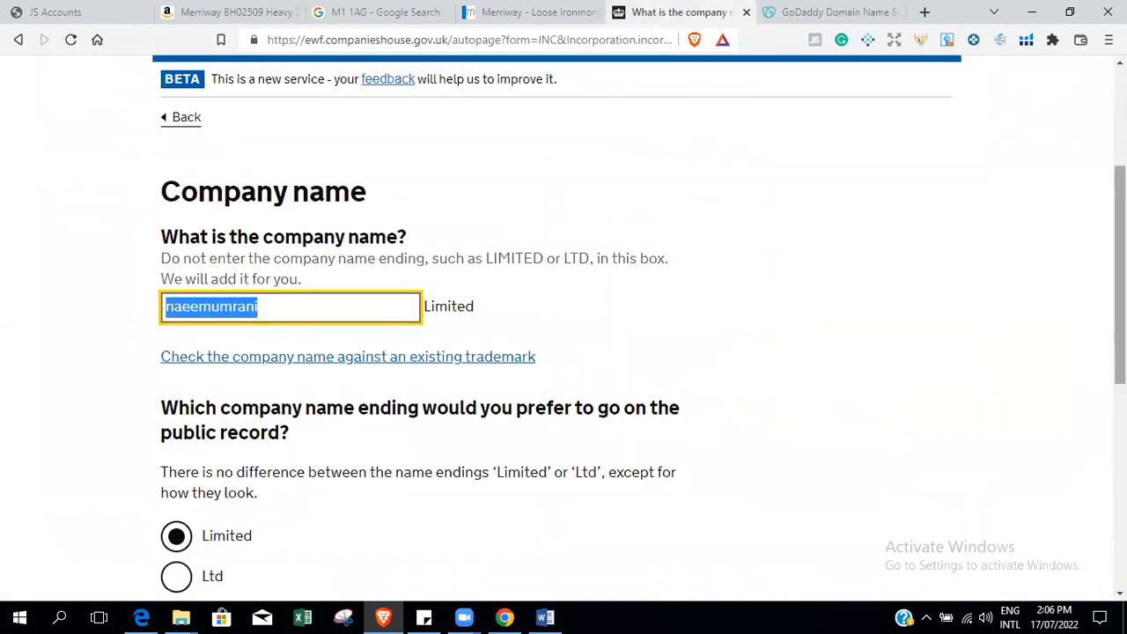
scroll(1118, 264, down, 2)
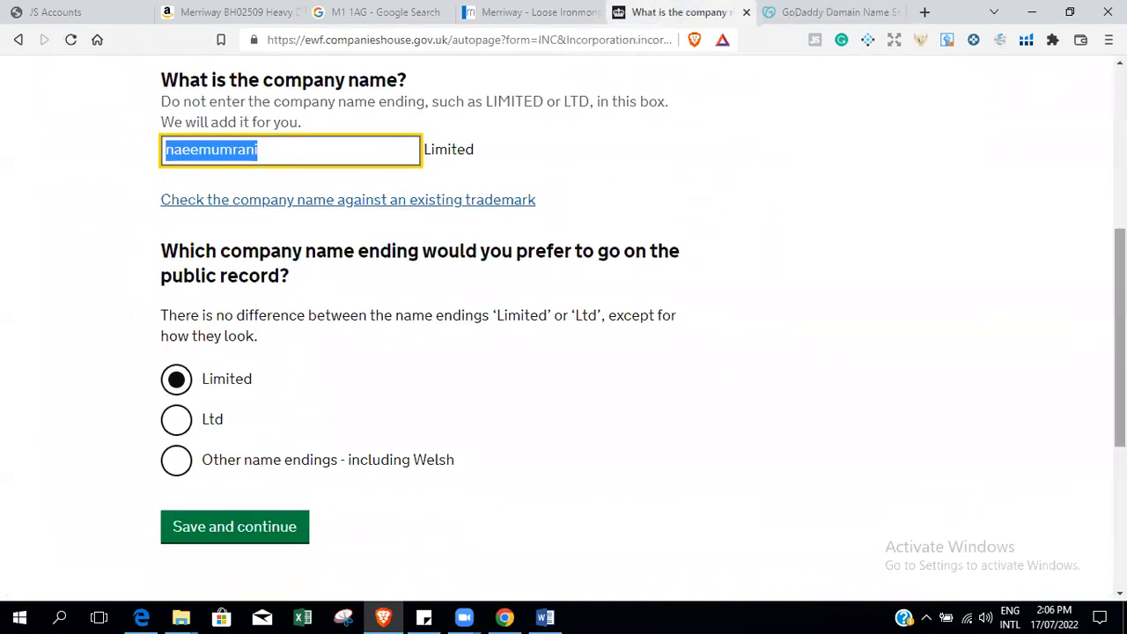
click(309, 376)
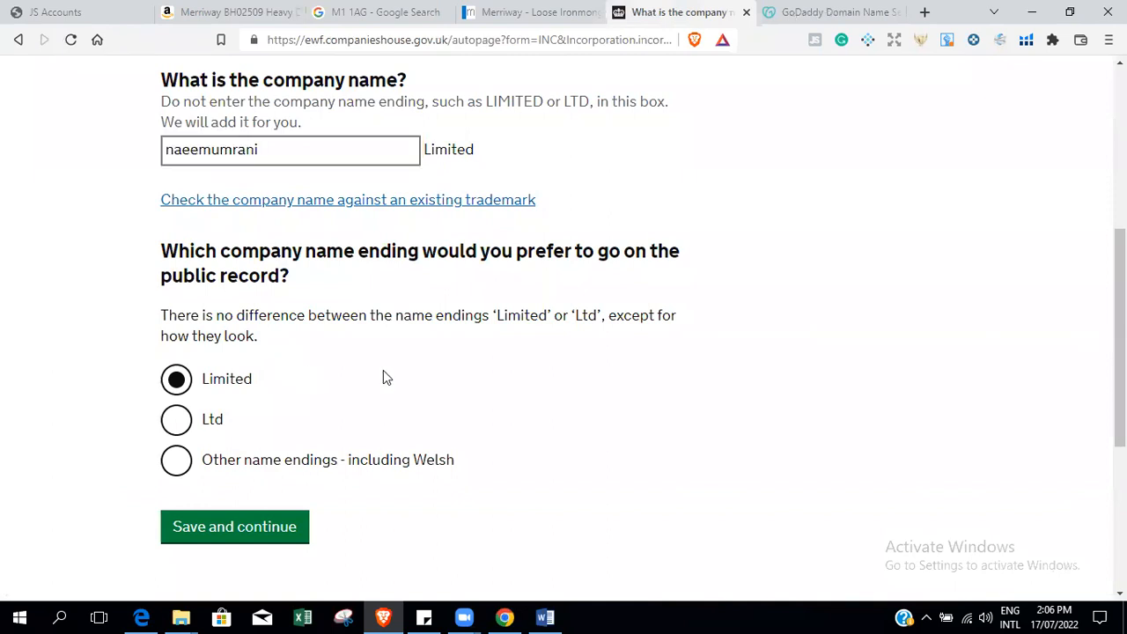
click(232, 527)
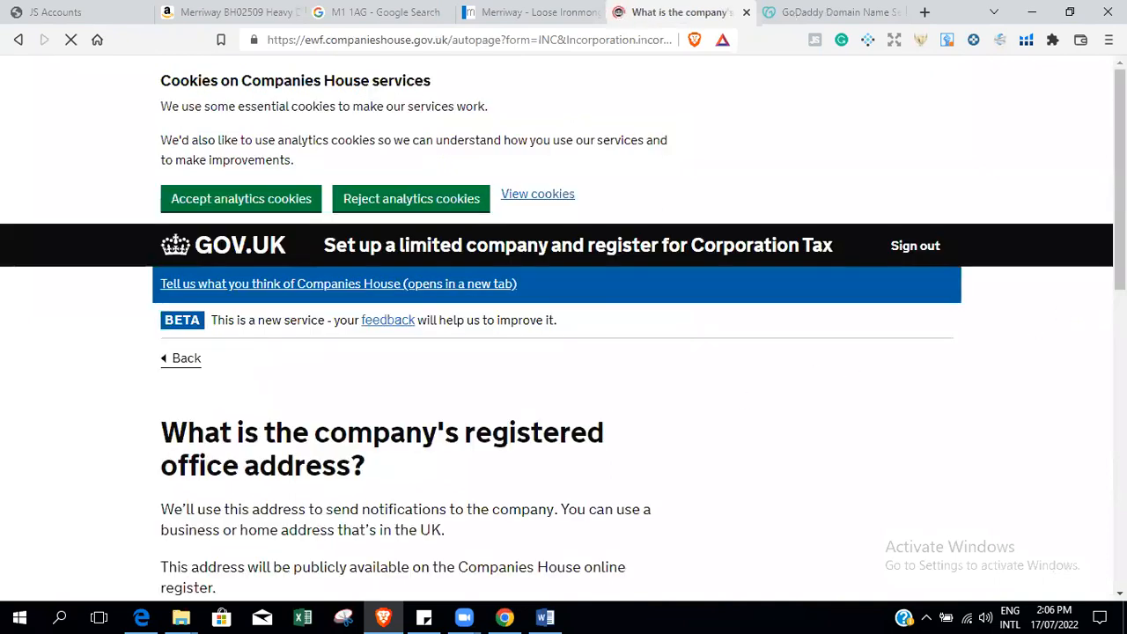
Scroll through the registered office address page to read its questions
scroll(563, 326, down, 1)
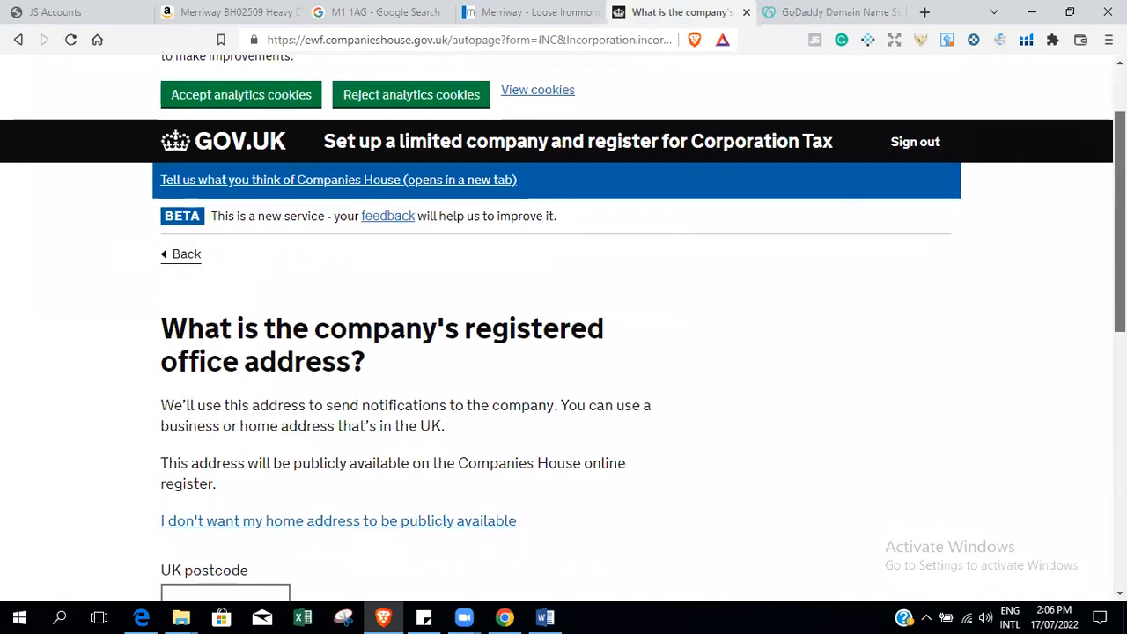
scroll(563, 325, down, 1)
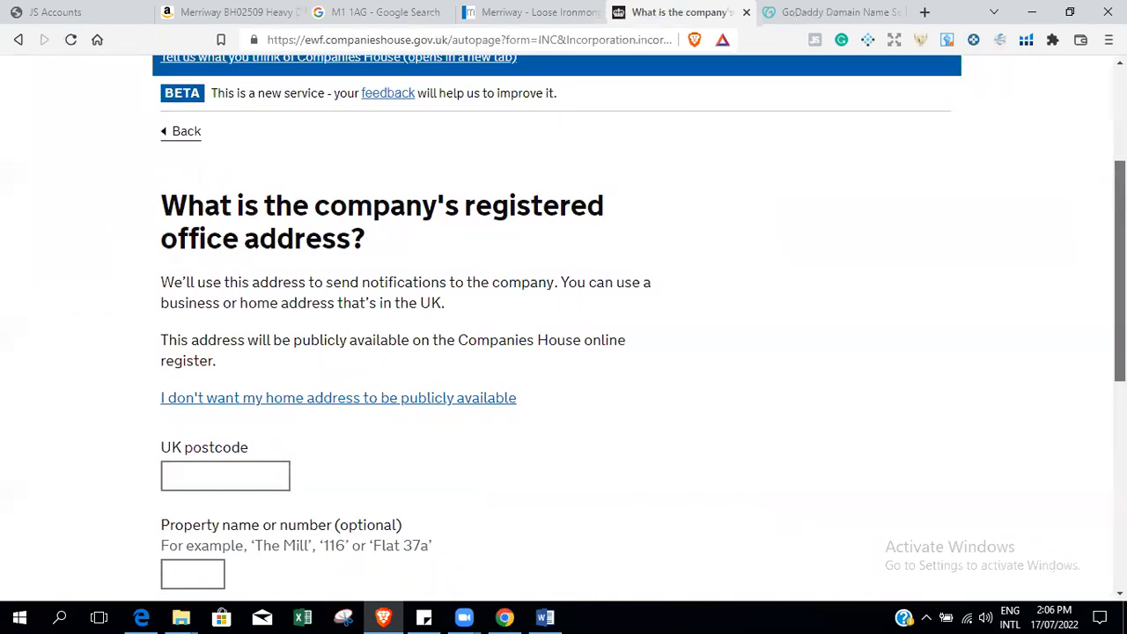
scroll(564, 326, up, 1)
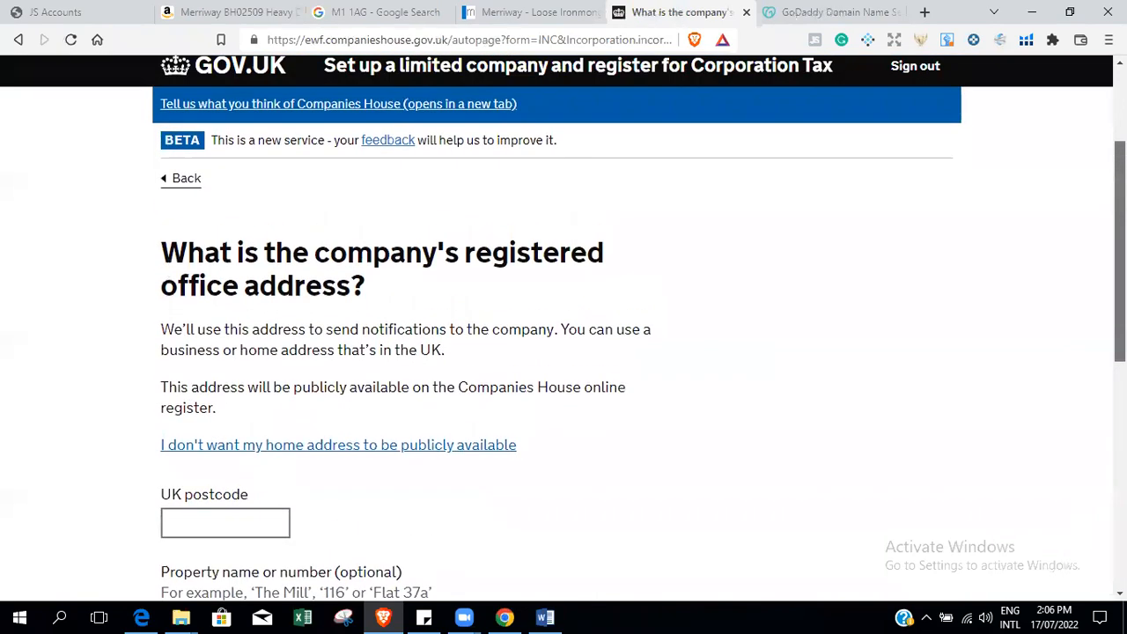
scroll(563, 326, up, 2)
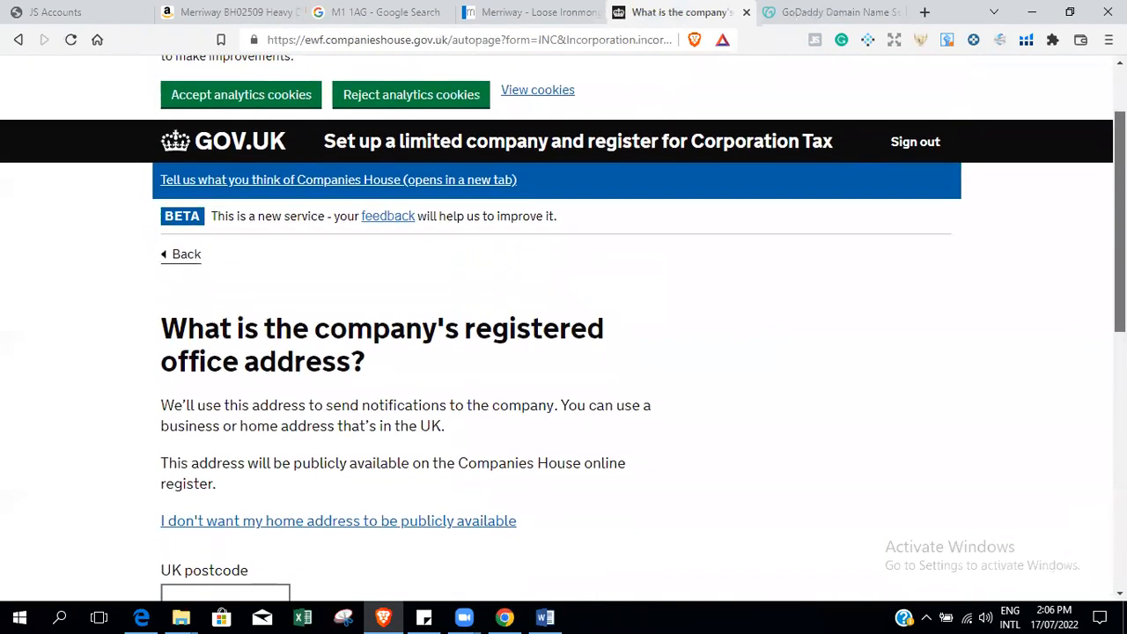
scroll(563, 326, down, 3)
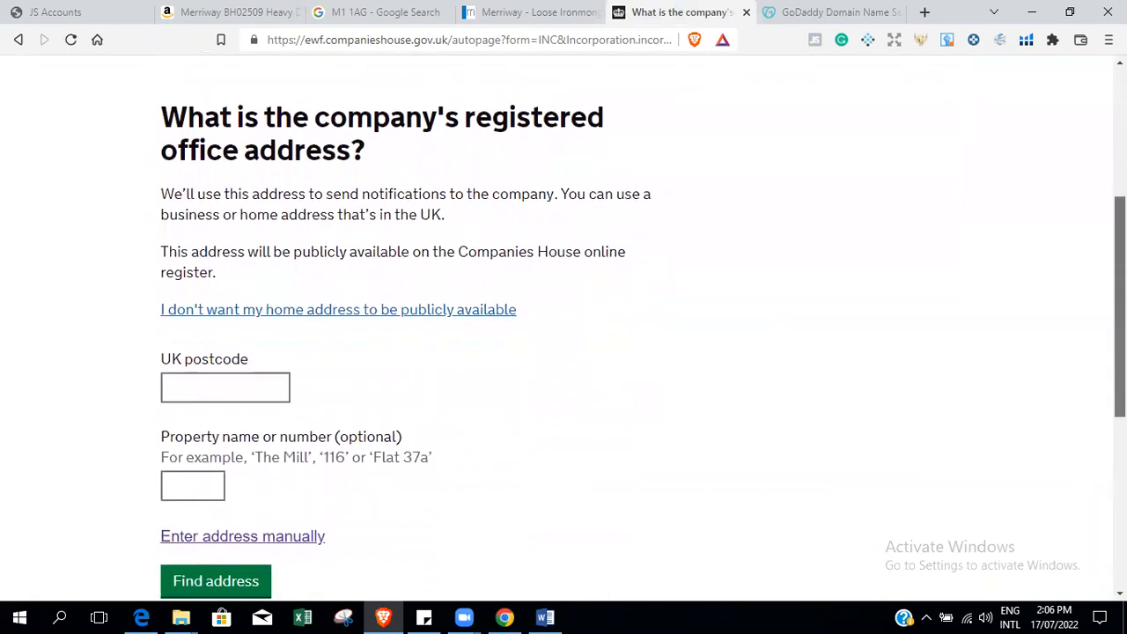
scroll(564, 325, down, 1)
scroll(563, 326, down, 1)
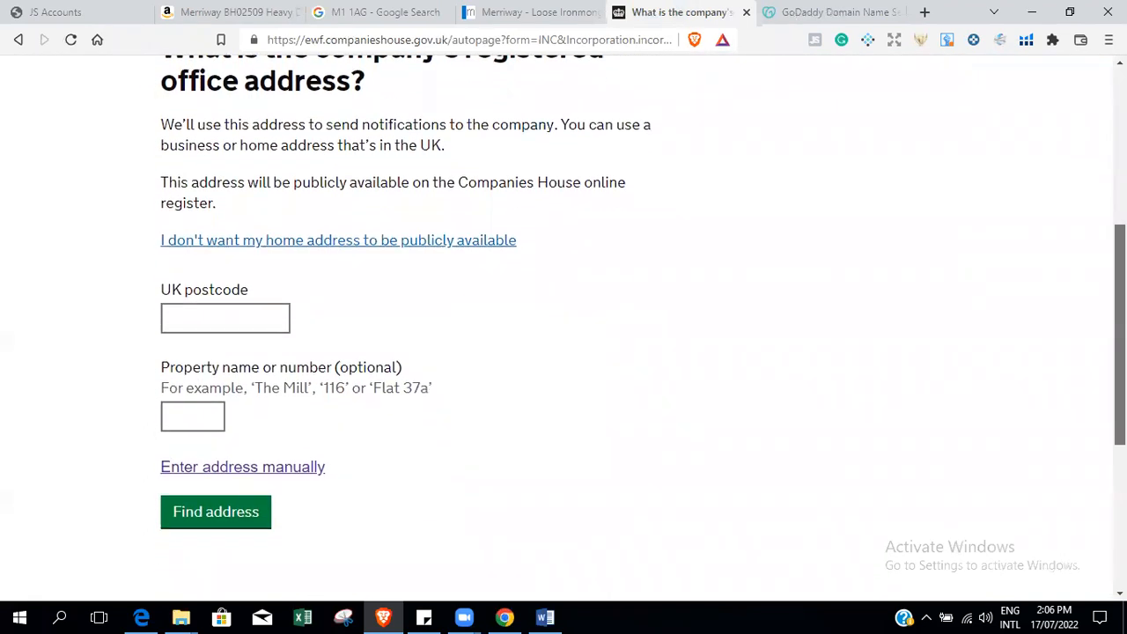
scroll(564, 326, down, 3)
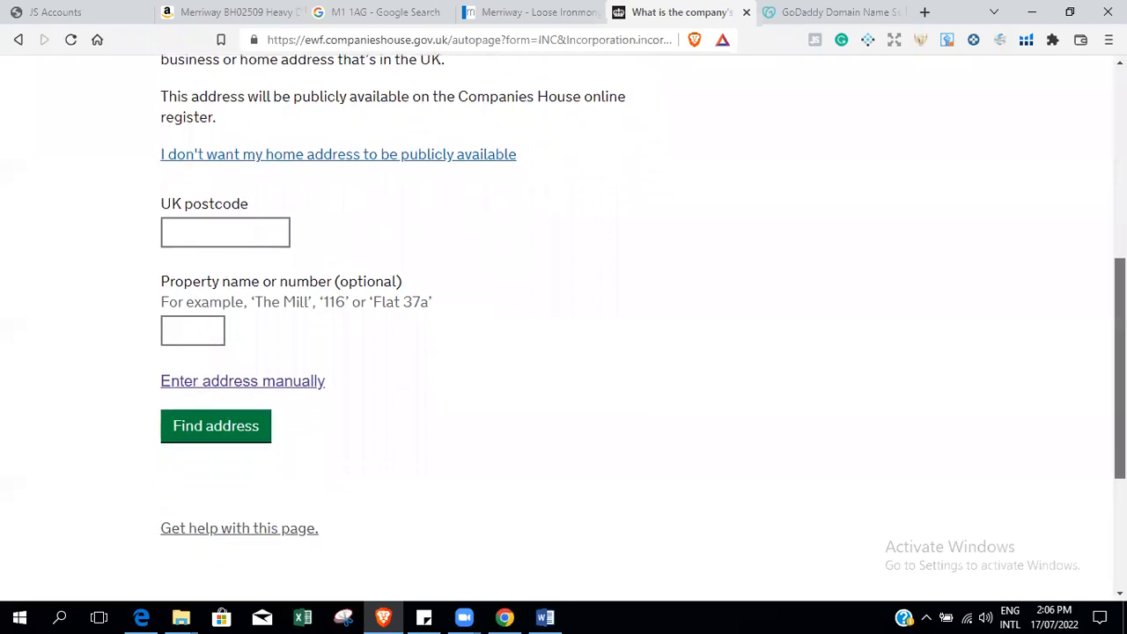
scroll(563, 326, up, 5)
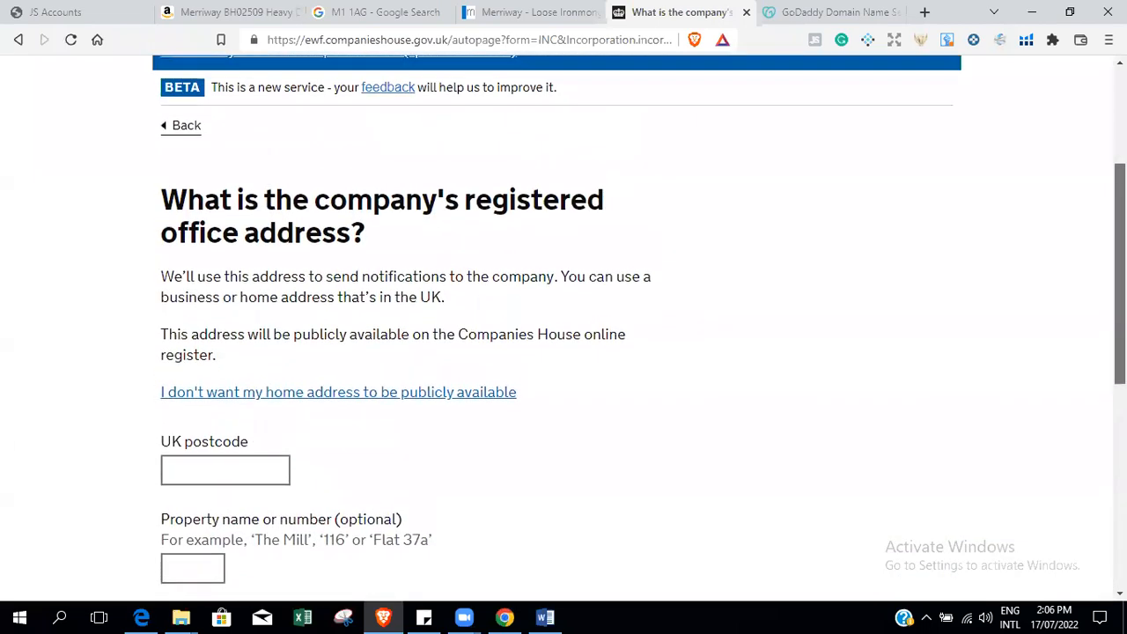
scroll(564, 326, down, 1)
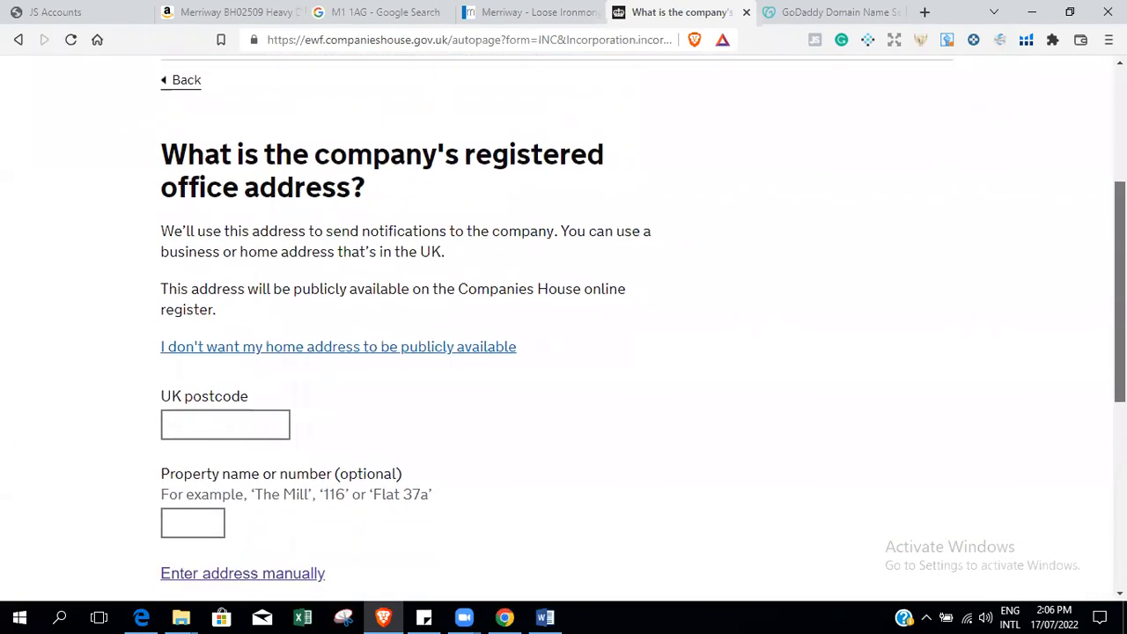
scroll(563, 325, down, 1)
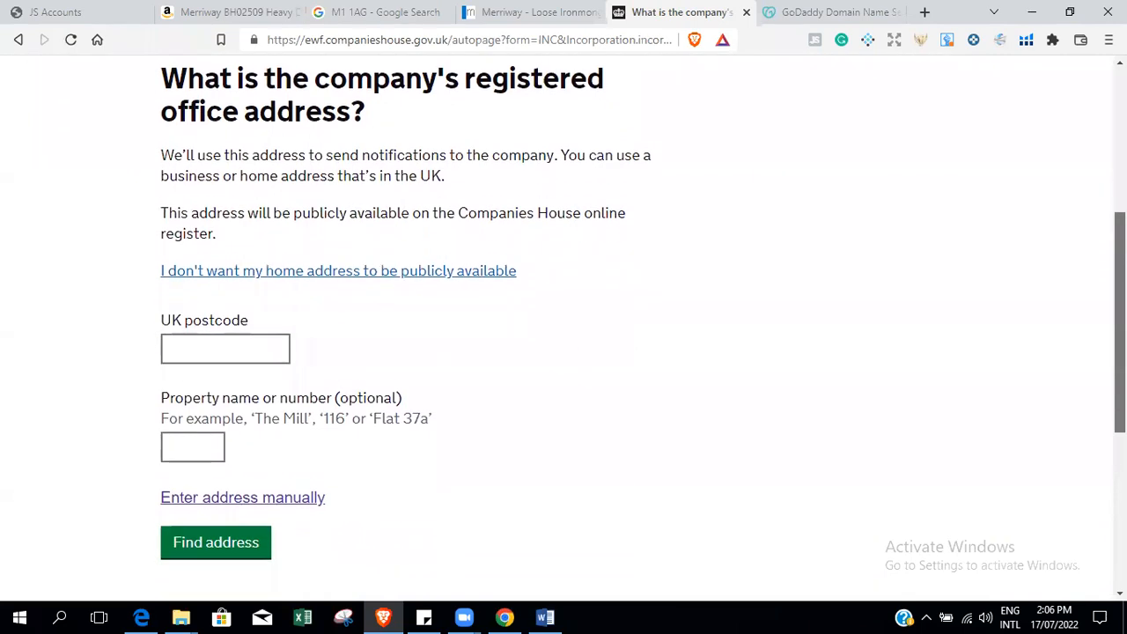
scroll(564, 326, up, 1)
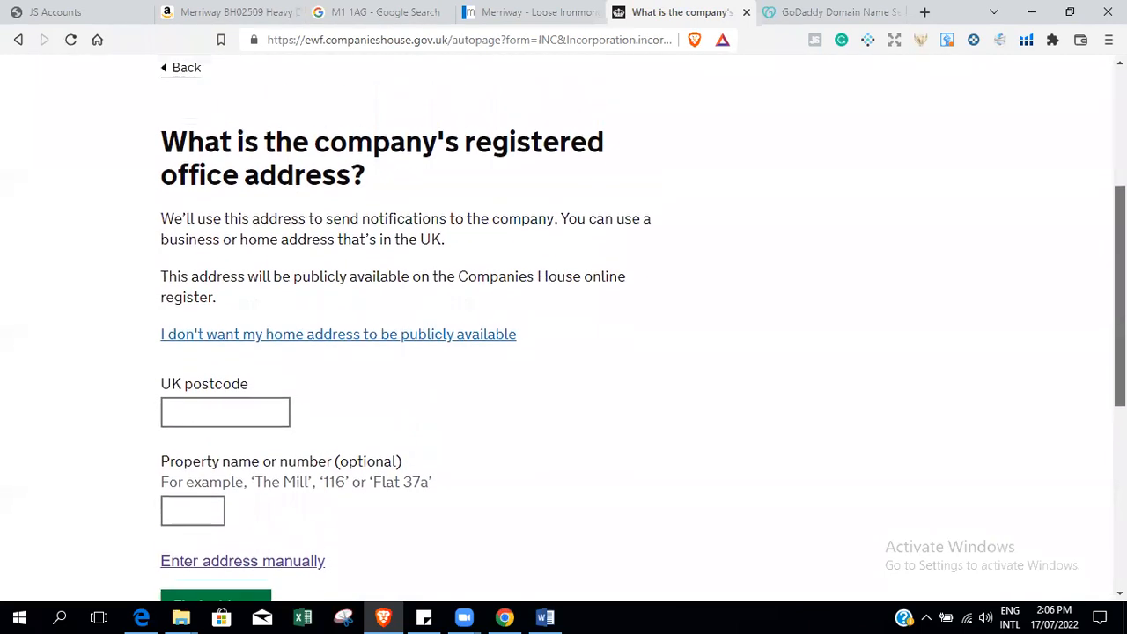
scroll(564, 325, up, 2)
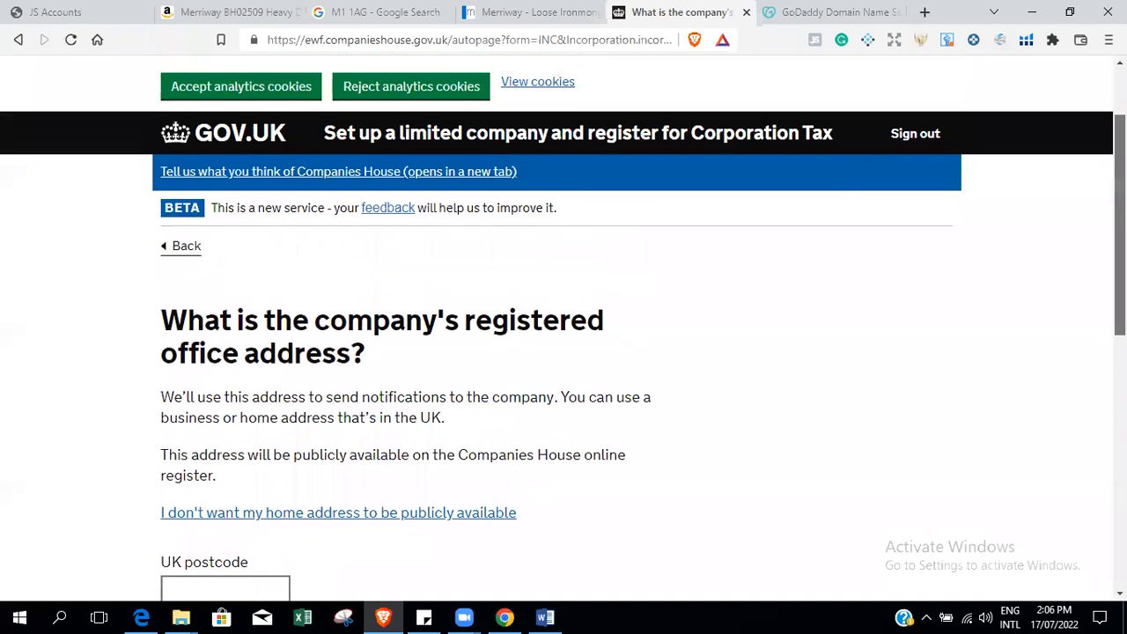
scroll(564, 326, down, 1)
scroll(564, 325, down, 3)
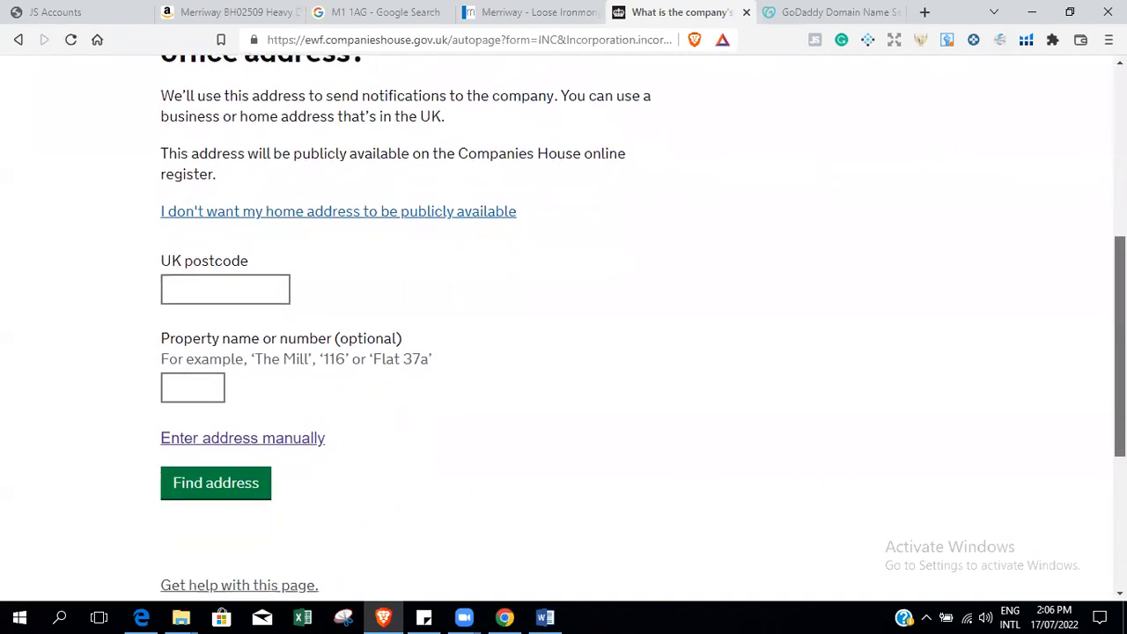
scroll(564, 326, up, 1)
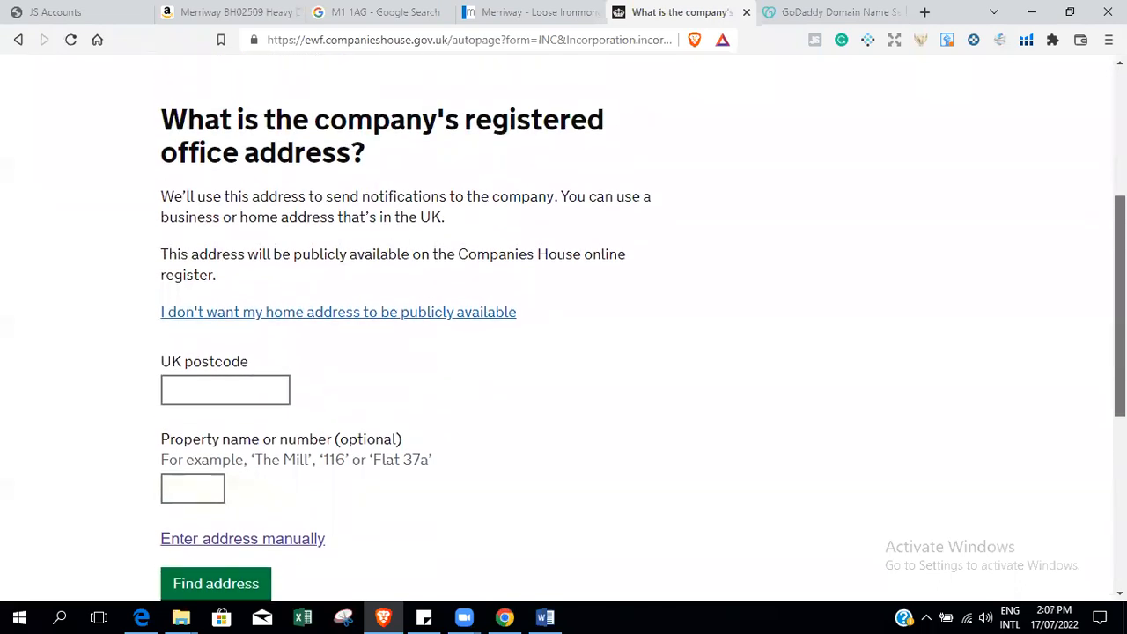
scroll(563, 325, down, 1)
scroll(563, 326, up, 1)
scroll(563, 326, down, 1)
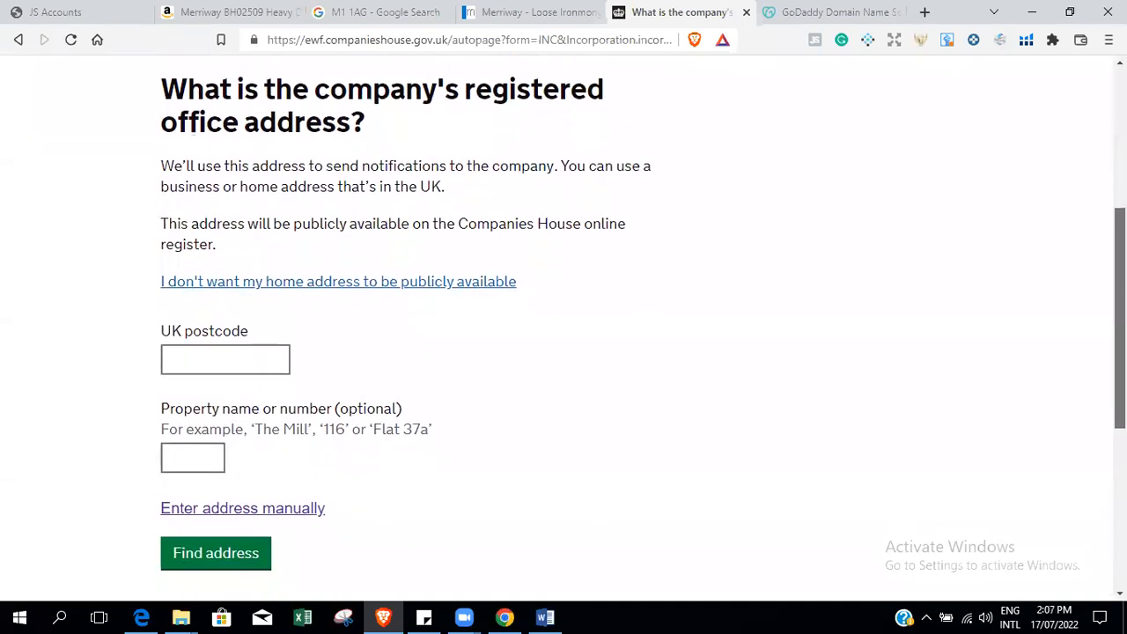
scroll(563, 325, down, 1)
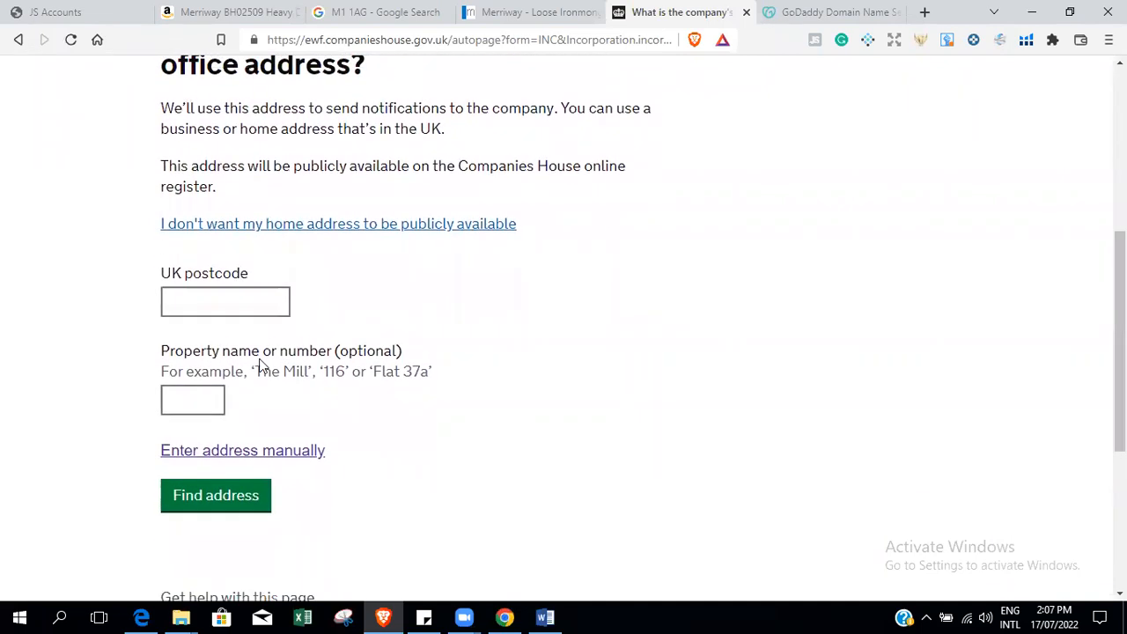
Select the empty UK postcode field and dismiss the saved postcode suggestions
click(246, 304)
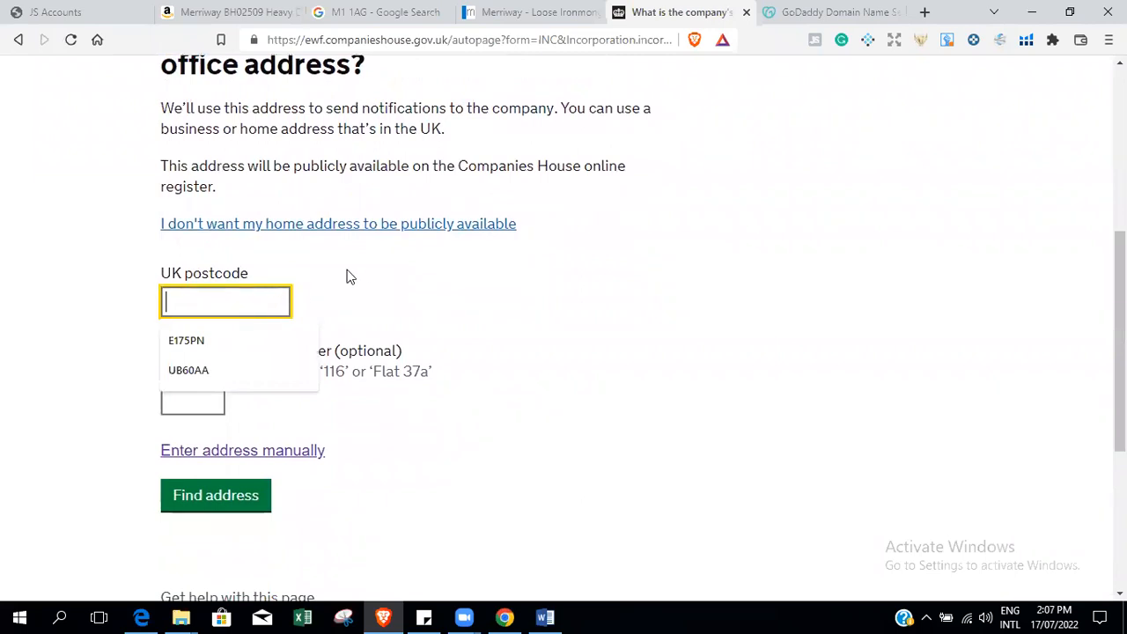
click(369, 272)
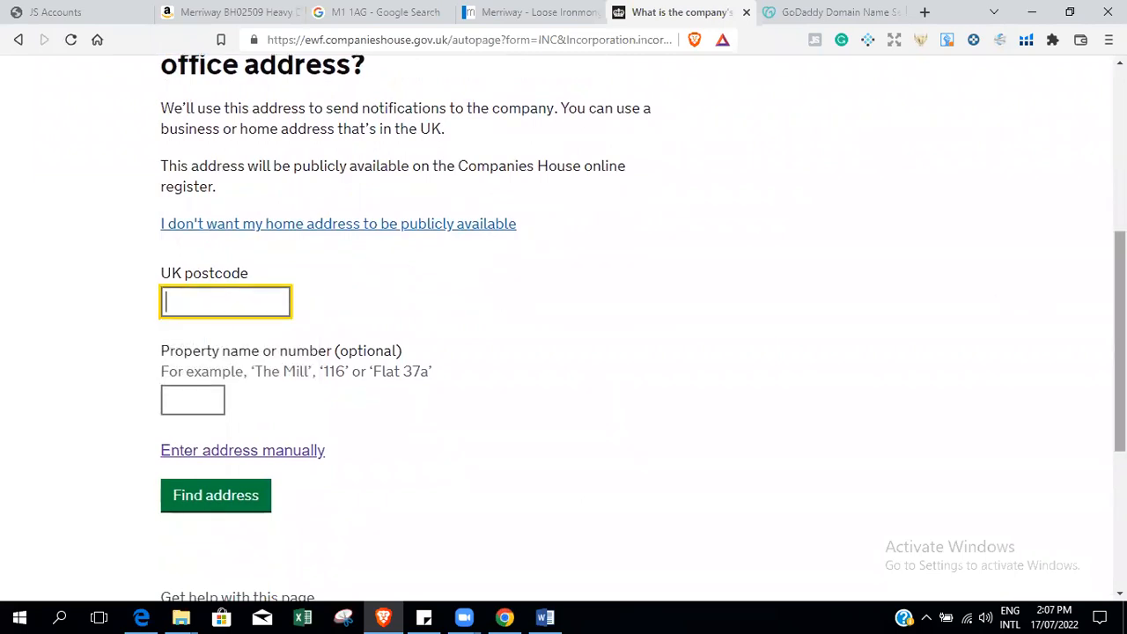
scroll(1120, 308, up, 1)
scroll(1120, 352, down, 2)
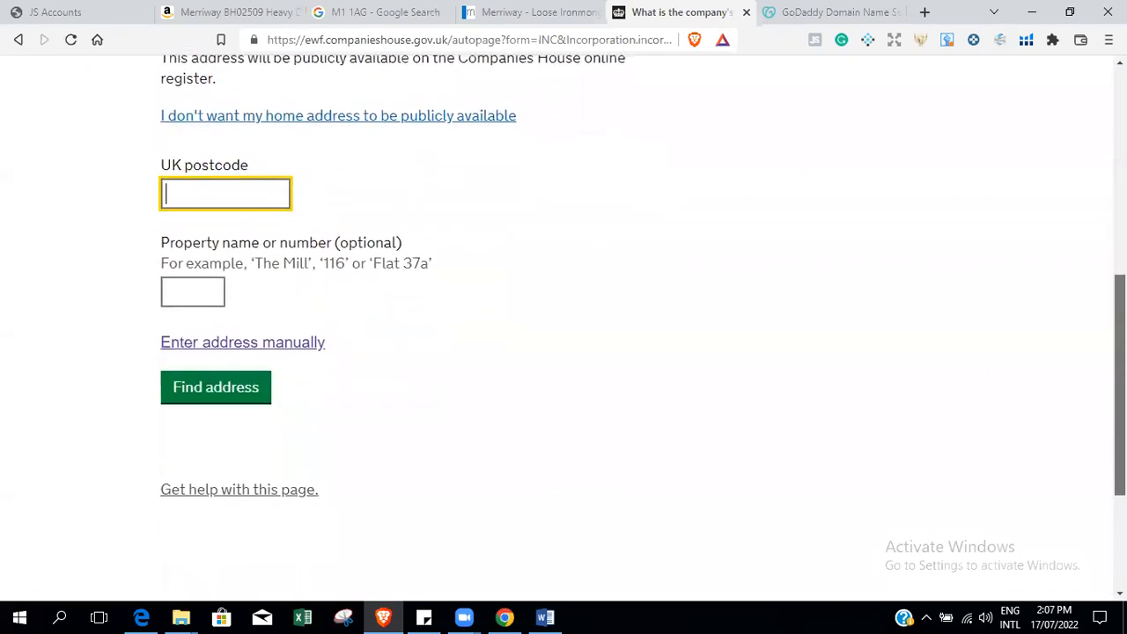
scroll(1120, 352, up, 1)
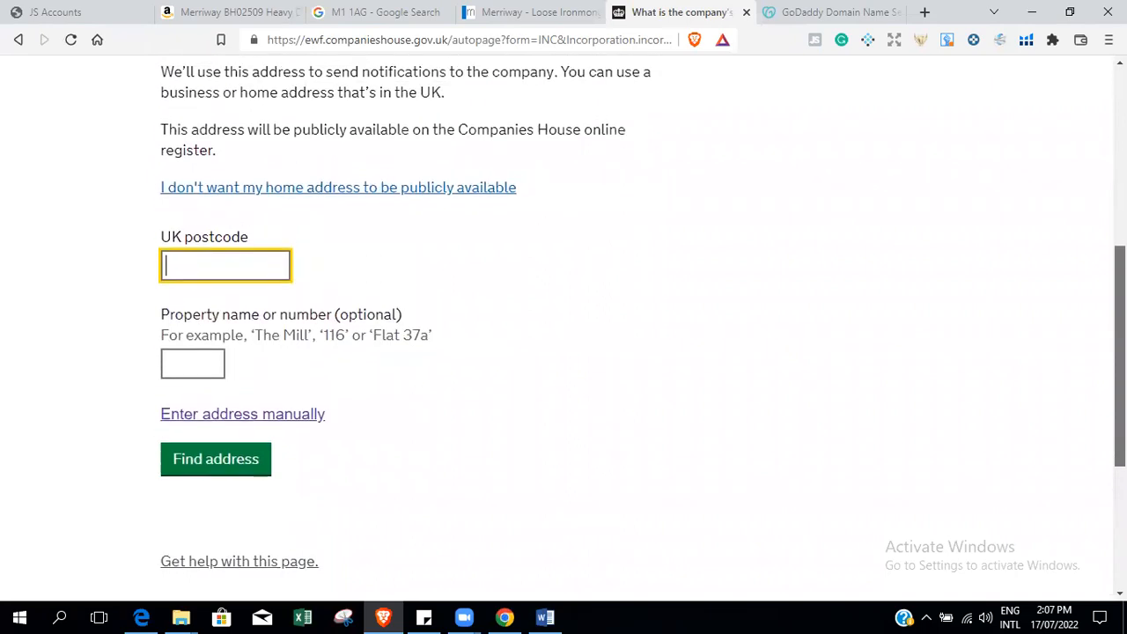
scroll(1120, 352, down, 1)
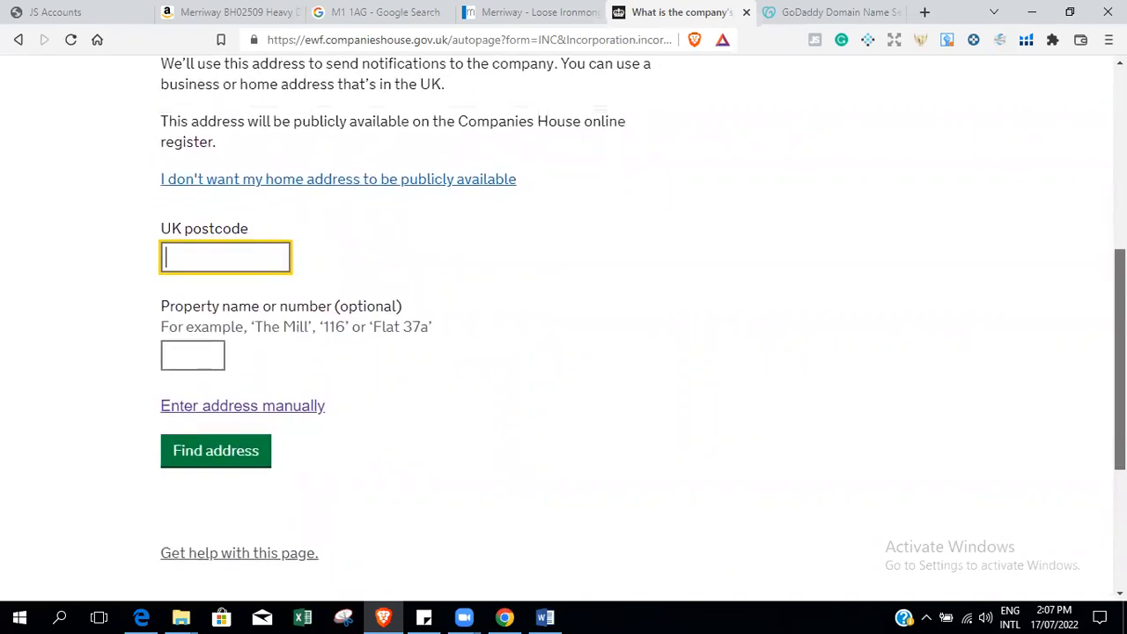
scroll(423, 302, up, 1)
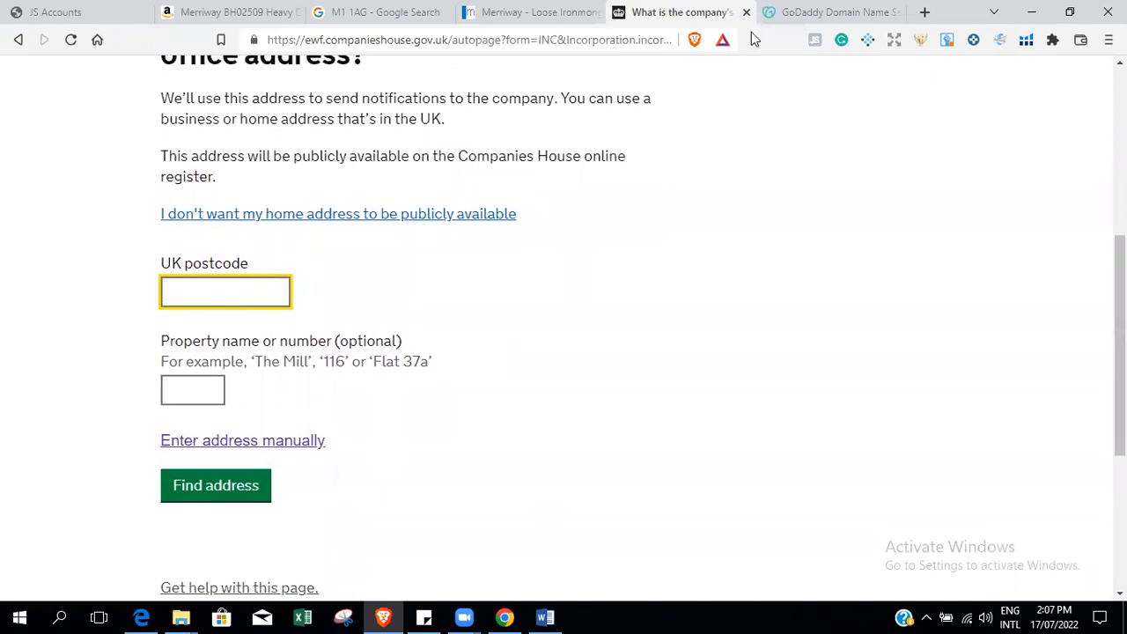
Load amazon.co.uk in a new tab, then return to the Companies House form tab
click(923, 12)
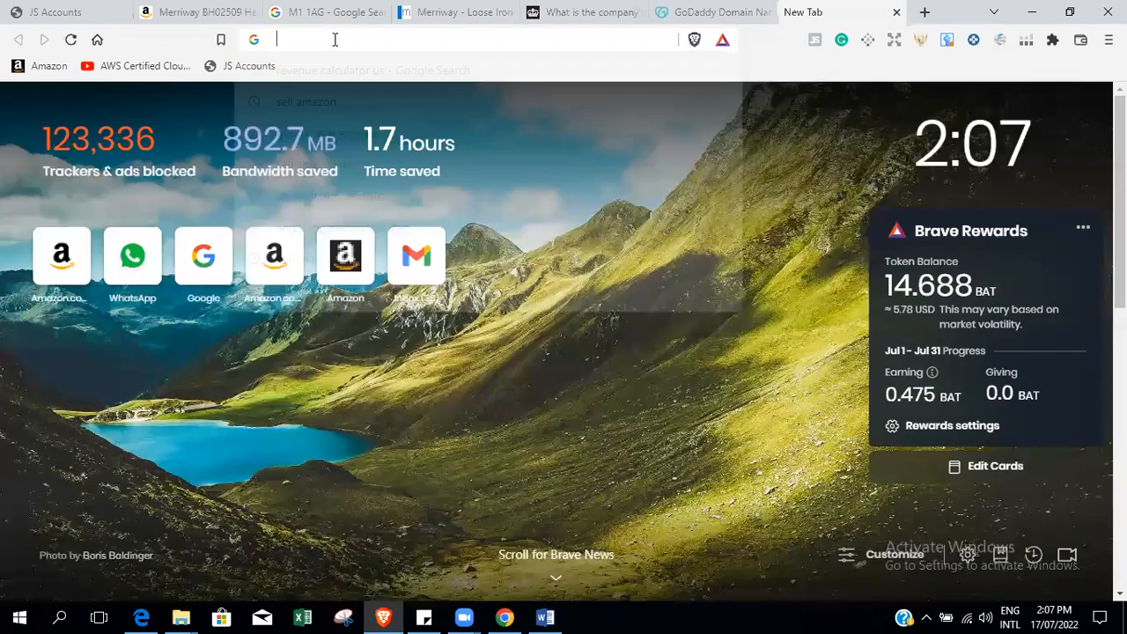
click(335, 39)
text(amazon.com)
key(Return)
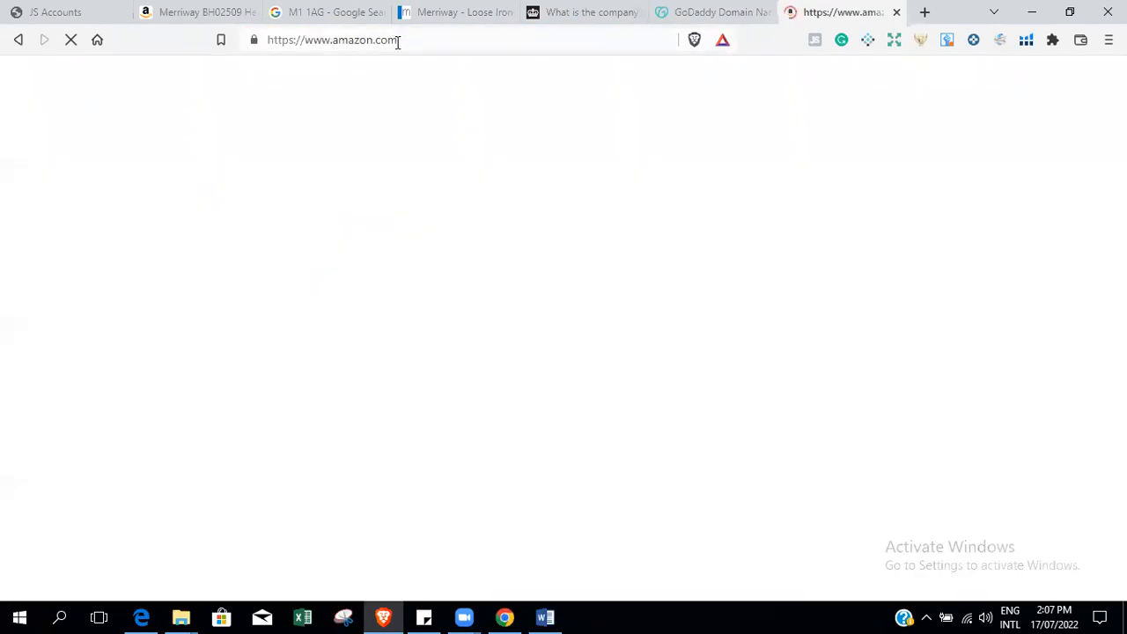
click(397, 39)
text(amazon)
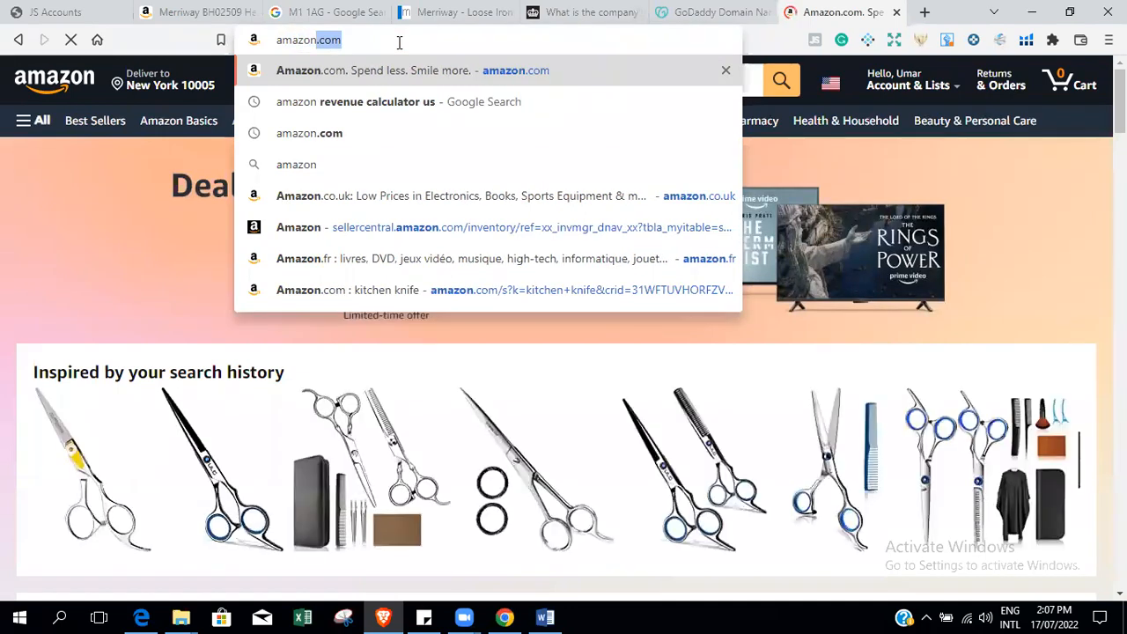
text(.co.uk)
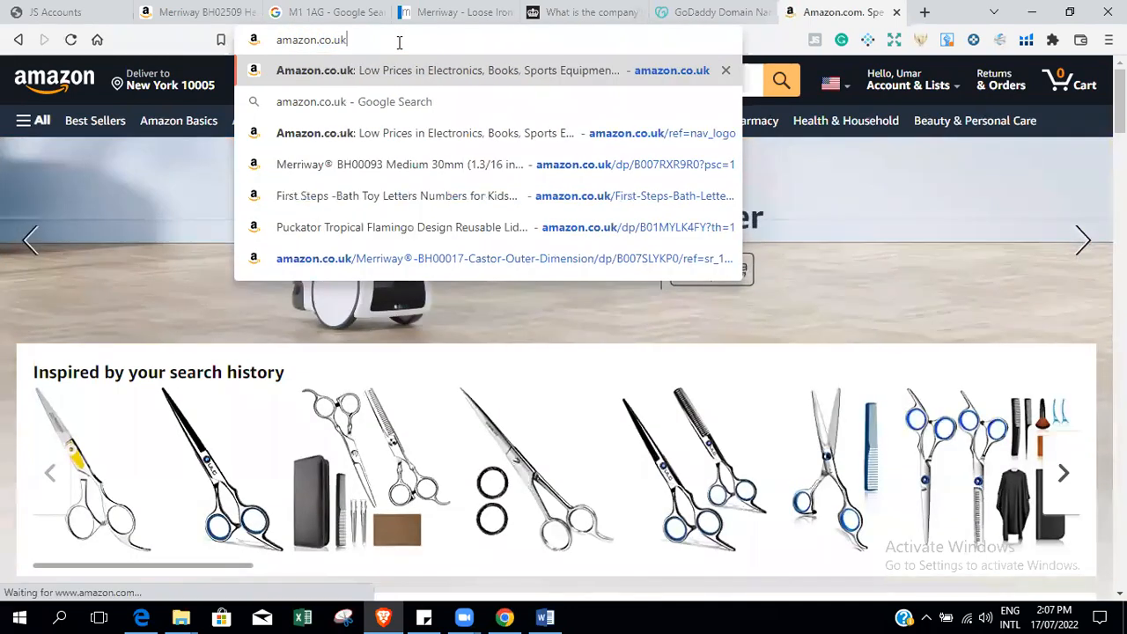
key(Return)
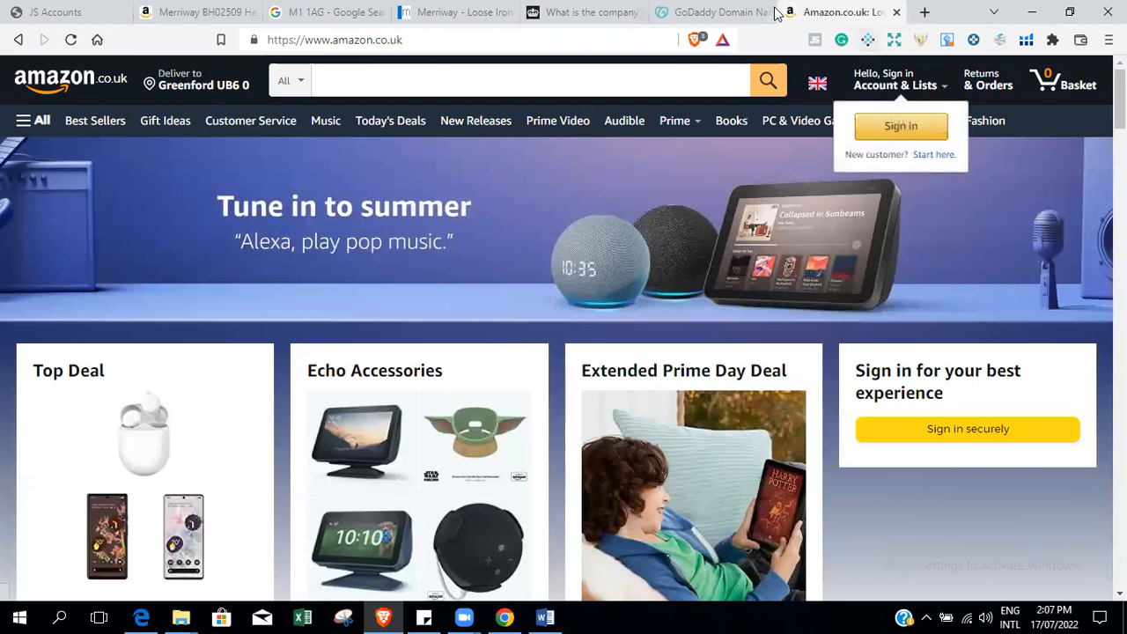
click(714, 11)
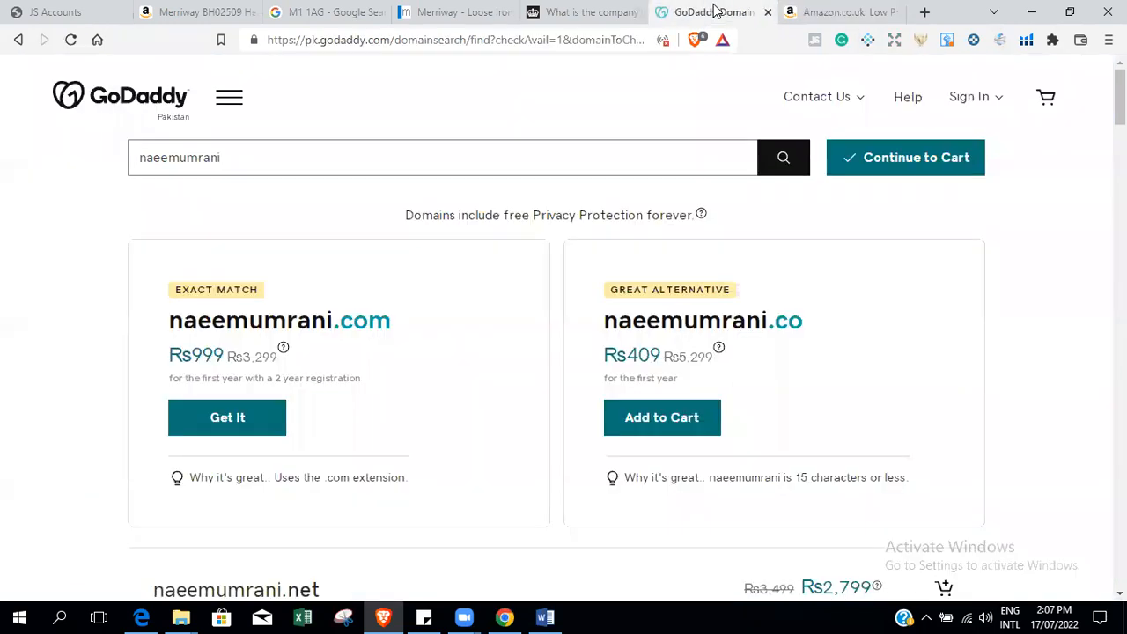
click(601, 8)
Enter the saved postcode UB60AA and look up its addresses
click(229, 287)
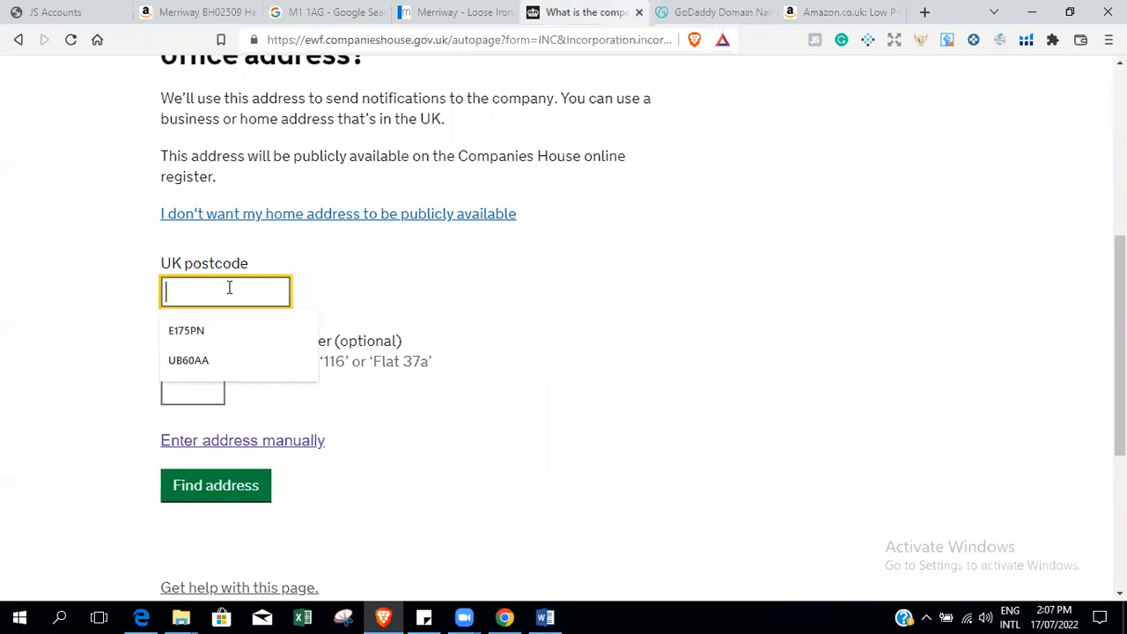
text(ub60aa)
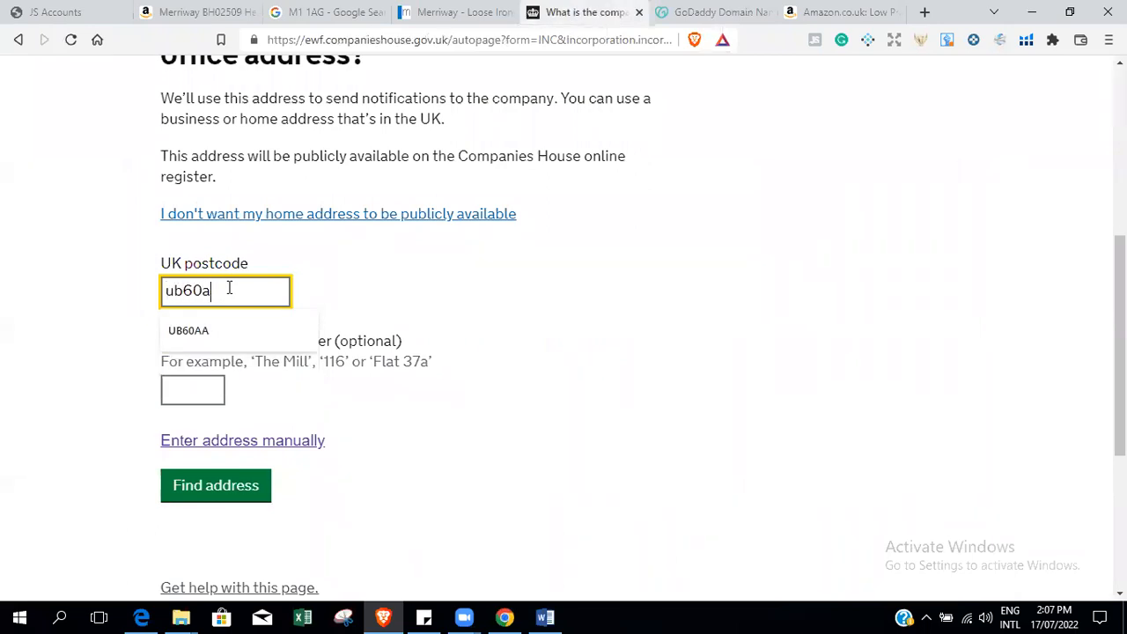
click(228, 324)
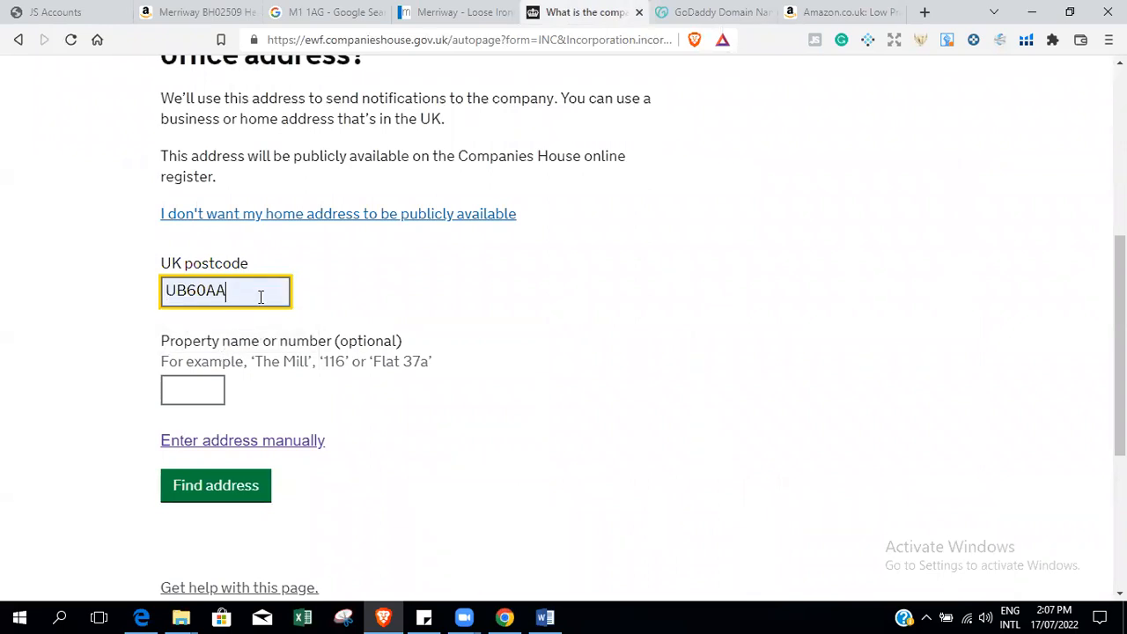
key(Return)
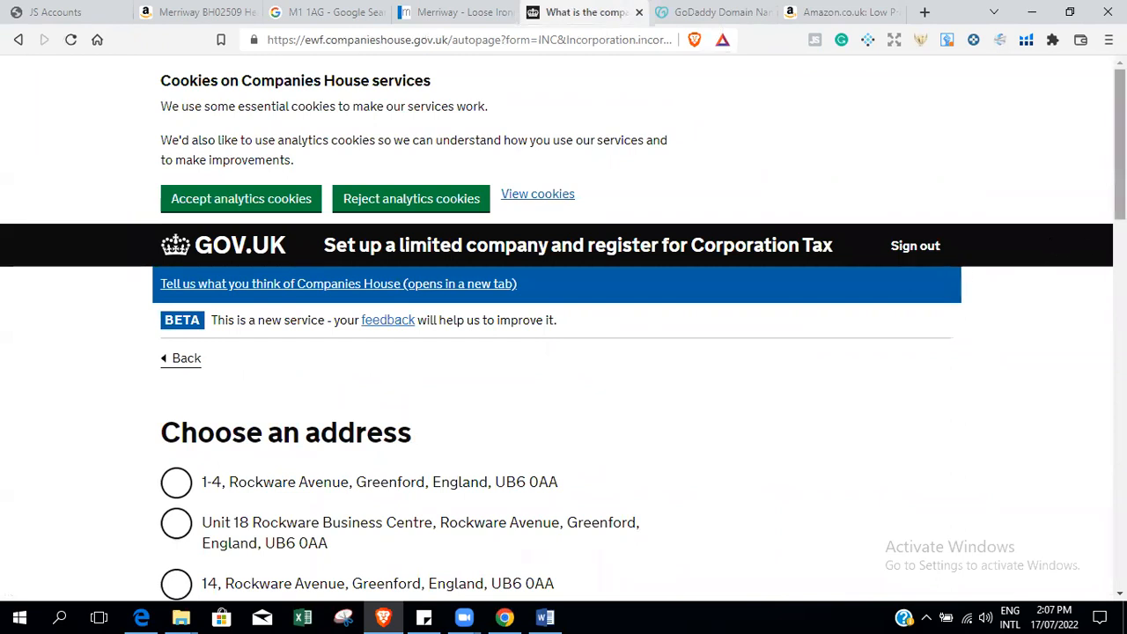
scroll(563, 326, down, 8)
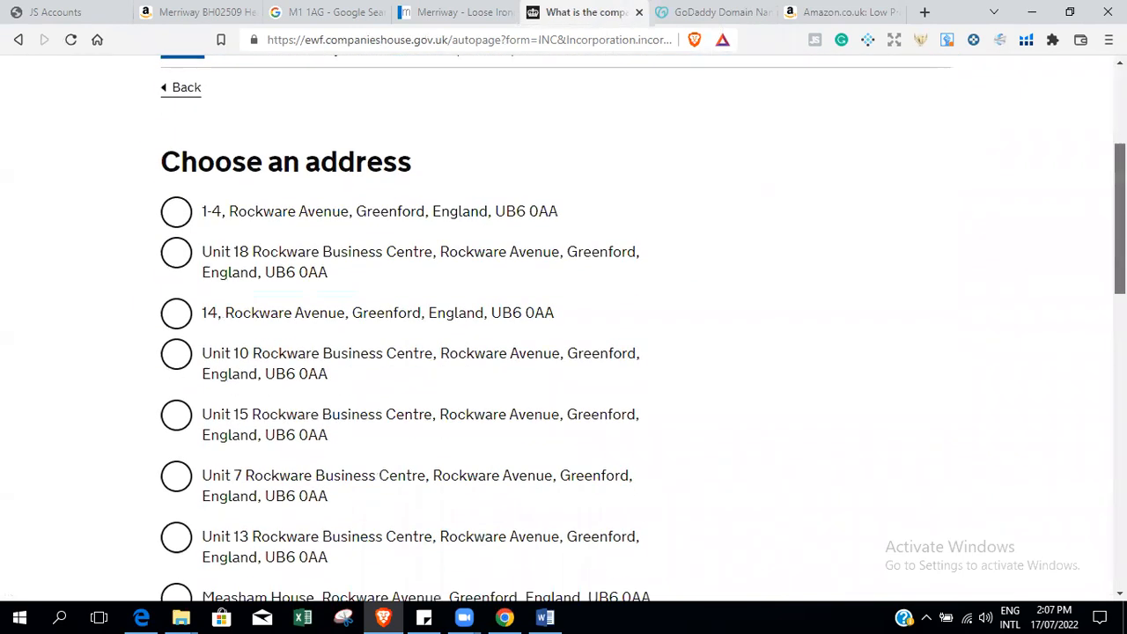
scroll(563, 326, down, 4)
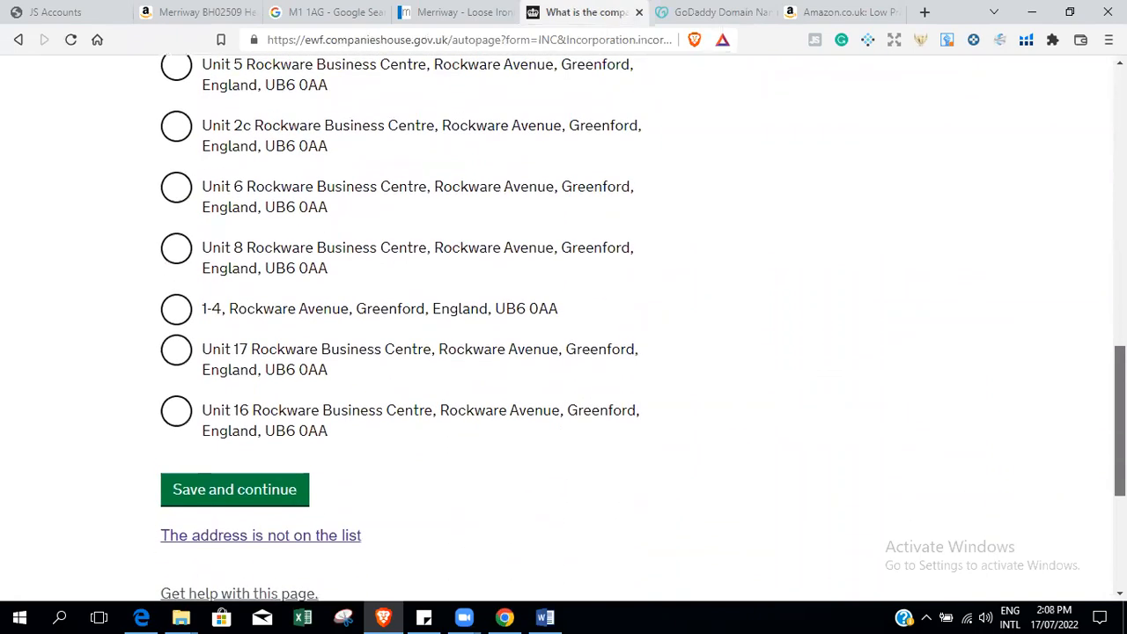
scroll(564, 325, down, 2)
scroll(563, 326, up, 12)
scroll(563, 326, down, 1)
scroll(564, 326, down, 1)
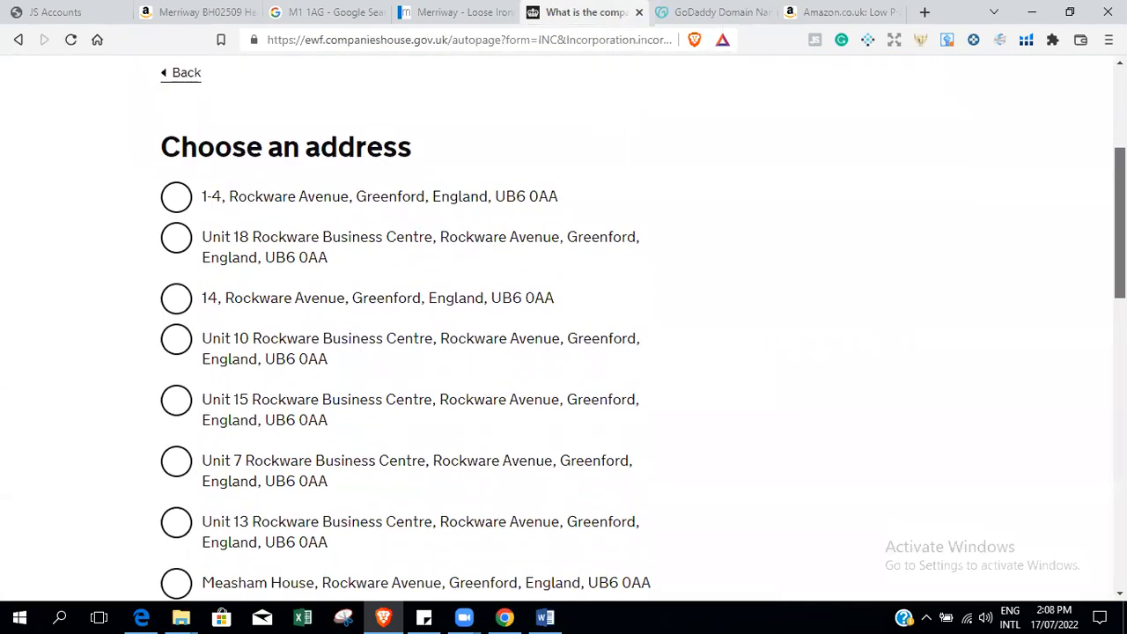
scroll(513, 229, down, 1)
scroll(513, 229, up, 1)
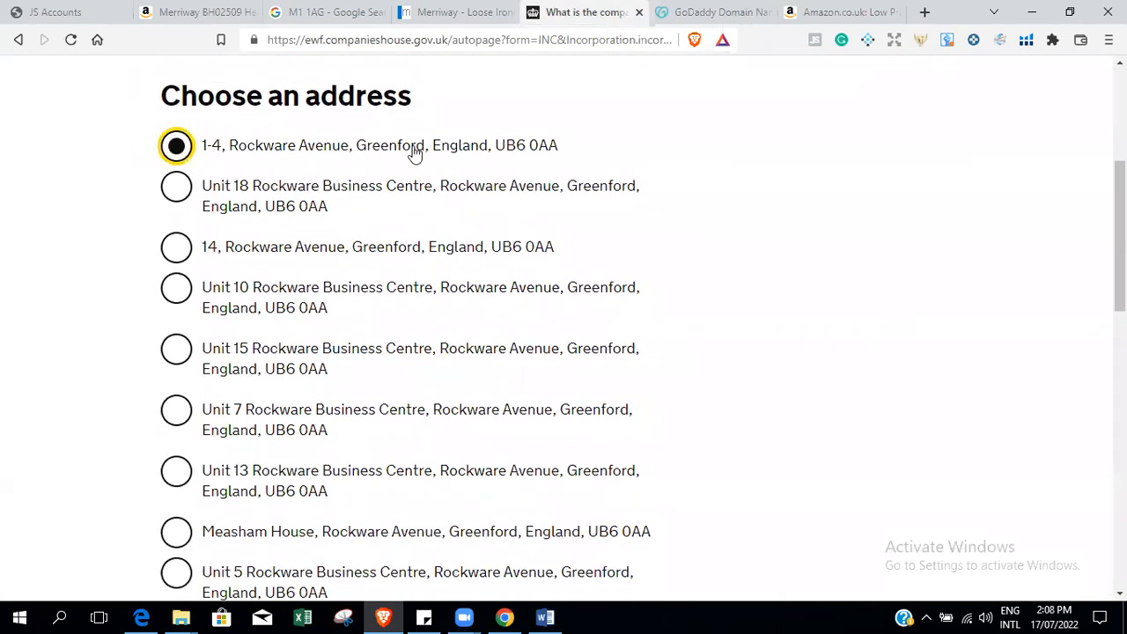
scroll(413, 151, down, 6)
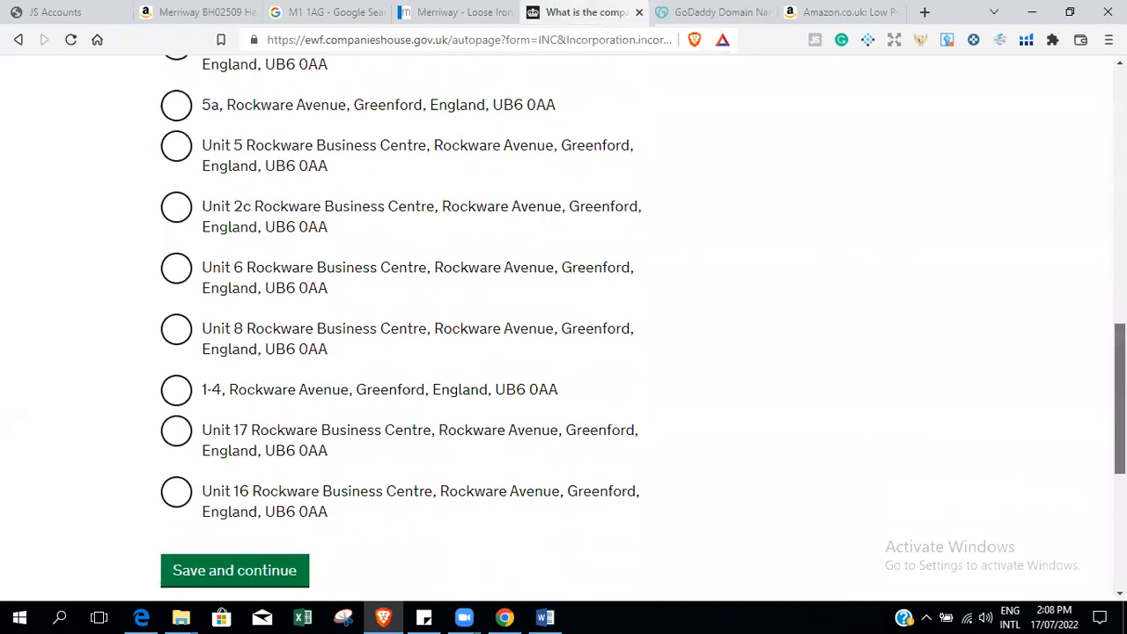
scroll(563, 326, down, 1)
scroll(564, 325, up, 10)
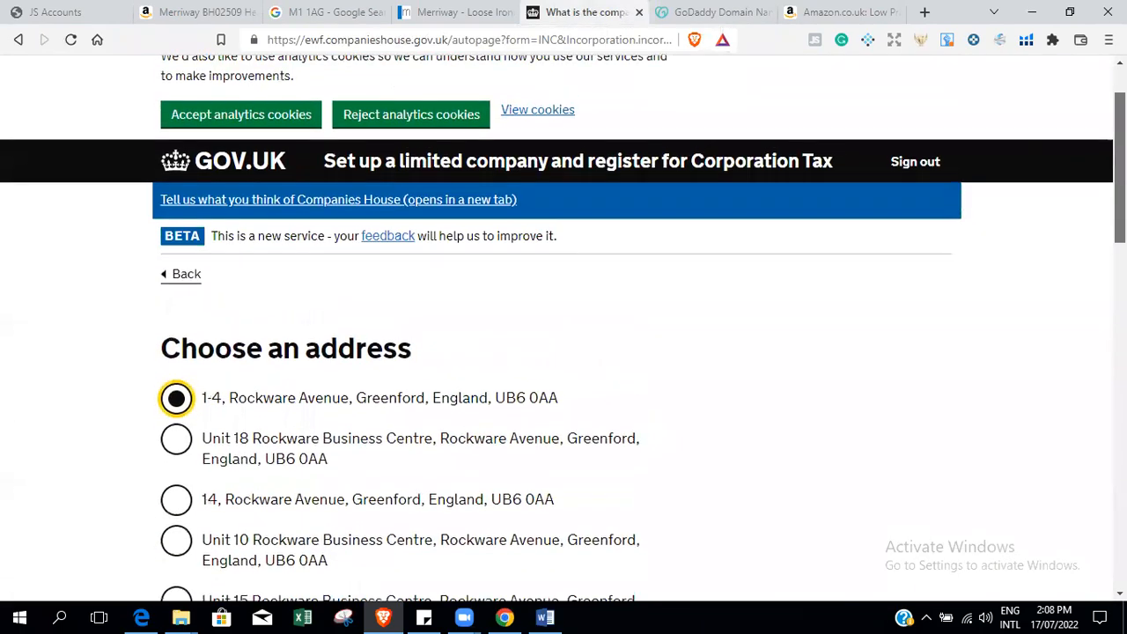
scroll(563, 325, down, 7)
scroll(414, 352, down, 3)
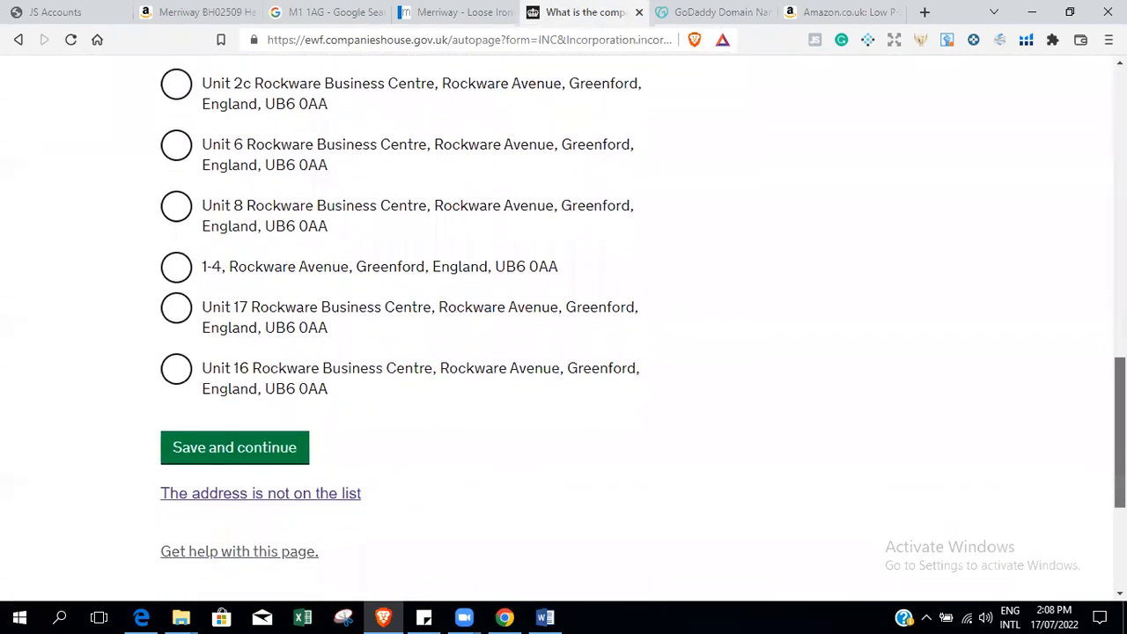
click(254, 489)
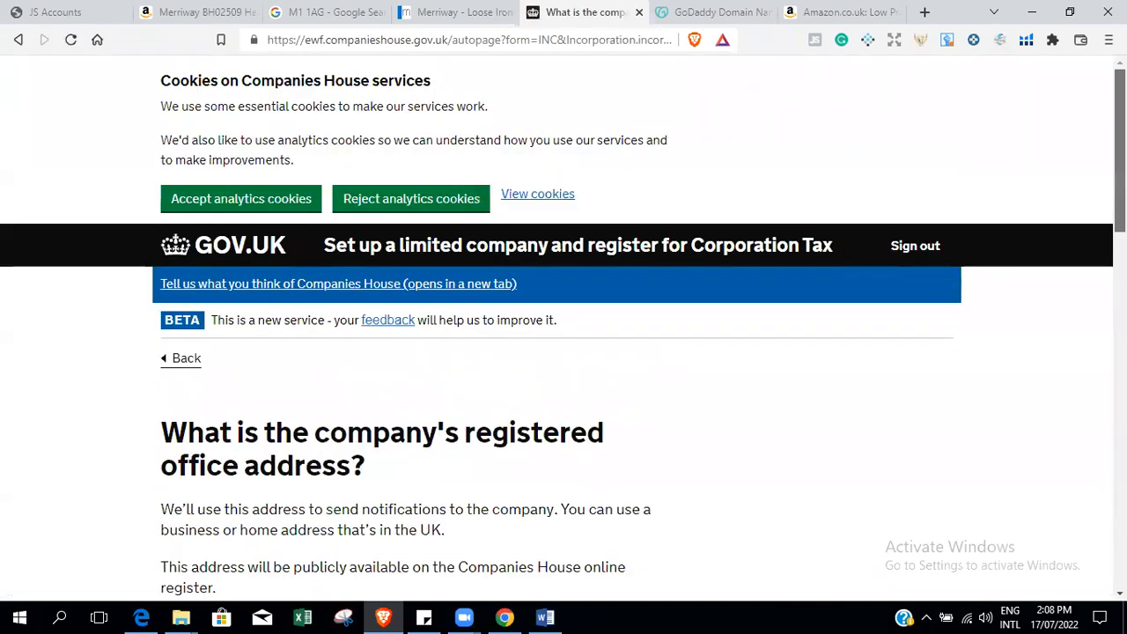
scroll(564, 325, down, 6)
Look over the manual address fields, then go Back to the postcode lookup page
scroll(563, 326, up, 4)
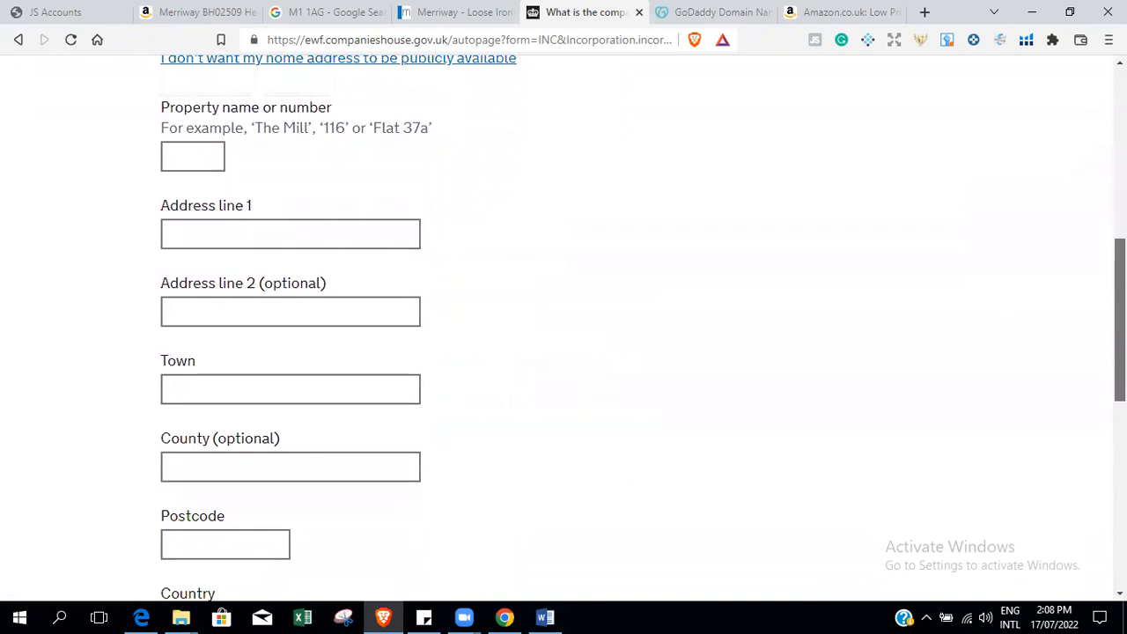
scroll(563, 326, down, 5)
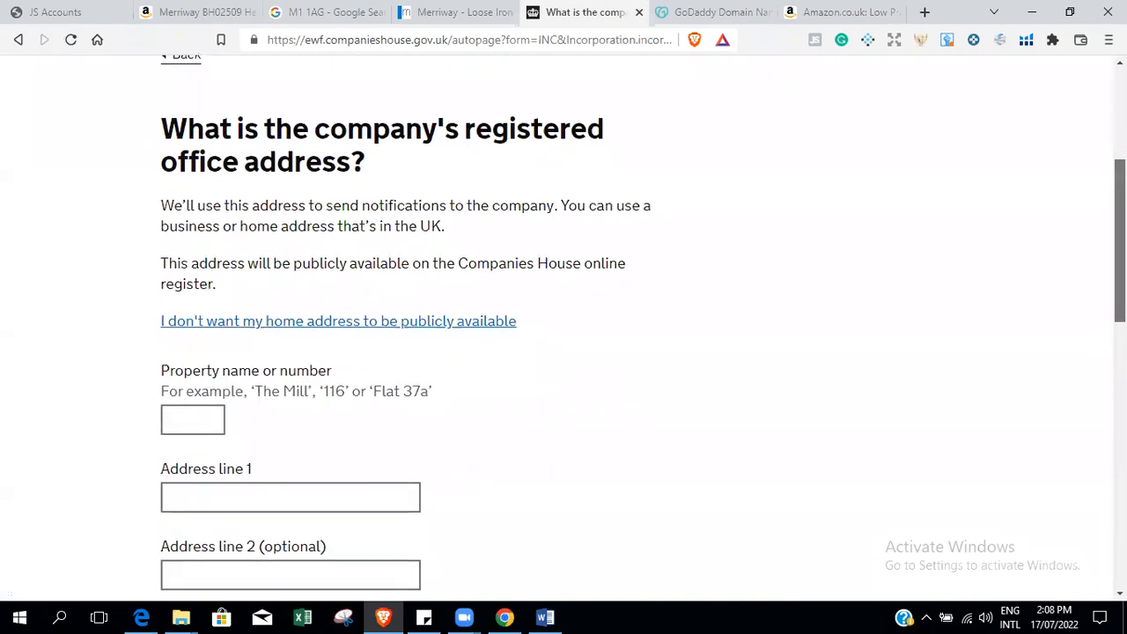
scroll(563, 326, down, 3)
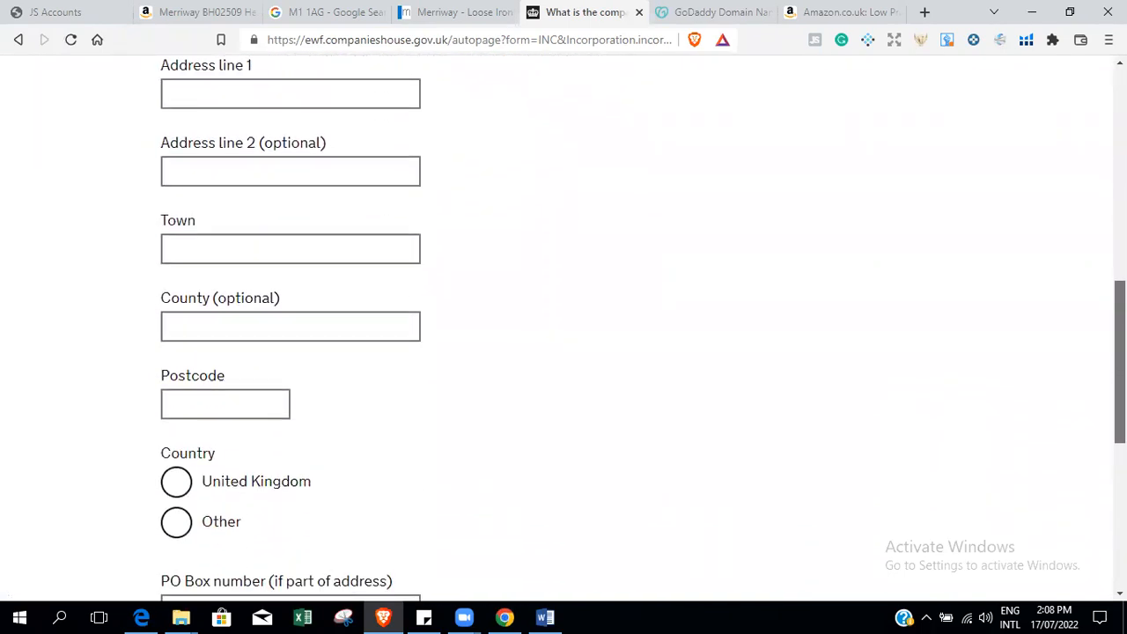
scroll(563, 326, up, 8)
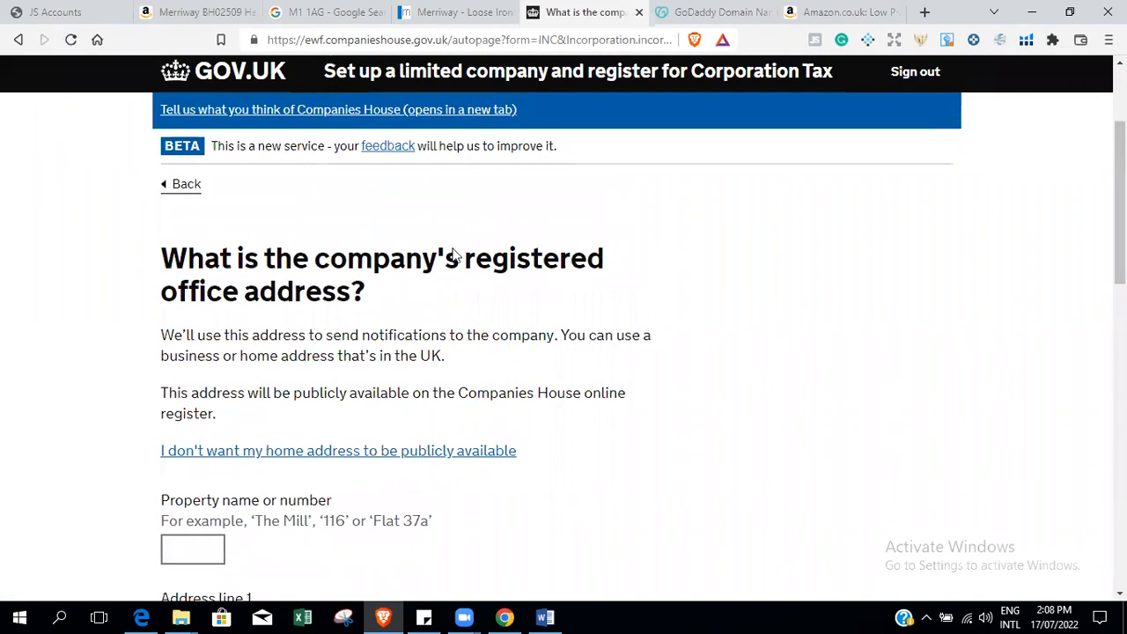
click(188, 184)
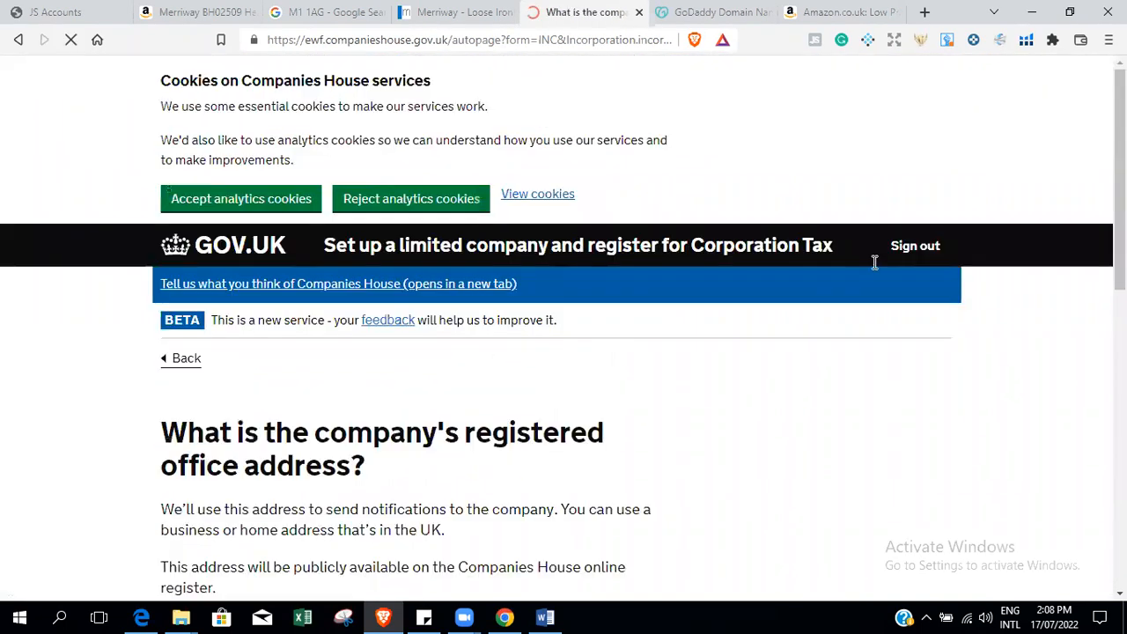
scroll(183, 270, down, 5)
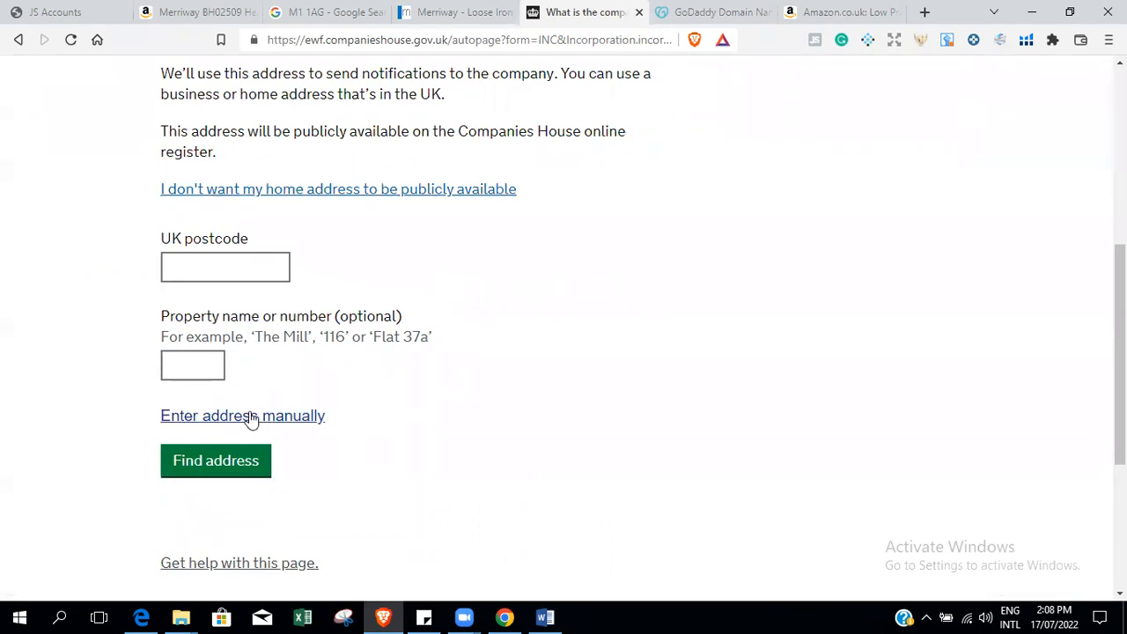
click(241, 260)
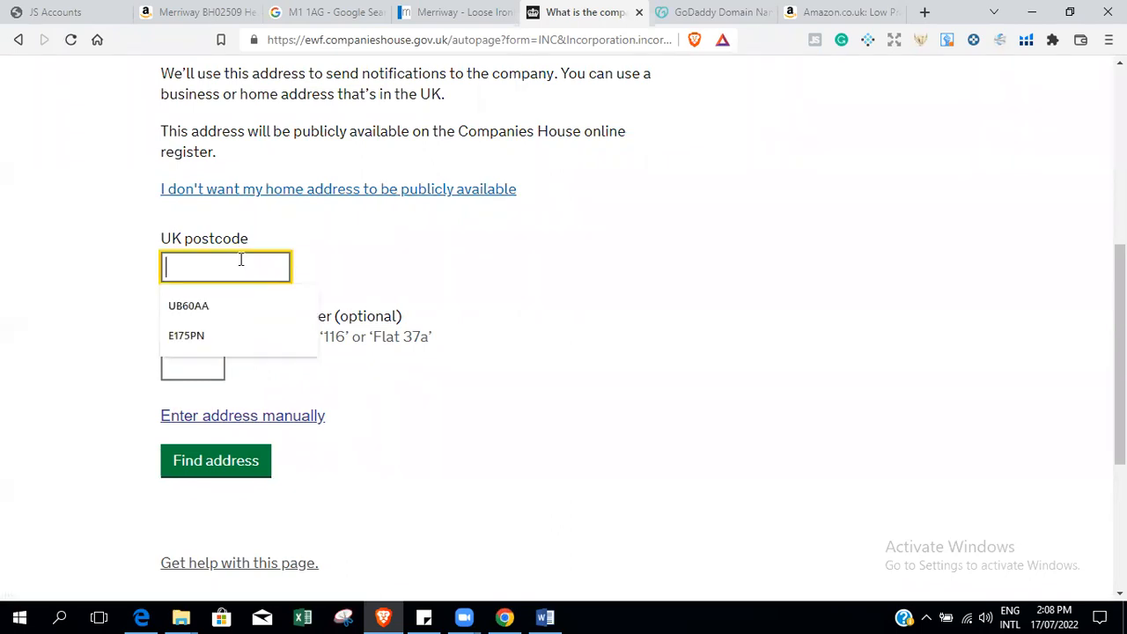
click(231, 305)
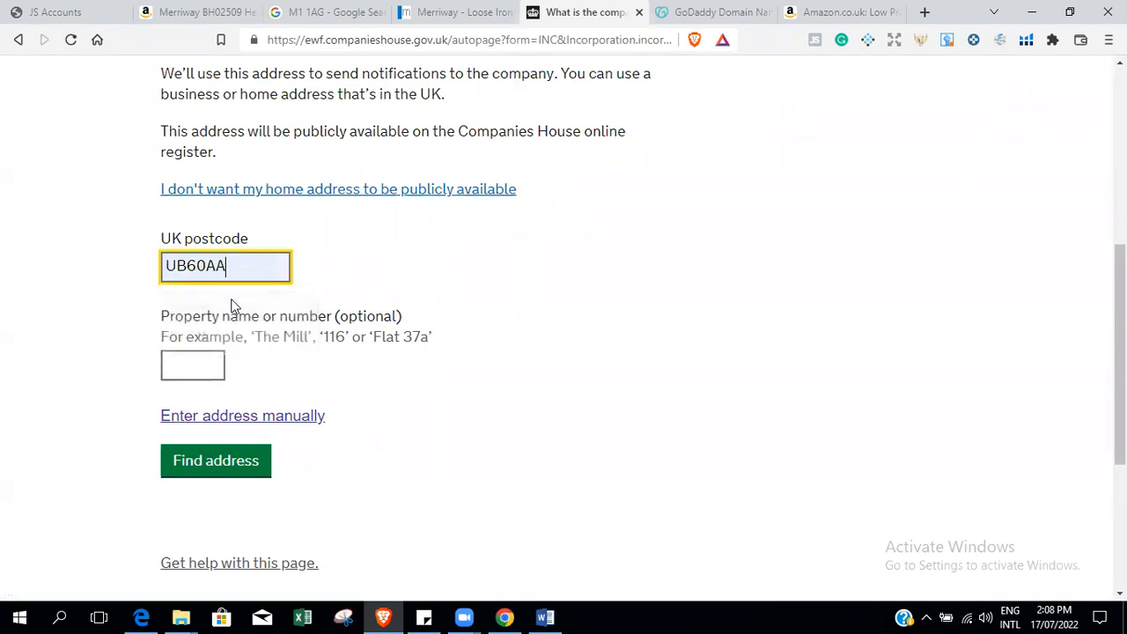
click(236, 473)
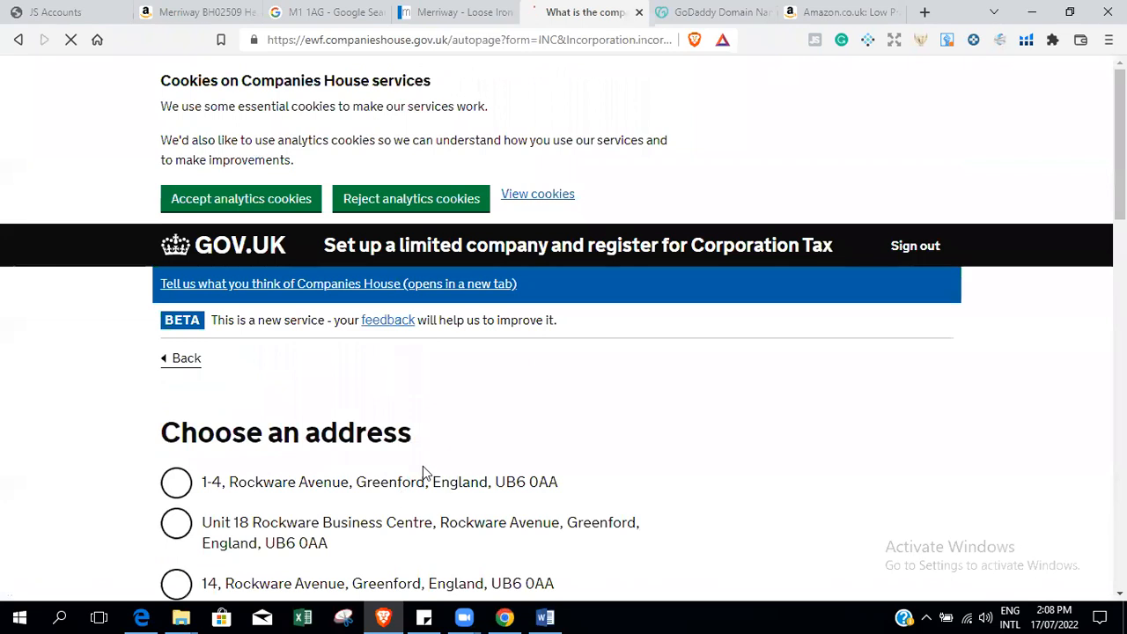
click(176, 484)
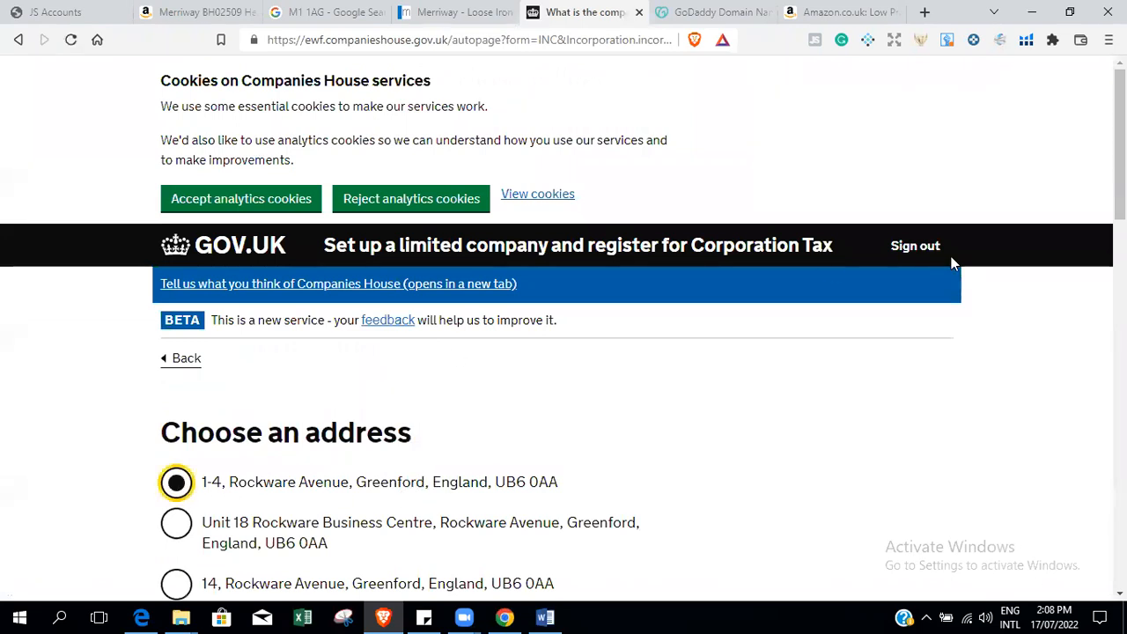
drag(1119, 145, 1120, 411)
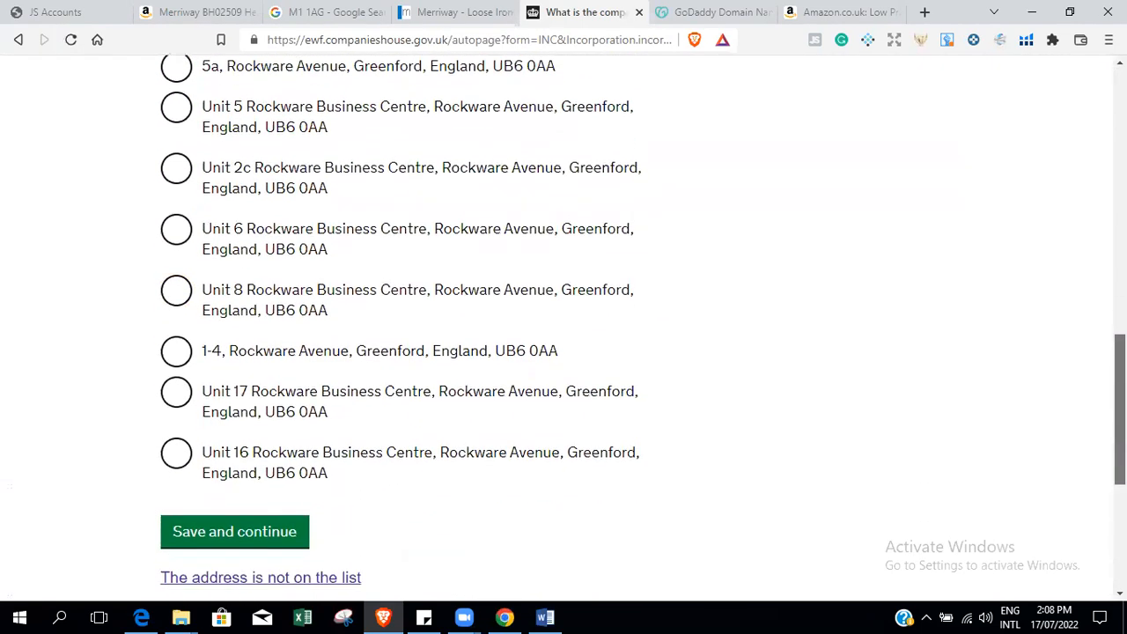
click(219, 535)
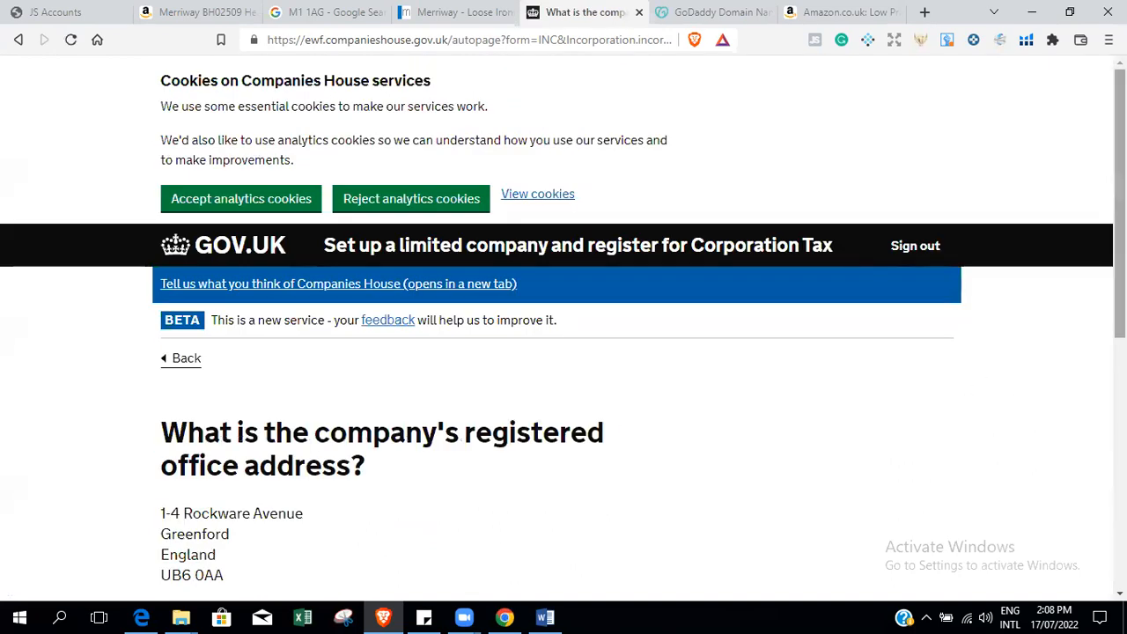
scroll(397, 228, down, 2)
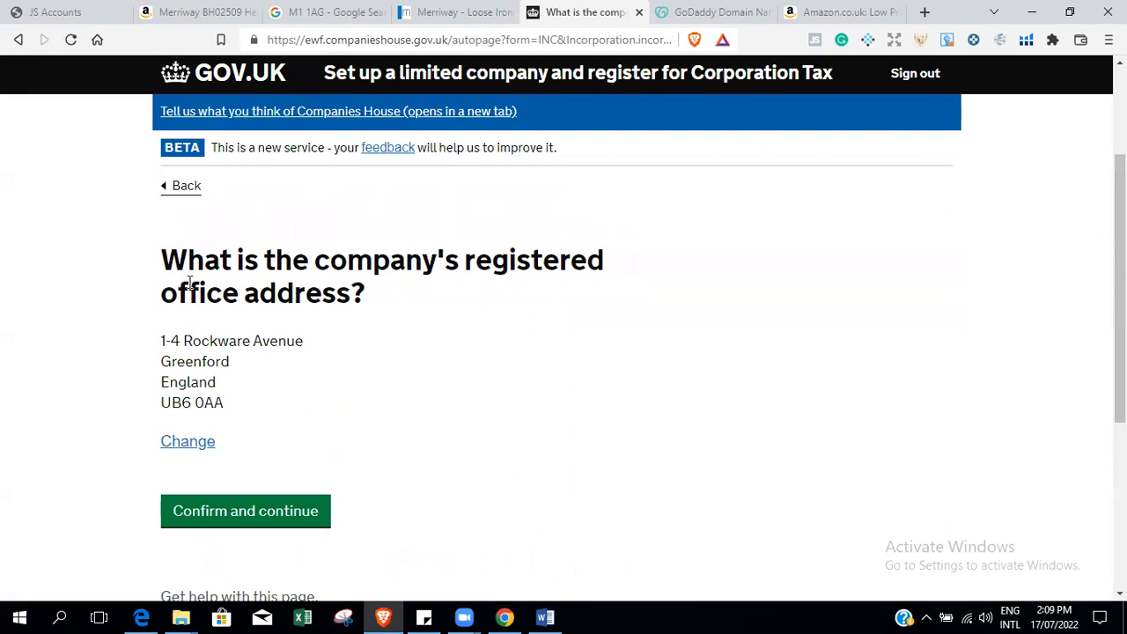
drag(170, 274, 340, 340)
click(260, 388)
drag(155, 404, 224, 404)
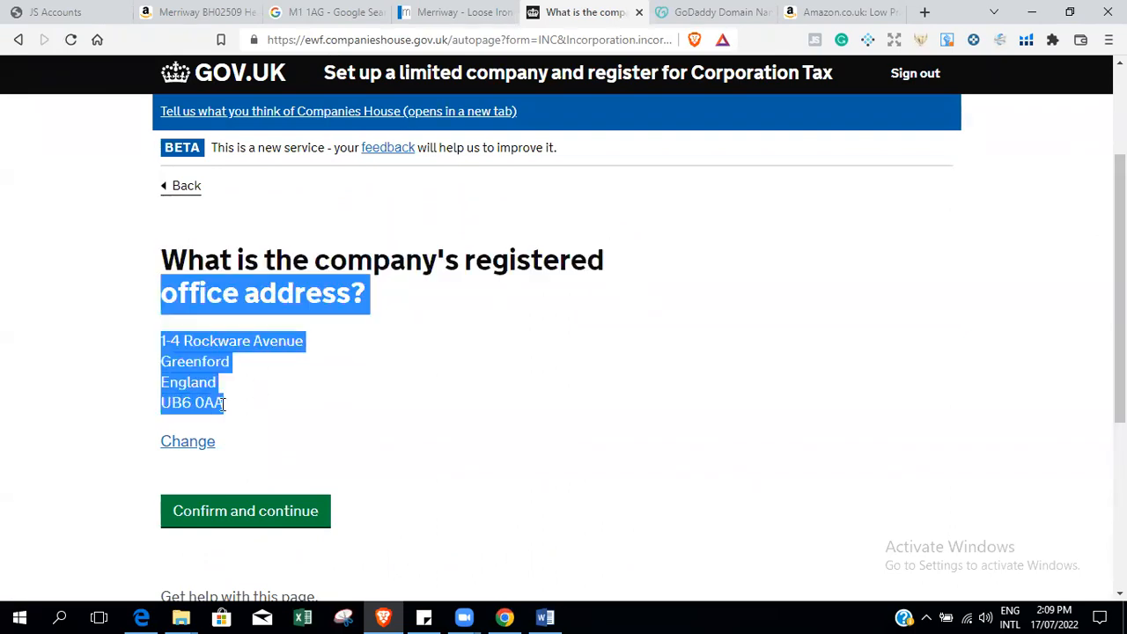
click(320, 371)
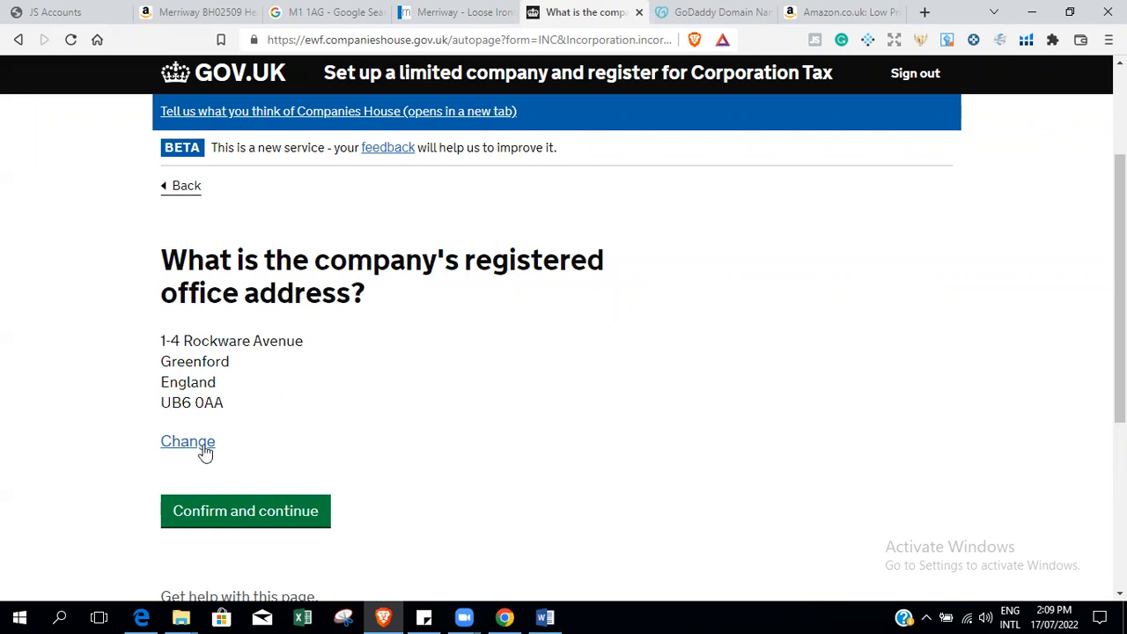
Confirm the Rockware Avenue office address and pick England and Wales as registration location
click(243, 510)
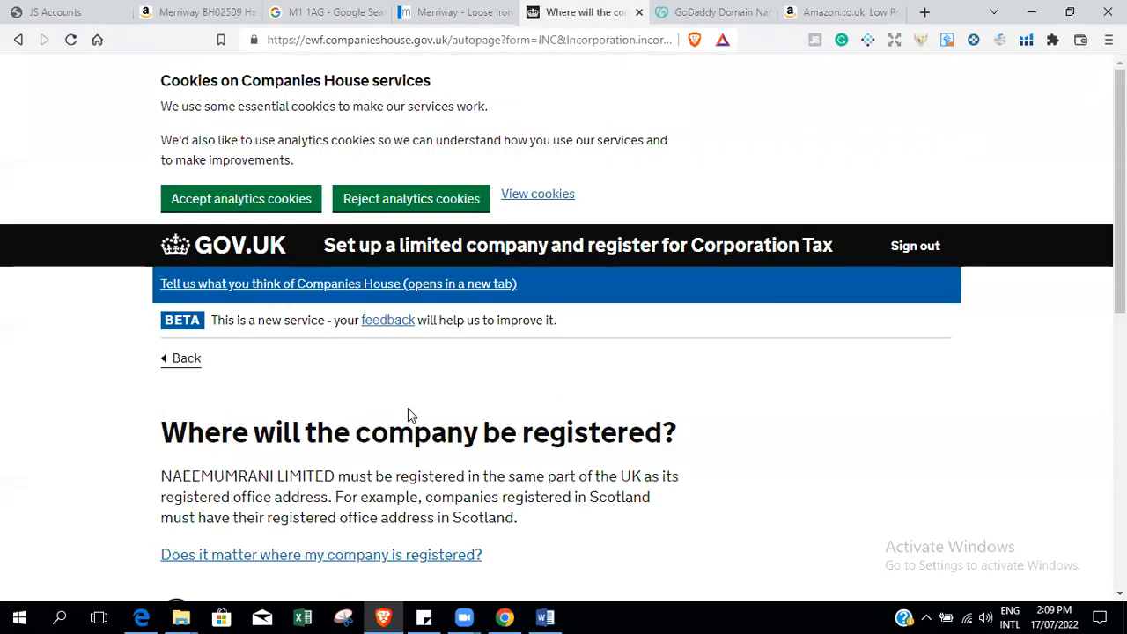
scroll(563, 352, down, 4)
scroll(563, 352, up, 1)
scroll(563, 352, up, 1)
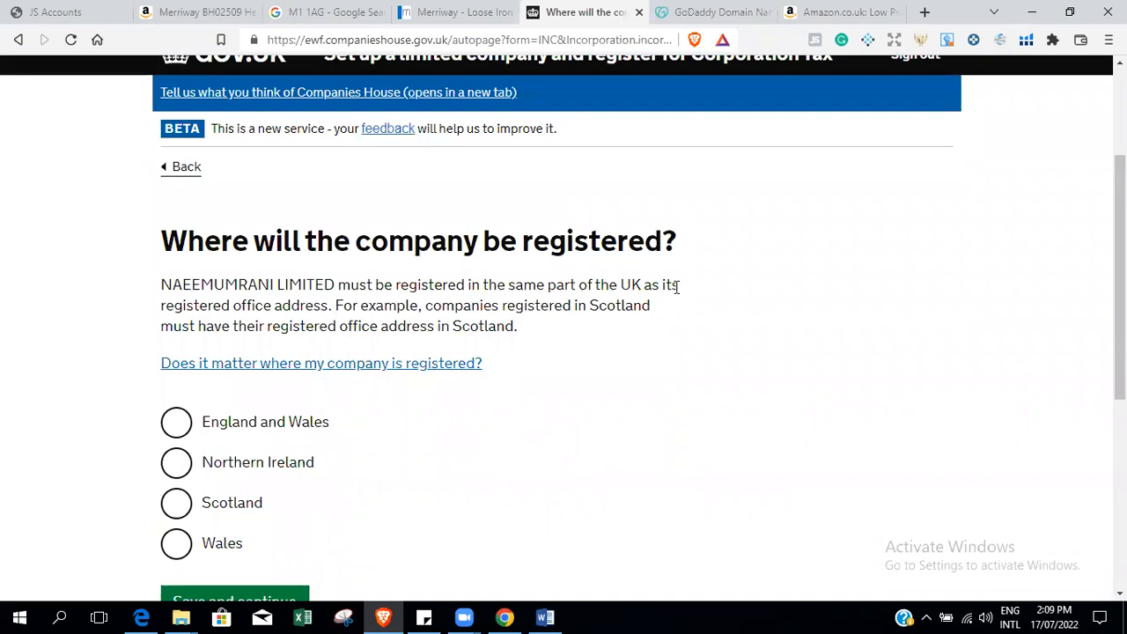
scroll(1119, 308, down, 2)
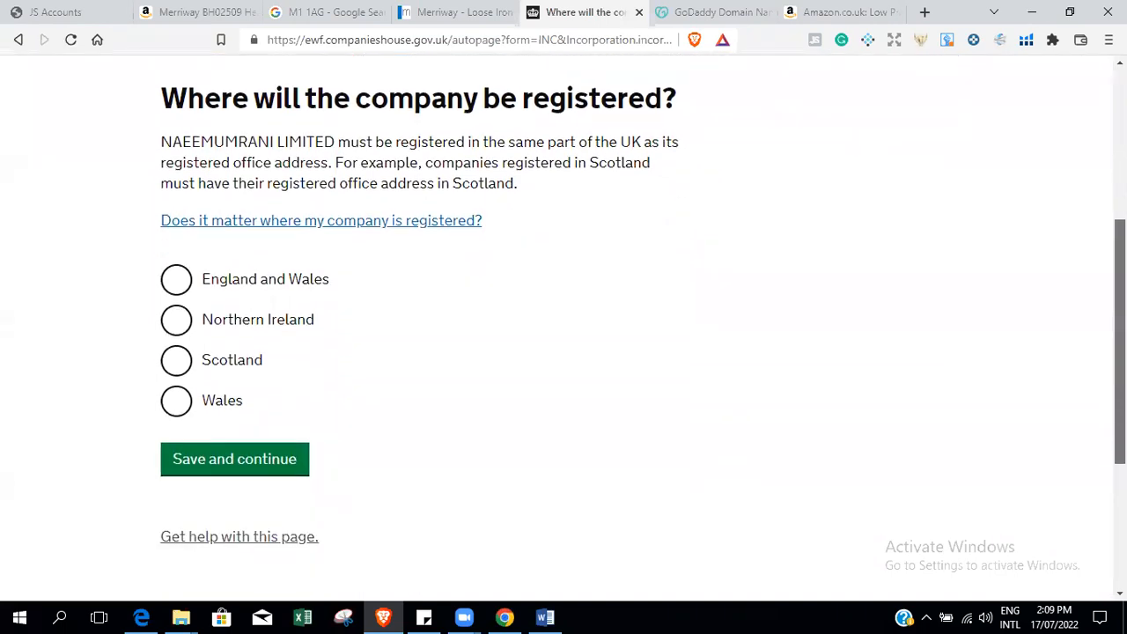
drag(1120, 342, 1120, 336)
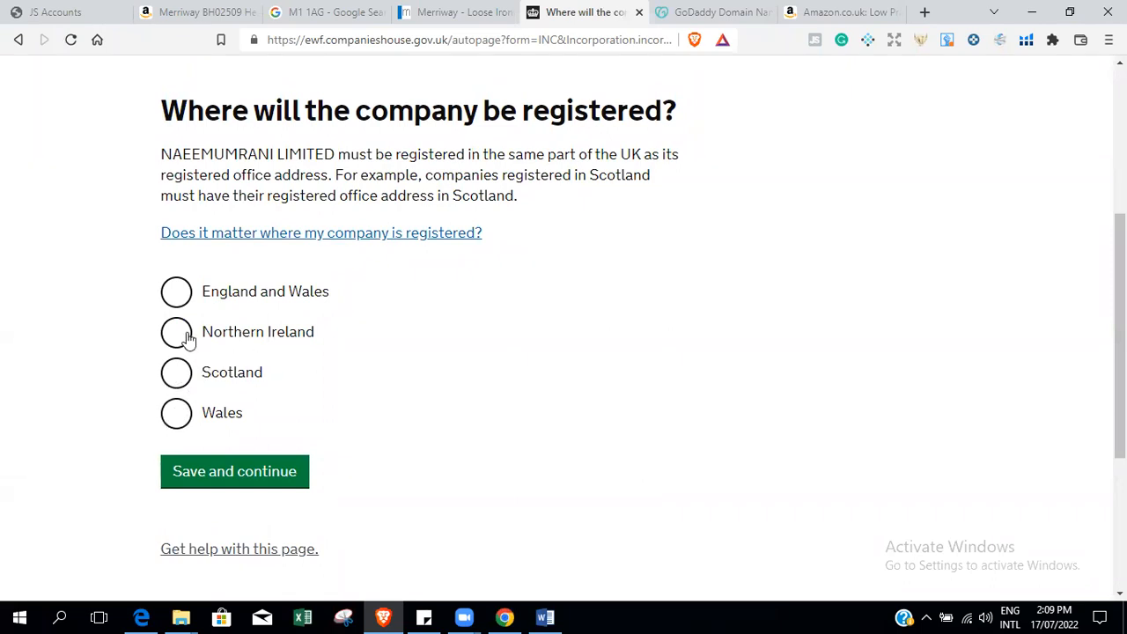
click(176, 292)
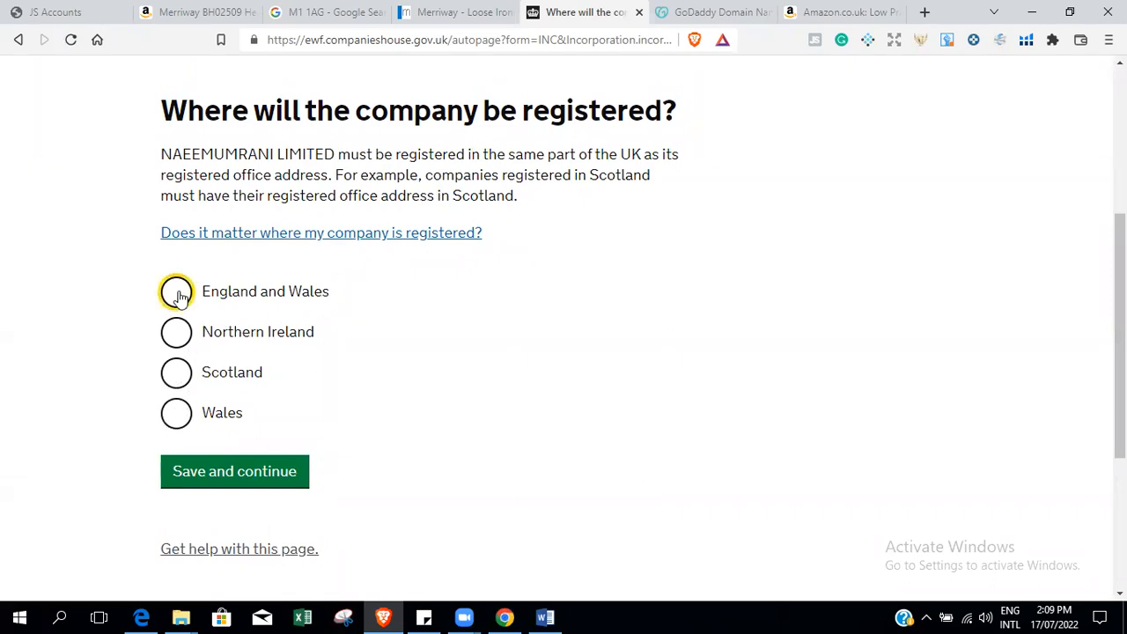
click(286, 480)
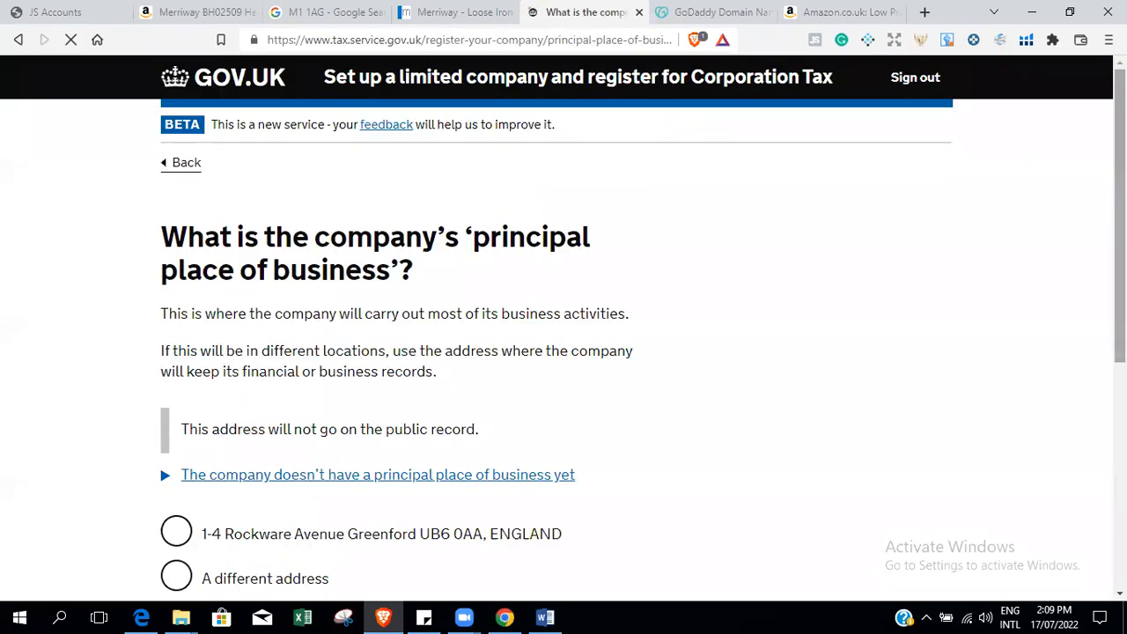
Save the listed Rockware Avenue address as the principal place of business
scroll(564, 326, down, 2)
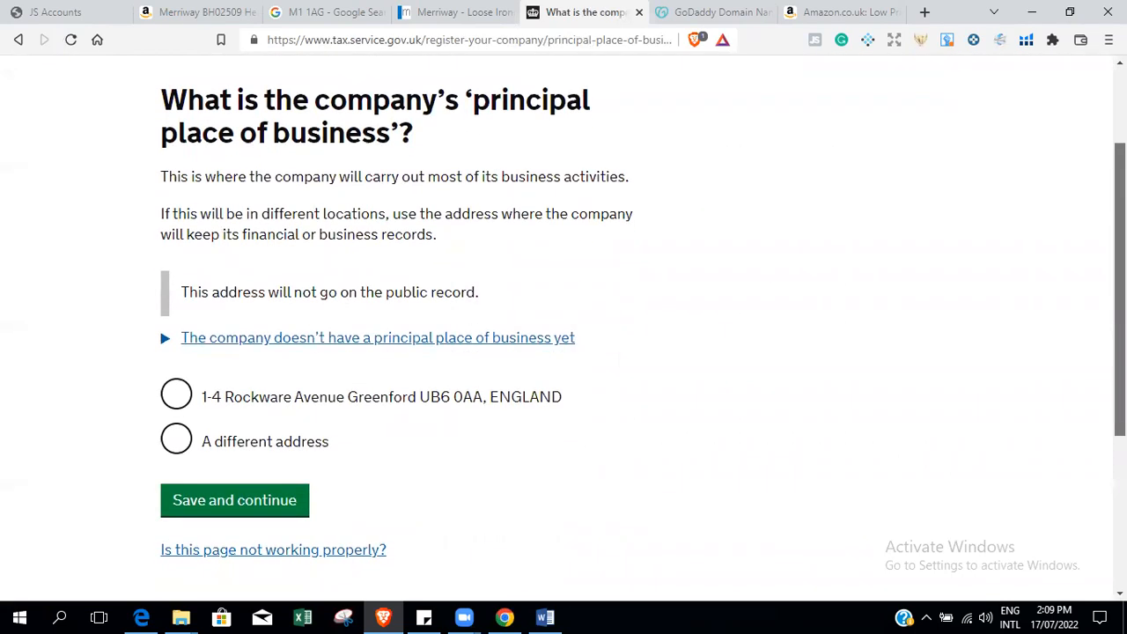
scroll(564, 326, up, 1)
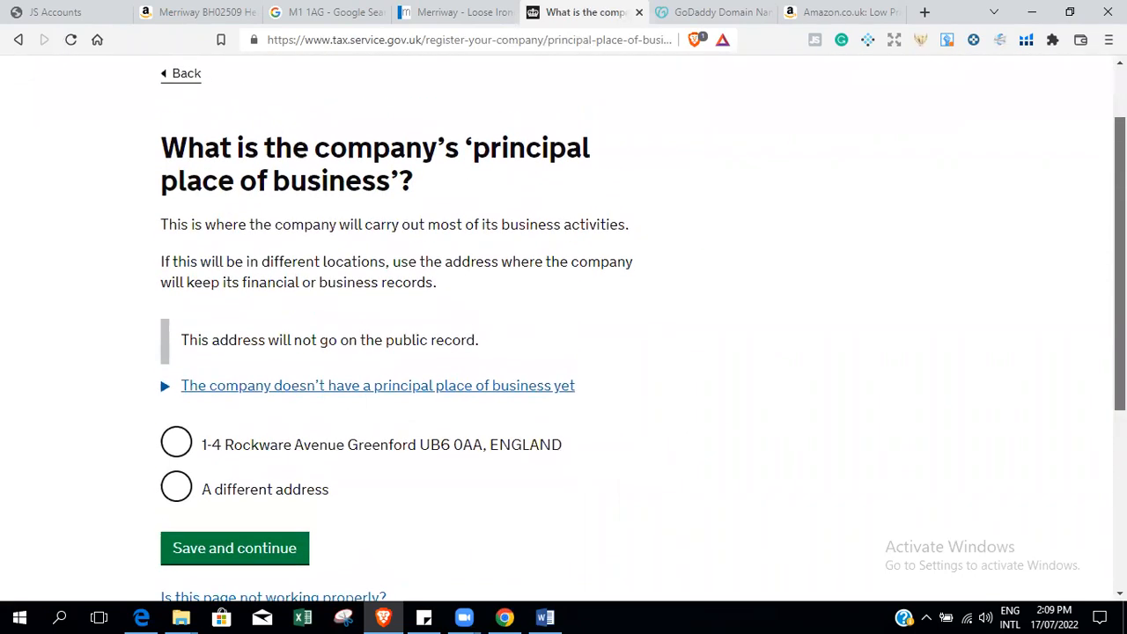
scroll(563, 326, up, 2)
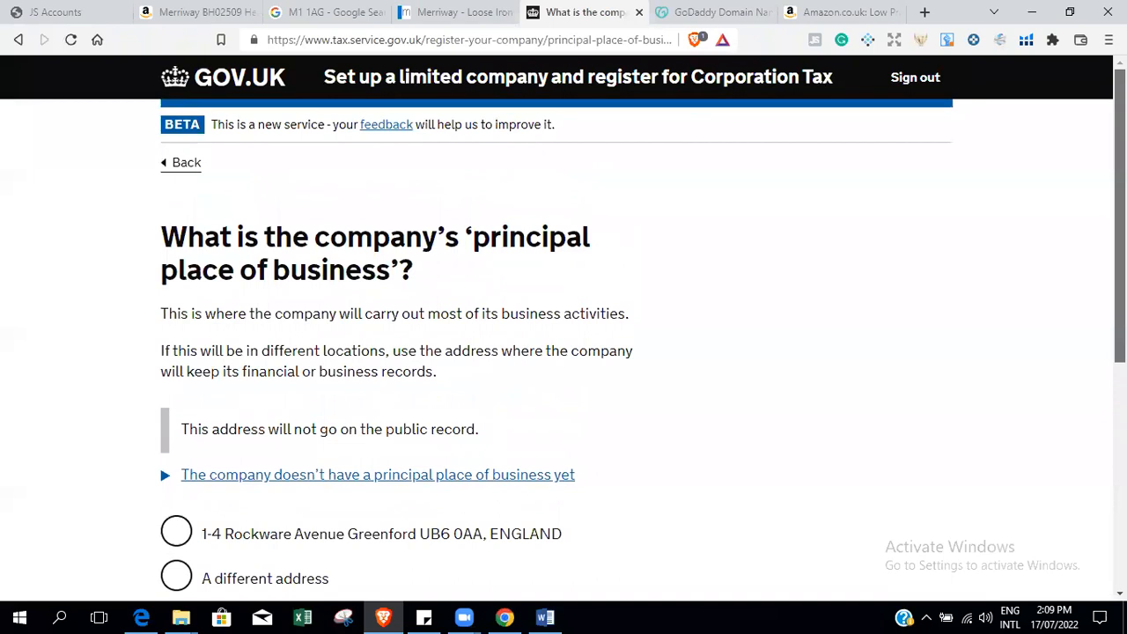
scroll(563, 326, down, 3)
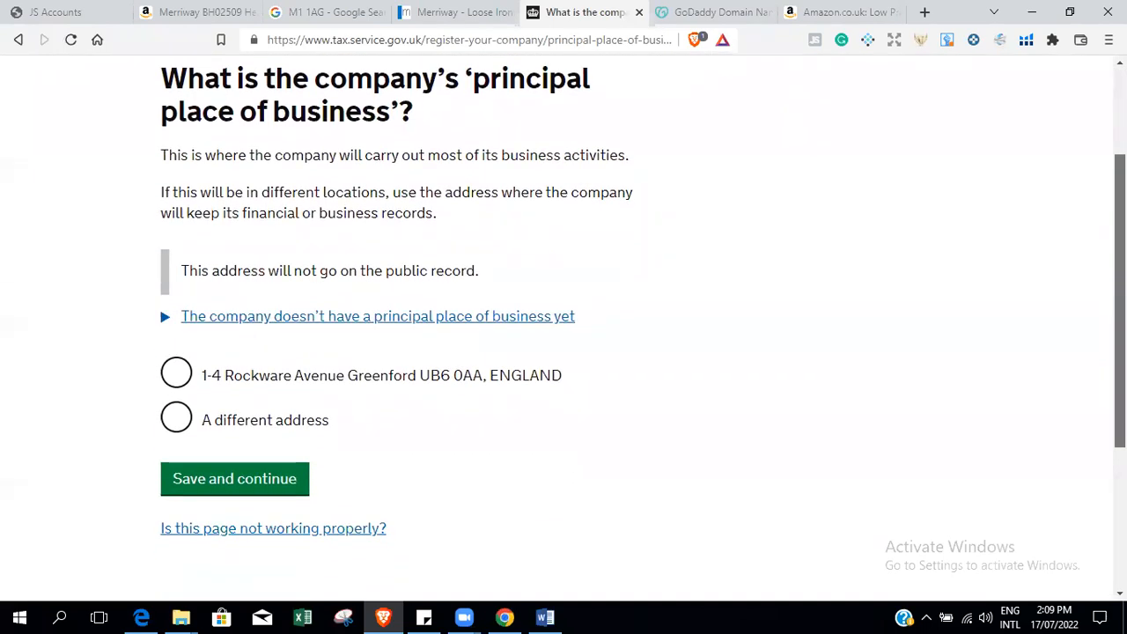
scroll(563, 326, up, 1)
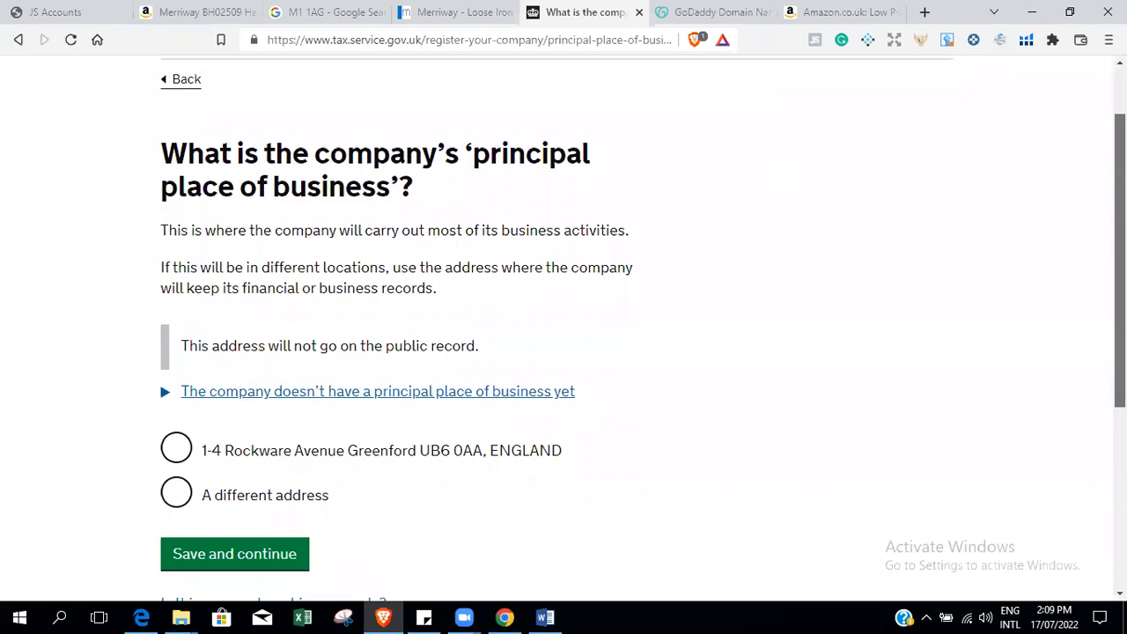
scroll(563, 326, up, 1)
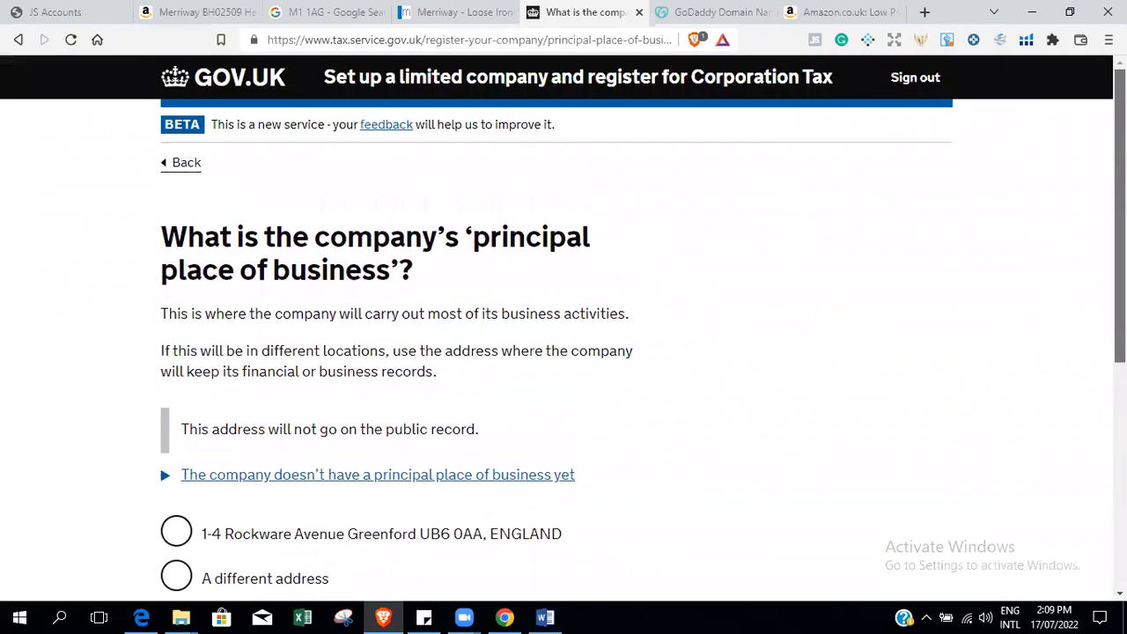
scroll(564, 325, down, 2)
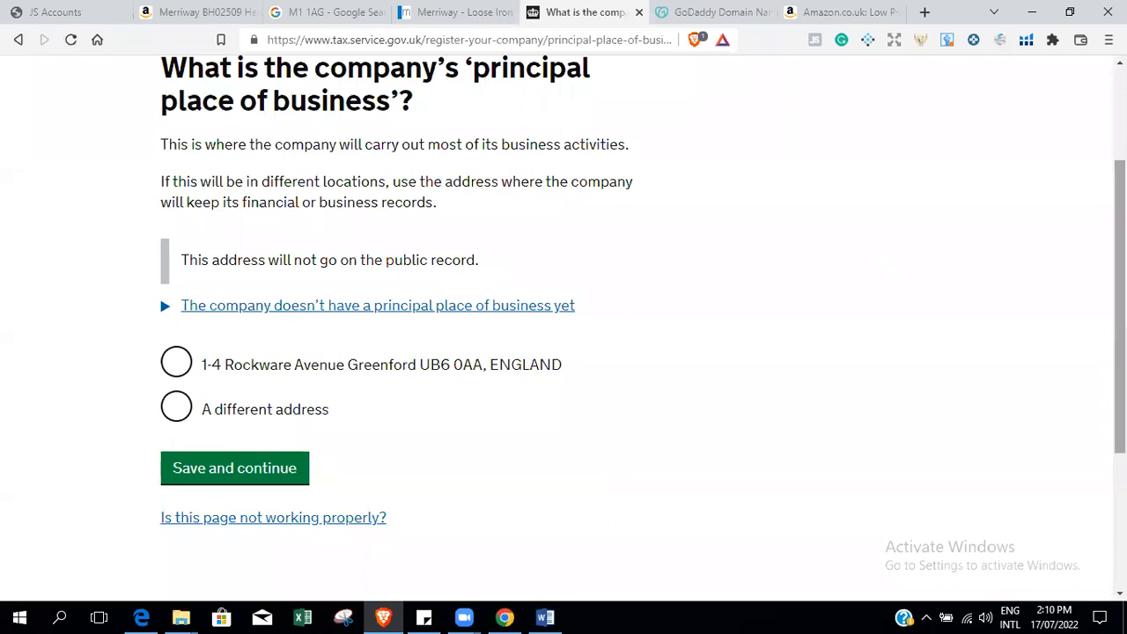
scroll(888, 272, up, 1)
scroll(643, 319, down, 1)
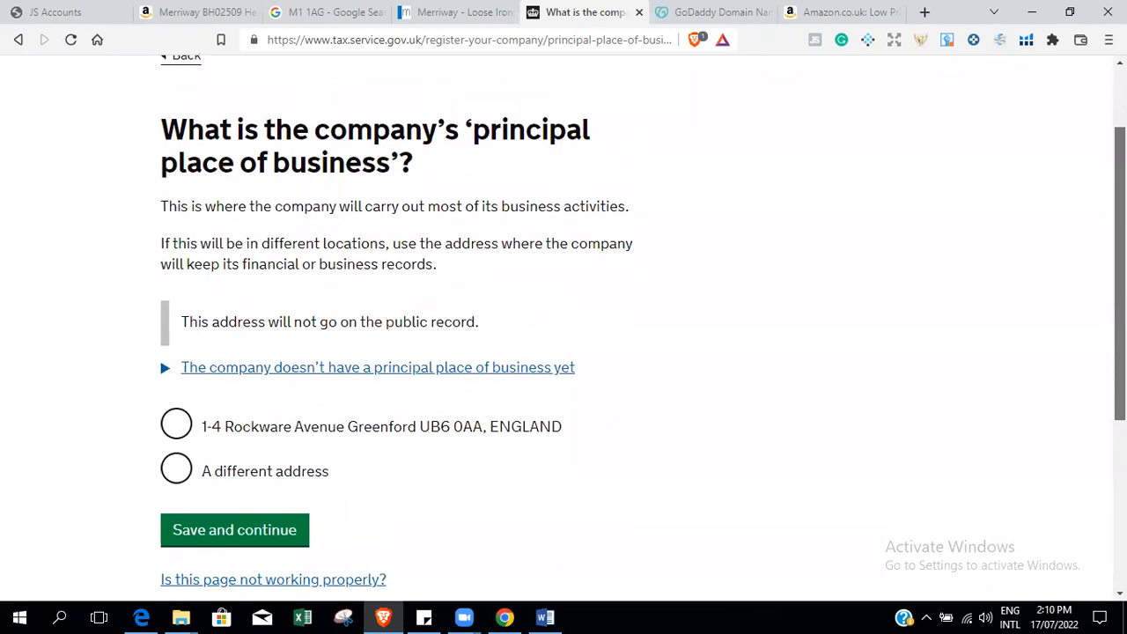
scroll(642, 323, down, 1)
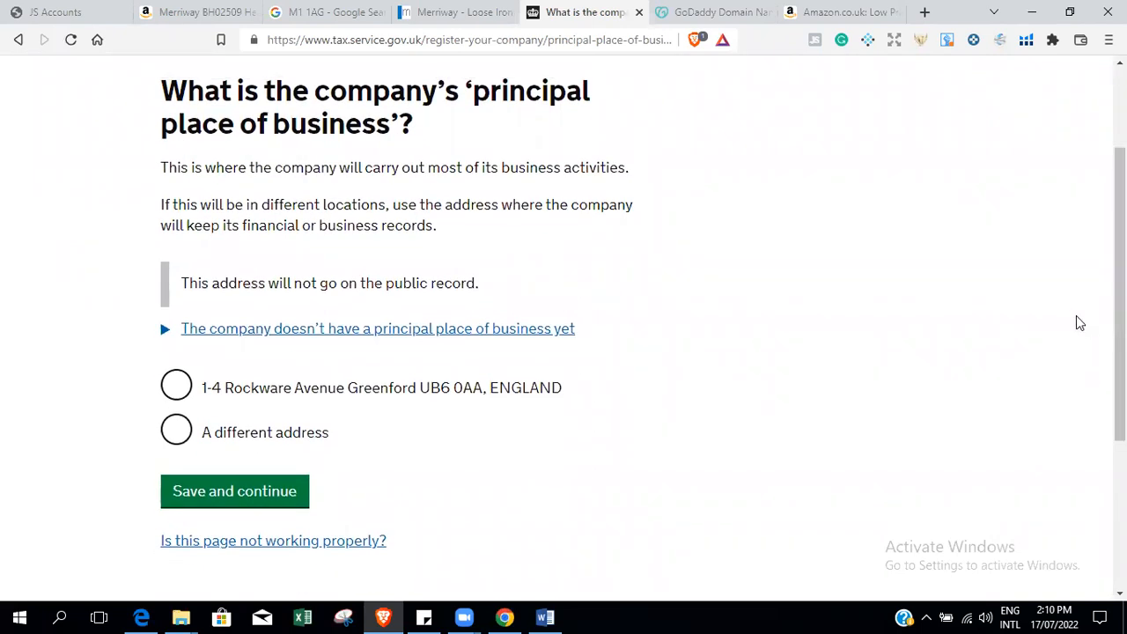
click(177, 389)
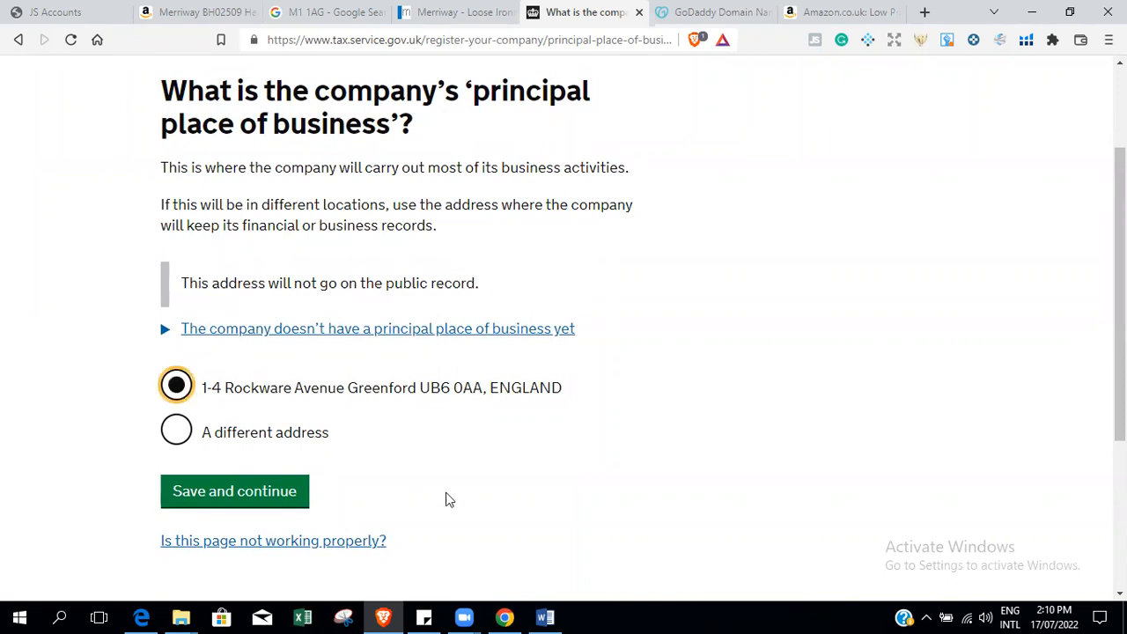
drag(1120, 415, 1120, 460)
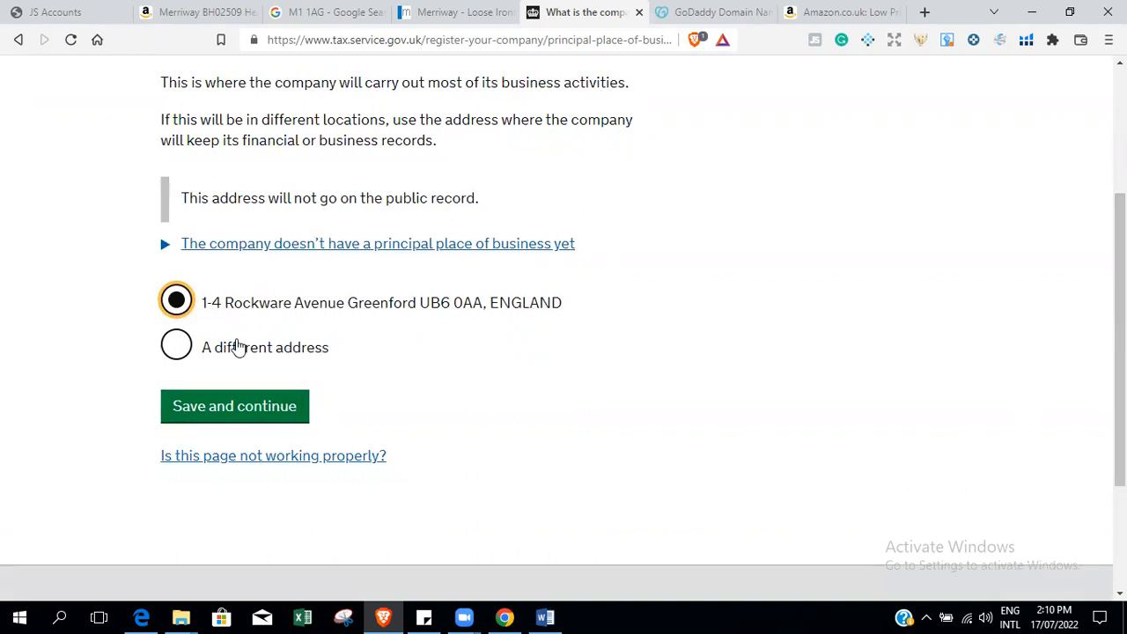
click(243, 416)
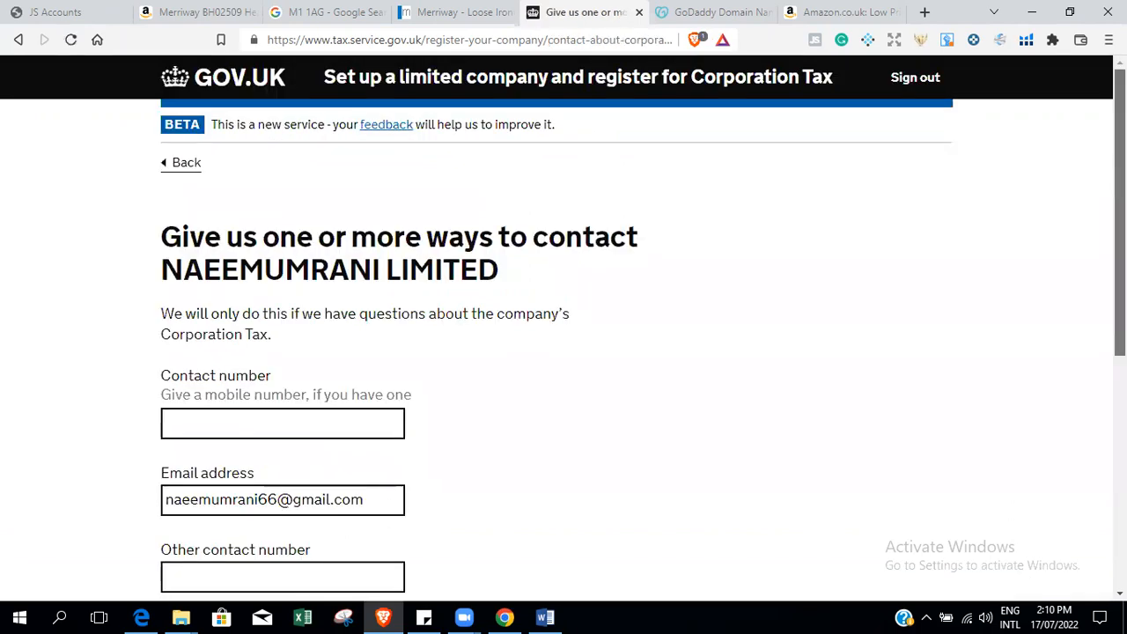
Save the contact details page without entering a contact phone number
scroll(563, 326, down, 1)
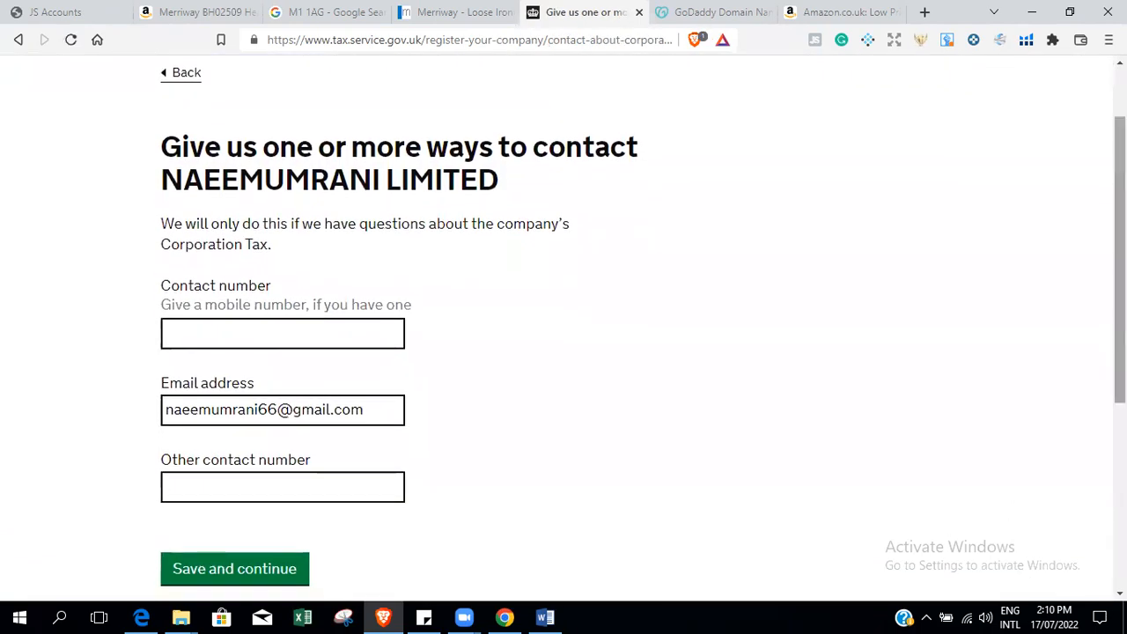
scroll(563, 326, down, 1)
scroll(564, 326, up, 1)
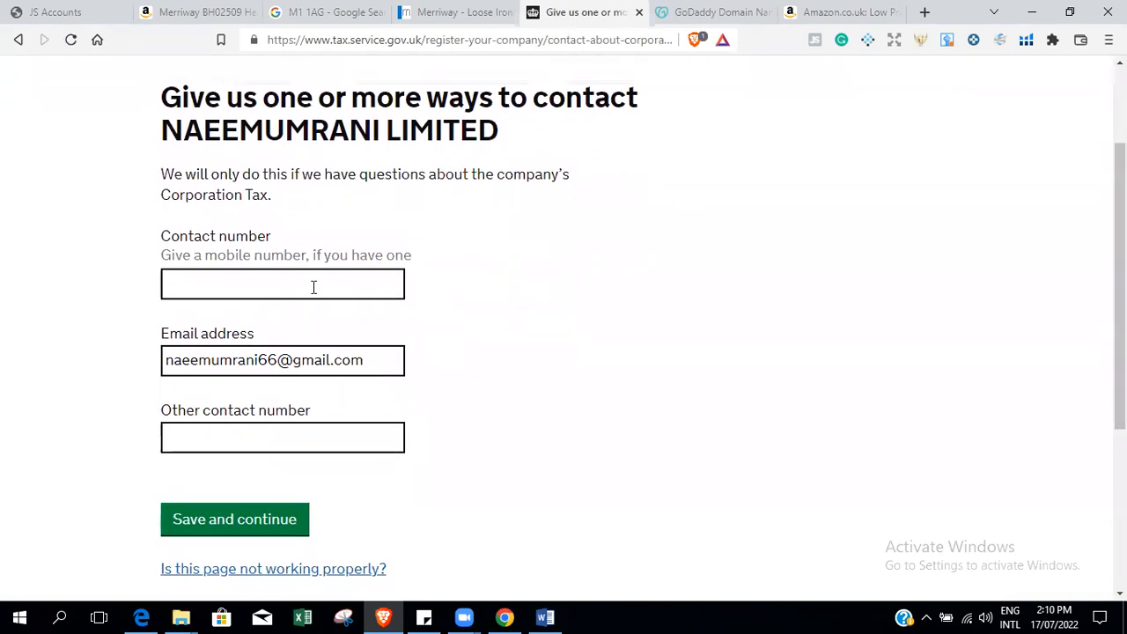
click(248, 286)
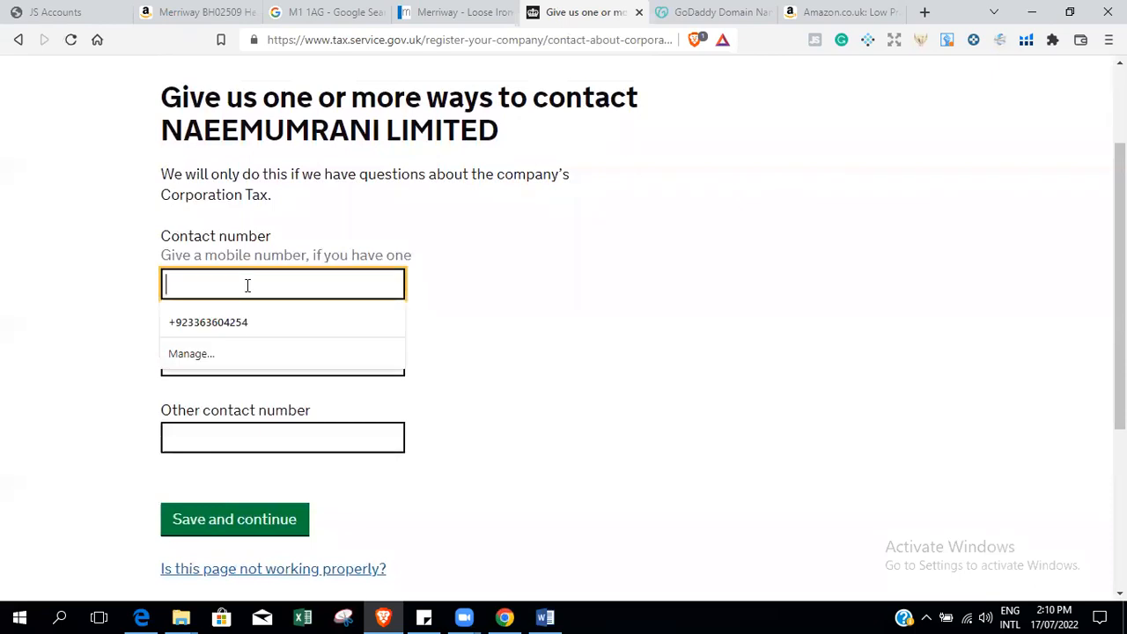
click(644, 398)
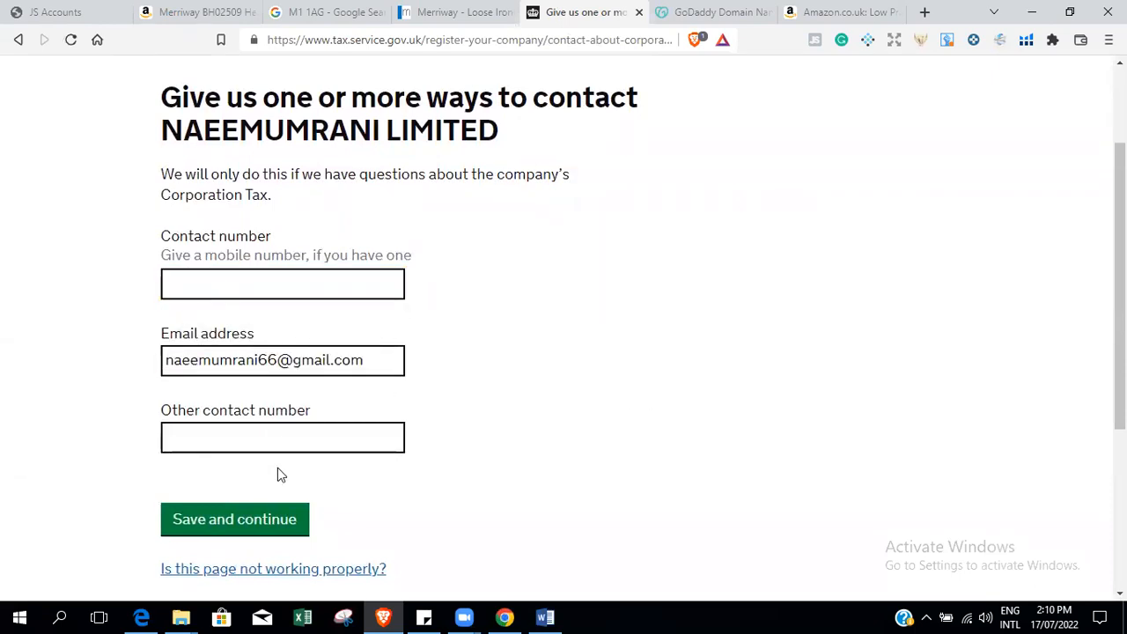
click(261, 519)
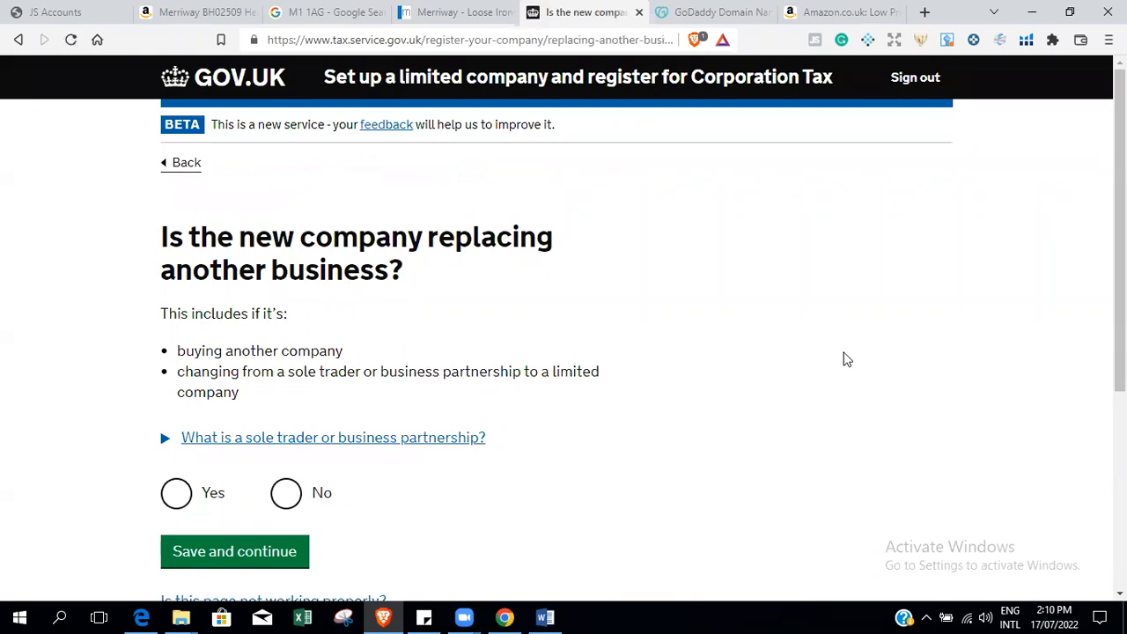
Answer No to whether the company is replacing another business
drag(1120, 264, 1119, 331)
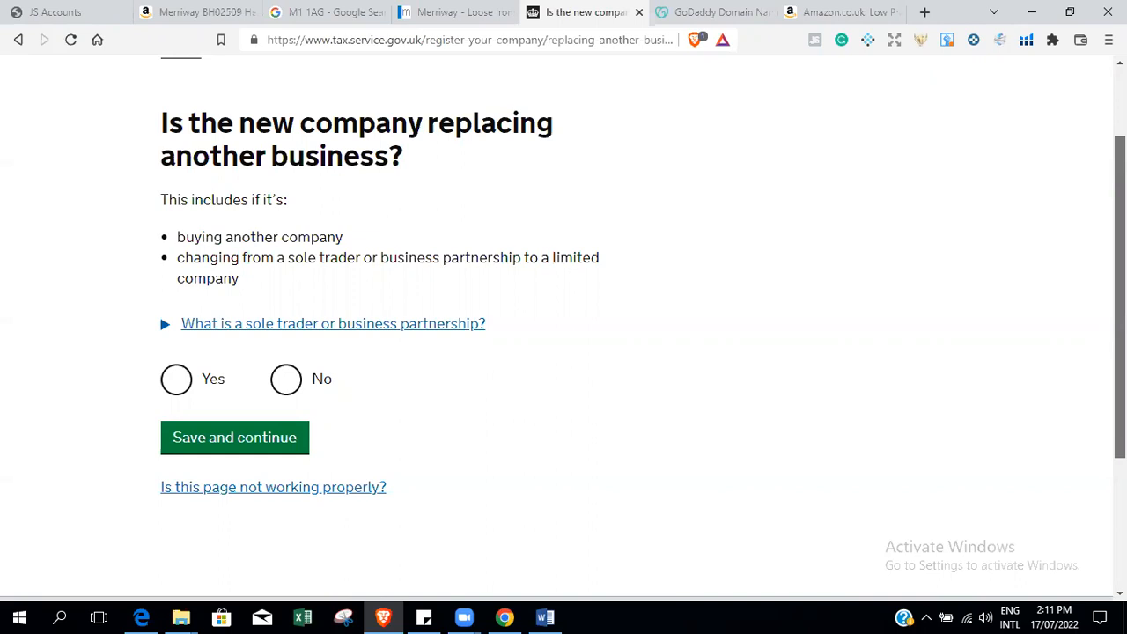
scroll(1095, 242, up, 1)
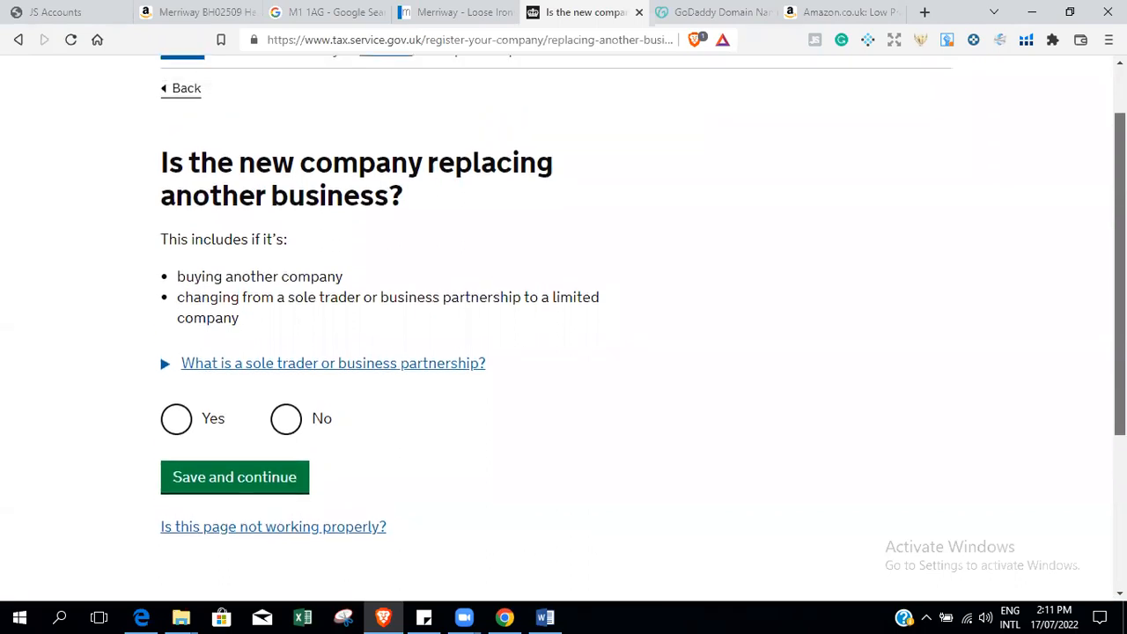
scroll(1096, 242, up, 1)
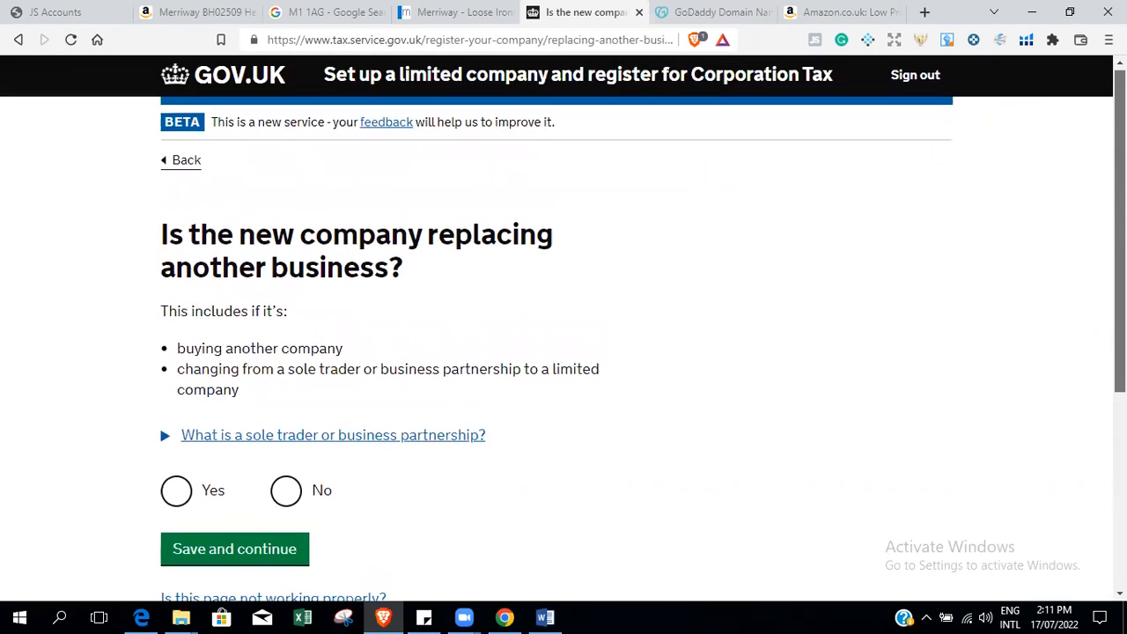
scroll(563, 328, down, 1)
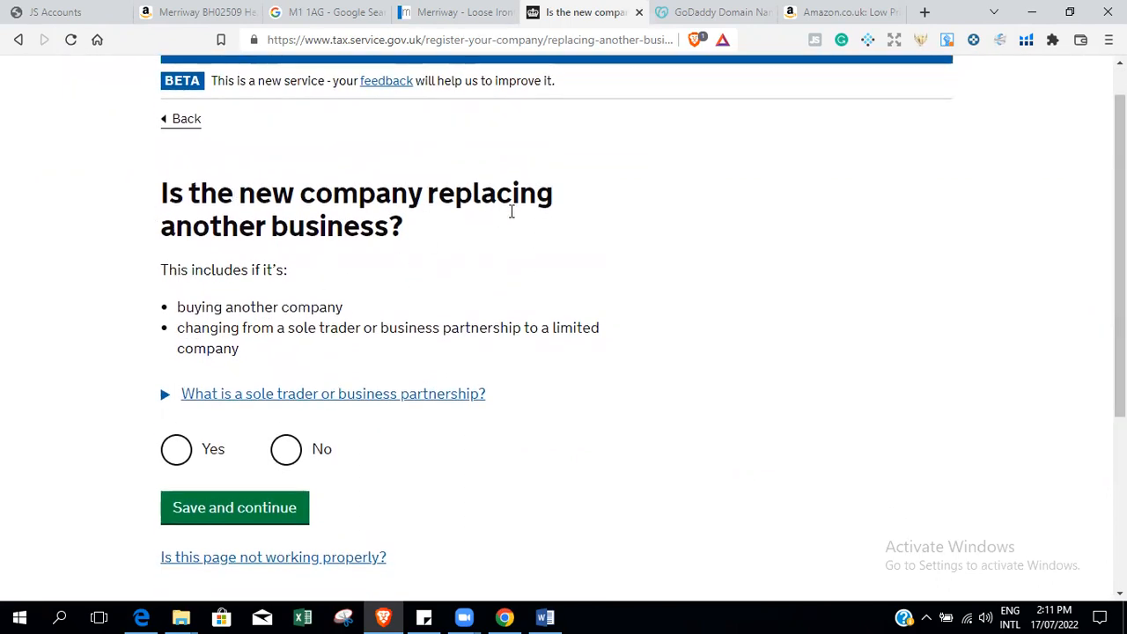
click(286, 453)
Save the No answer and choose 'On the same date it gets set up' for trading start
click(282, 509)
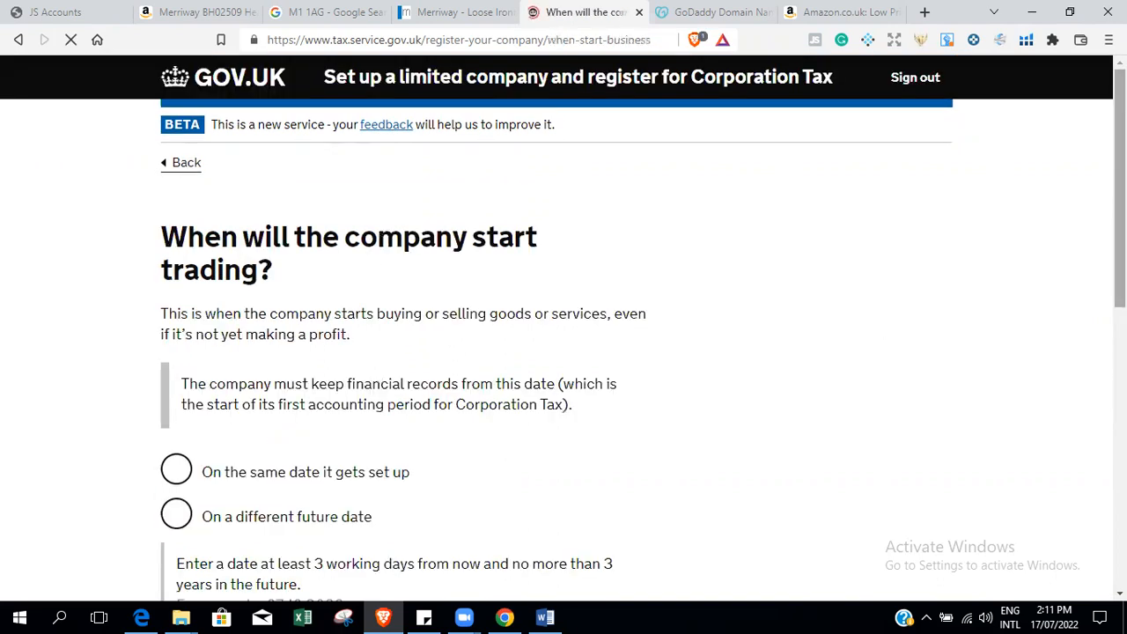
drag(1120, 228, 1119, 270)
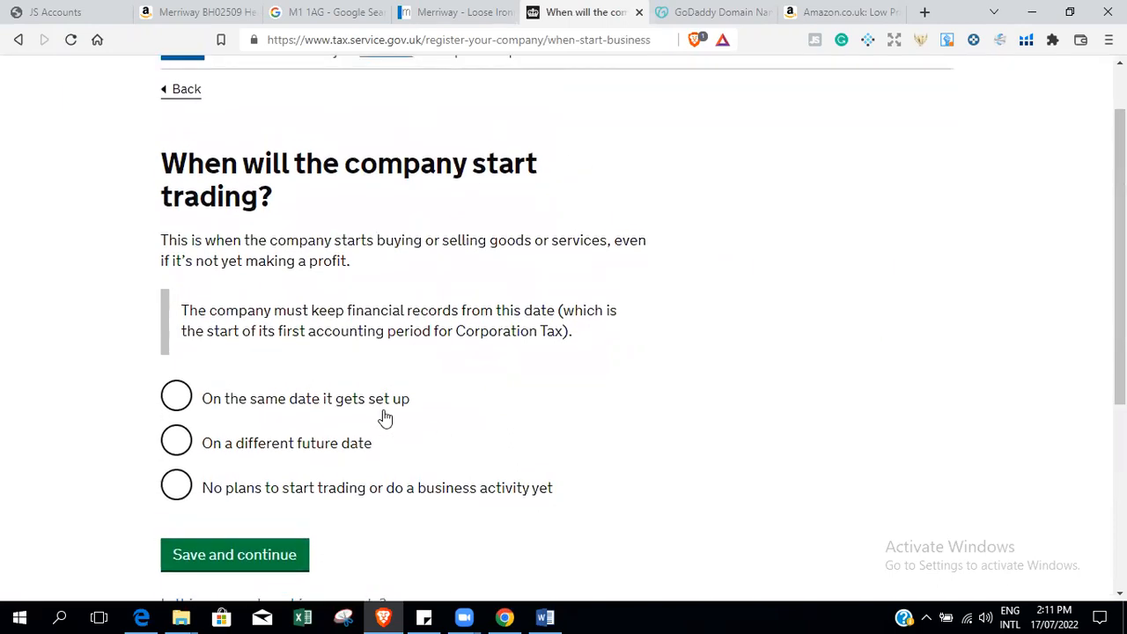
click(174, 397)
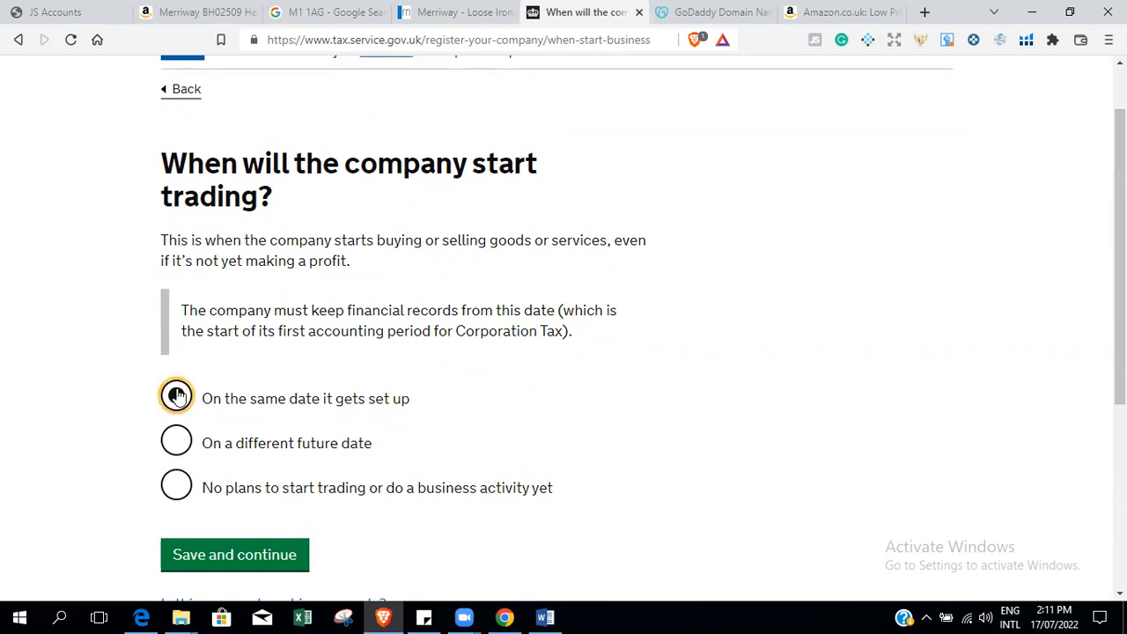
Answer No to the first-3-months Income Tax activities question and save it
click(262, 559)
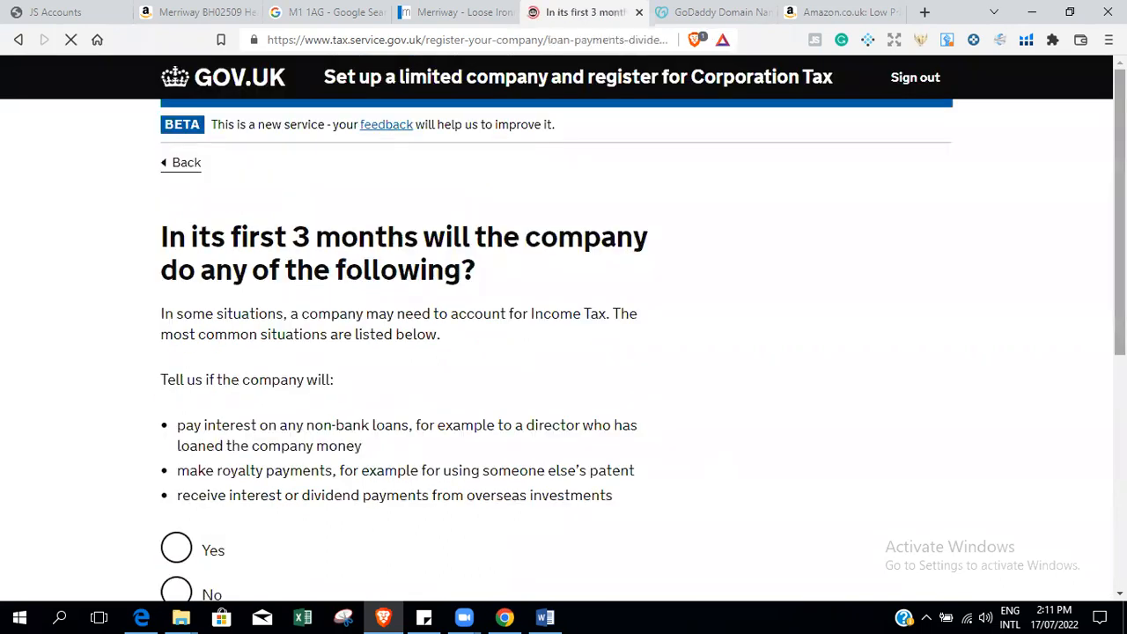
scroll(858, 455, down, 1)
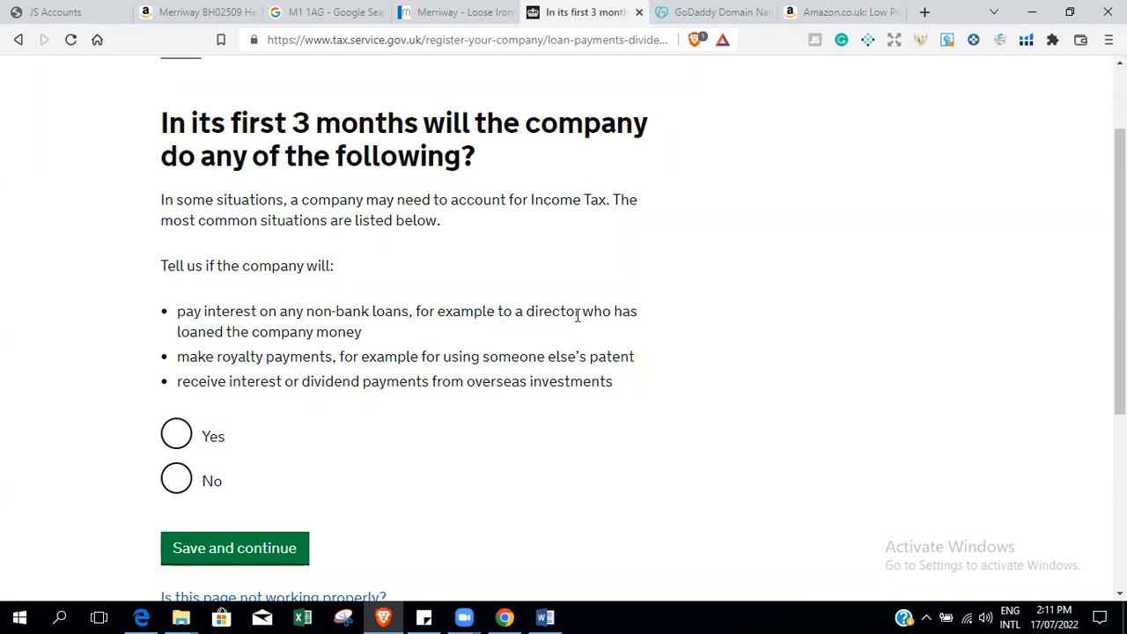
click(176, 481)
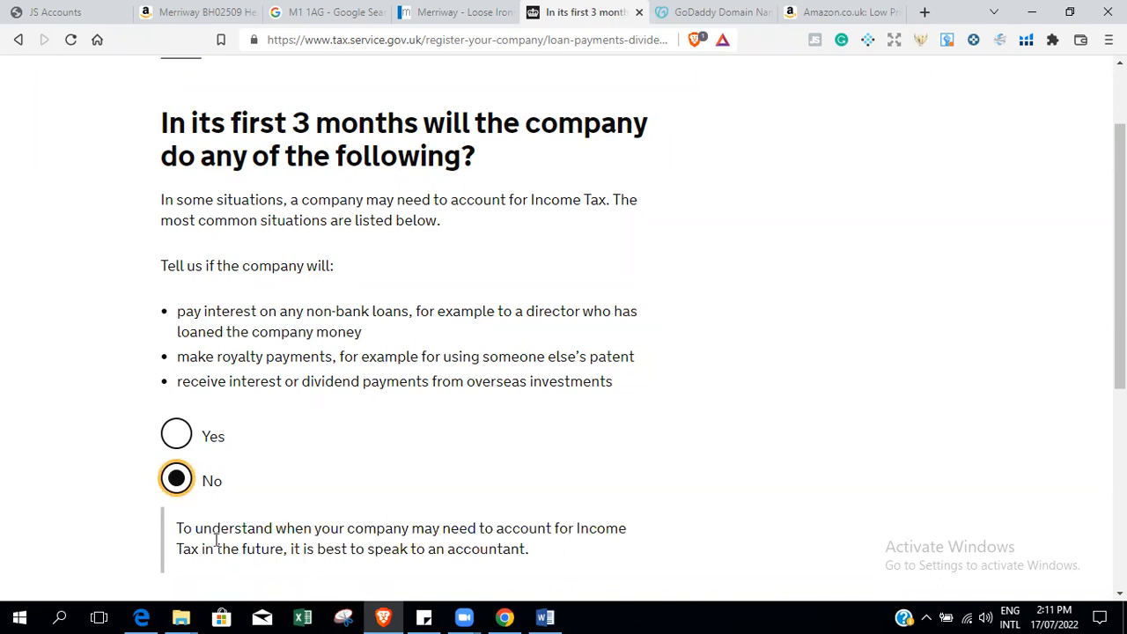
scroll(809, 503, down, 3)
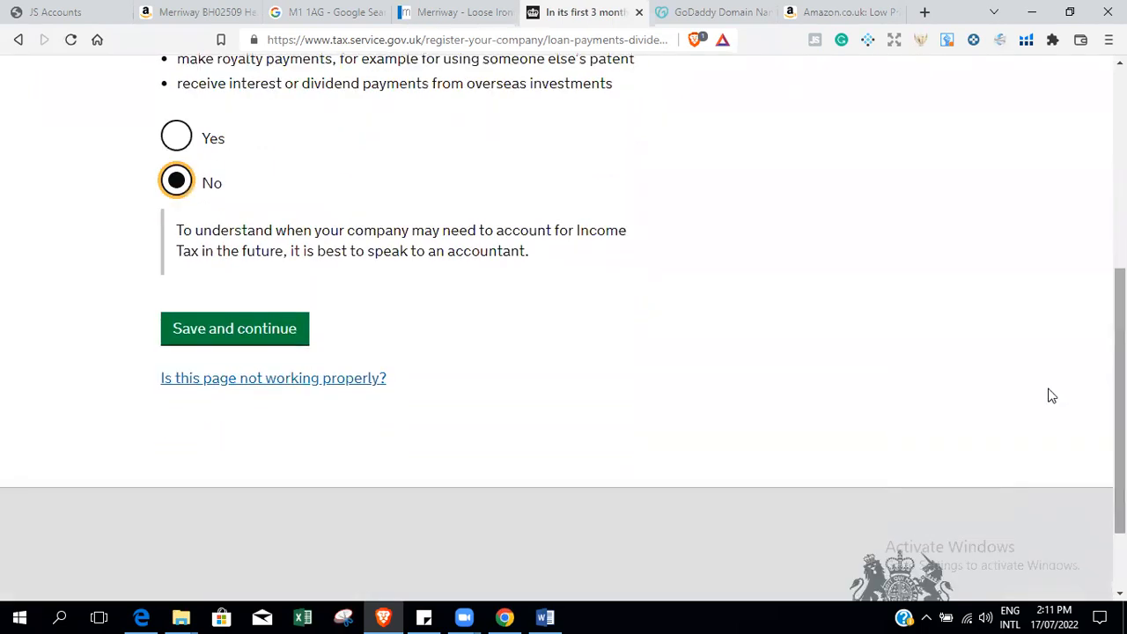
click(224, 349)
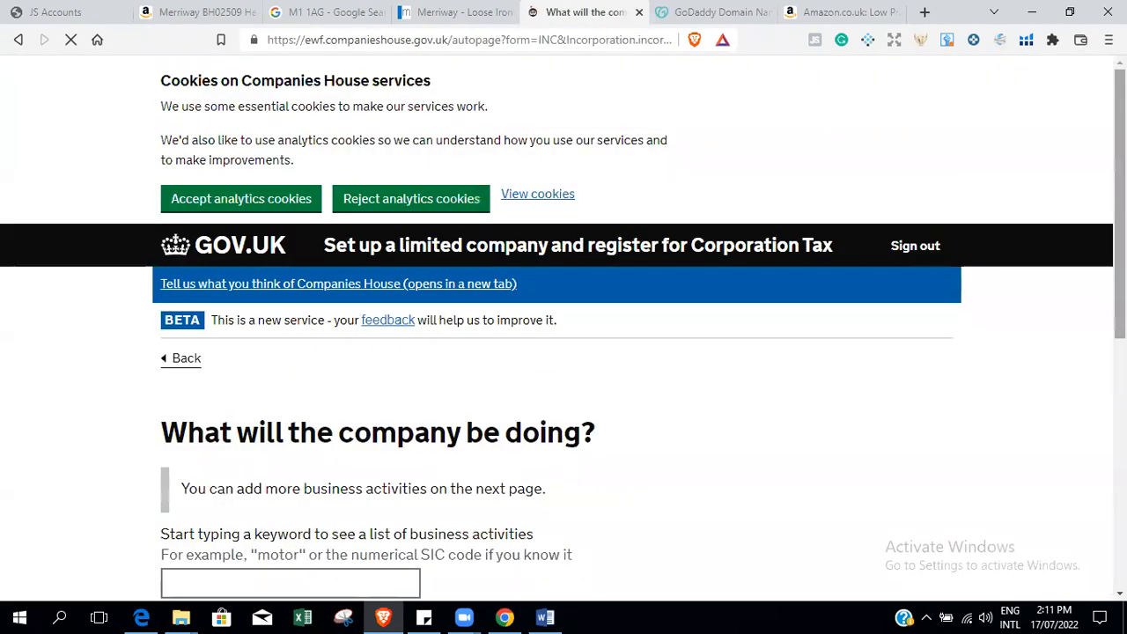
Search the business activity list for 'retail'
scroll(564, 326, down, 4)
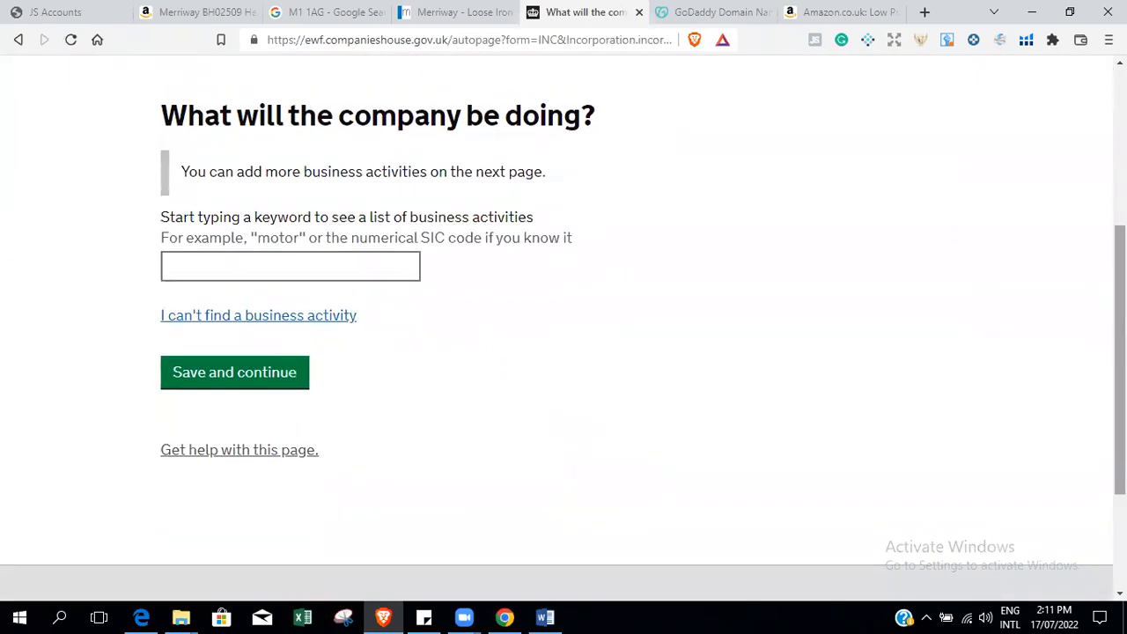
click(316, 262)
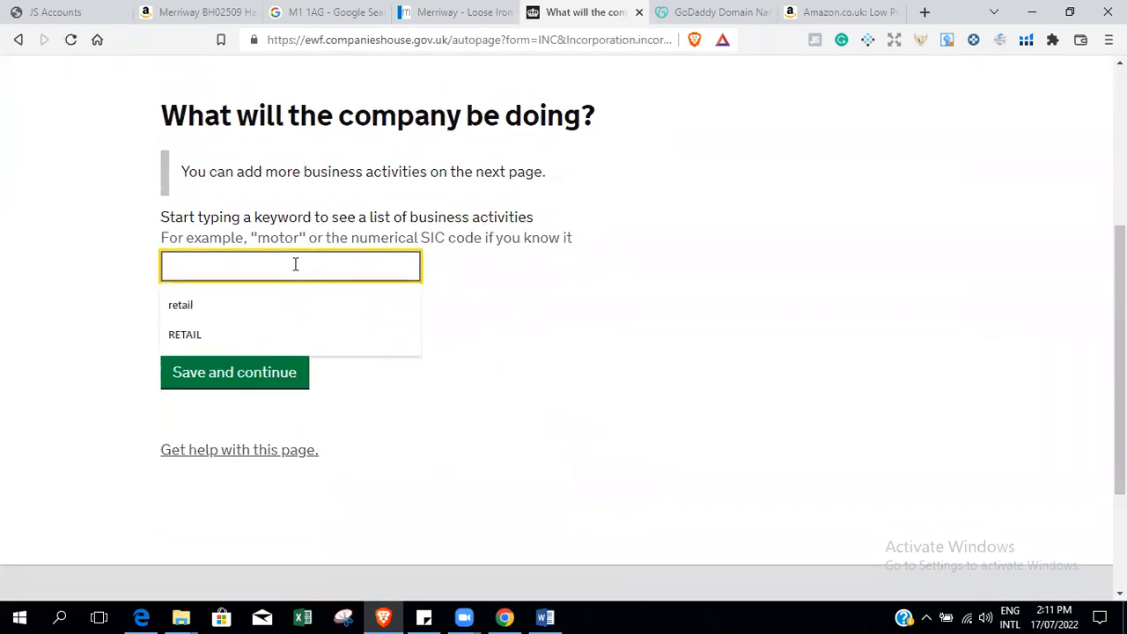
click(216, 304)
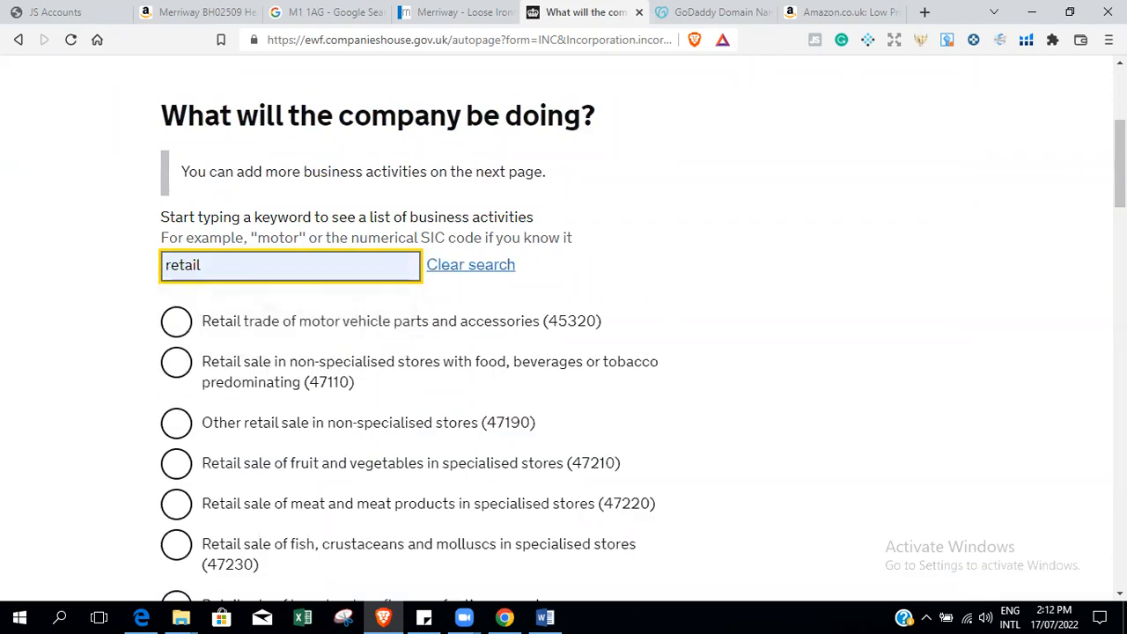
scroll(563, 326, down, 4)
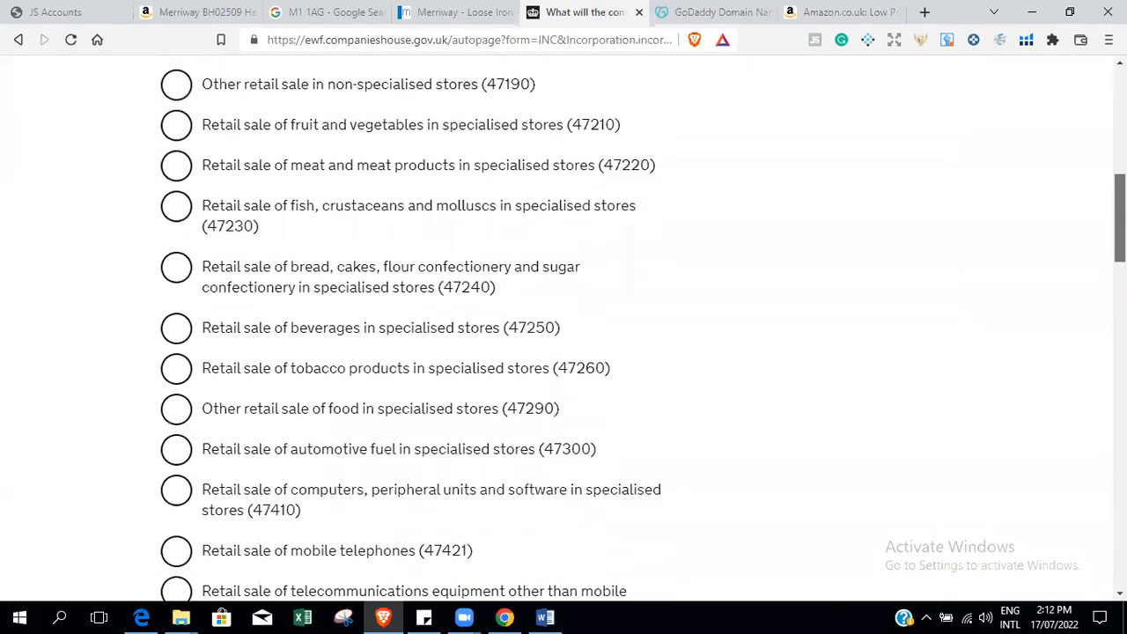
scroll(563, 326, up, 5)
scroll(563, 326, down, 7)
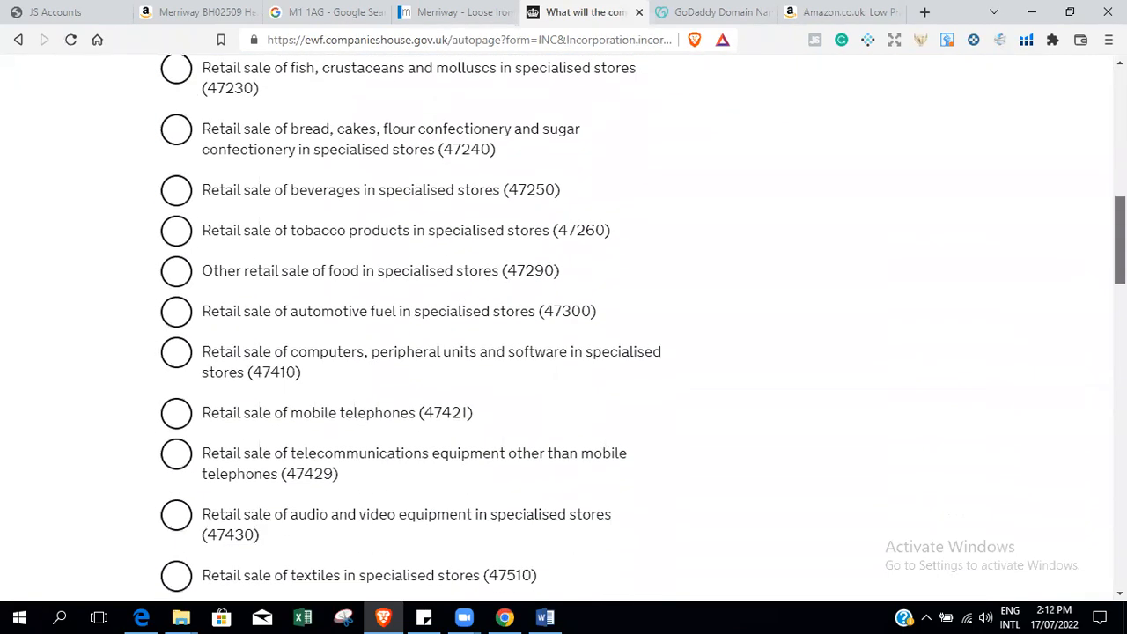
scroll(563, 325, down, 16)
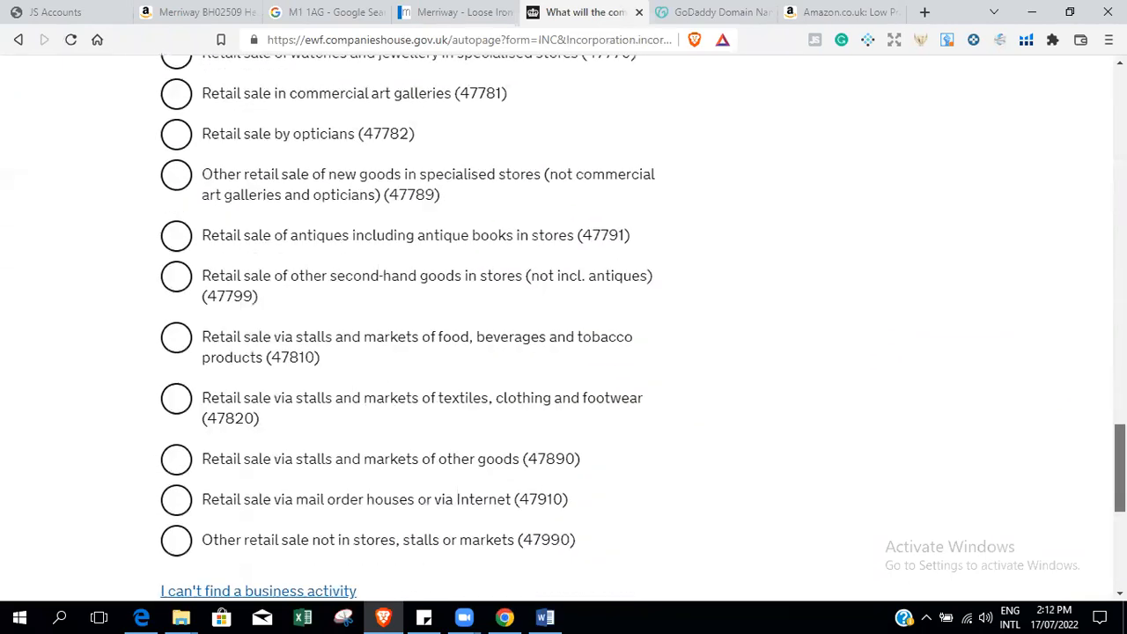
scroll(564, 326, down, 1)
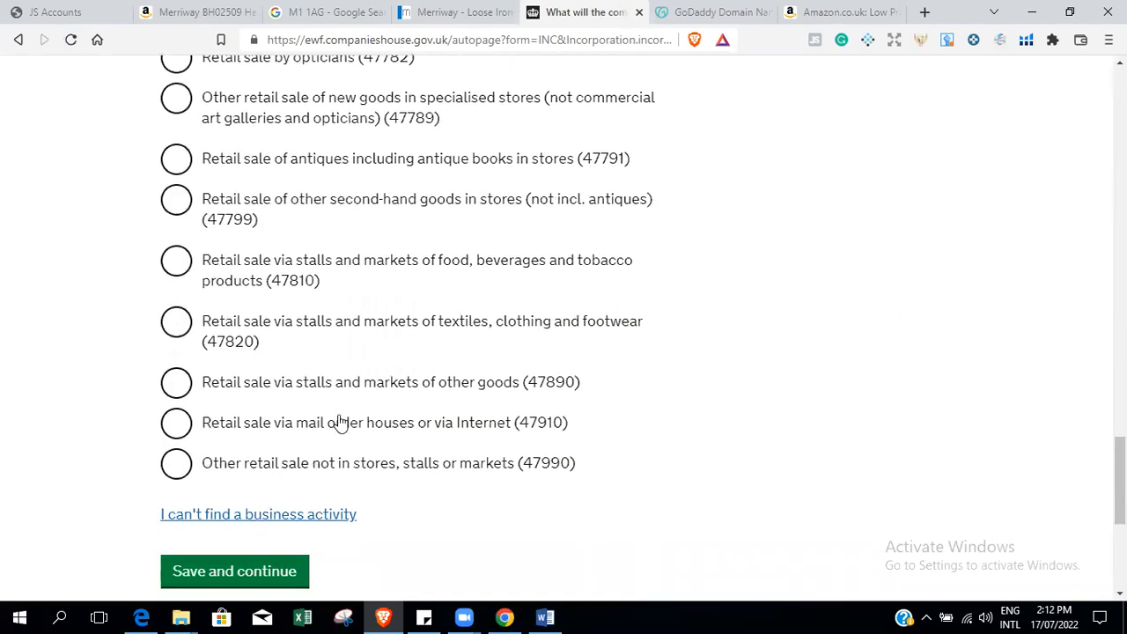
Select Retail sale via mail order houses or via Internet (47910) and save it
click(179, 429)
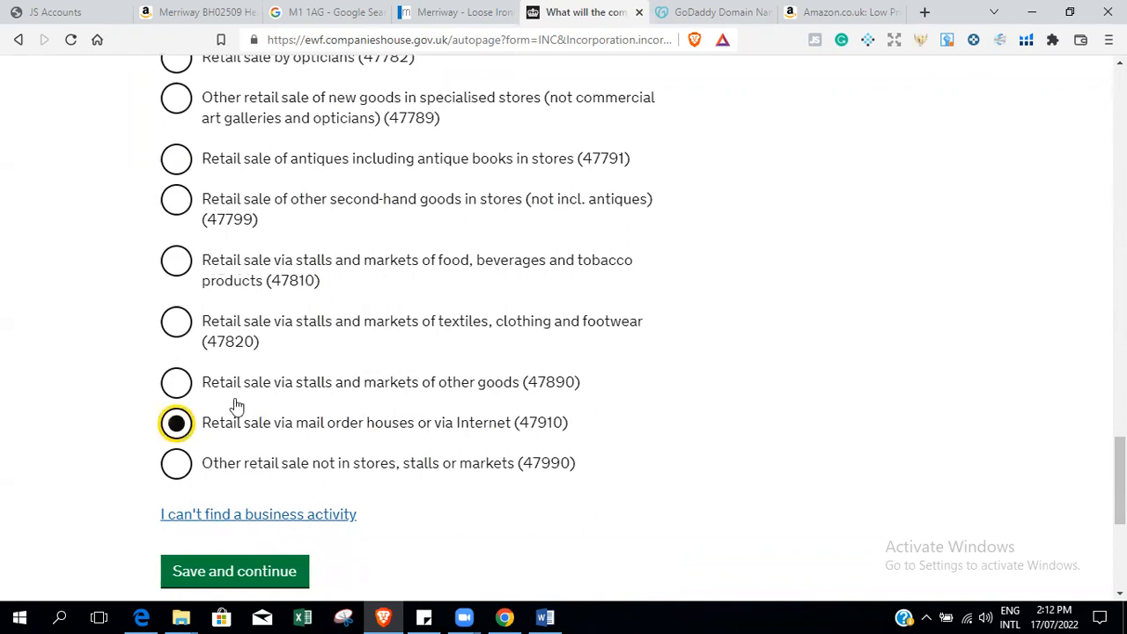
click(172, 390)
click(178, 426)
mouse_move(1120, 480)
mouse_down()
mouse_move(1120, 113)
mouse_move(1120, 486)
mouse_up()
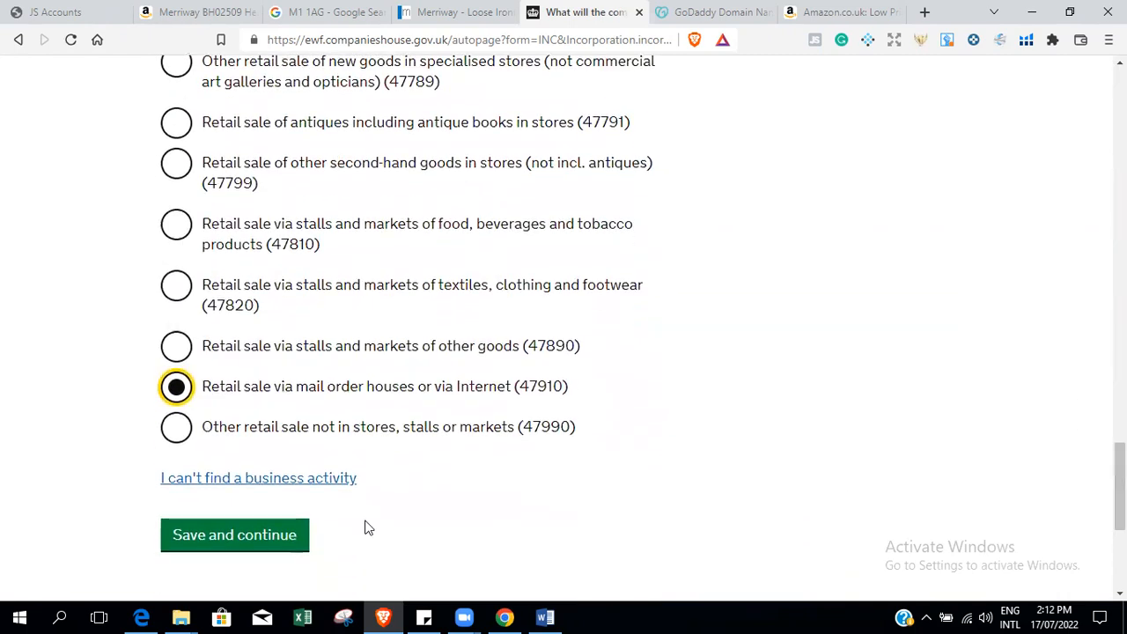
click(250, 528)
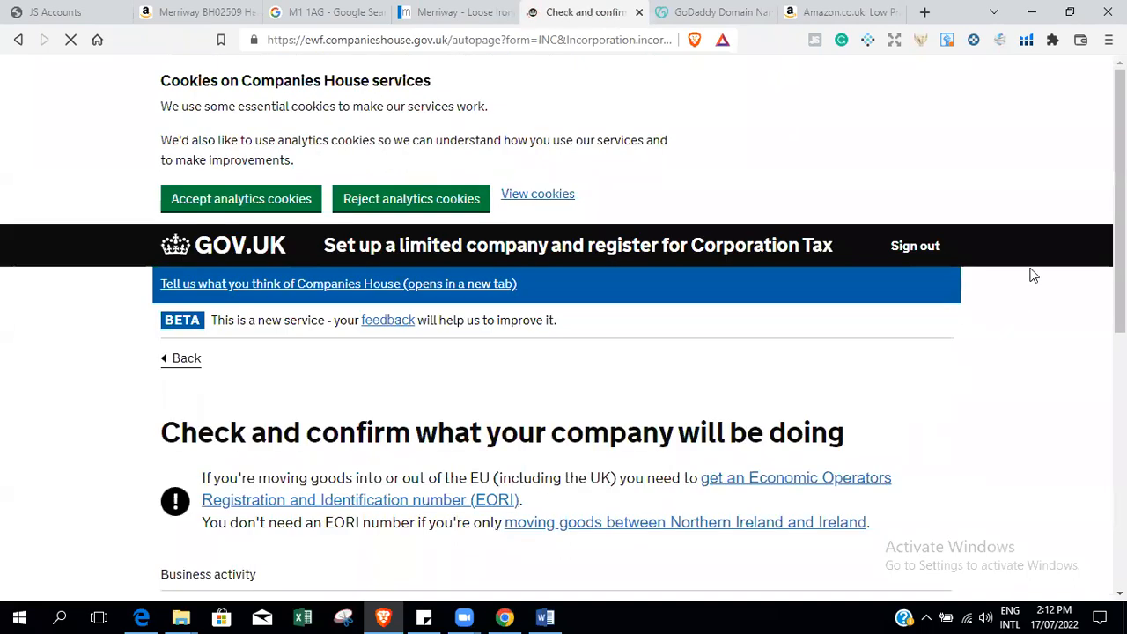
With 47910 listed, start adding a second business activity
scroll(1118, 220, down, 3)
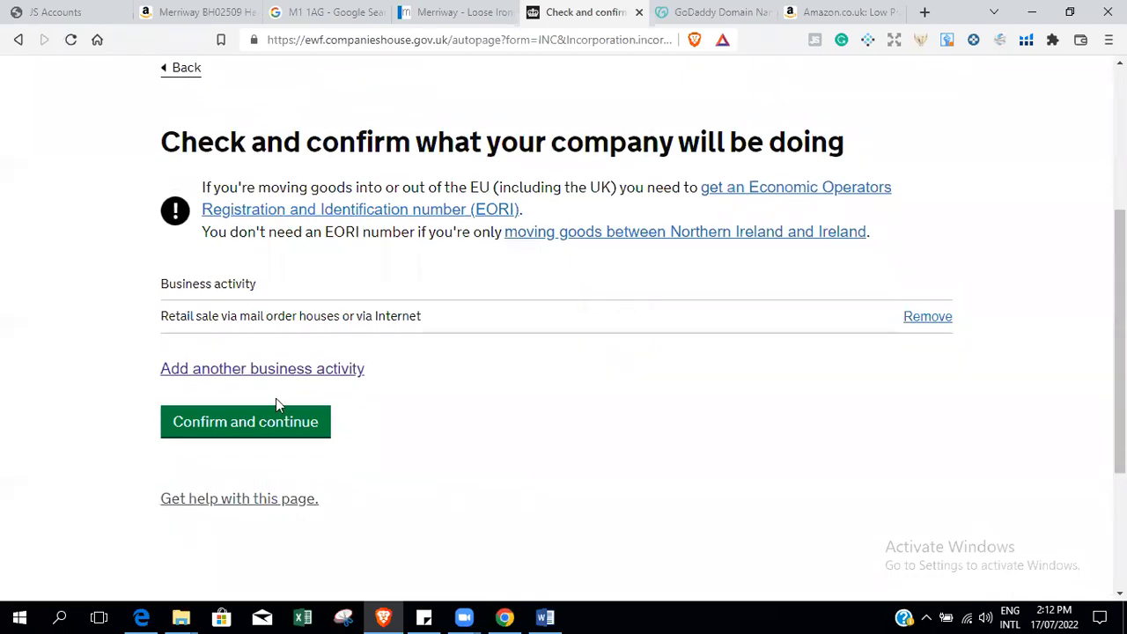
click(264, 376)
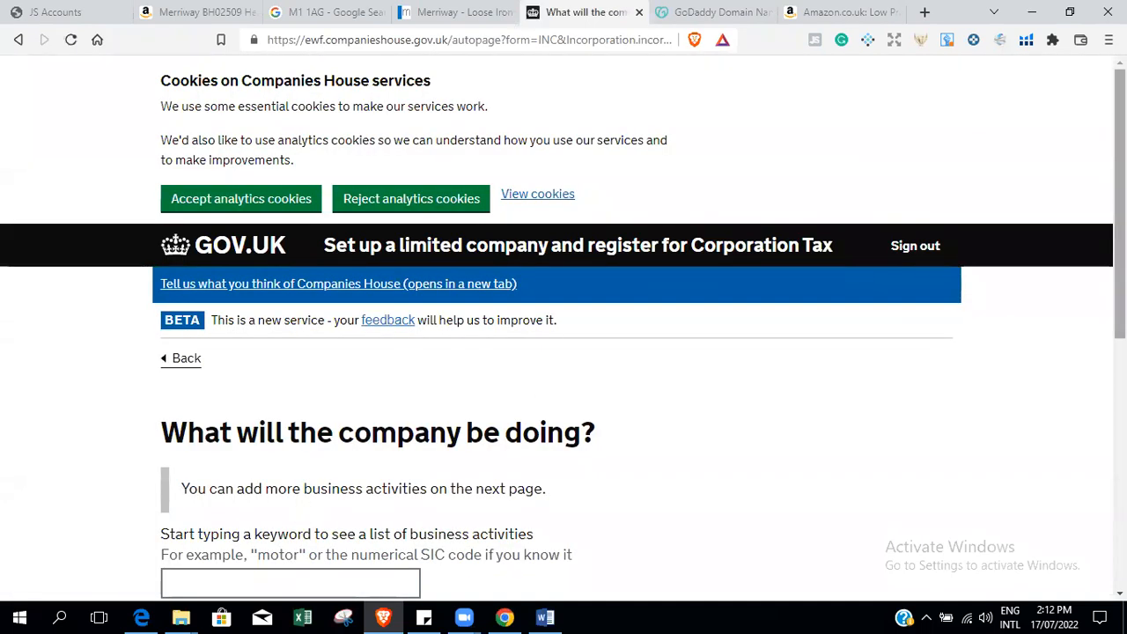
Search business activities for 'sales' after trying 'ecommer' and 'ama'
scroll(326, 432, down, 3)
click(290, 373)
text(eco)
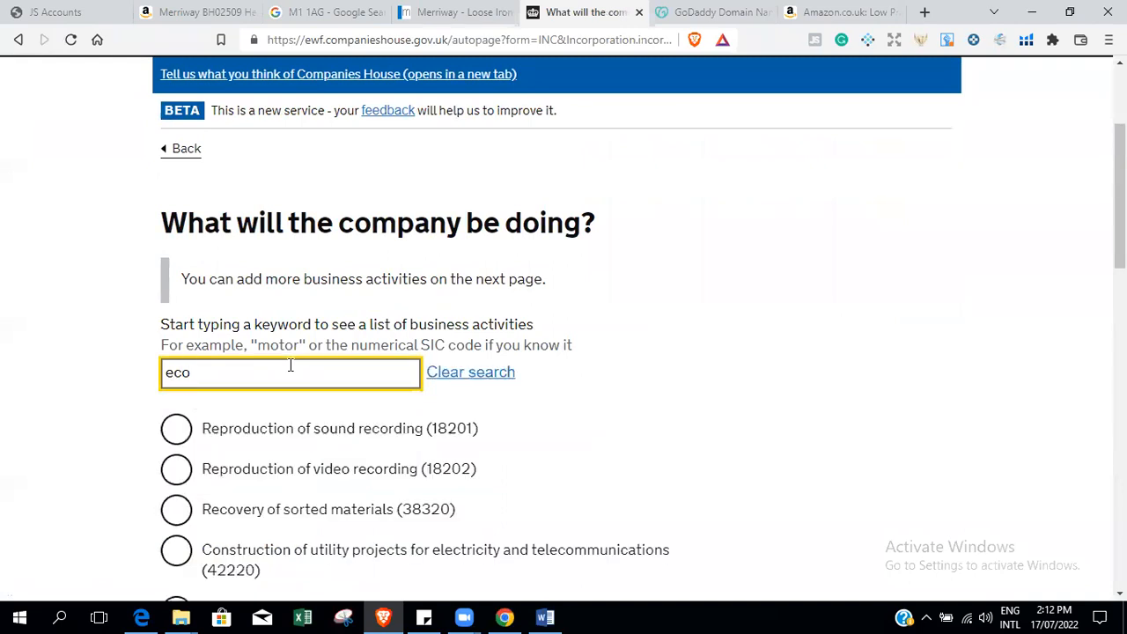
text(mmer)
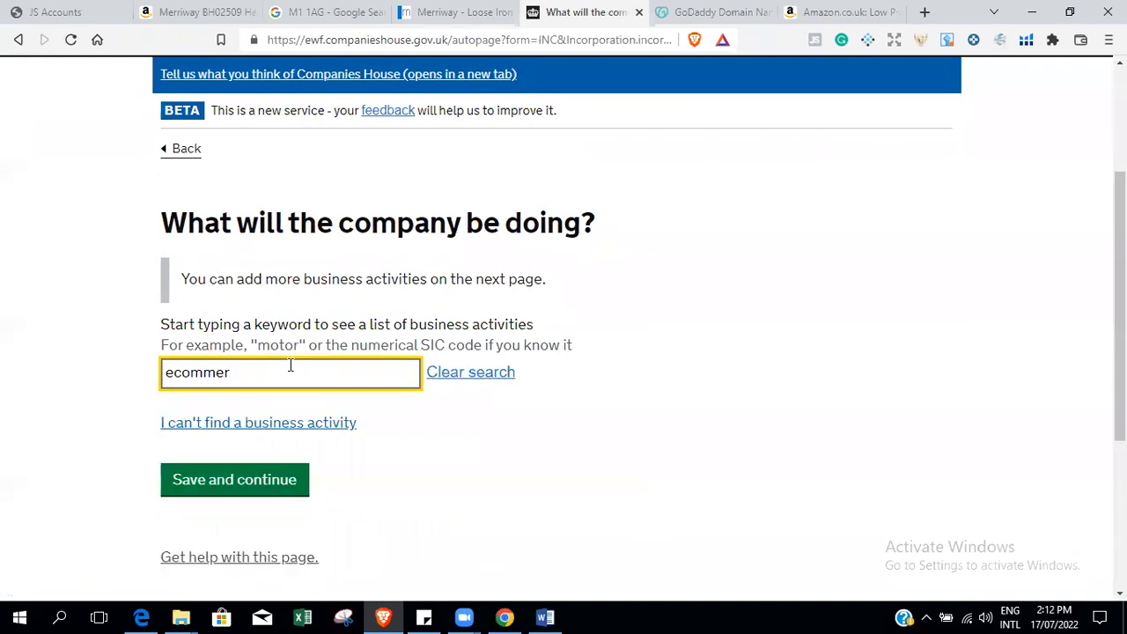
key(BackSpace)
key(BackSpace)
key(BackSpace)
key(BackSpace)
key(BackSpace)
key(BackSpace)
key(BackSpace)
text(ama)
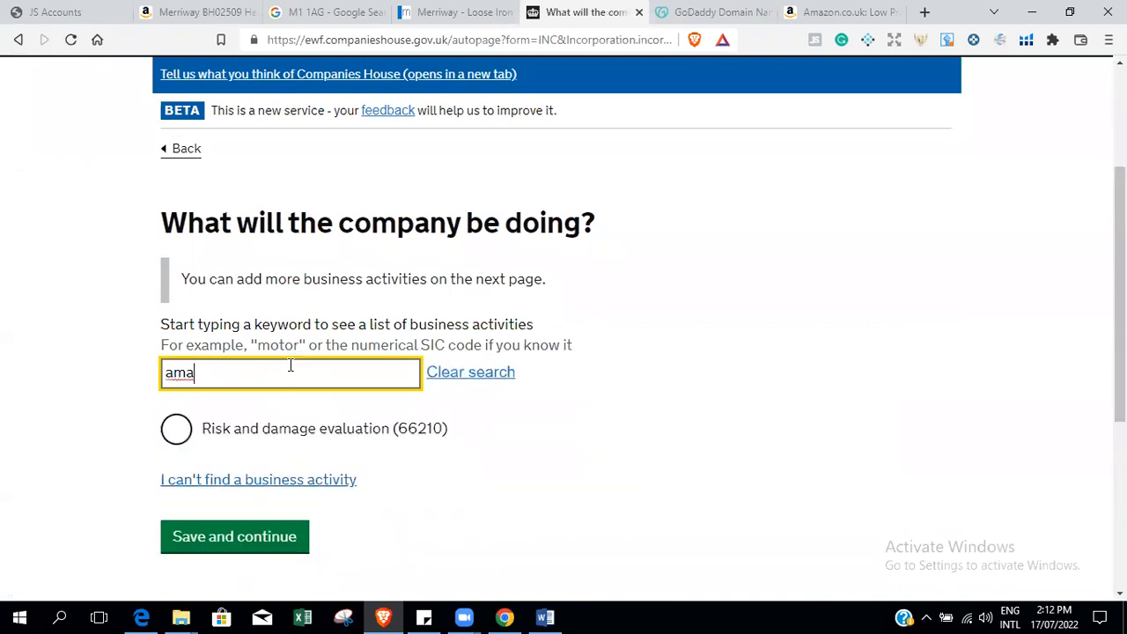
key(BackSpace)
key(BackSpace)
key(BackSpace)
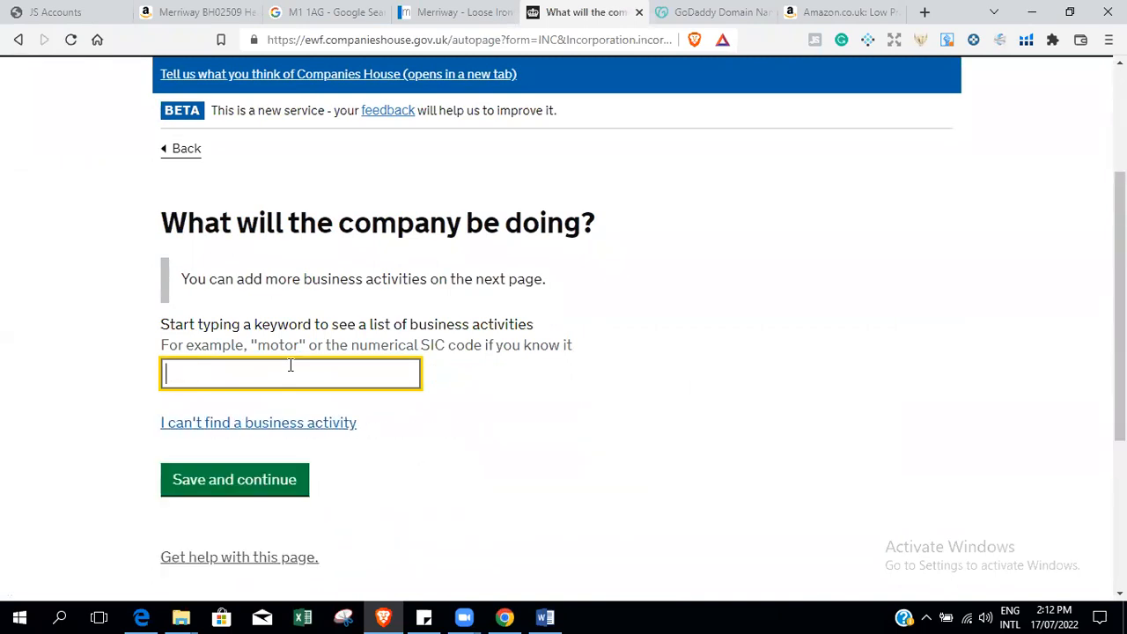
text(k)
key(BackSpace)
key(BackSpace)
text(sales)
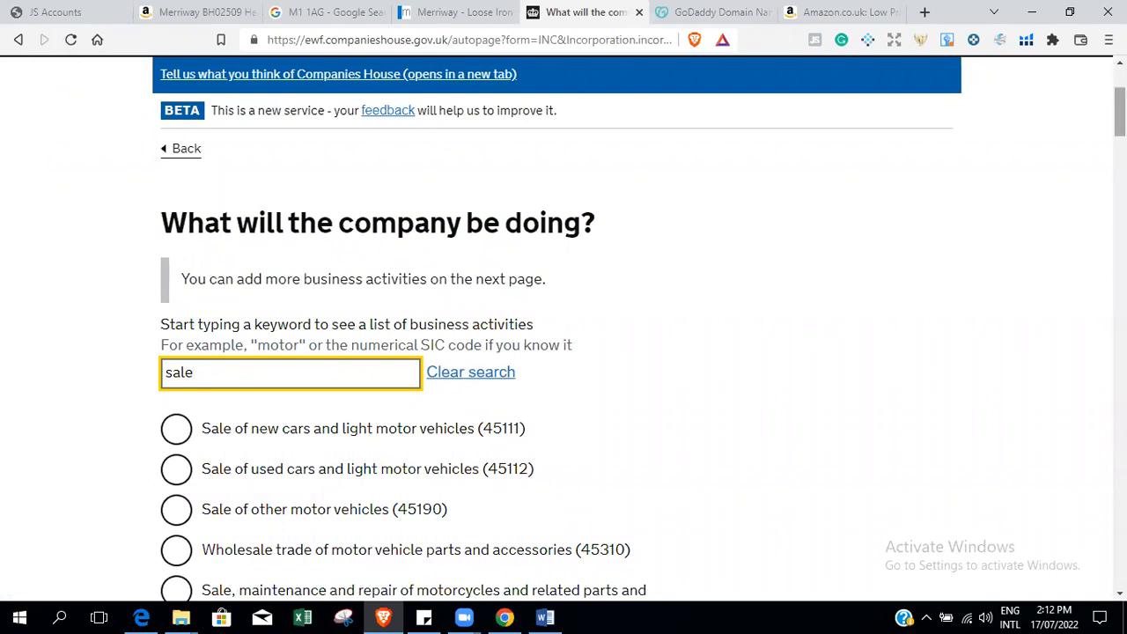
Select Other retail sale not in stores, stalls or markets (47990) and save it
scroll(841, 334, down, 3)
scroll(842, 334, down, 2)
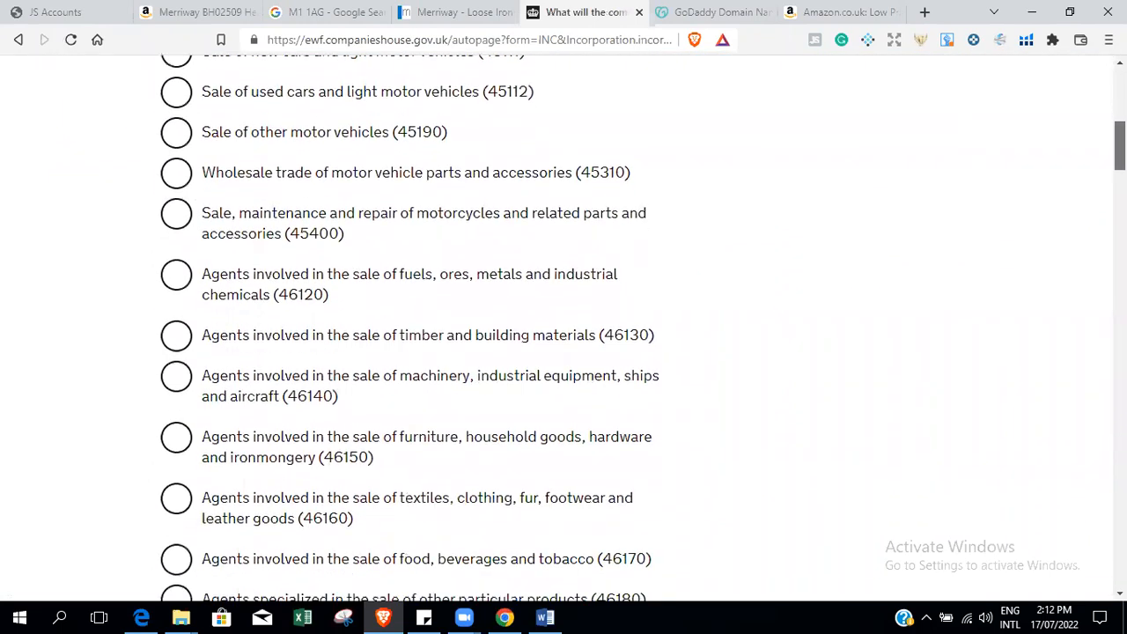
scroll(841, 334, down, 4)
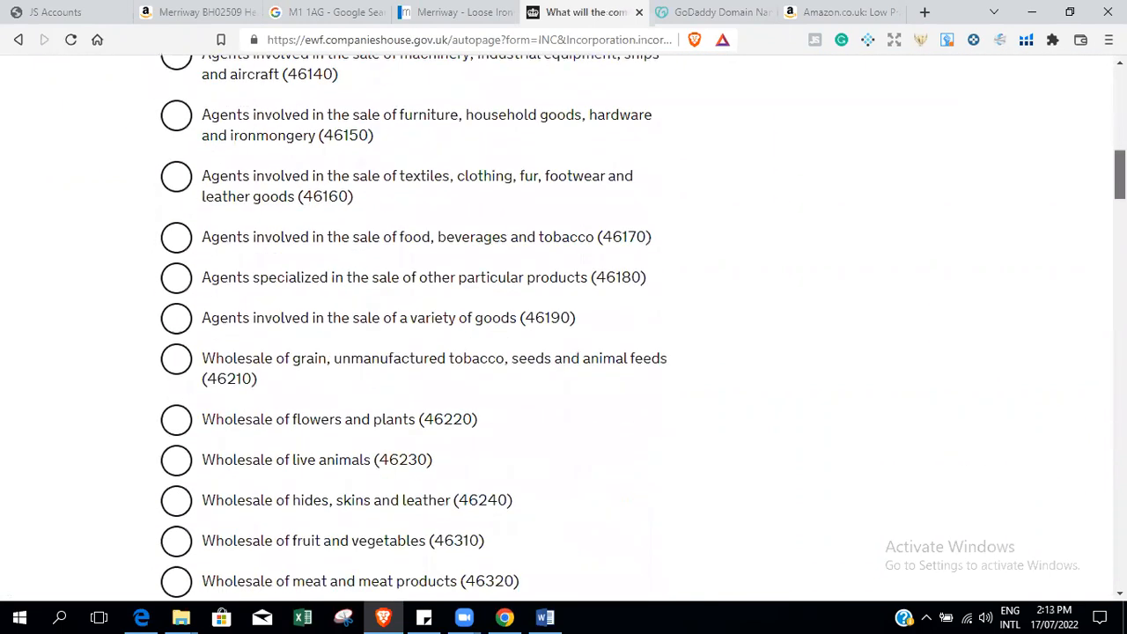
scroll(643, 328, down, 1)
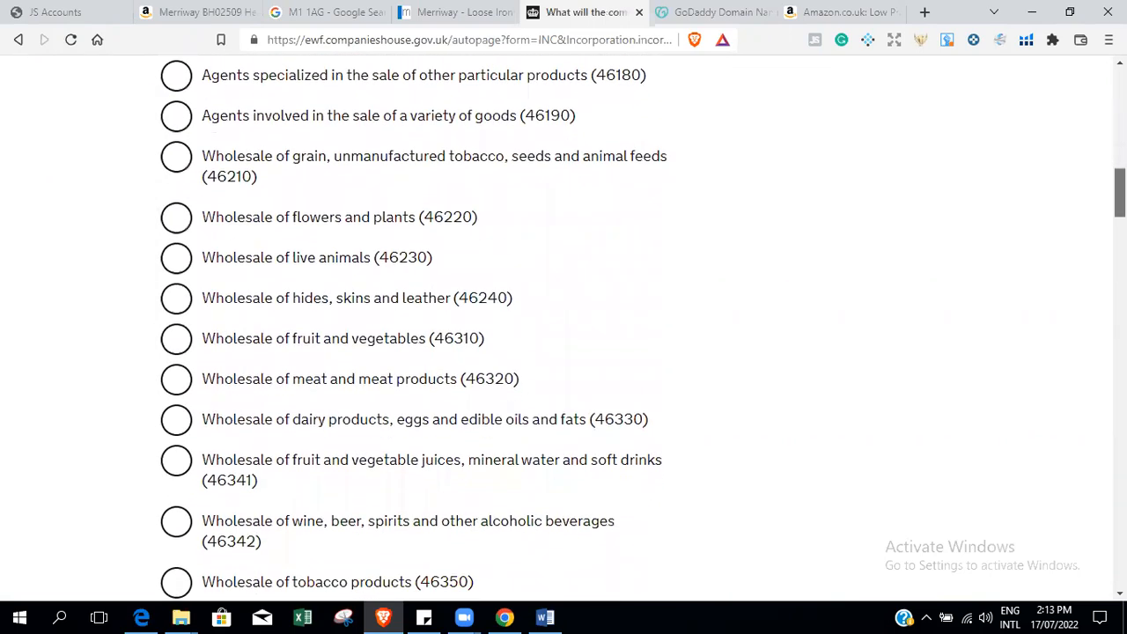
scroll(563, 326, down, 12)
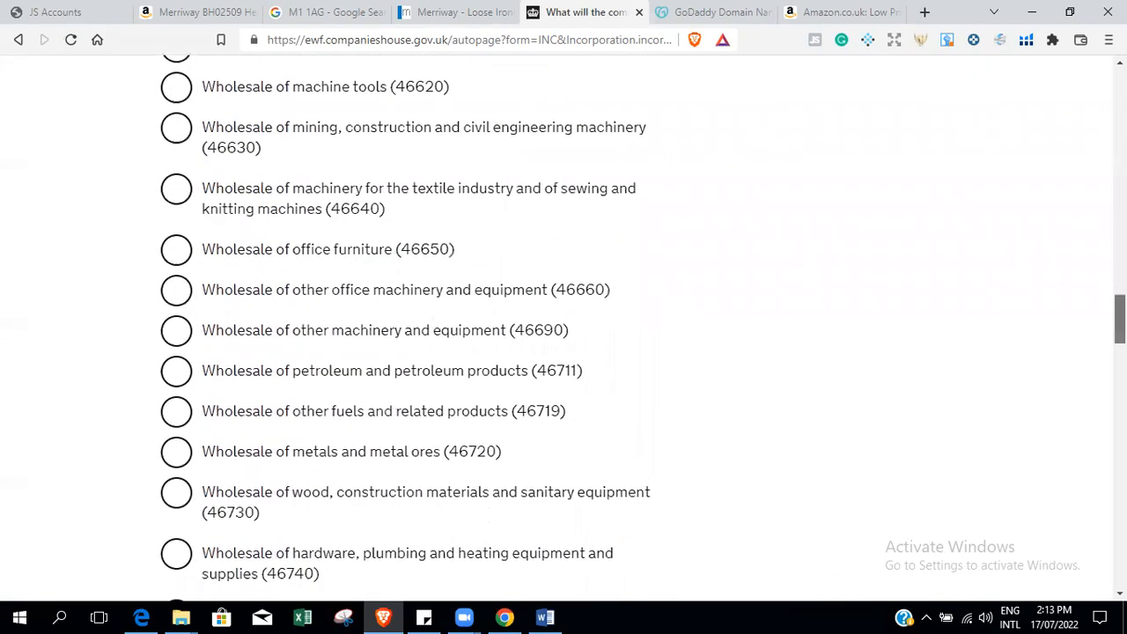
scroll(563, 326, down, 5)
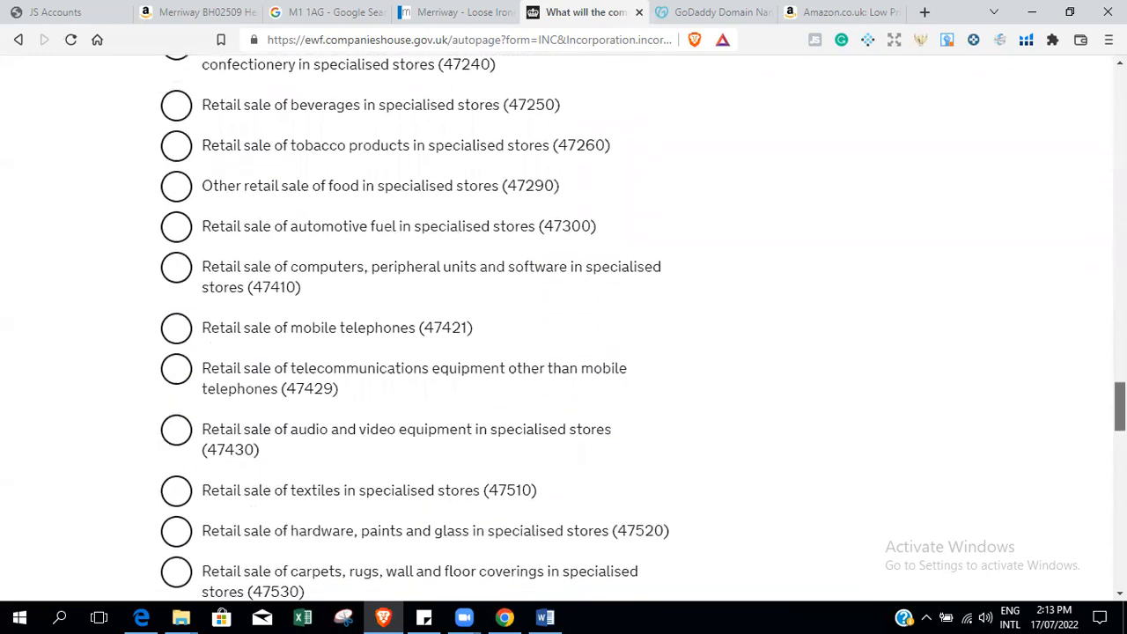
scroll(564, 326, up, 1)
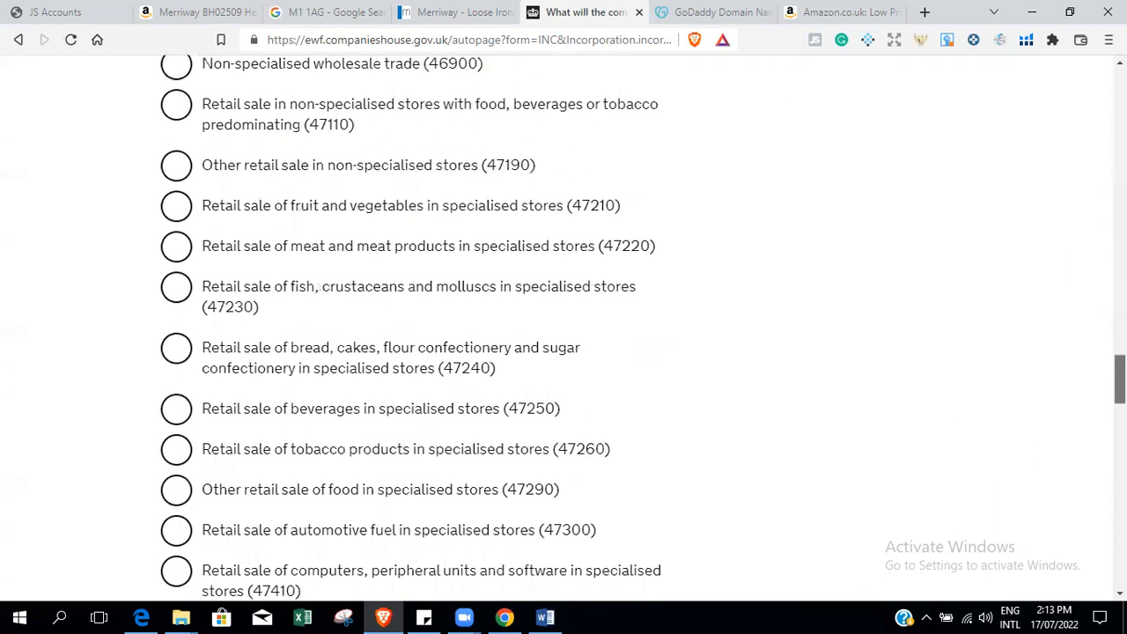
scroll(563, 326, down, 3)
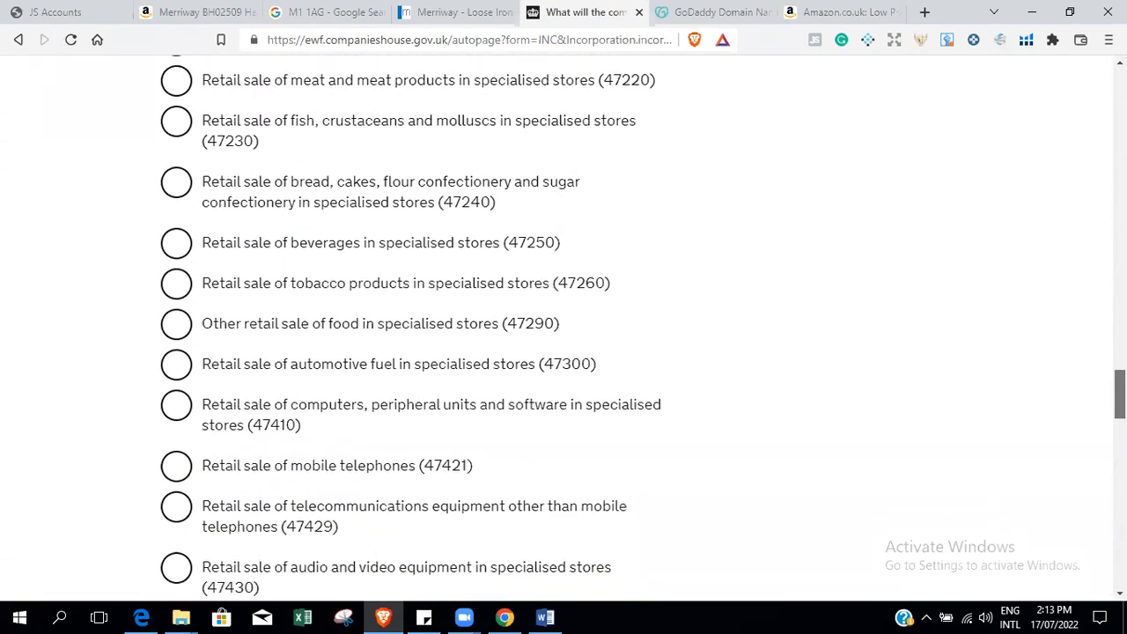
scroll(563, 325, down, 18)
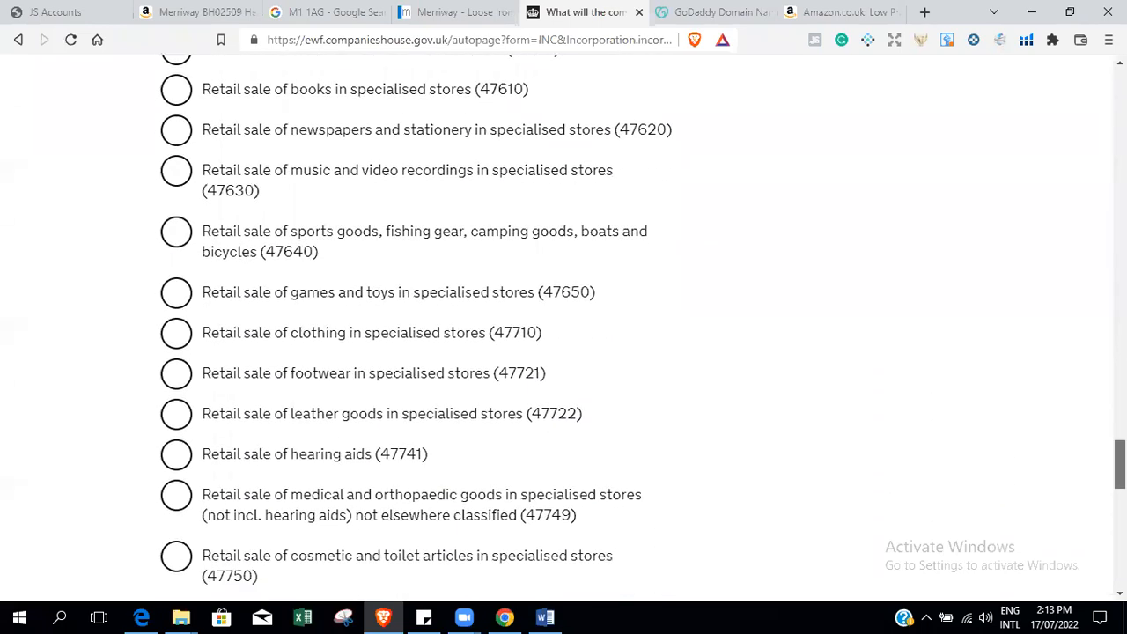
scroll(563, 326, down, 2)
scroll(563, 325, up, 1)
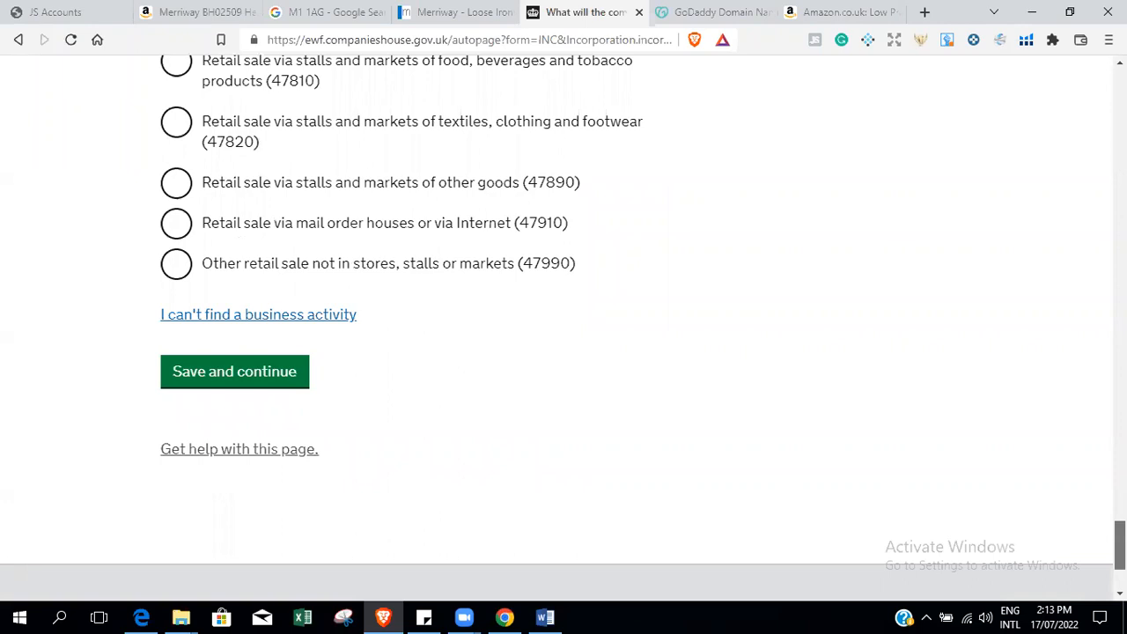
scroll(564, 317, up, 1)
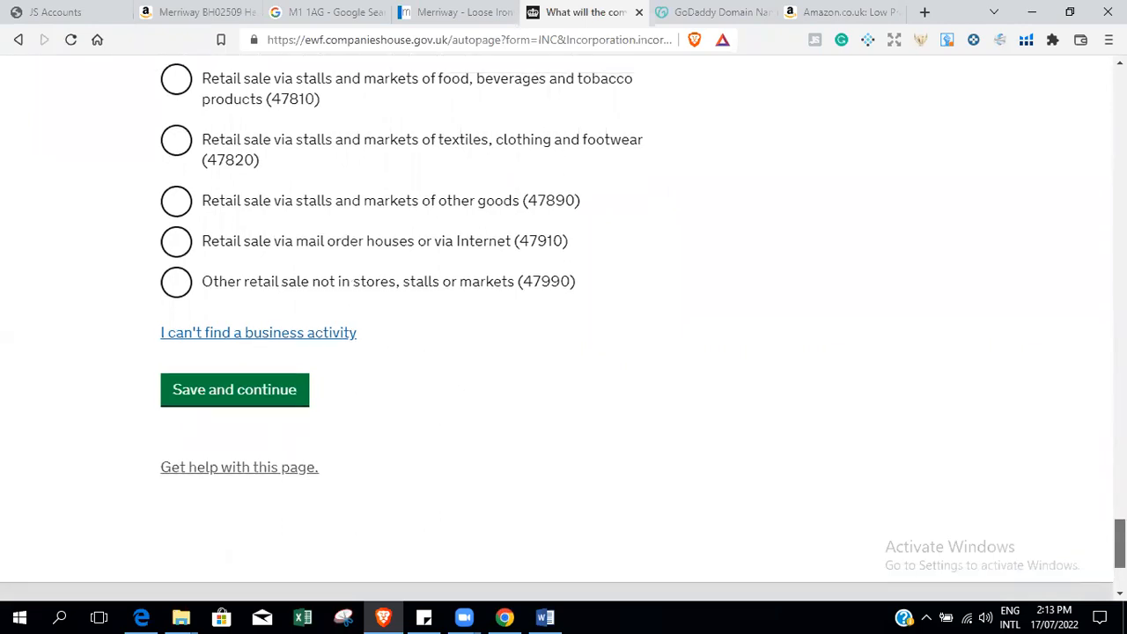
scroll(365, 326, down, 1)
click(176, 273)
click(264, 384)
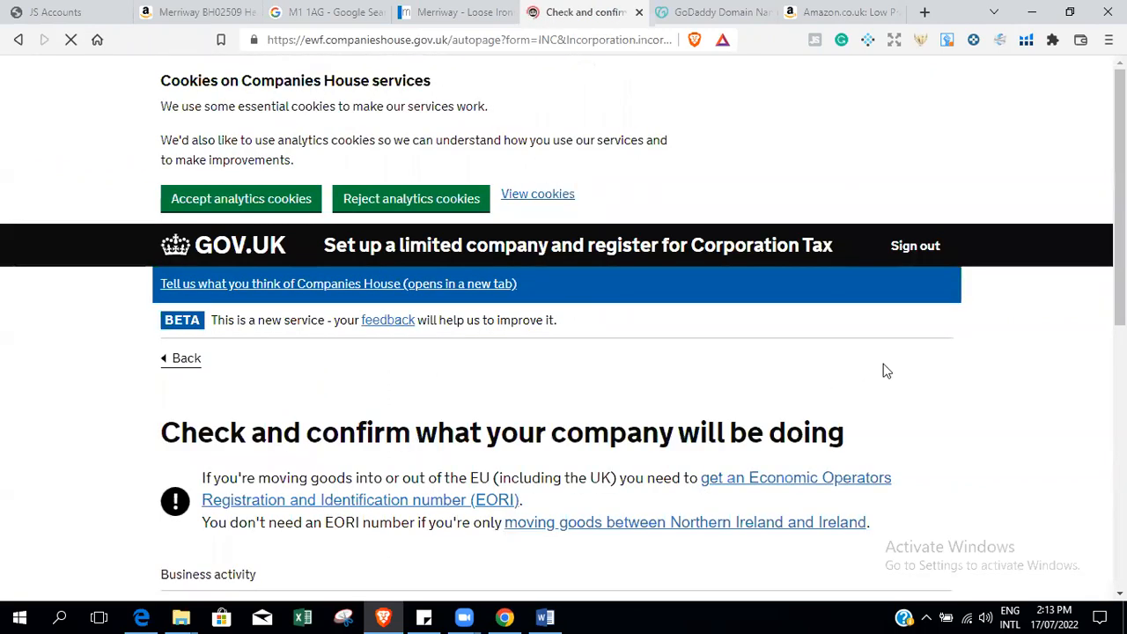
Confirm the two business activities, 47910 and 47990
scroll(935, 394, down, 1)
scroll(563, 352, down, 2)
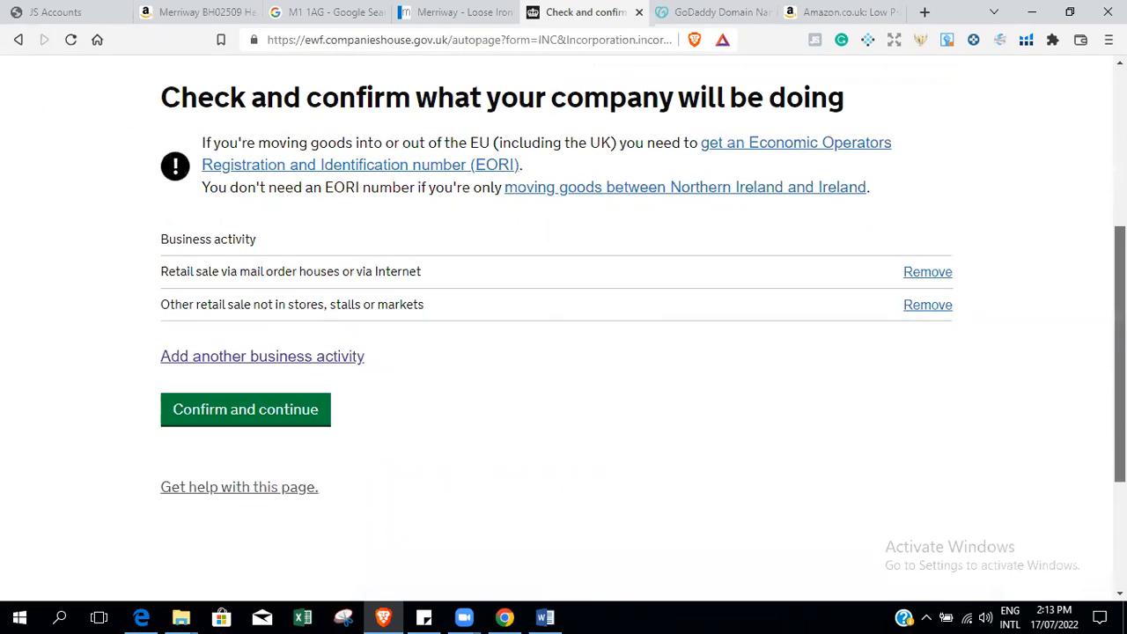
click(274, 407)
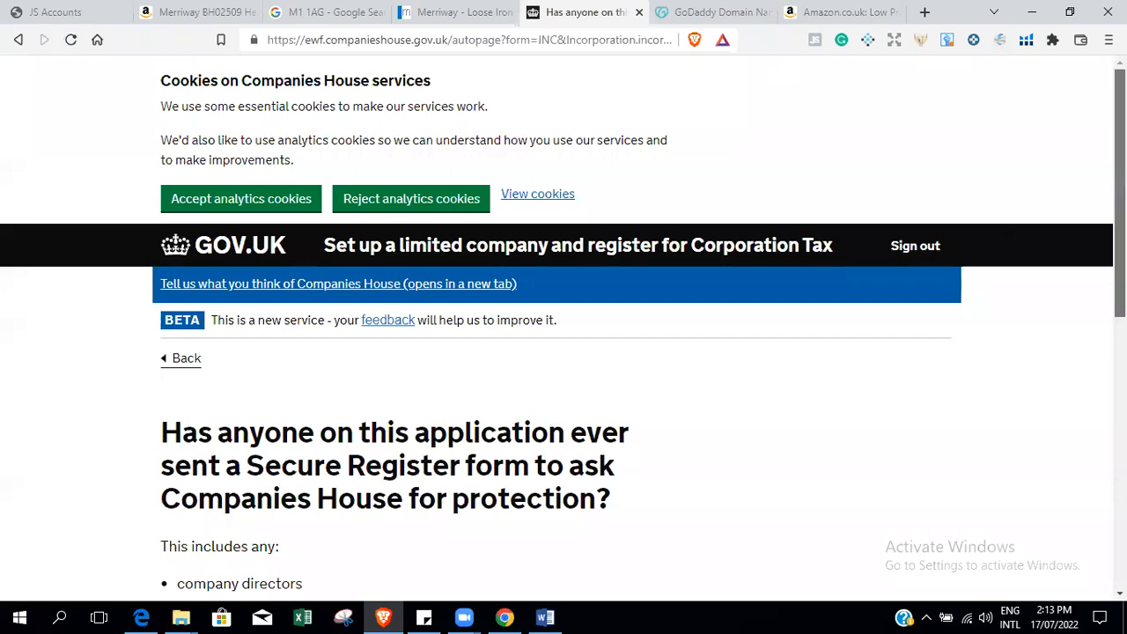
Answer No to the Secure Register form question and save it
scroll(564, 352, down, 4)
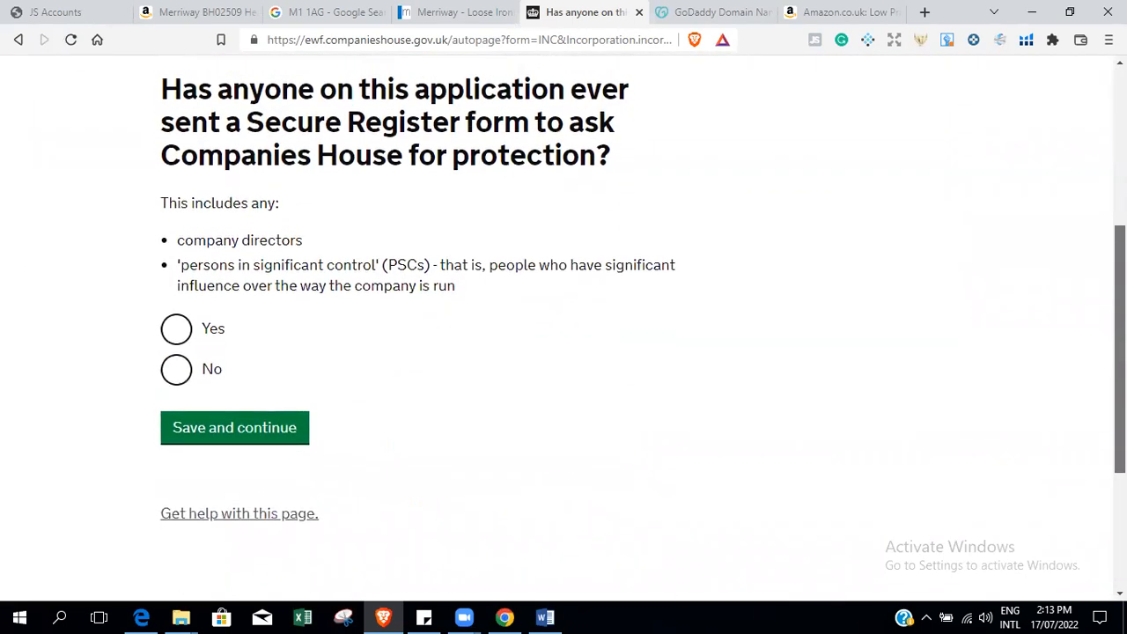
scroll(563, 352, up, 2)
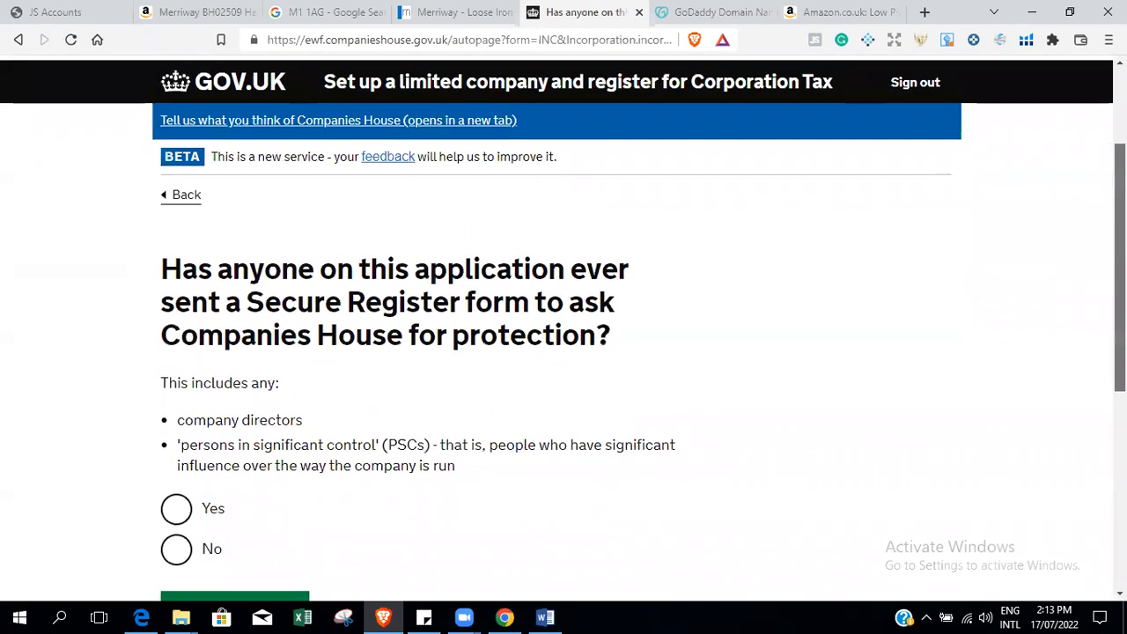
scroll(563, 352, down, 1)
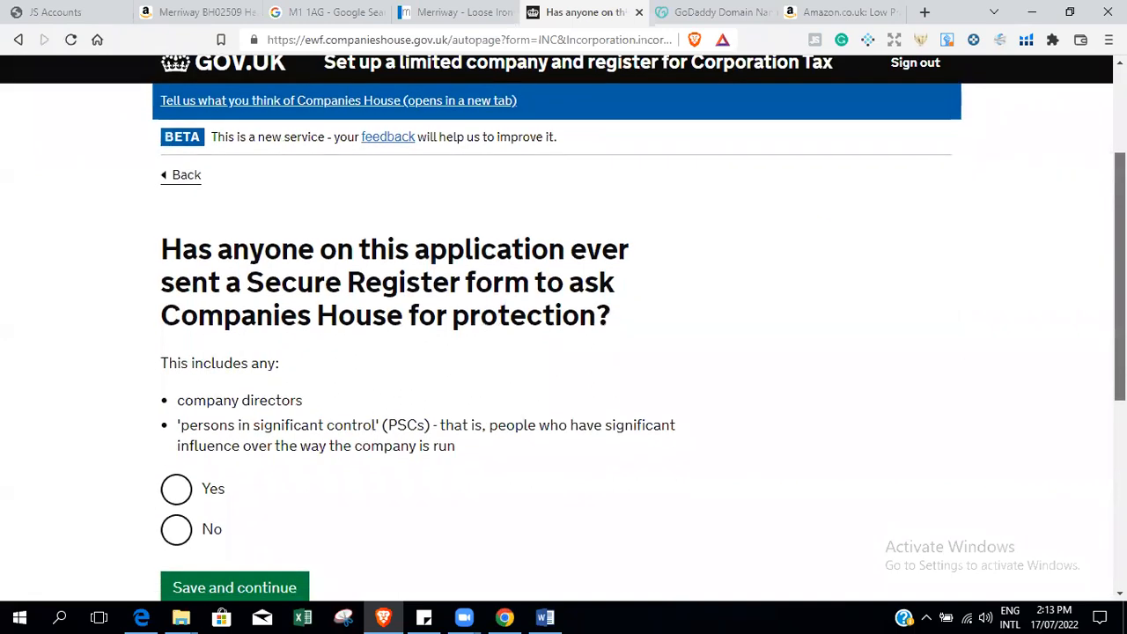
scroll(407, 341, down, 1)
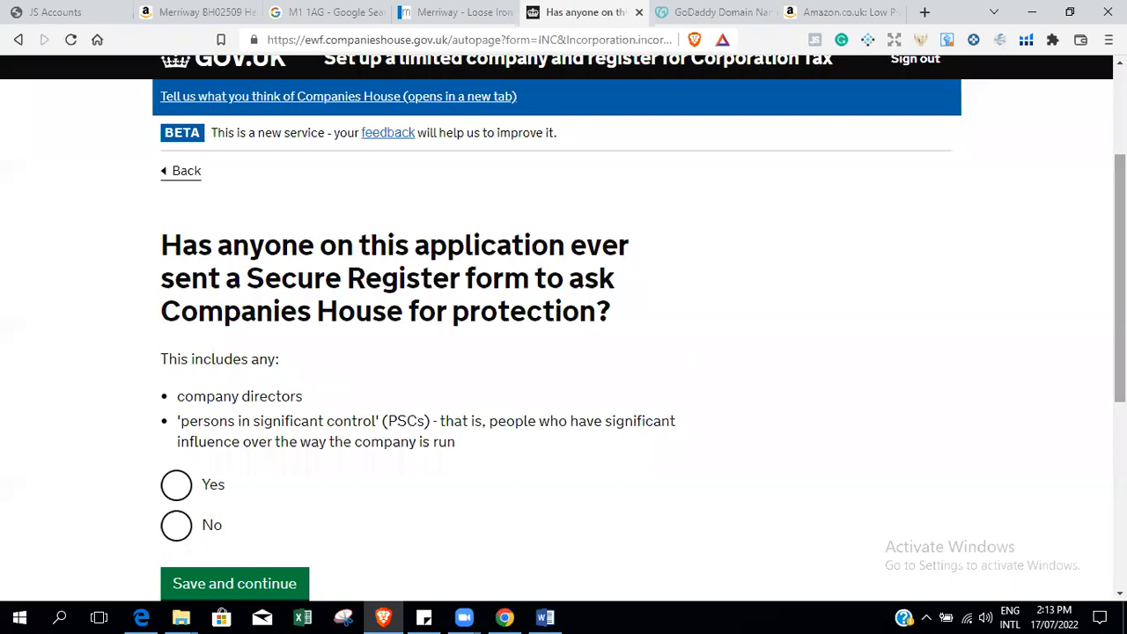
scroll(1119, 281, down, 1)
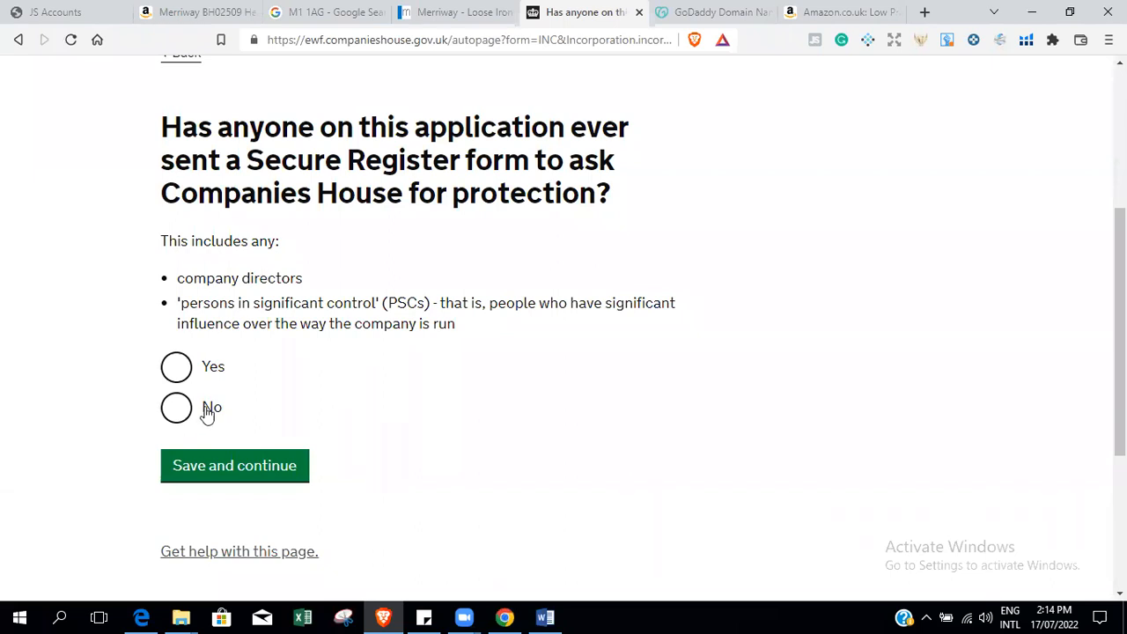
click(183, 421)
click(242, 453)
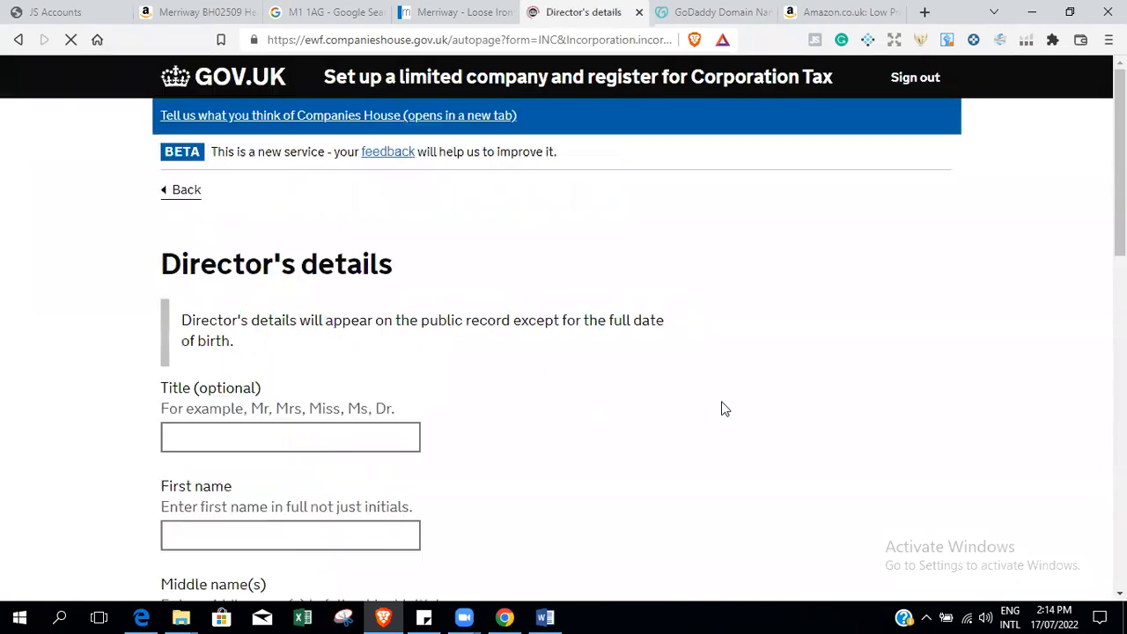
Enter the director's title, first name and last name
scroll(305, 296, down, 4)
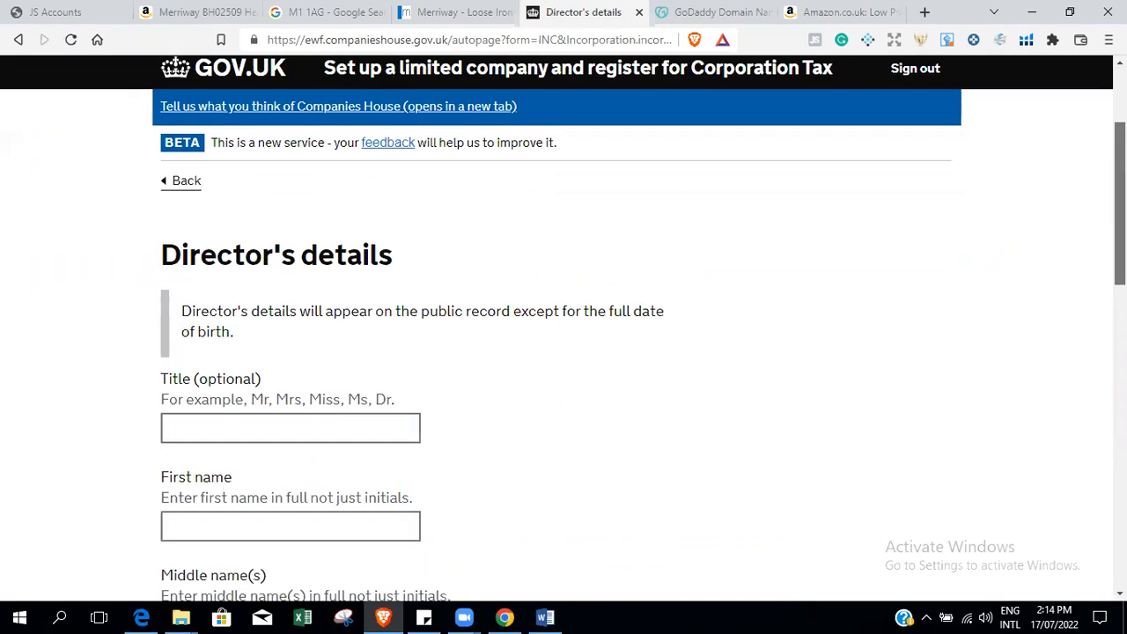
click(296, 264)
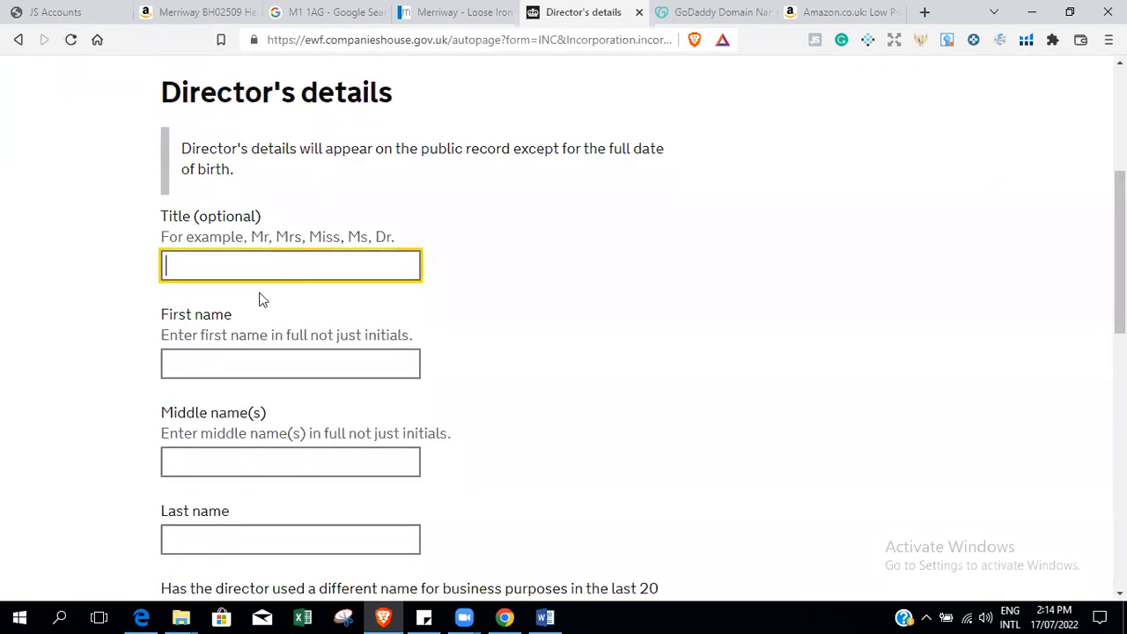
text(Mr)
click(255, 354)
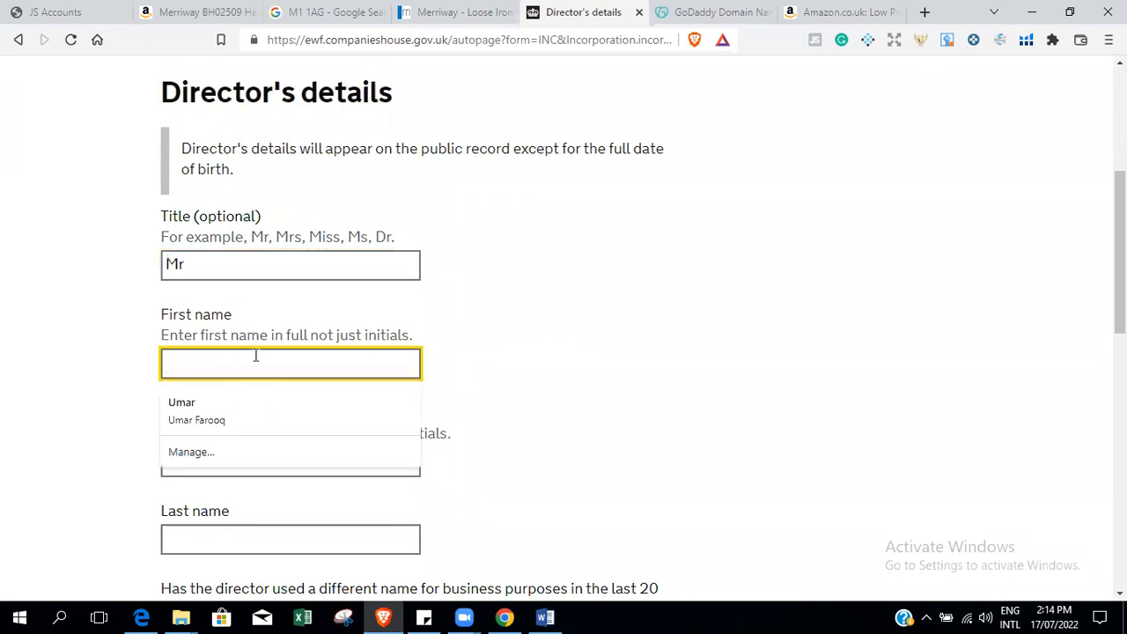
text(Ne)
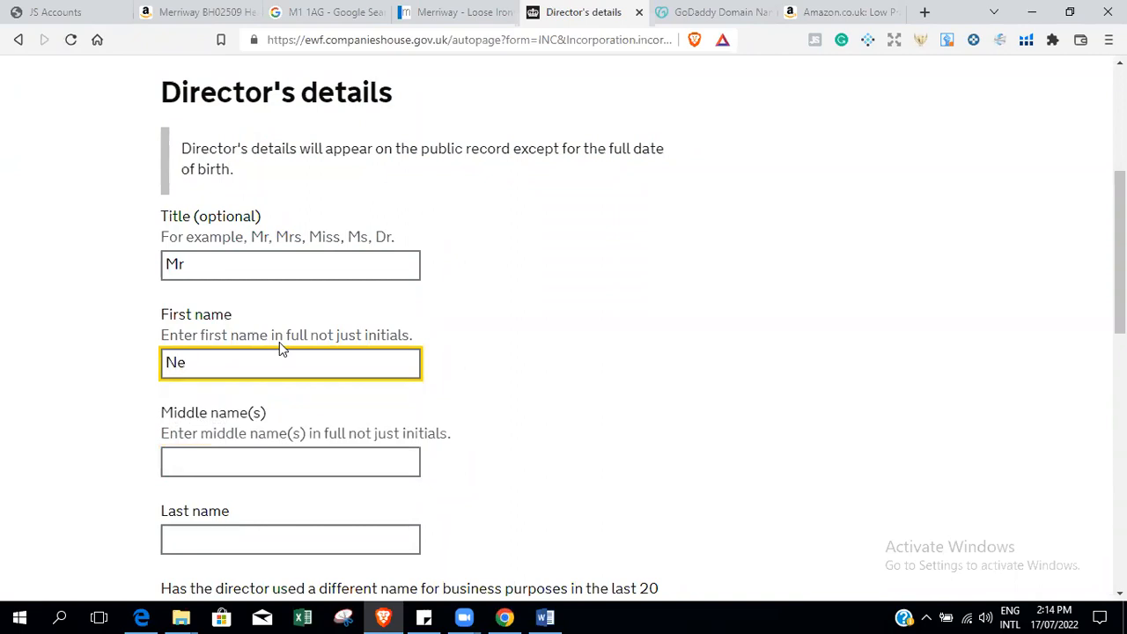
key(BackSpace)
drag(1119, 250, 1119, 295)
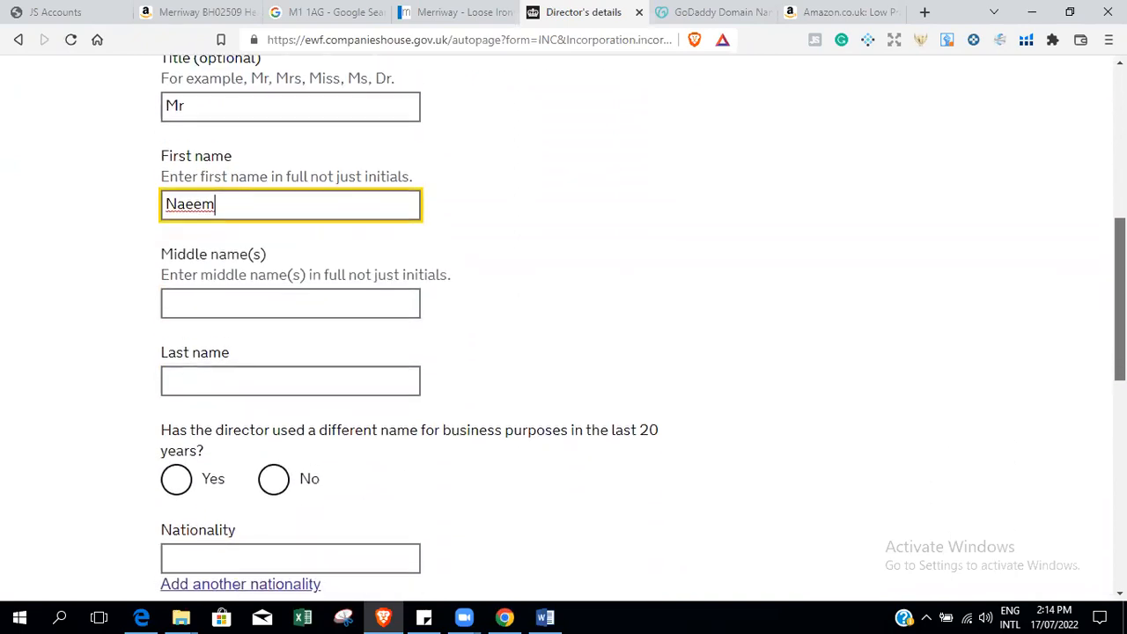
click(274, 391)
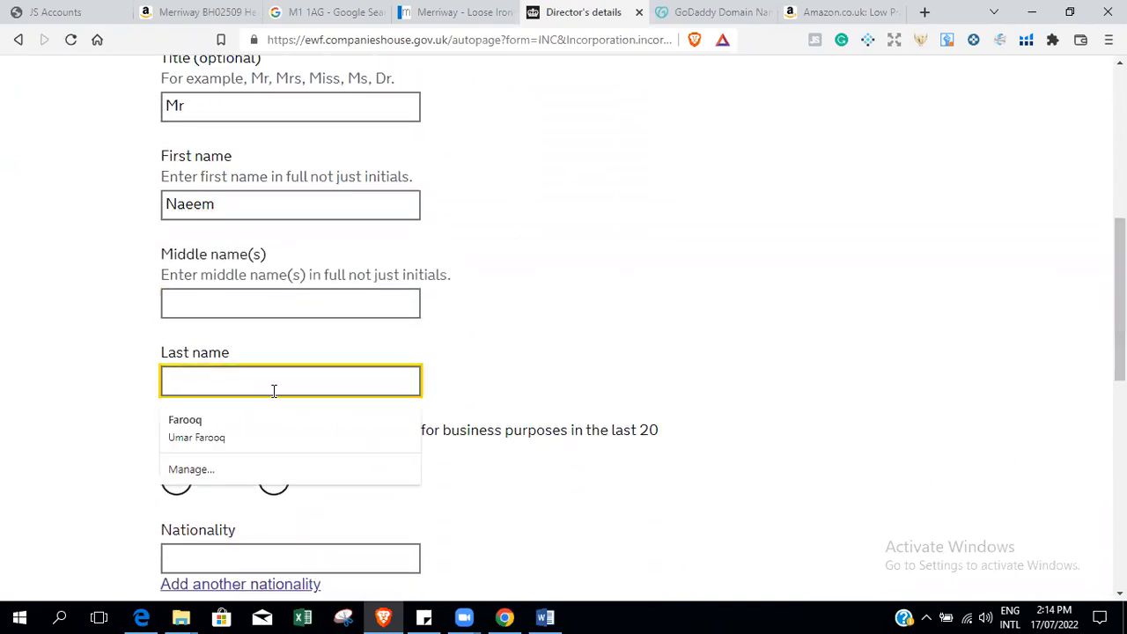
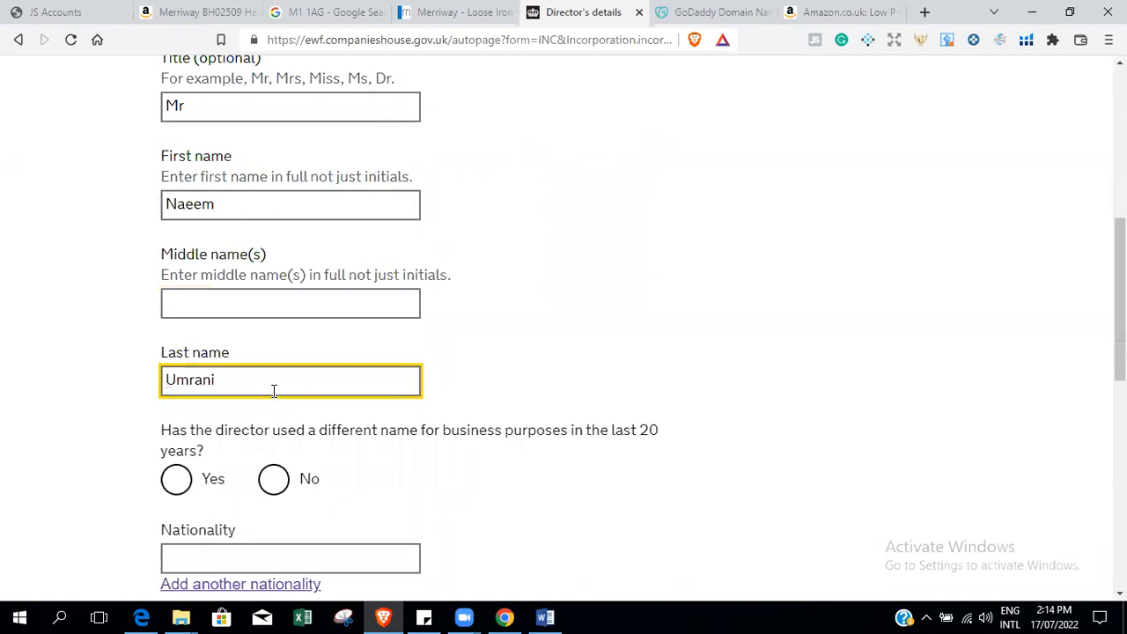
click(769, 335)
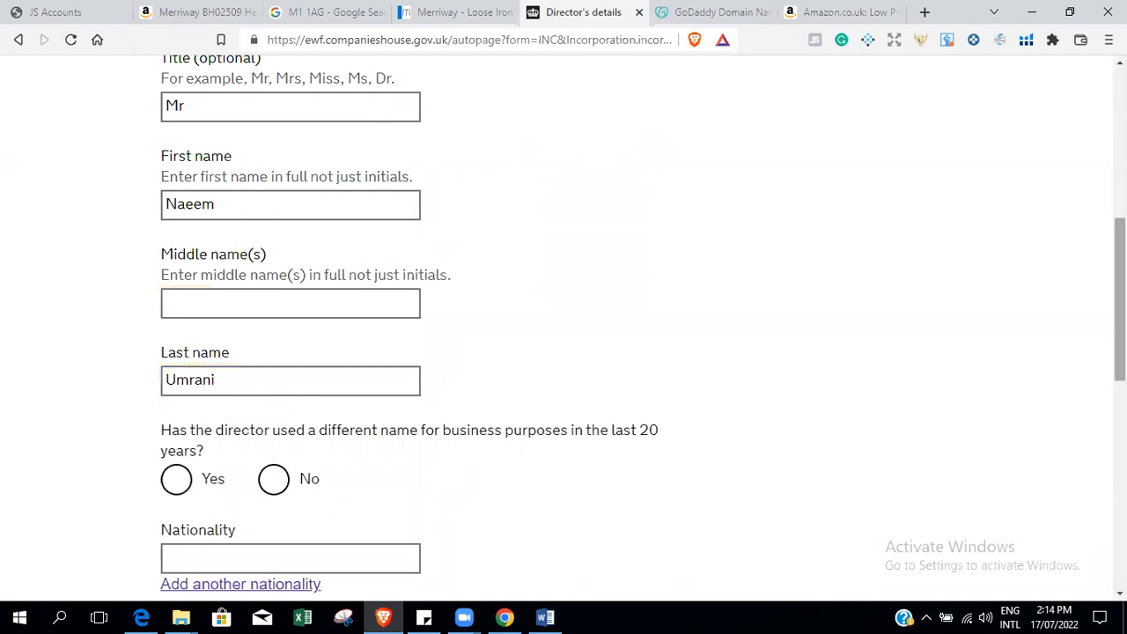
mouse_move(1120, 300)
mouse_down()
mouse_move(1120, 262)
mouse_move(1120, 297)
mouse_move(1119, 280)
mouse_up()
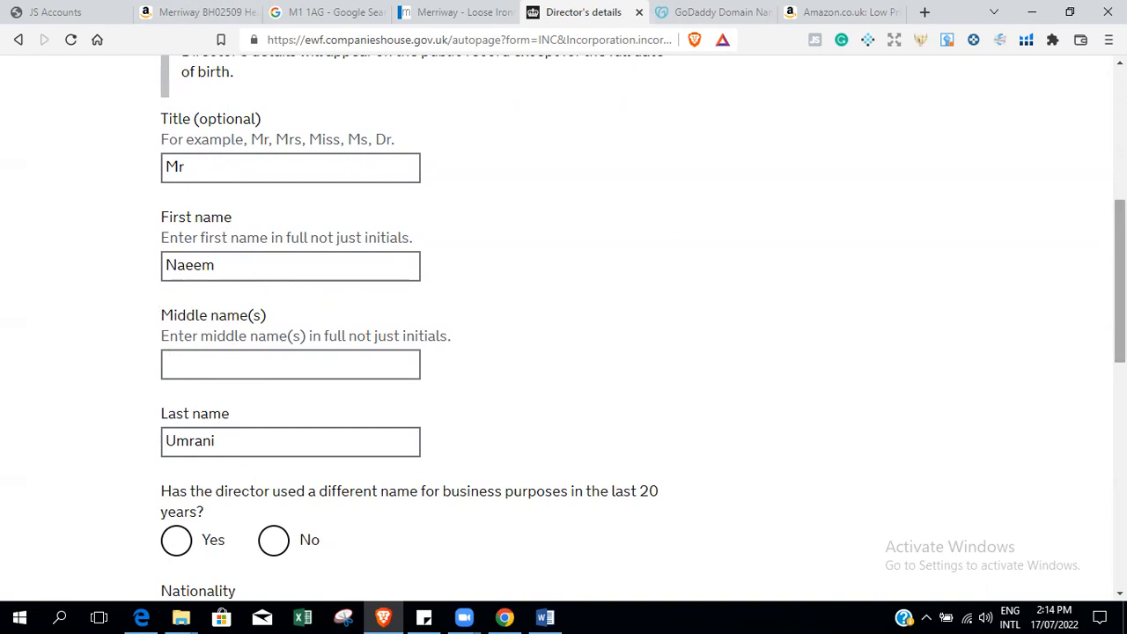
Answer No to a different business name and set nationality to Pakistani
scroll(418, 361, down, 3)
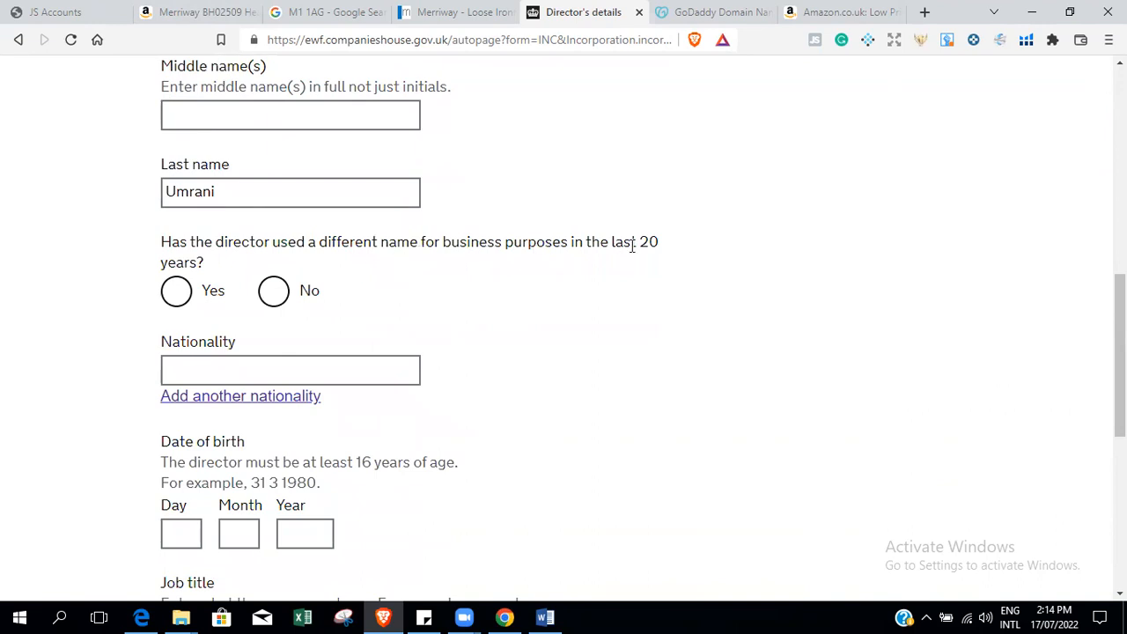
click(273, 292)
click(276, 369)
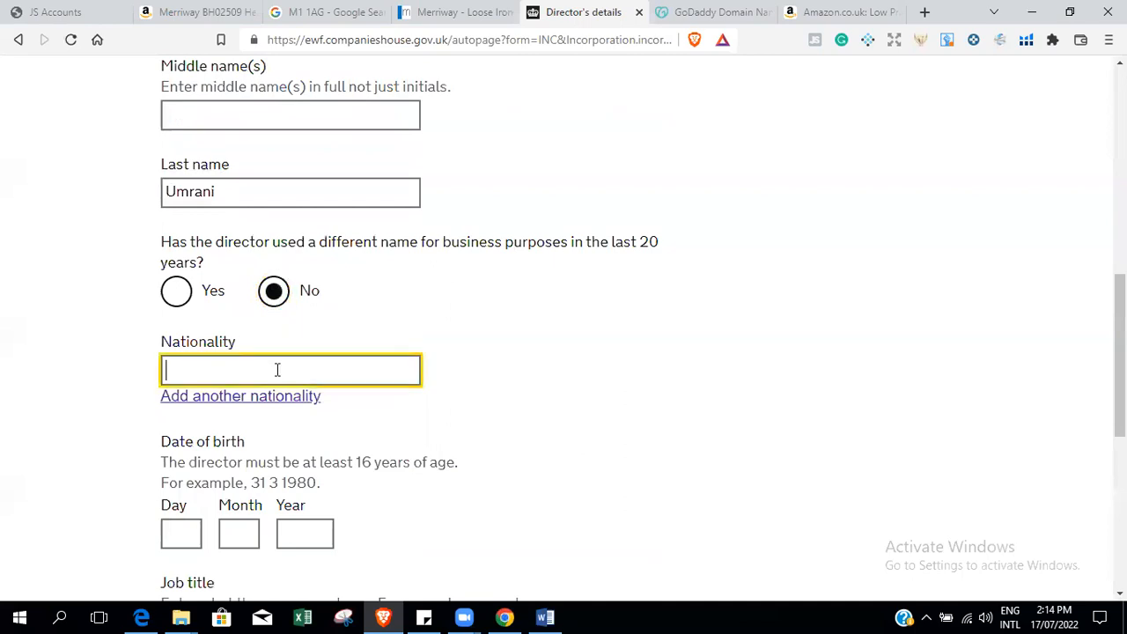
text(Pa)
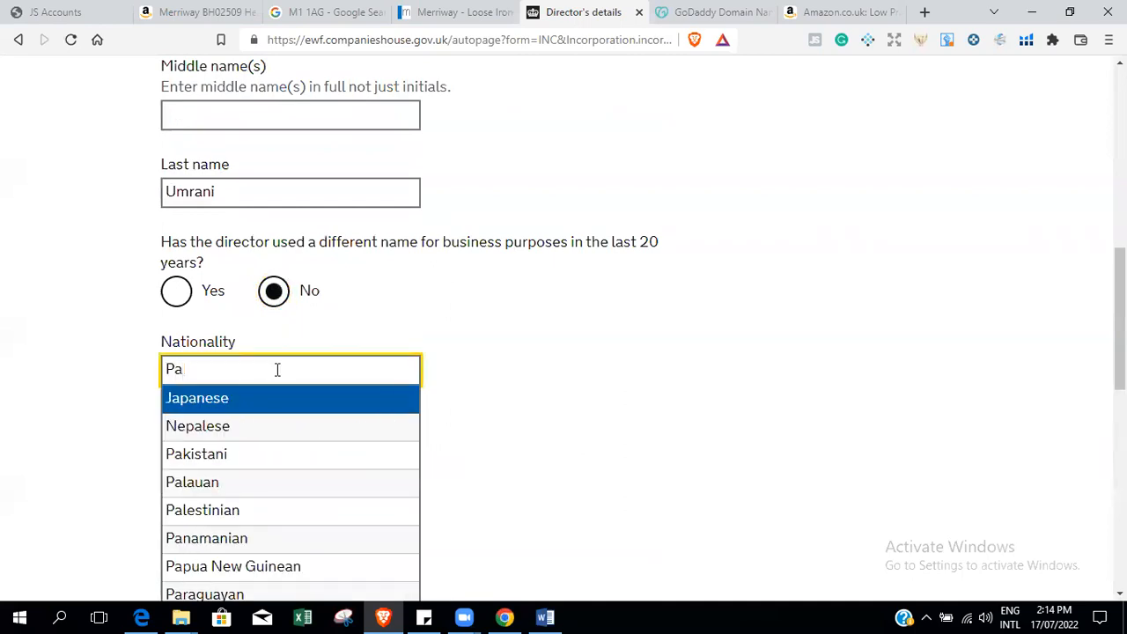
text(ks)
key(BackSpace)
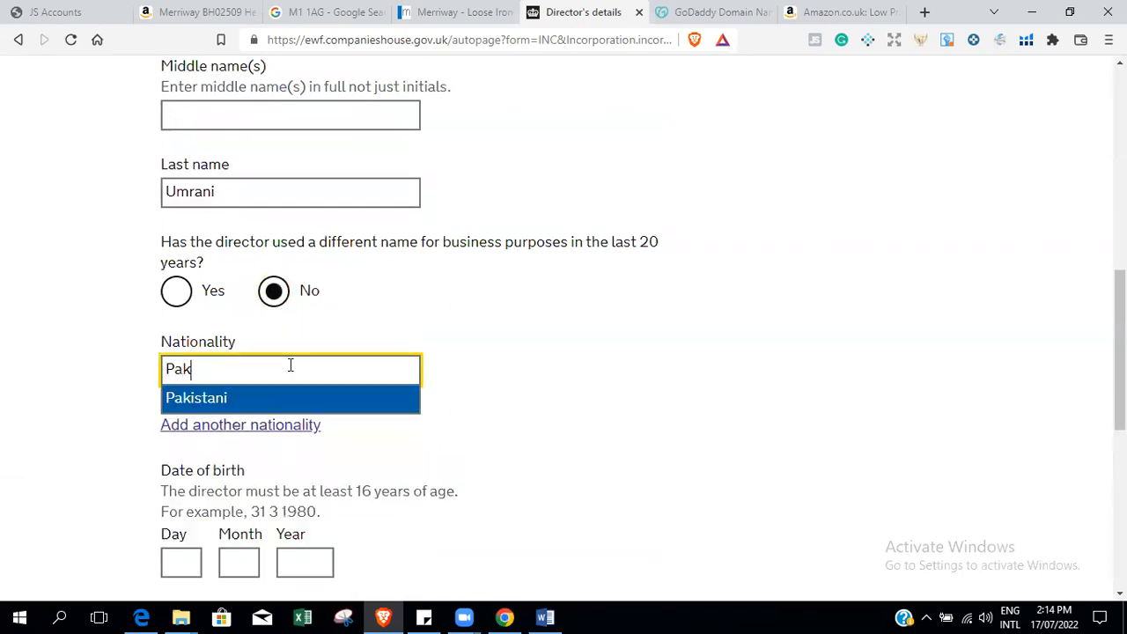
click(300, 408)
Fill in the director's date of birth day, month and year
scroll(933, 382, down, 2)
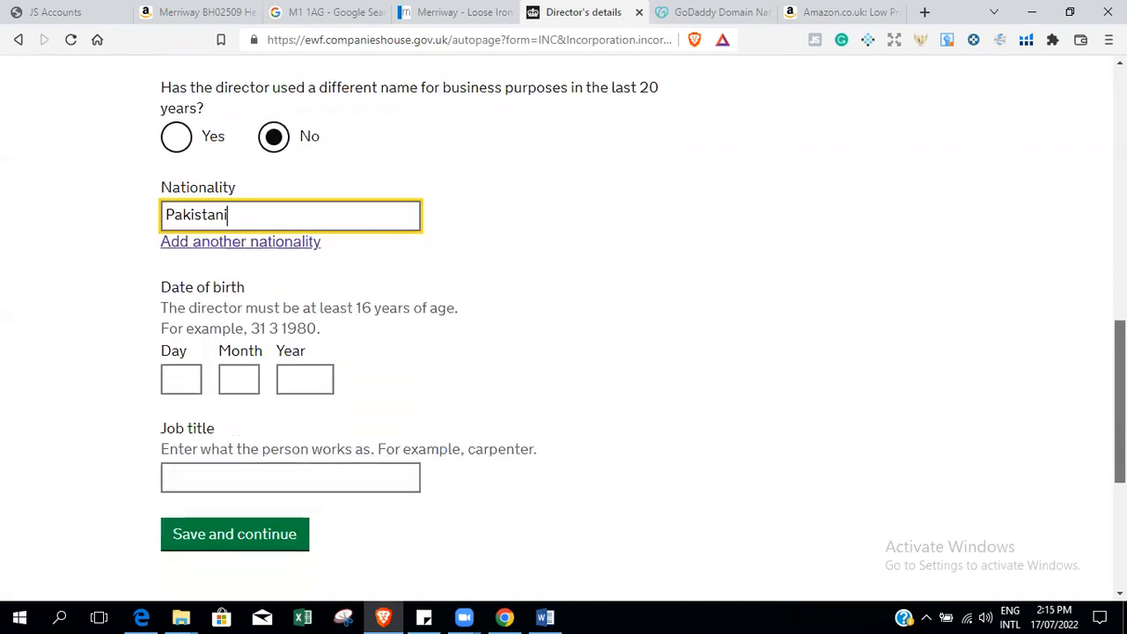
click(185, 377)
key(Tab)
key(Tab)
click(167, 373)
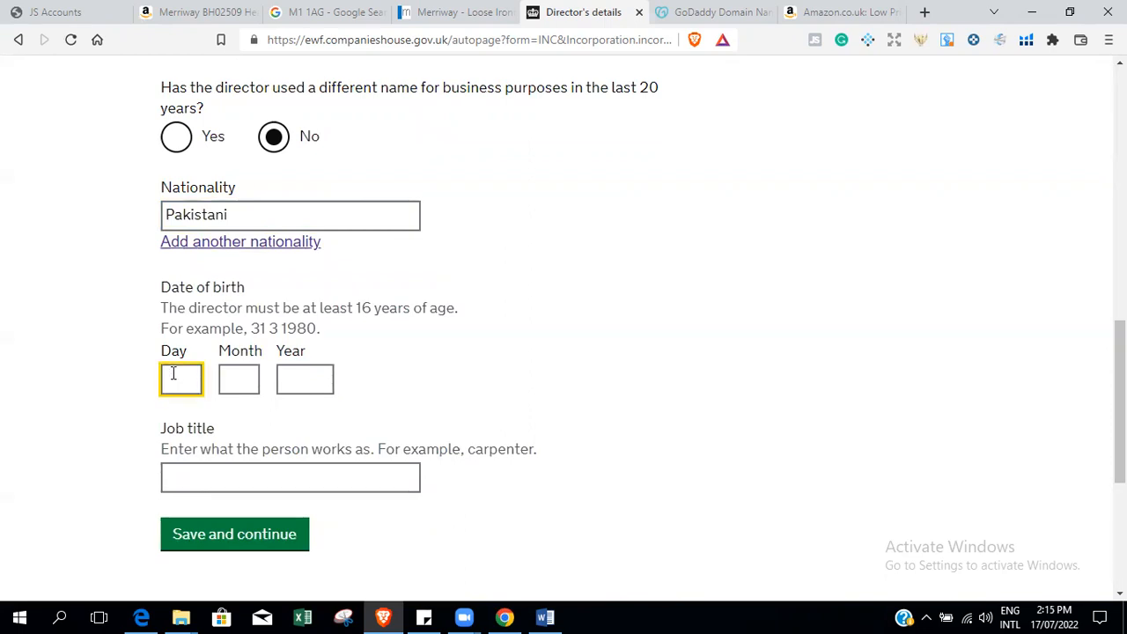
click(244, 378)
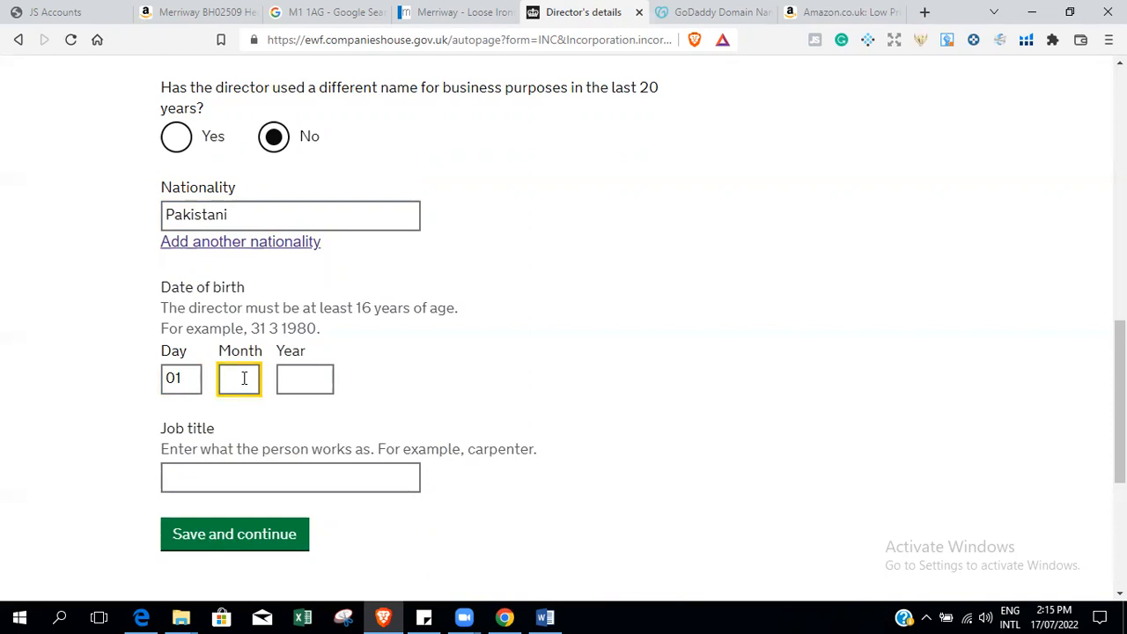
click(288, 378)
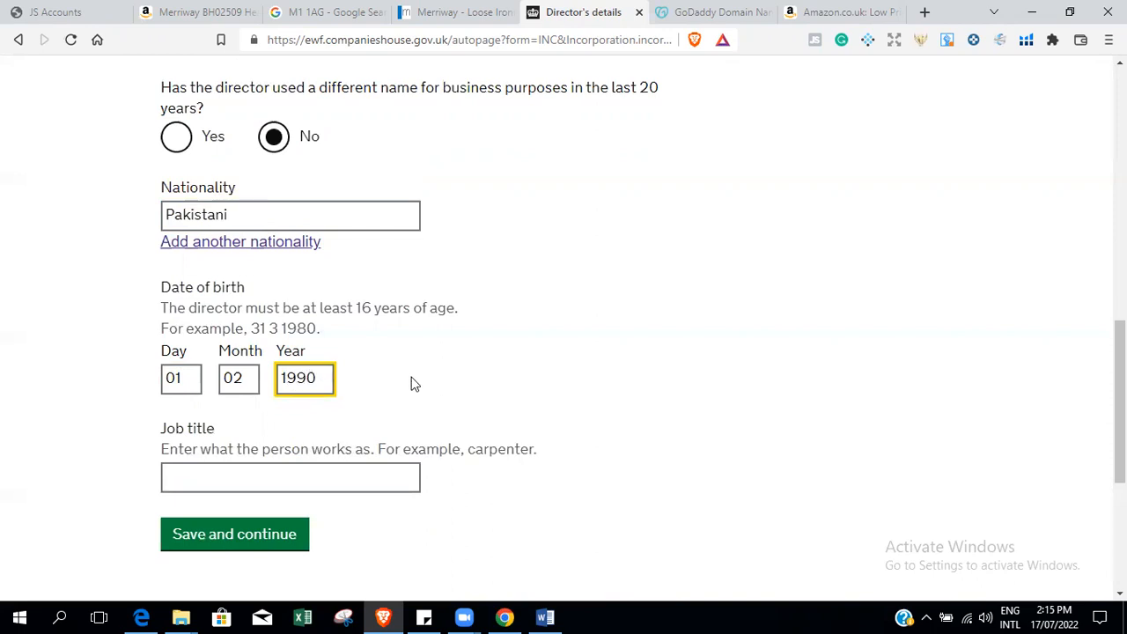
click(384, 384)
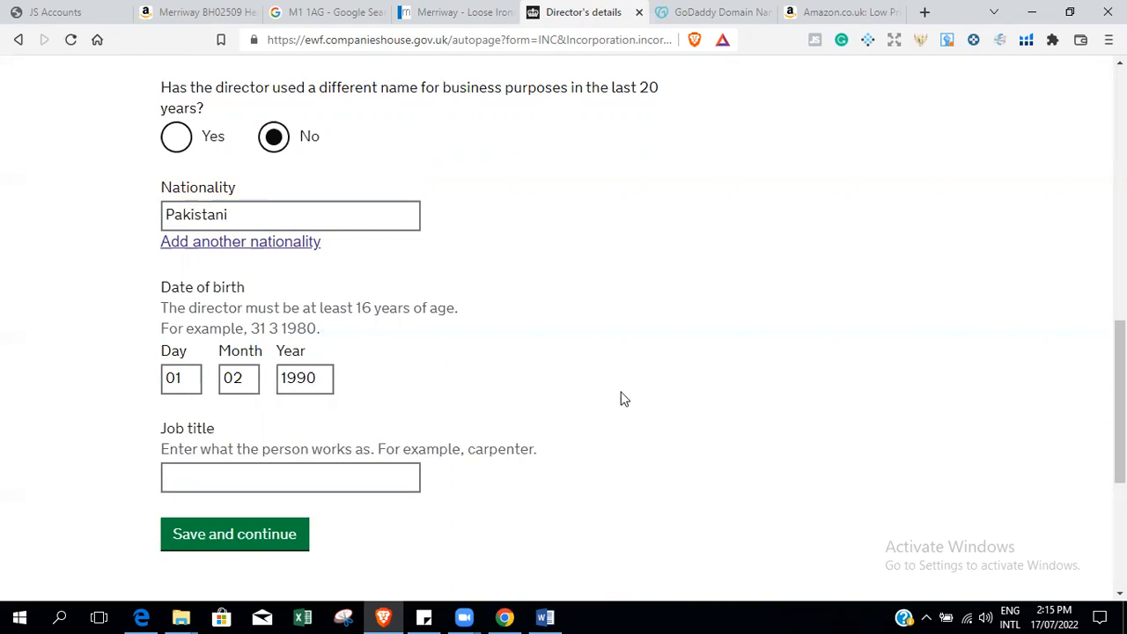
Set the job title to Company Director and save the director's details
scroll(620, 399, down, 2)
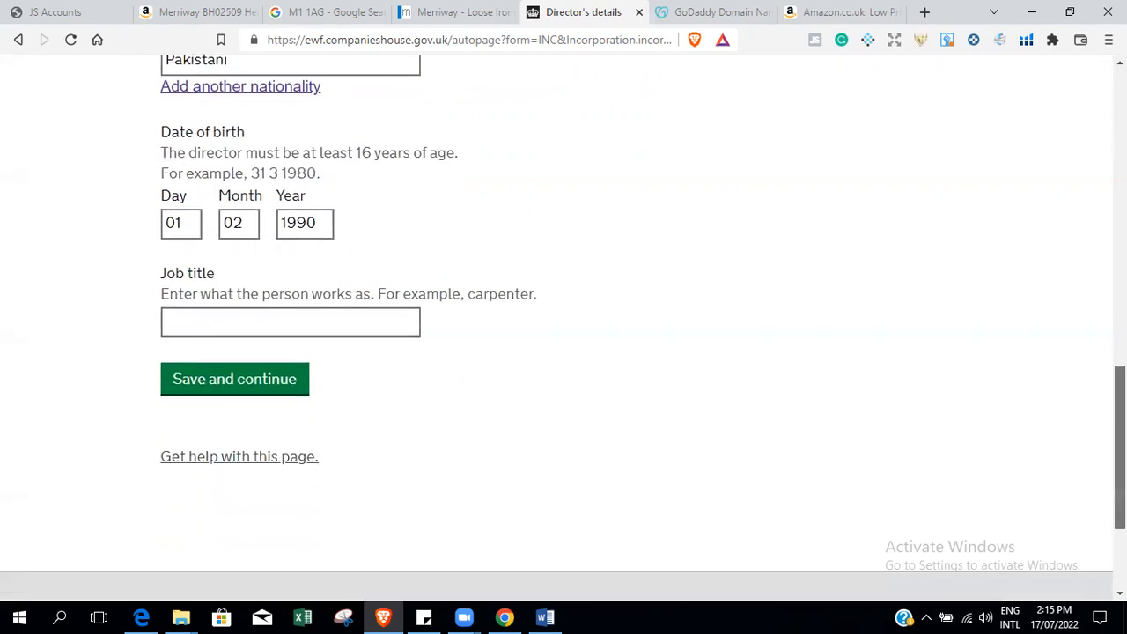
click(291, 325)
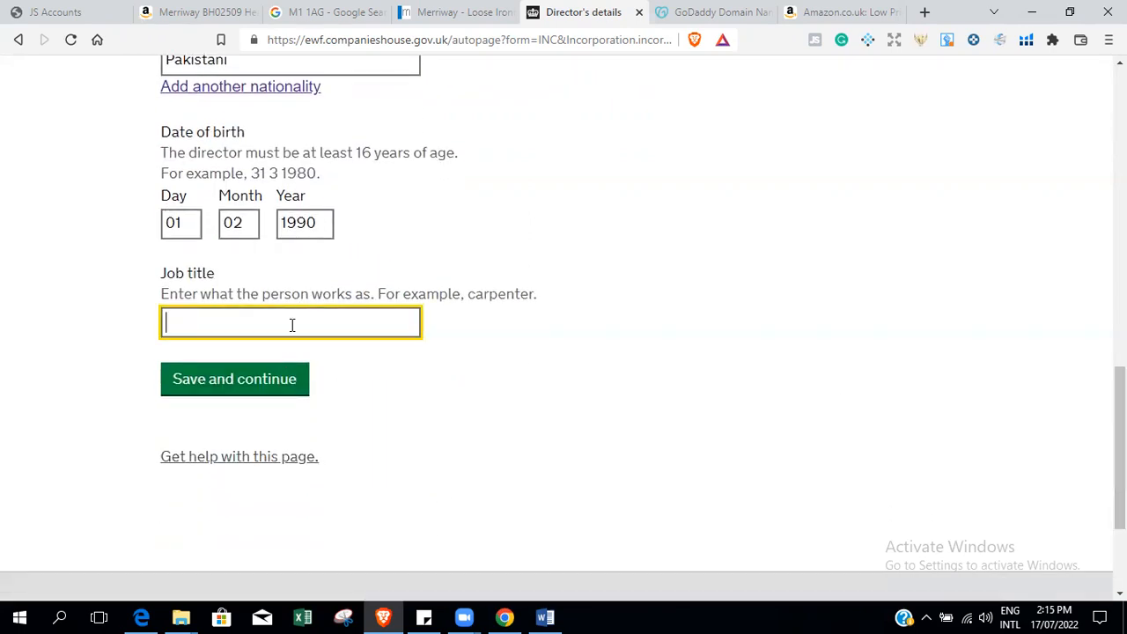
text(Direct)
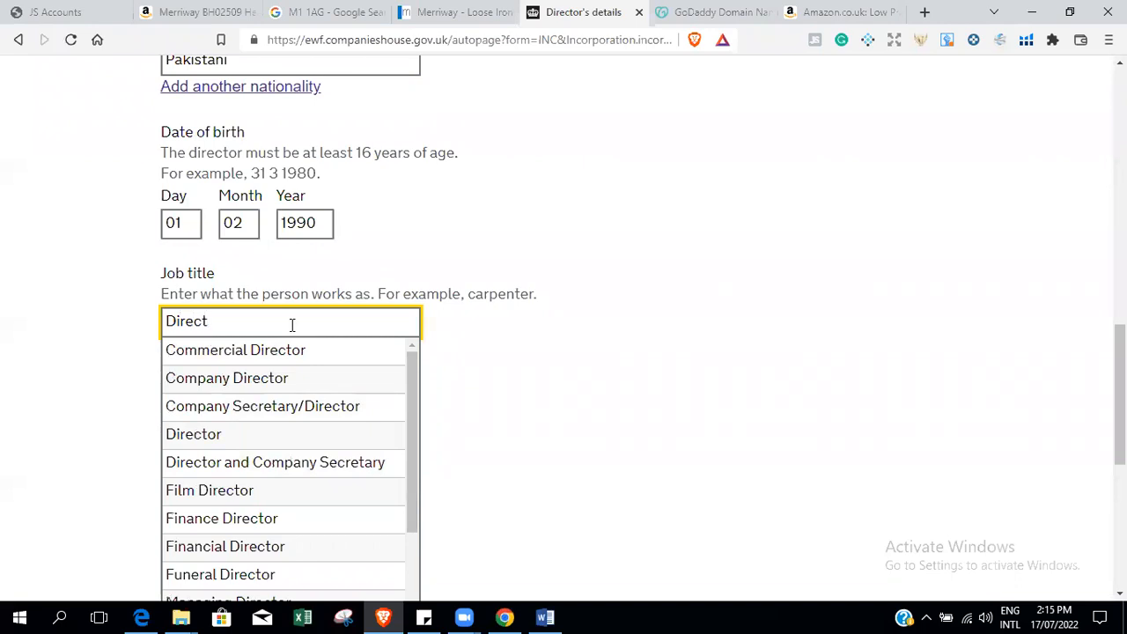
click(313, 377)
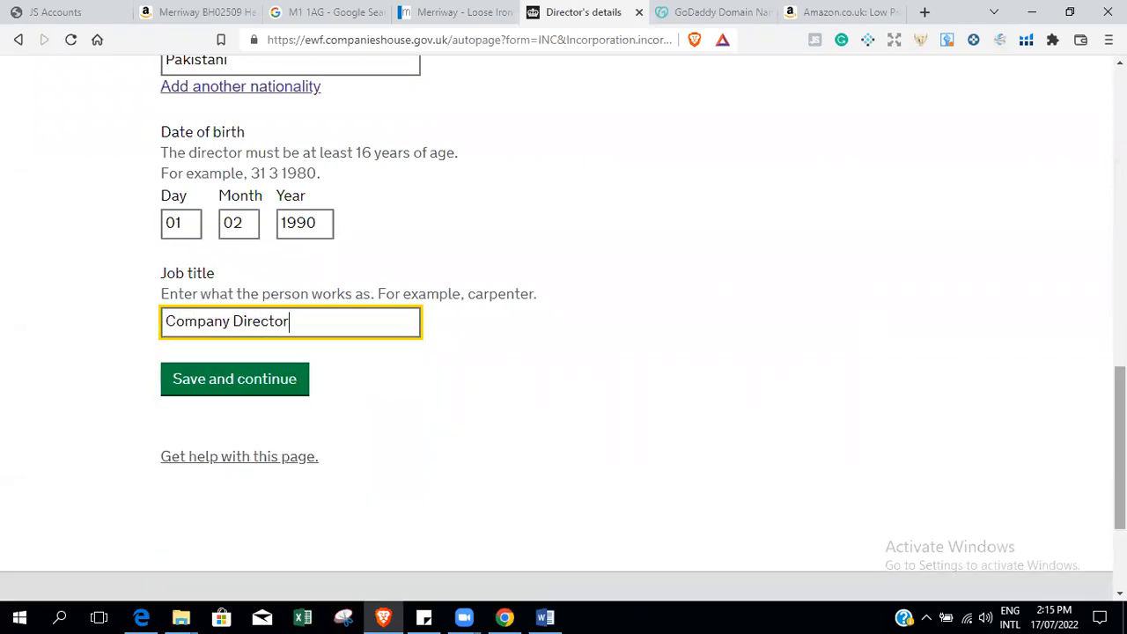
scroll(1119, 440, up, 3)
scroll(1120, 440, down, 3)
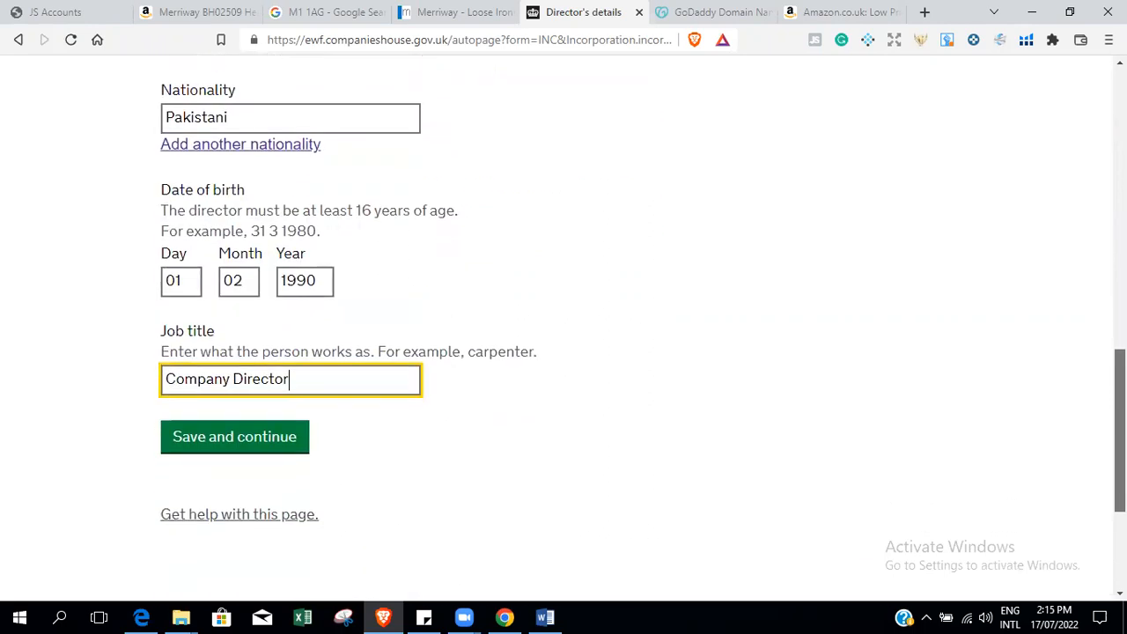
click(270, 435)
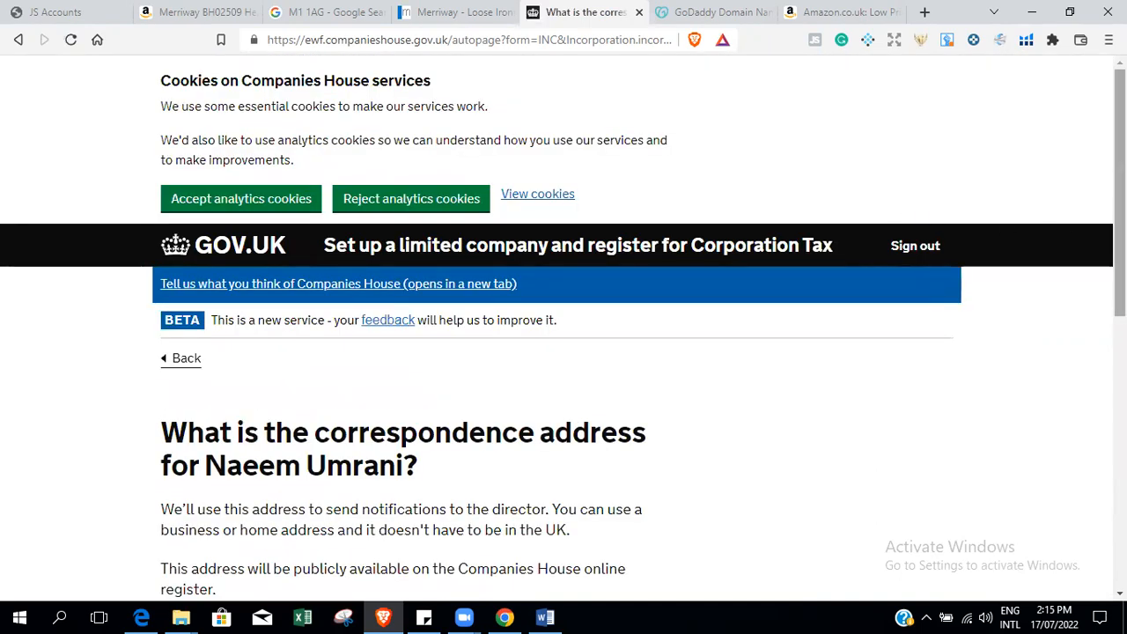
Use the registered office address as the director's correspondence and home address
scroll(1119, 189, down, 4)
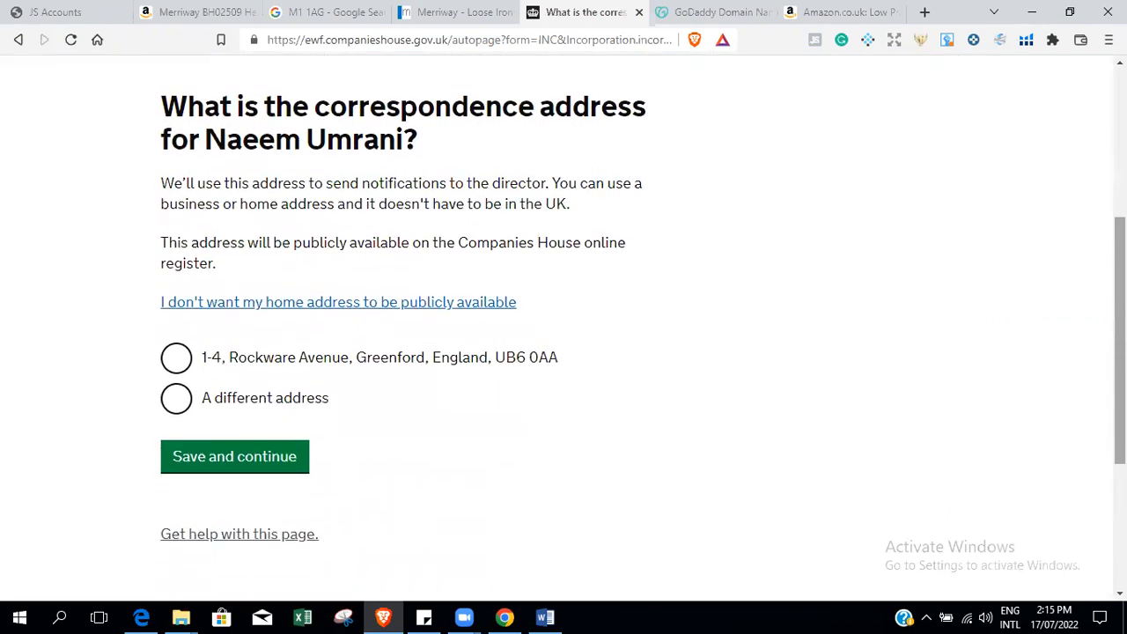
click(174, 358)
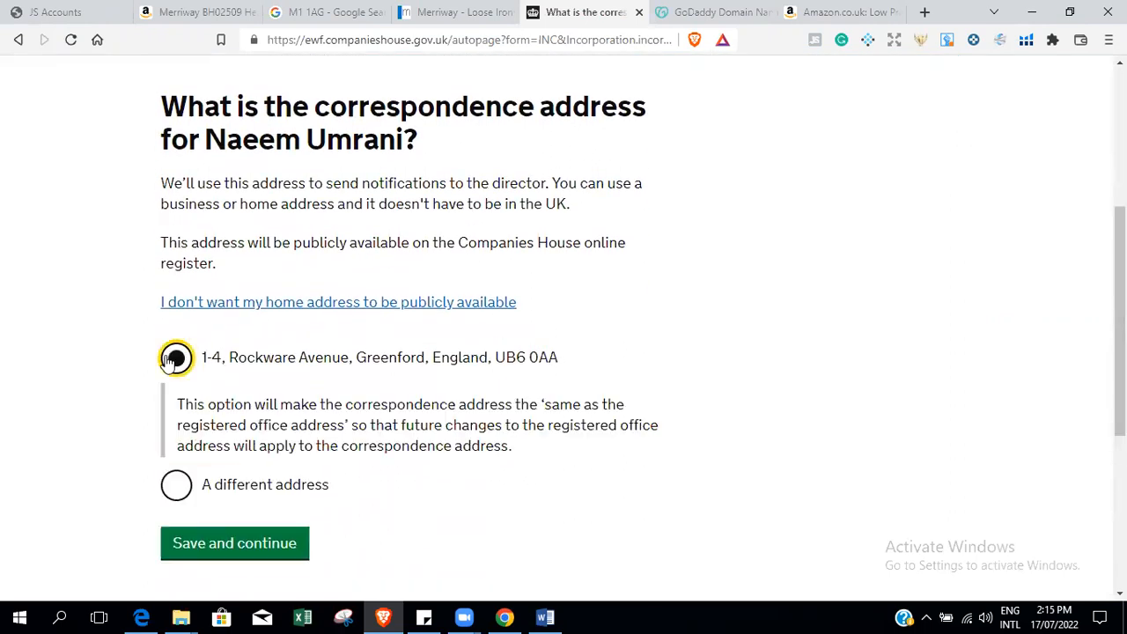
click(273, 544)
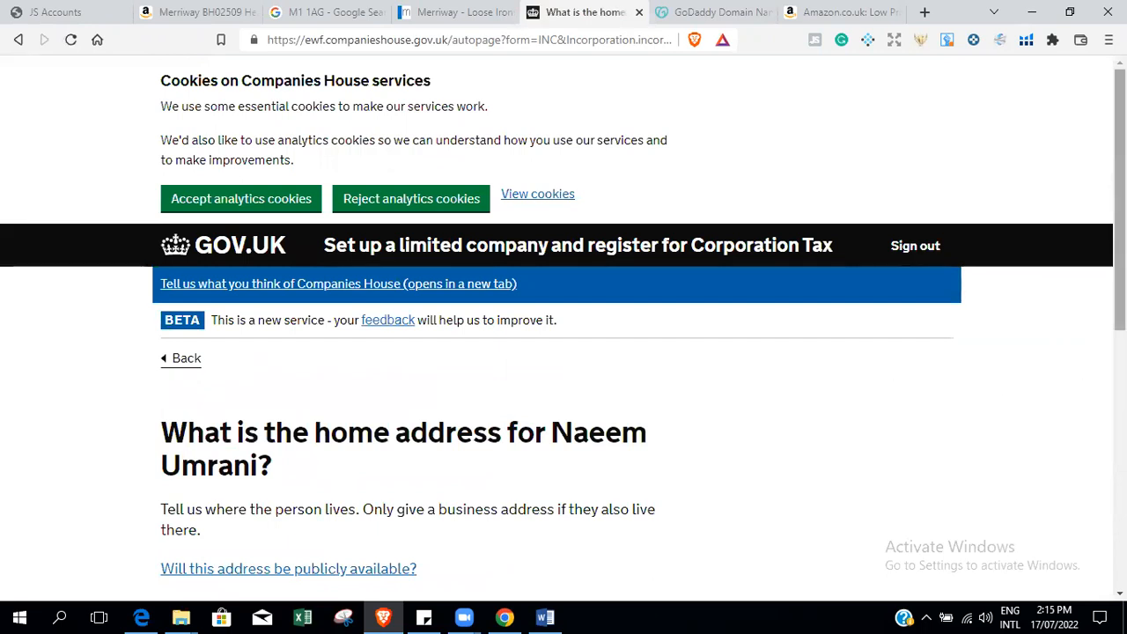
scroll(1119, 352, down, 3)
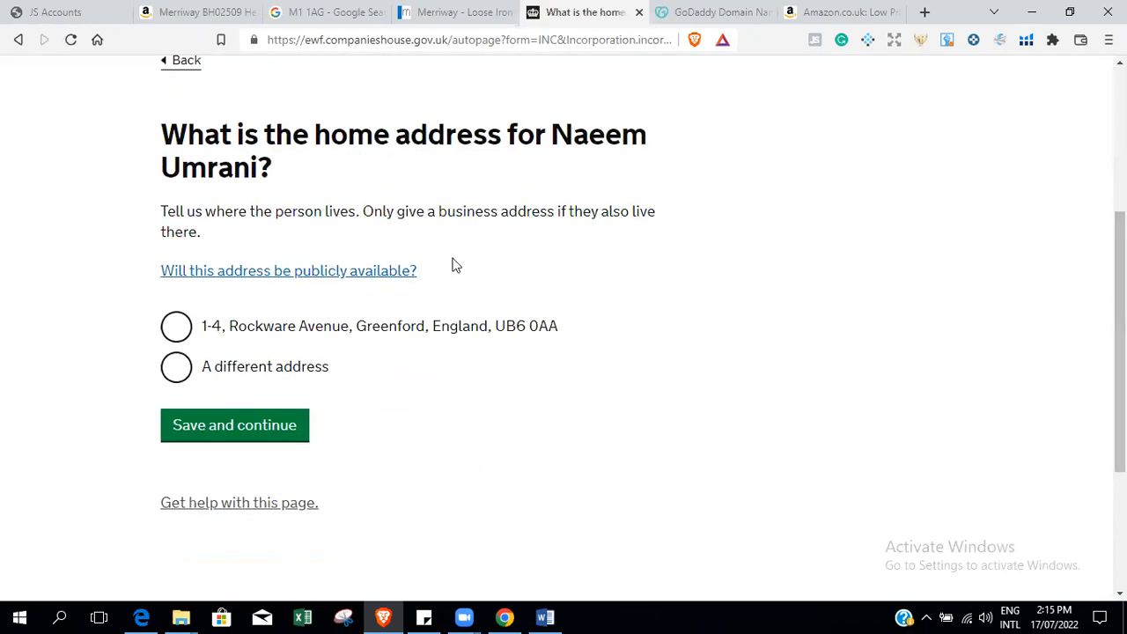
click(176, 337)
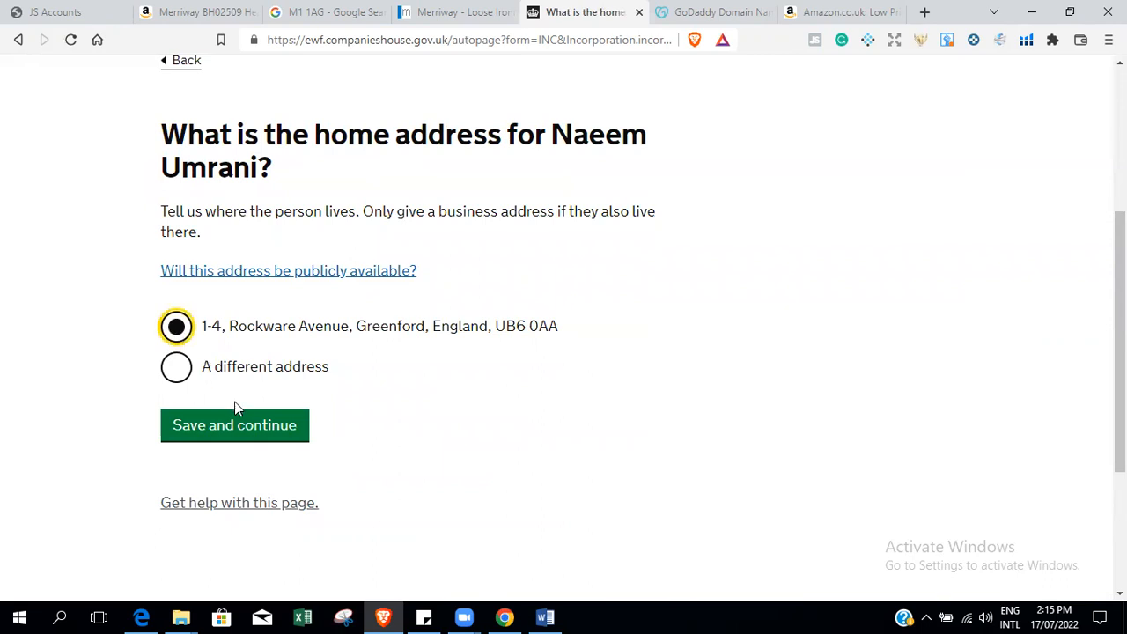
click(241, 422)
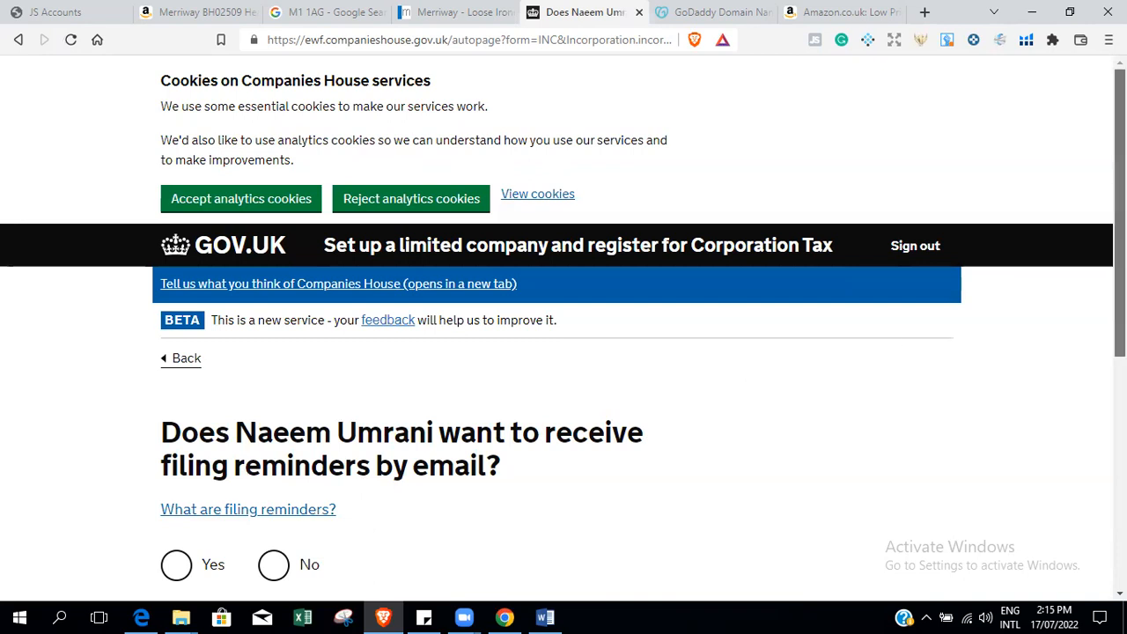
Opt into email filing reminders sent to the director's listed email address
scroll(564, 344, down, 3)
click(179, 344)
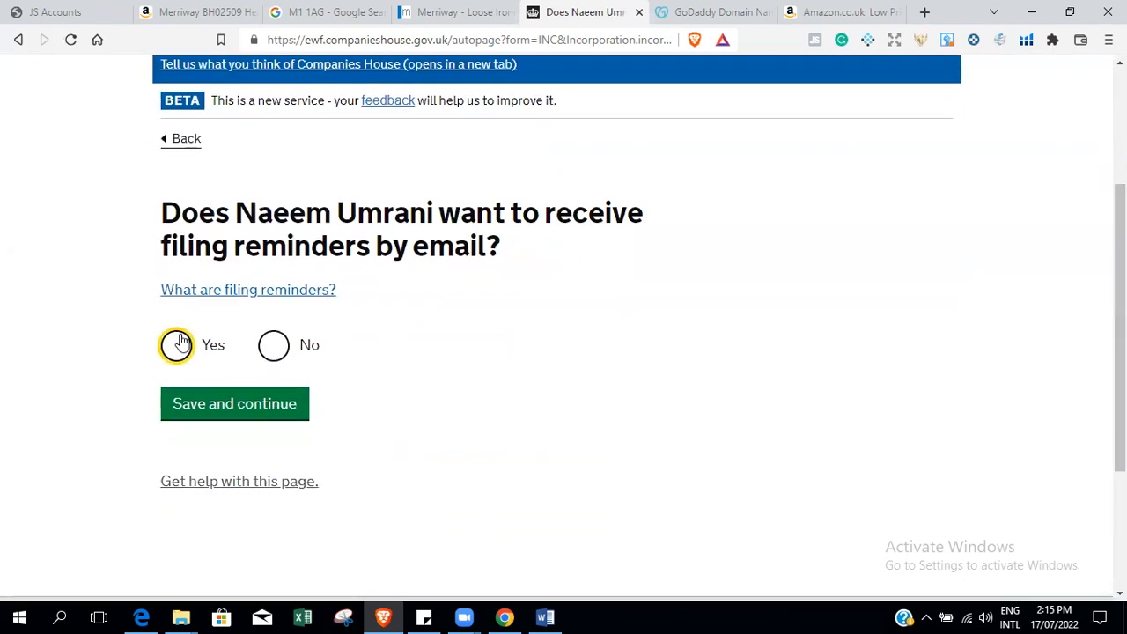
click(251, 403)
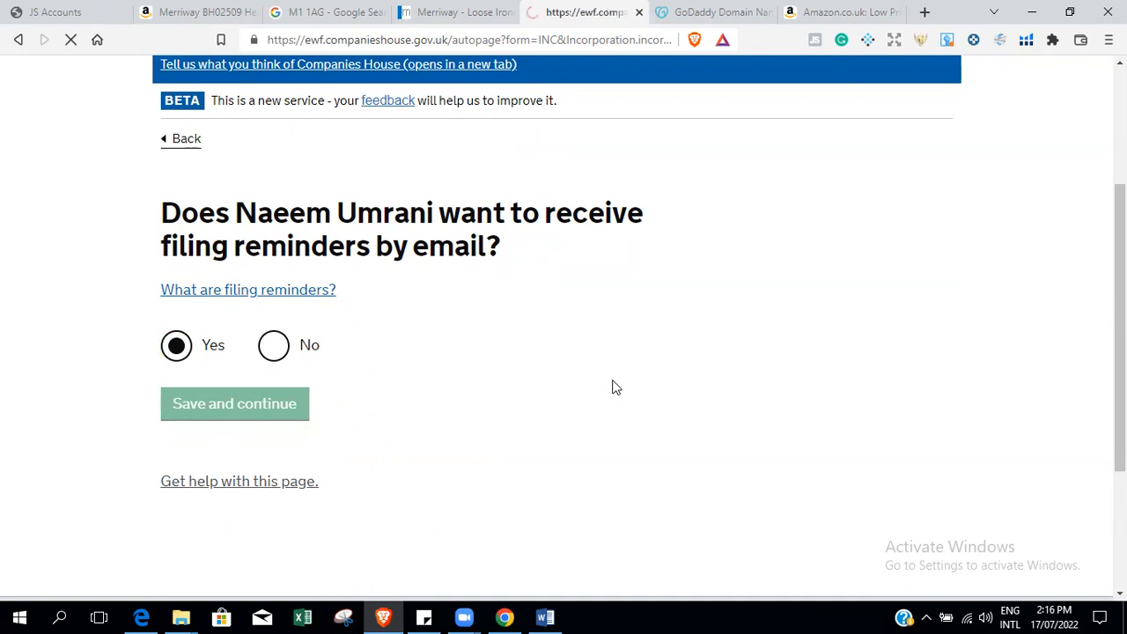
scroll(474, 350, down, 2)
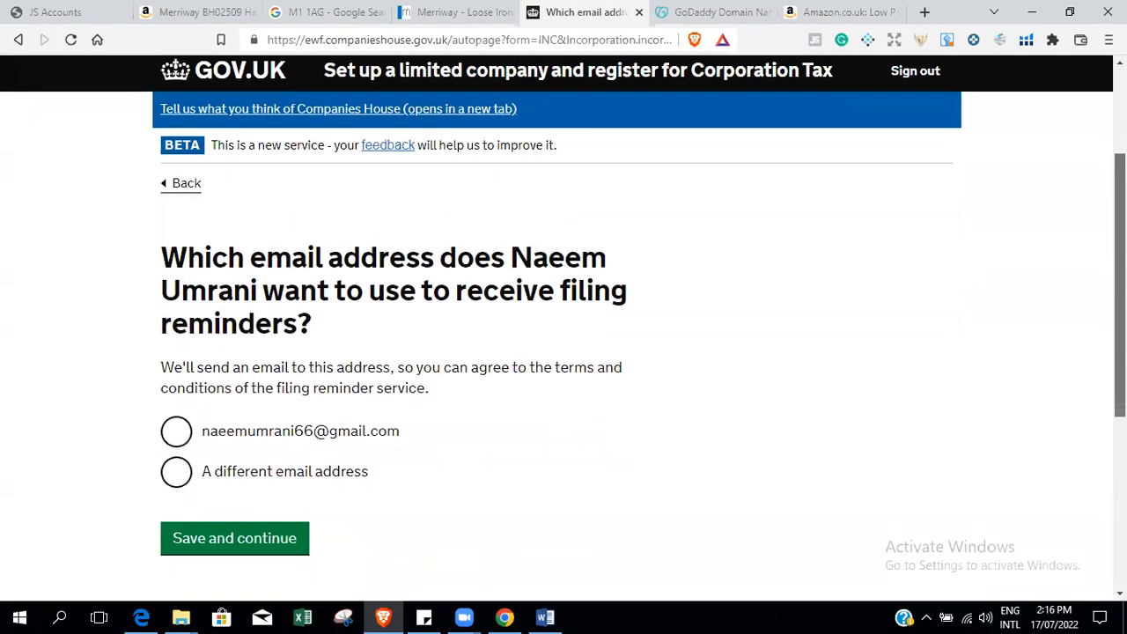
click(174, 421)
click(243, 533)
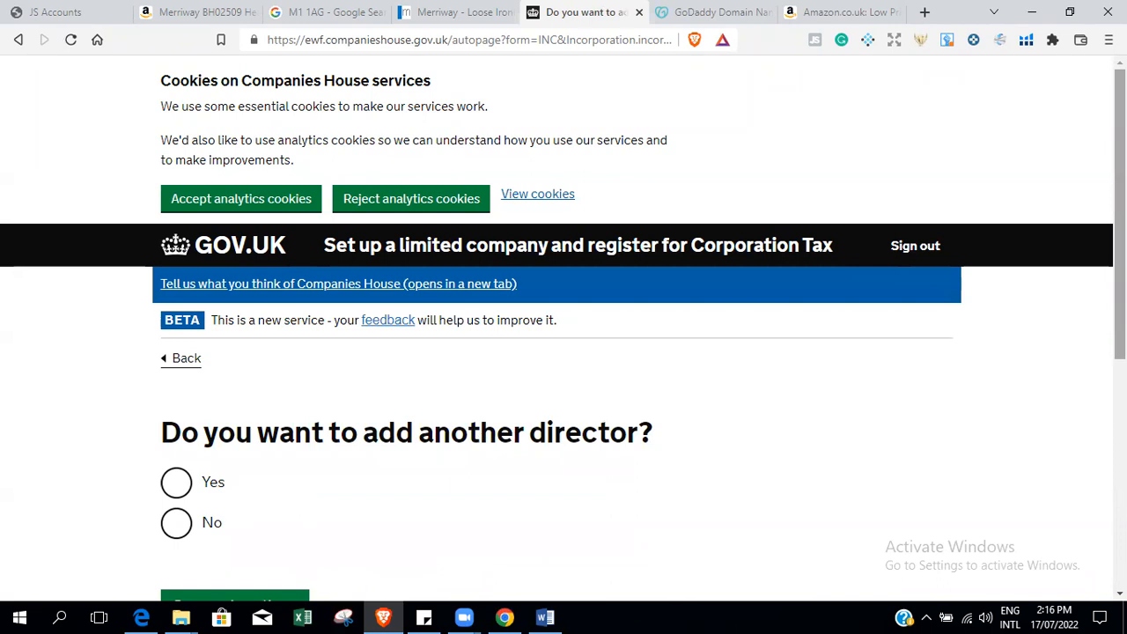
Answer No to adding another director
scroll(563, 352, down, 3)
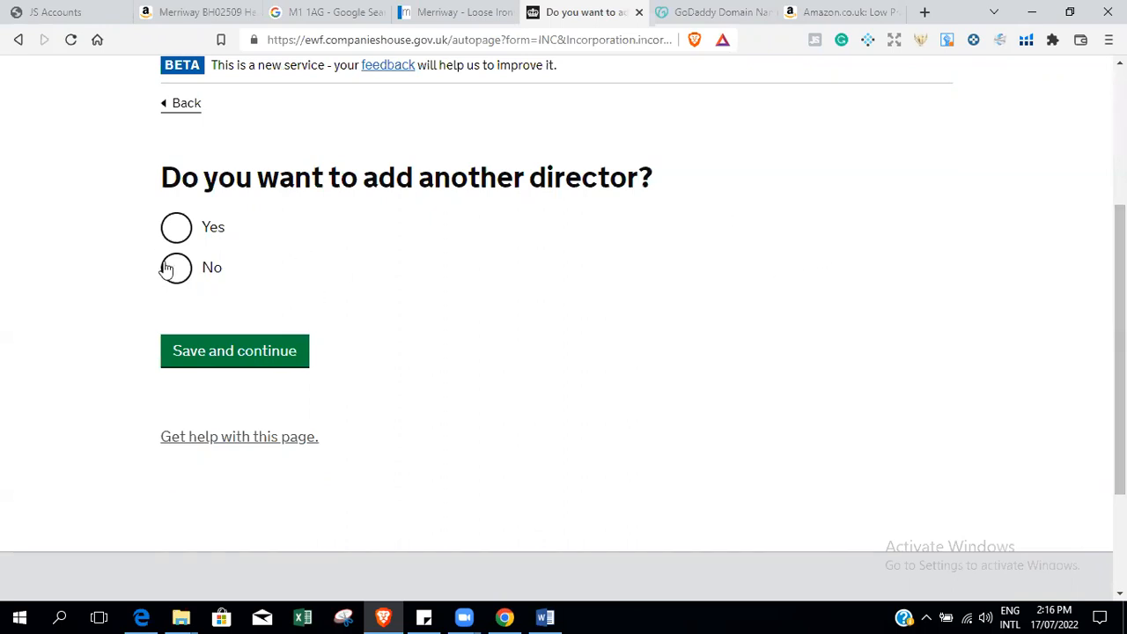
click(190, 276)
click(236, 361)
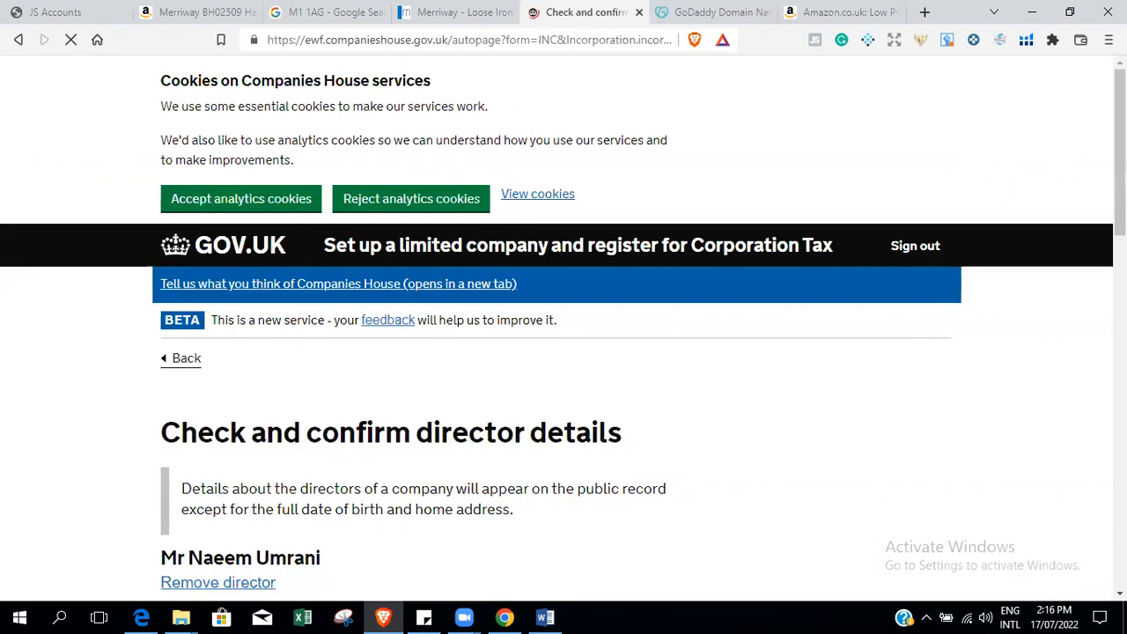
Review the director summary, tick the home-address and consent confirmations, and submit
scroll(556, 326, down, 3)
scroll(556, 326, up, 2)
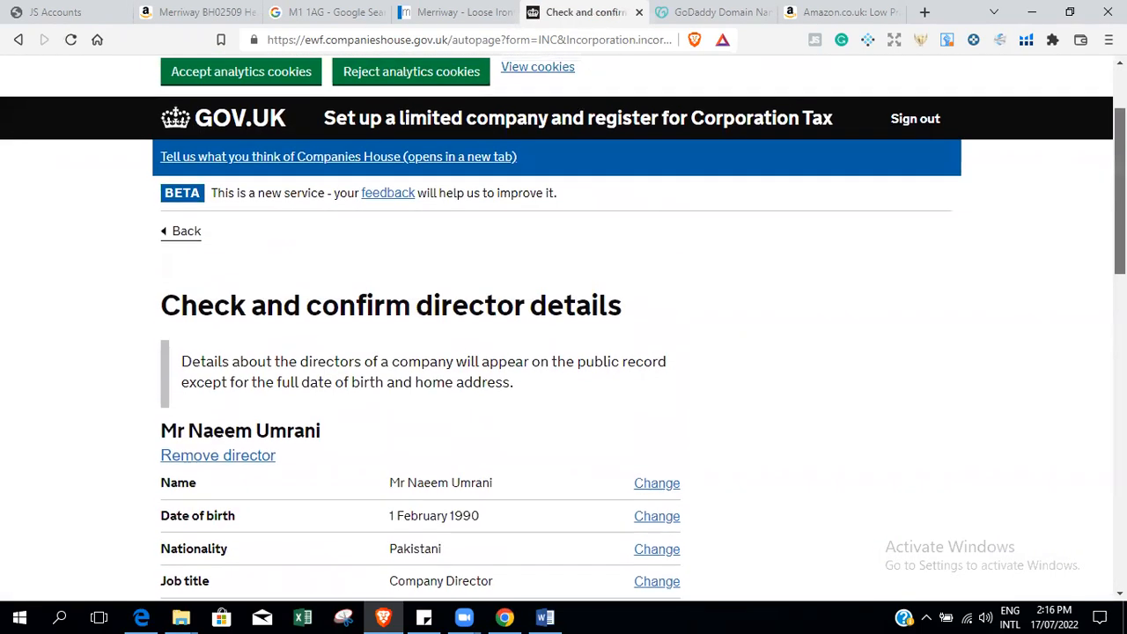
drag(1119, 188, 1119, 247)
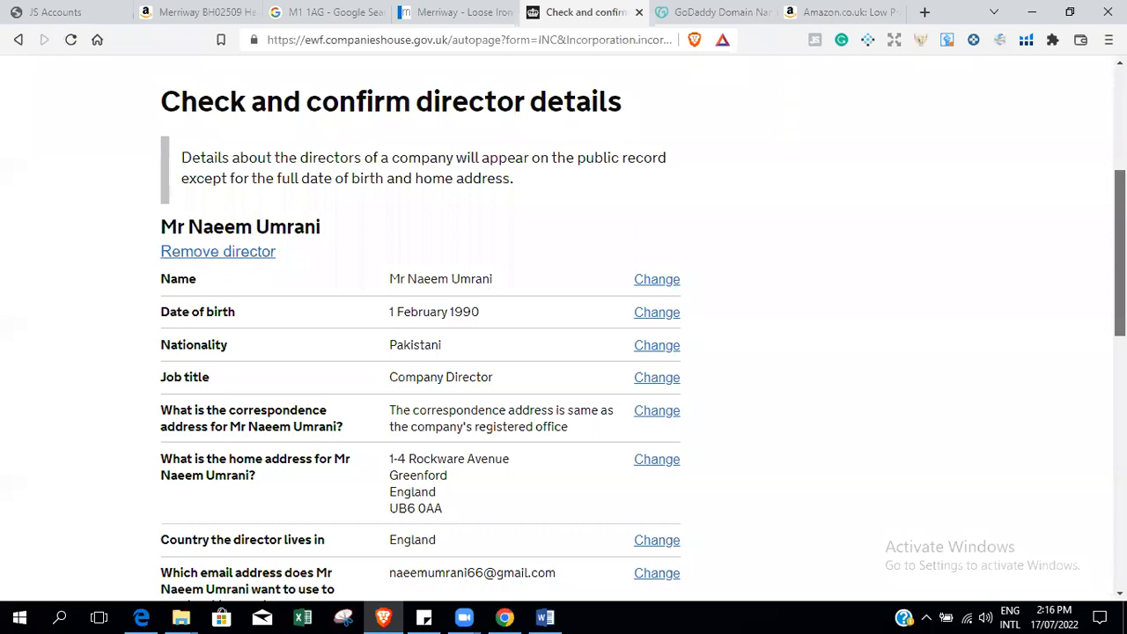
drag(1119, 247, 1120, 312)
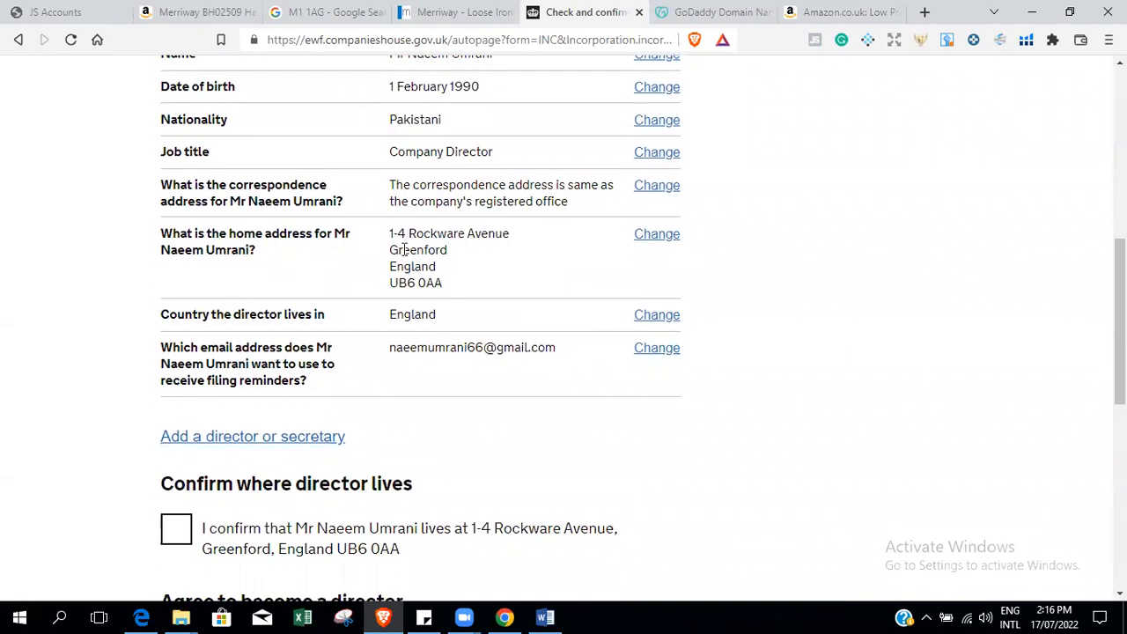
drag(393, 243, 465, 319)
click(457, 390)
drag(1120, 328, 1119, 392)
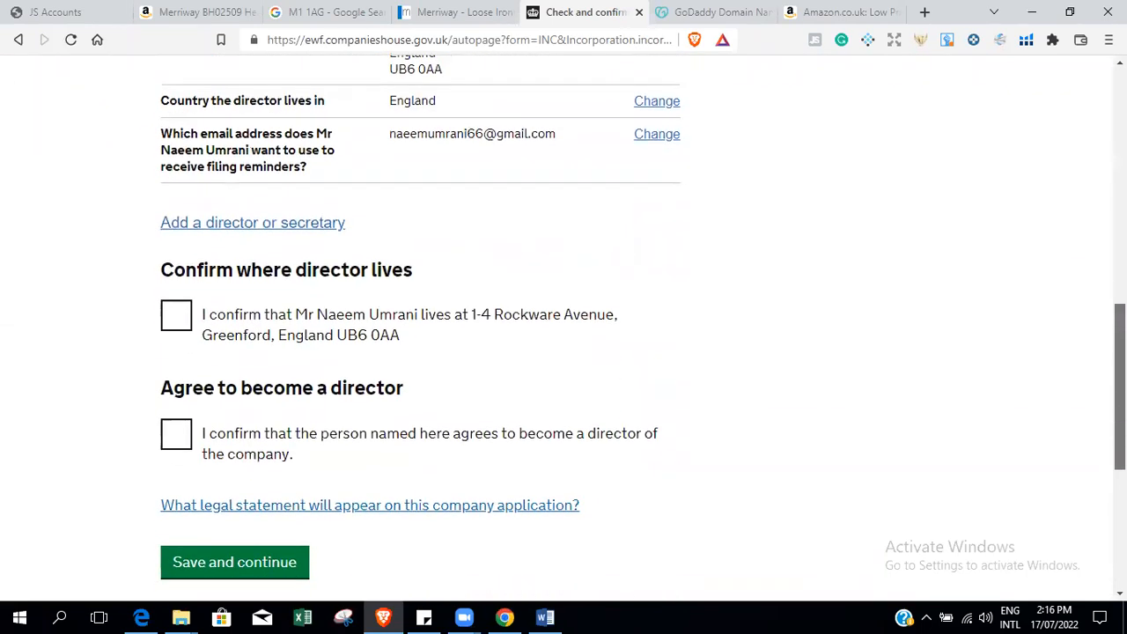
click(178, 317)
click(184, 441)
click(273, 563)
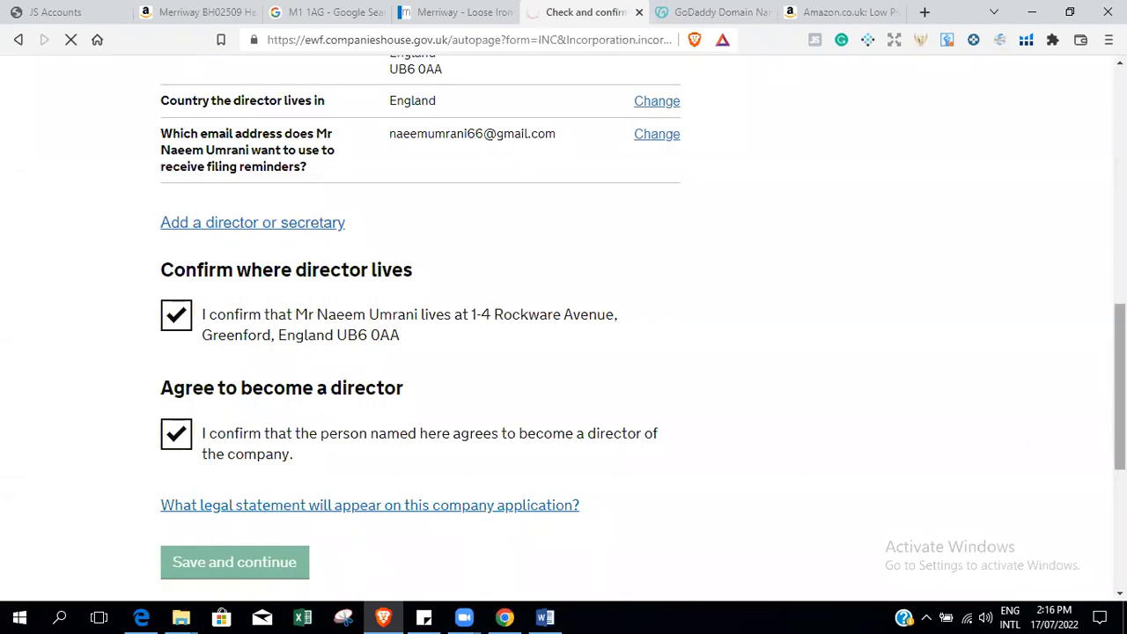
Move on from the director section to the shareholder questions
scroll(563, 335, down, 2)
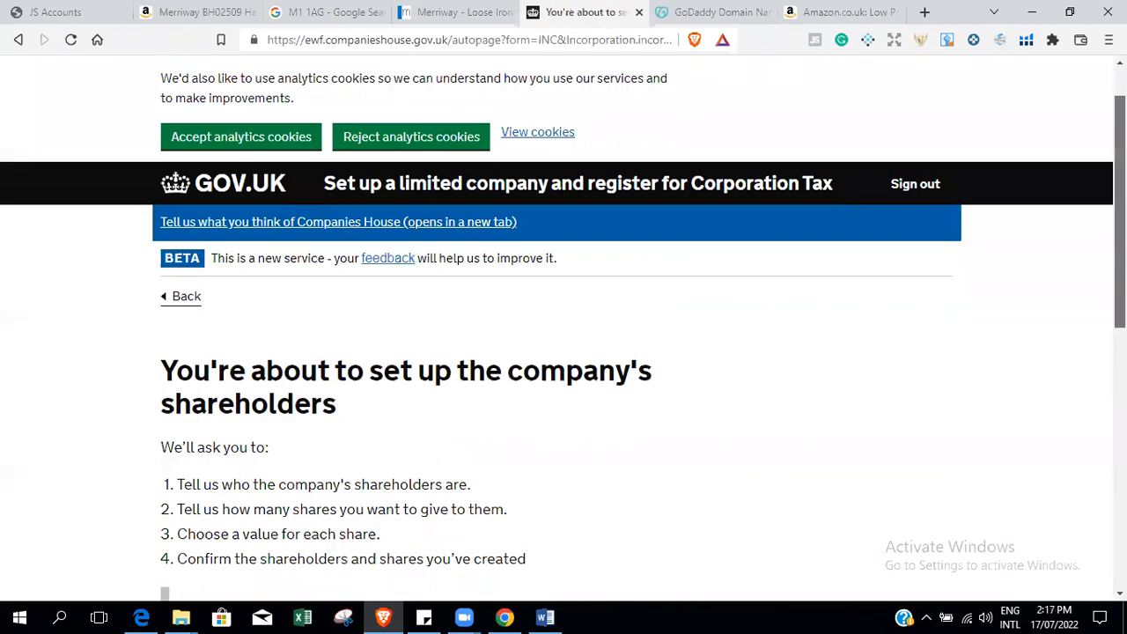
scroll(563, 335, down, 4)
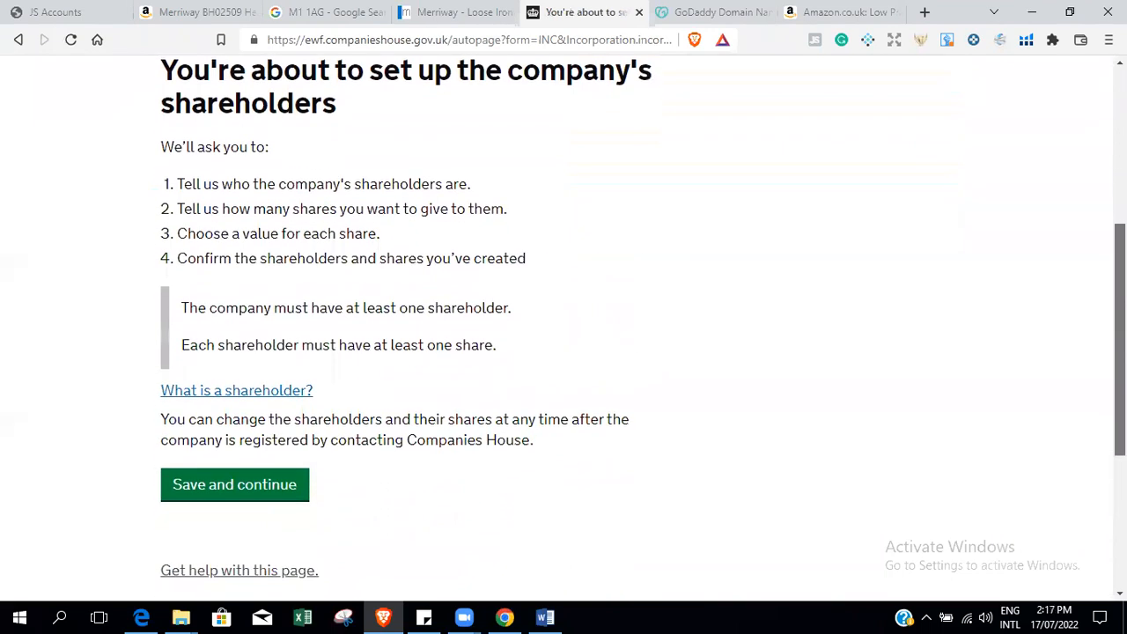
scroll(563, 335, down, 1)
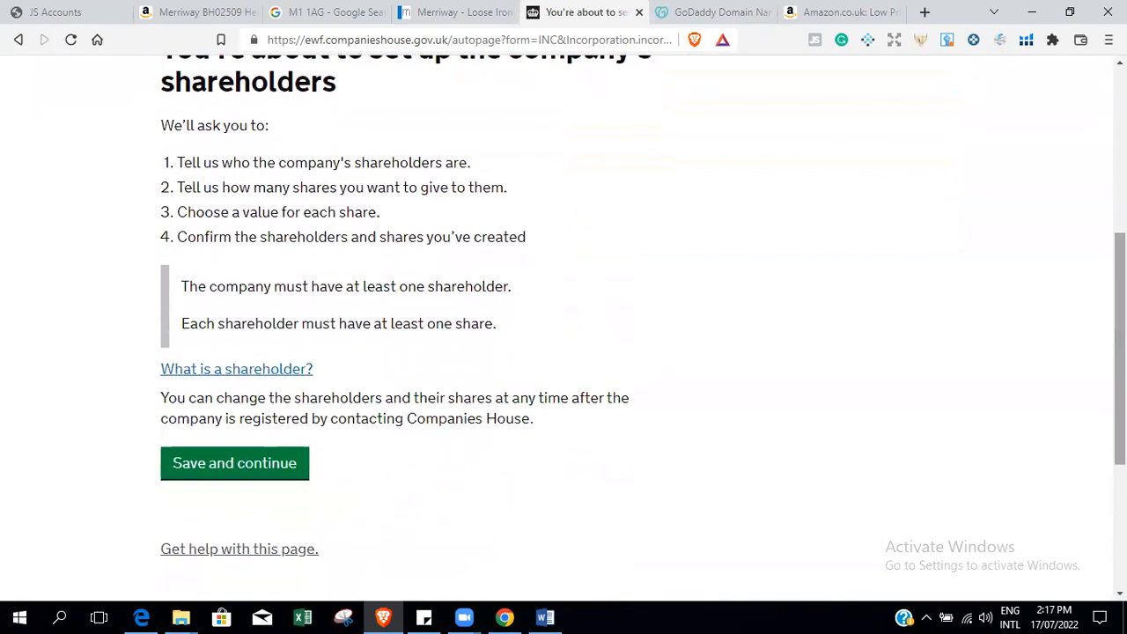
click(245, 470)
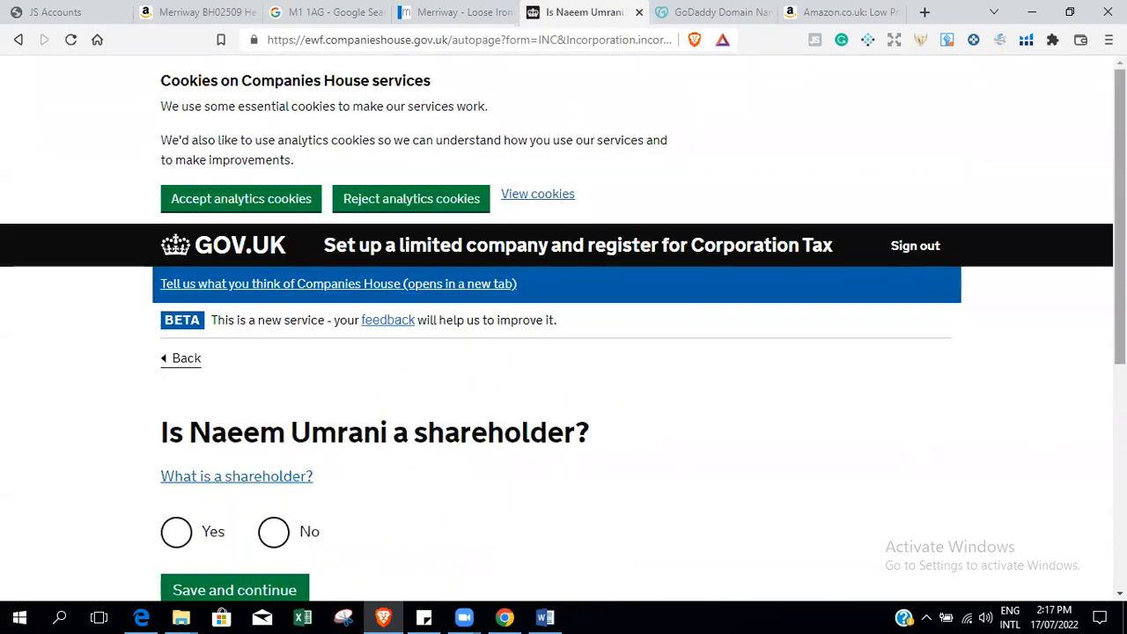
Make the director a shareholder and decline adding another shareholder
scroll(563, 325, down, 3)
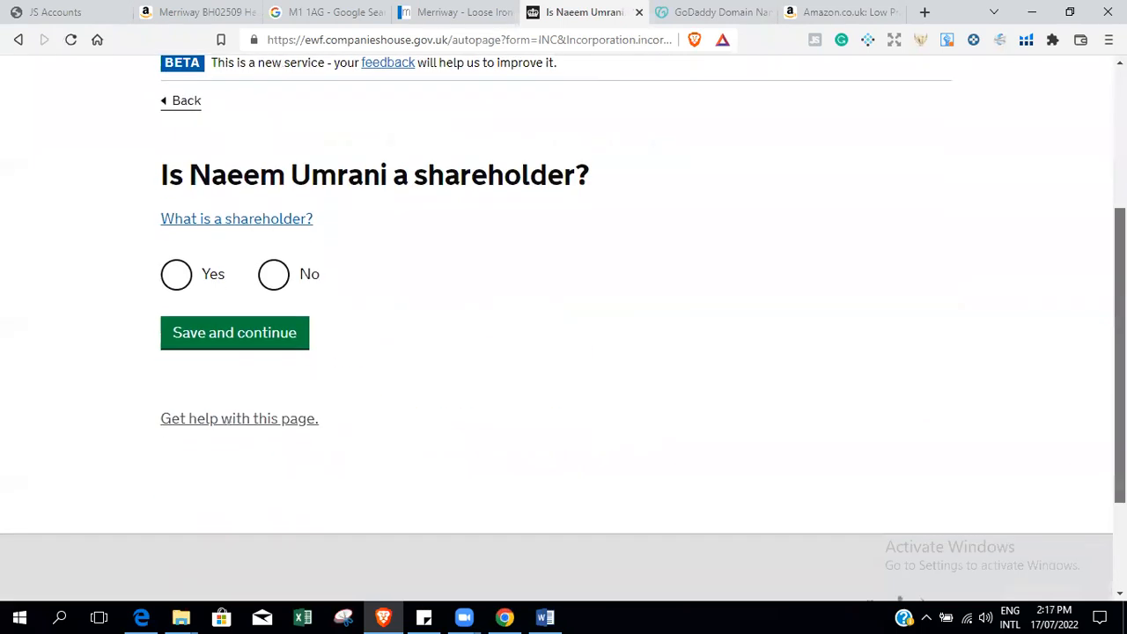
scroll(563, 326, up, 1)
click(174, 375)
click(243, 445)
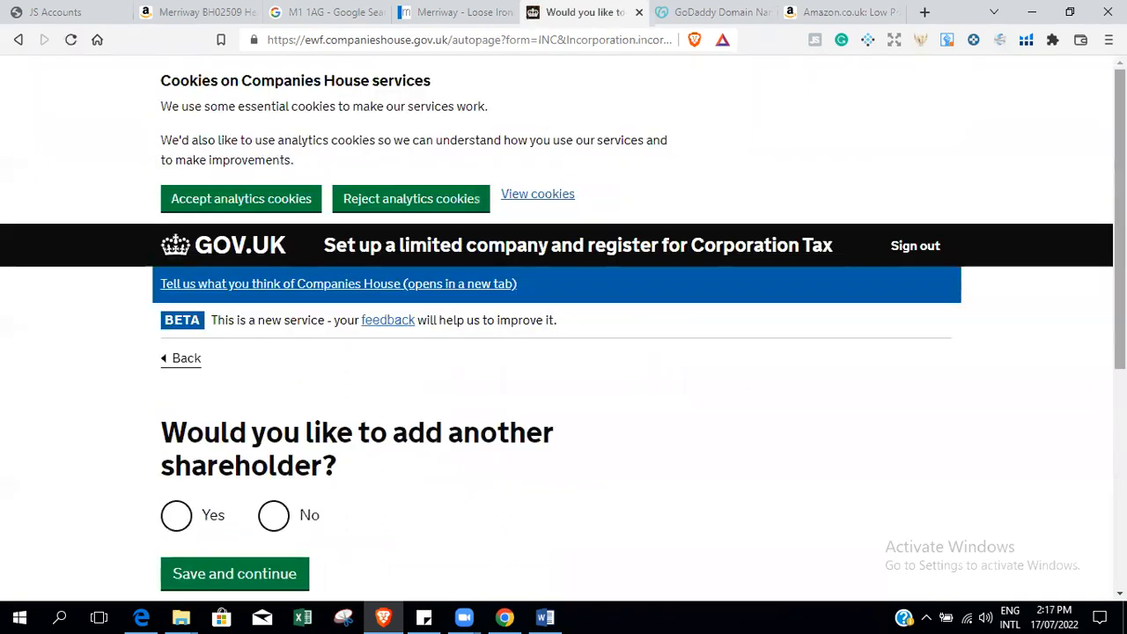
scroll(1119, 264, down, 2)
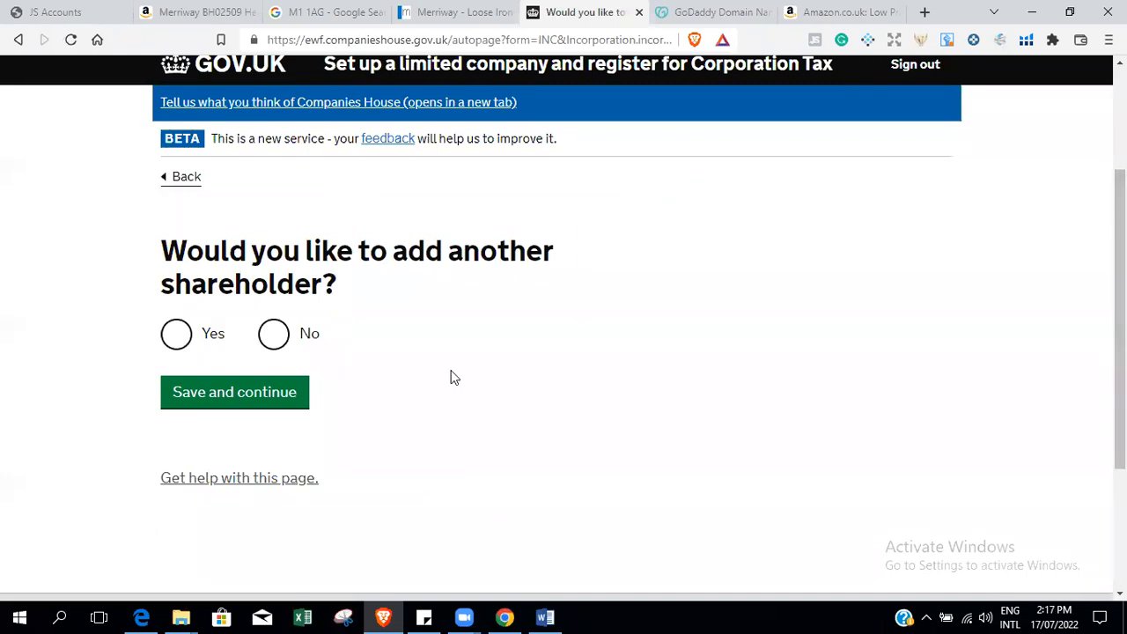
click(266, 335)
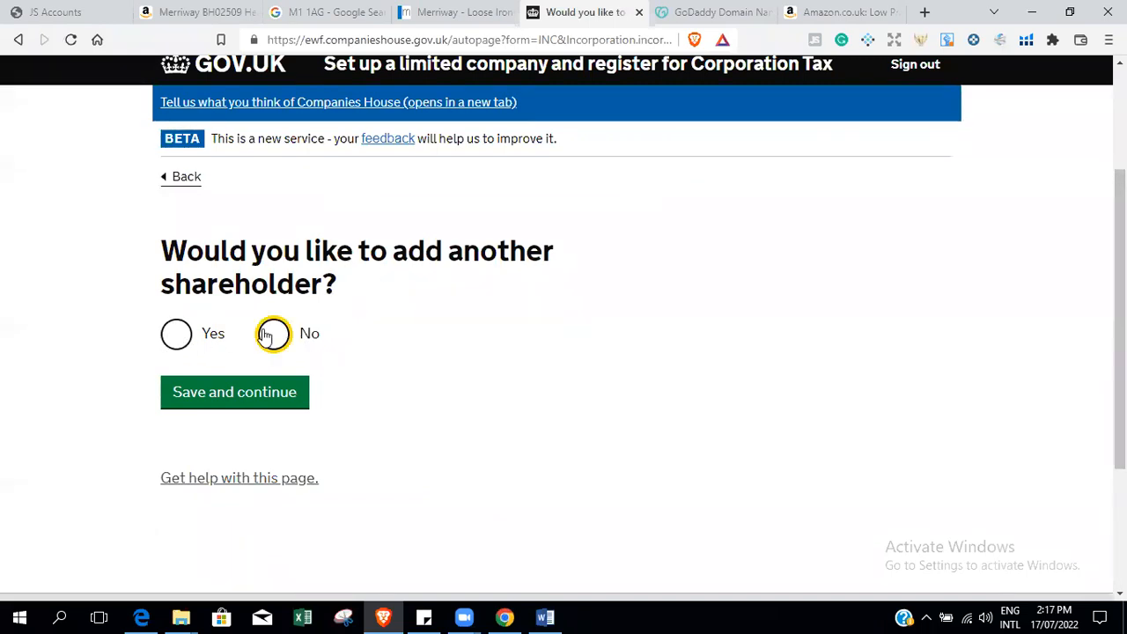
click(269, 390)
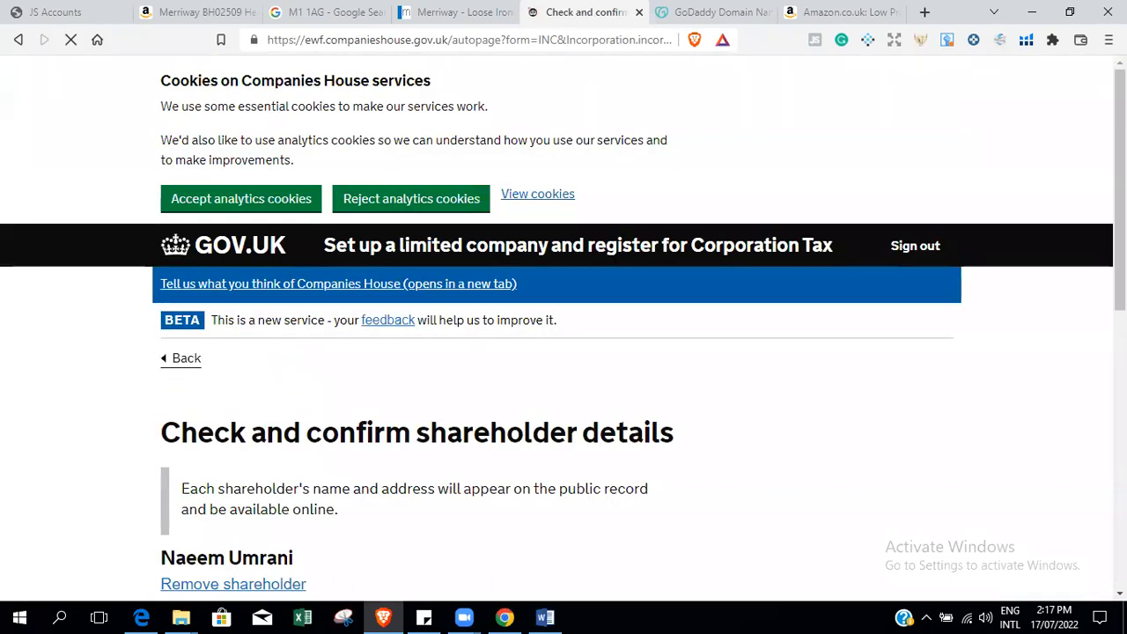
Review the shareholder's name and registered office address, then confirm them
scroll(966, 476, down, 3)
scroll(235, 195, down, 2)
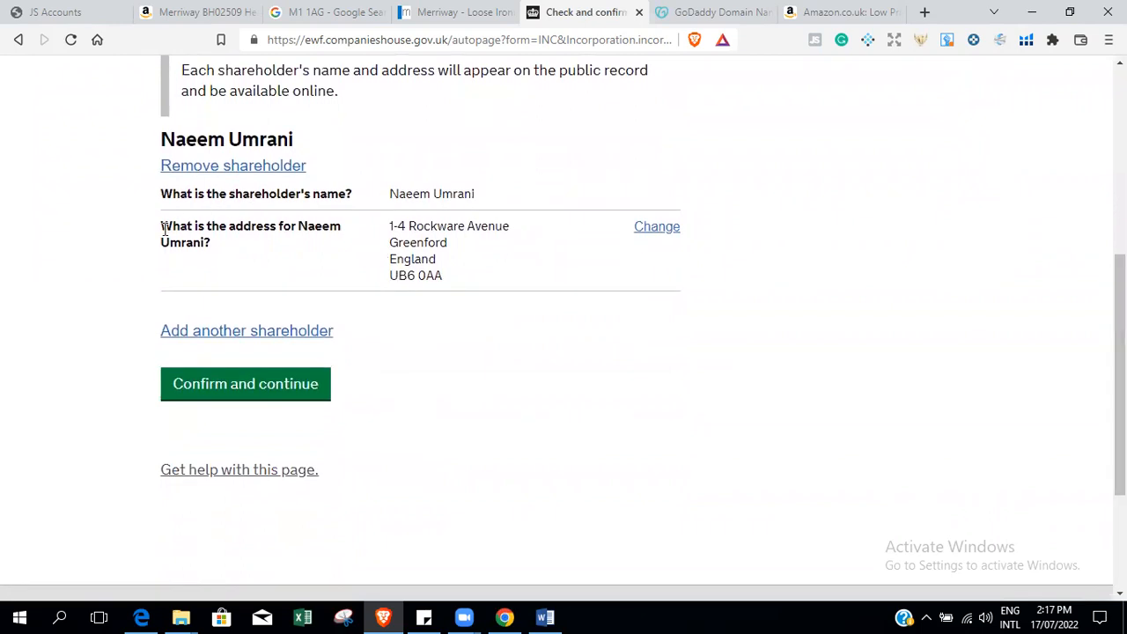
drag(164, 227, 358, 257)
click(625, 236)
drag(624, 235, 715, 253)
click(509, 379)
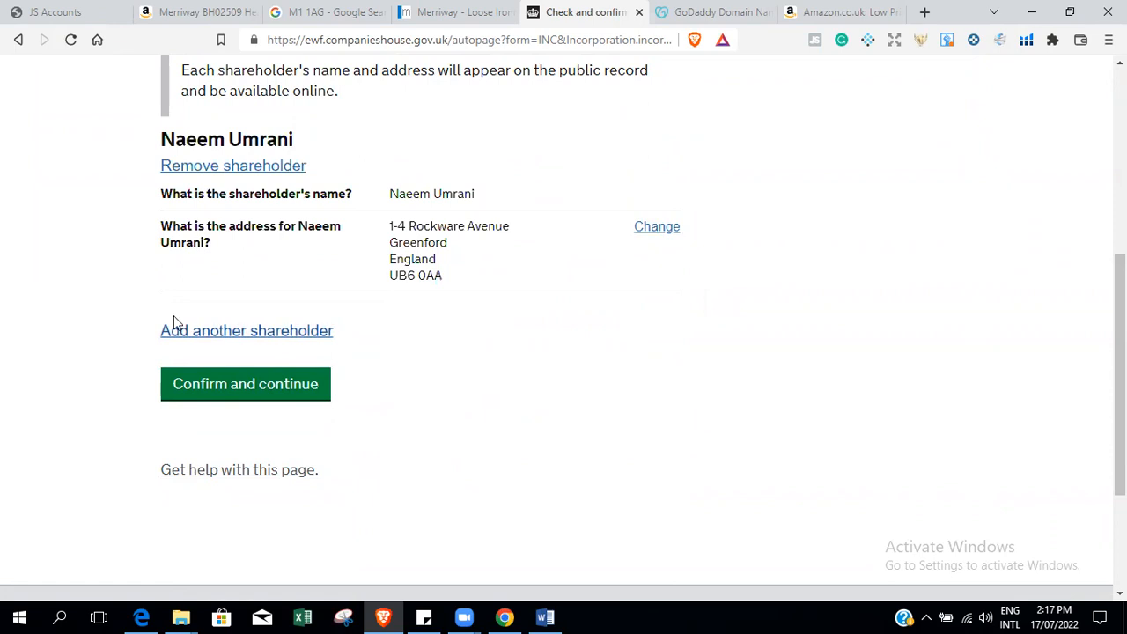
click(273, 391)
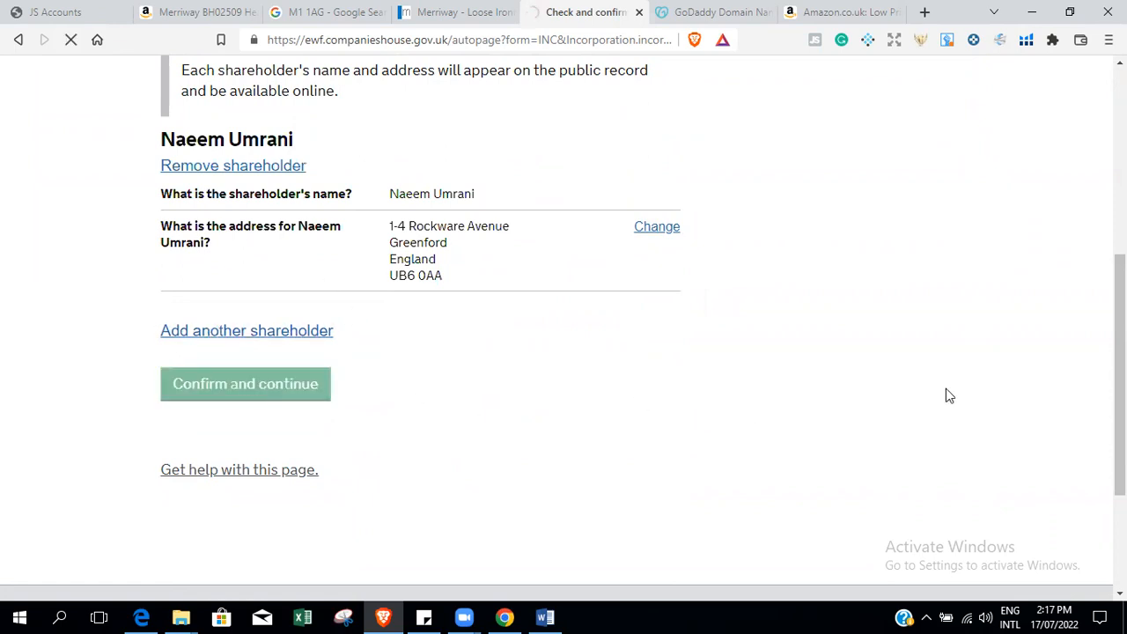
drag(1120, 250, 1120, 394)
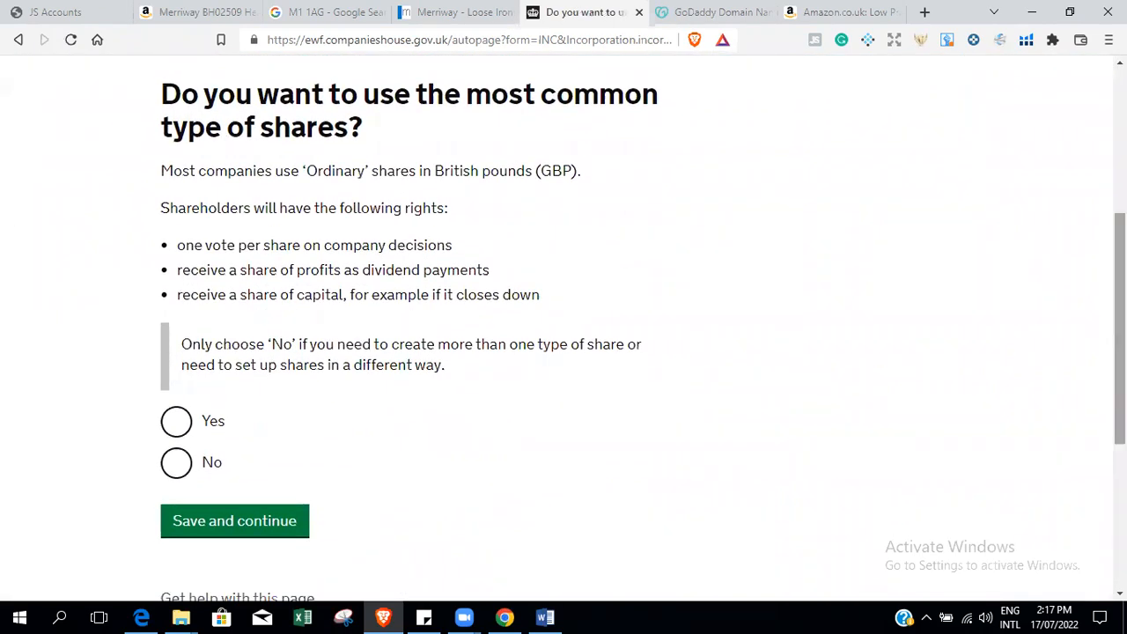
Choose the most common ordinary share type and give the shareholder 1 share
click(174, 421)
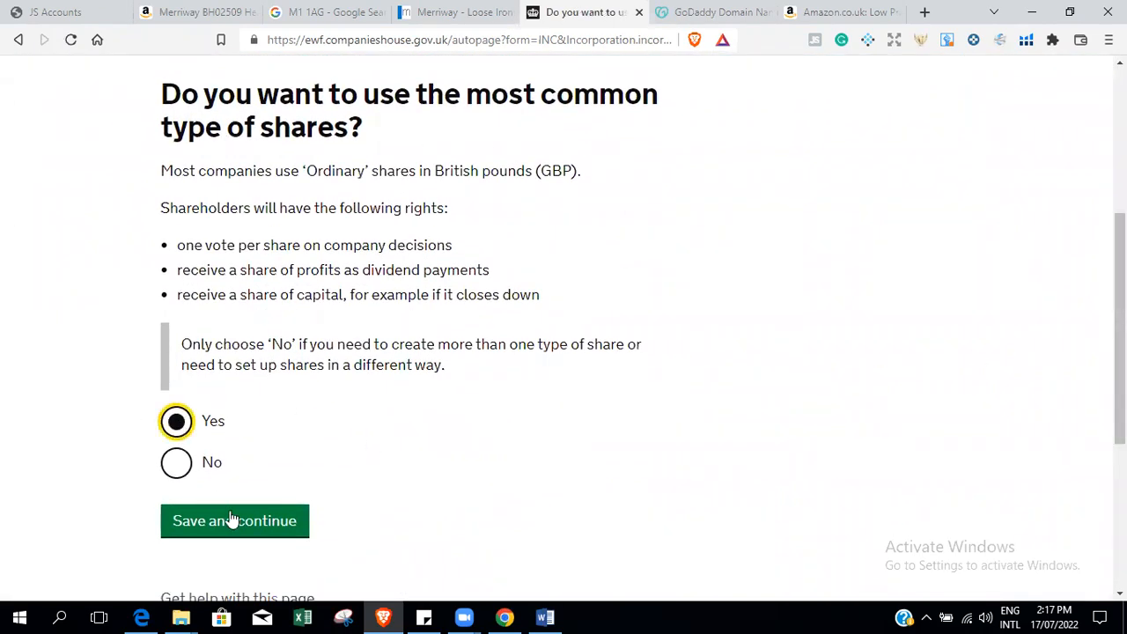
click(233, 520)
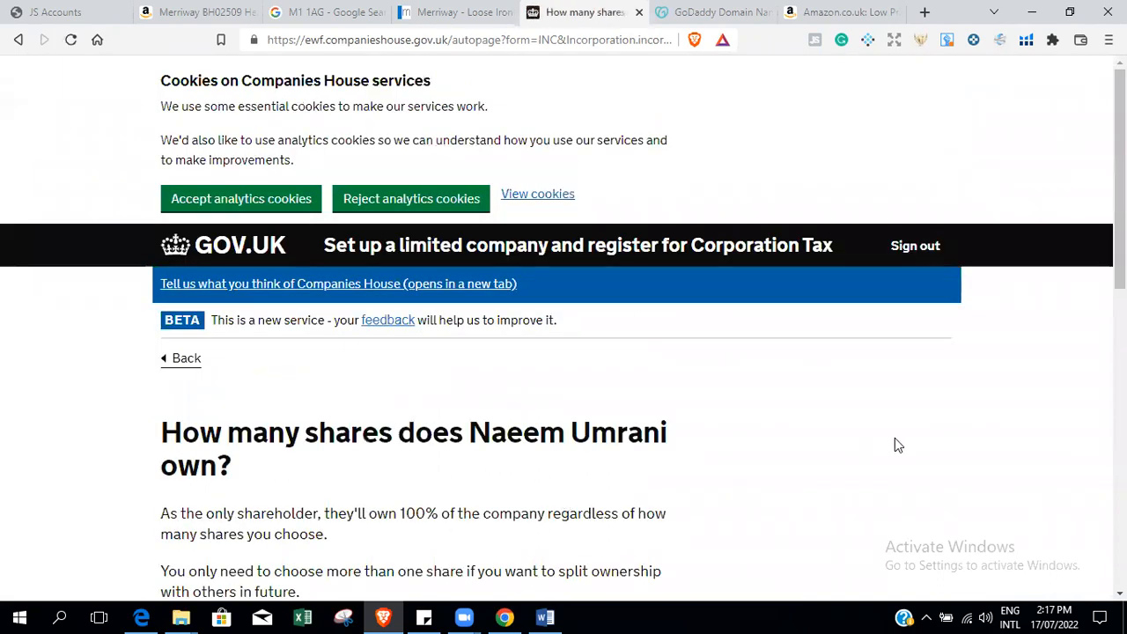
drag(1120, 251, 1120, 383)
click(176, 387)
drag(1120, 352, 1119, 464)
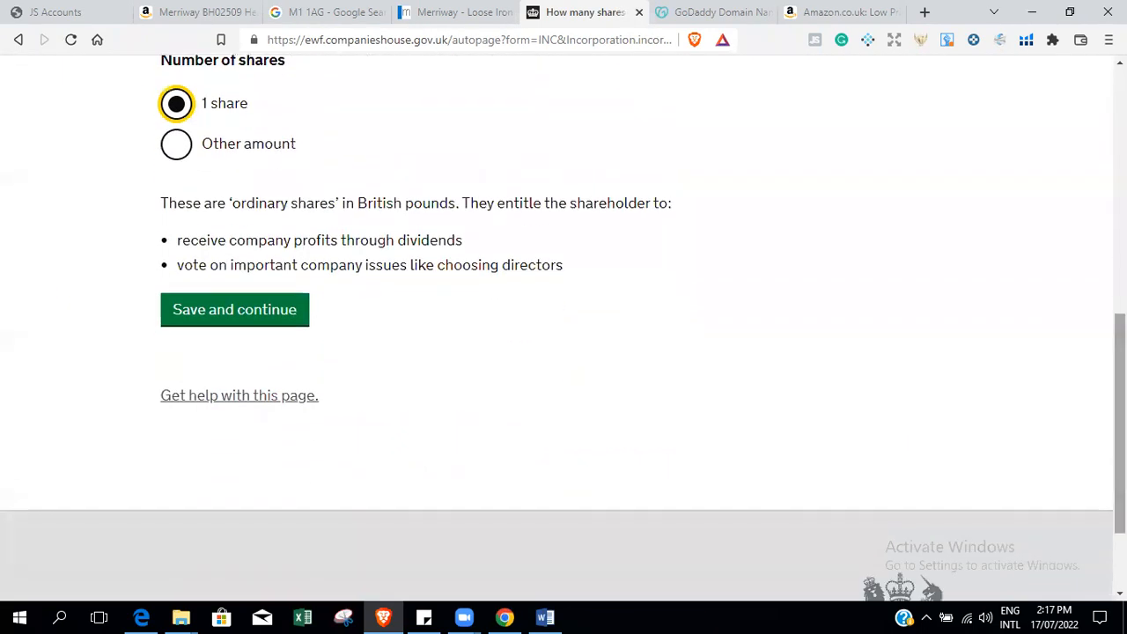
click(274, 315)
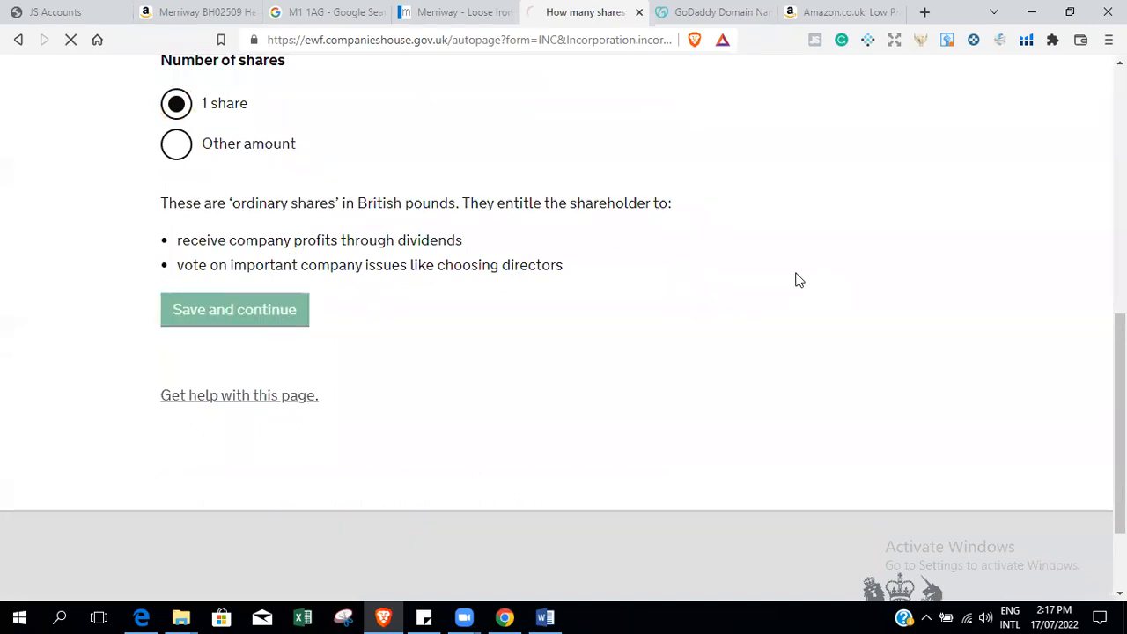
Set each share's value to £1 and confirm the shareholders and shares summary
scroll(563, 326, down, 3)
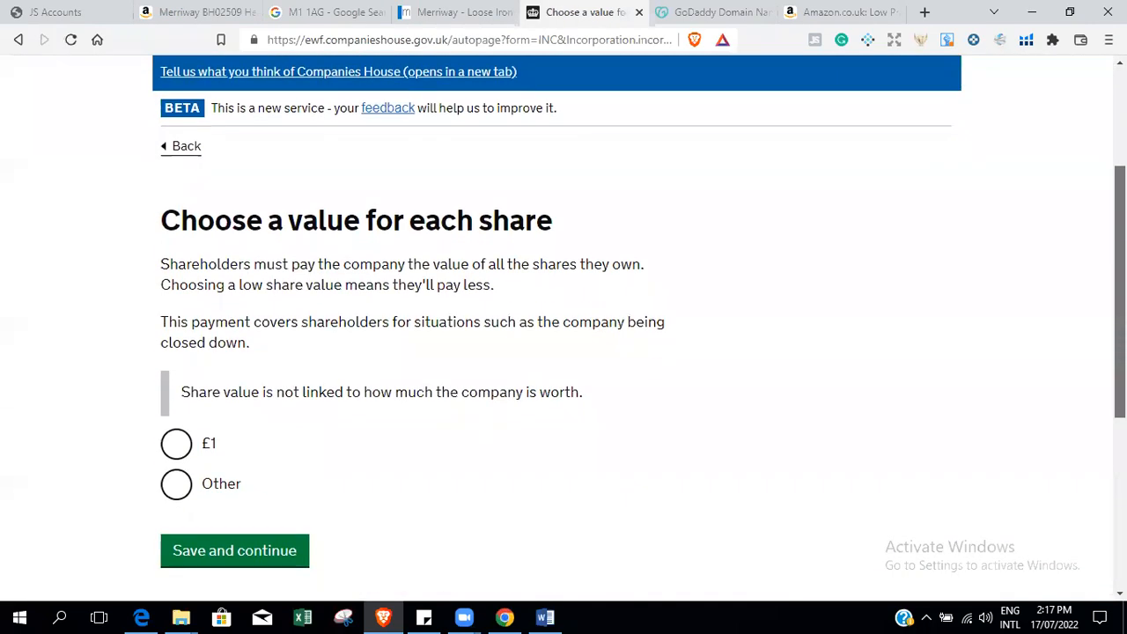
scroll(563, 326, down, 1)
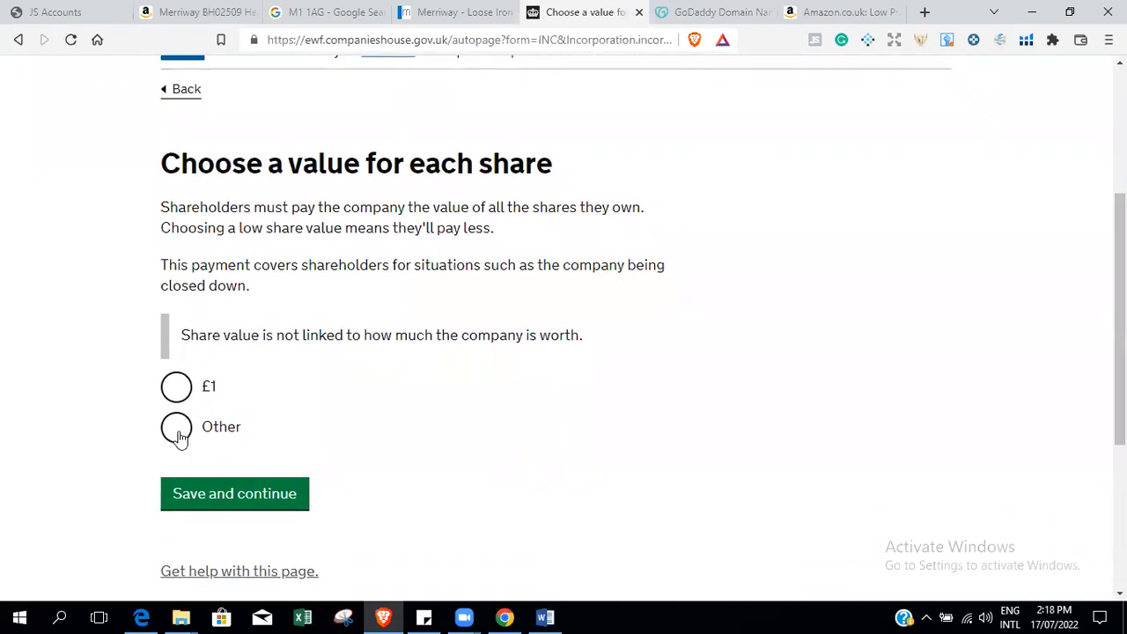
click(175, 386)
click(257, 498)
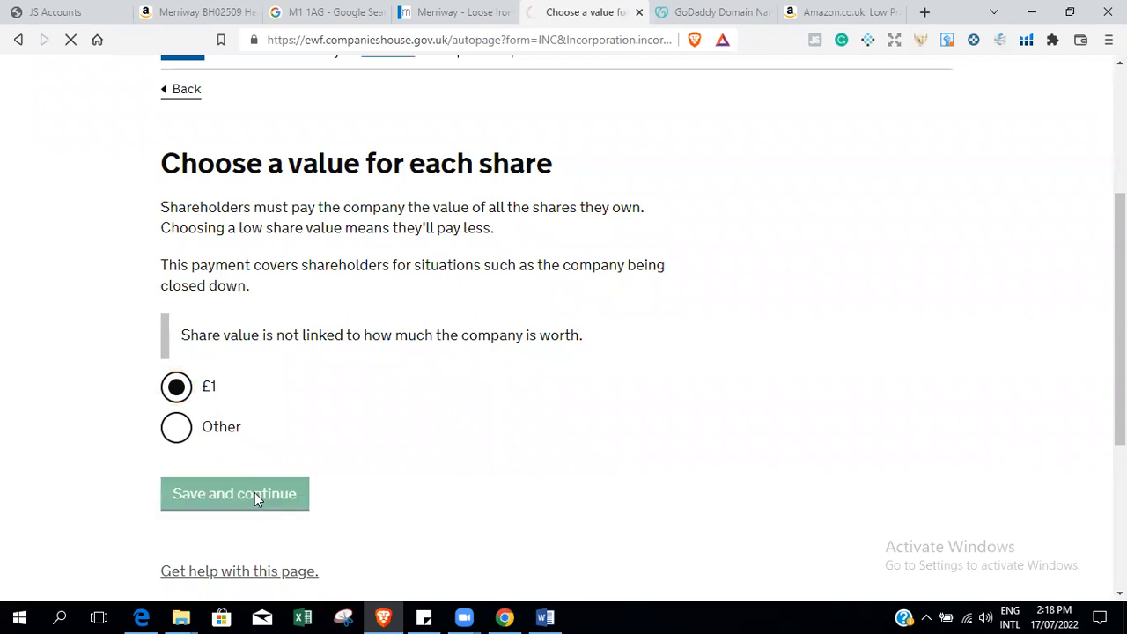
scroll(1035, 321, down, 3)
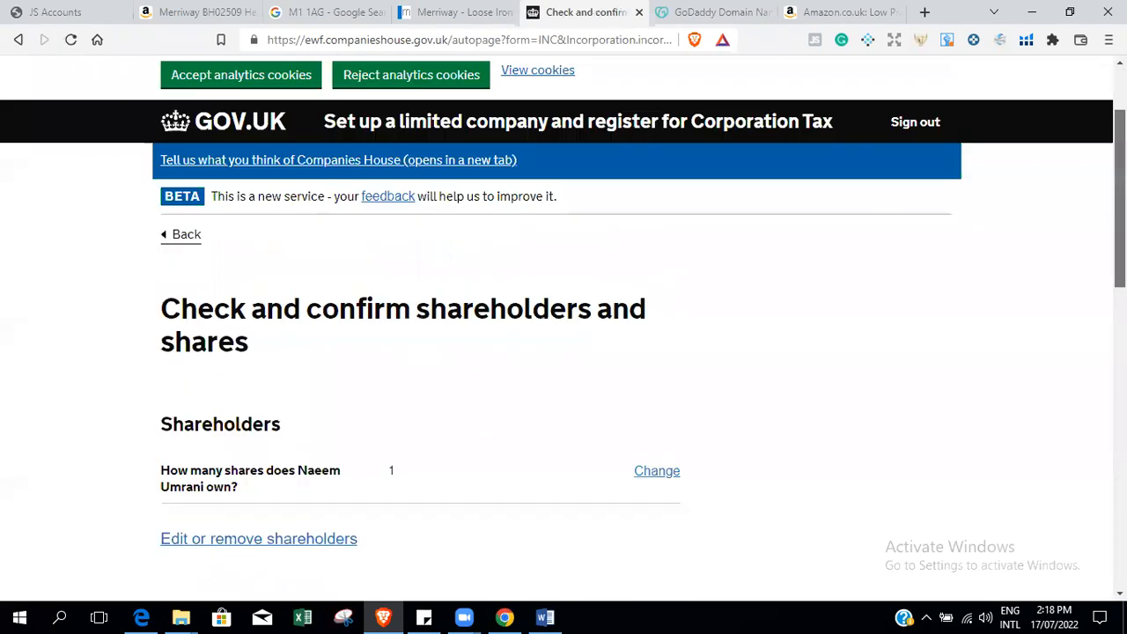
drag(1119, 252, 1119, 265)
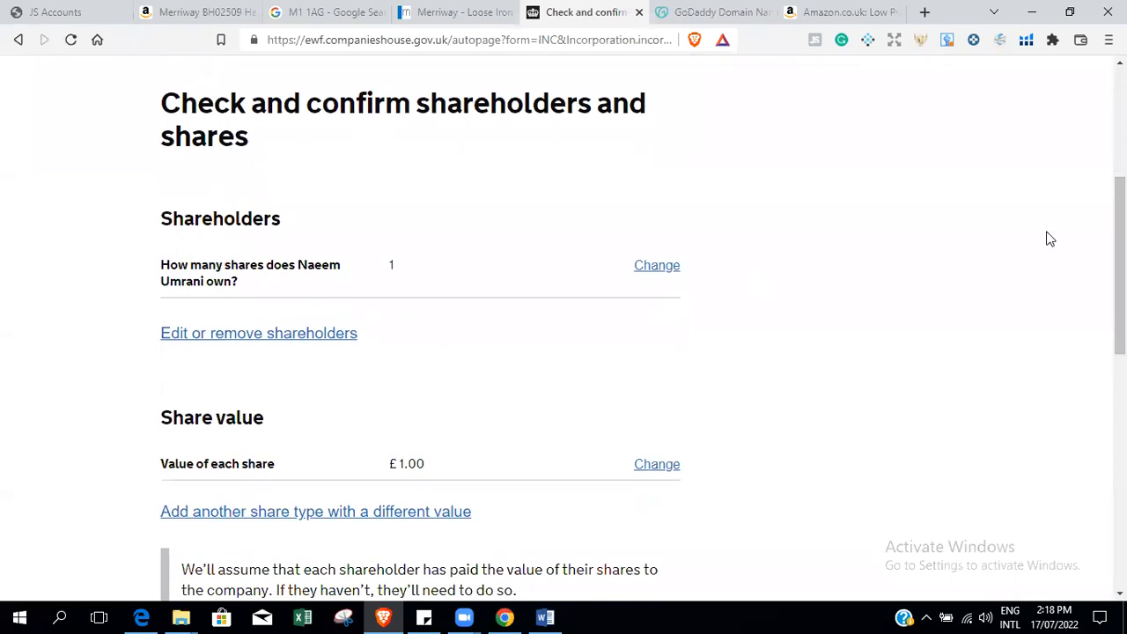
drag(1120, 255, 1119, 415)
click(282, 417)
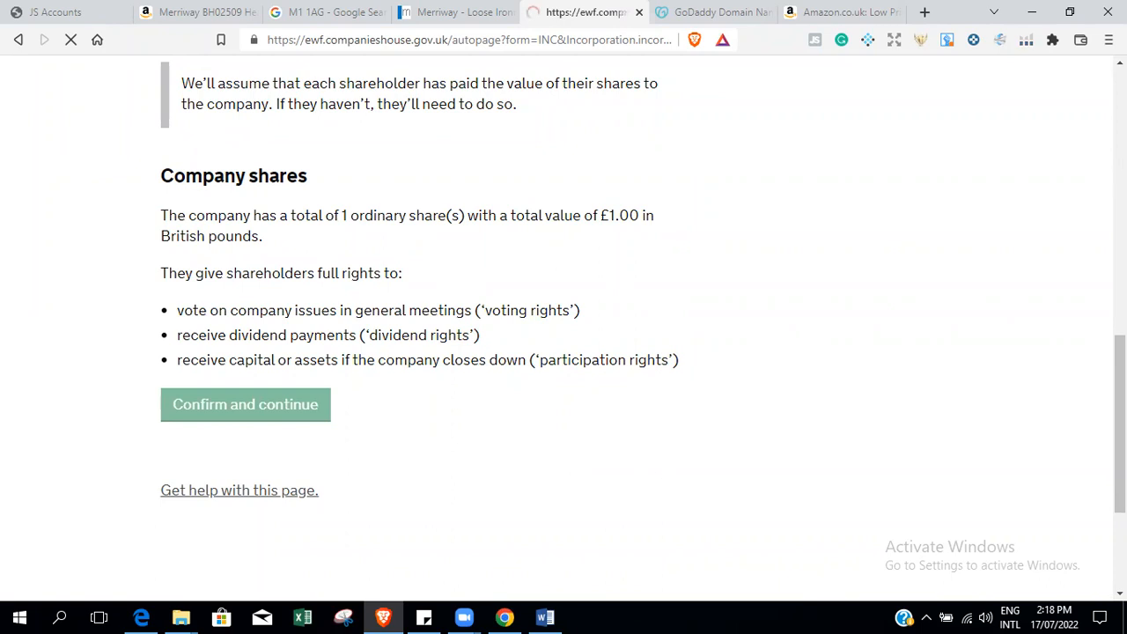
drag(1119, 176, 1119, 368)
Pass both PSC introduction pages and answer Yes to the right to appoint or remove most directors
scroll(152, 467, down, 1)
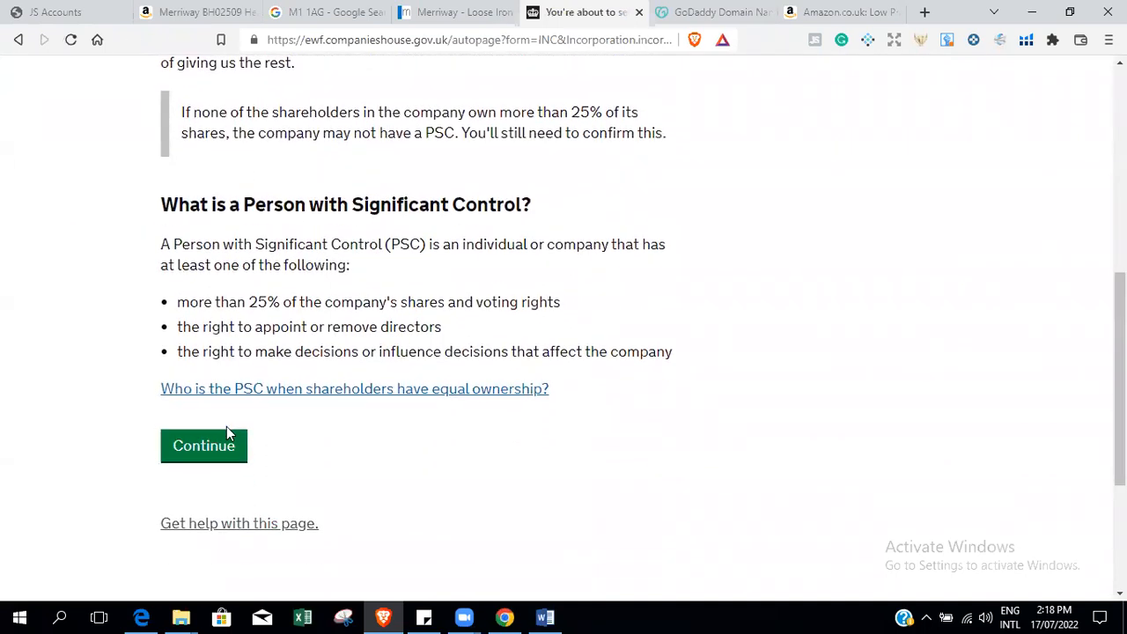
click(227, 446)
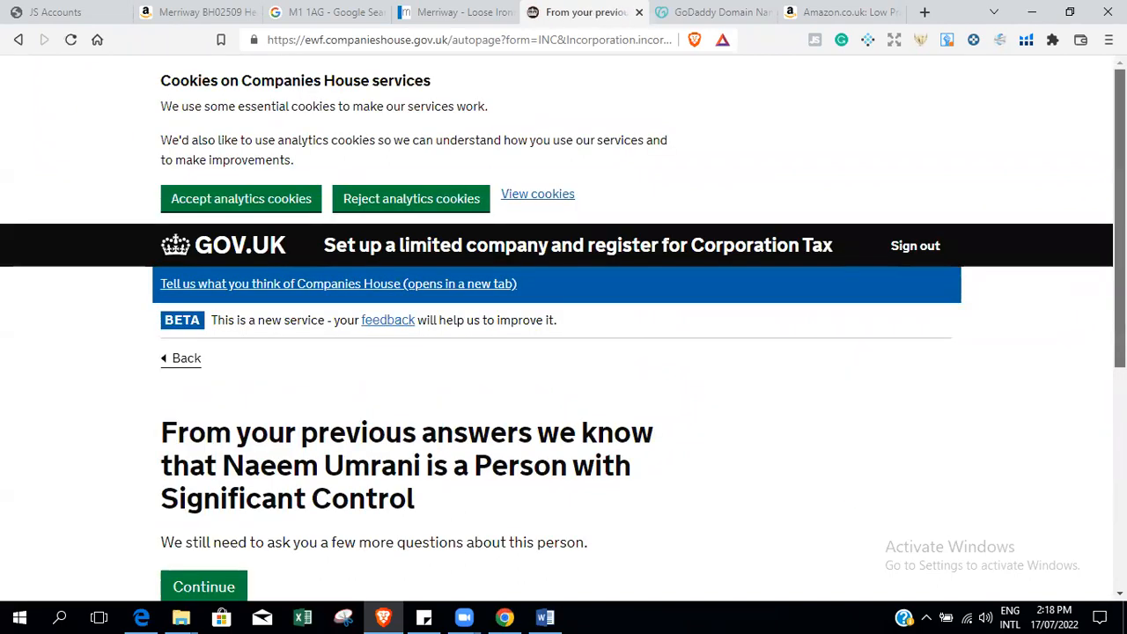
scroll(351, 280, down, 3)
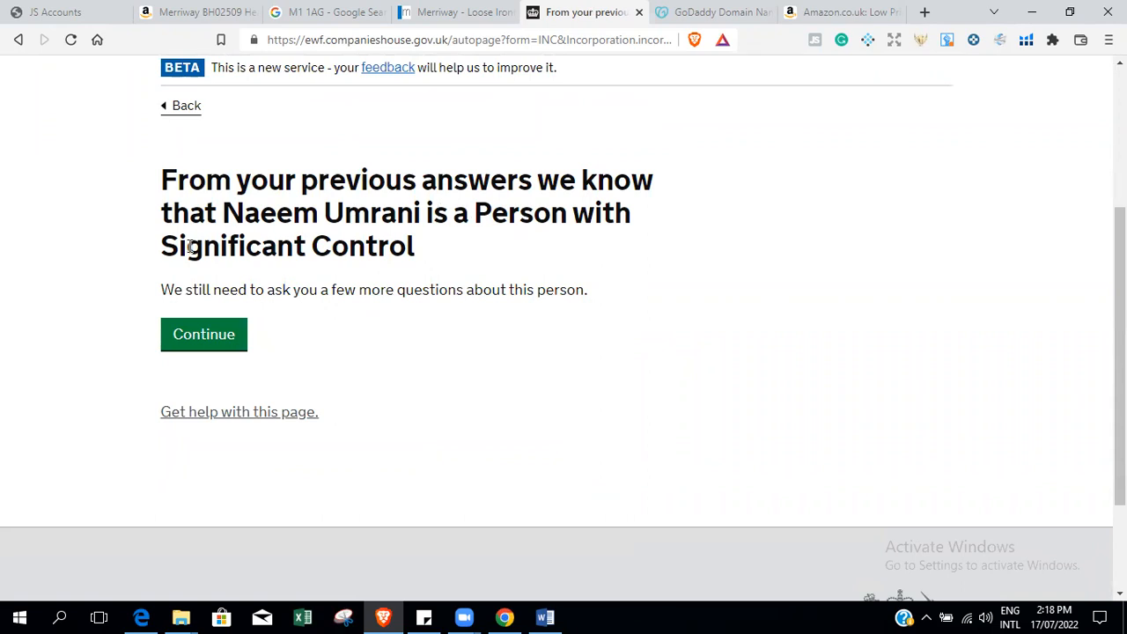
click(203, 340)
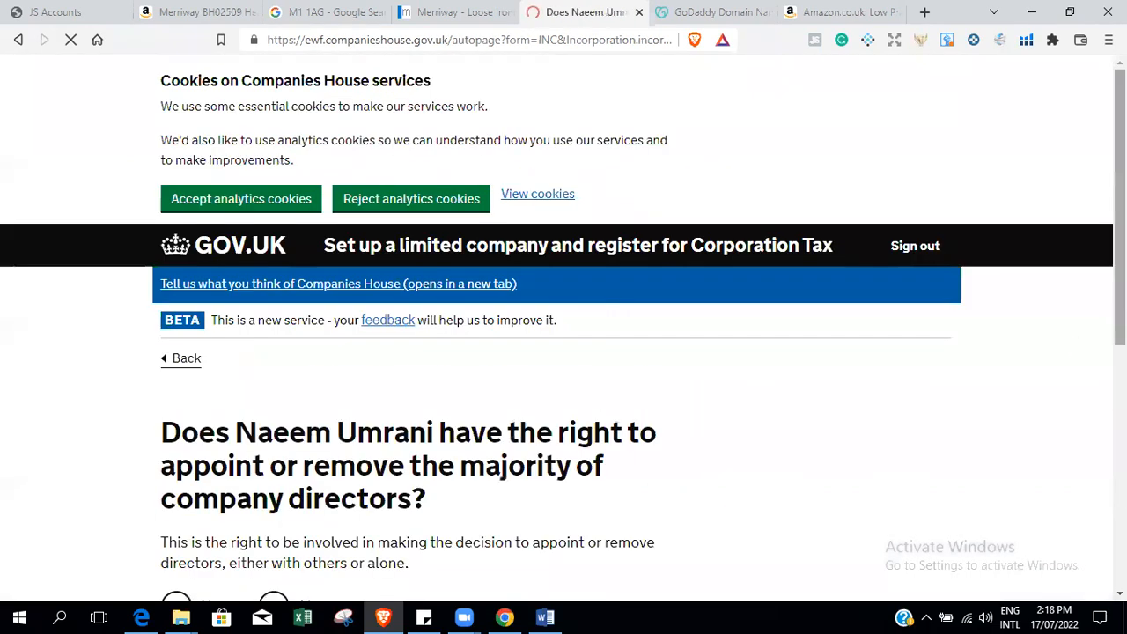
scroll(1094, 352, down, 3)
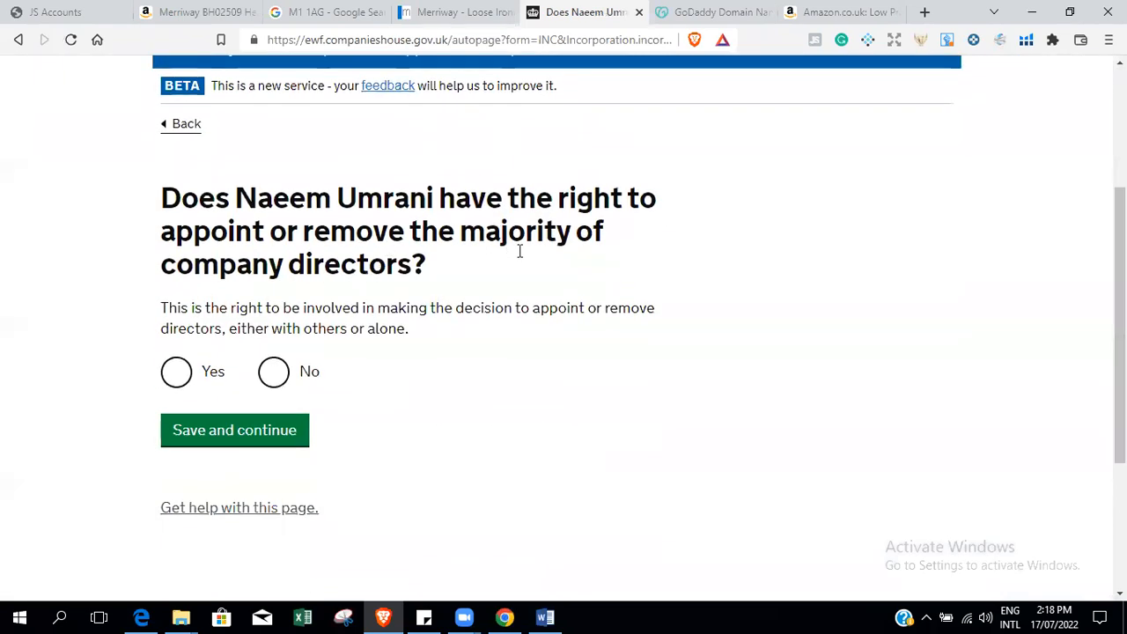
click(185, 376)
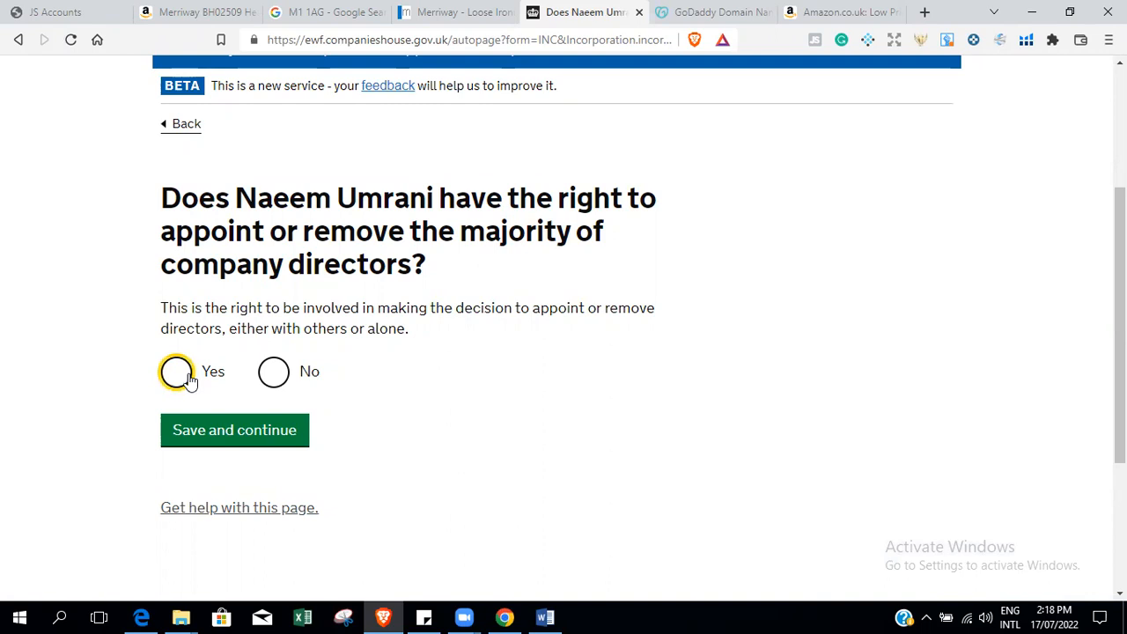
click(269, 442)
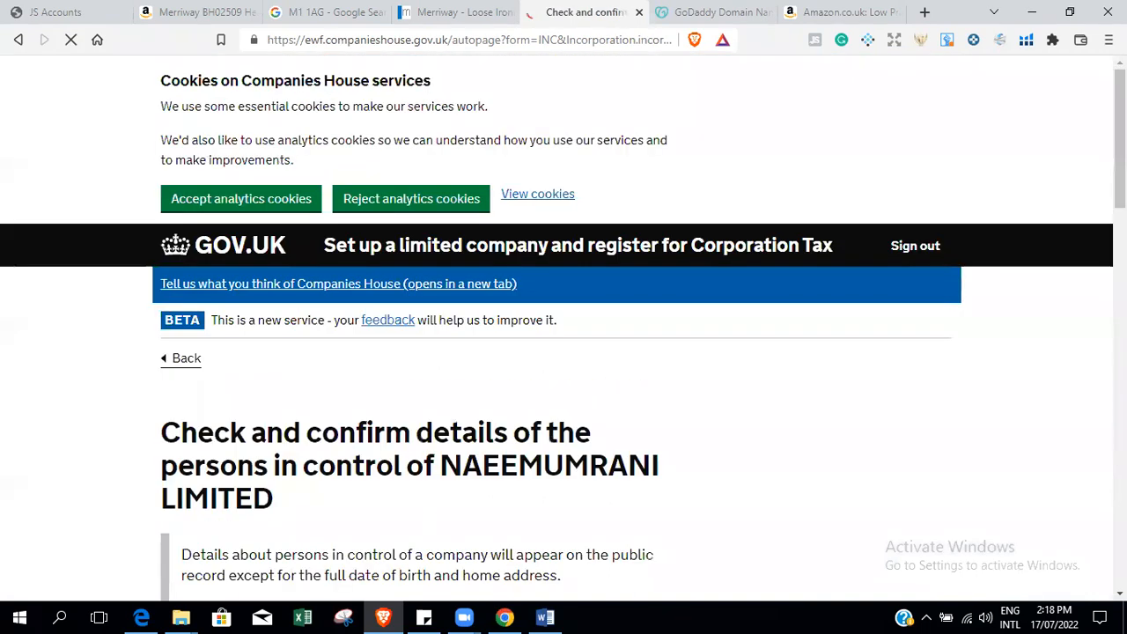
Review the persons-in-control check page and save the residence and control-of-company confirmations
scroll(563, 325, down, 3)
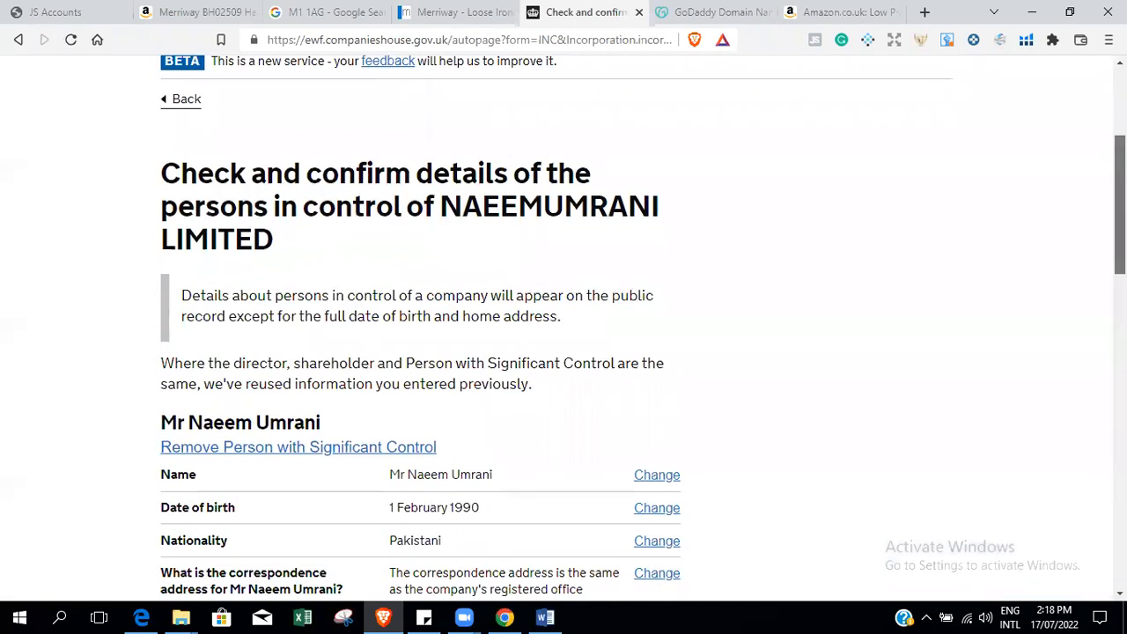
drag(1120, 204, 1120, 250)
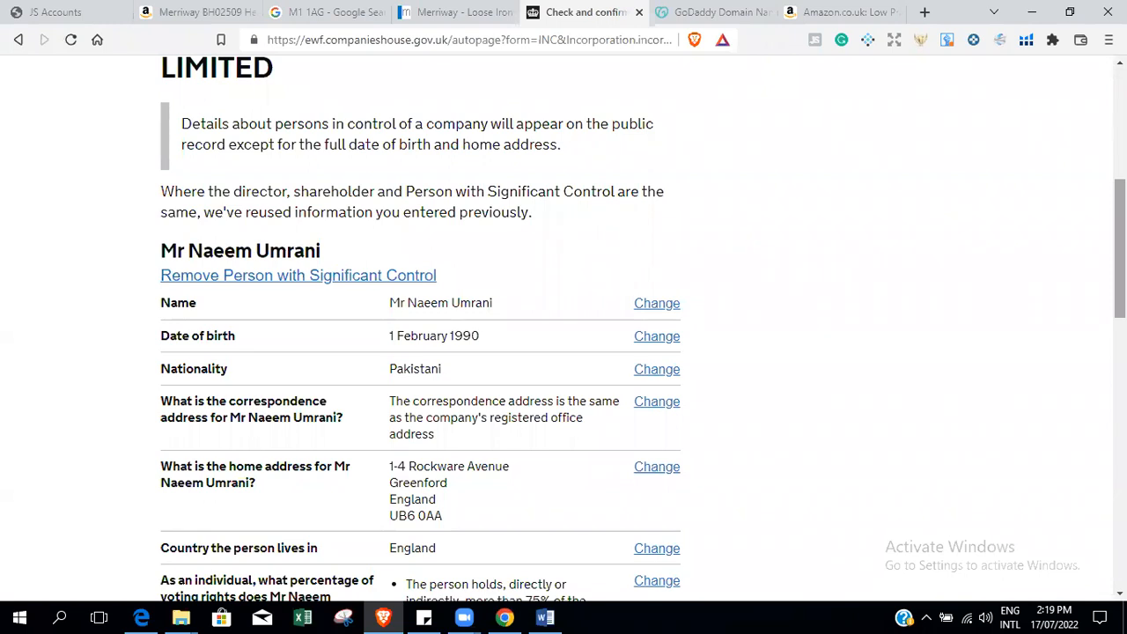
scroll(563, 326, up, 3)
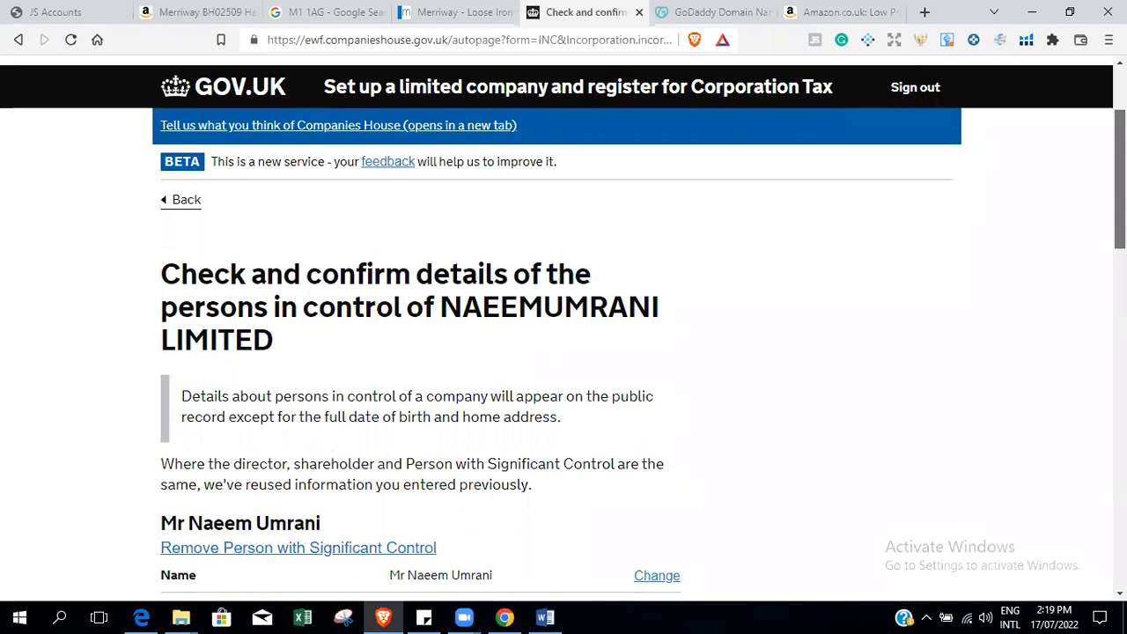
scroll(563, 330, down, 1)
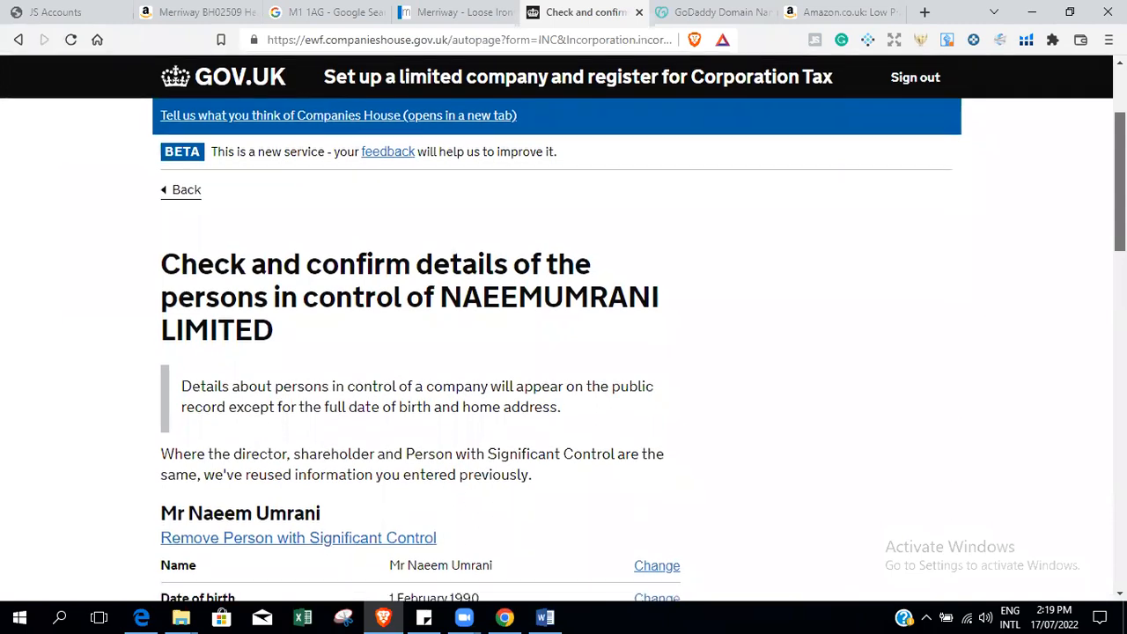
scroll(563, 330, down, 2)
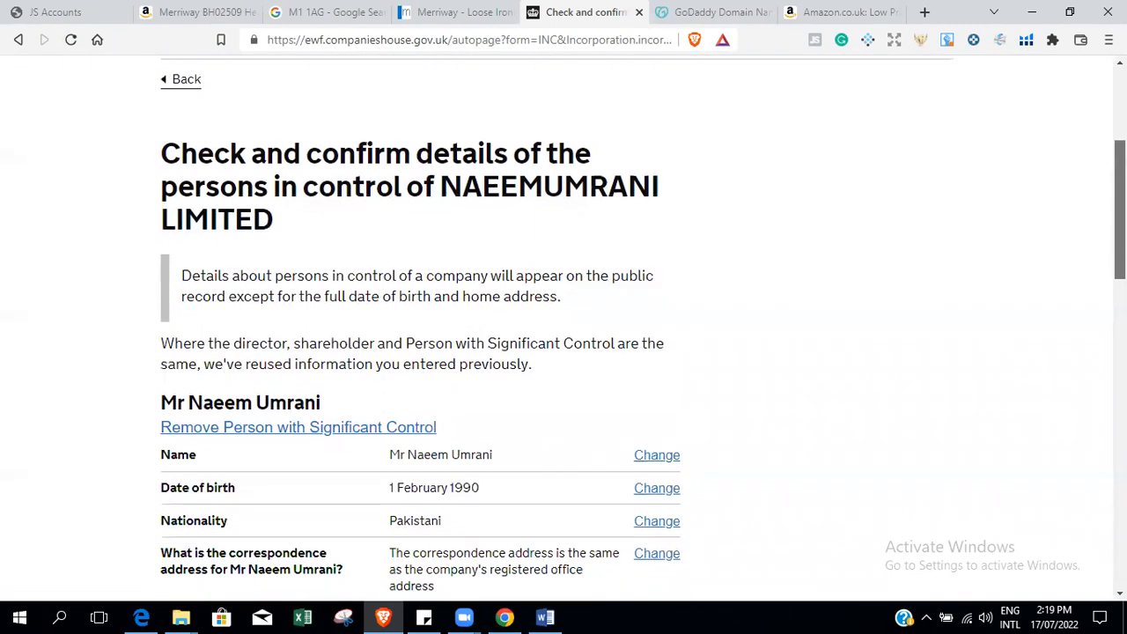
scroll(563, 330, up, 1)
scroll(564, 330, up, 3)
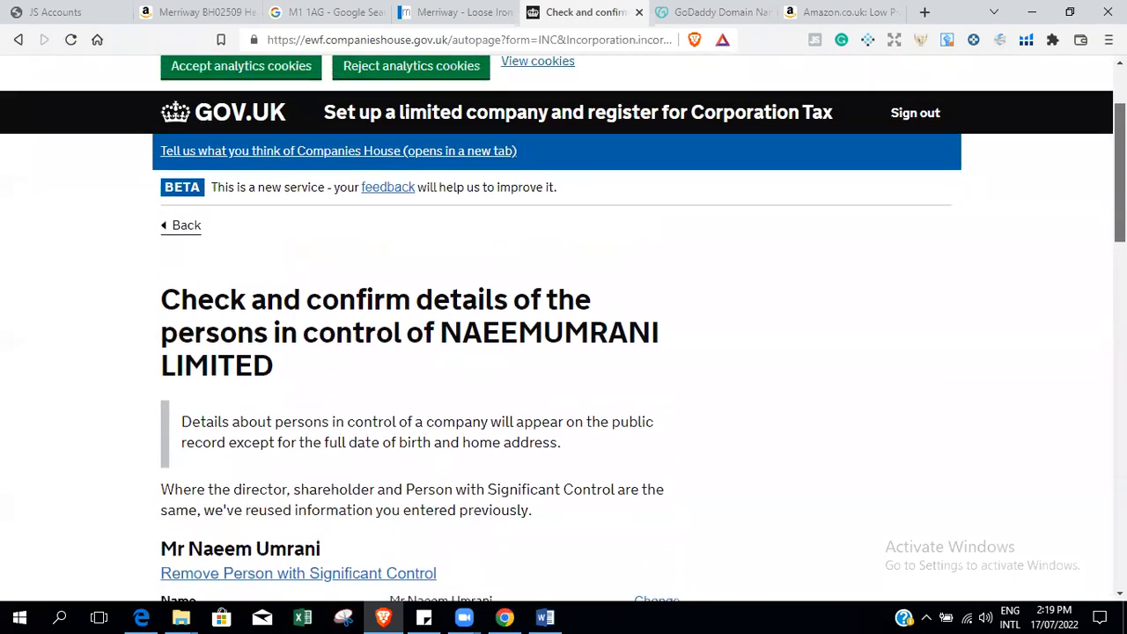
scroll(563, 330, down, 1)
scroll(564, 330, up, 2)
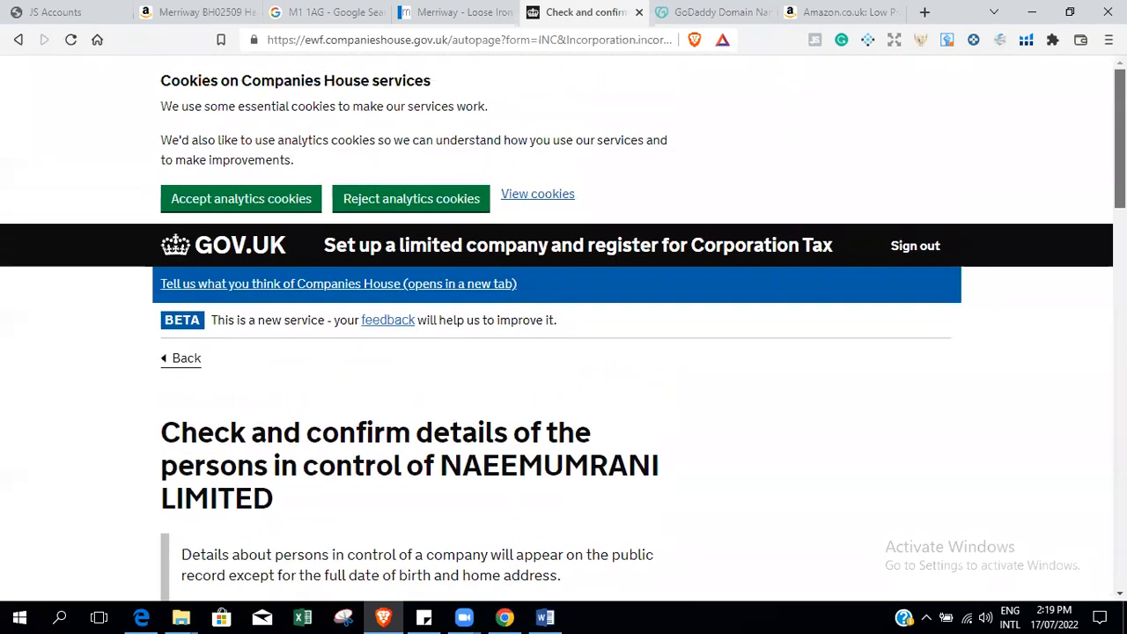
scroll(564, 330, down, 1)
scroll(564, 330, down, 4)
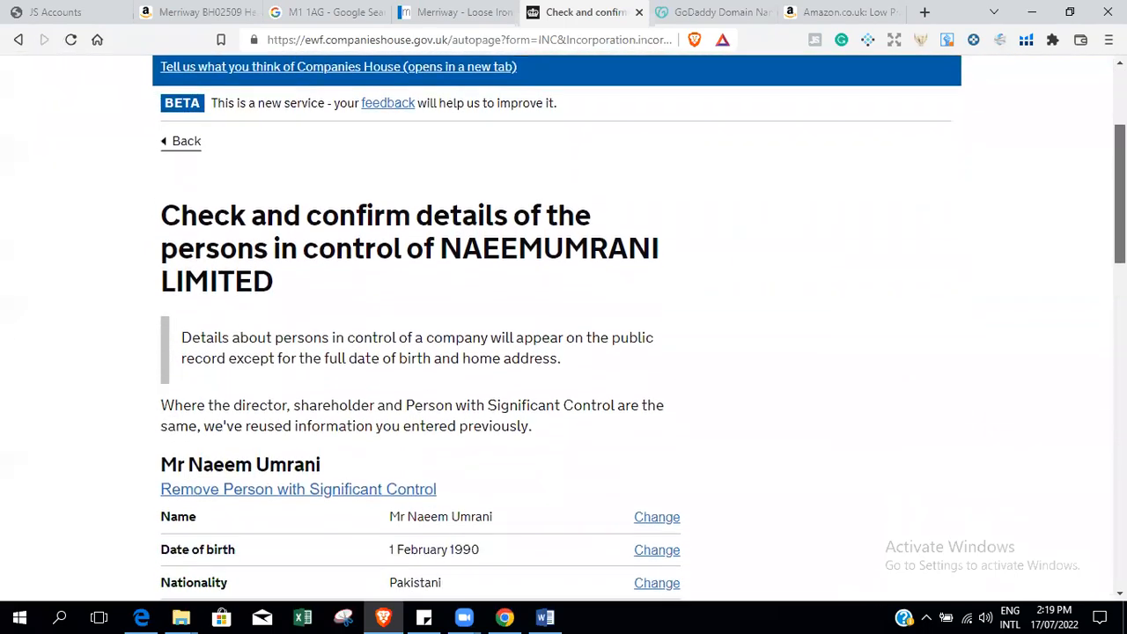
scroll(564, 330, down, 4)
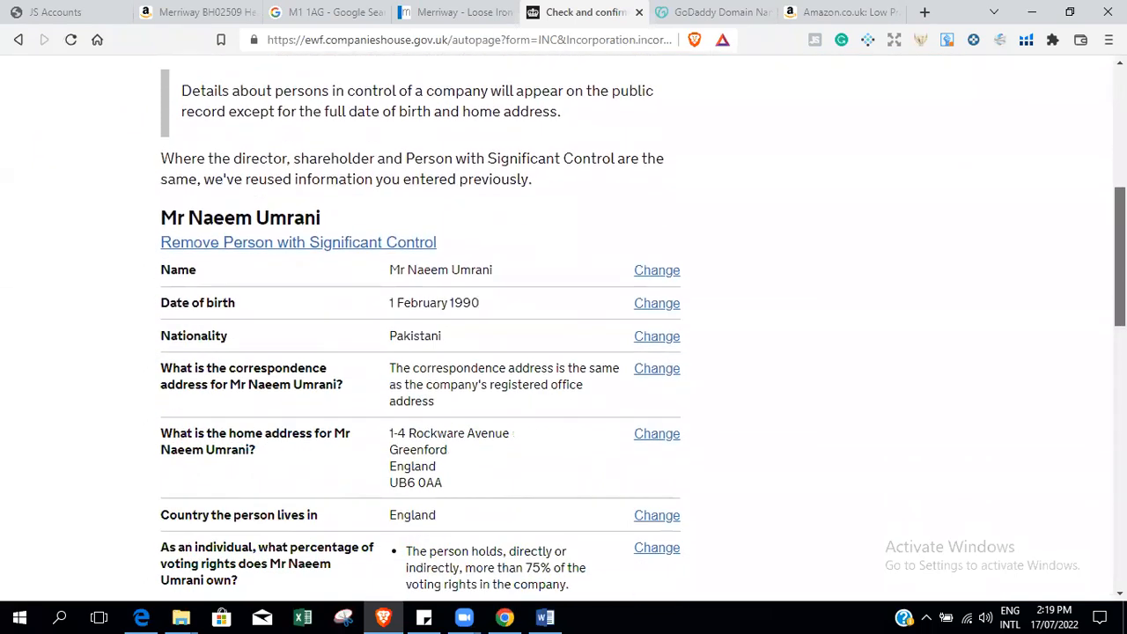
scroll(563, 330, down, 5)
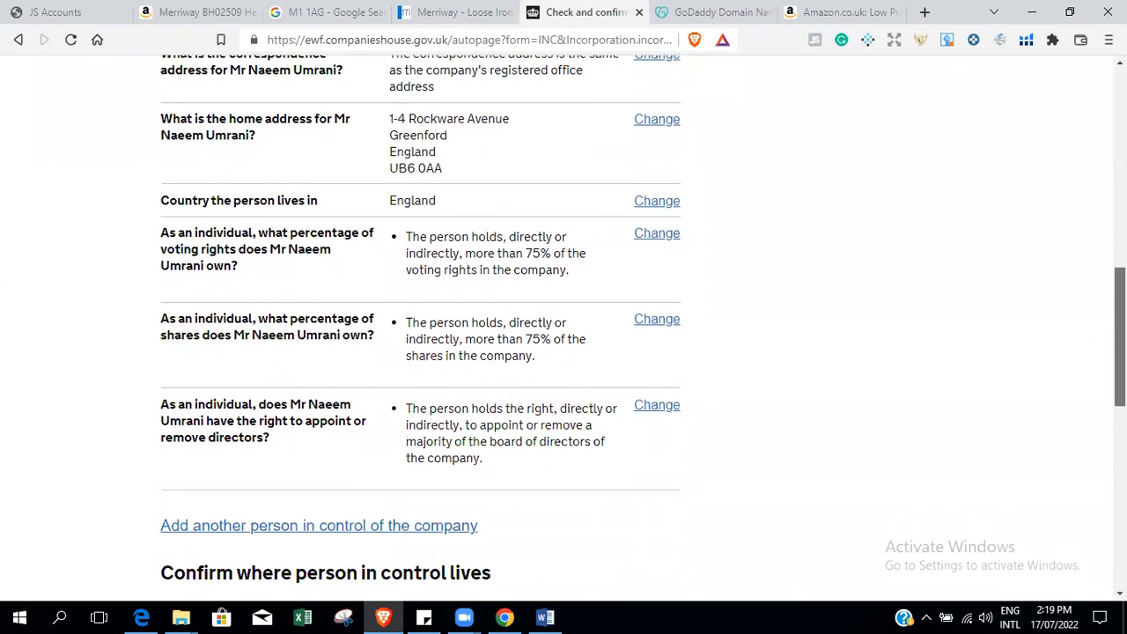
scroll(167, 337, down, 1)
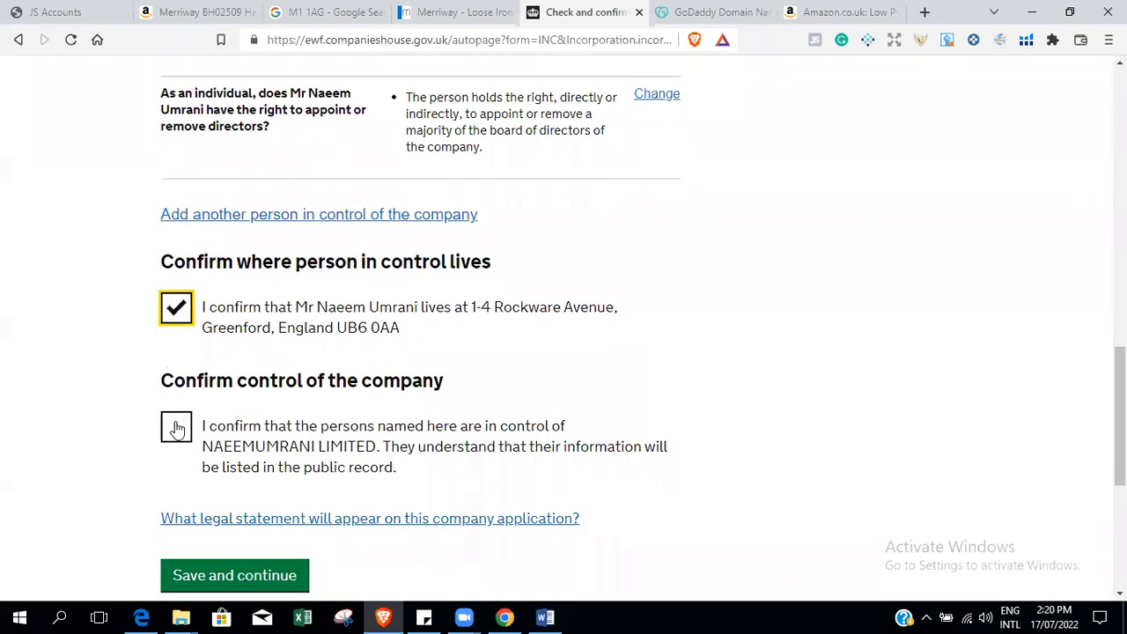
drag(1119, 420, 1120, 301)
scroll(563, 330, down, 5)
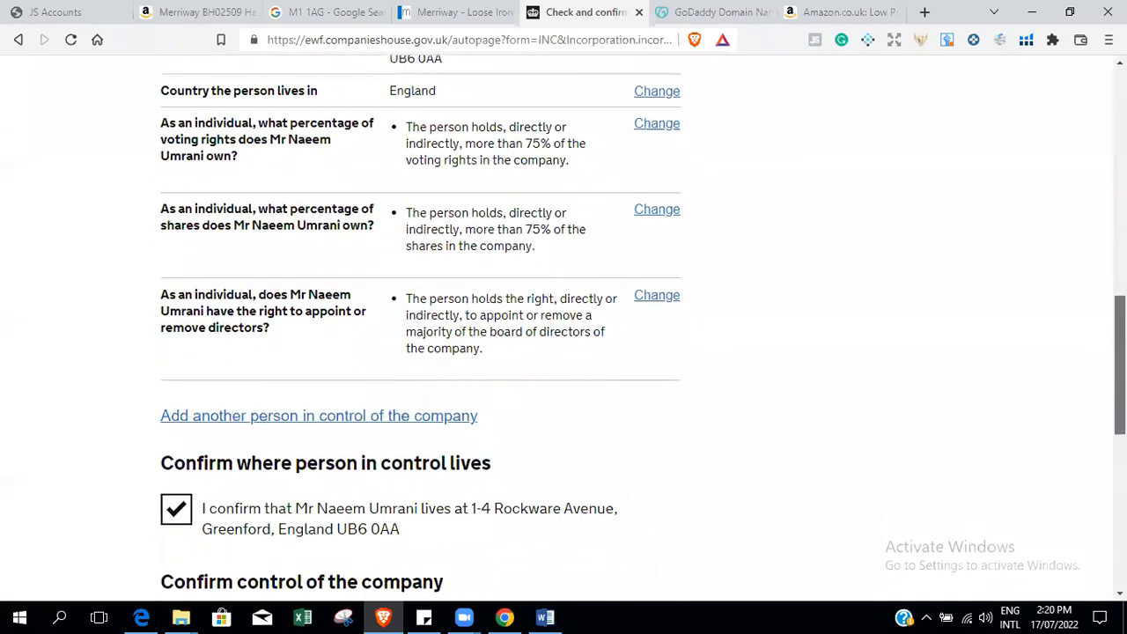
scroll(290, 314, down, 4)
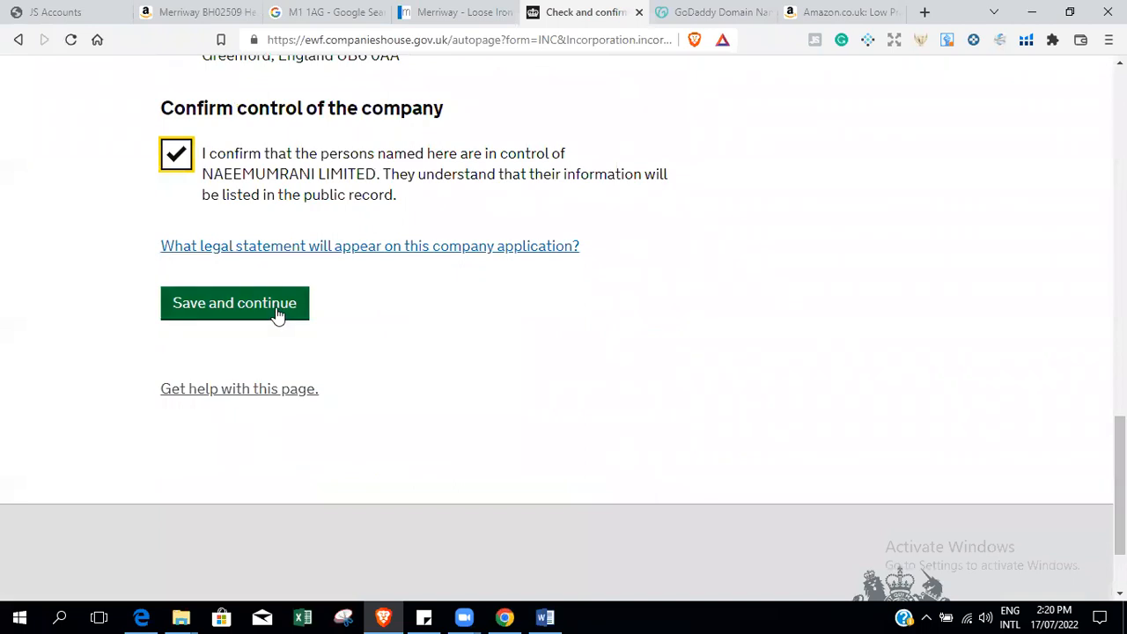
click(293, 314)
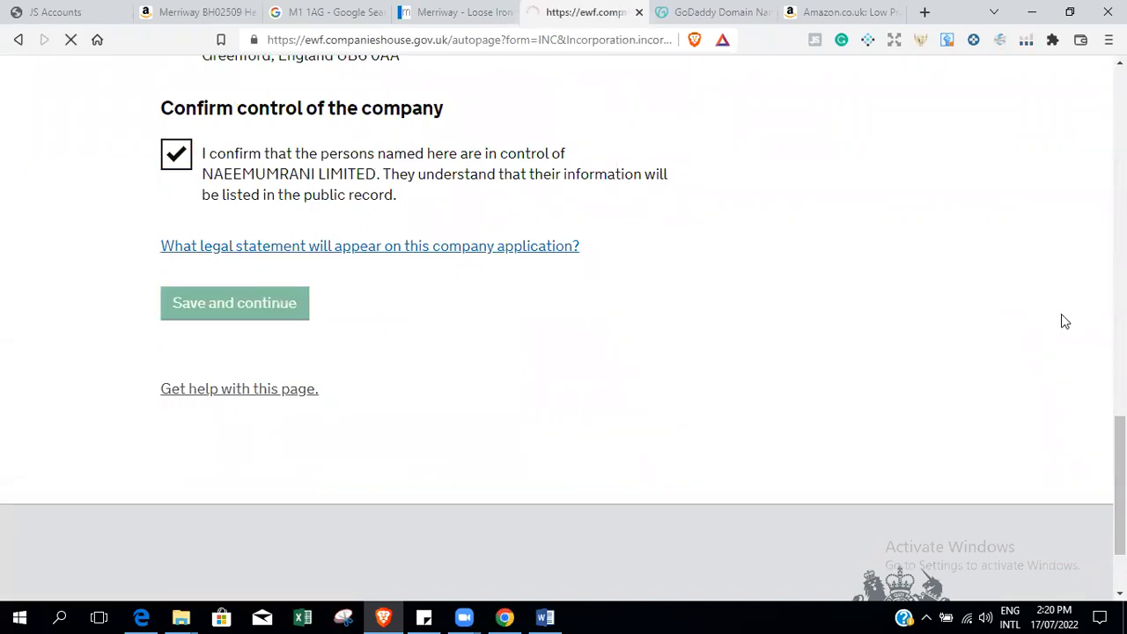
Choose Yes to using the model articles of association and save the choice
scroll(563, 328, down, 4)
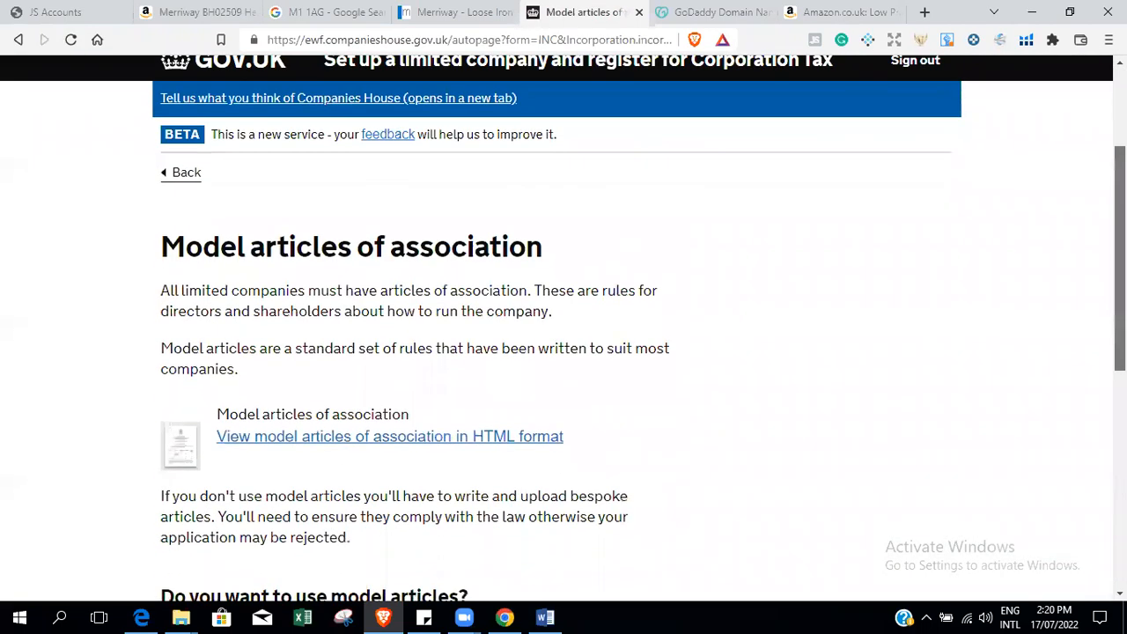
scroll(563, 329, down, 1)
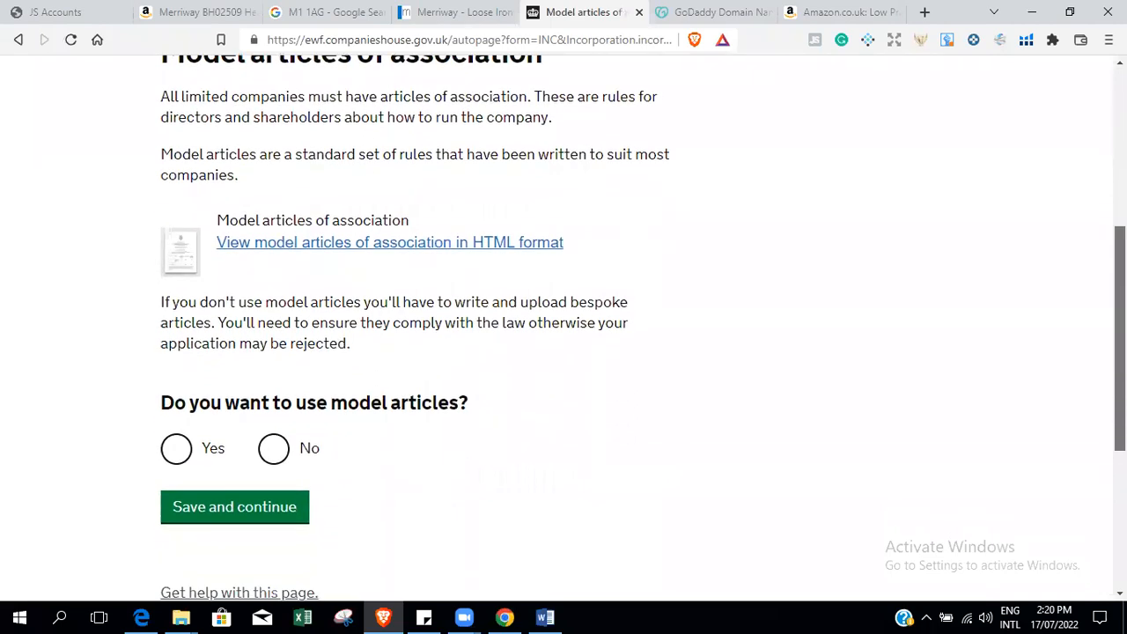
scroll(455, 154, up, 2)
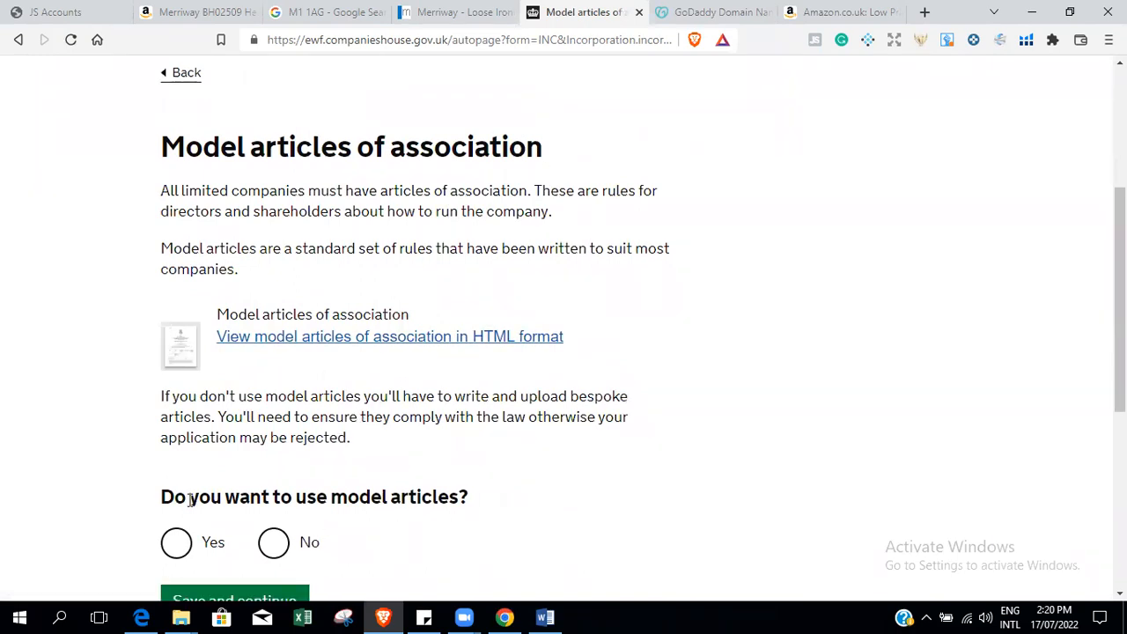
click(176, 542)
drag(1119, 299, 1119, 412)
scroll(357, 213, down, 1)
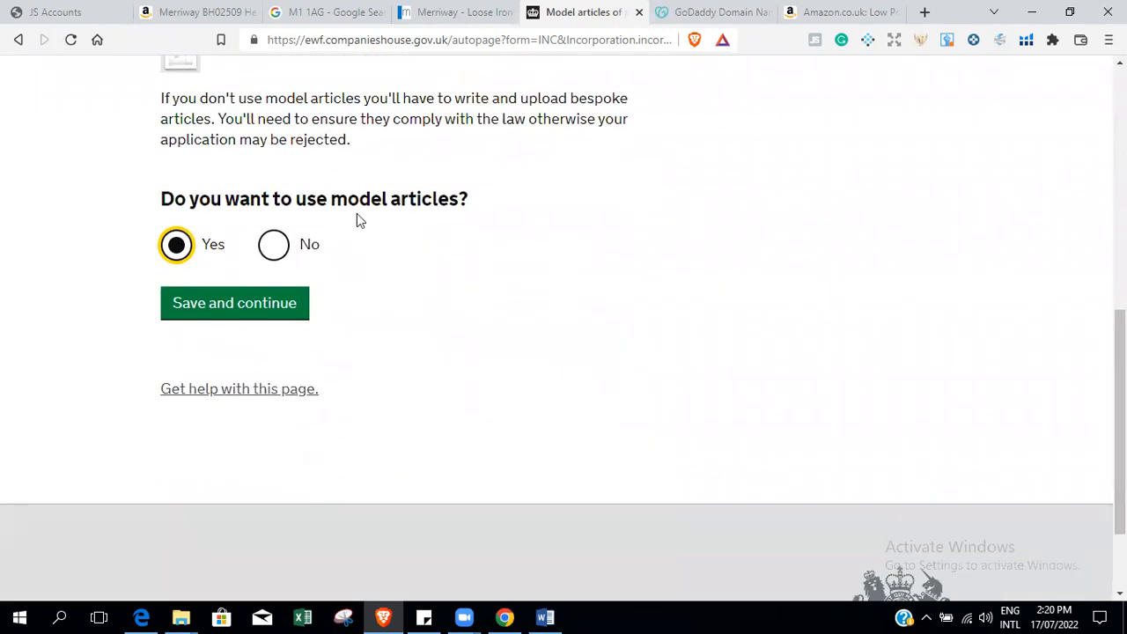
click(271, 317)
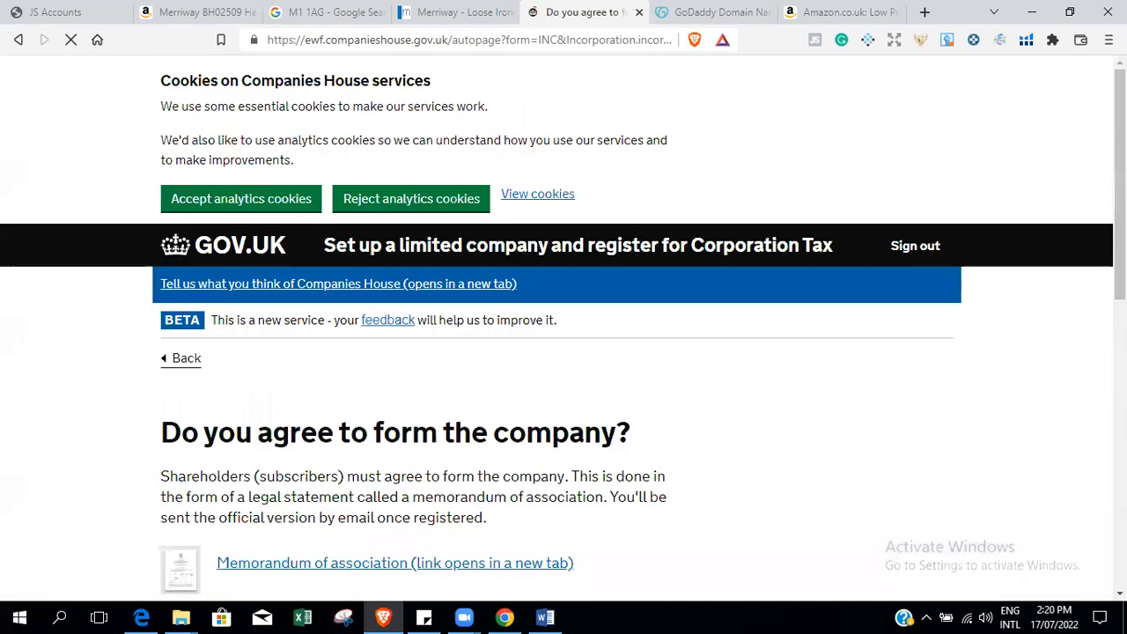
Tick the agreement that the company should be formed and submit it
scroll(563, 329, down, 3)
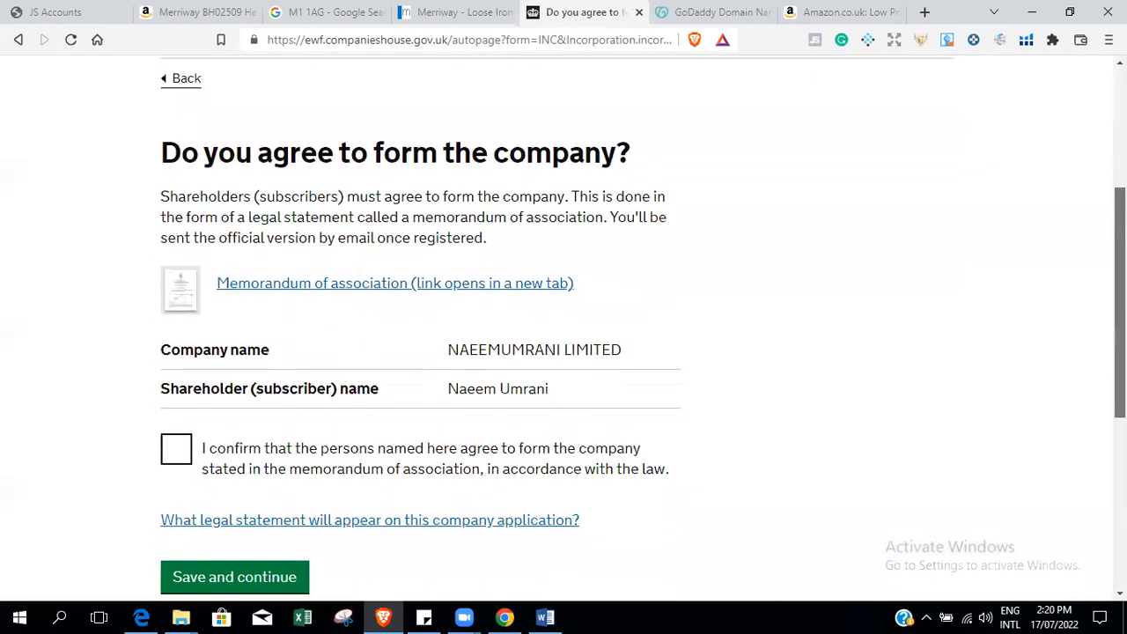
scroll(536, 284, down, 1)
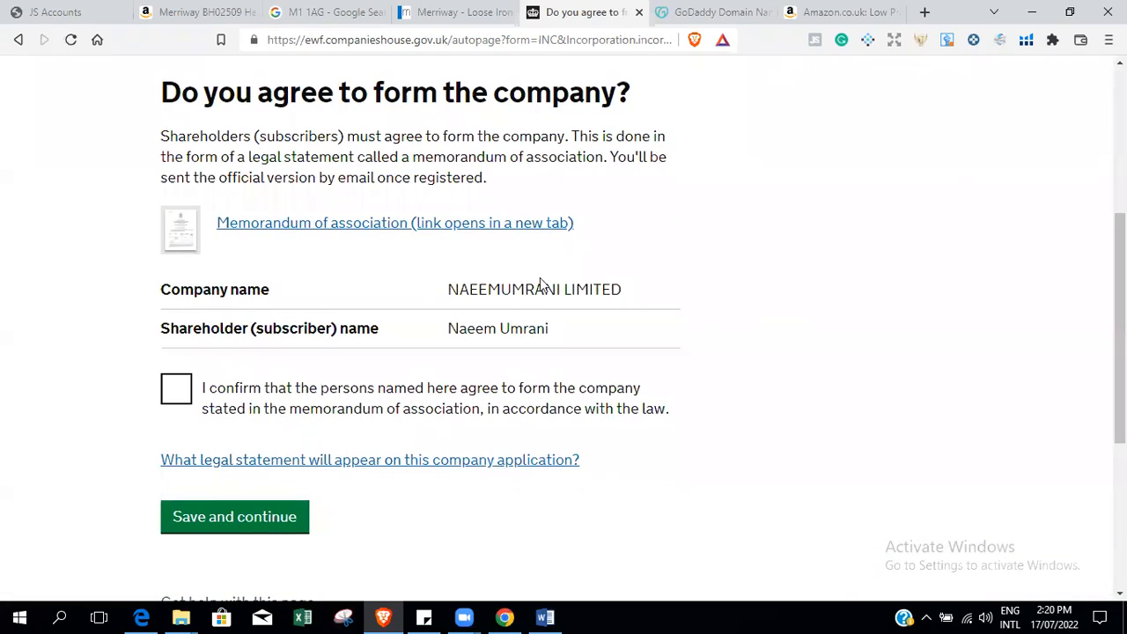
click(202, 392)
drag(447, 289, 629, 297)
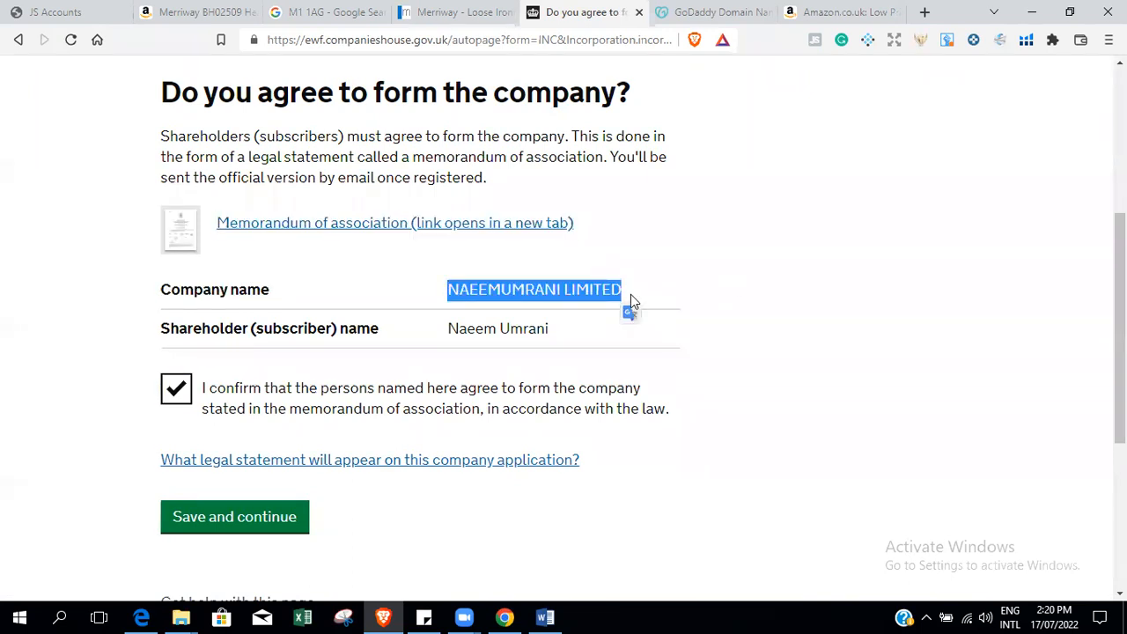
scroll(630, 293, down, 3)
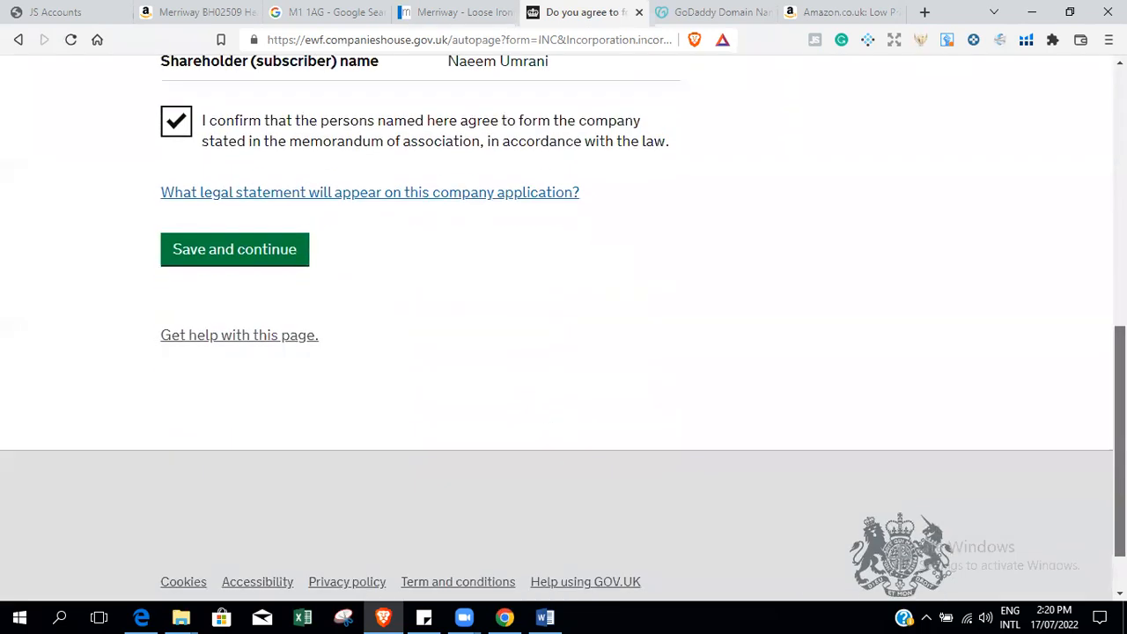
click(275, 250)
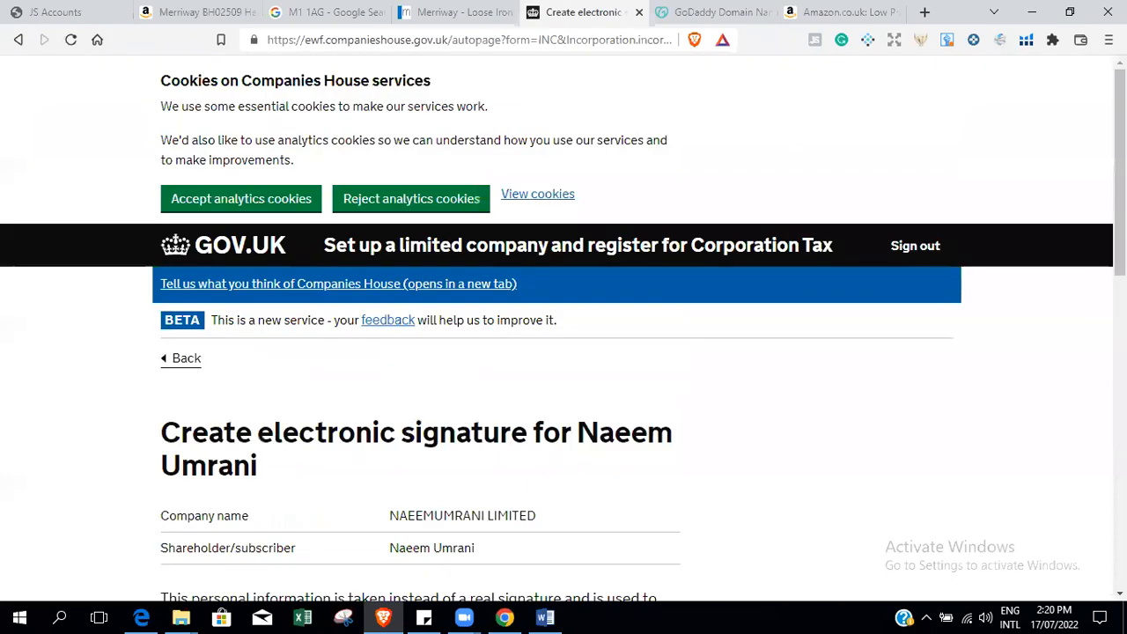
Use town of birth as a signature item and enter its required letters
scroll(563, 329, down, 3)
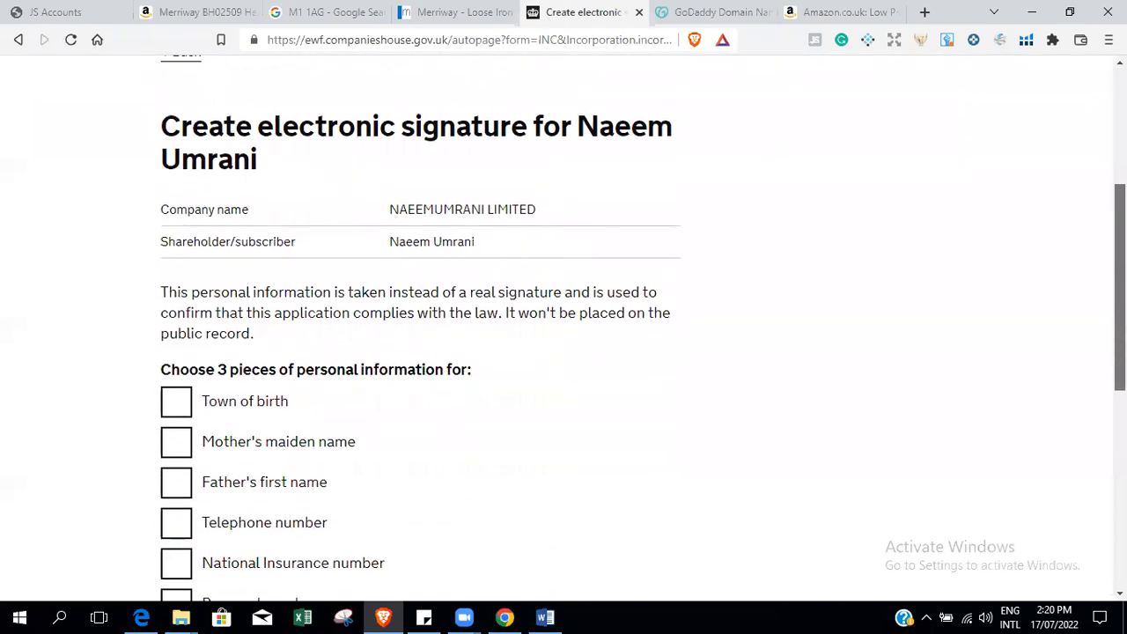
scroll(563, 328, down, 1)
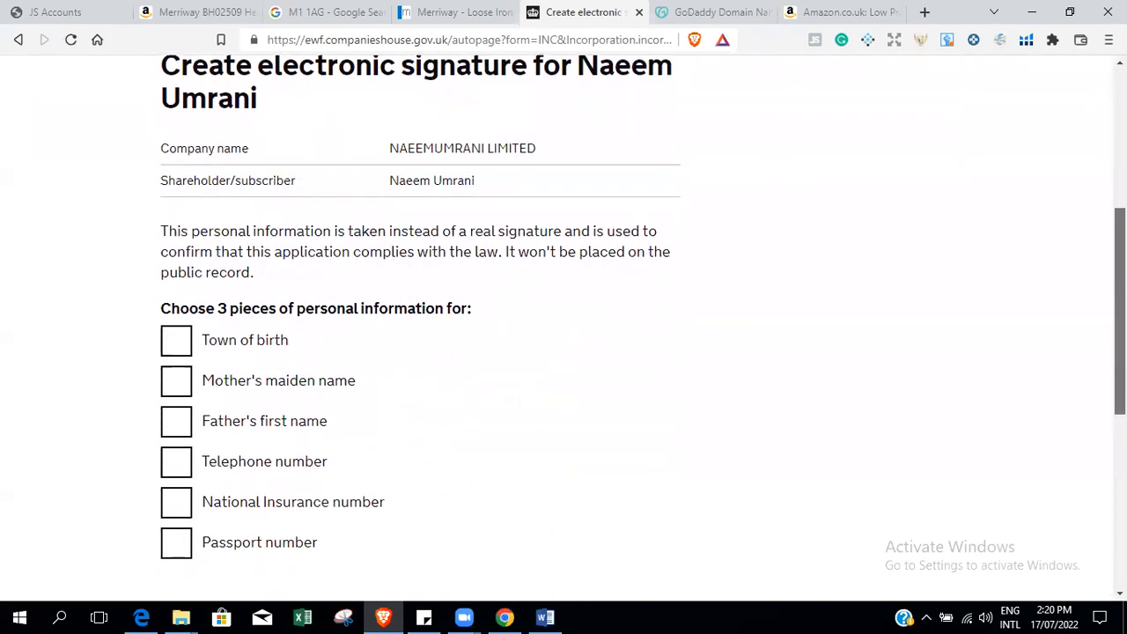
scroll(563, 329, up, 1)
scroll(563, 329, down, 1)
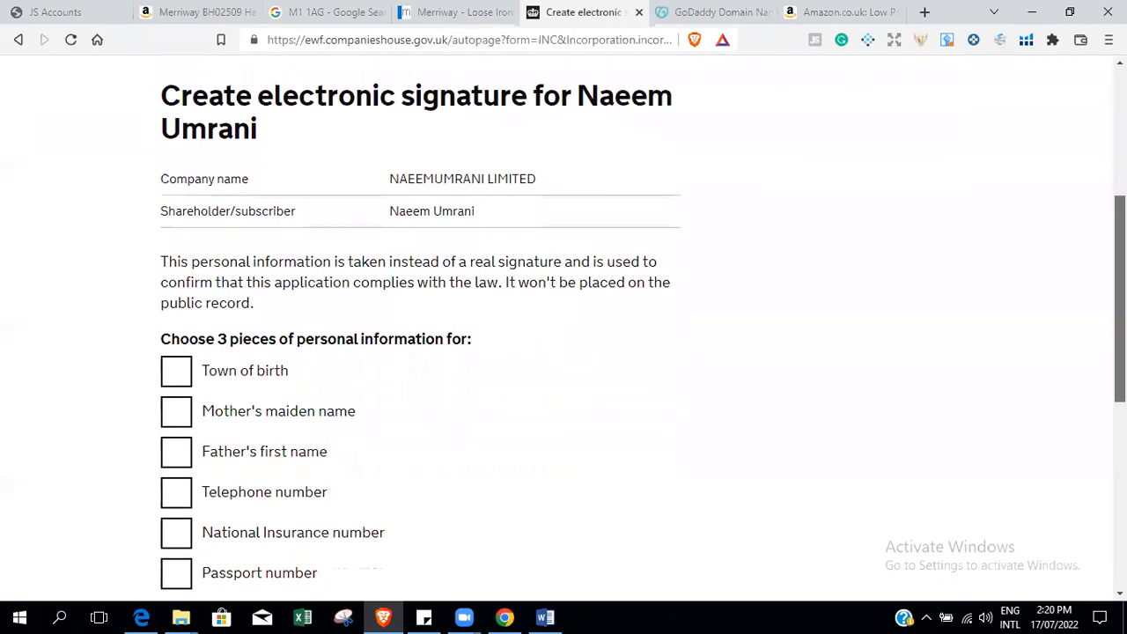
click(186, 362)
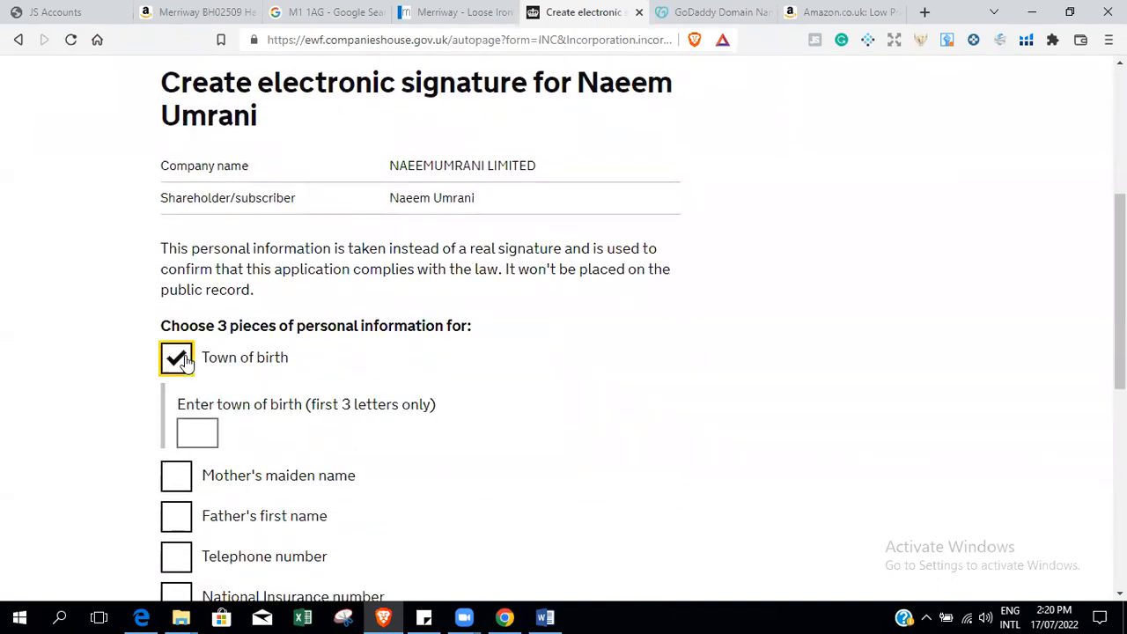
click(206, 431)
text(lhr)
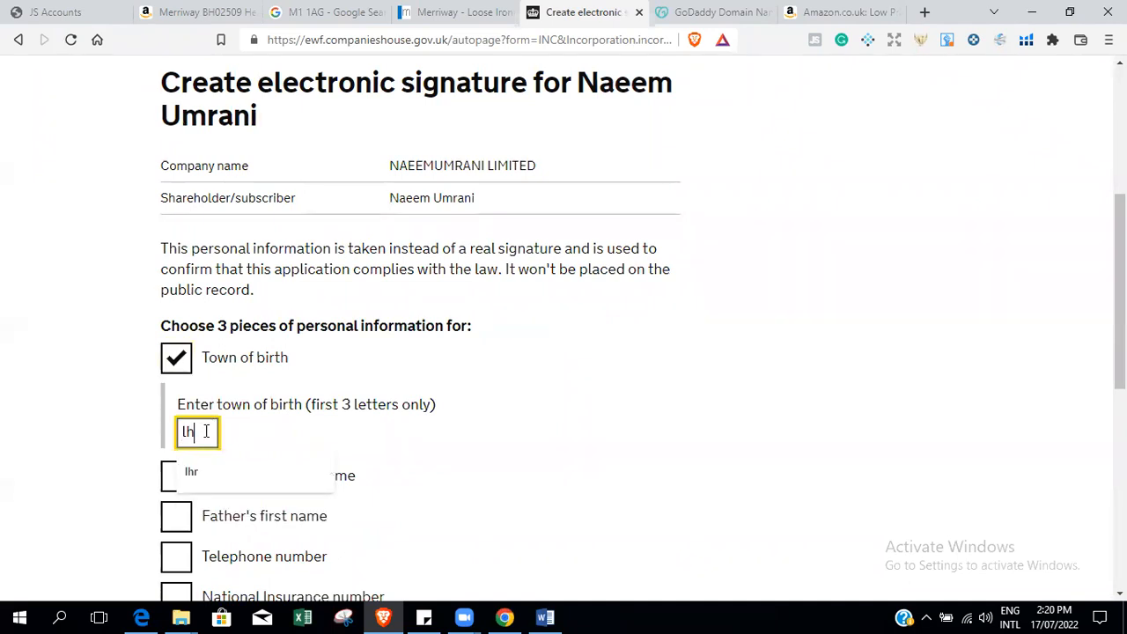
click(597, 449)
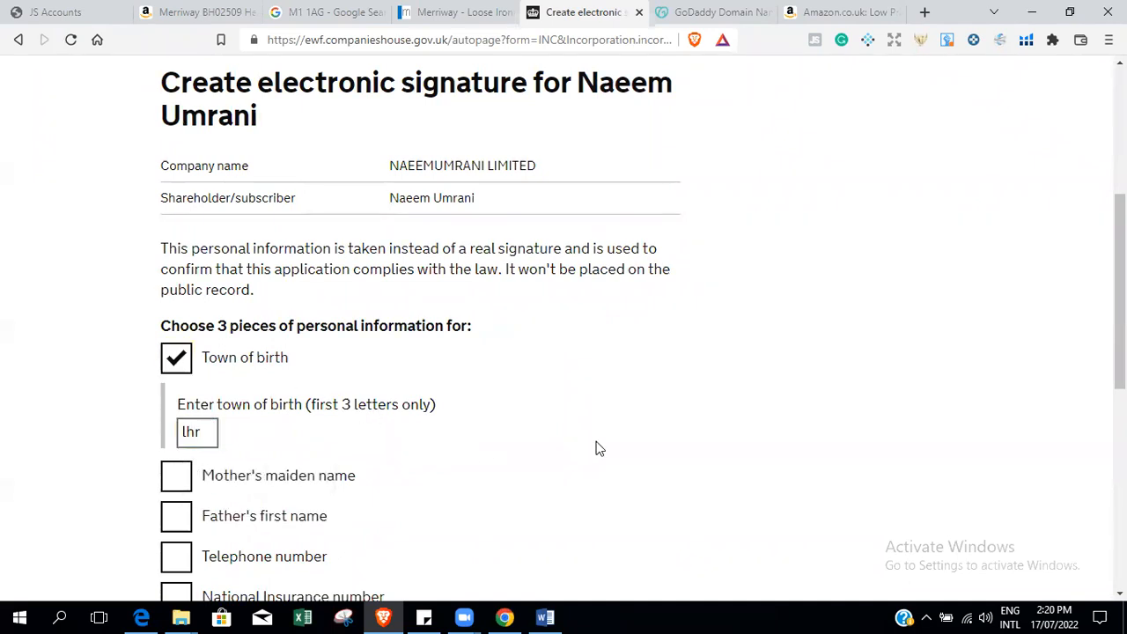
drag(1120, 306, 1119, 377)
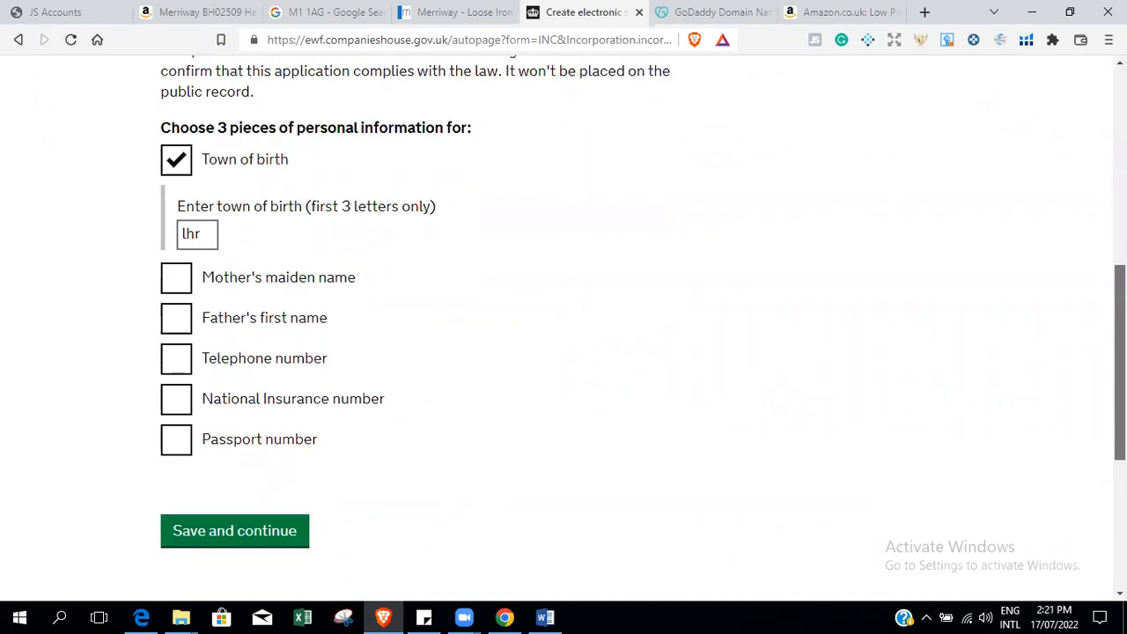
drag(1120, 377, 1120, 374)
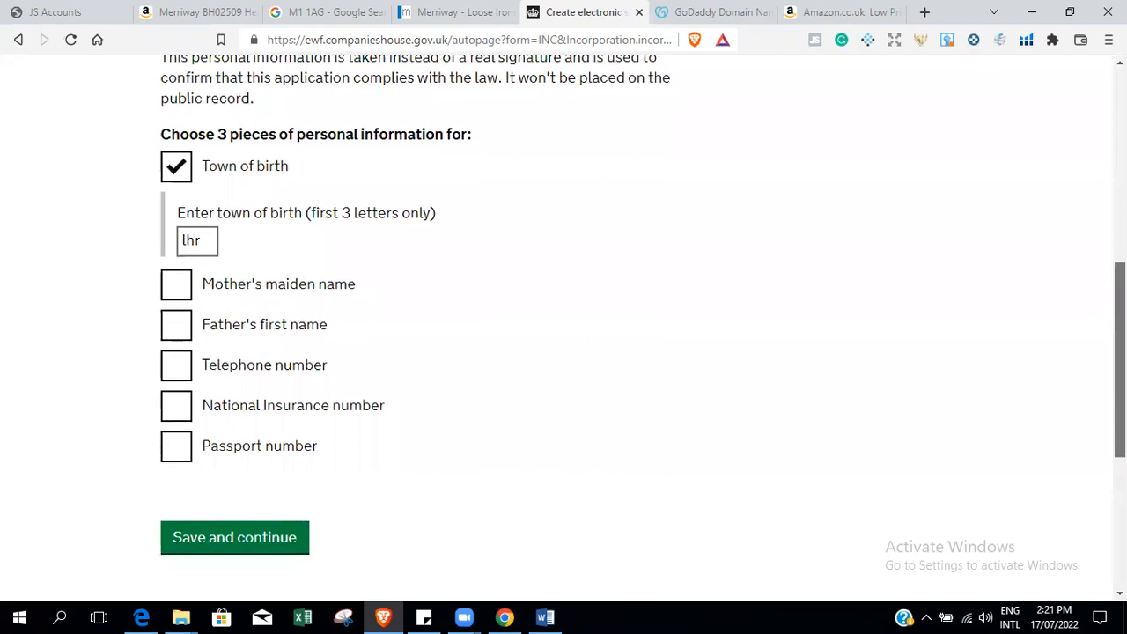
mouse_move(1120, 360)
mouse_down()
mouse_move(1120, 320)
mouse_move(1119, 351)
mouse_up()
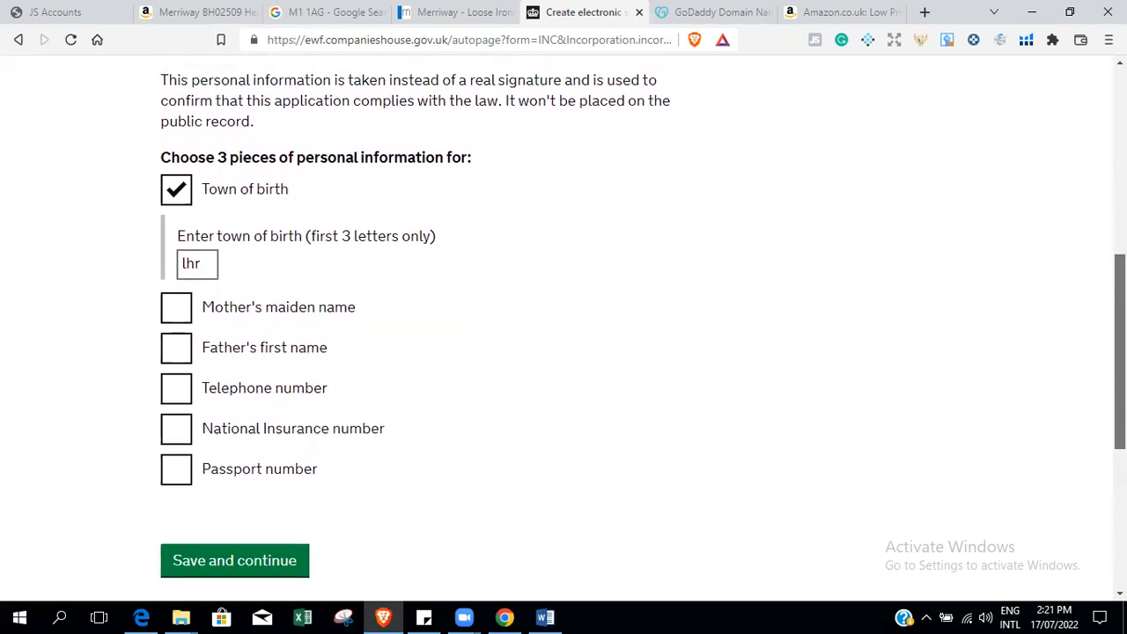
scroll(374, 482, down, 1)
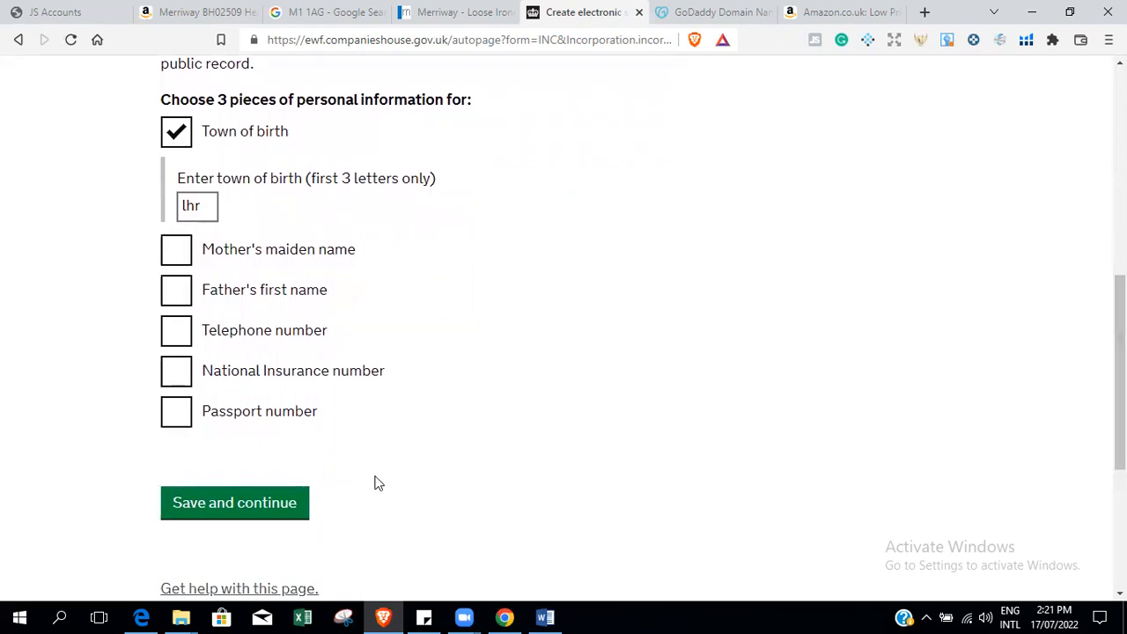
Add telephone number as a signature item and enter its required digits
click(180, 338)
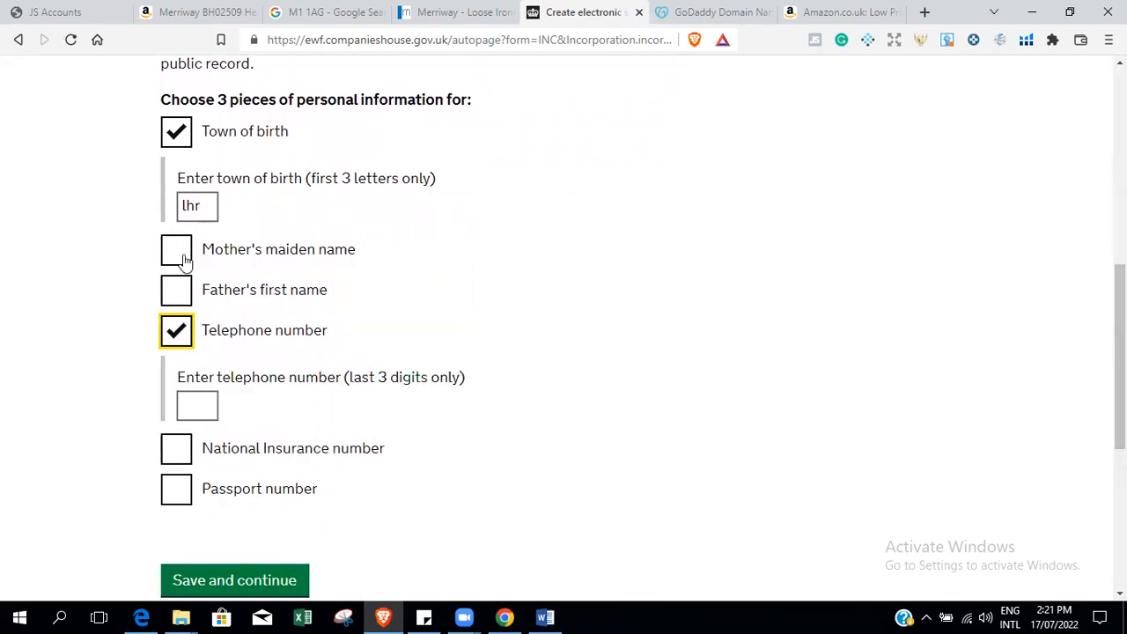
click(207, 401)
text(123)
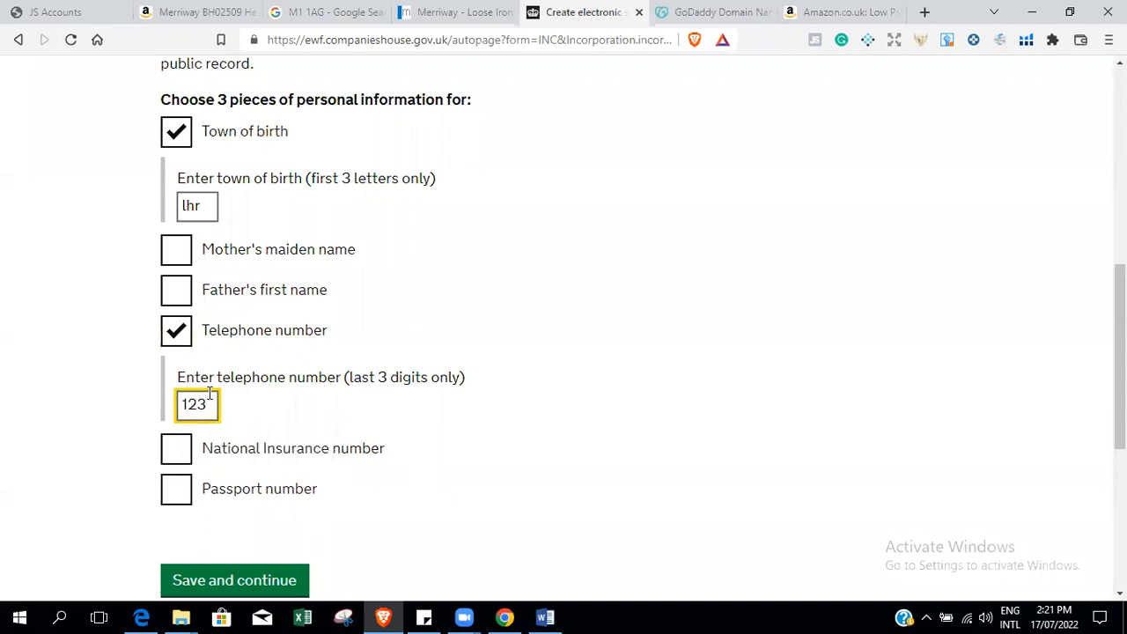
click(496, 440)
Add passport number as the third item, enter its last three digits, and save
click(178, 498)
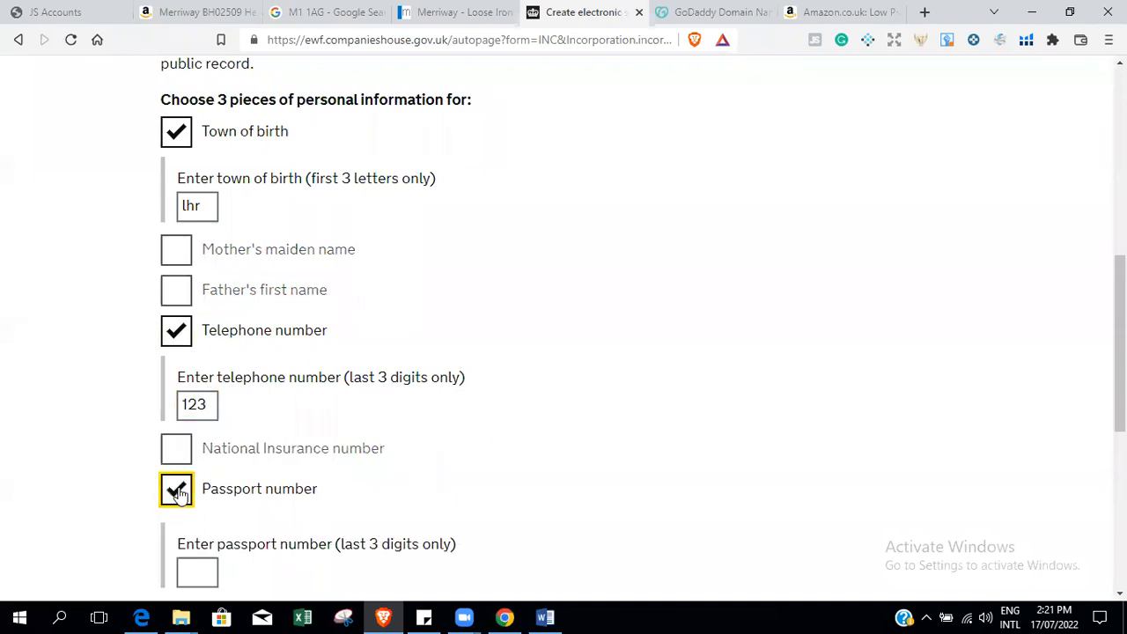
scroll(692, 395, down, 2)
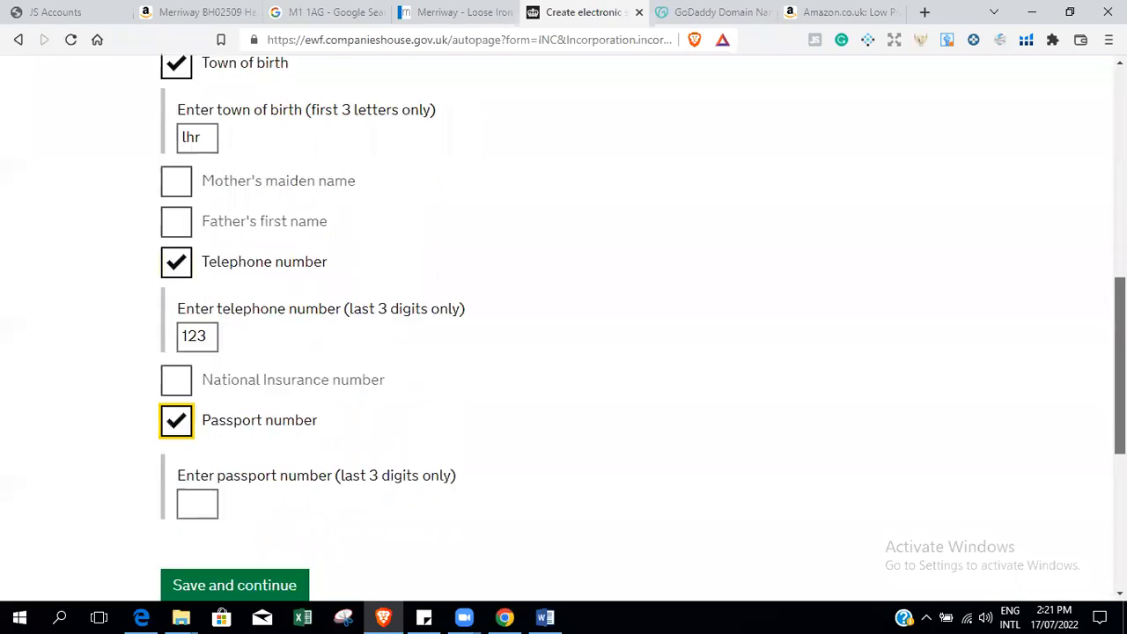
click(193, 353)
text(123)
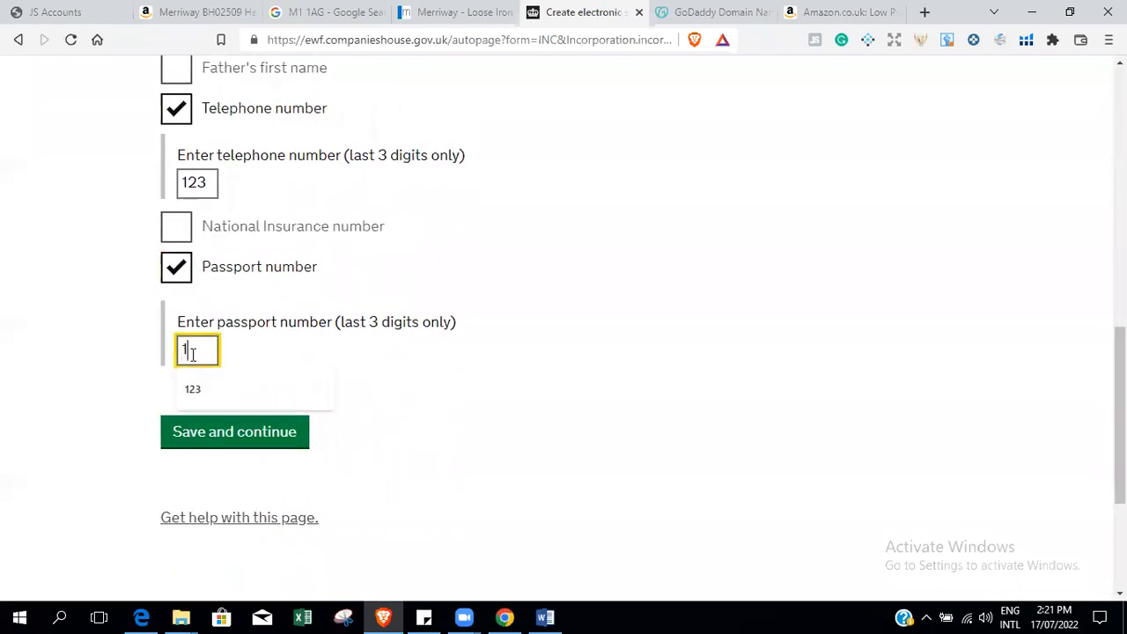
click(457, 407)
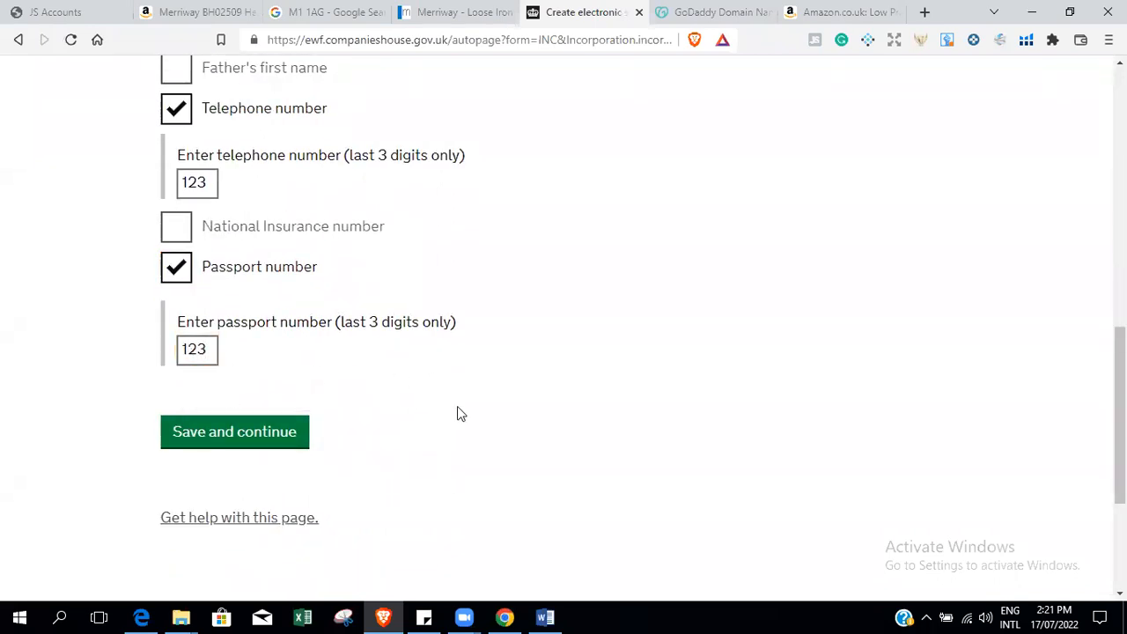
mouse_move(1120, 431)
mouse_down()
mouse_move(1120, 348)
mouse_move(1120, 427)
mouse_up()
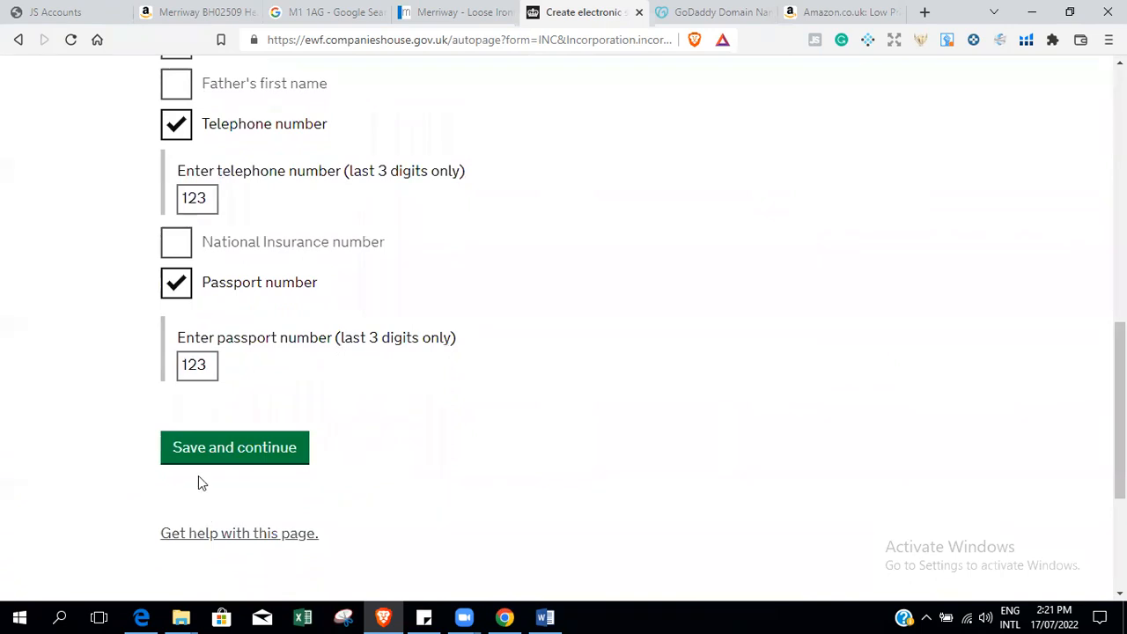
click(267, 448)
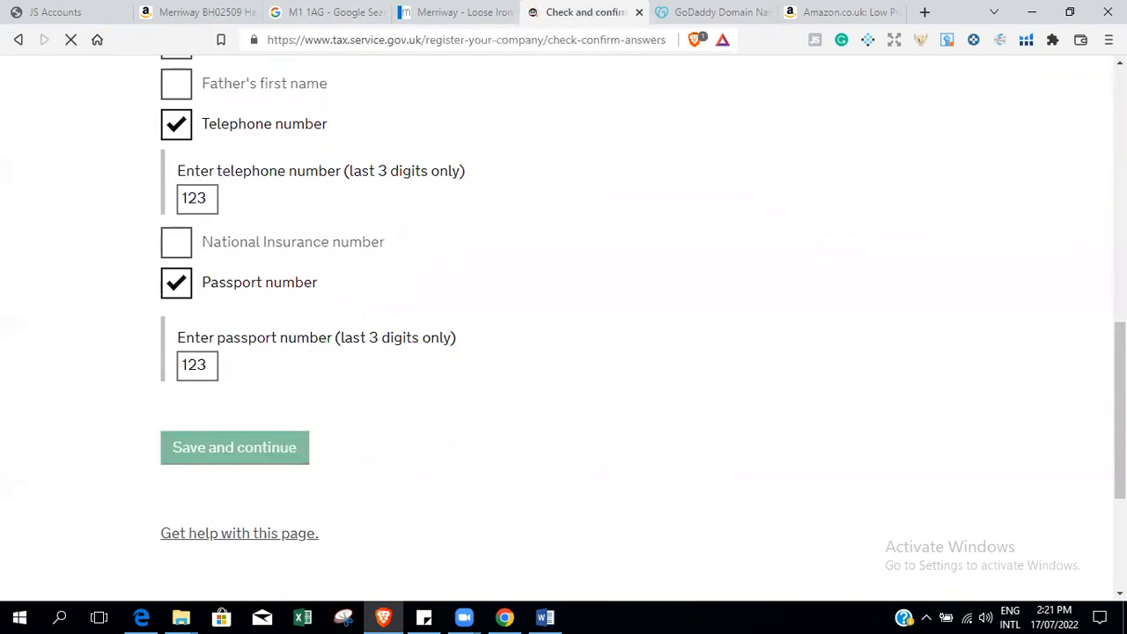
Confirm the first answers page and tick 'I understand' the application can't be changed later
click(1120, 290)
drag(1119, 290, 1120, 476)
click(269, 401)
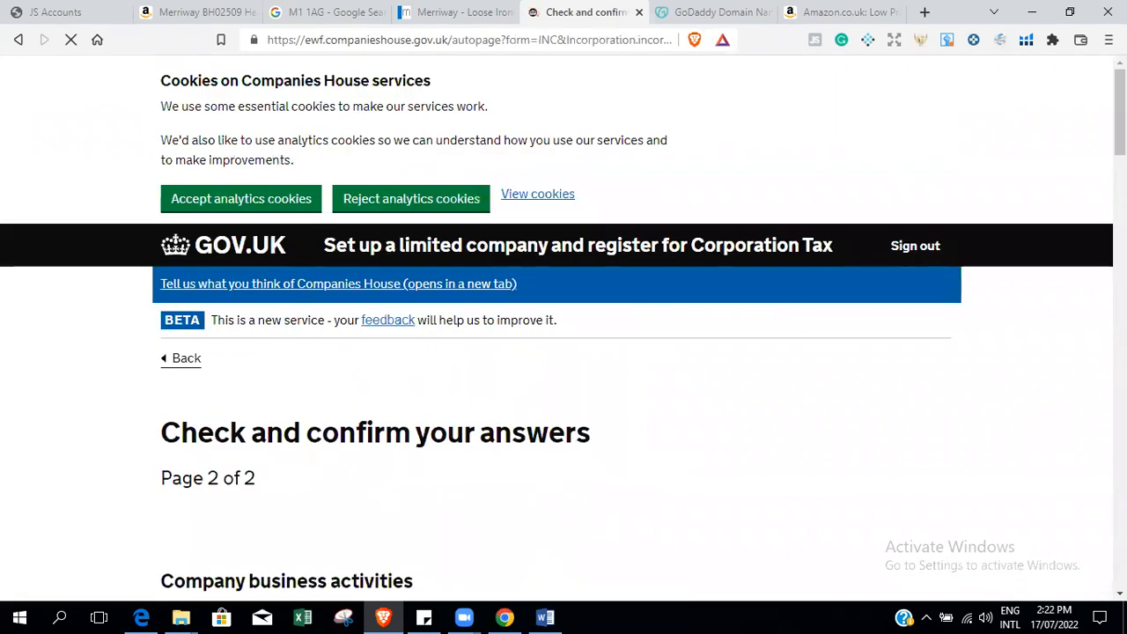
scroll(563, 326, down, 4)
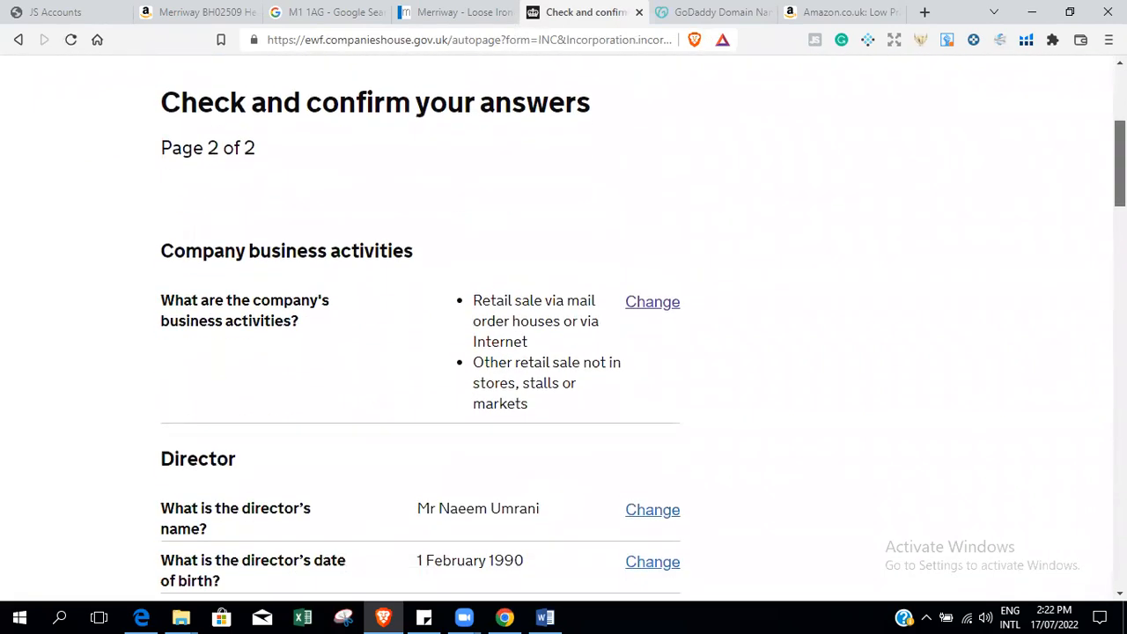
scroll(563, 326, down, 3)
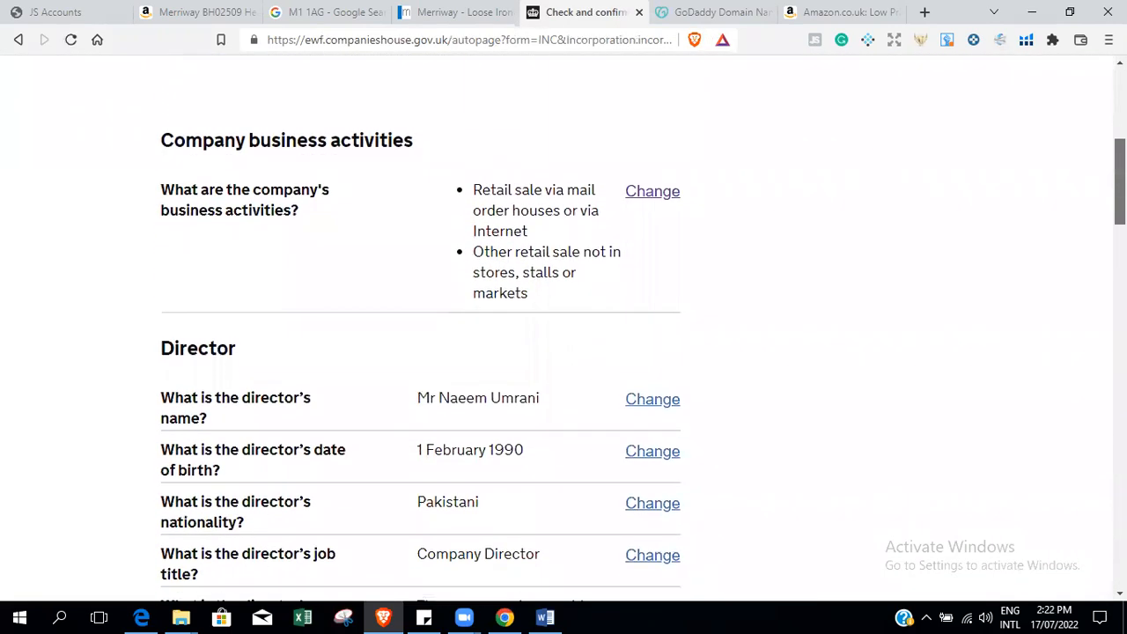
scroll(563, 326, down, 6)
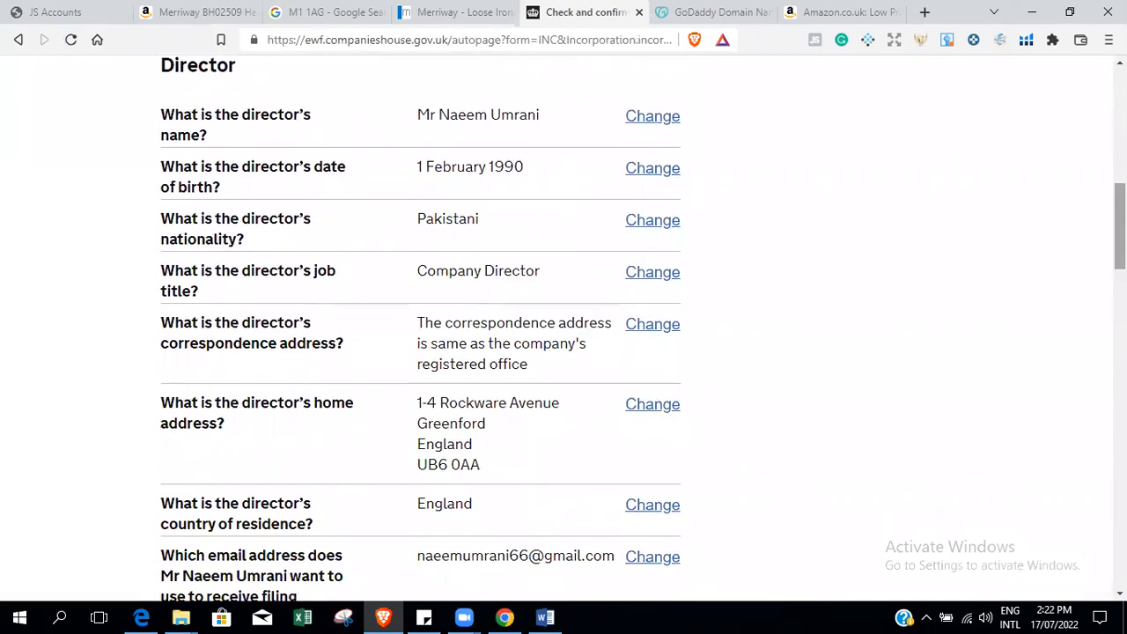
scroll(563, 326, down, 7)
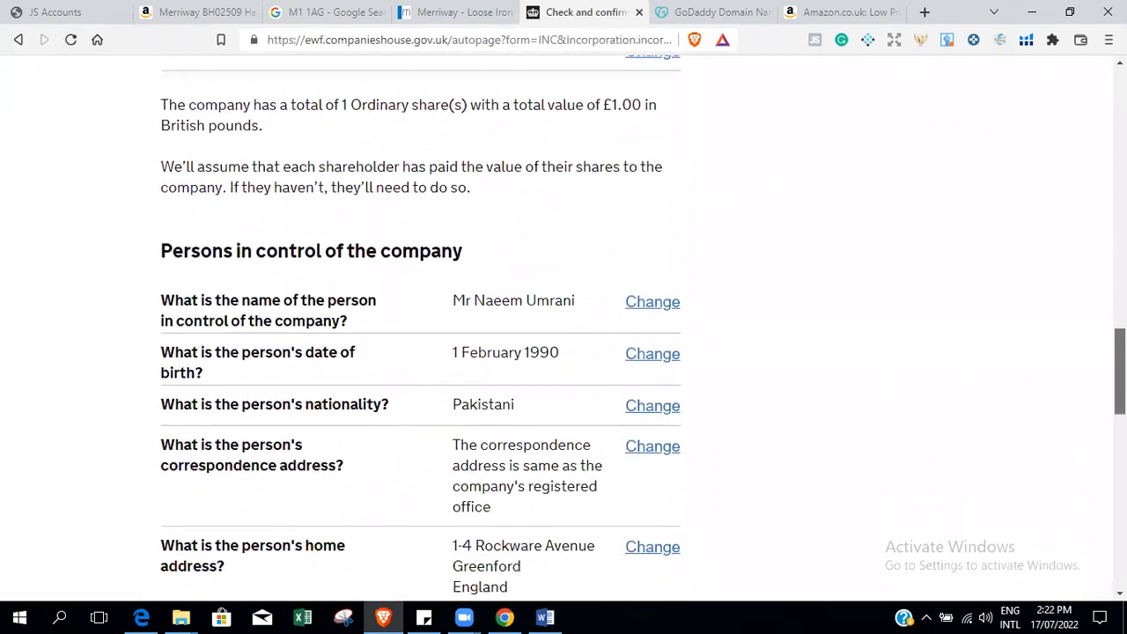
scroll(563, 326, down, 10)
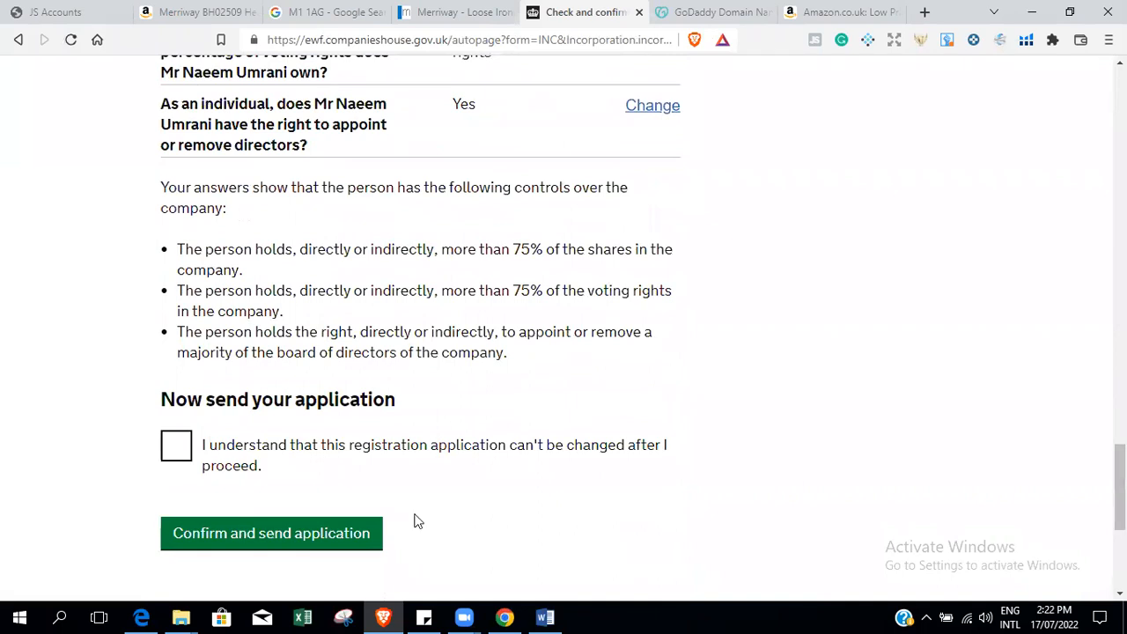
click(176, 446)
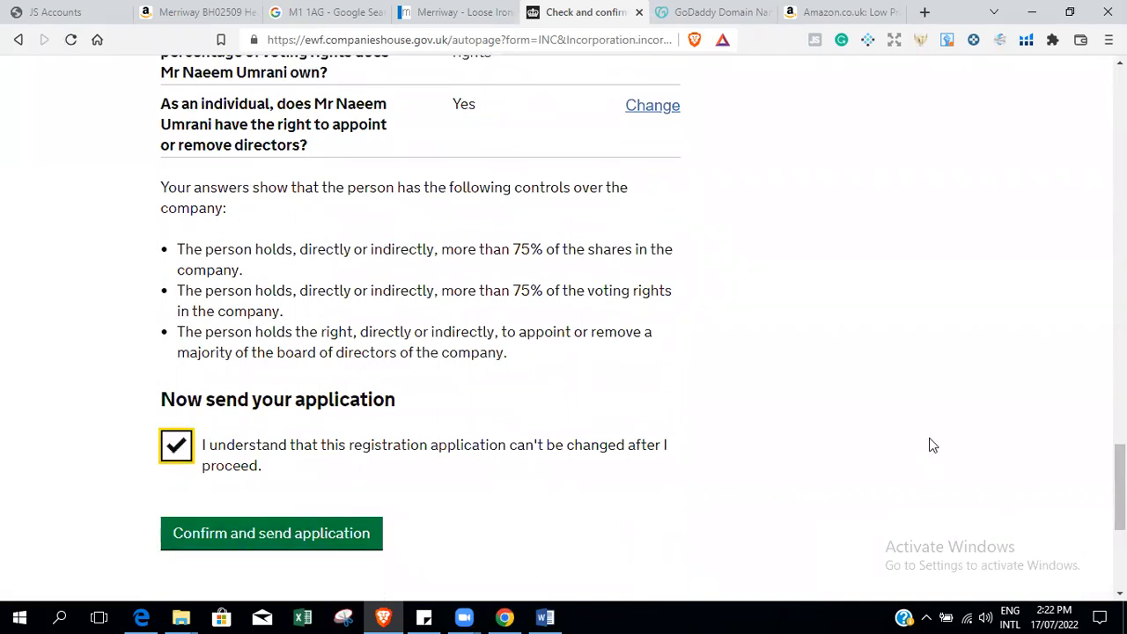
Send the confirmed registration application with Confirm and send application
scroll(415, 317, down, 4)
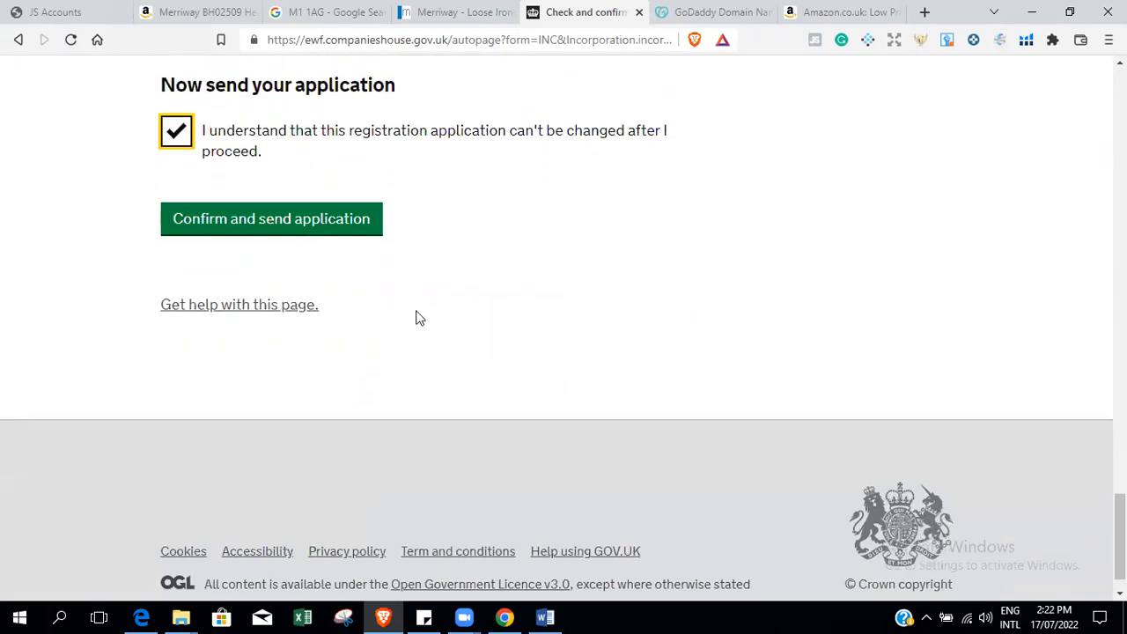
scroll(823, 313, up, 15)
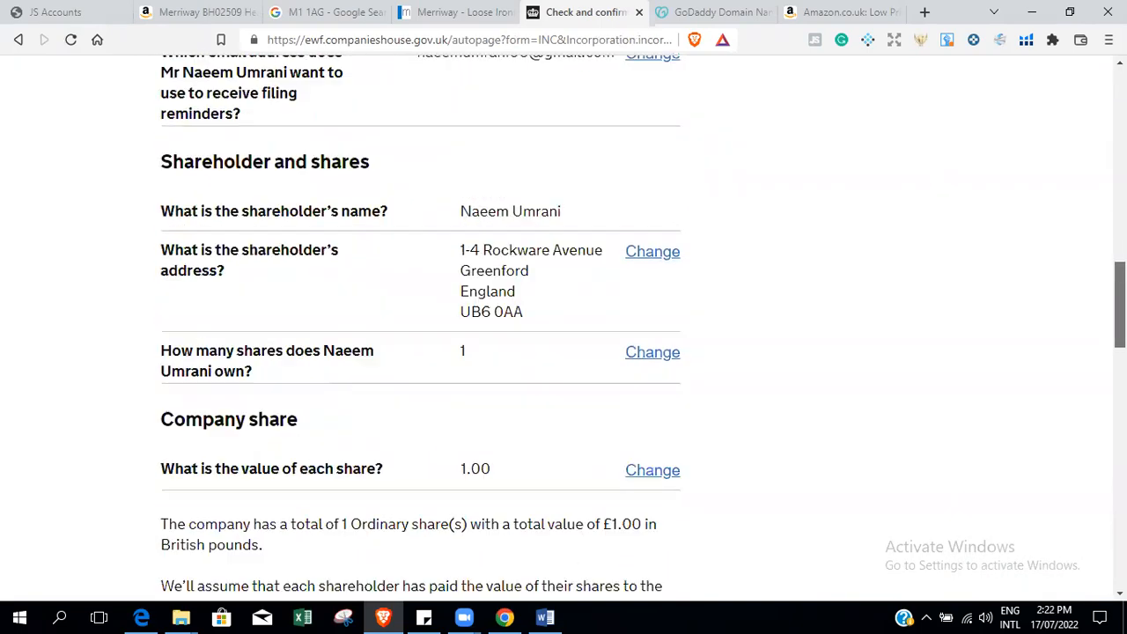
scroll(564, 326, down, 9)
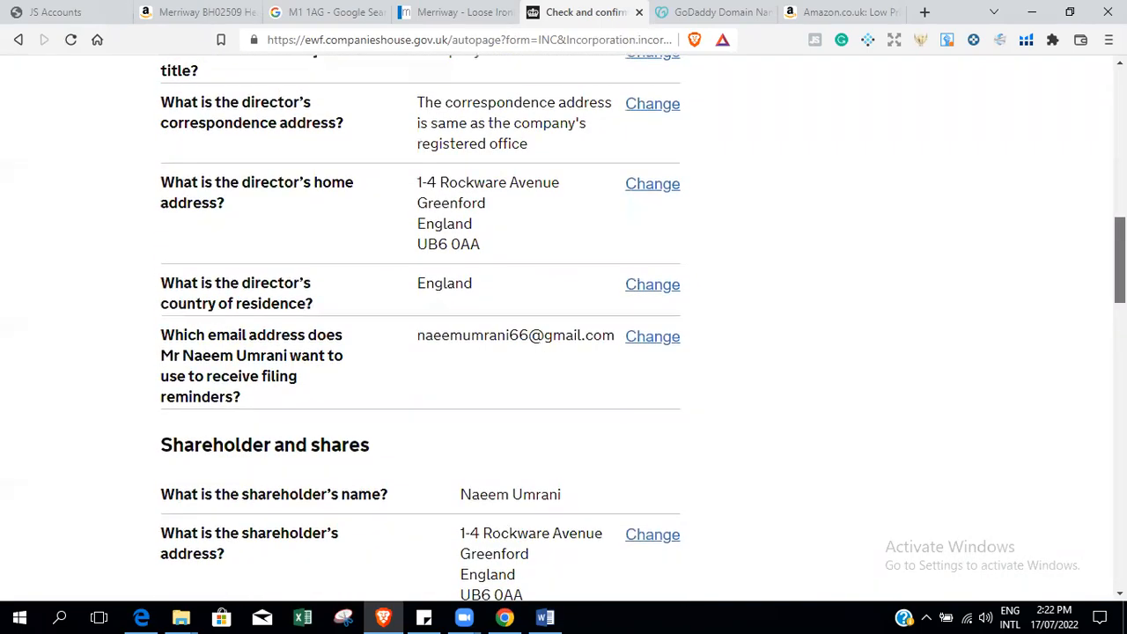
scroll(564, 326, down, 10)
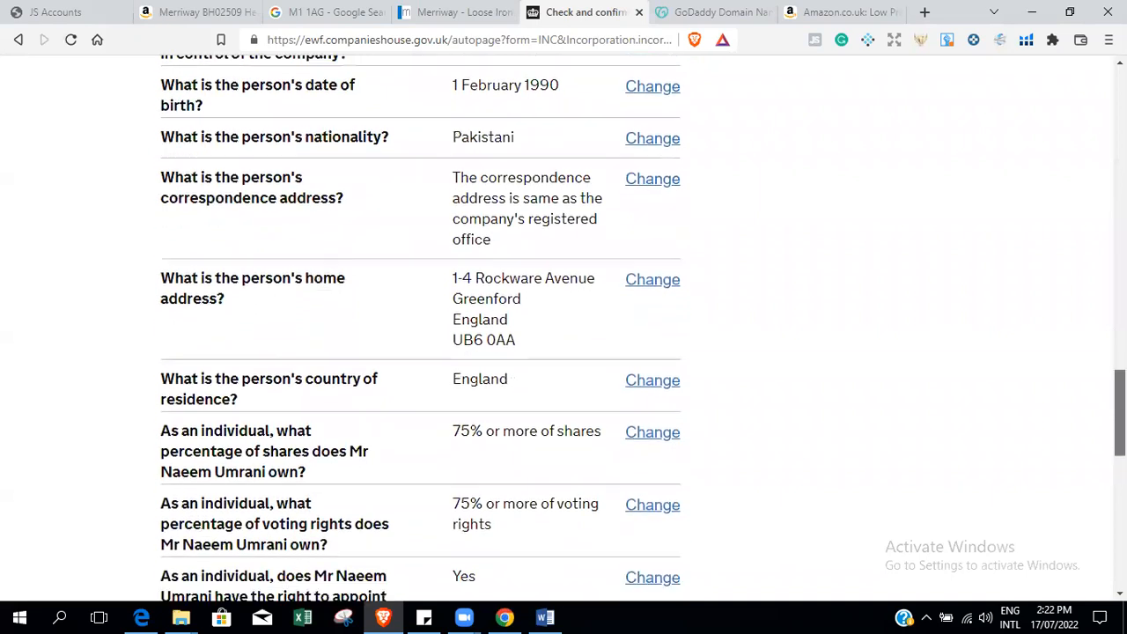
scroll(563, 326, down, 1)
scroll(563, 326, down, 5)
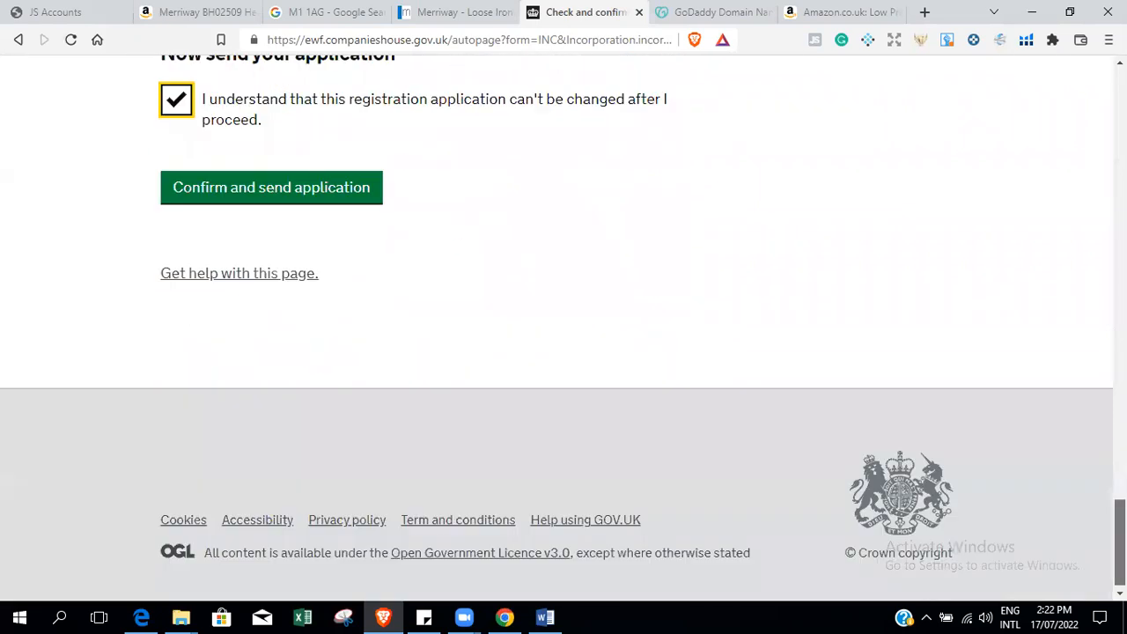
click(261, 169)
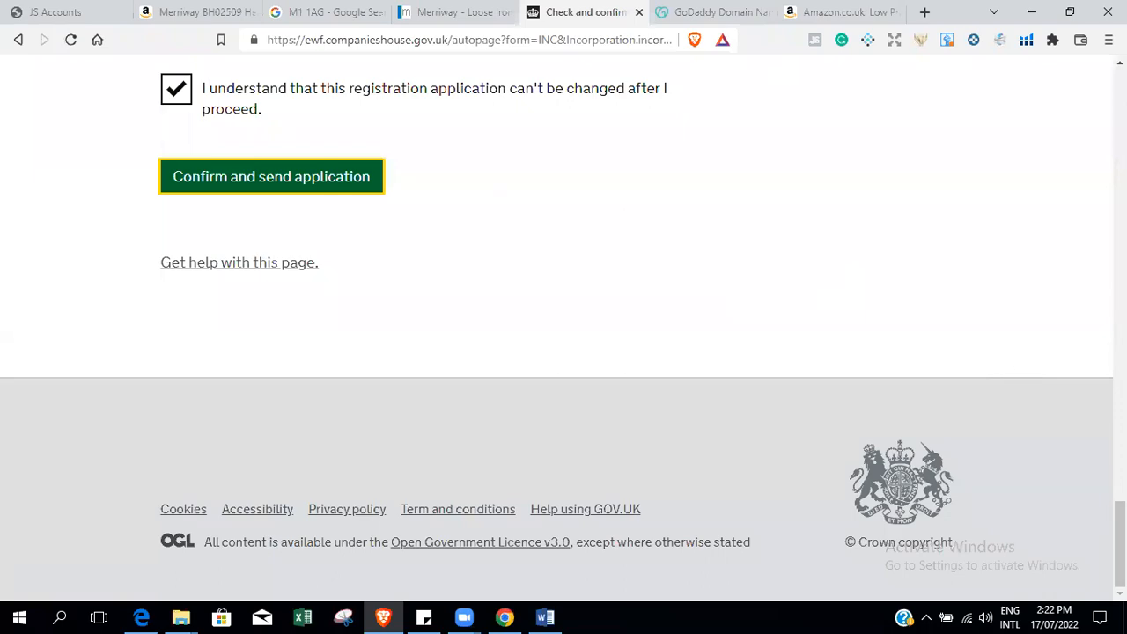
drag(1119, 544, 1119, 520)
click(296, 343)
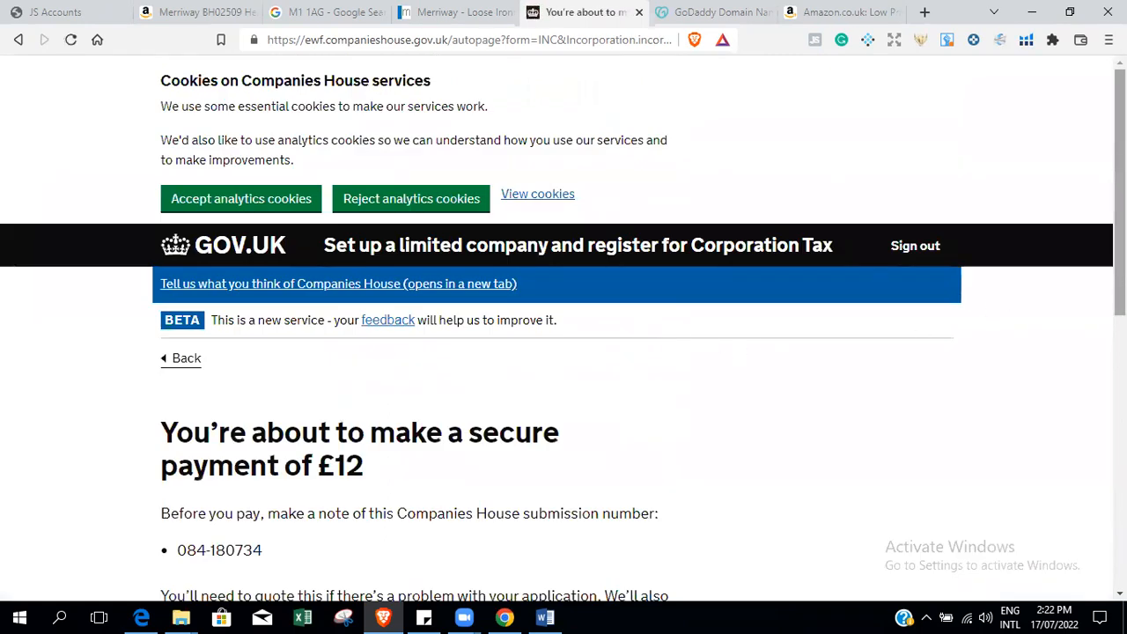
Read the £12 secure payment notice and start paying with Make payment
scroll(563, 334, down, 3)
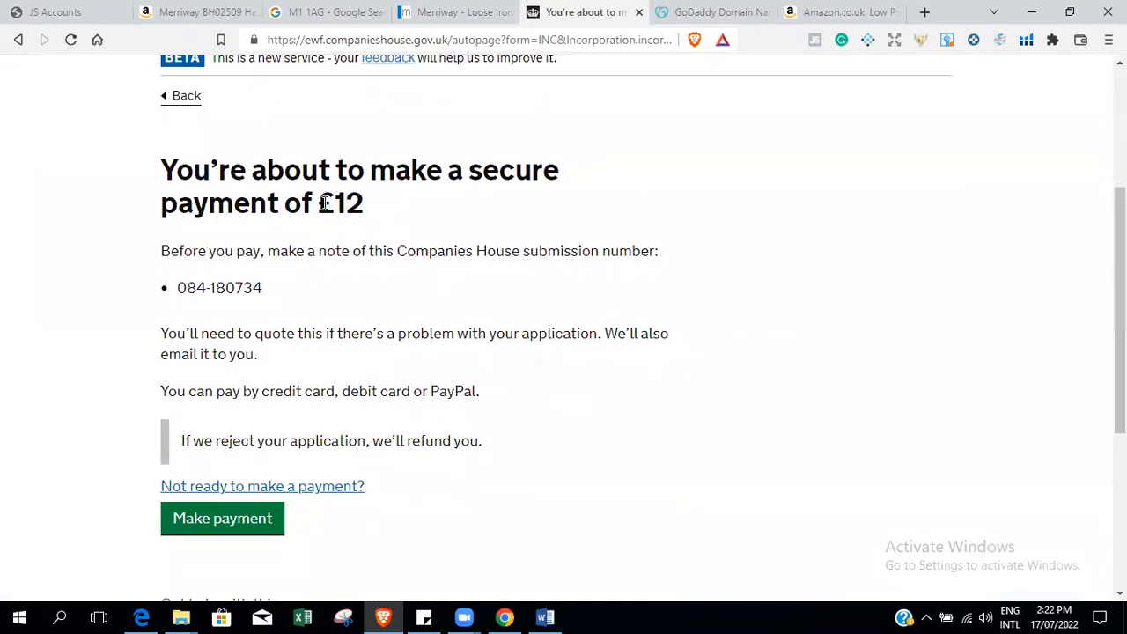
drag(309, 204, 378, 221)
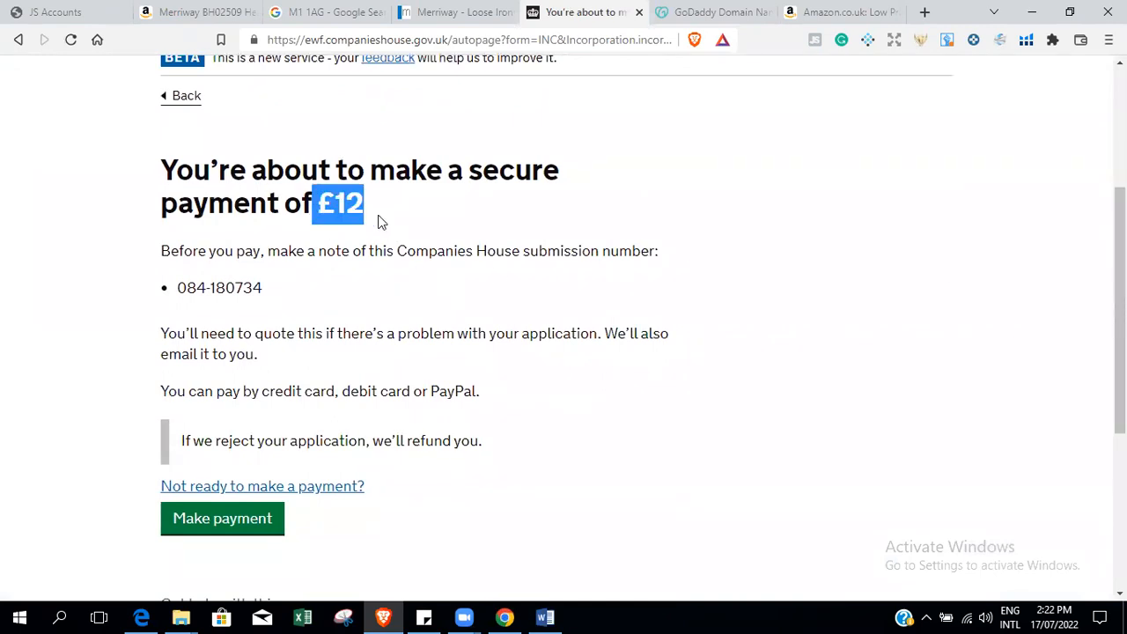
click(702, 216)
drag(1120, 230, 1120, 311)
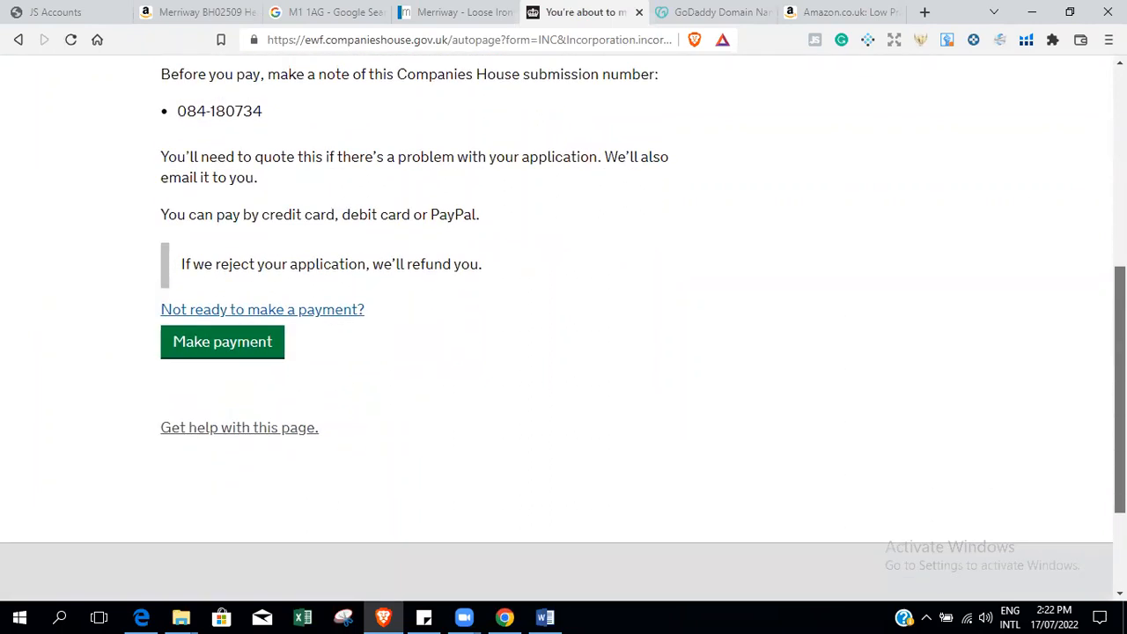
scroll(393, 399, up, 1)
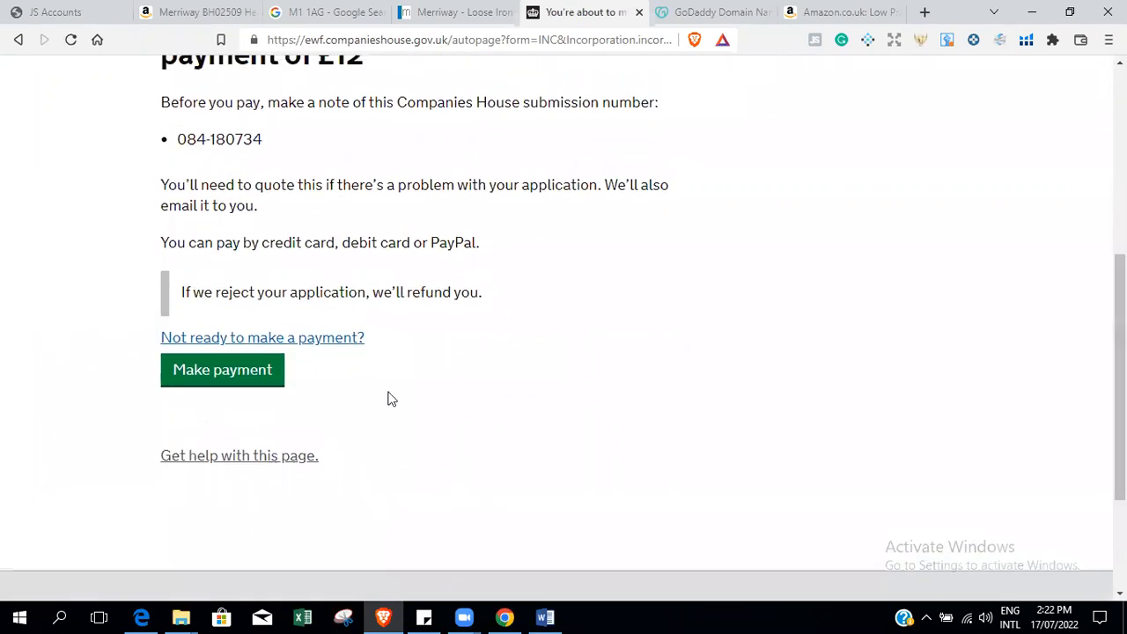
click(235, 368)
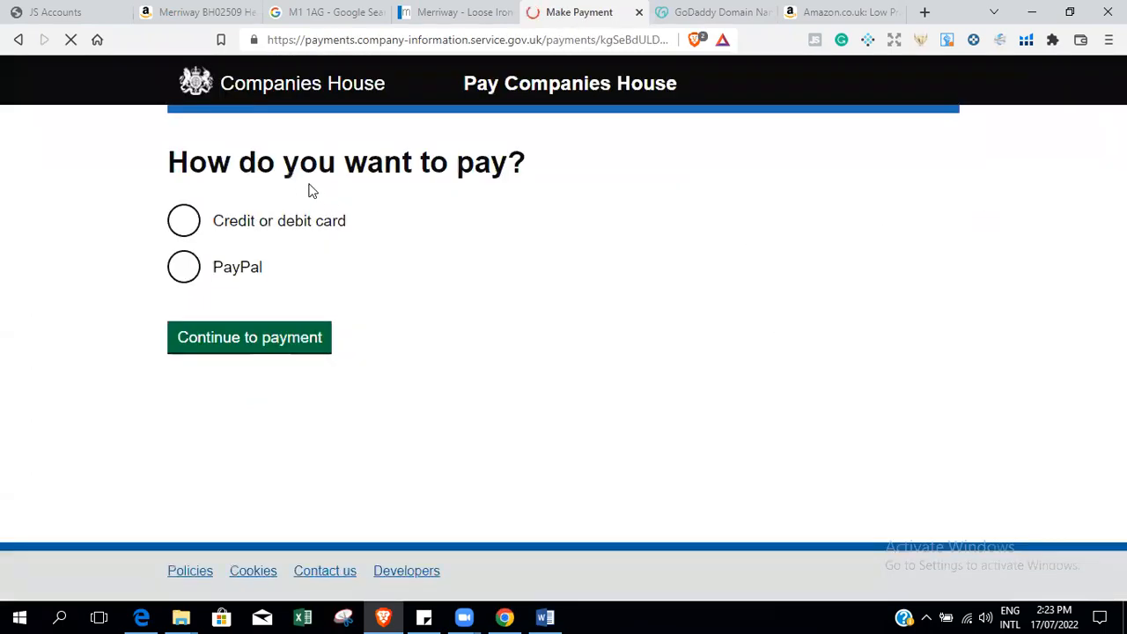
Choose credit or debit card payment, then cancel the £12 payment from the card form
click(186, 229)
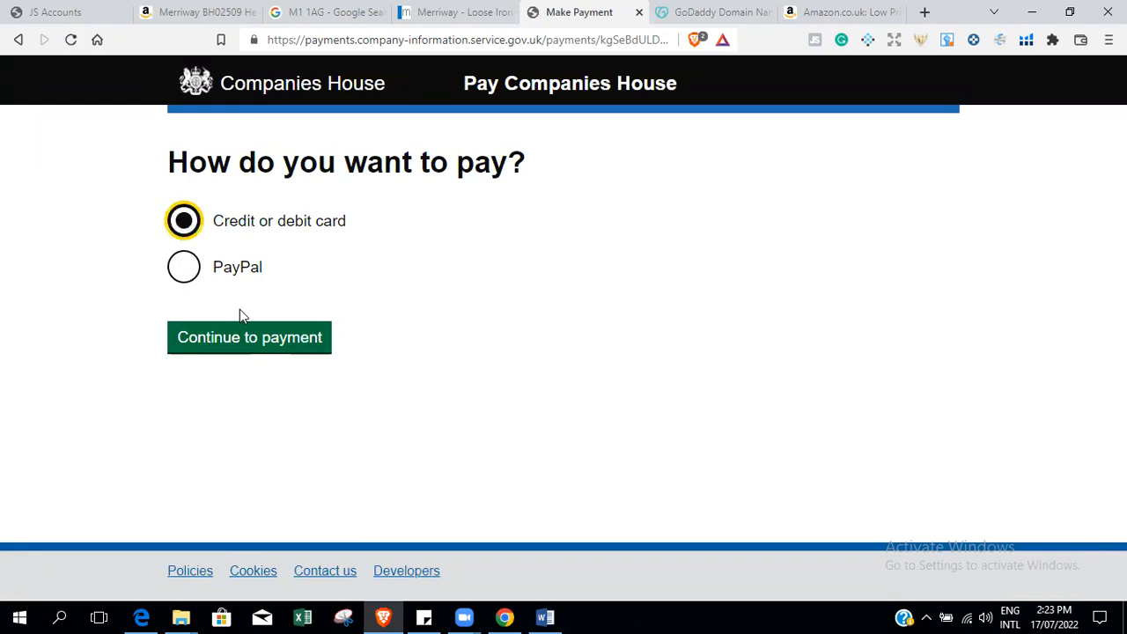
click(249, 343)
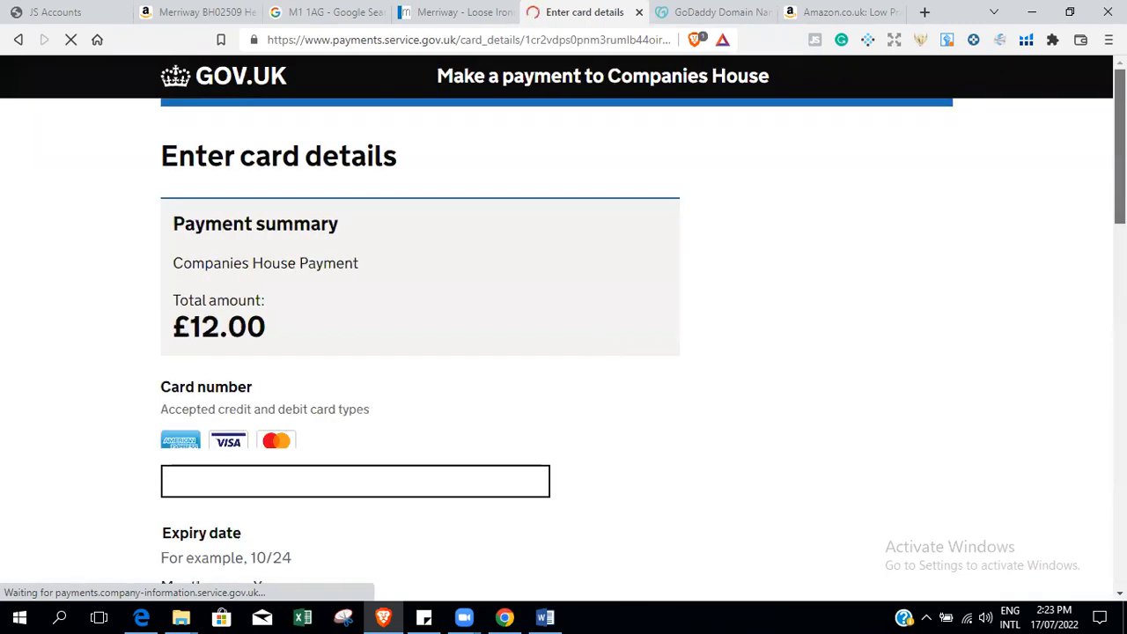
scroll(981, 252, down, 5)
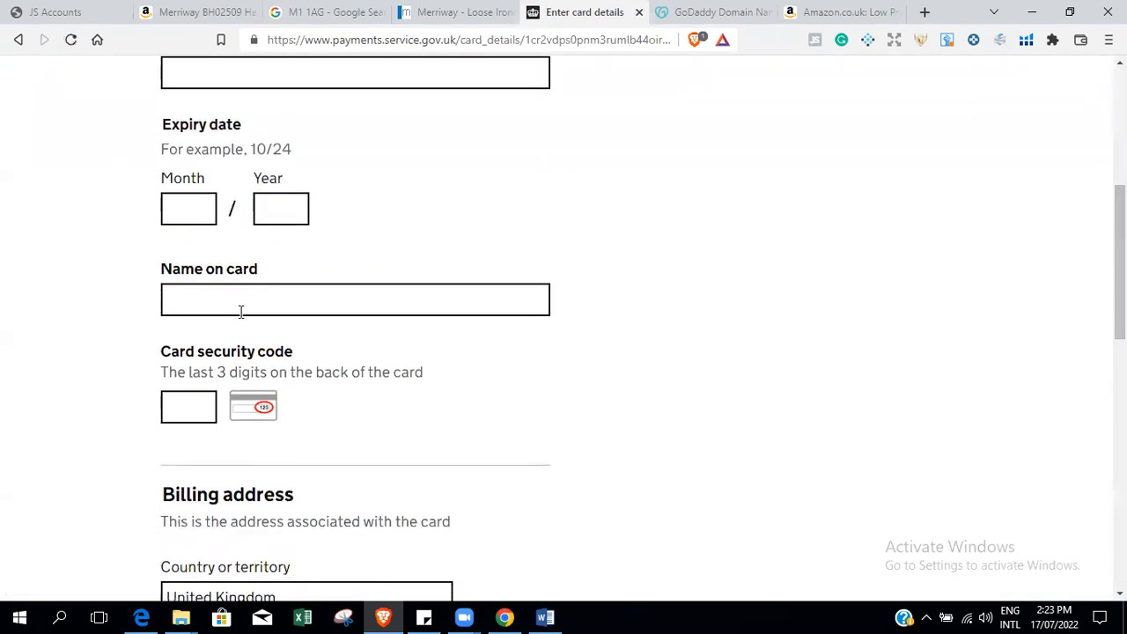
scroll(778, 368, down, 4)
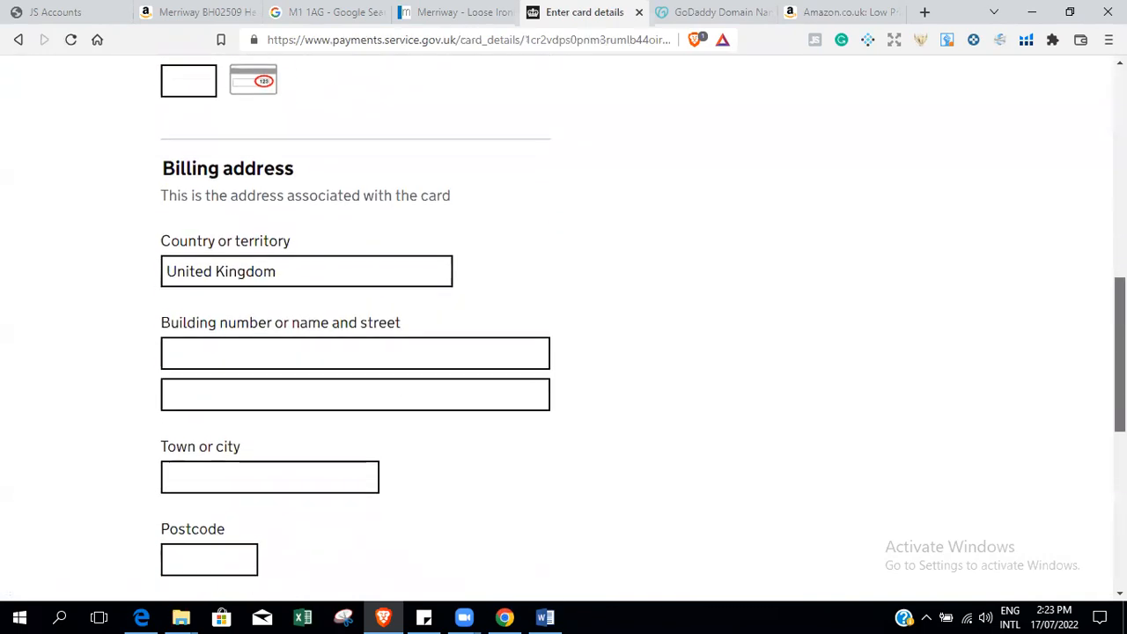
scroll(260, 357, down, 6)
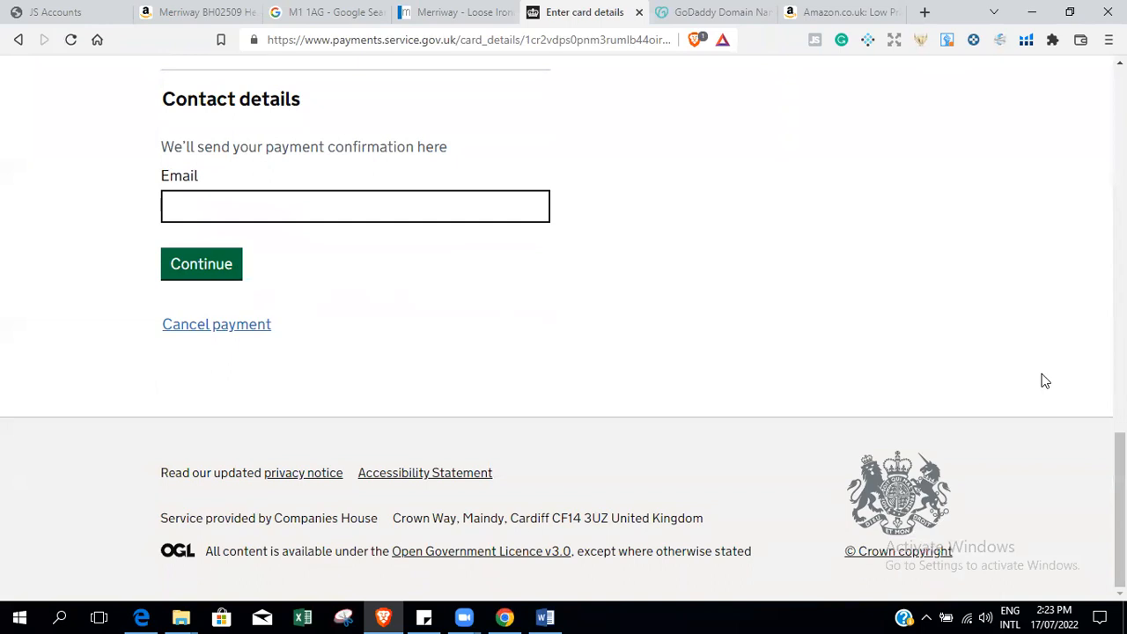
drag(1119, 510, 1118, 480)
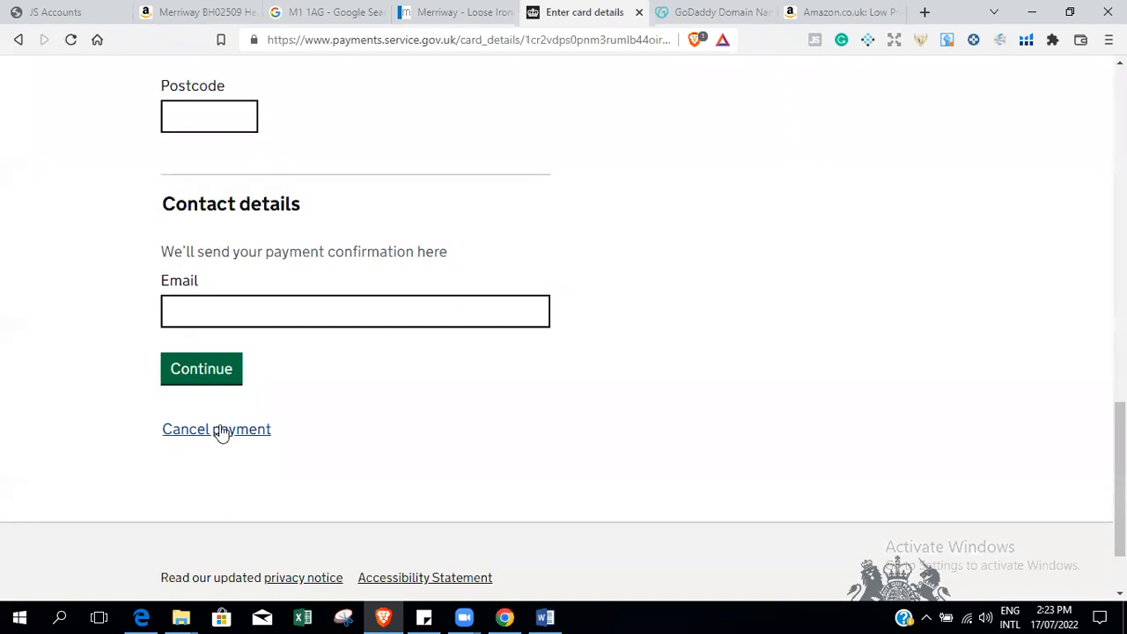
click(222, 433)
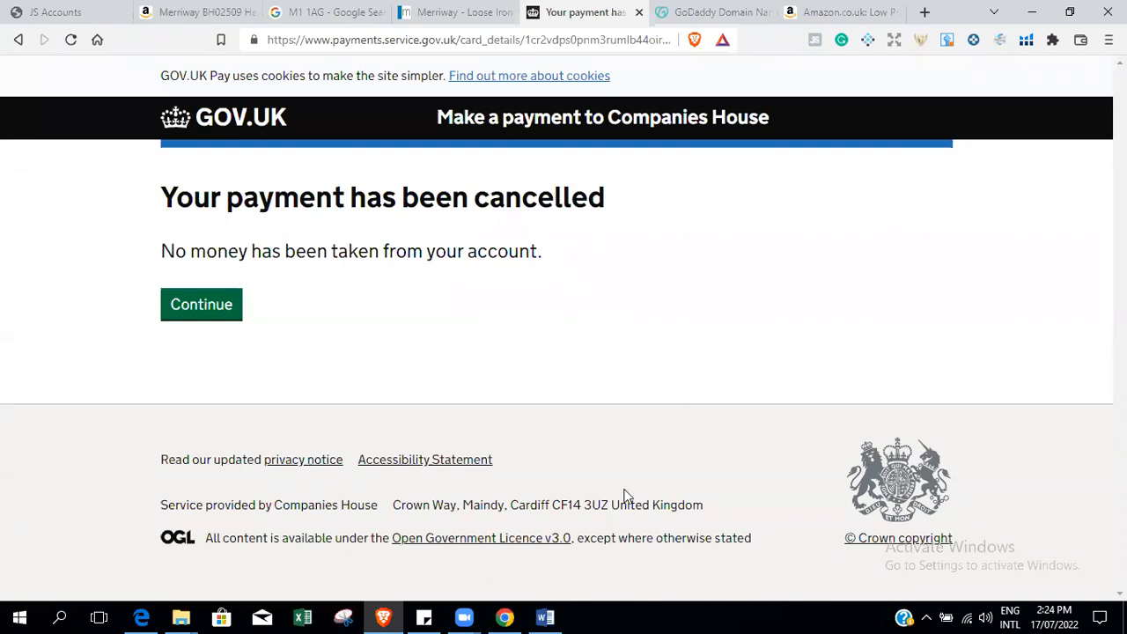
Open a fresh tab and go to google.com
click(851, 11)
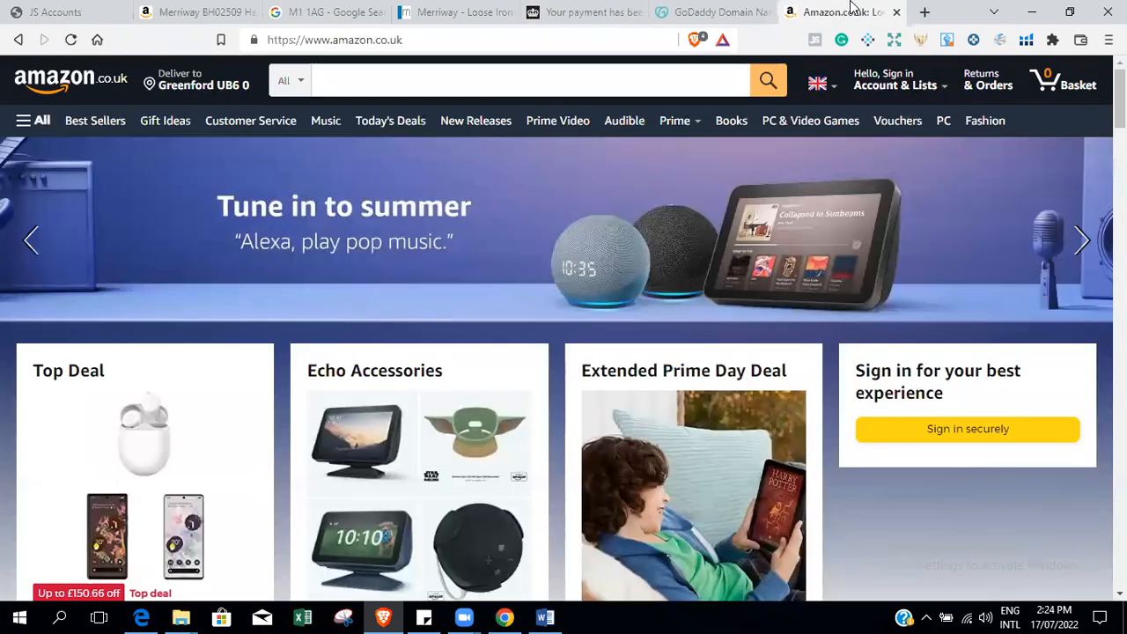
click(923, 13)
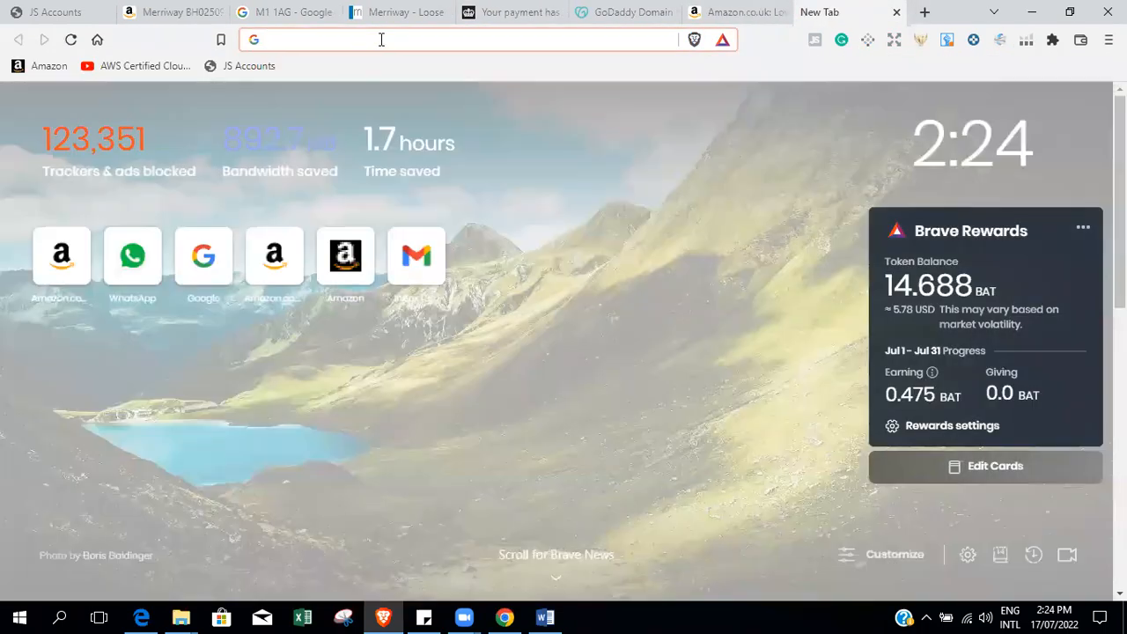
text(amaz)
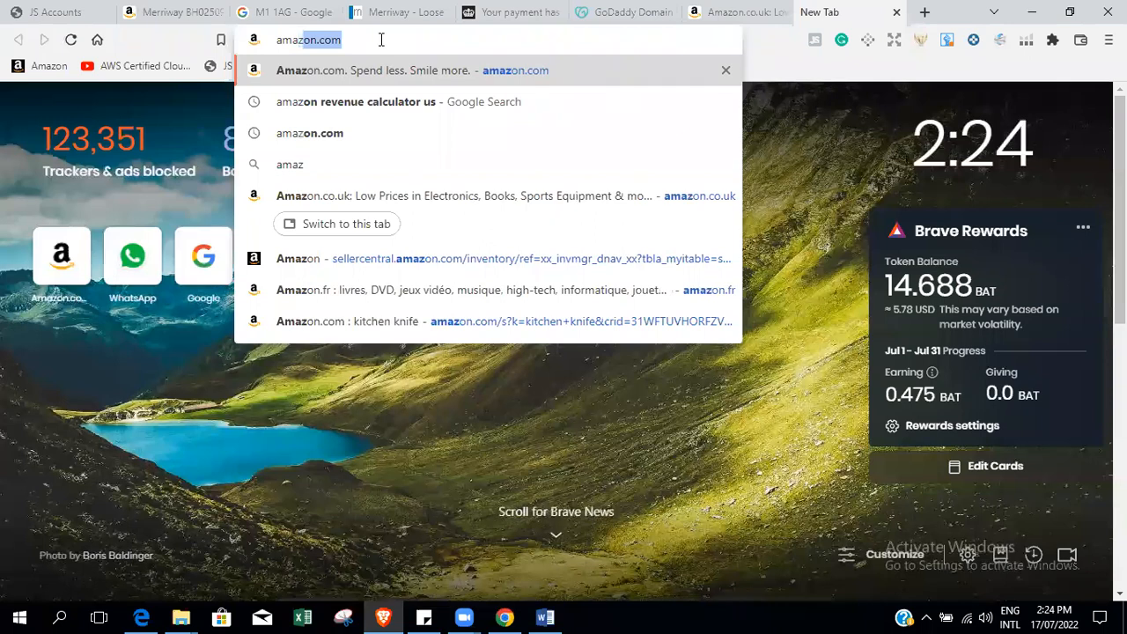
key(BackSpace)
key(BackSpace)
key(BackSpace)
key(BackSpace)
key(BackSpace)
text(google.com)
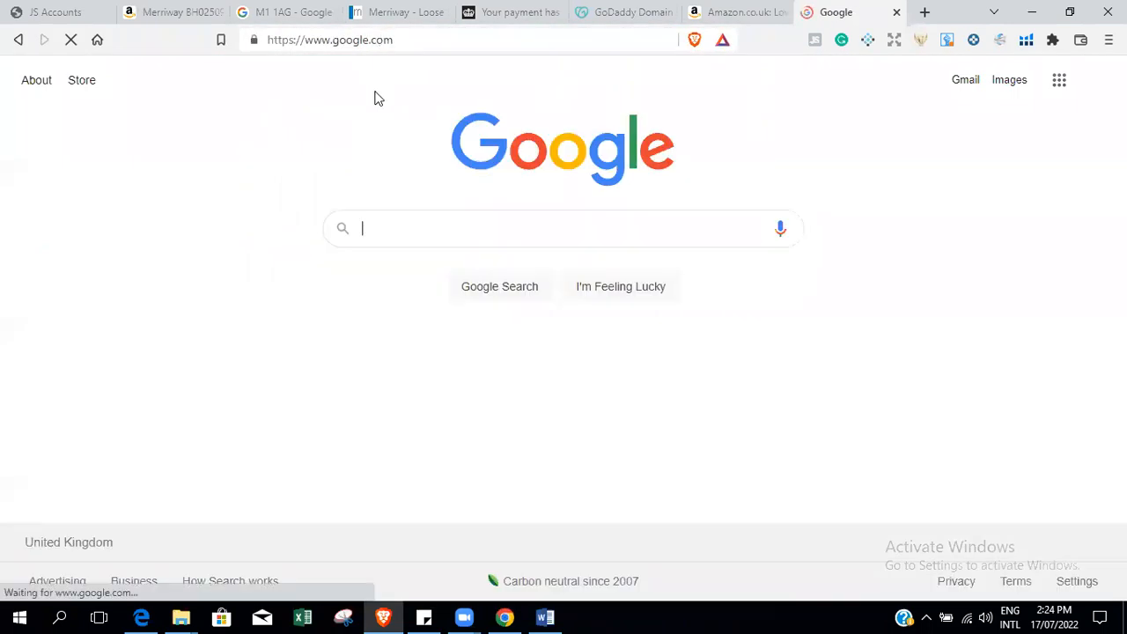
Search Google for 'uk virtual address' using the matching suggestion
click(403, 232)
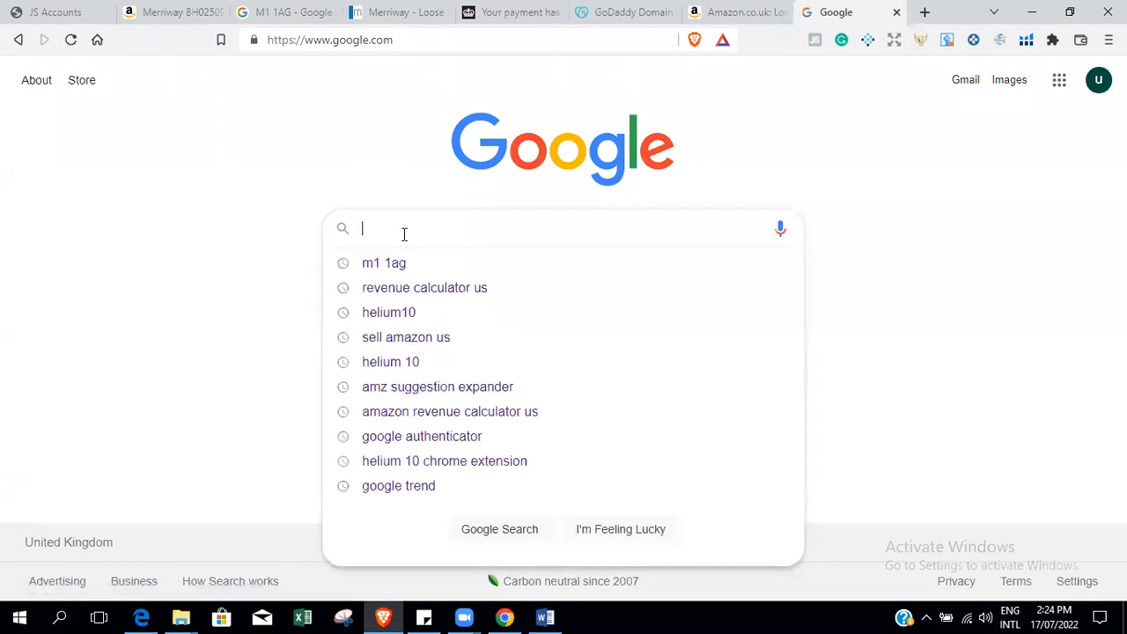
text(uk )
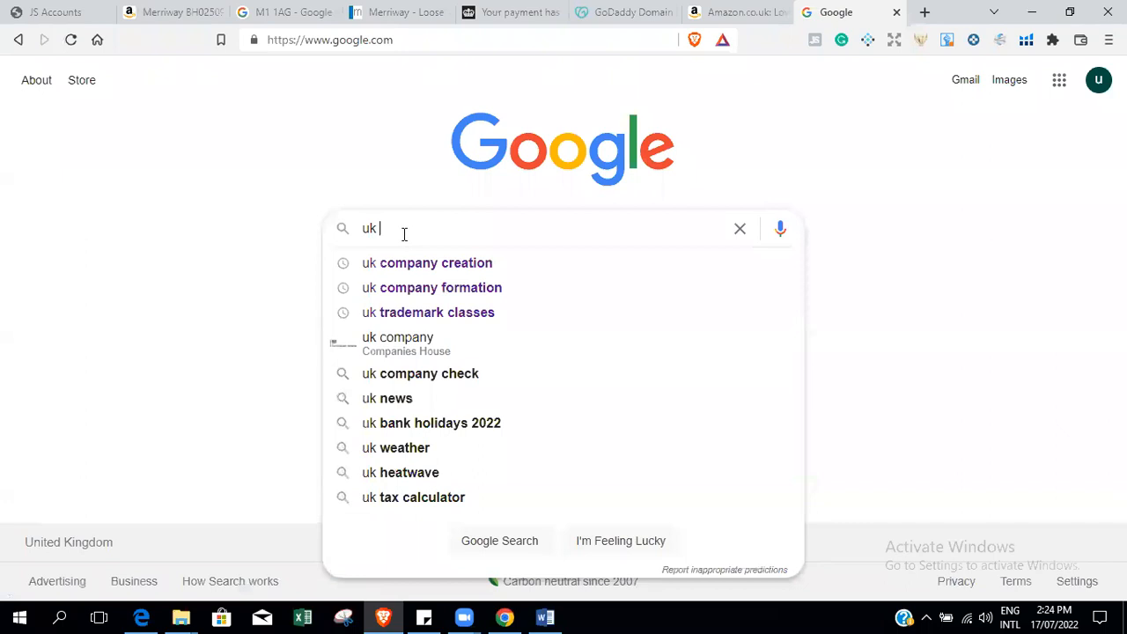
text(virti)
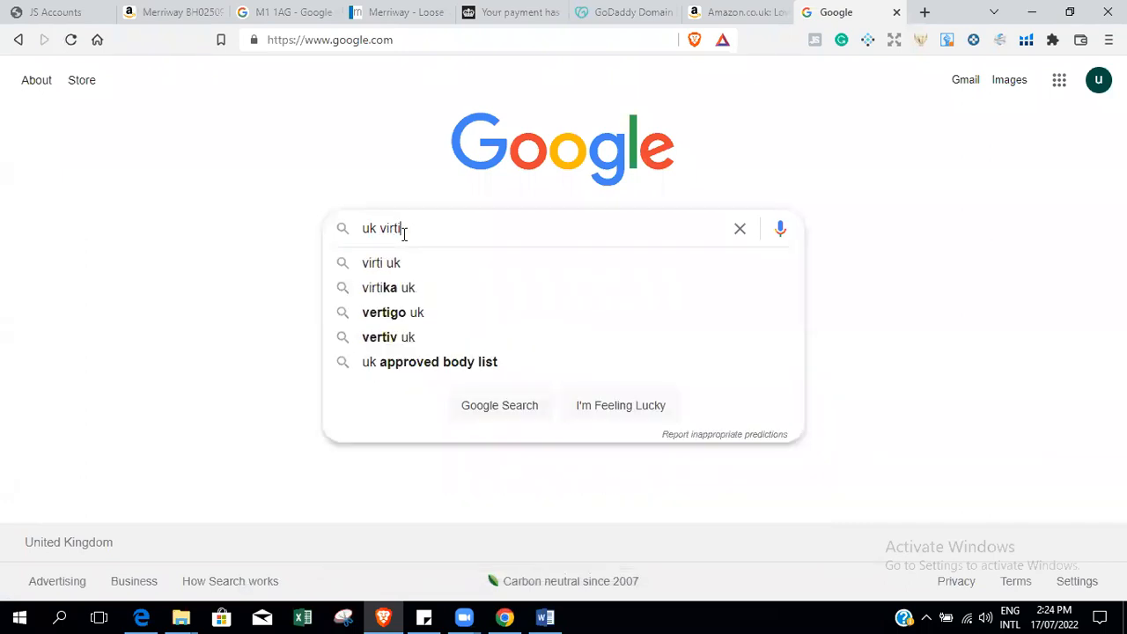
key(BackSpace)
text(ual)
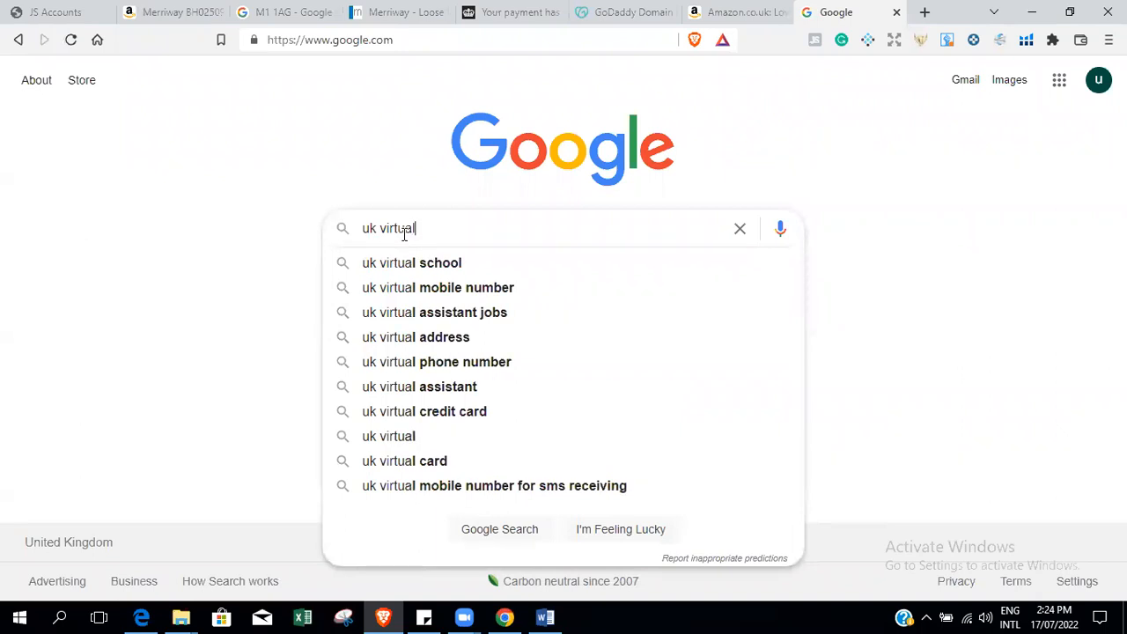
text( addr)
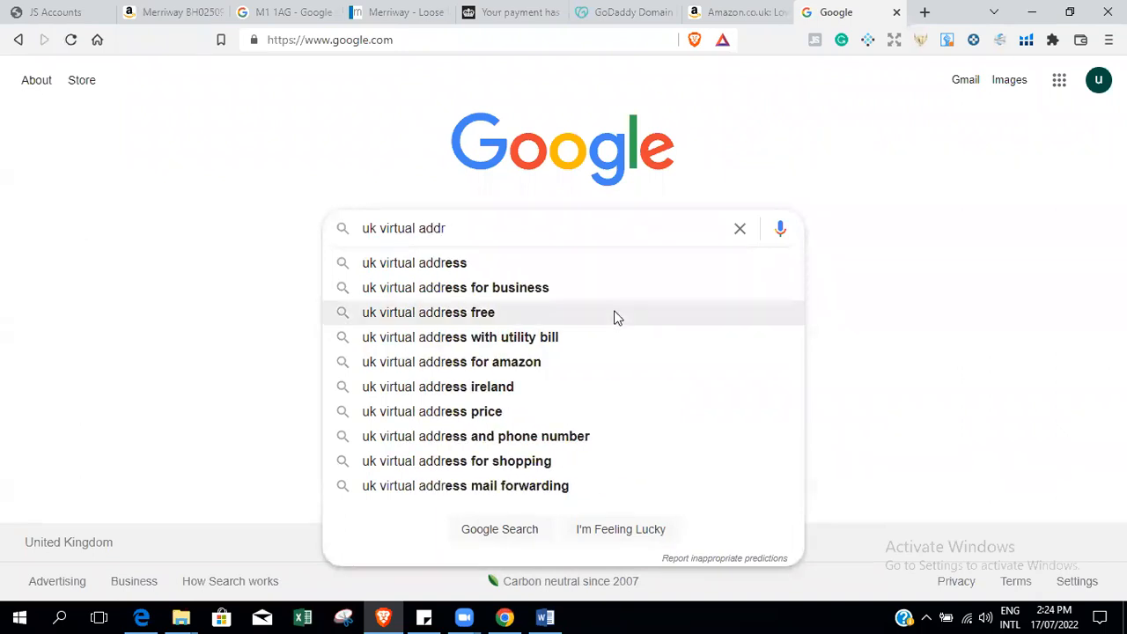
click(552, 266)
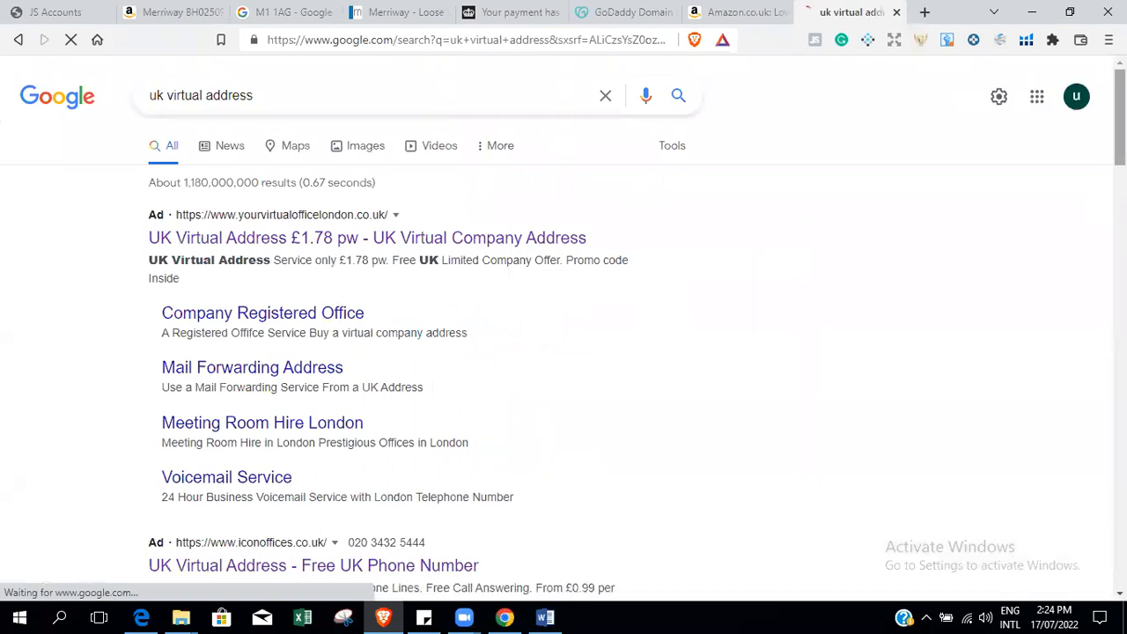
scroll(564, 352, down, 4)
scroll(563, 352, down, 1)
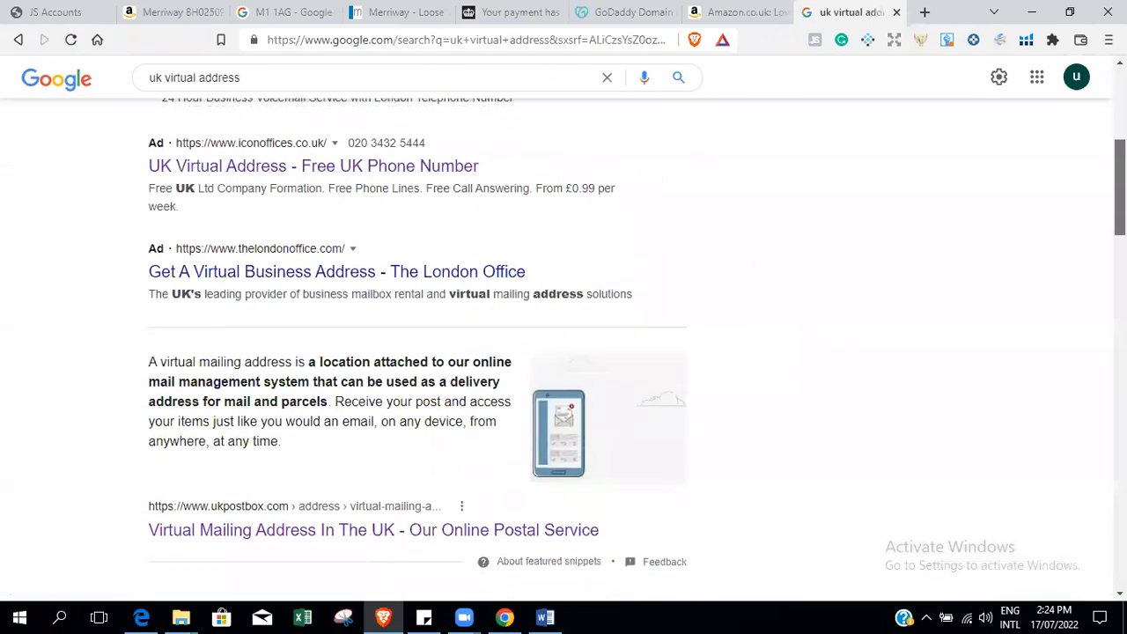
scroll(563, 353, down, 2)
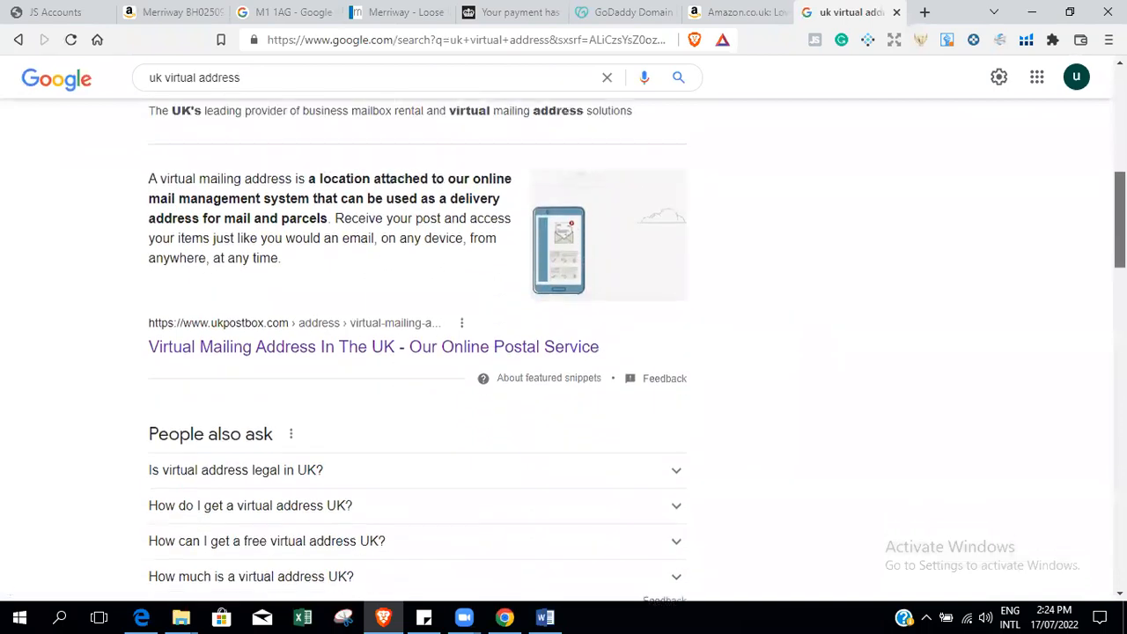
scroll(563, 352, up, 2)
scroll(563, 352, down, 1)
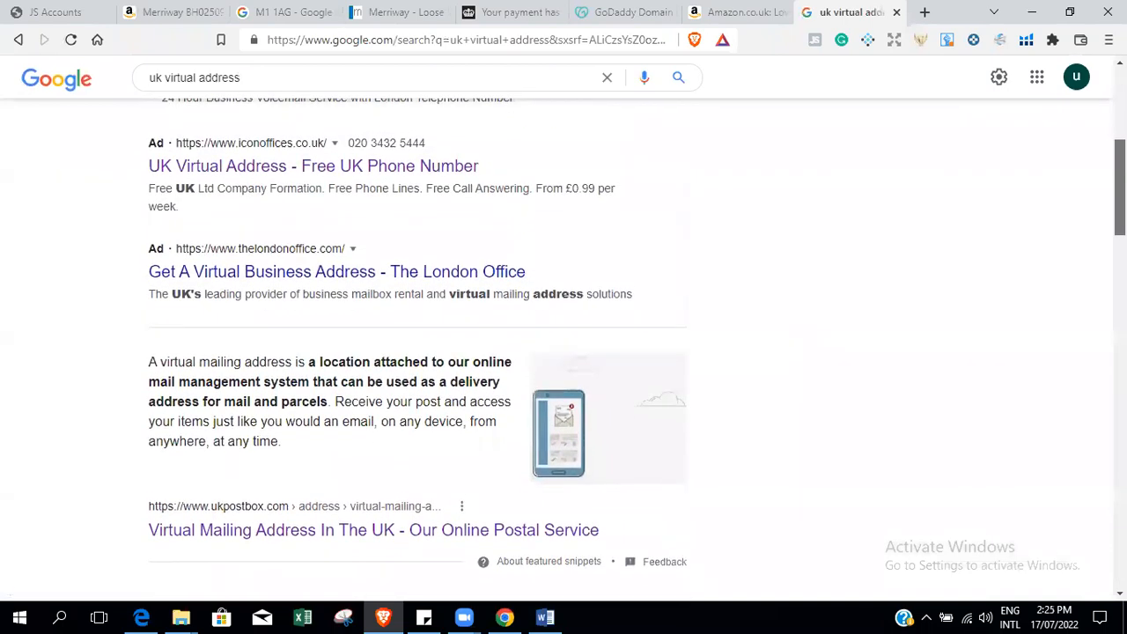
scroll(563, 352, down, 3)
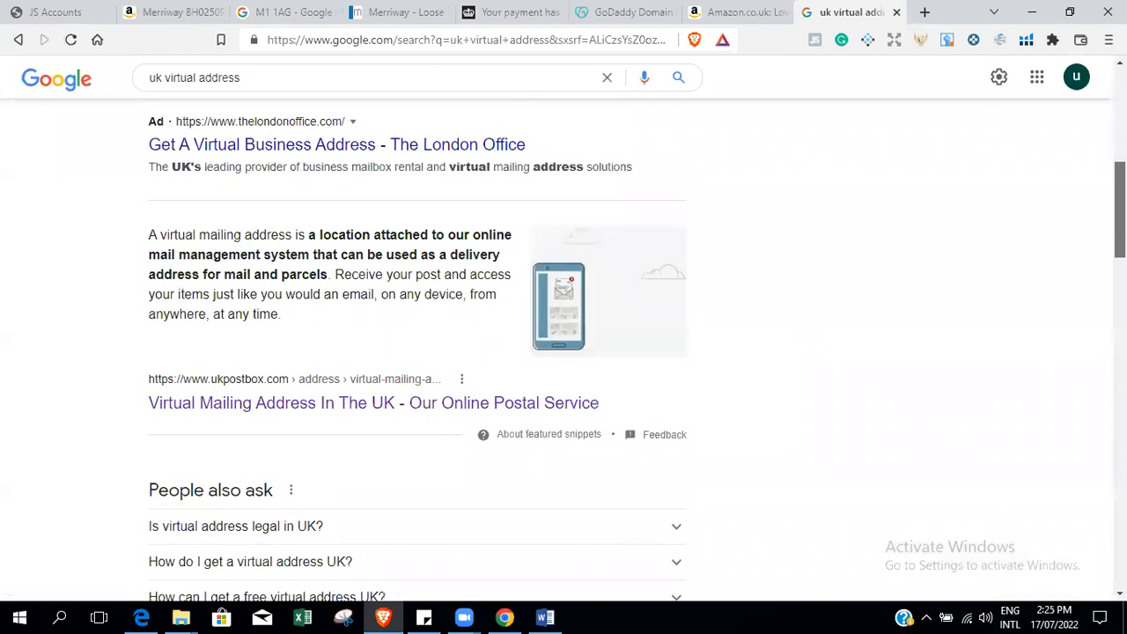
scroll(563, 352, down, 2)
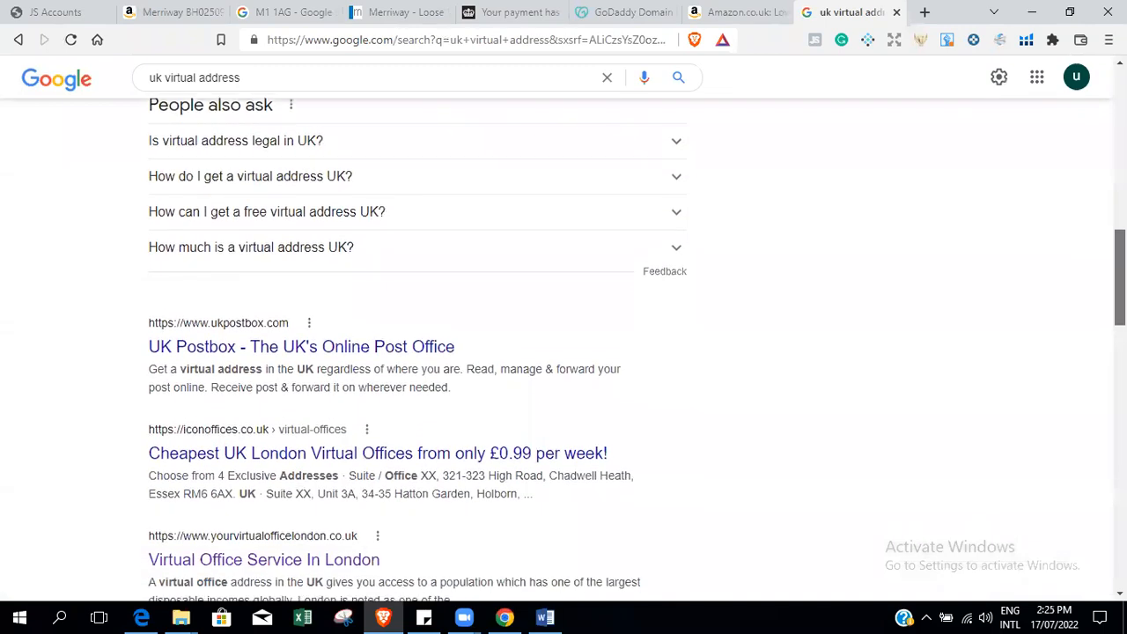
scroll(564, 352, down, 4)
scroll(563, 352, down, 3)
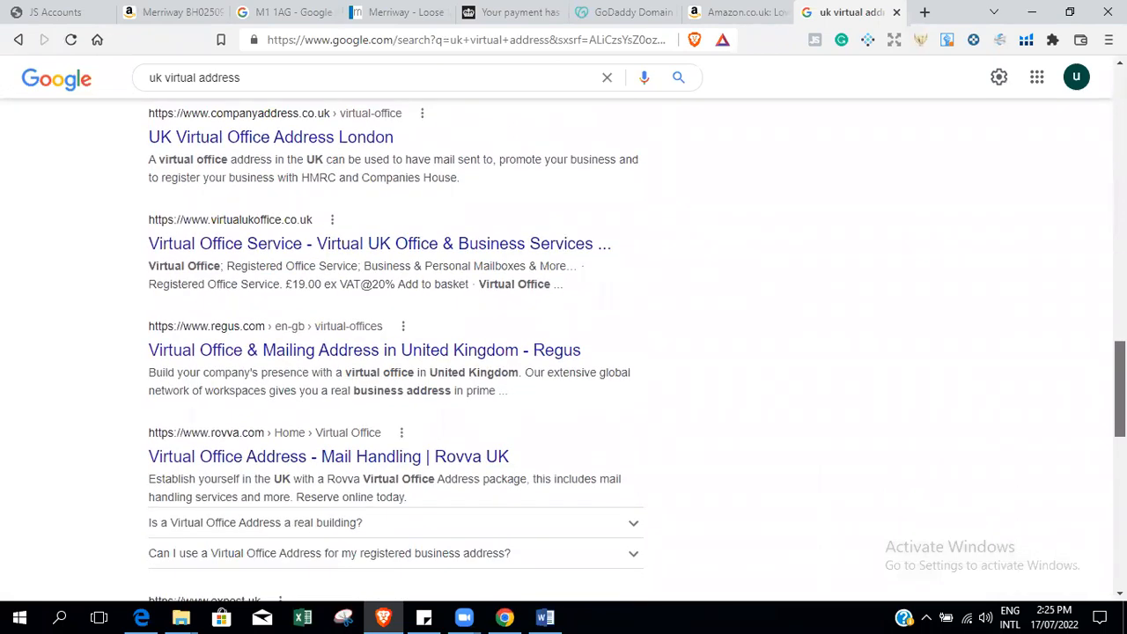
scroll(563, 352, down, 3)
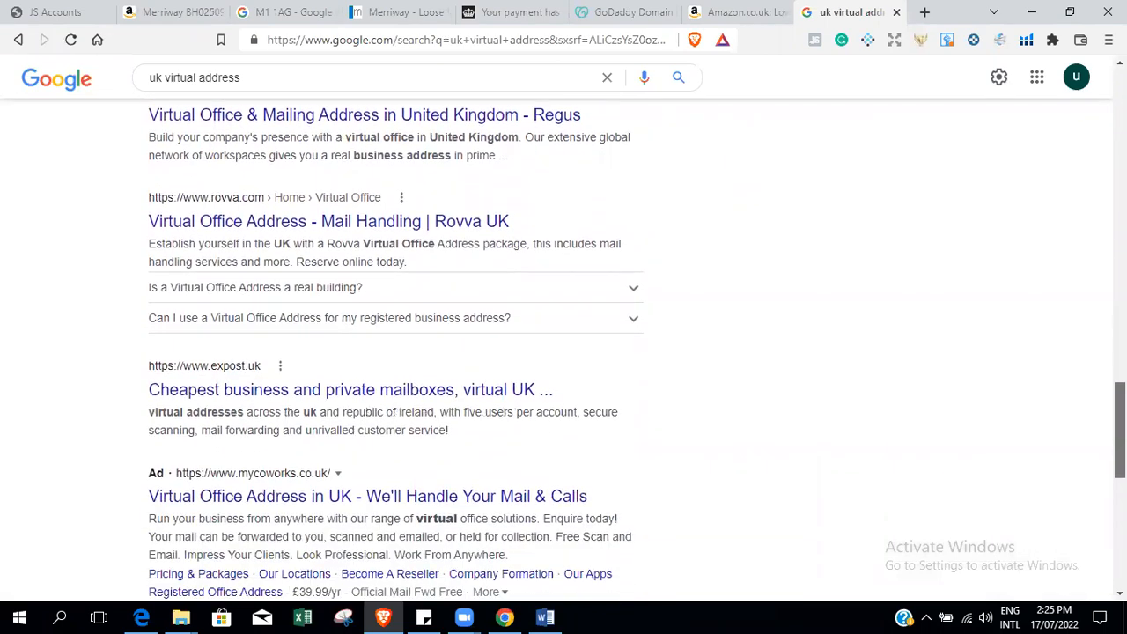
scroll(564, 352, down, 3)
scroll(564, 352, up, 8)
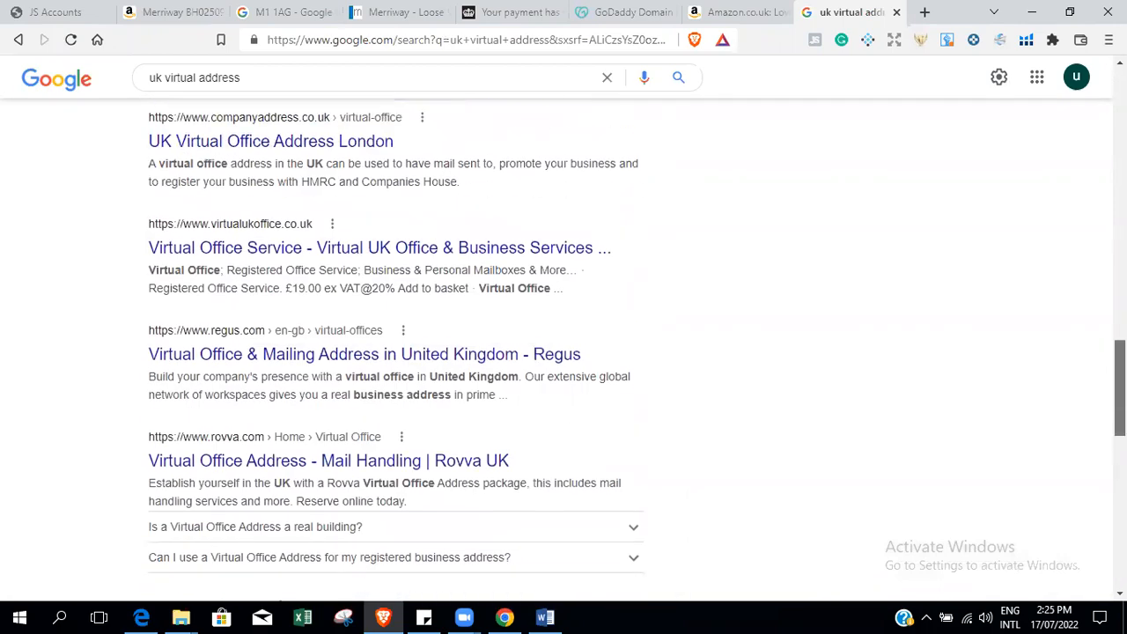
scroll(564, 352, up, 7)
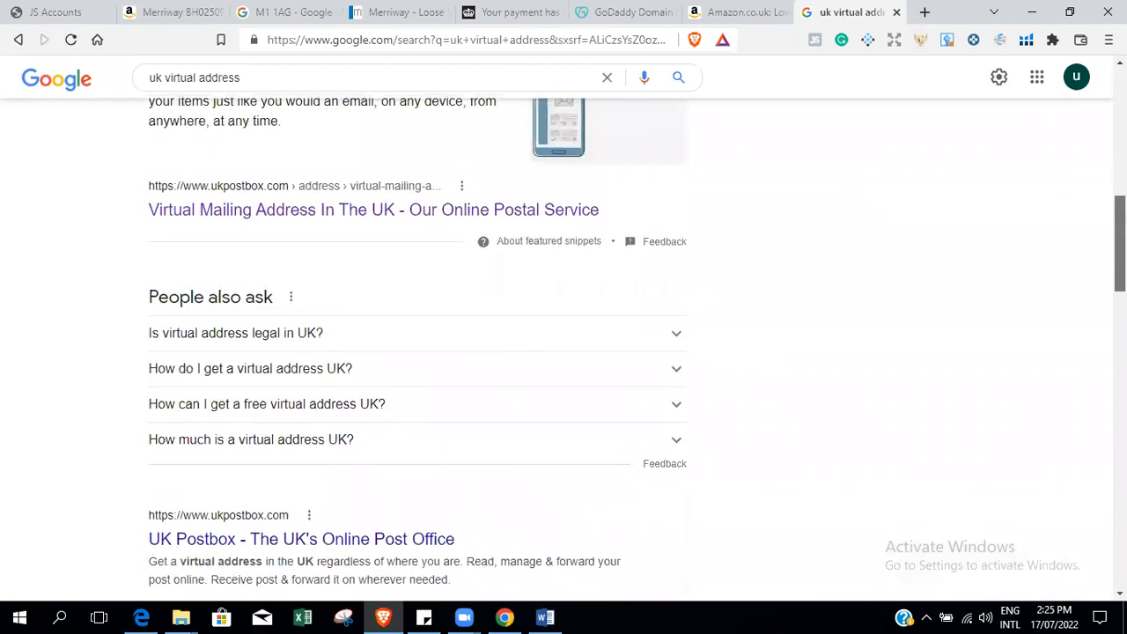
scroll(563, 352, up, 6)
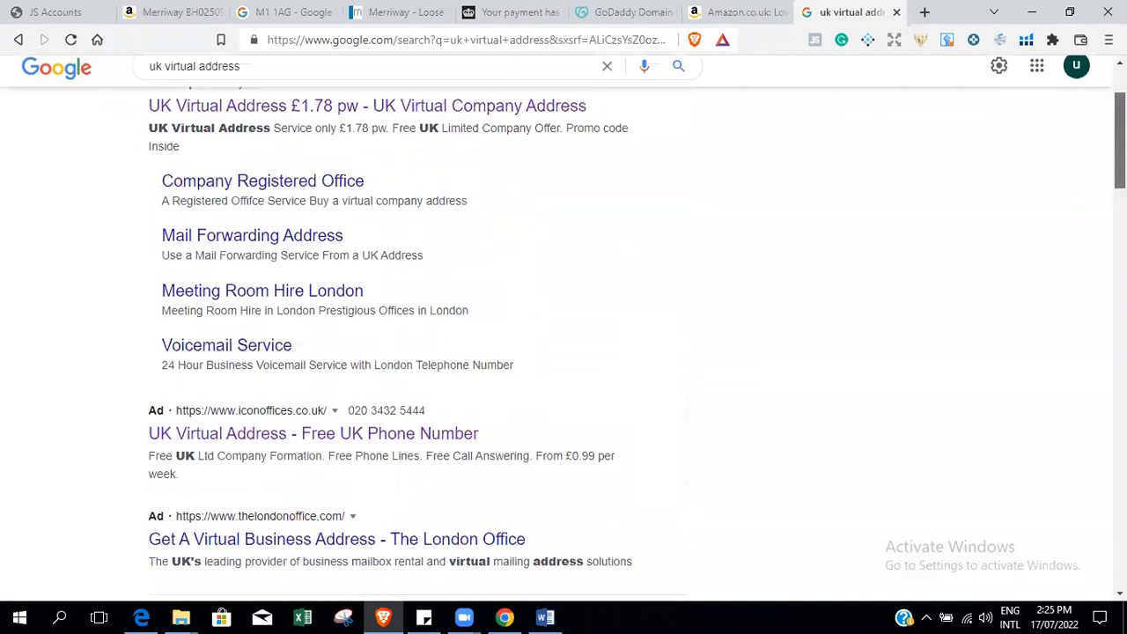
scroll(563, 352, up, 1)
scroll(564, 352, down, 1)
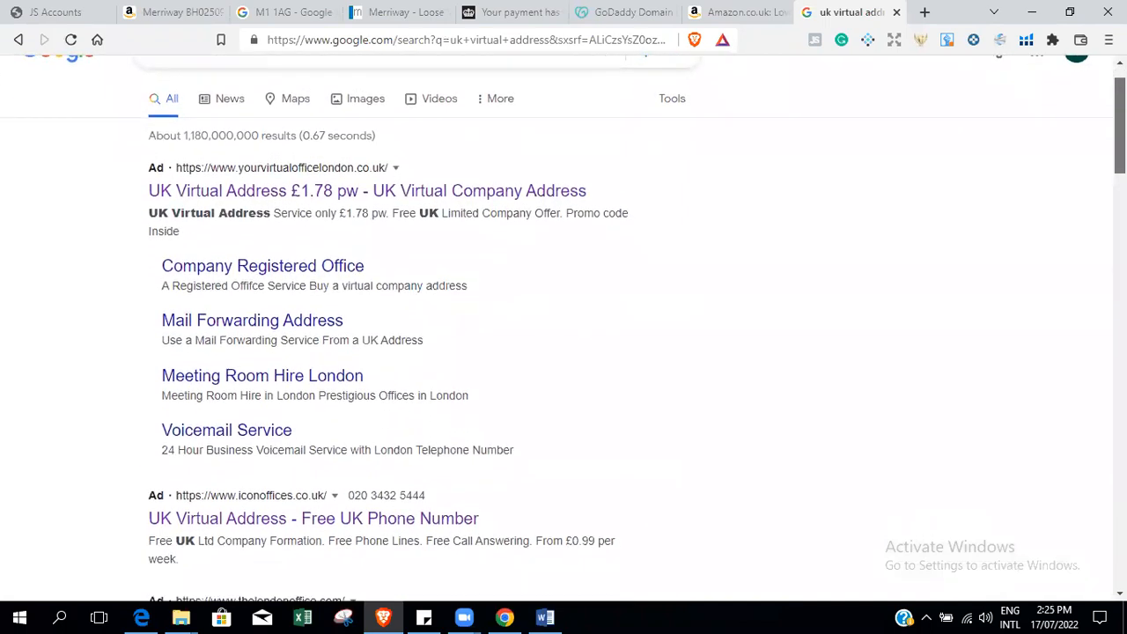
scroll(563, 352, down, 3)
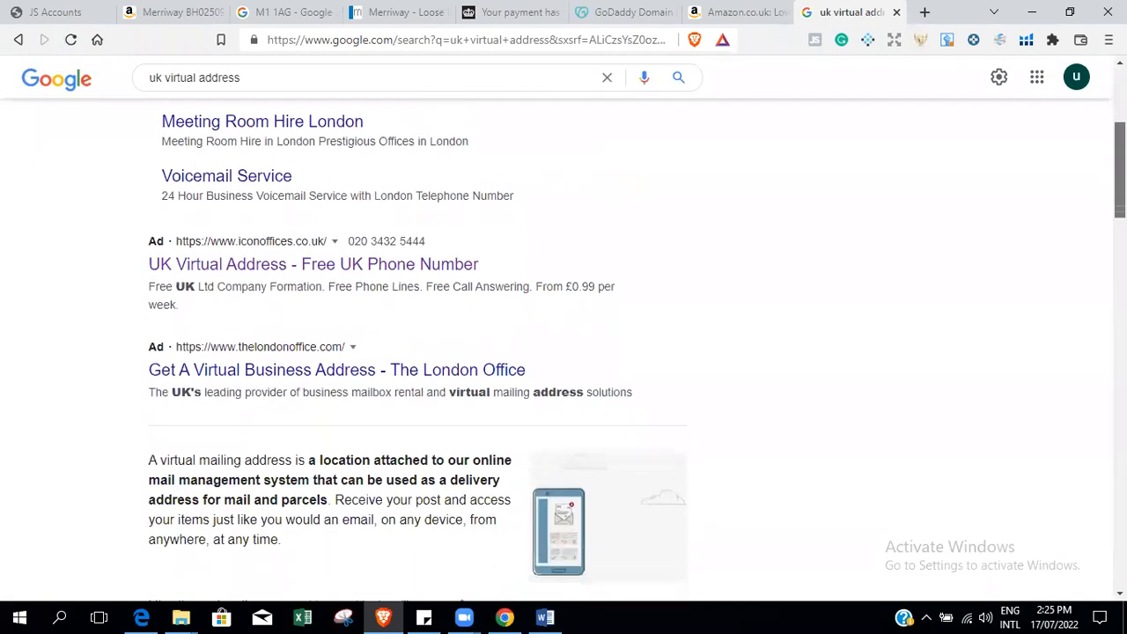
scroll(564, 352, down, 4)
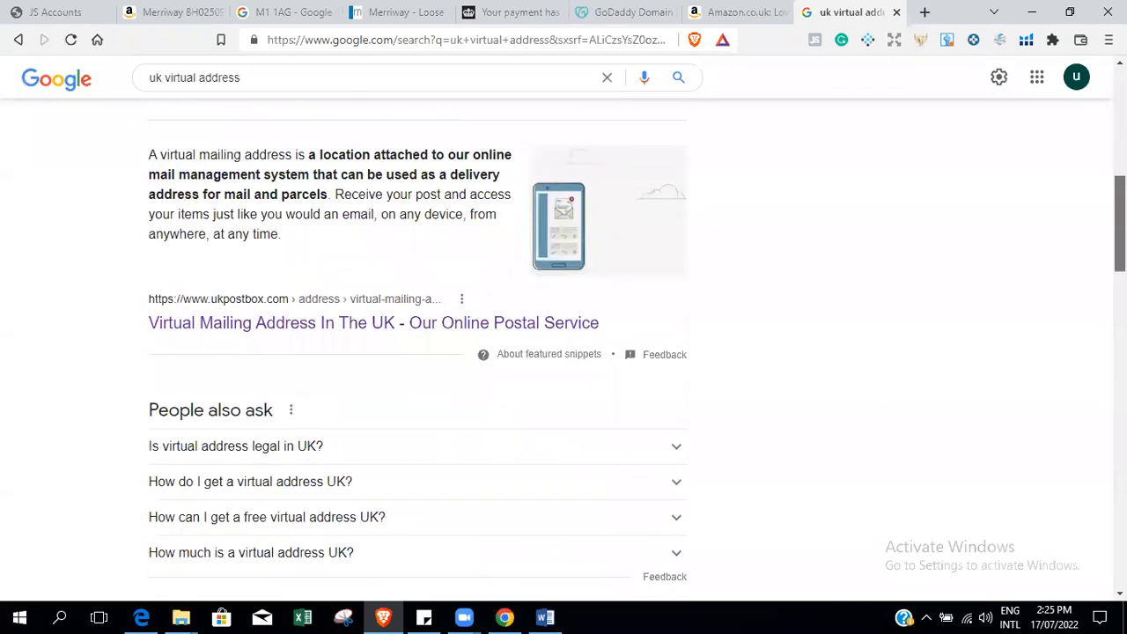
scroll(564, 352, down, 3)
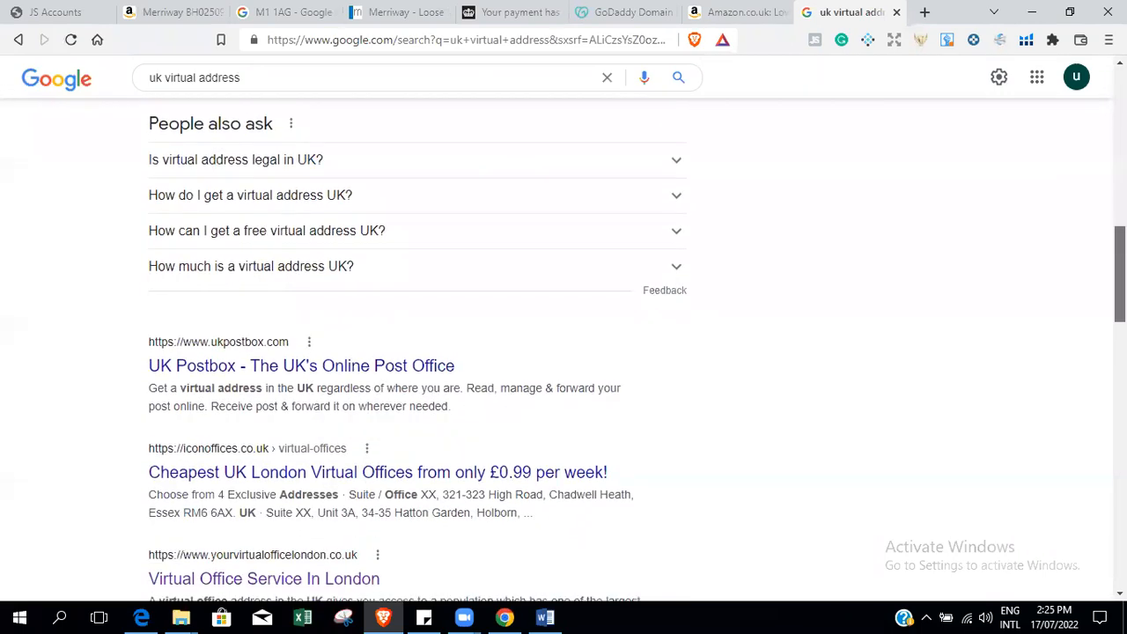
scroll(898, 385, down, 1)
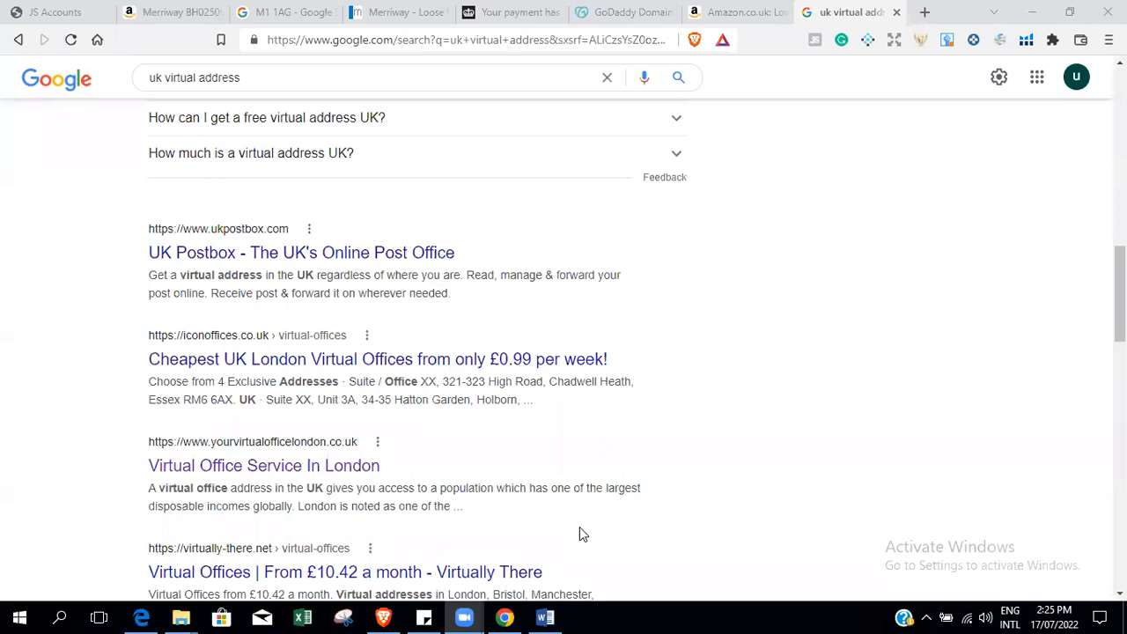
scroll(637, 350, up, 1)
scroll(636, 349, up, 10)
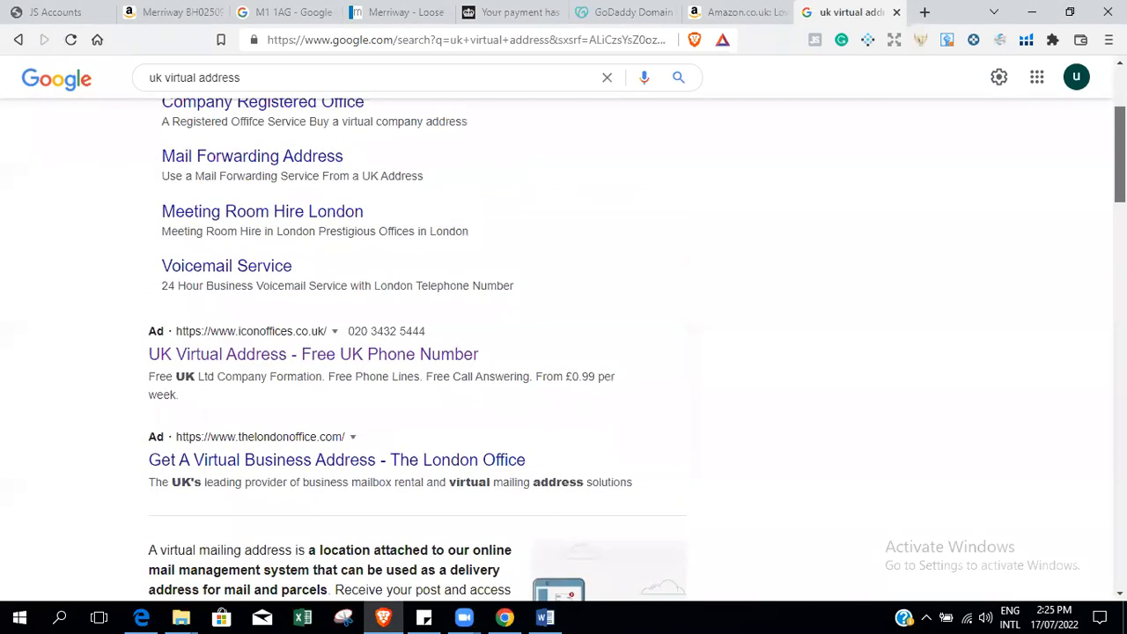
scroll(563, 324, down, 3)
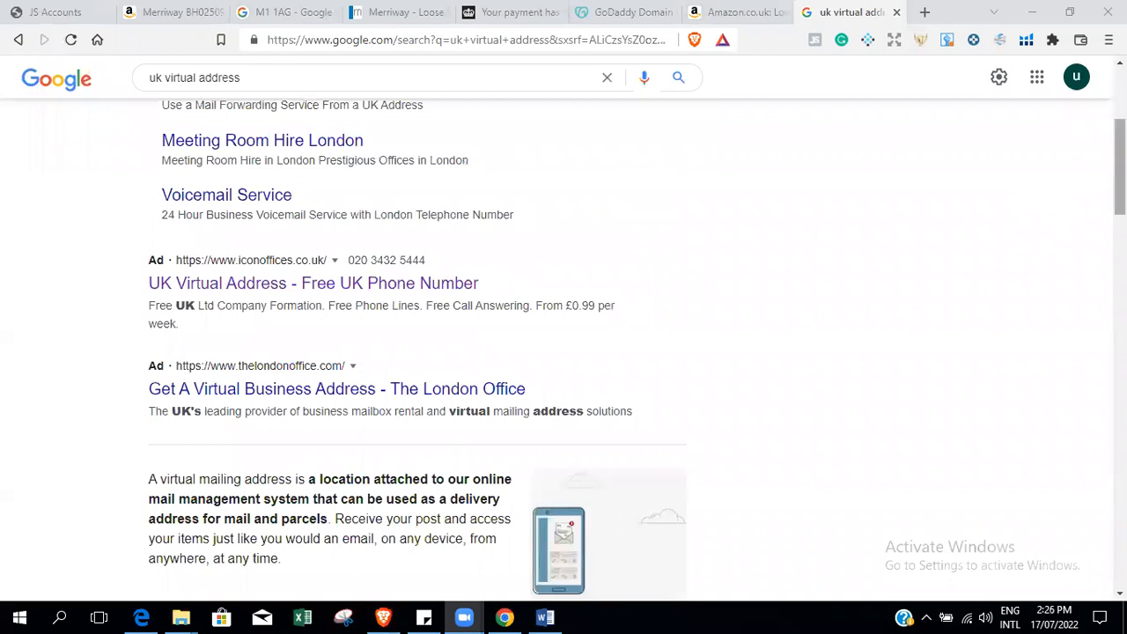
drag(1120, 167, 1120, 349)
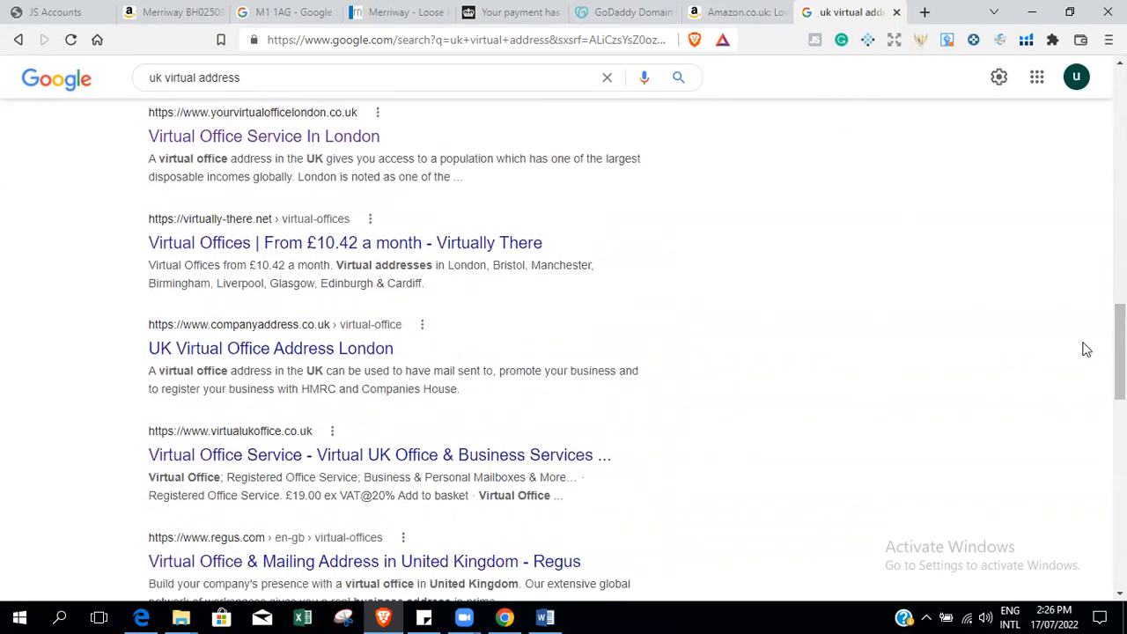
drag(1120, 350, 1120, 319)
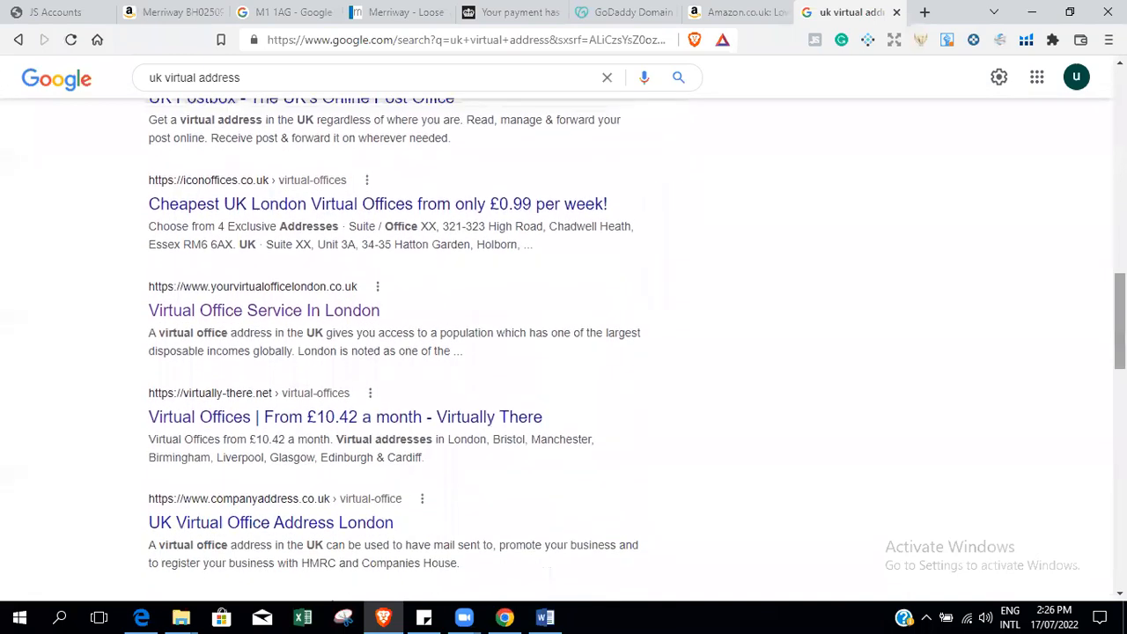
click(715, 9)
click(849, 11)
drag(1119, 322, 1119, 117)
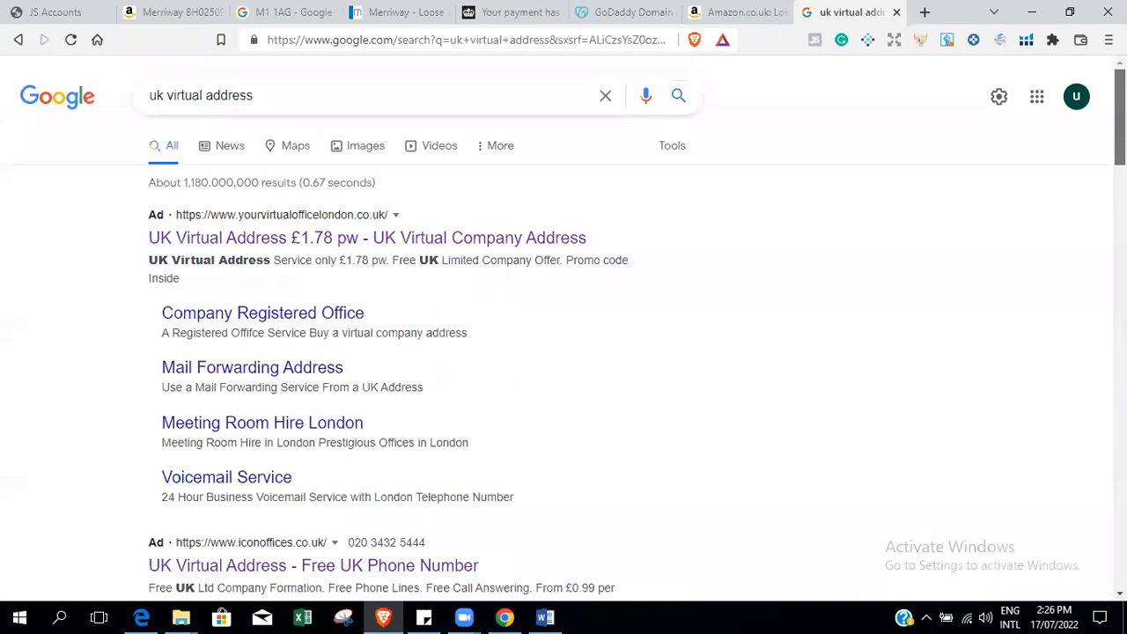
click(504, 617)
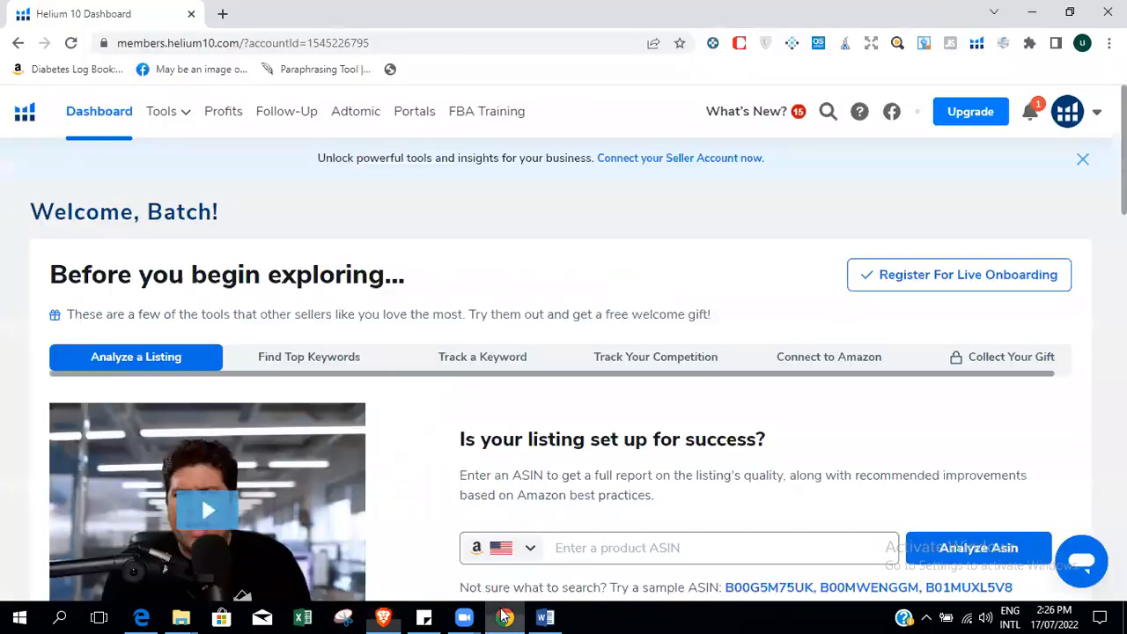
click(504, 617)
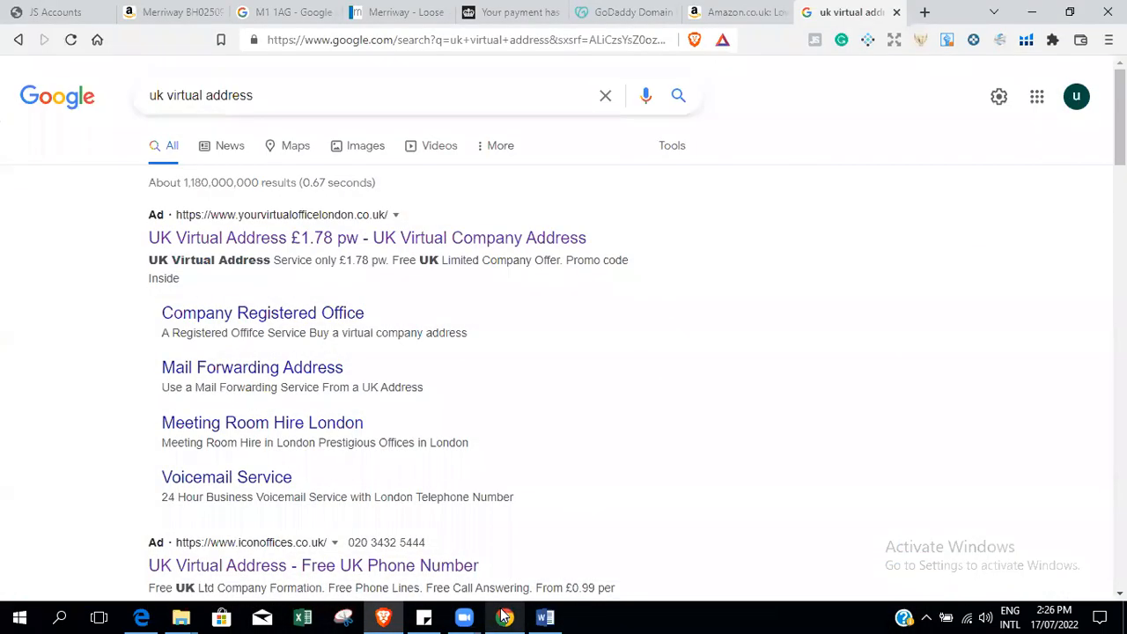
mouse_move(1120, 125)
mouse_down()
mouse_move(1120, 290)
mouse_move(1119, 116)
mouse_up()
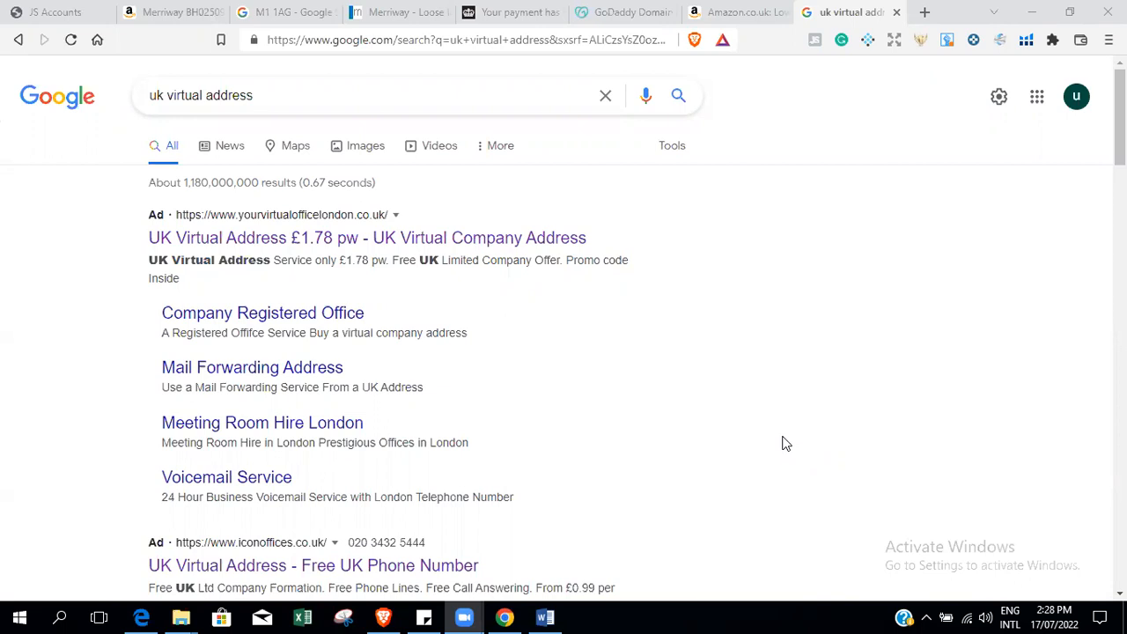
mouse_move(1120, 116)
mouse_down()
mouse_move(1119, 330)
mouse_move(1119, 114)
mouse_up()
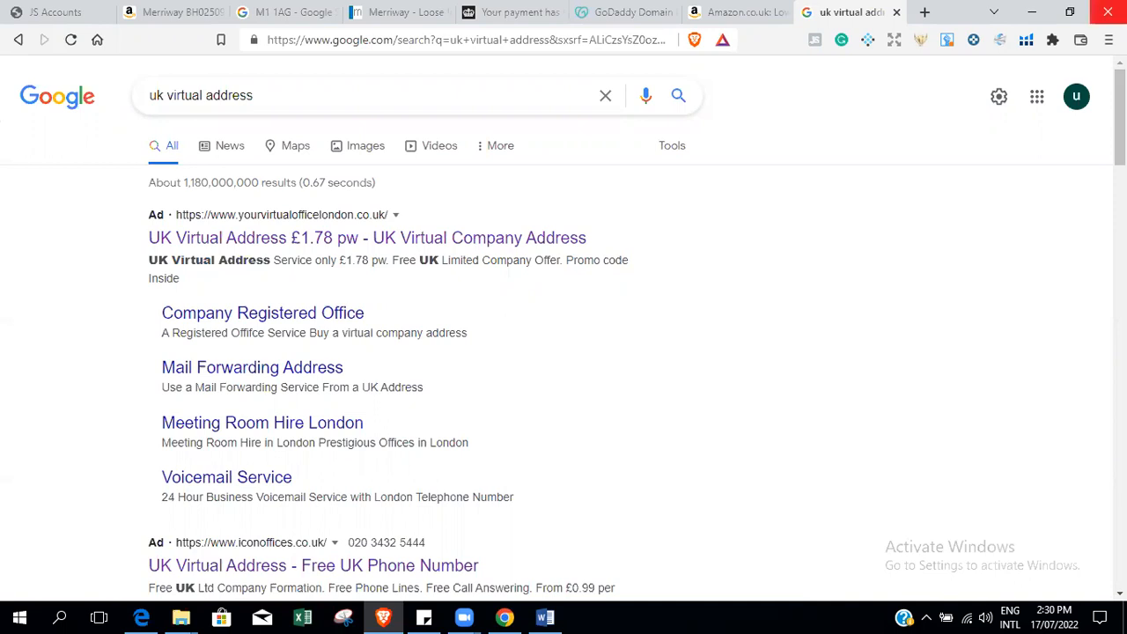
In a new tab, search for AWS to bring up the Amazon Web Services results
click(924, 12)
click(323, 39)
text(AWS)
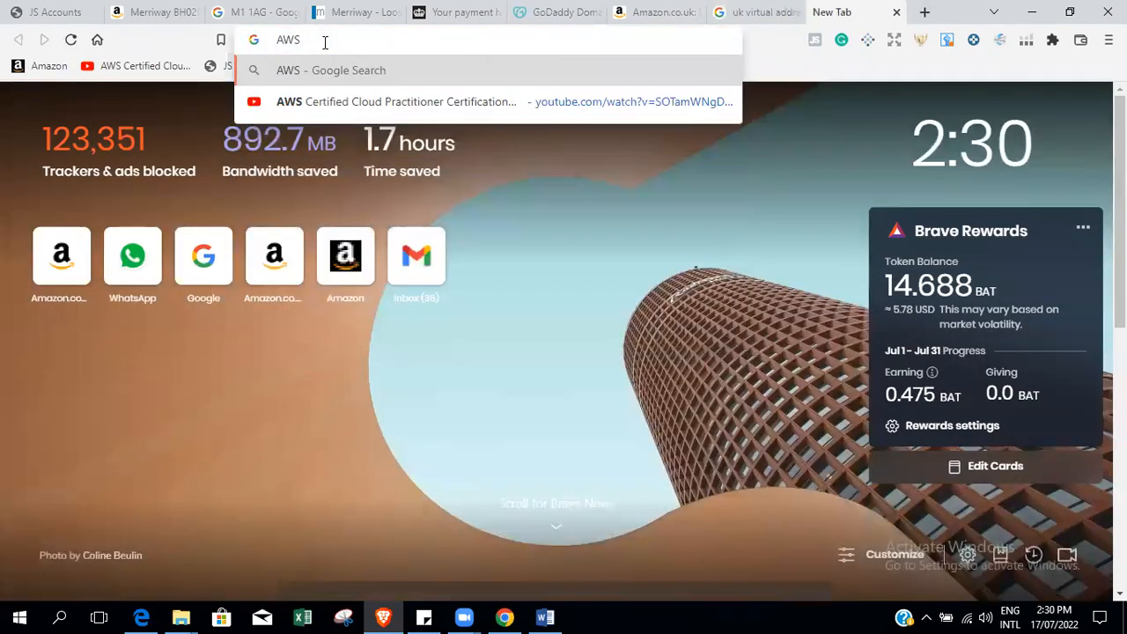
key(Return)
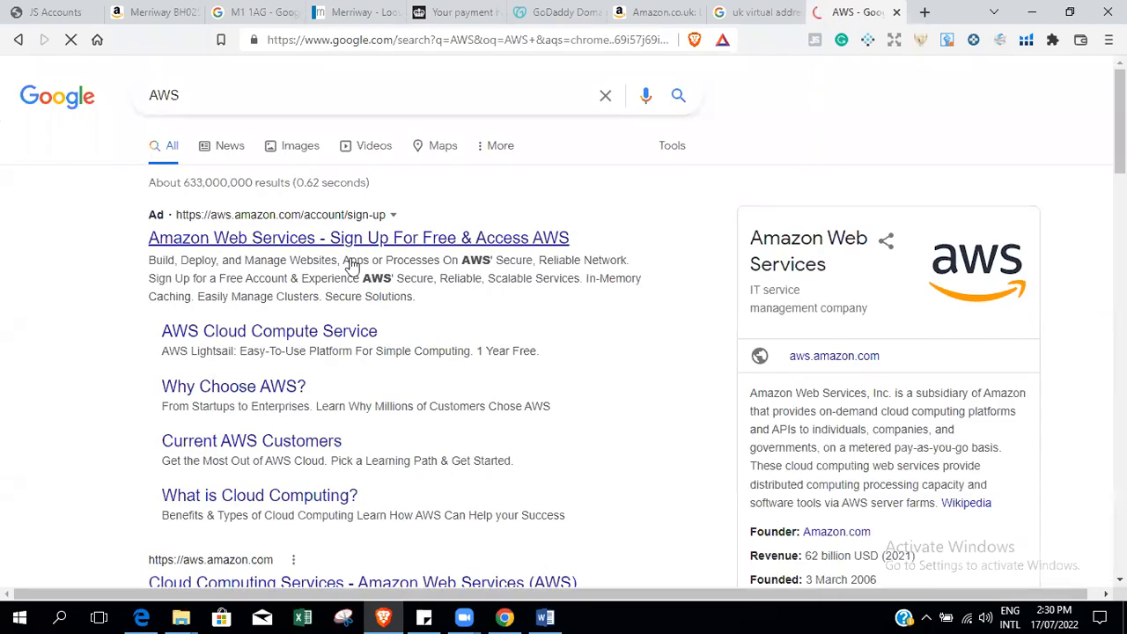
click(310, 95)
click(832, 128)
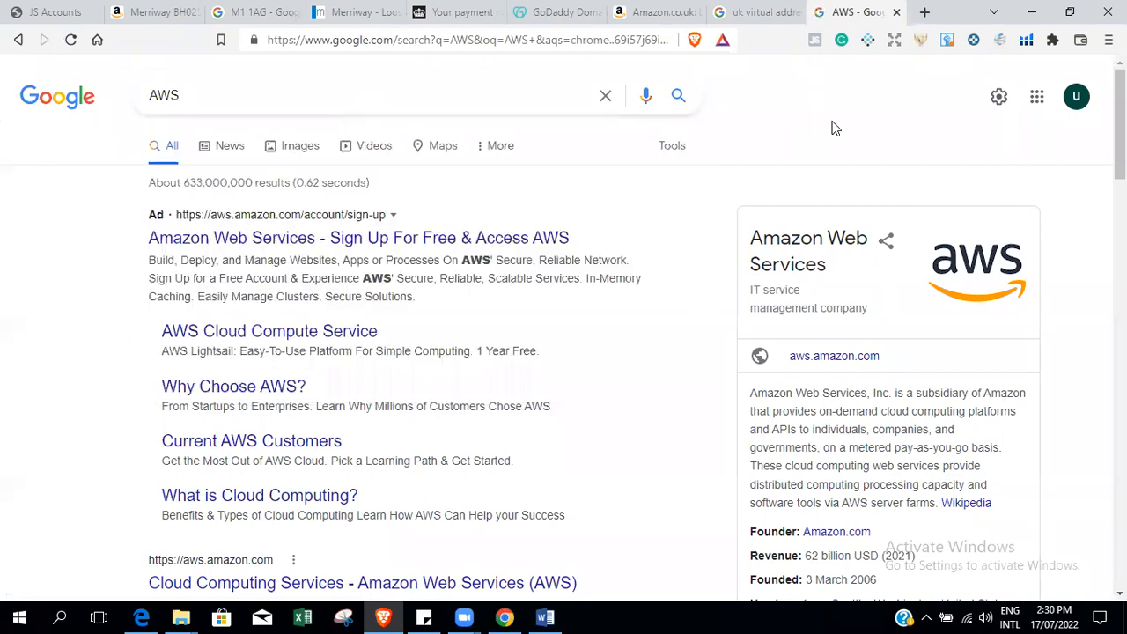
scroll(1070, 88, down, 2)
scroll(1074, 84, up, 2)
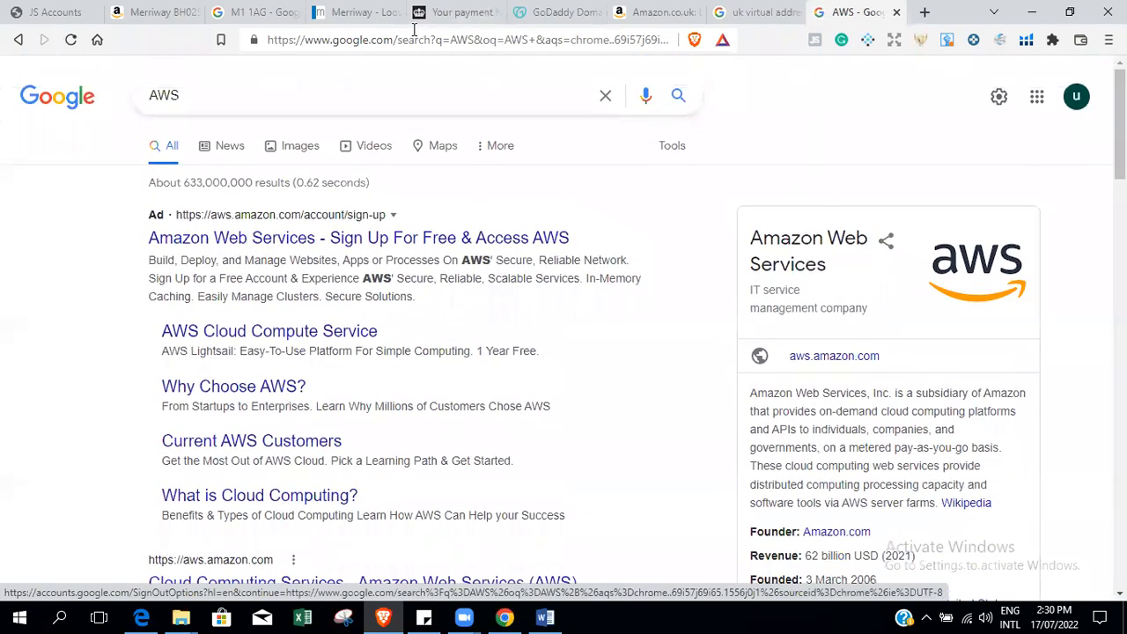
click(404, 93)
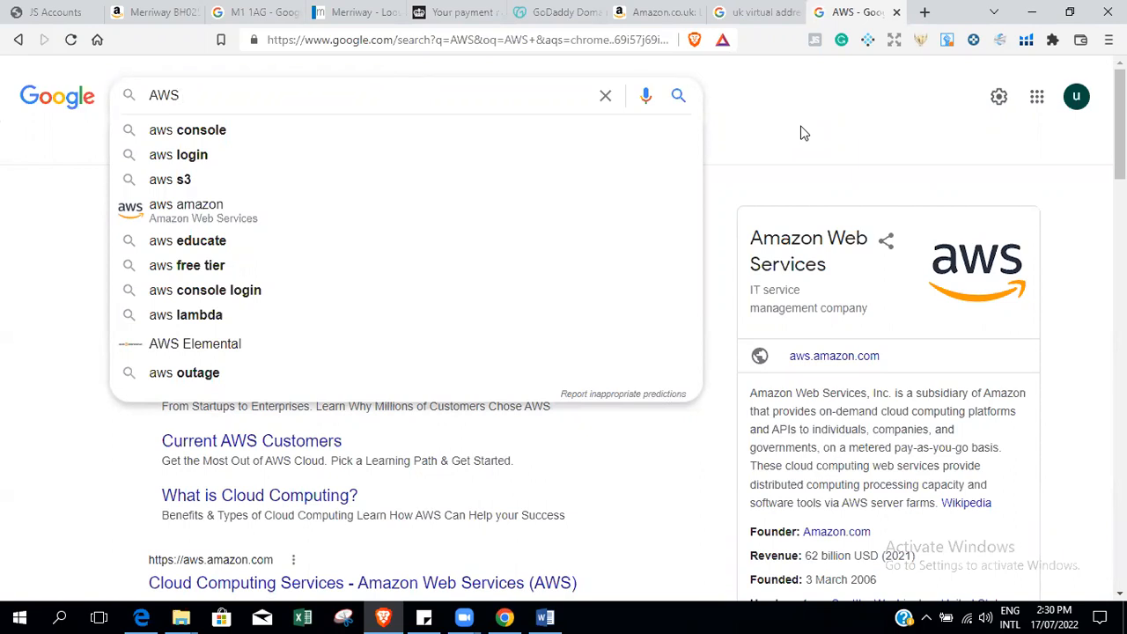
Replace the query with 'vps buy online' and follow the DigitalOcean VPS ad
key(BackSpace)
key(BackSpace)
key(BackSpace)
text(V)
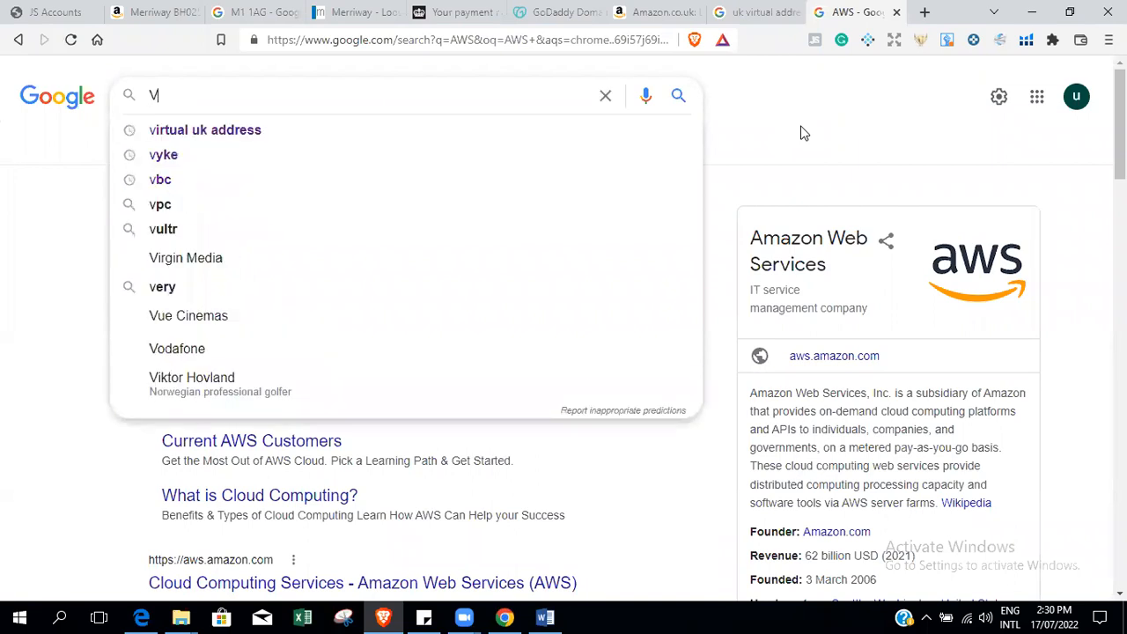
text(PS buy)
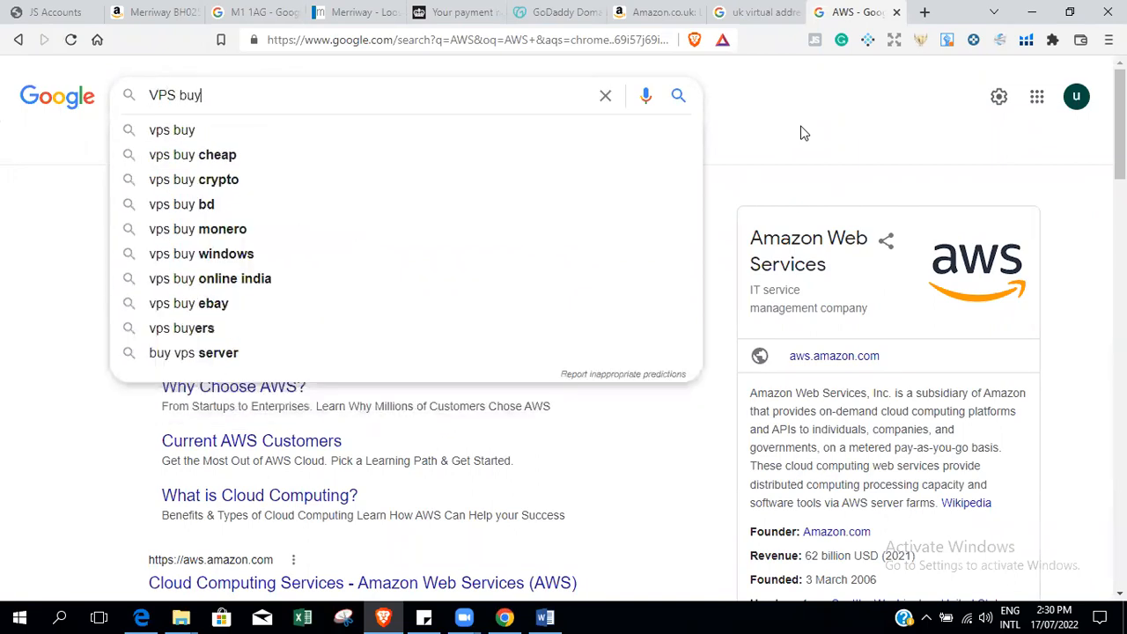
click(443, 134)
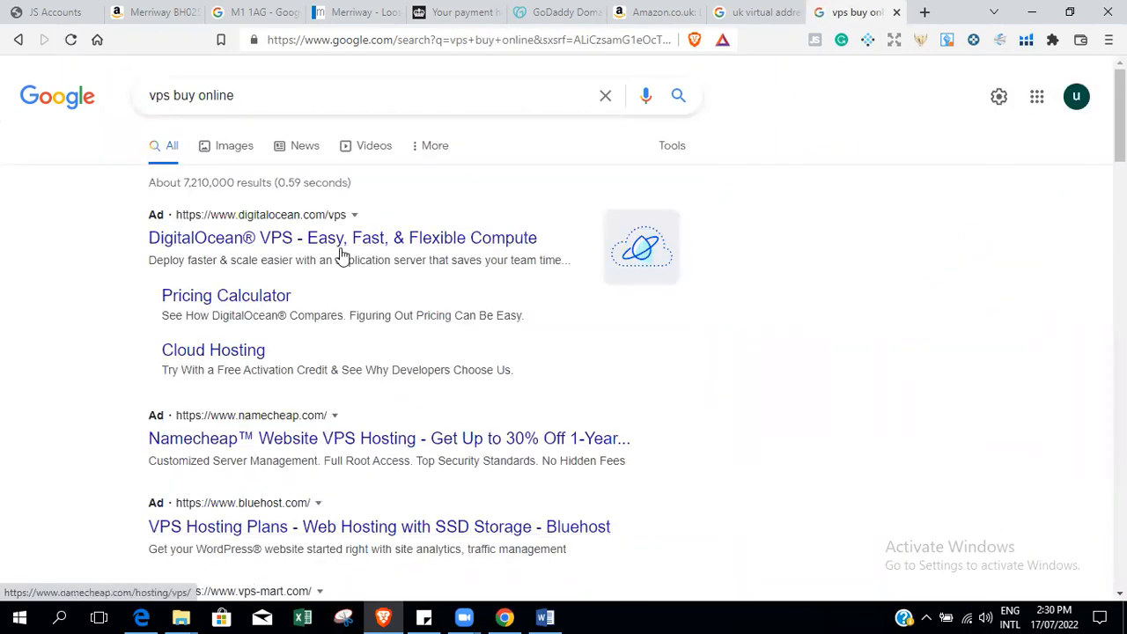
click(344, 251)
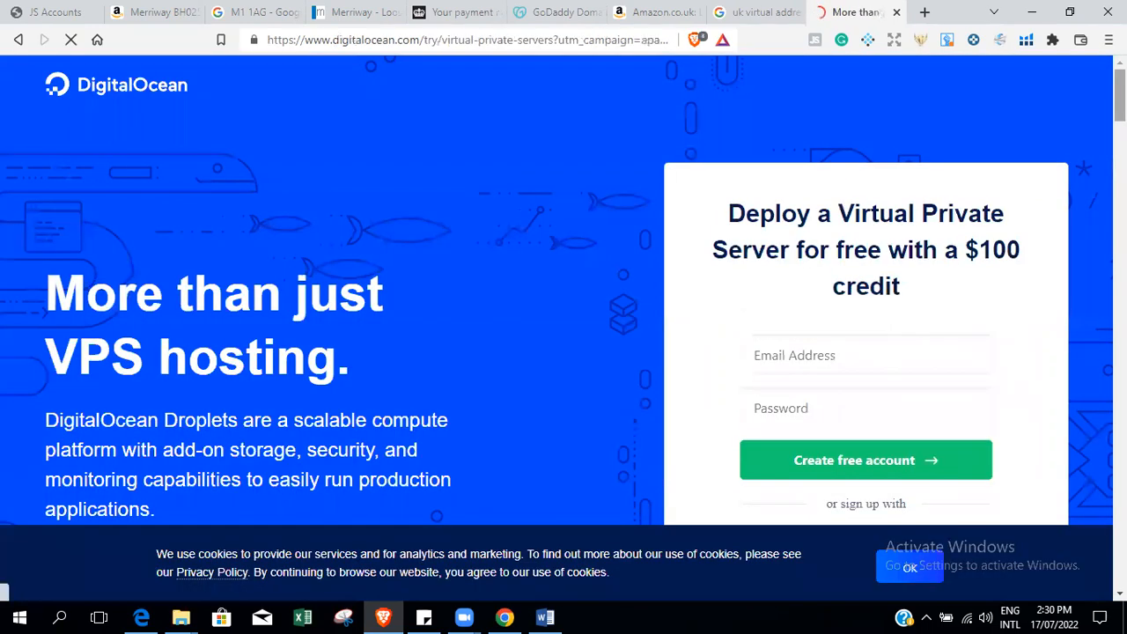
Scroll the DigitalOcean free VPS offer, then close its tab to return to the results
mouse_move(1119, 95)
mouse_down()
mouse_move(1119, 276)
mouse_move(1119, 88)
mouse_up()
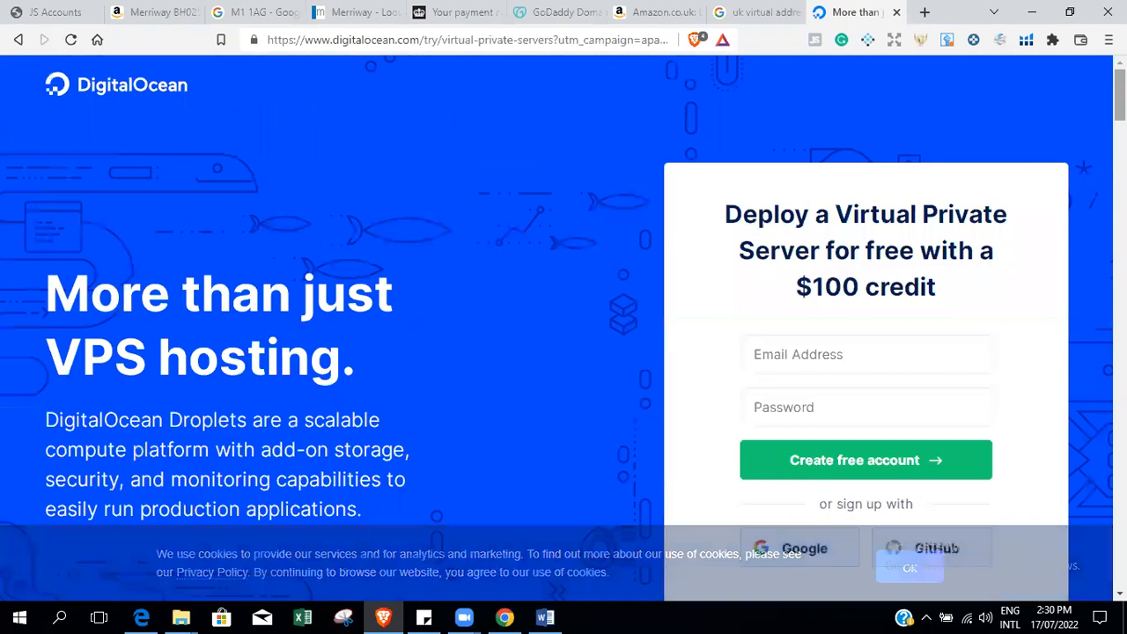
click(896, 14)
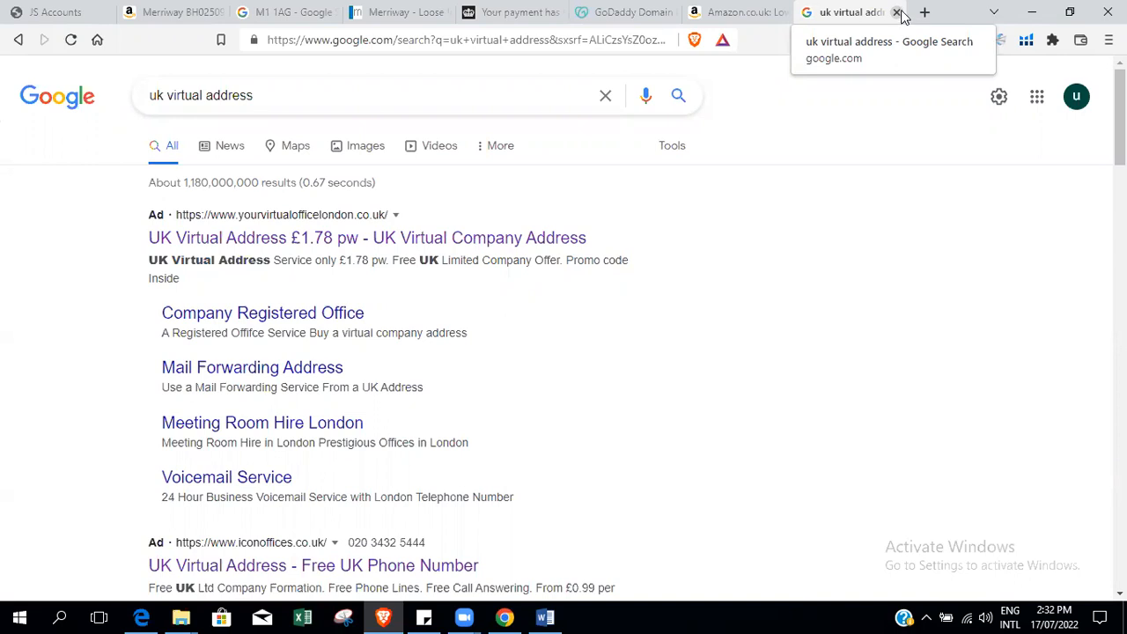
Search 'trade mark registration uk' and open the GOV.UK 'Register a trade mark' result
click(325, 105)
key(BackSpace)
key(BackSpace)
key(BackSpace)
key(BackSpace)
key(BackSpace)
key(BackSpace)
key(BackSpace)
key(BackSpace)
key(BackSpace)
key(BackSpace)
key(BackSpace)
key(BackSpace)
key(BackSpace)
key(BackSpace)
key(BackSpace)
key(BackSpace)
key(BackSpace)
key(BackSpace)
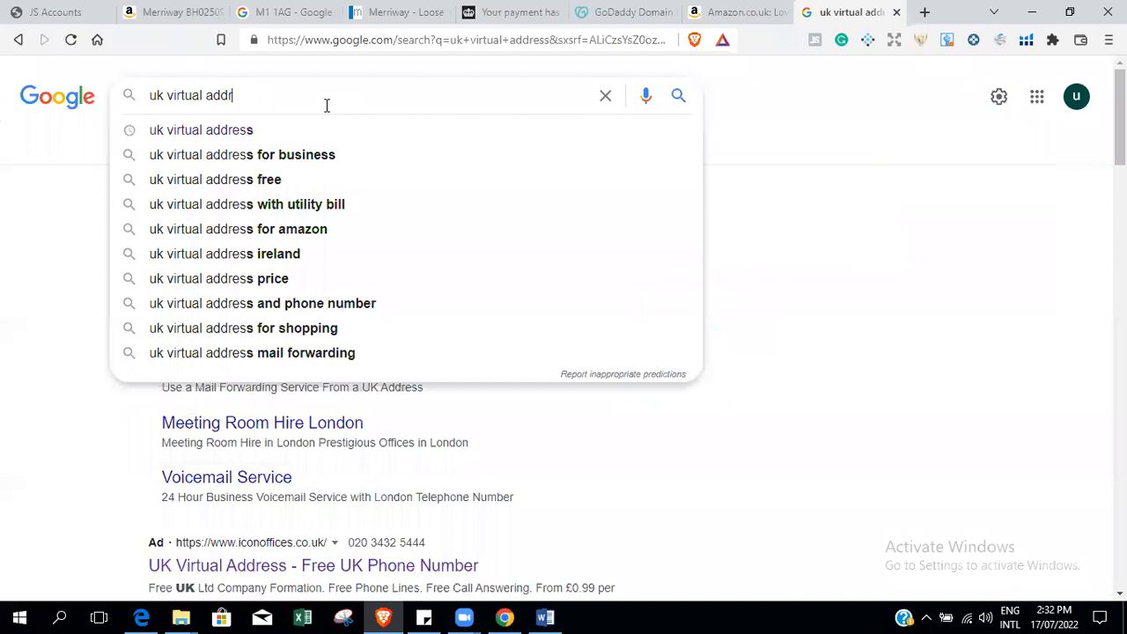
text(trade )
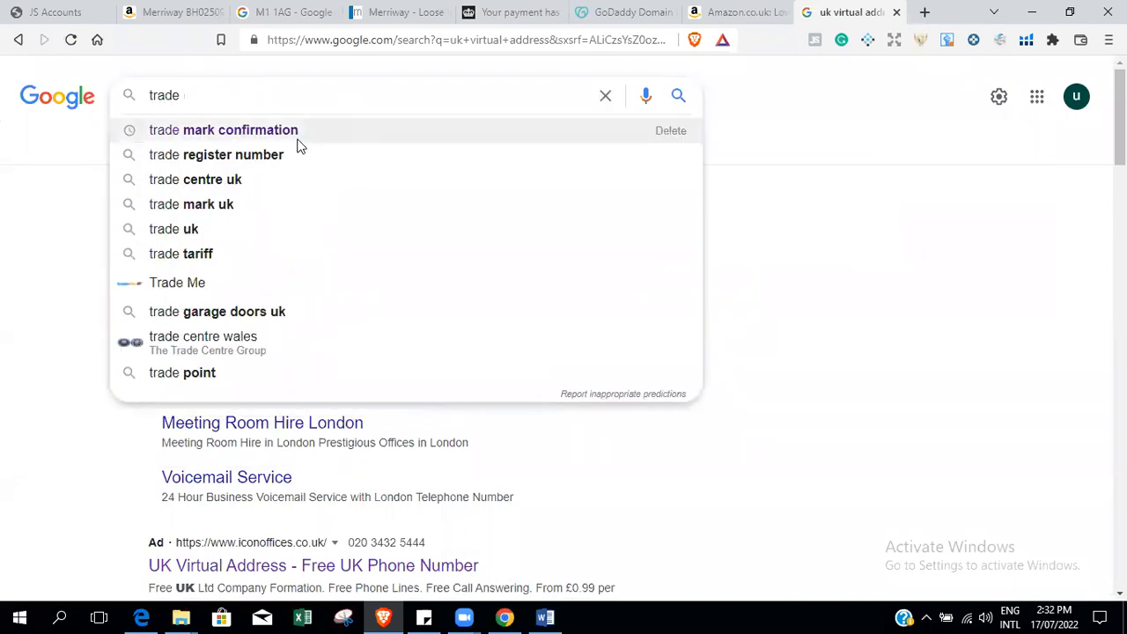
text(mar)
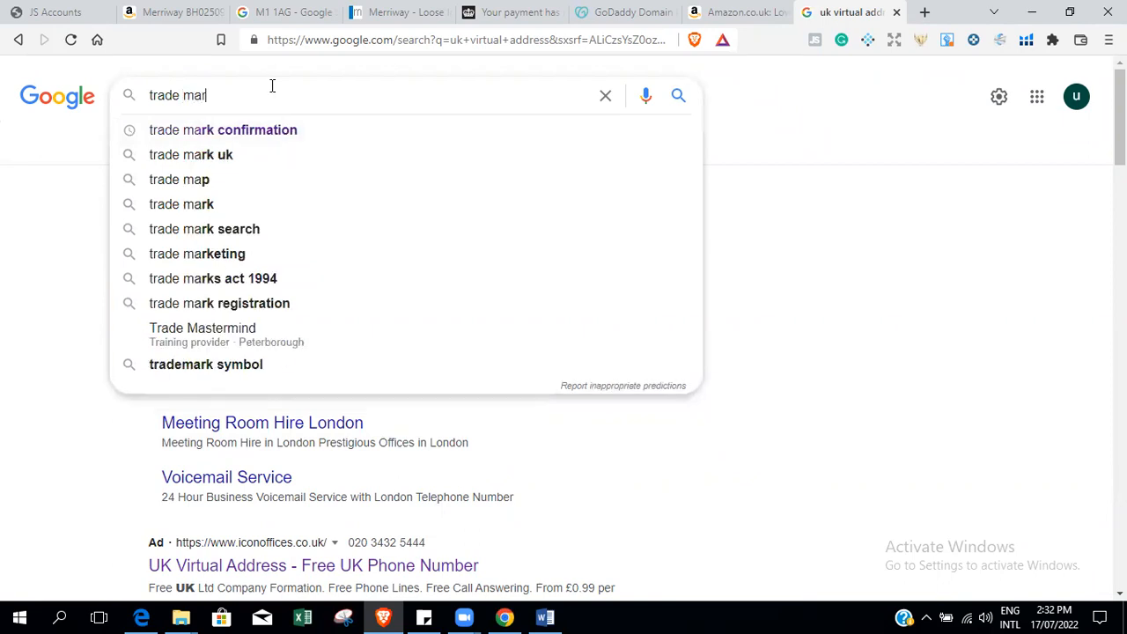
text(k regist)
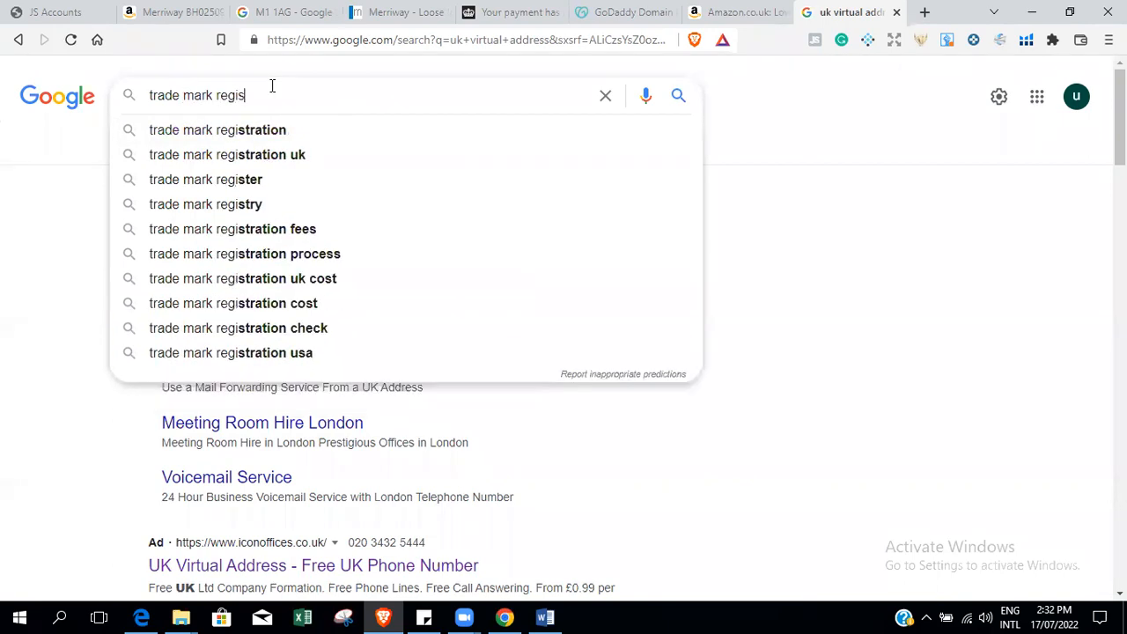
click(284, 157)
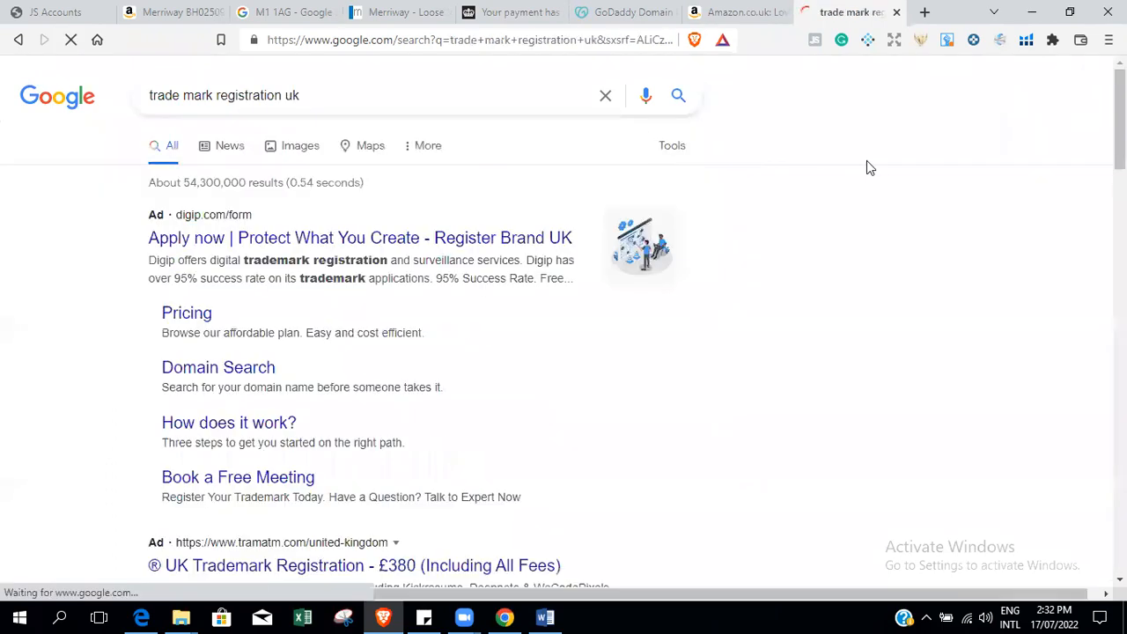
scroll(867, 167, down, 3)
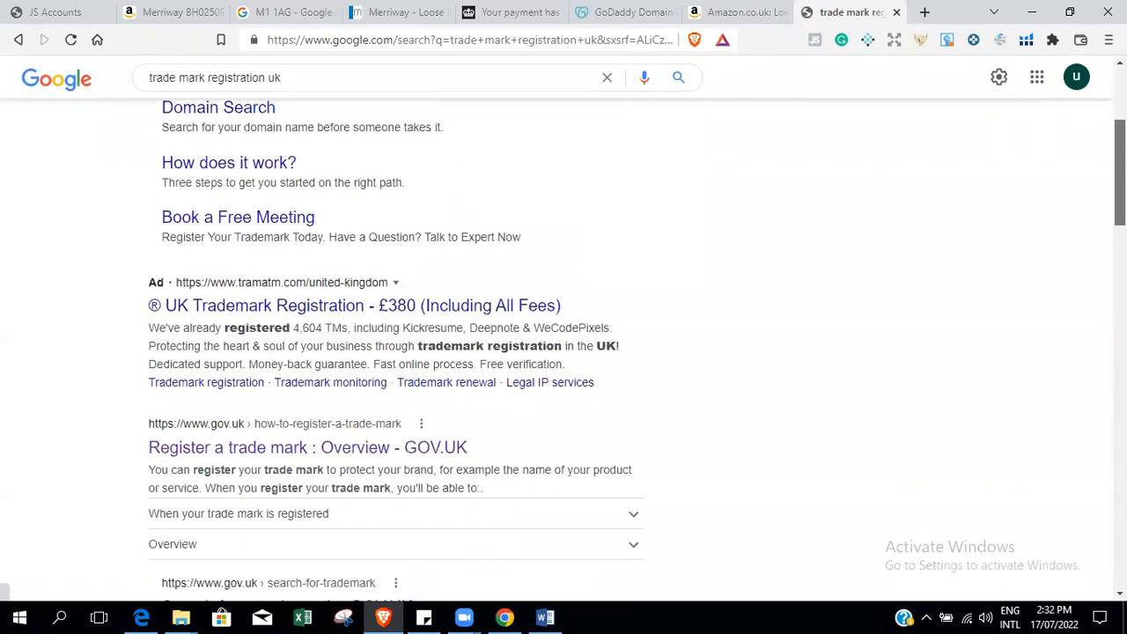
scroll(397, 335, down, 2)
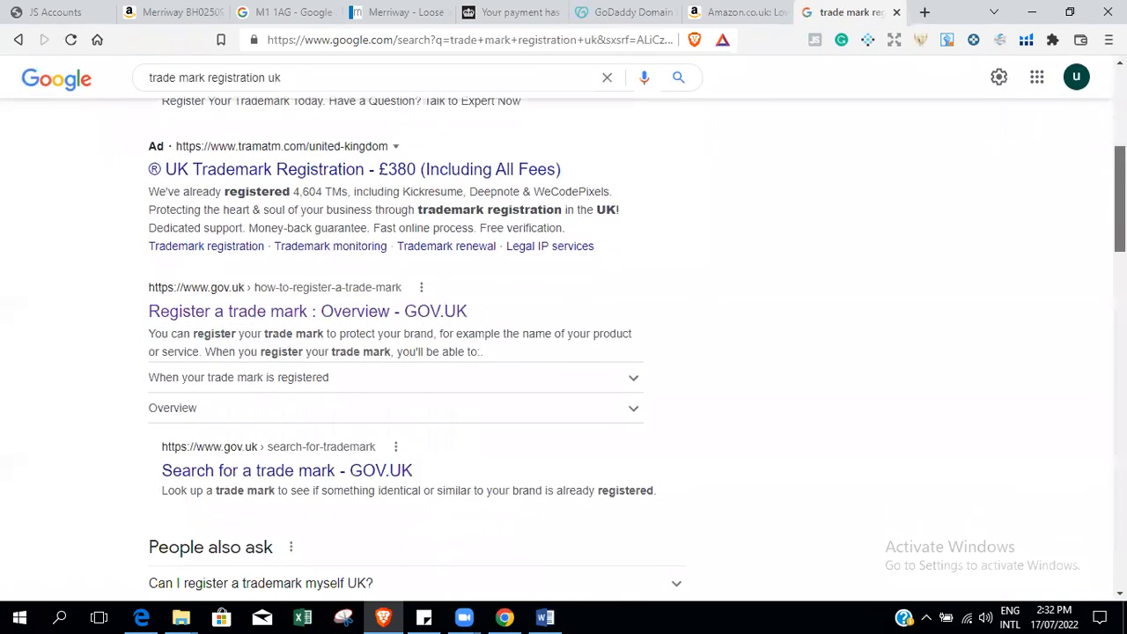
click(408, 313)
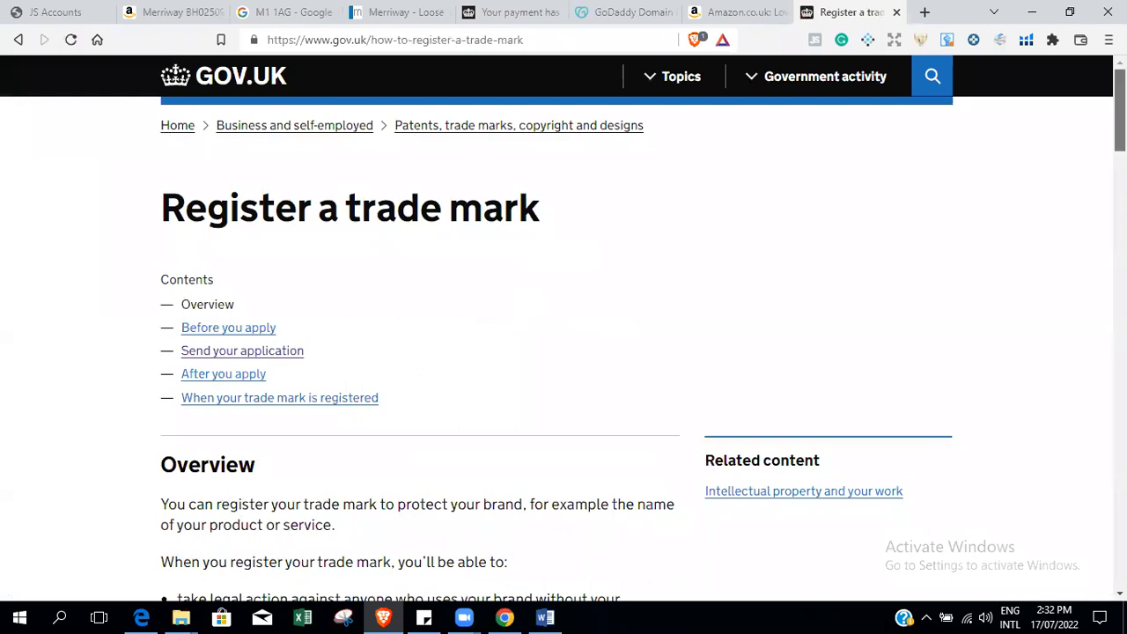
Jump to the guide's 'Send your application' section and start the application with Apply online
scroll(563, 326, down, 4)
scroll(563, 325, down, 5)
scroll(563, 326, up, 5)
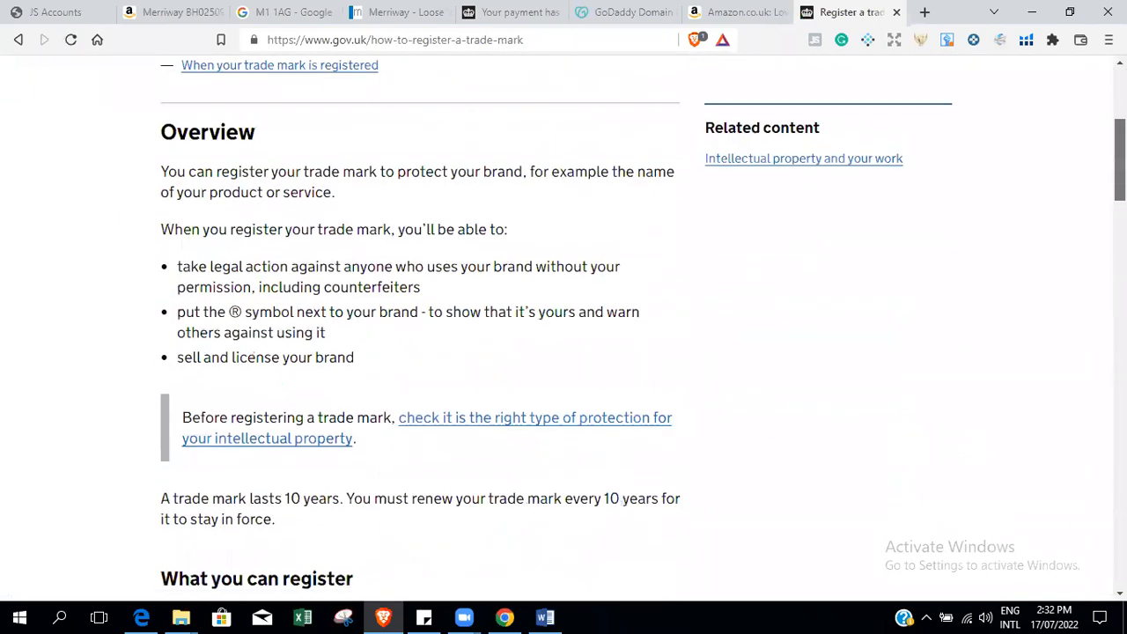
scroll(564, 326, down, 1)
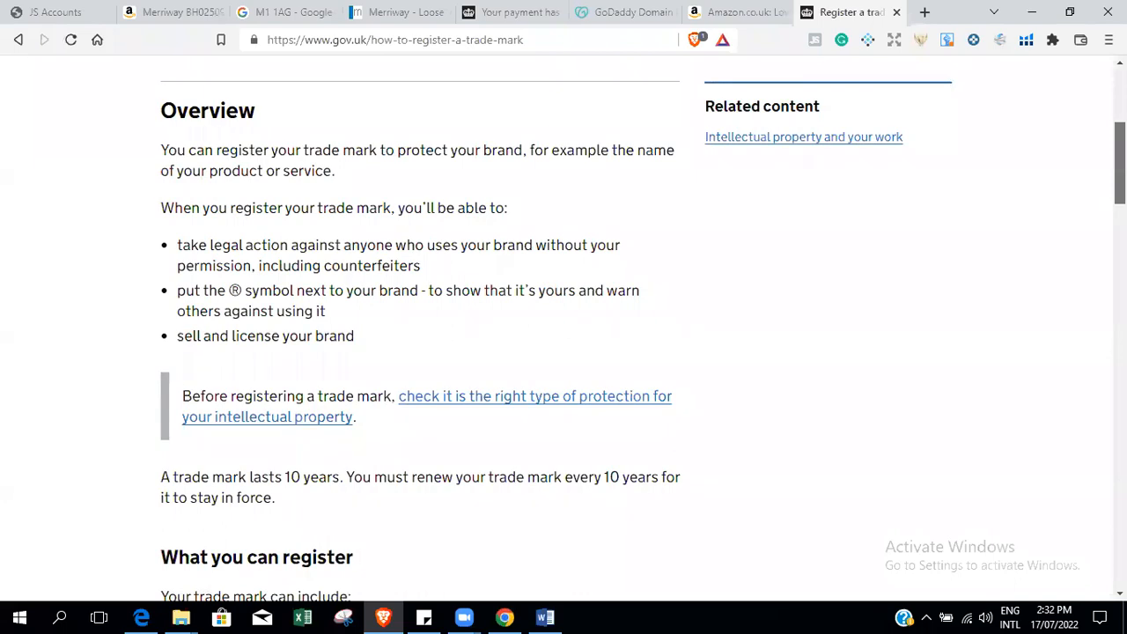
scroll(564, 326, down, 9)
scroll(563, 325, down, 15)
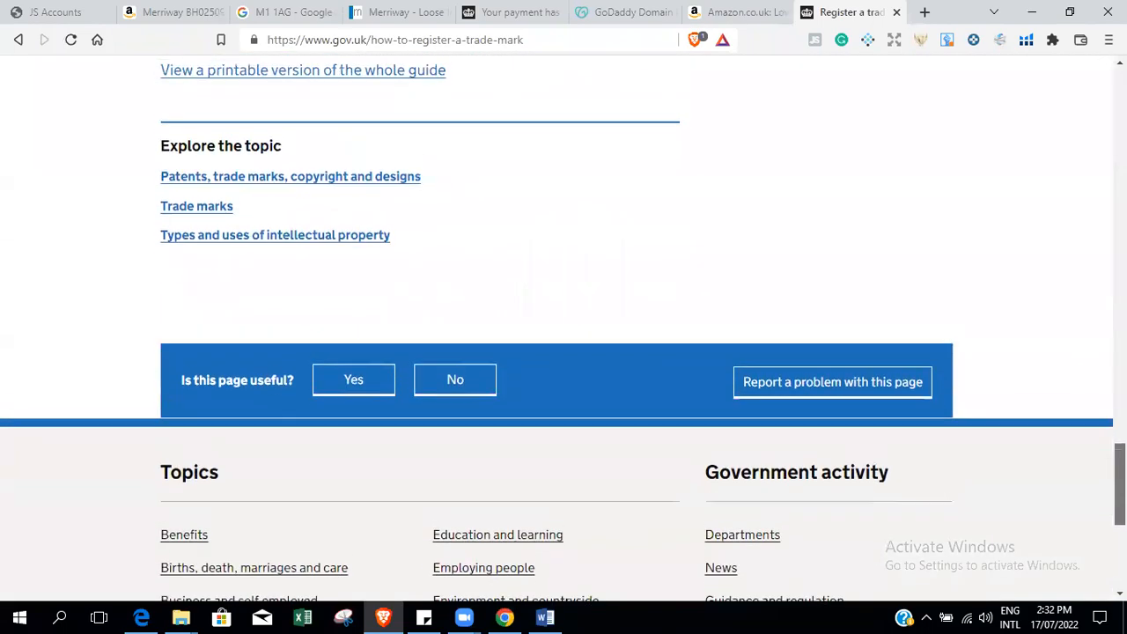
scroll(564, 325, up, 20)
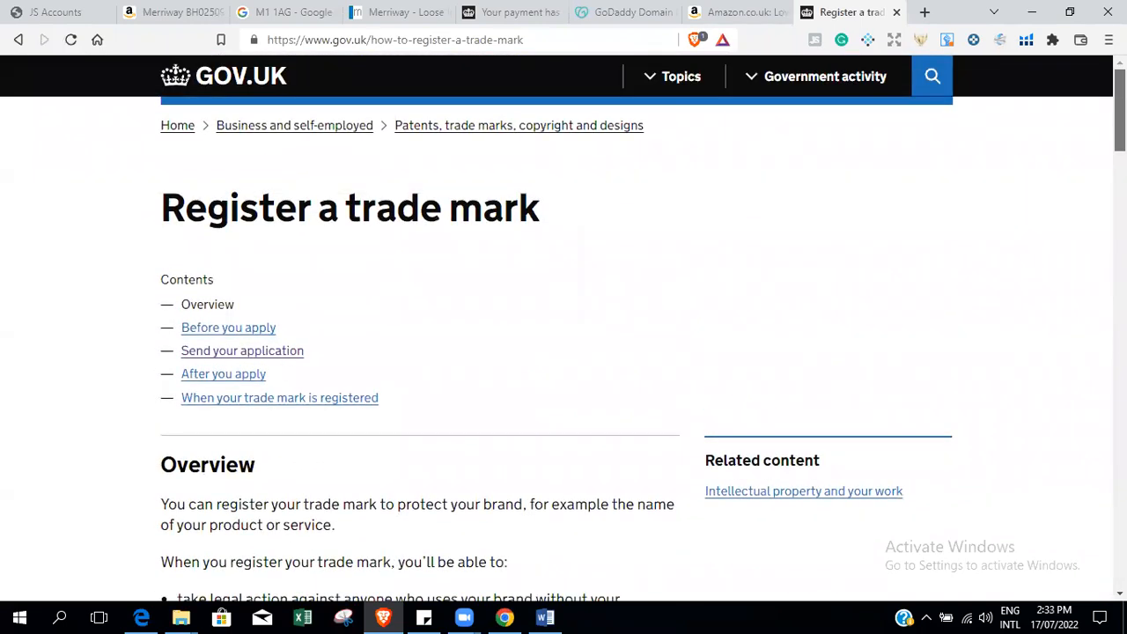
scroll(563, 332, down, 1)
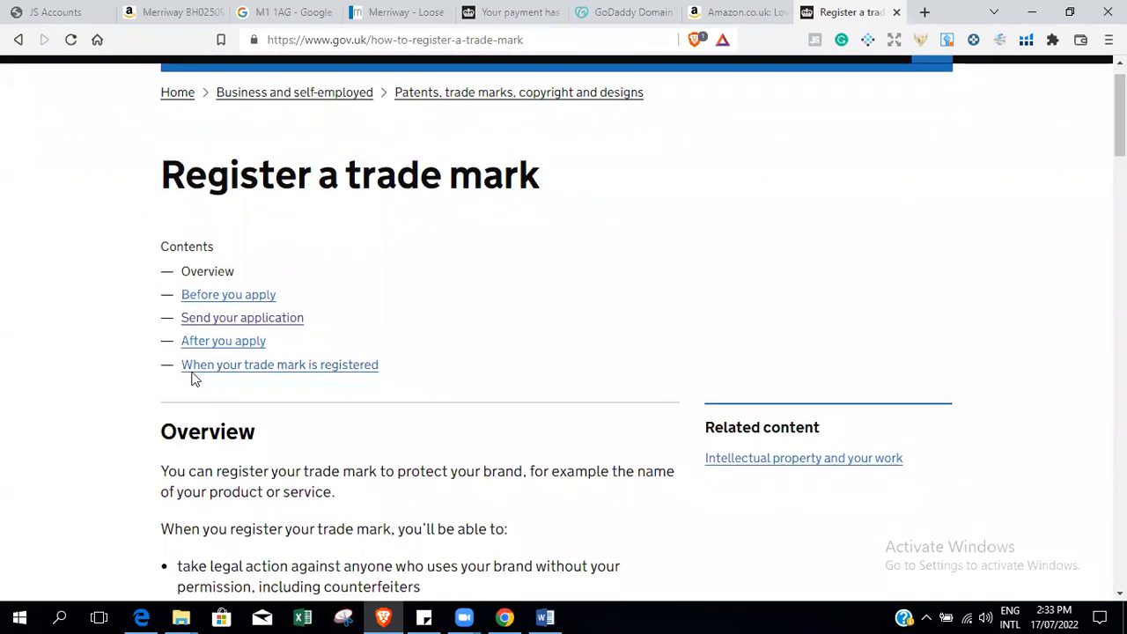
click(253, 329)
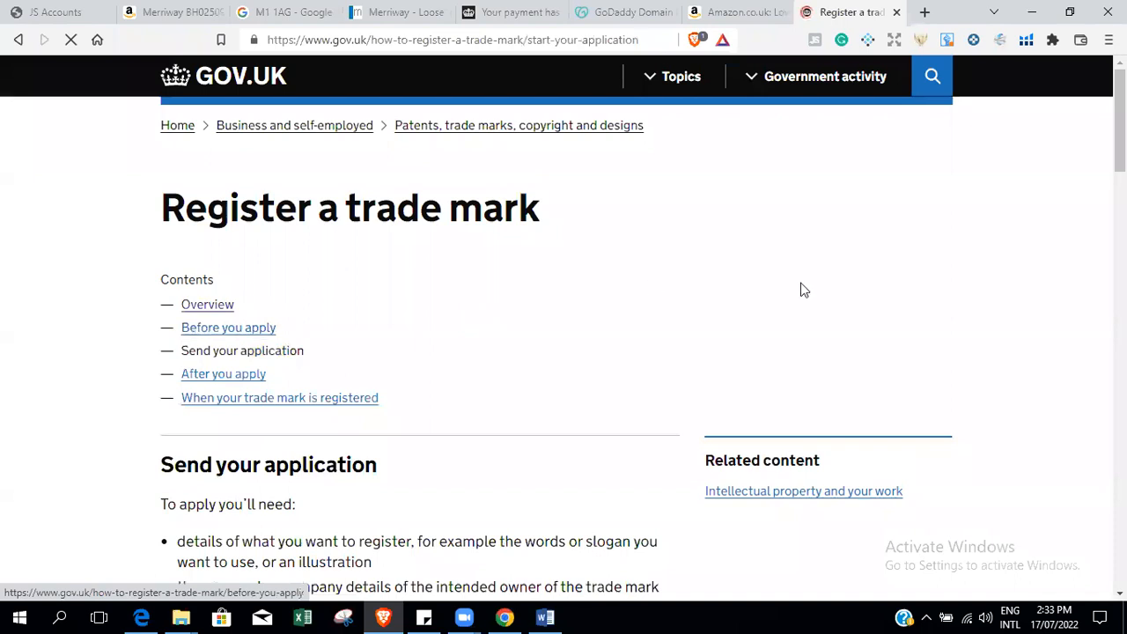
scroll(253, 423, down, 7)
scroll(253, 422, up, 1)
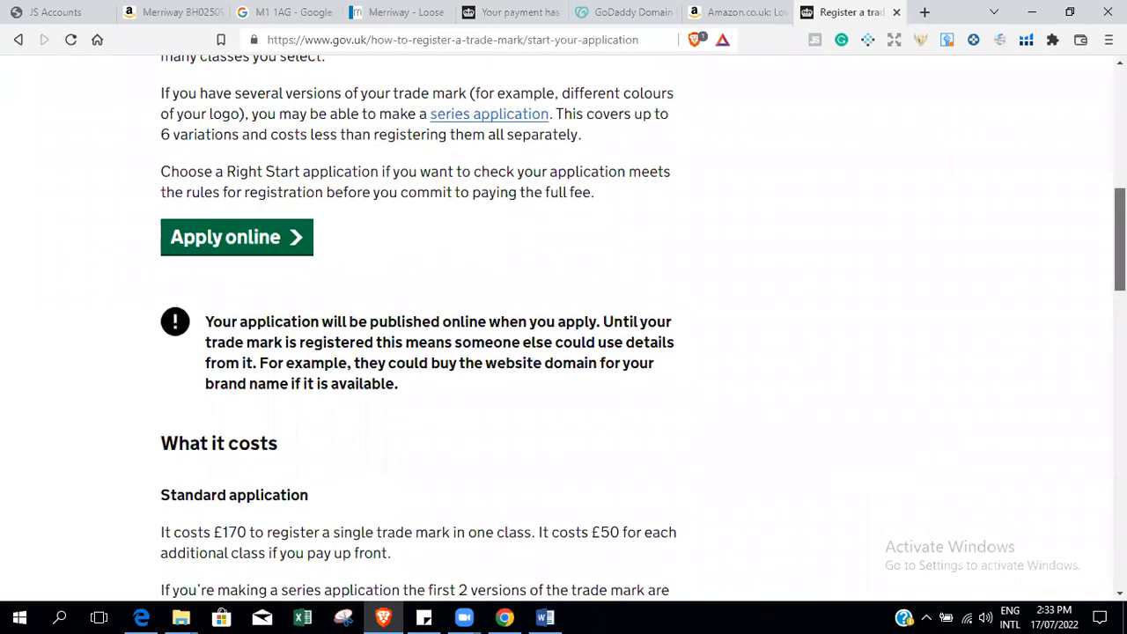
click(239, 387)
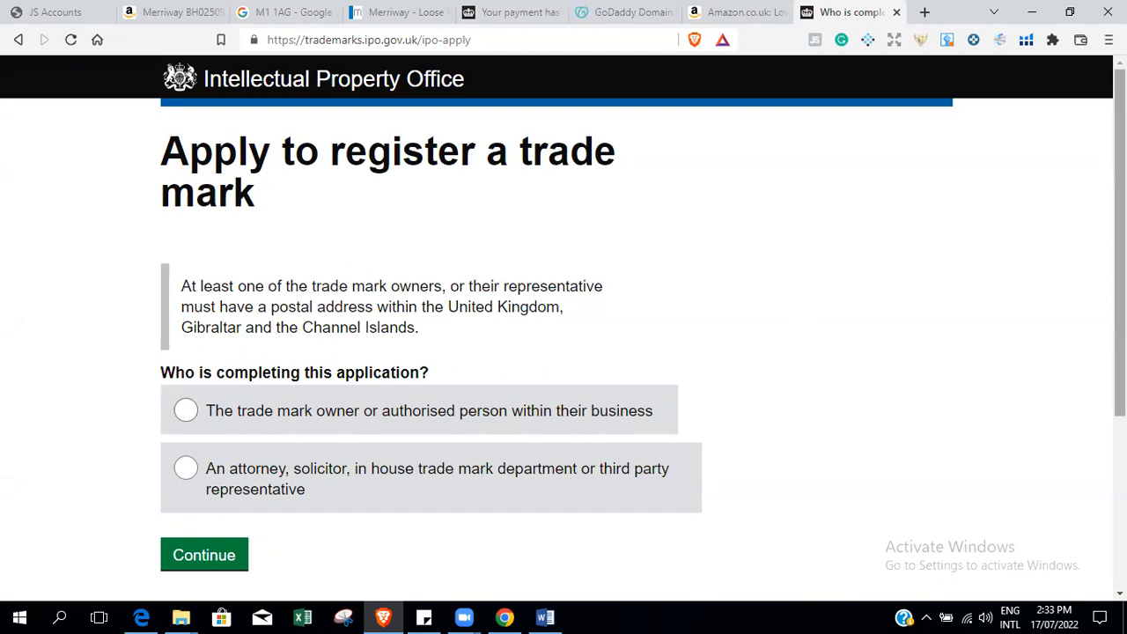
Choose 'The trade mark owner or authorised person' and skip the registrability check
double_click(207, 192)
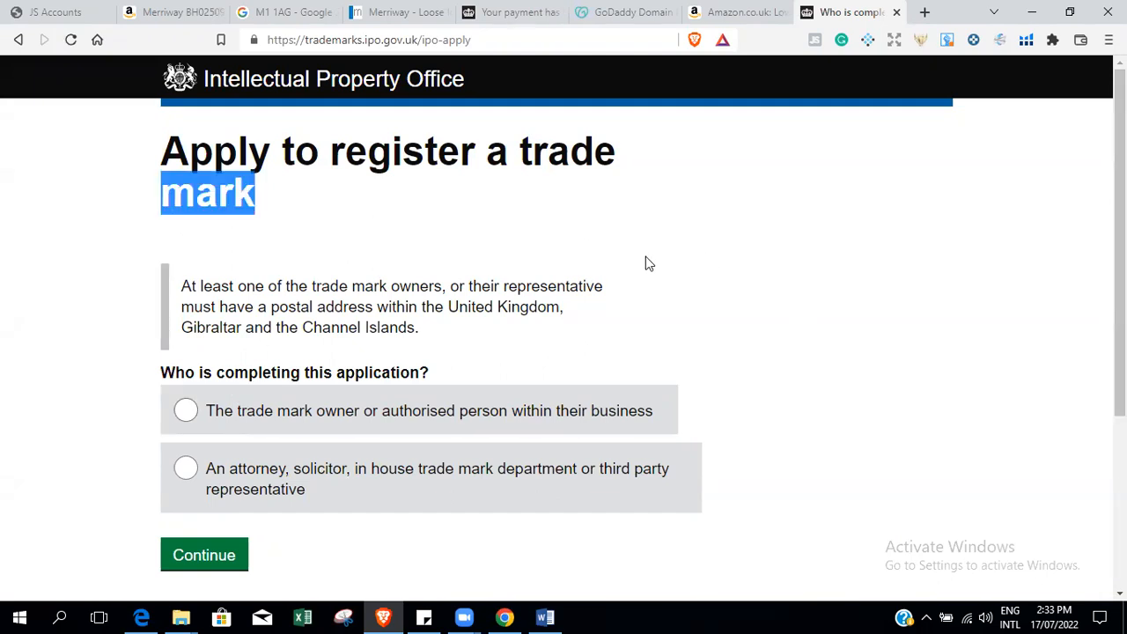
click(754, 296)
scroll(772, 186, down, 1)
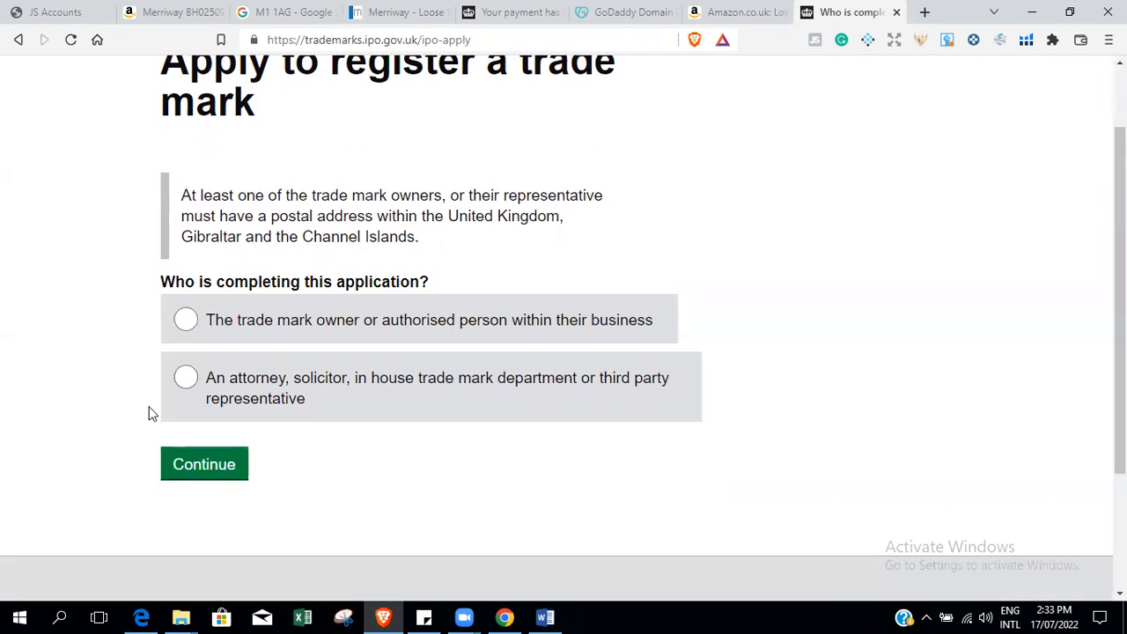
click(186, 319)
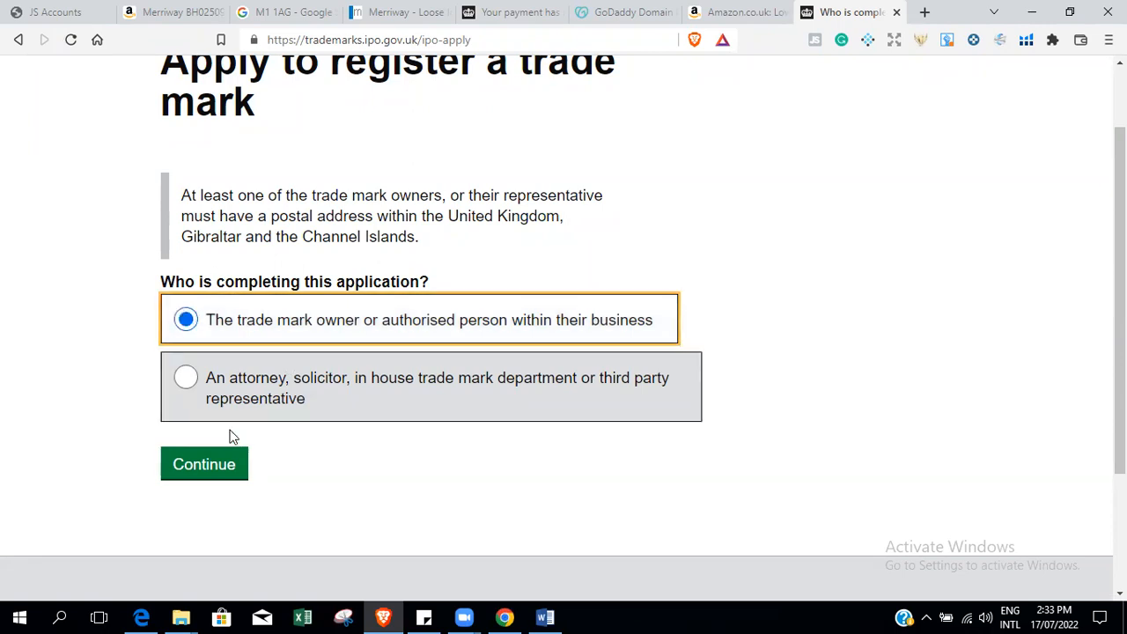
click(227, 463)
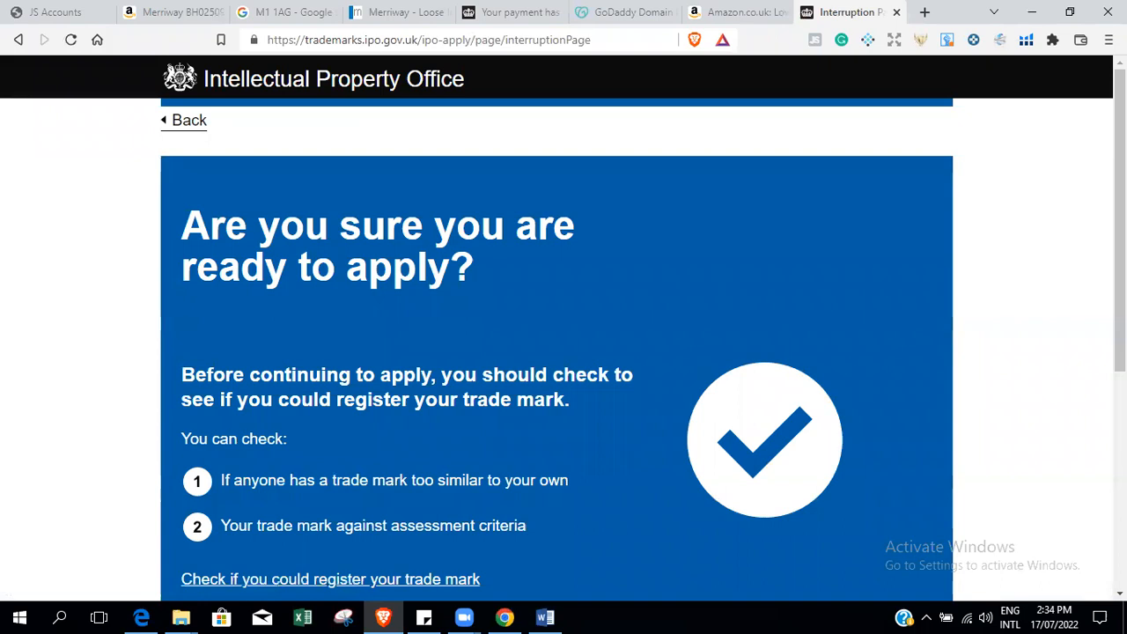
scroll(563, 352, down, 3)
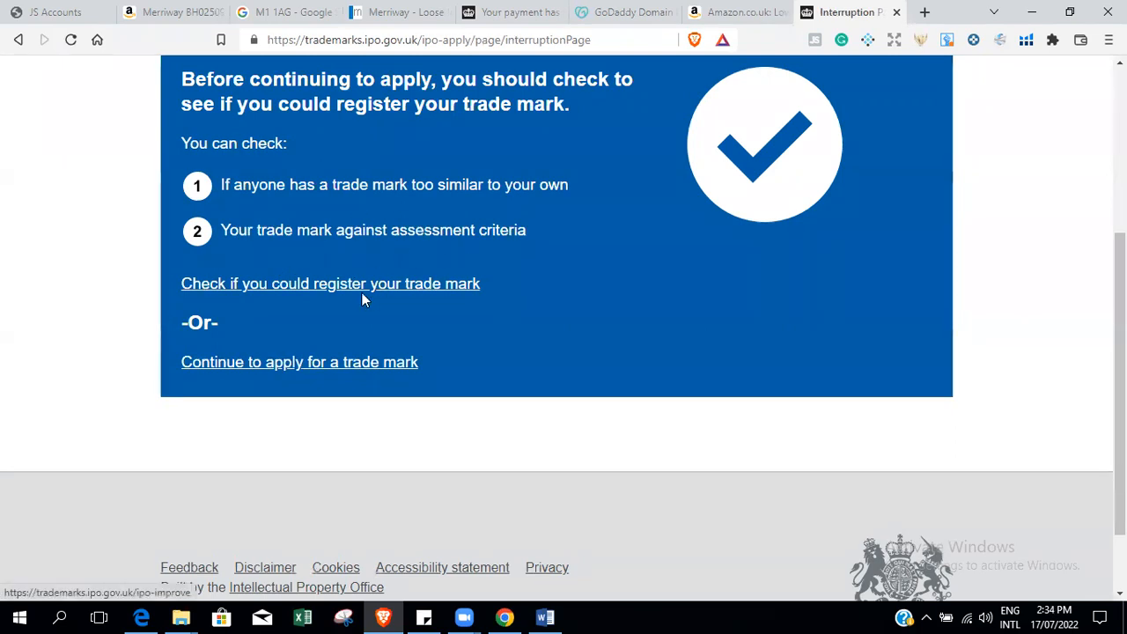
click(322, 371)
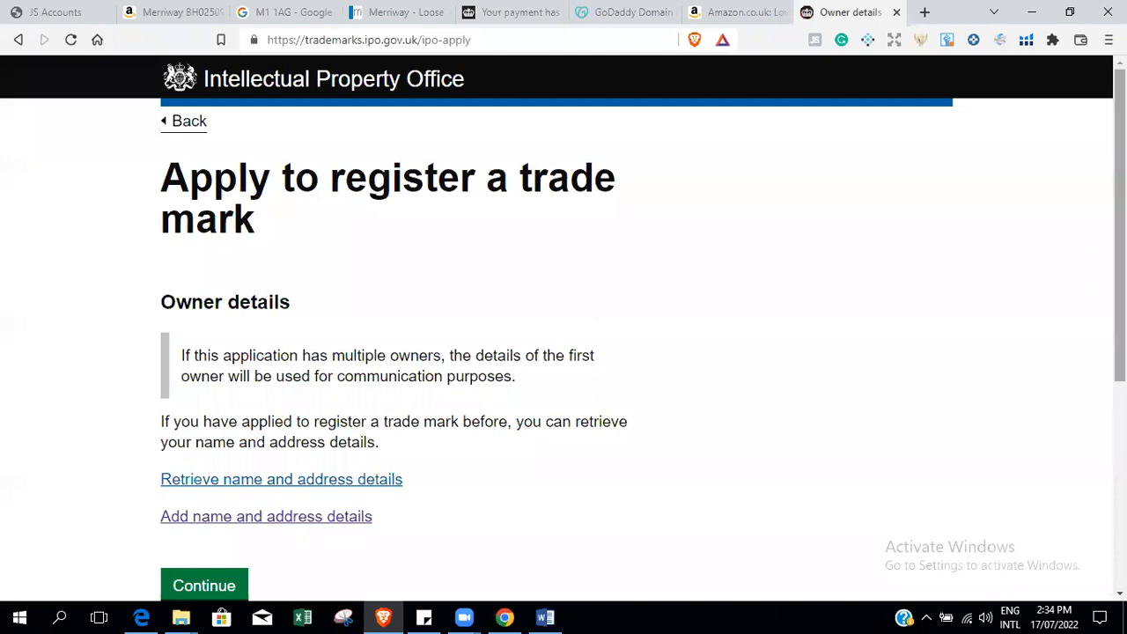
Open the 'Add name and address details' form from the Owner details page
scroll(330, 187, down, 3)
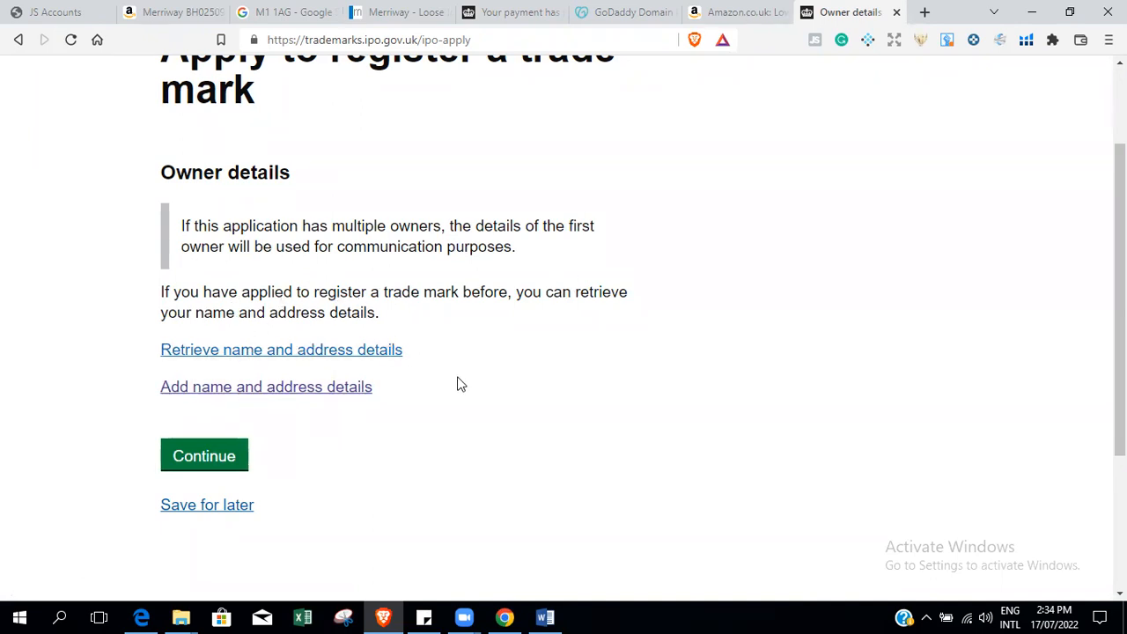
click(290, 393)
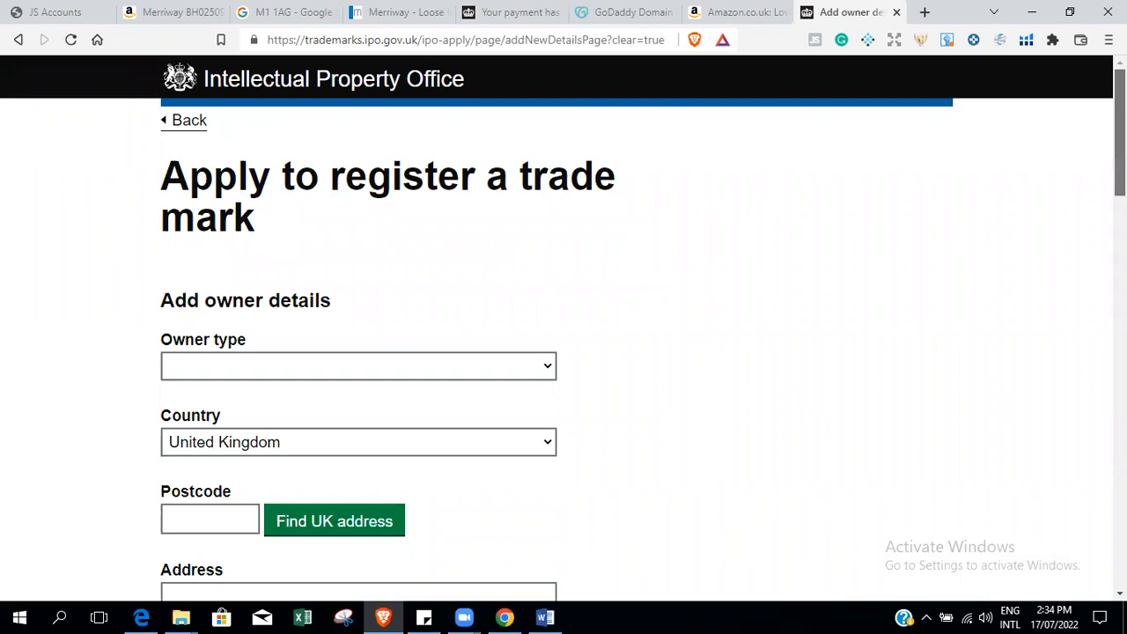
Set the owner type to Individual(s), then switch it to Registered Company or LLP
scroll(393, 166, down, 3)
click(414, 188)
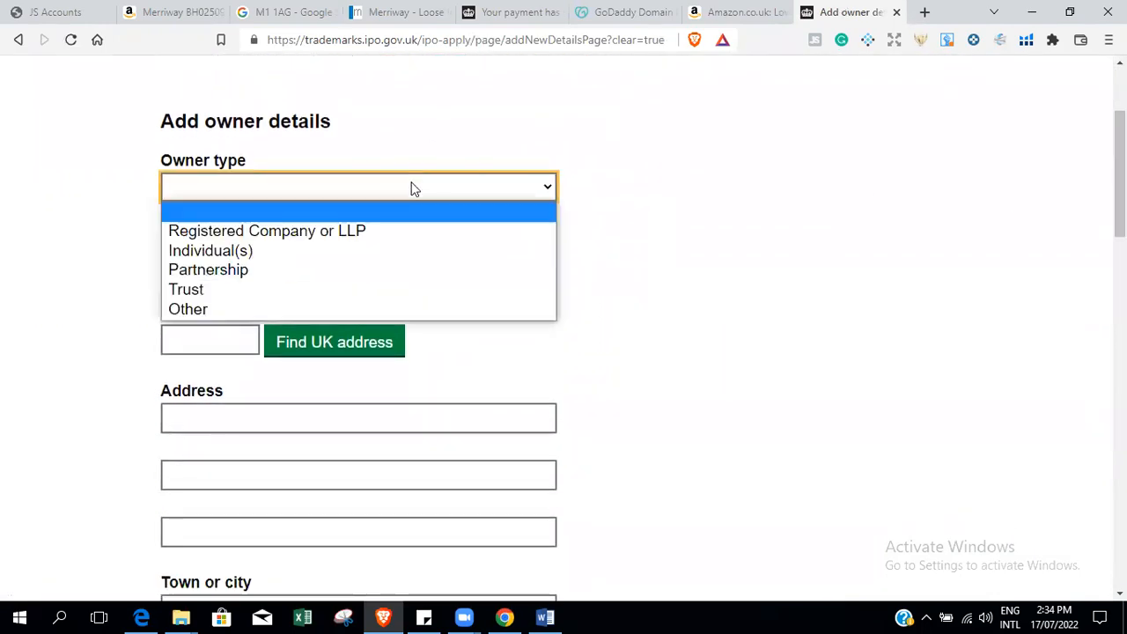
click(381, 250)
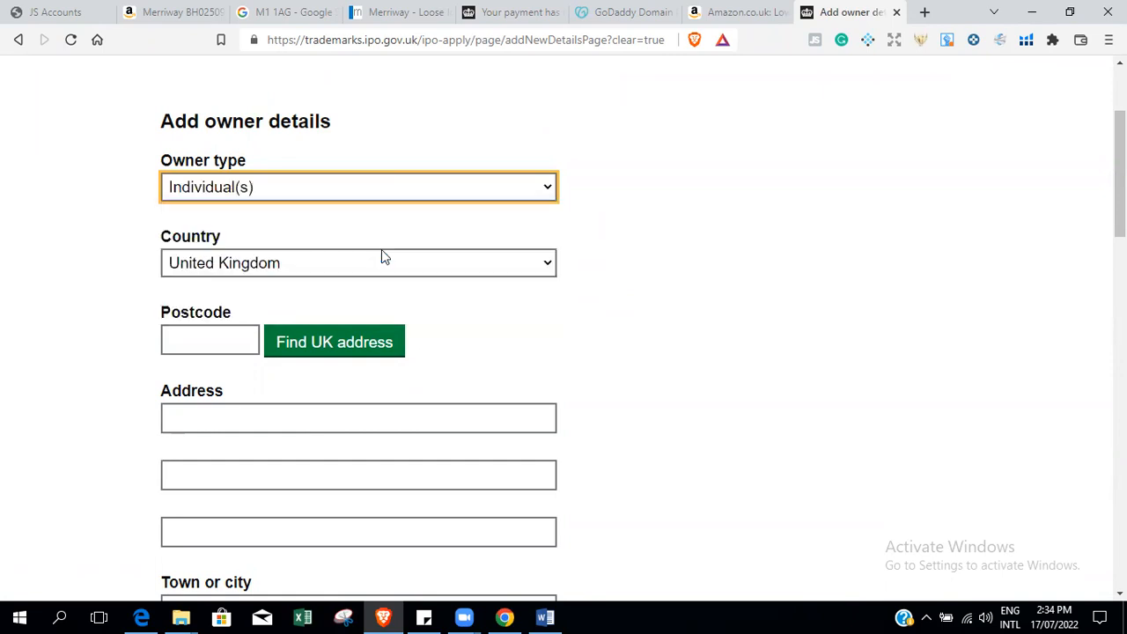
click(377, 264)
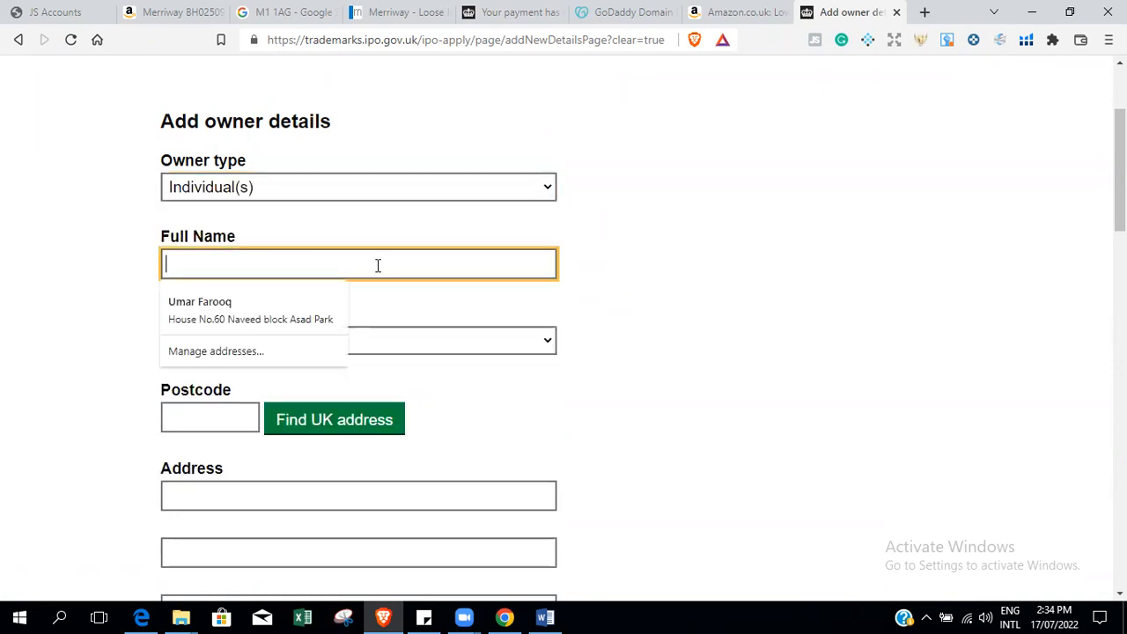
right_click(1084, 349)
scroll(1085, 349, down, 2)
scroll(1084, 350, up, 2)
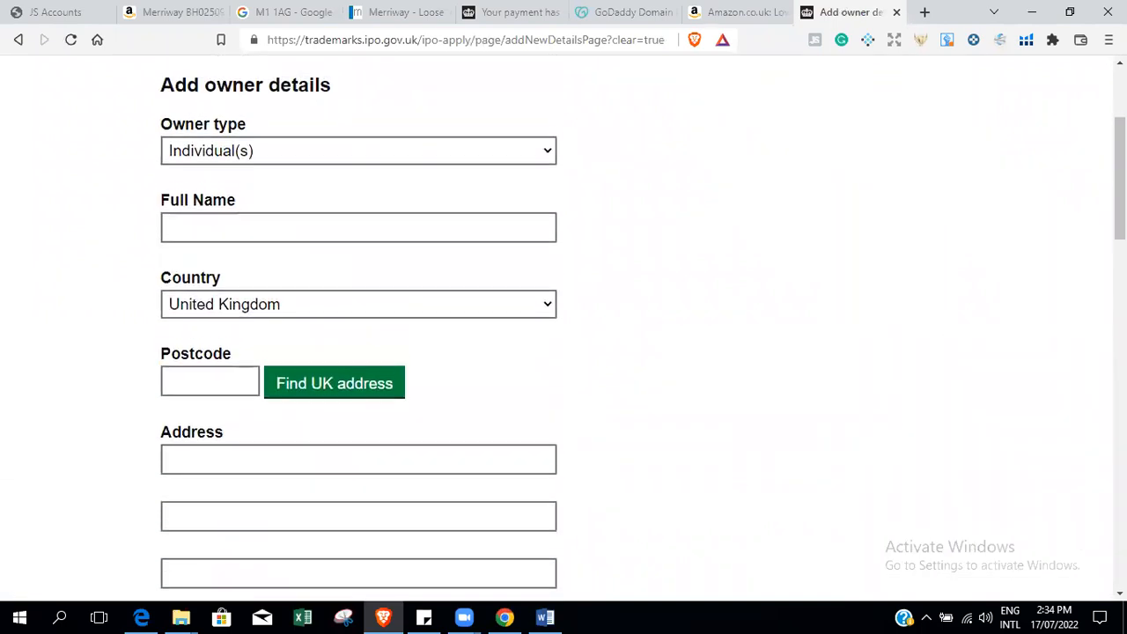
click(455, 146)
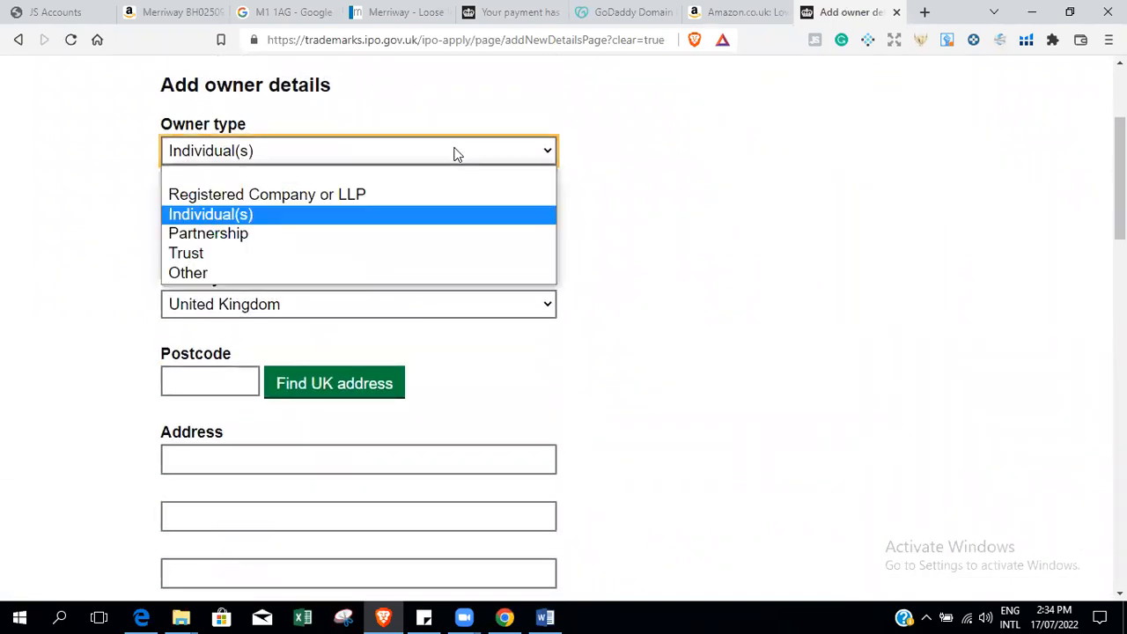
click(396, 195)
click(346, 270)
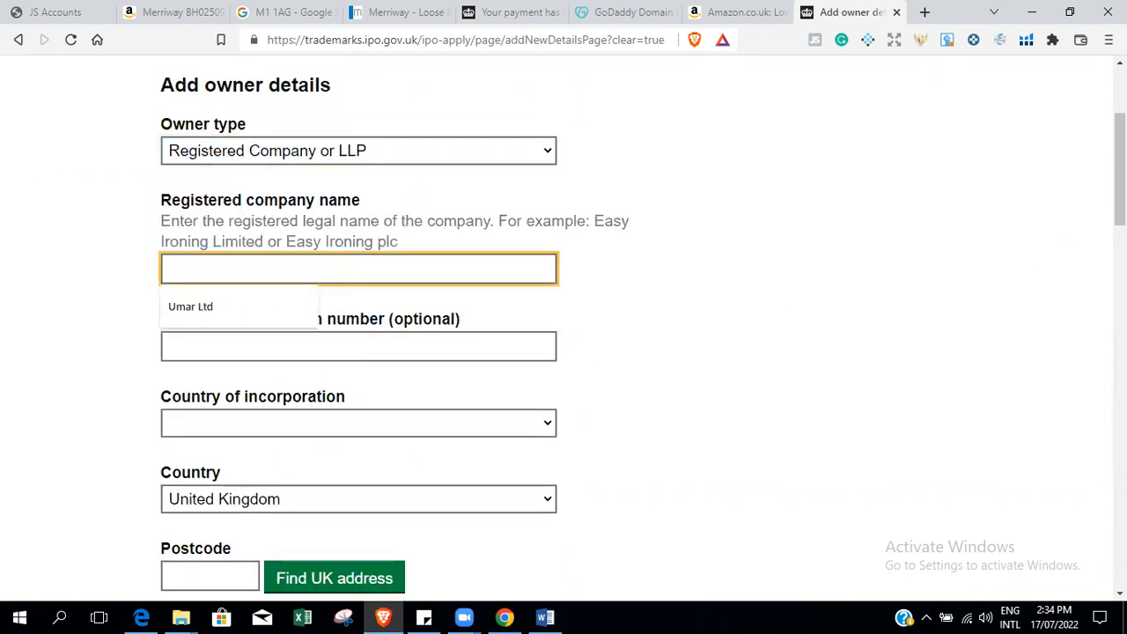
scroll(564, 326, down, 3)
scroll(979, 183, up, 3)
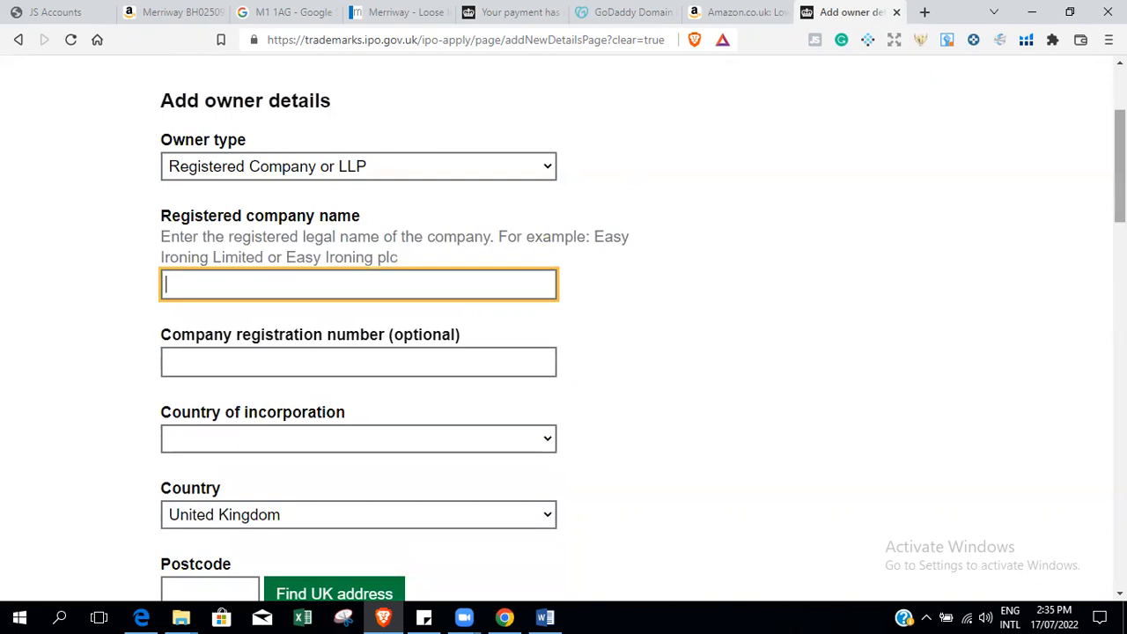
scroll(708, 230, up, 2)
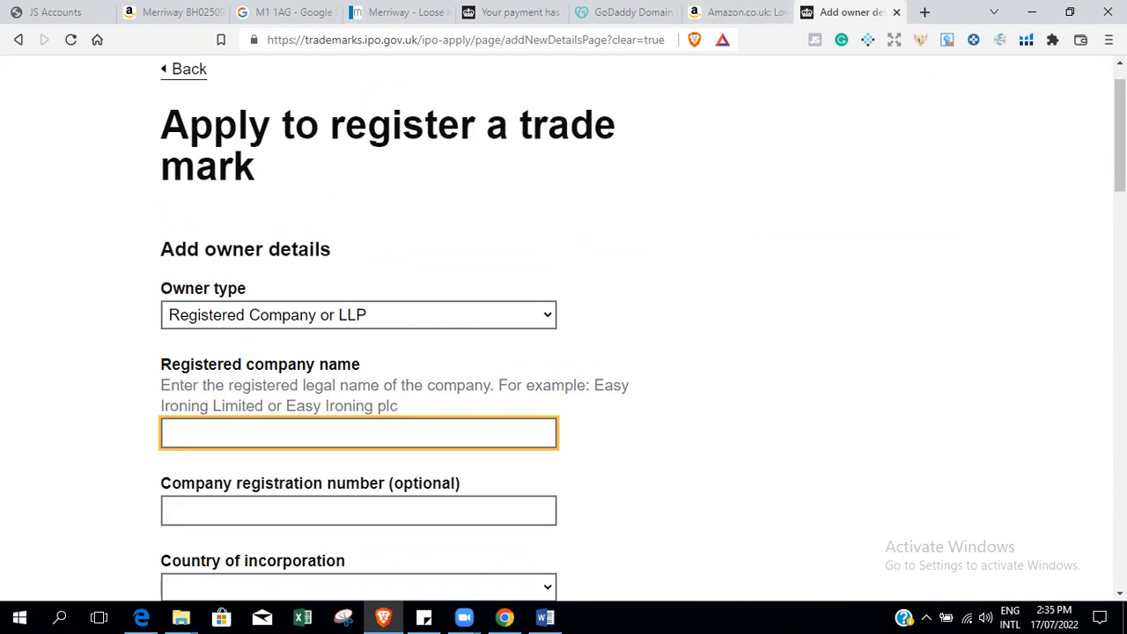
scroll(338, 361, down, 2)
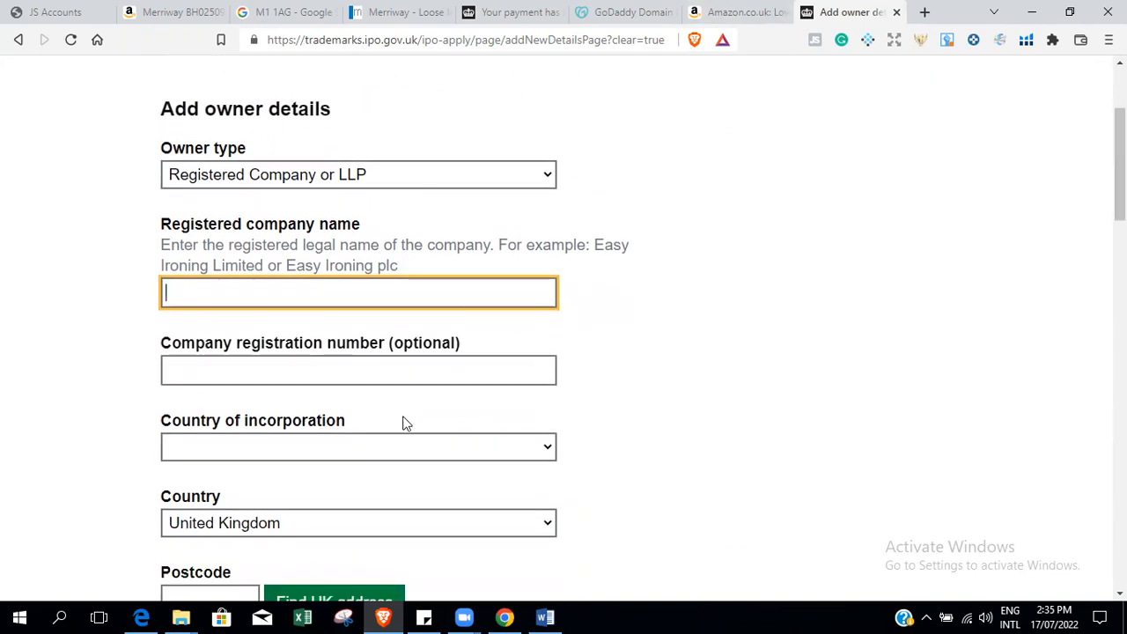
drag(1119, 185, 1119, 253)
Change the owner type back to Individual(s) and enter the owner's full name
click(188, 278)
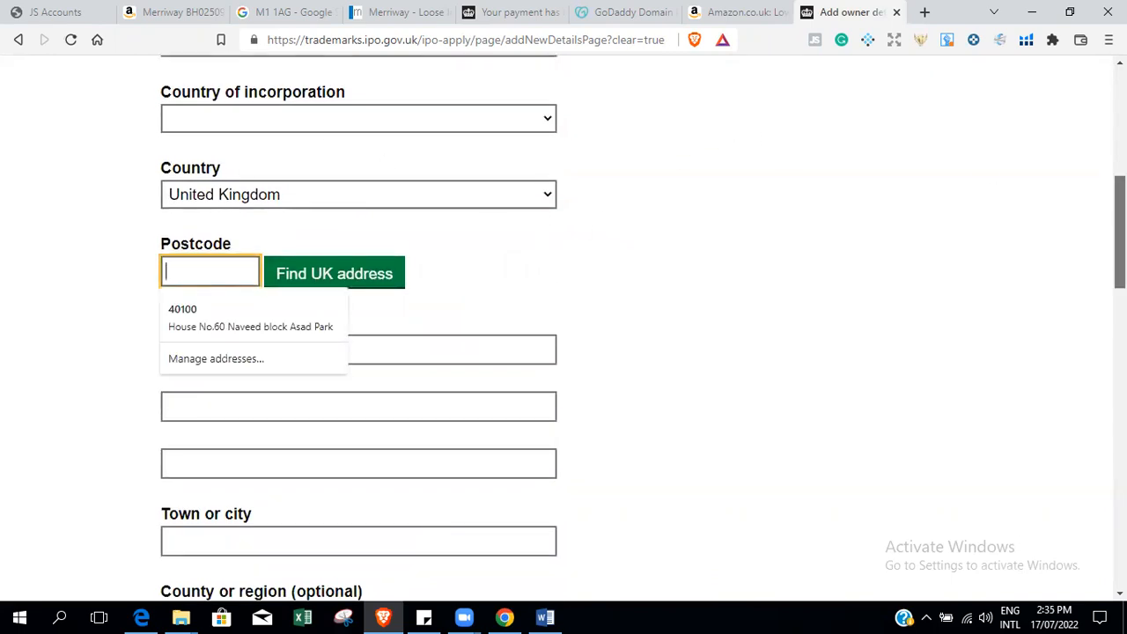
scroll(989, 172, up, 5)
scroll(989, 173, down, 2)
scroll(563, 334, down, 2)
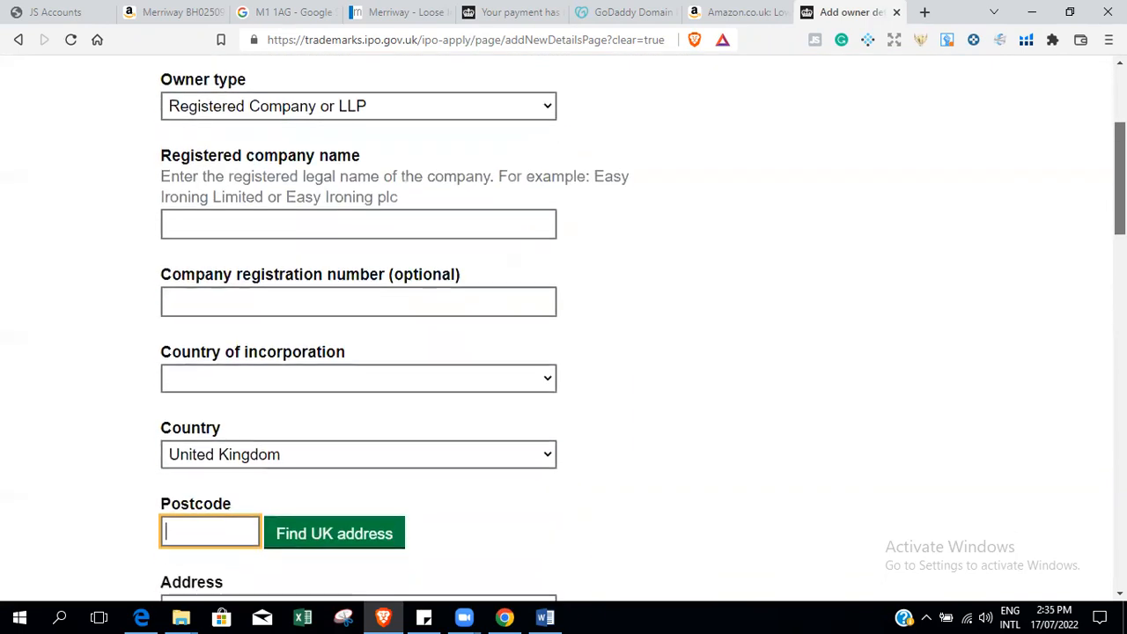
scroll(564, 335, down, 1)
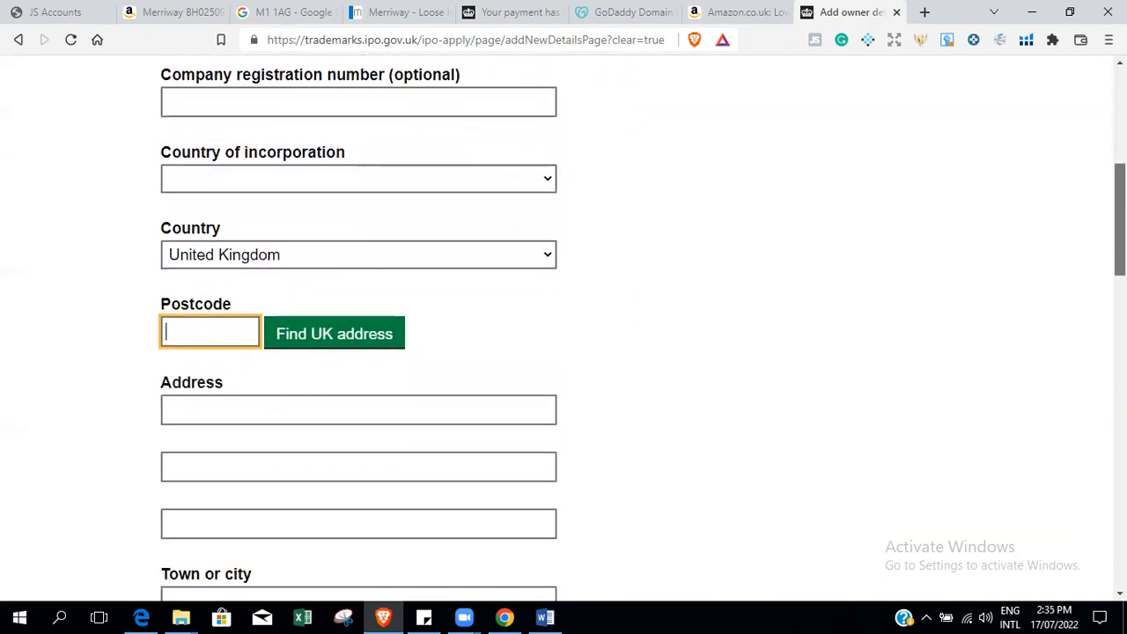
scroll(563, 335, up, 3)
scroll(564, 335, down, 1)
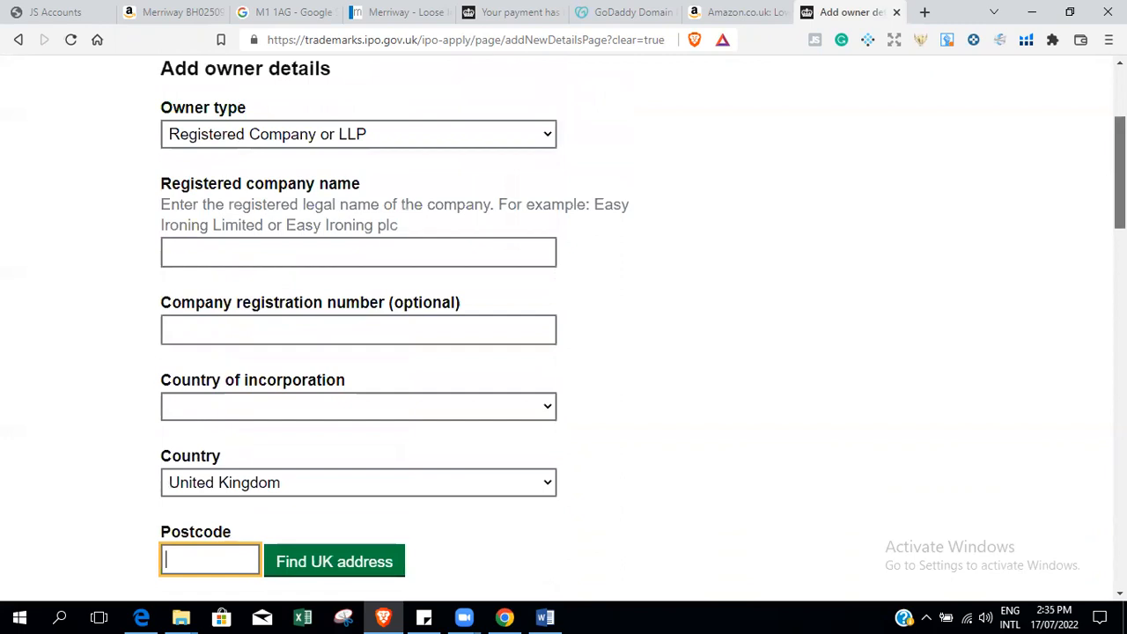
scroll(563, 334, up, 1)
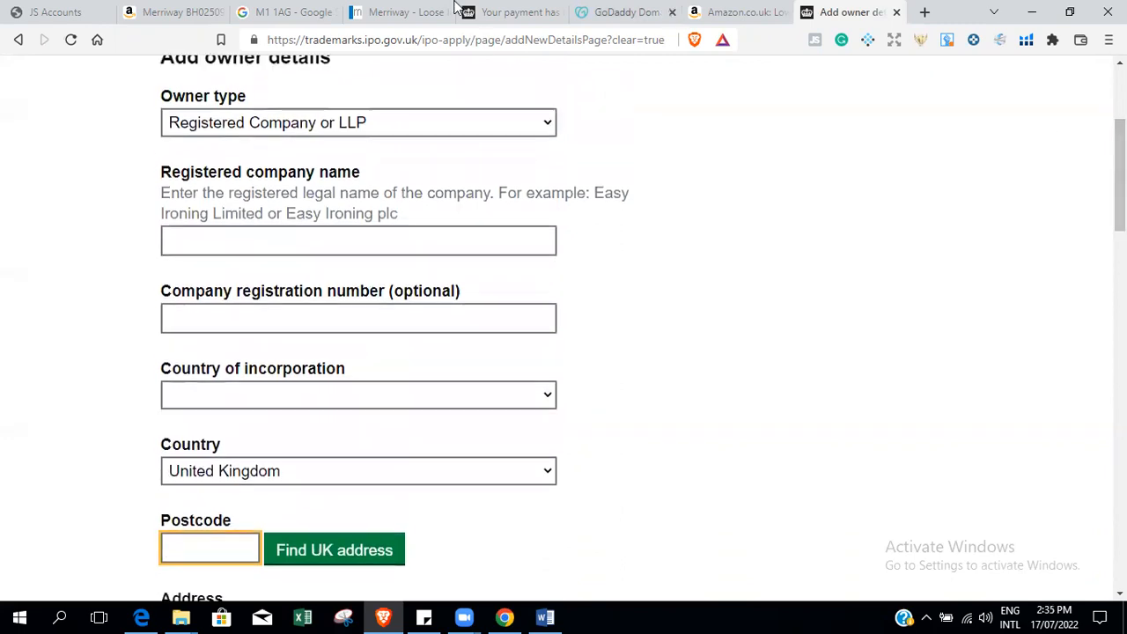
click(442, 127)
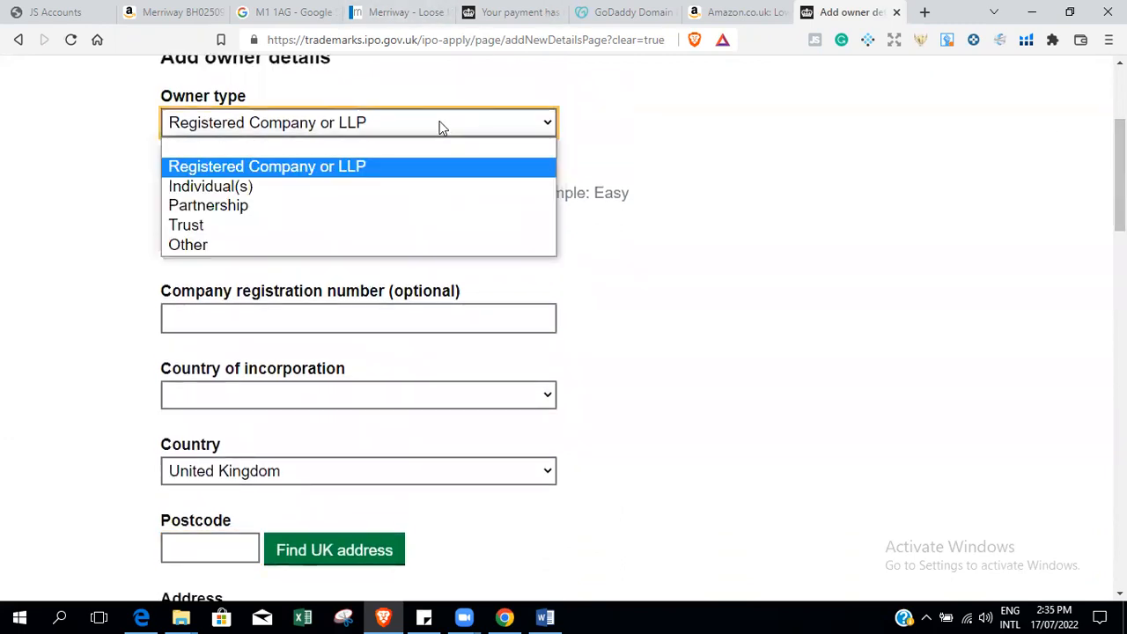
click(665, 141)
scroll(665, 142, up, 3)
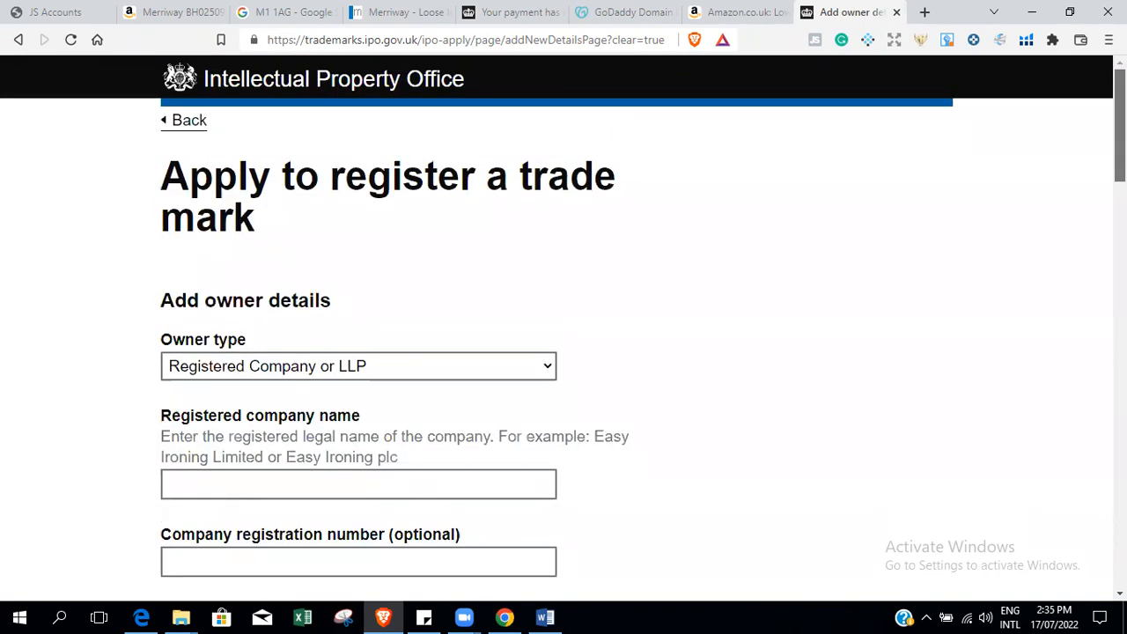
scroll(514, 199, down, 2)
click(475, 209)
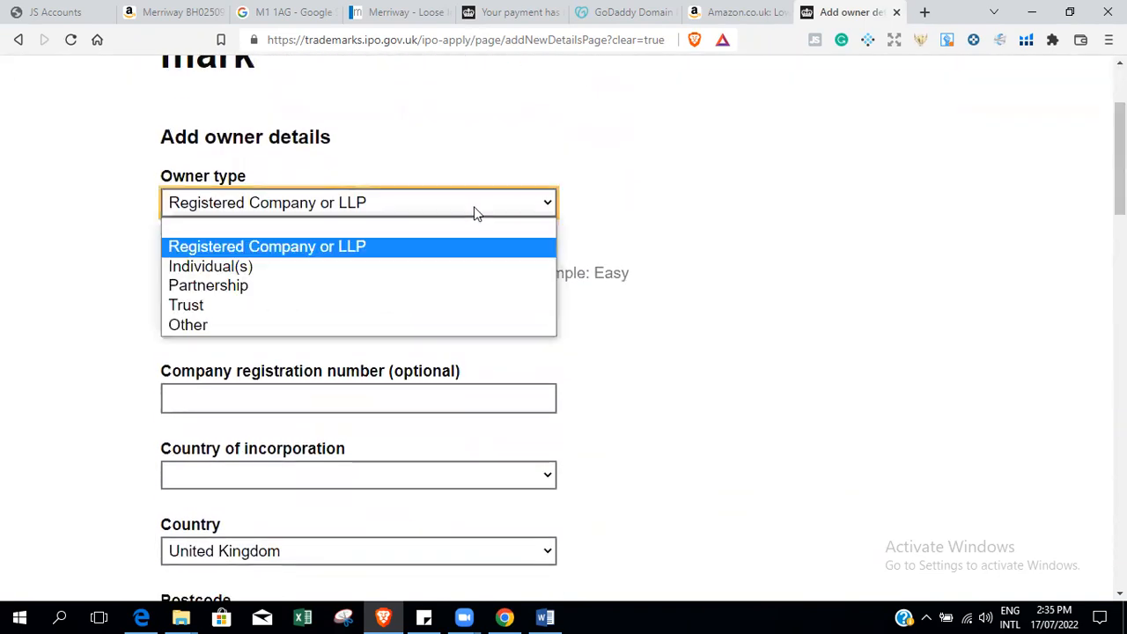
click(409, 265)
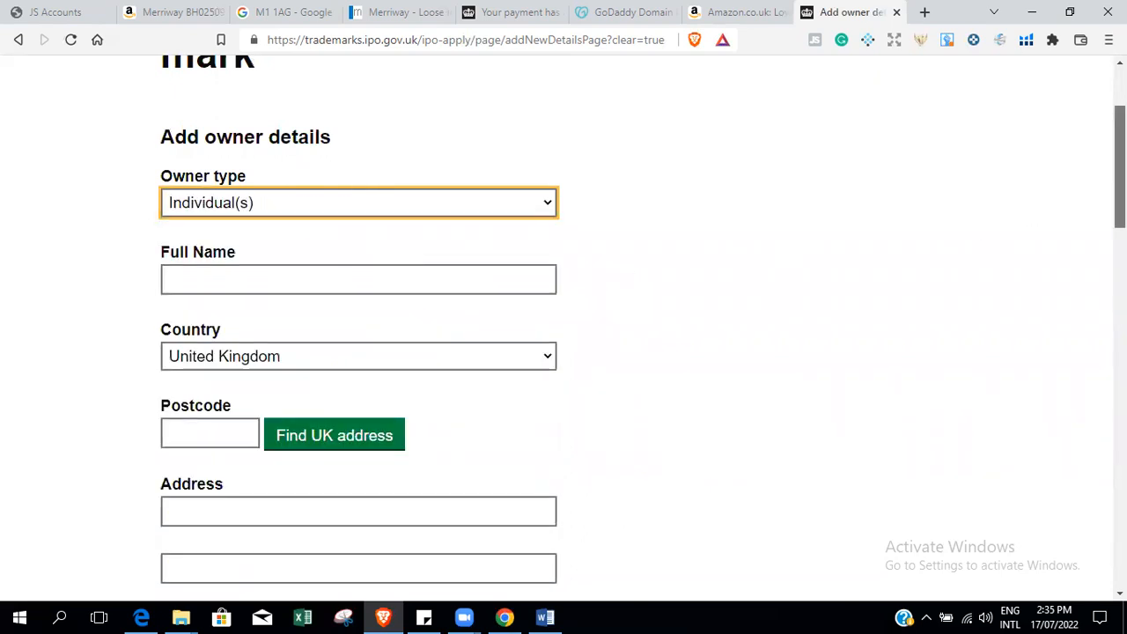
click(419, 277)
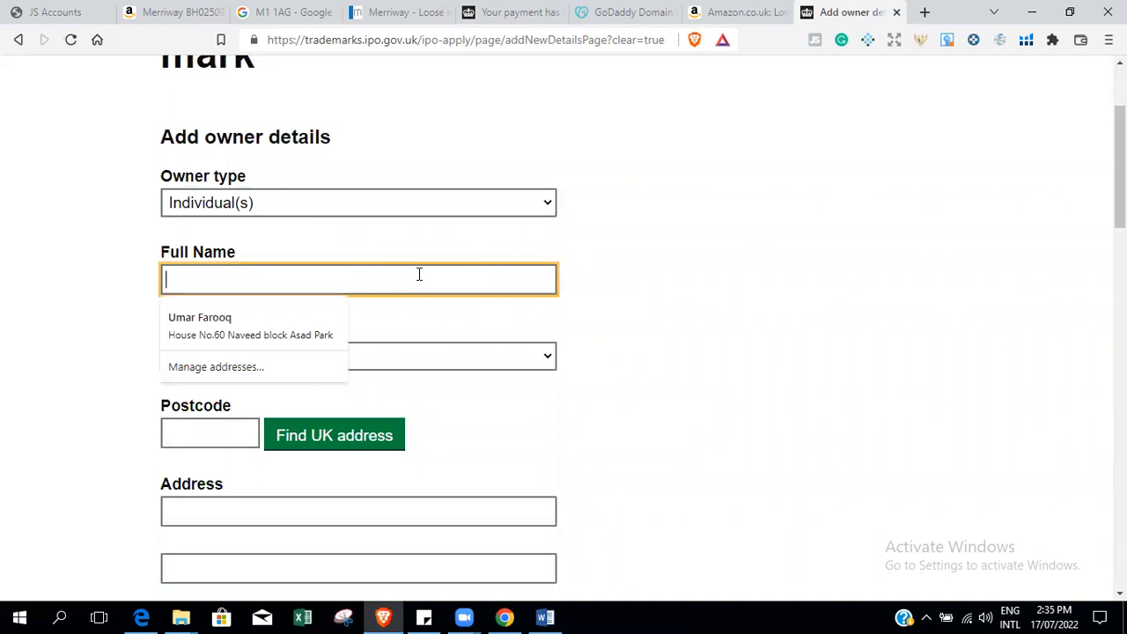
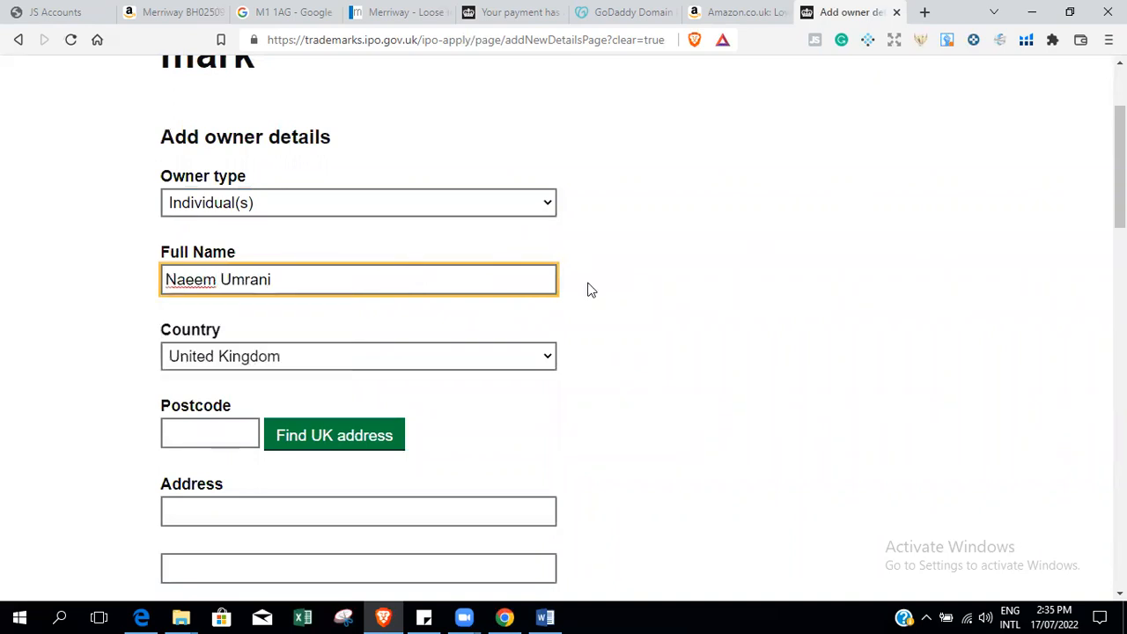
Enter the owner's postcode, find UK addresses, and select the first matching address
click(194, 426)
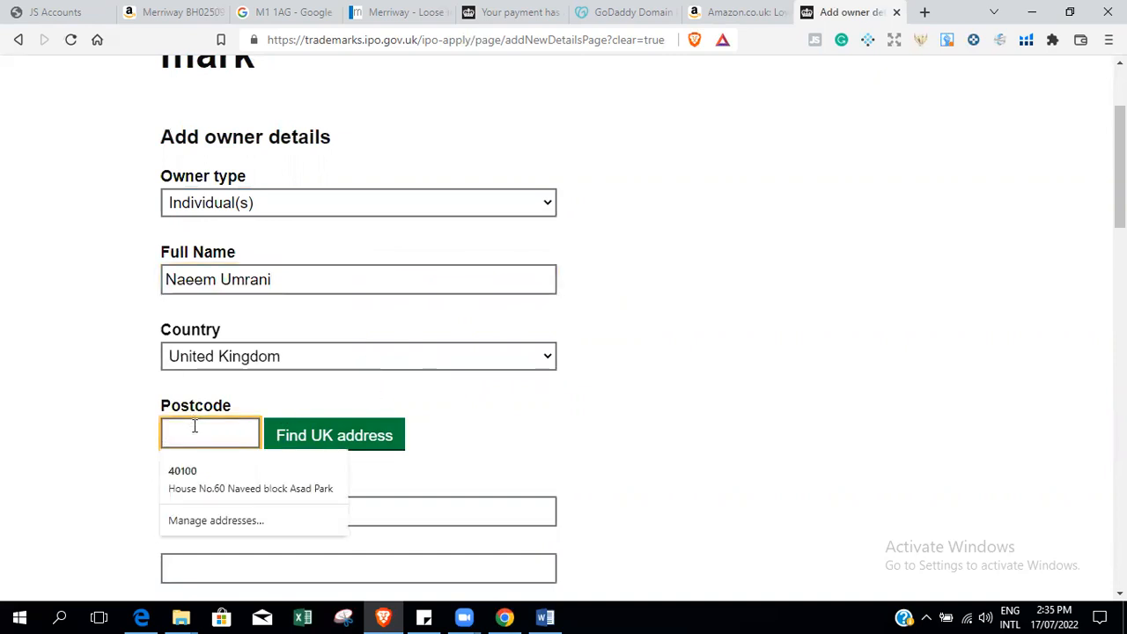
click(133, 413)
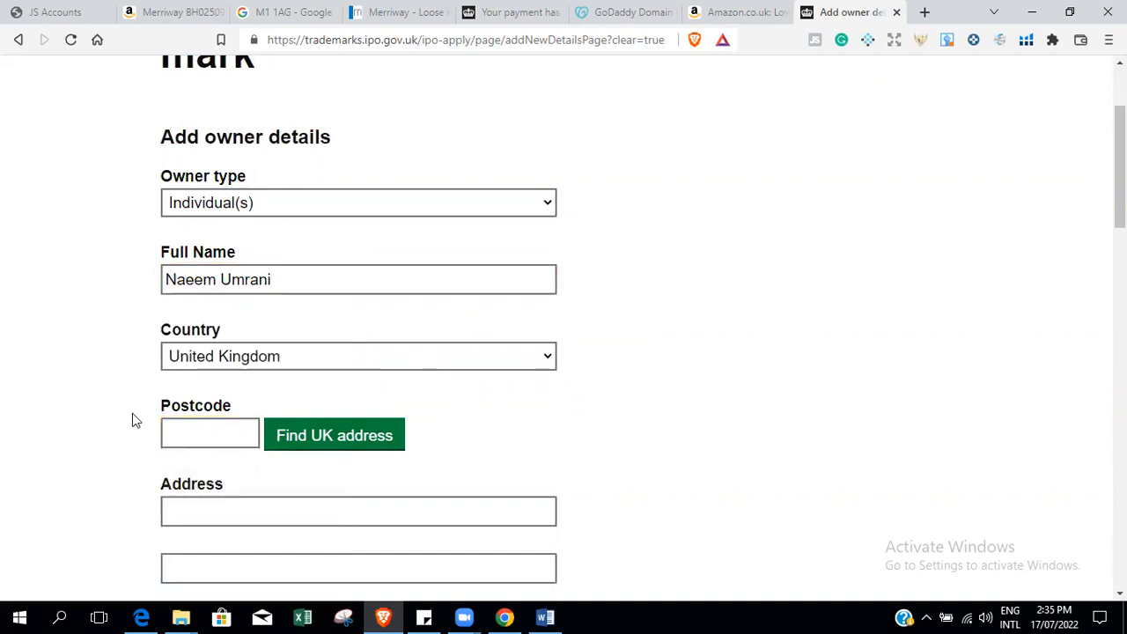
click(190, 431)
text(u)
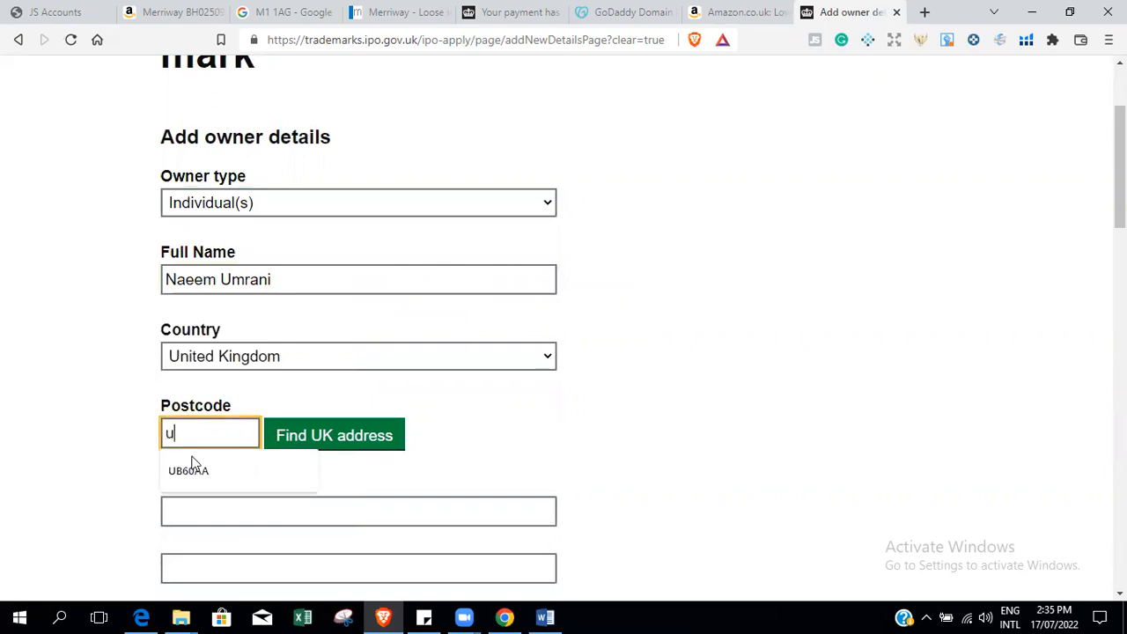
click(188, 470)
click(322, 435)
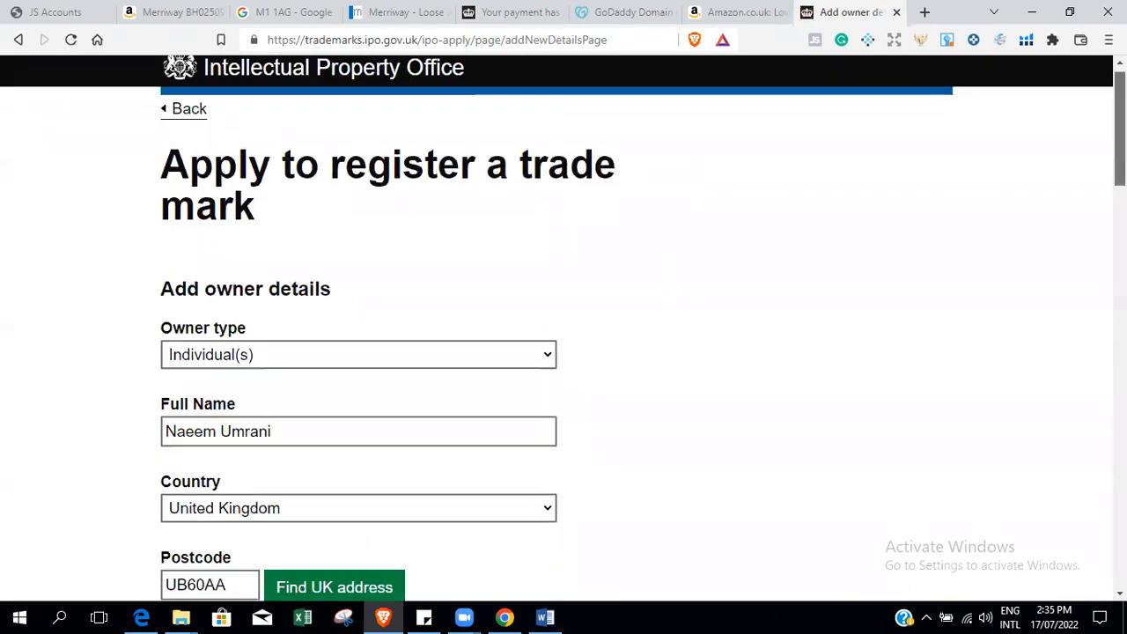
mouse_move(545, 229)
mouse_down()
mouse_move(553, 290)
mouse_move(549, 226)
mouse_up()
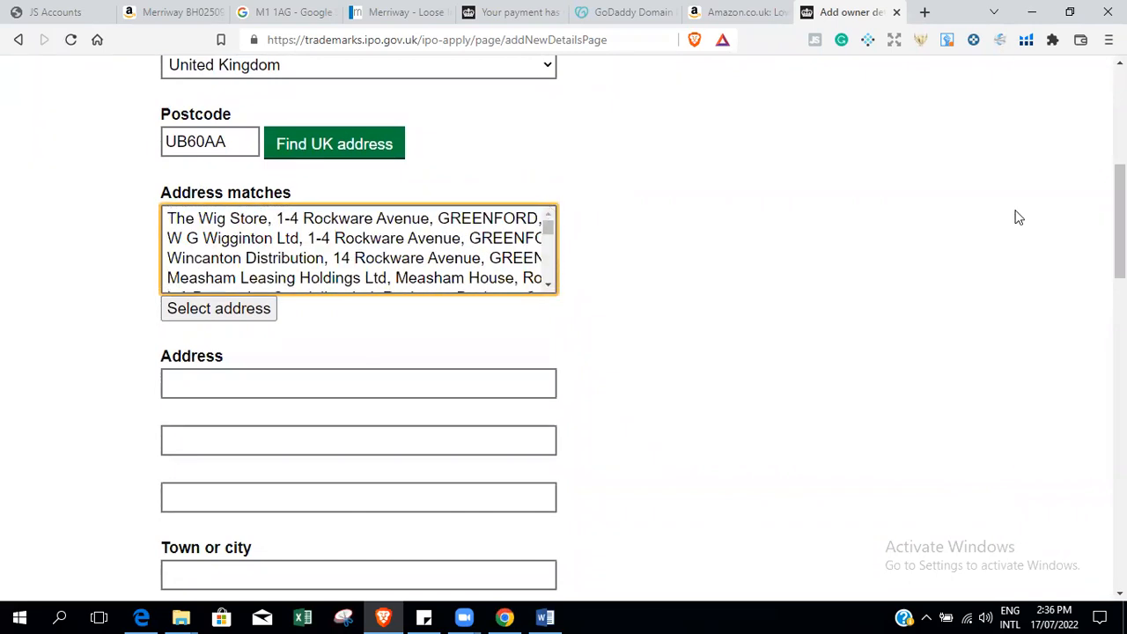
scroll(1119, 220, up, 1)
scroll(470, 339, up, 3)
scroll(470, 340, down, 1)
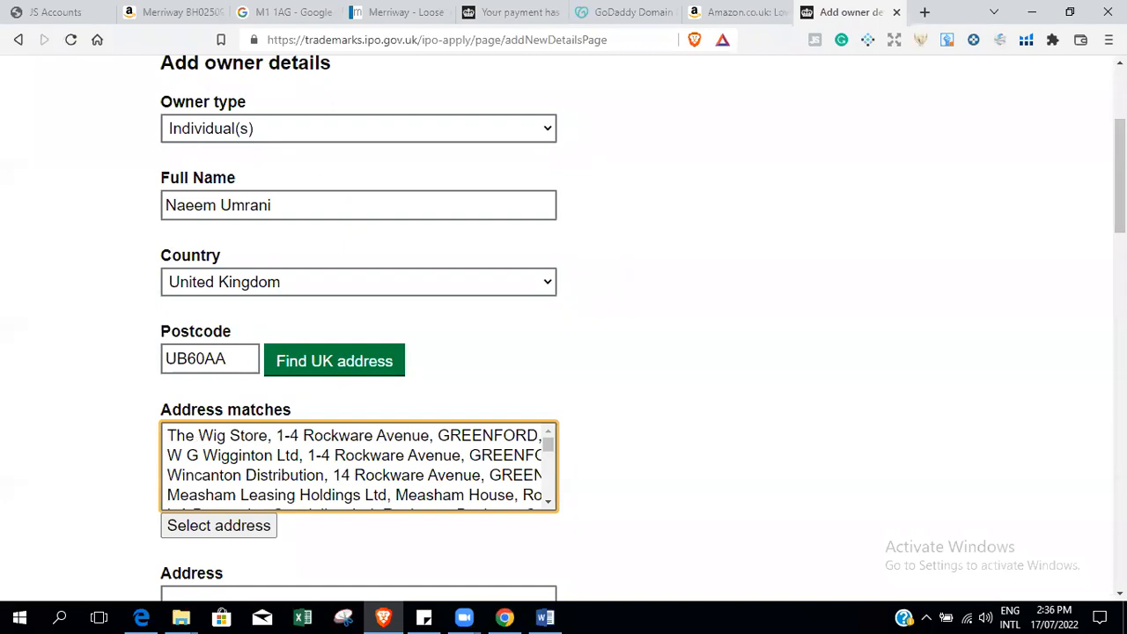
scroll(317, 368, down, 2)
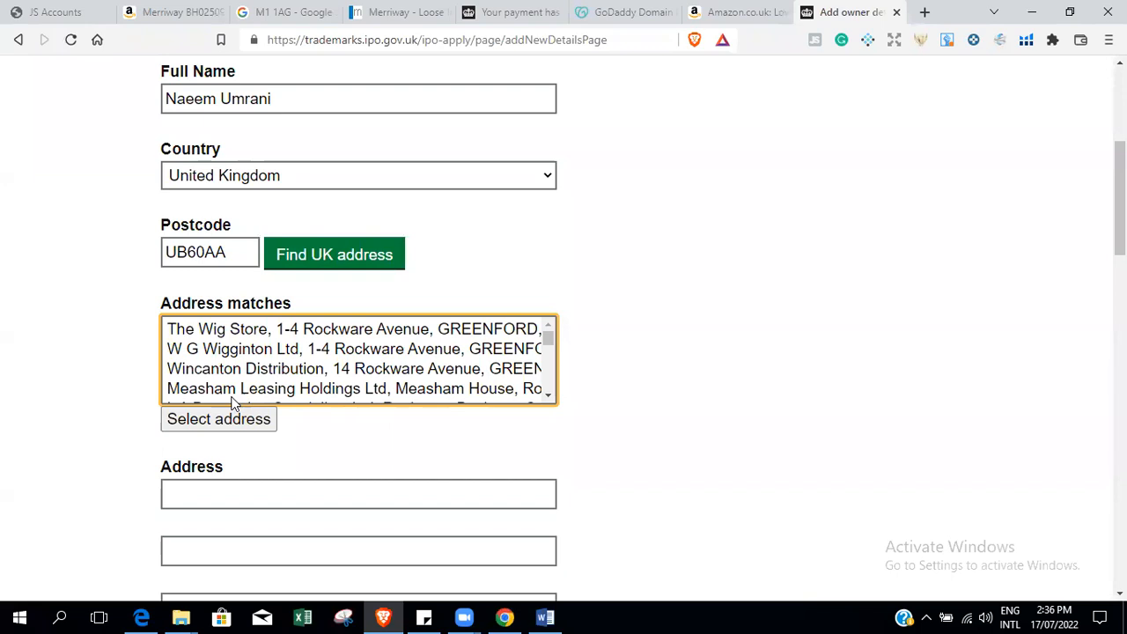
click(199, 331)
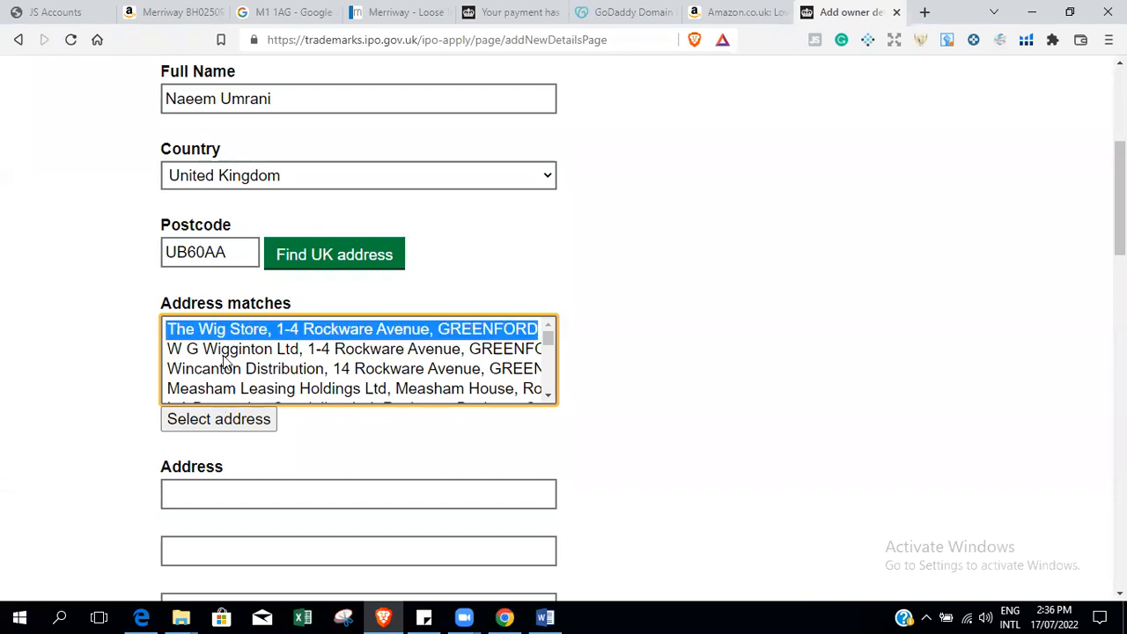
click(219, 426)
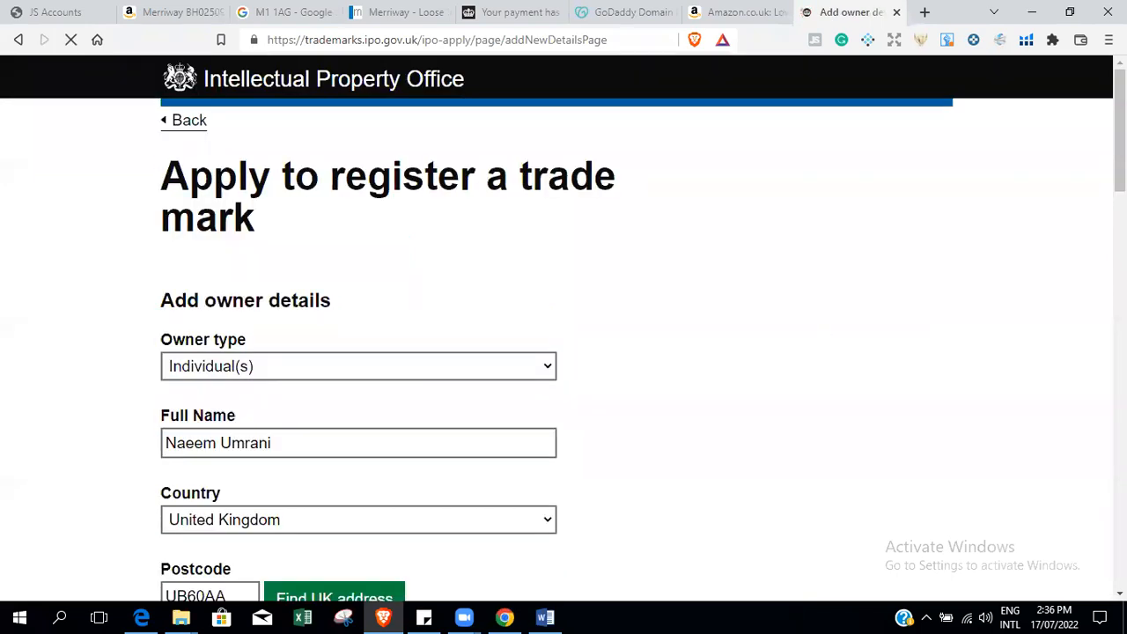
Move to the owner's email address field and dismiss its autofill suggestions
scroll(969, 343, down, 3)
scroll(563, 335, down, 4)
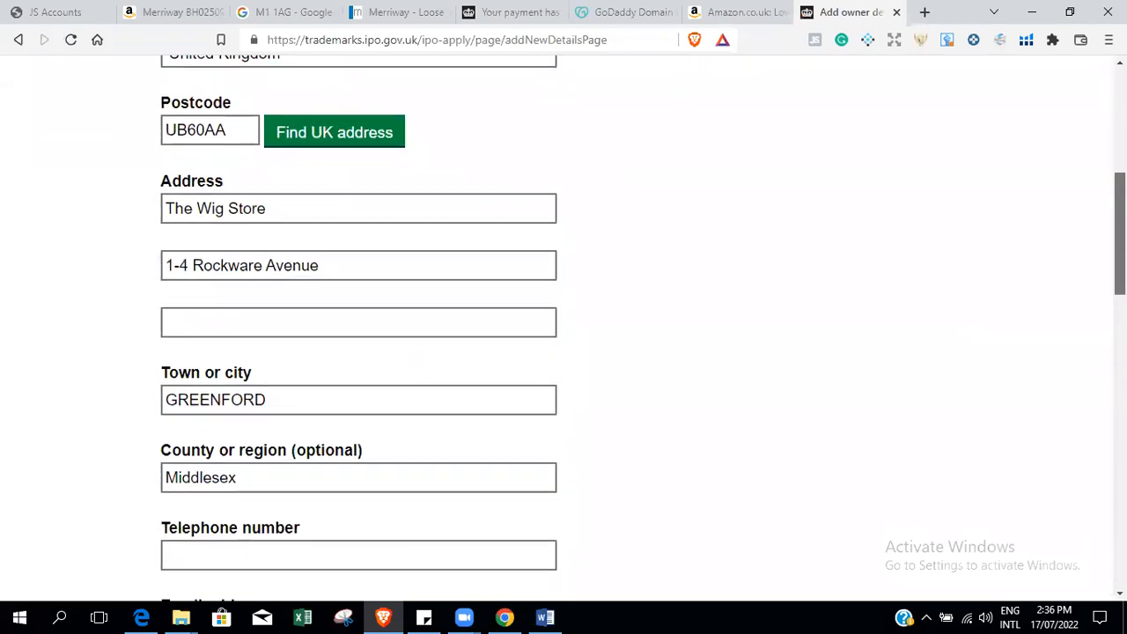
scroll(563, 334, down, 2)
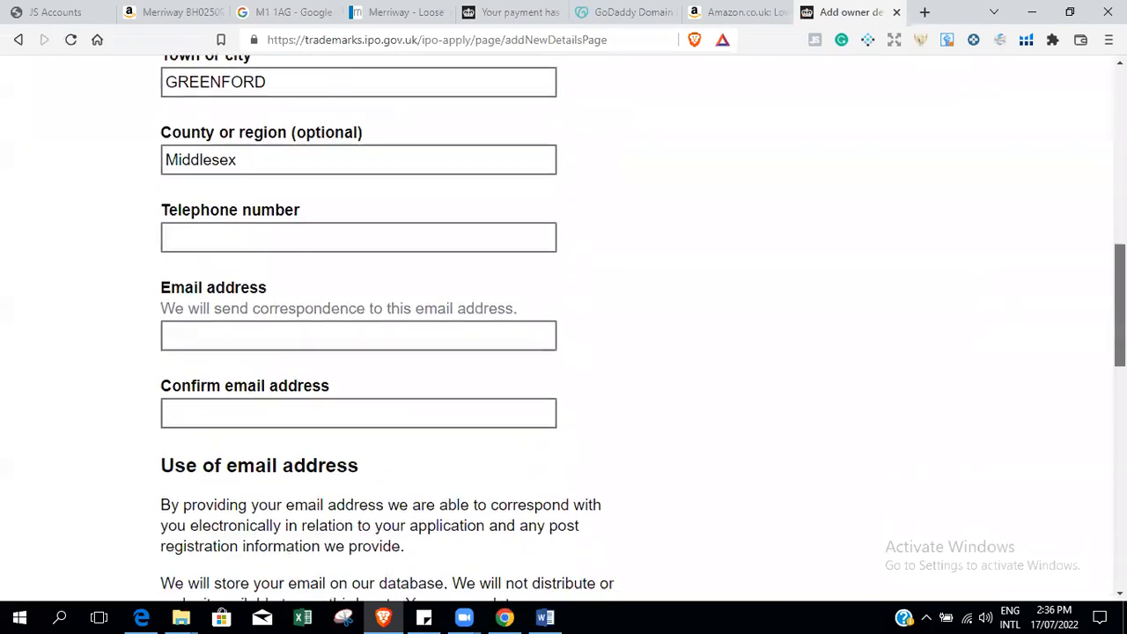
scroll(563, 334, up, 1)
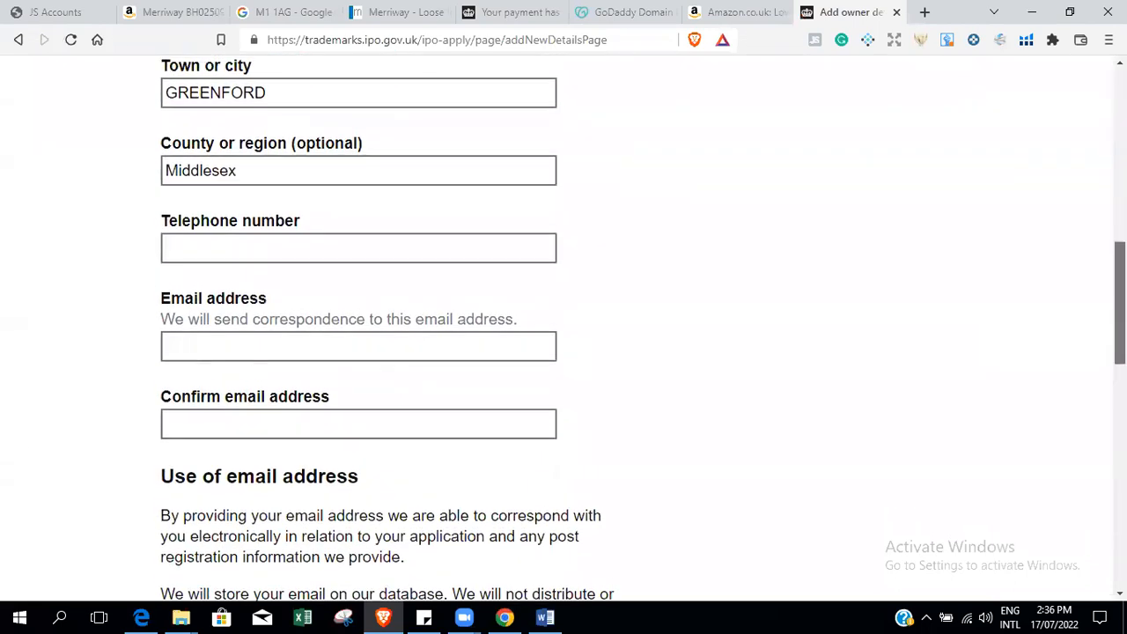
scroll(563, 335, down, 1)
scroll(563, 334, up, 2)
scroll(563, 335, down, 1)
scroll(563, 334, down, 1)
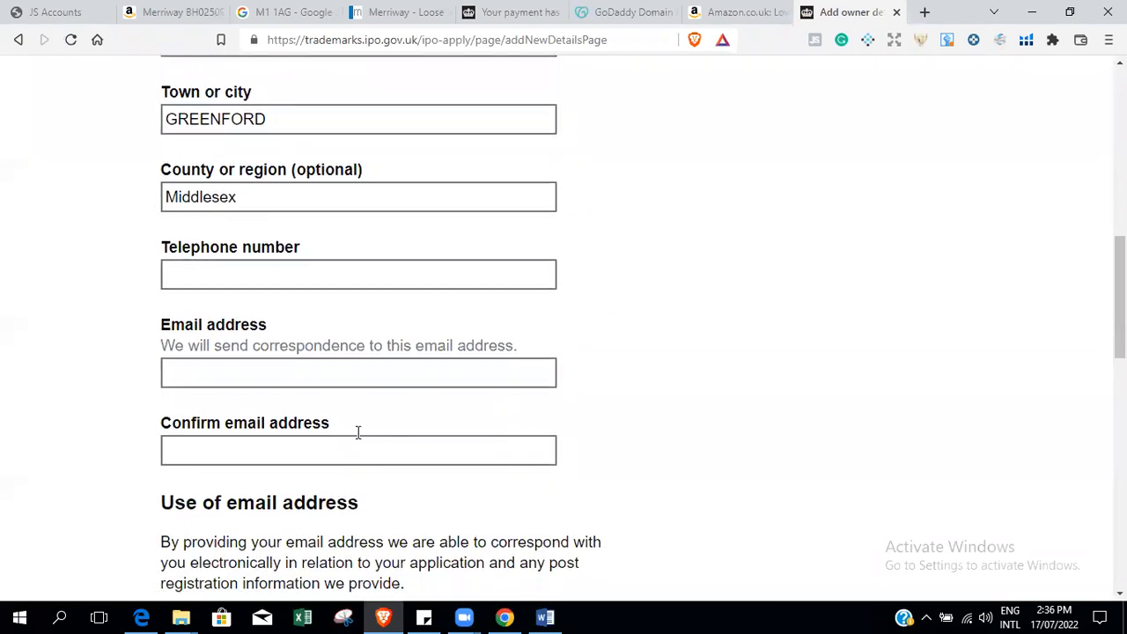
click(346, 381)
click(79, 381)
click(442, 616)
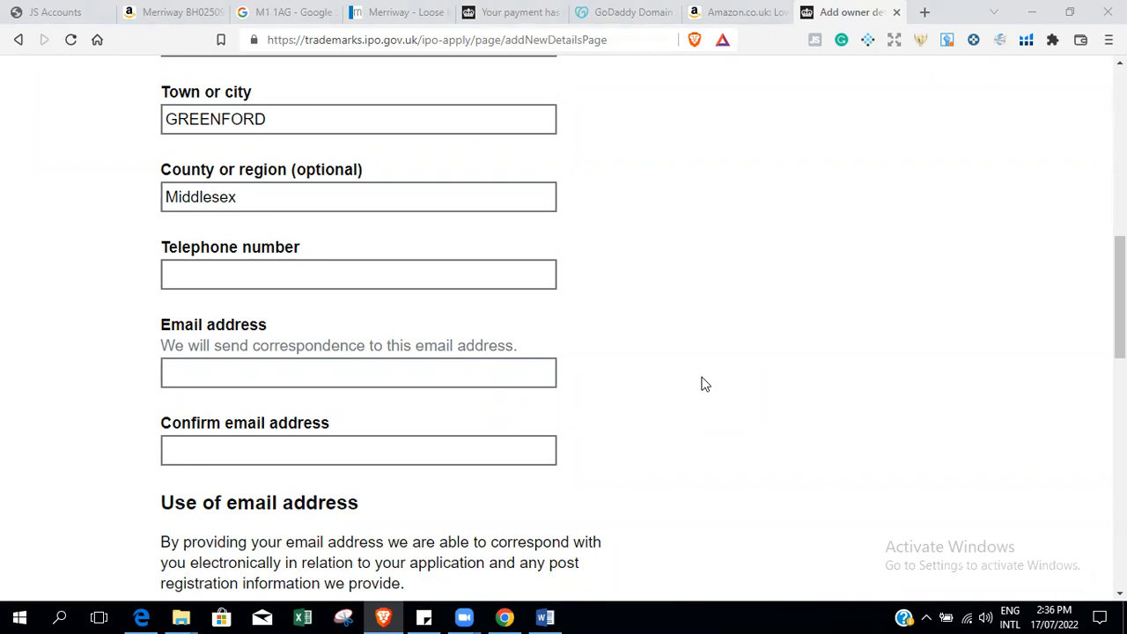
Paste the owner's email address into both the email and confirm email fields
click(237, 373)
key(ctrl+v)
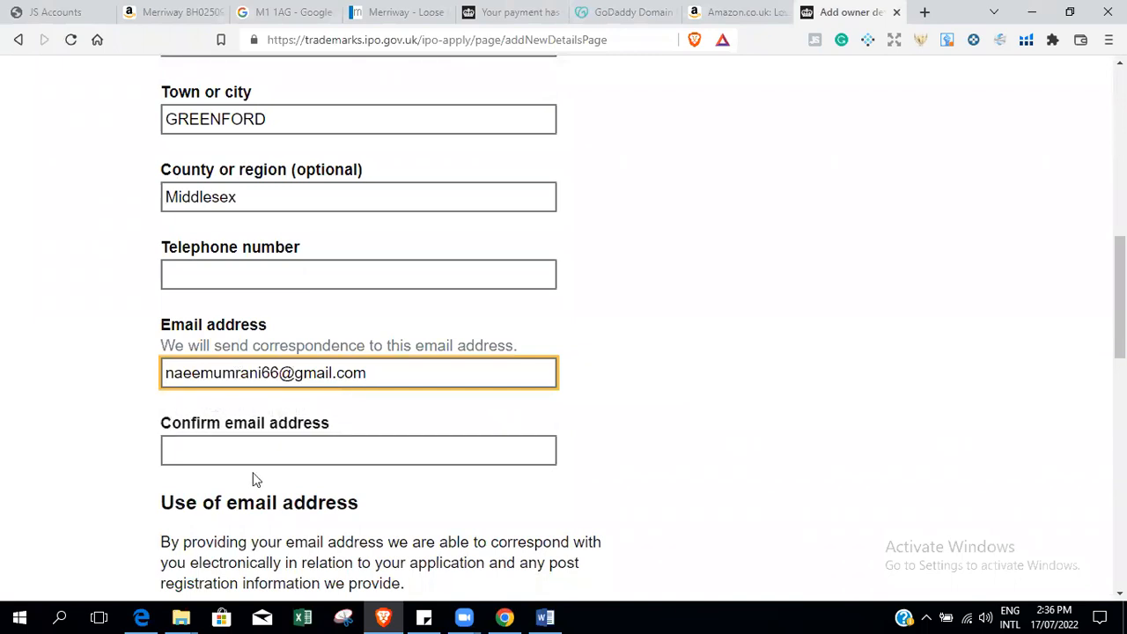
click(263, 451)
key(ctrl+v)
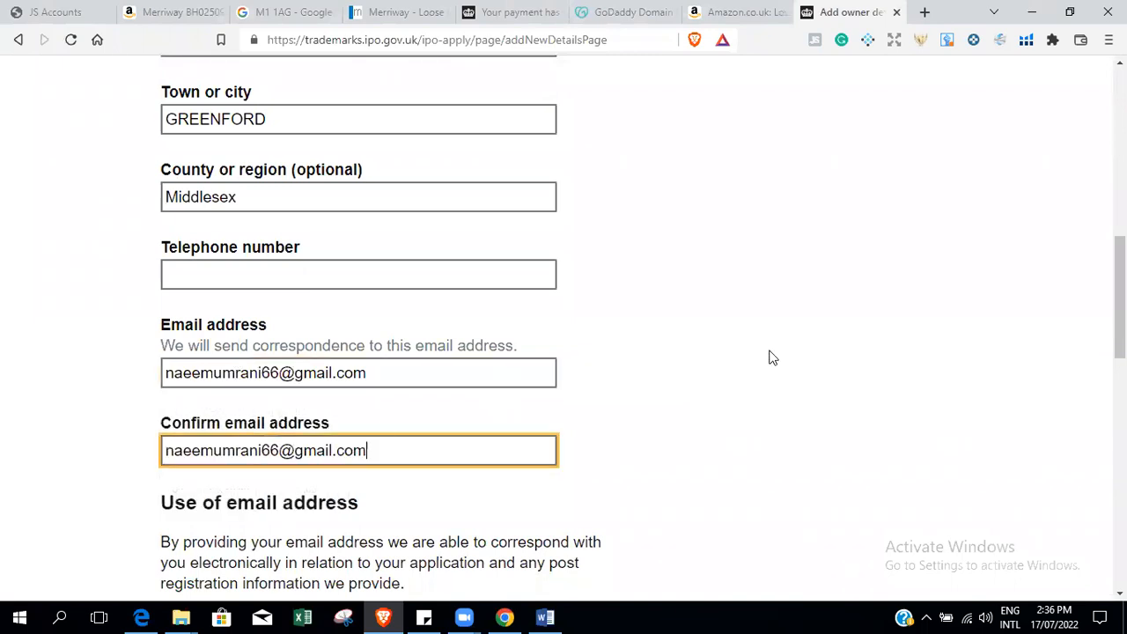
Tick the email contact, publication and property-holding confirmations, then submit the owner details
scroll(968, 405, down, 3)
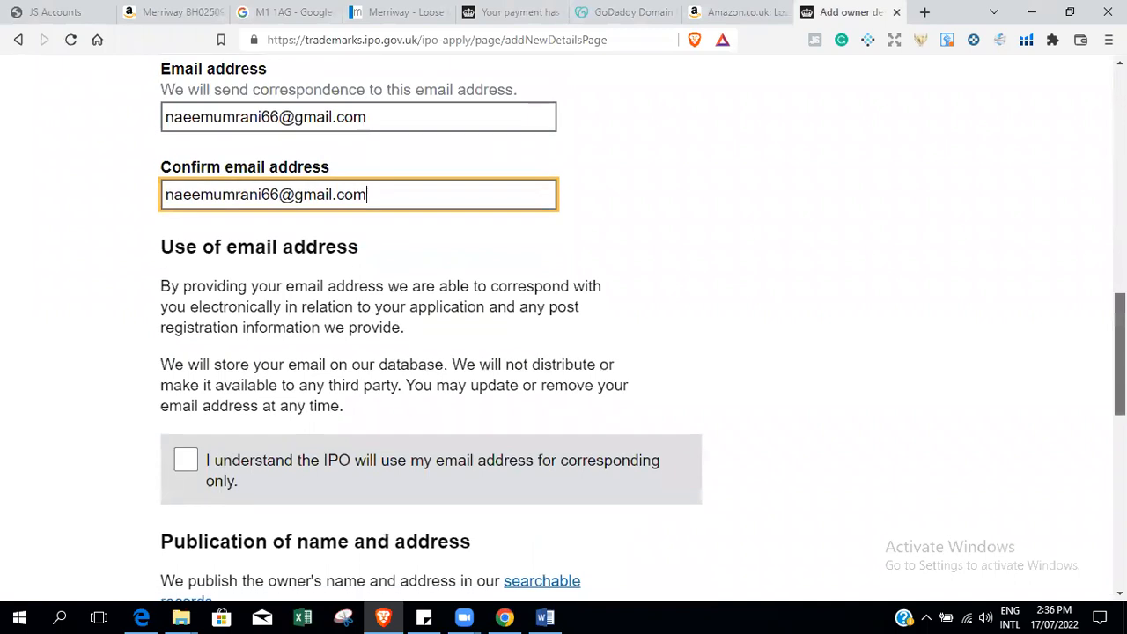
scroll(563, 326, up, 6)
scroll(564, 325, up, 5)
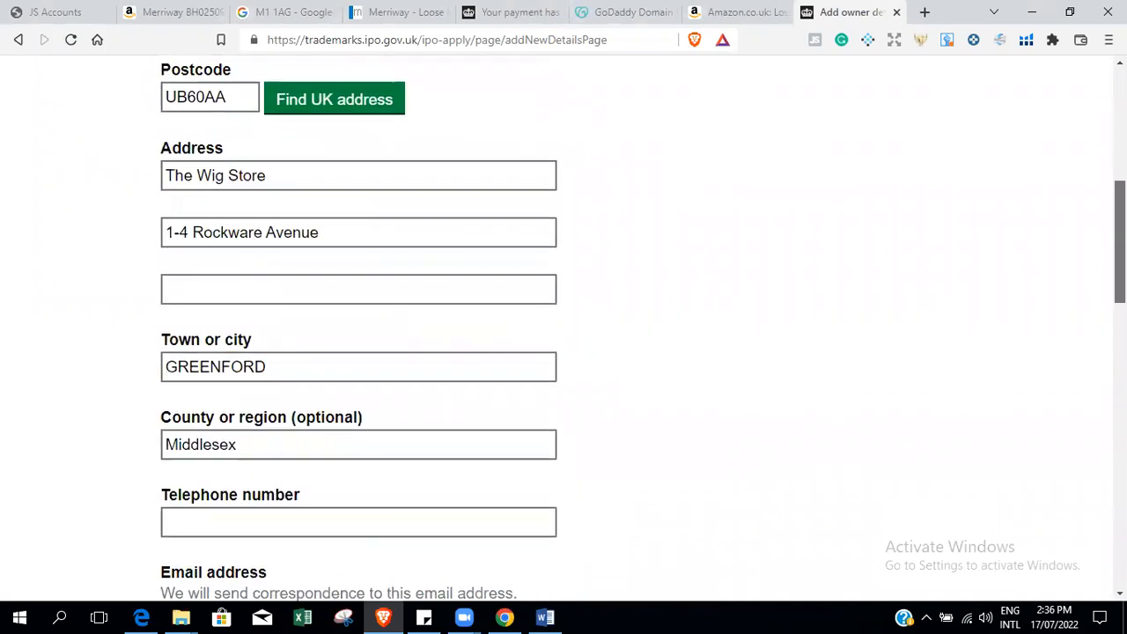
scroll(564, 326, down, 11)
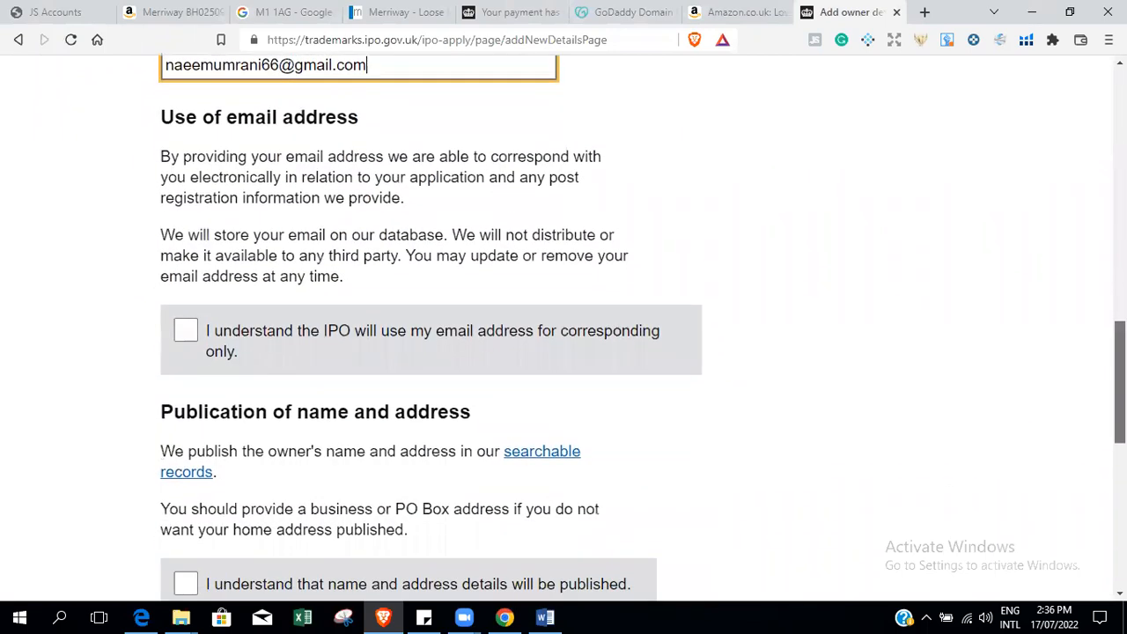
click(187, 331)
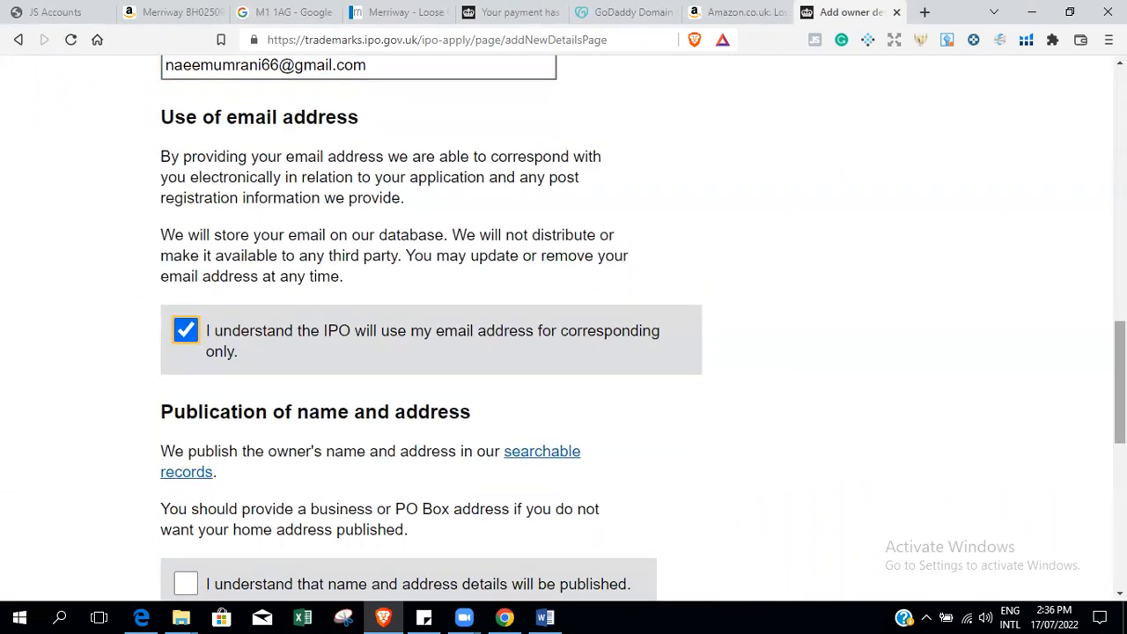
scroll(164, 302, down, 3)
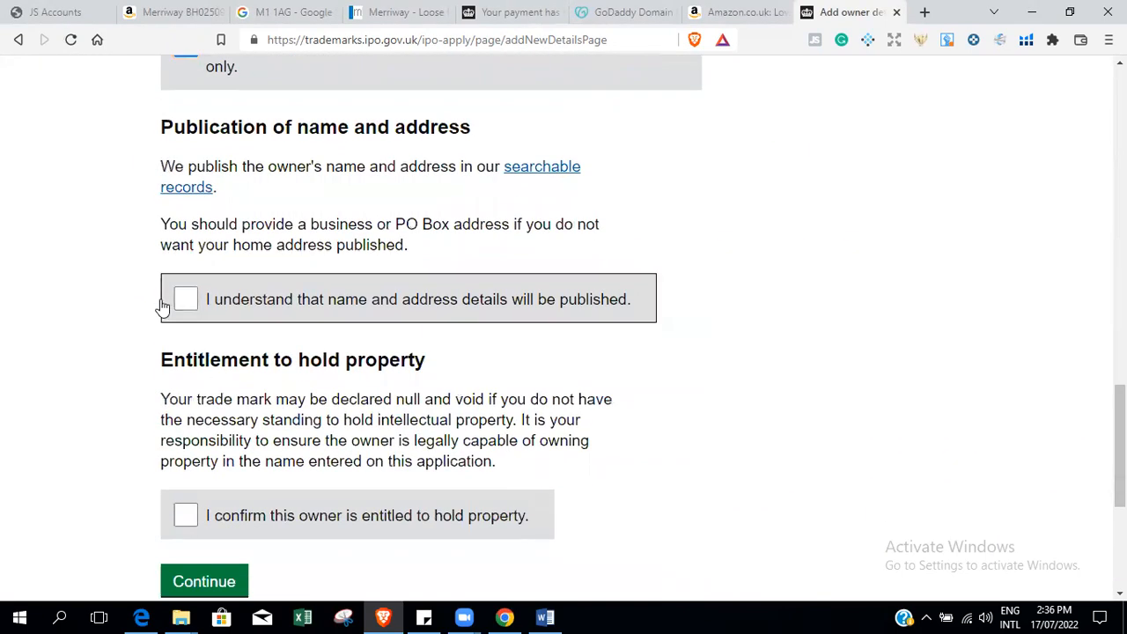
click(183, 300)
click(199, 522)
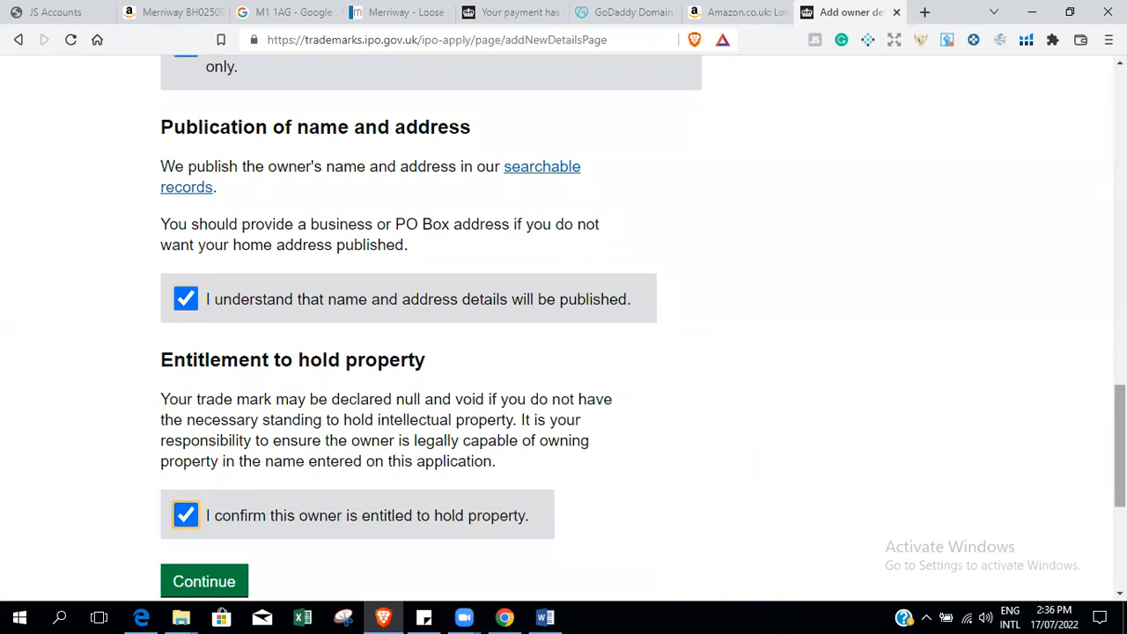
scroll(196, 427, down, 2)
click(206, 405)
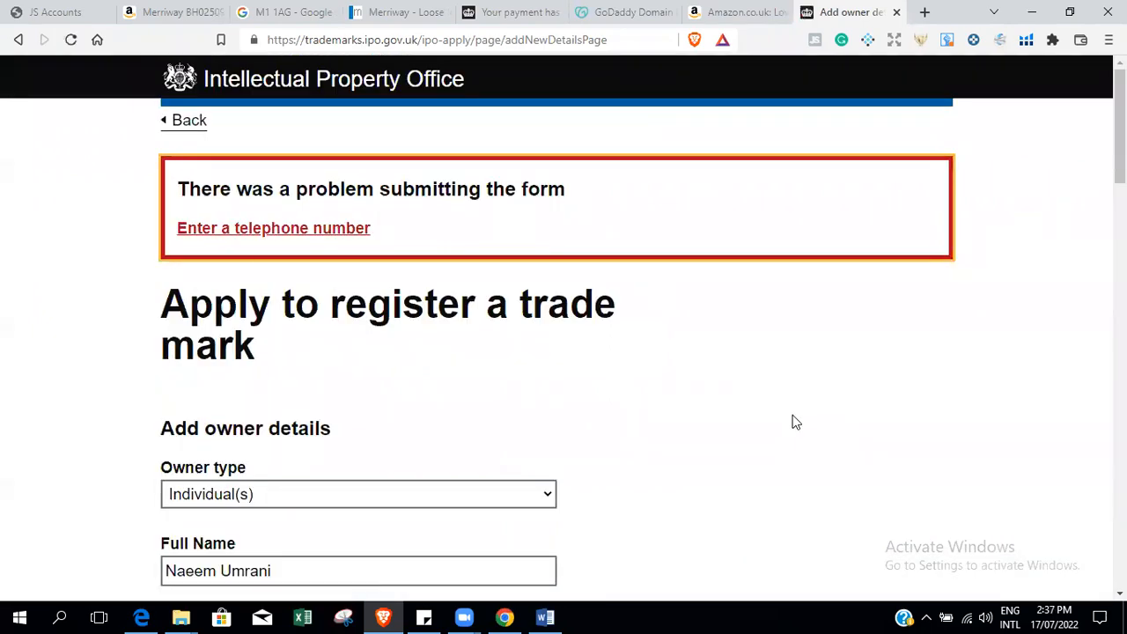
Follow the telephone number error to the still-empty Telephone number field
click(249, 229)
scroll(1119, 282, up, 1)
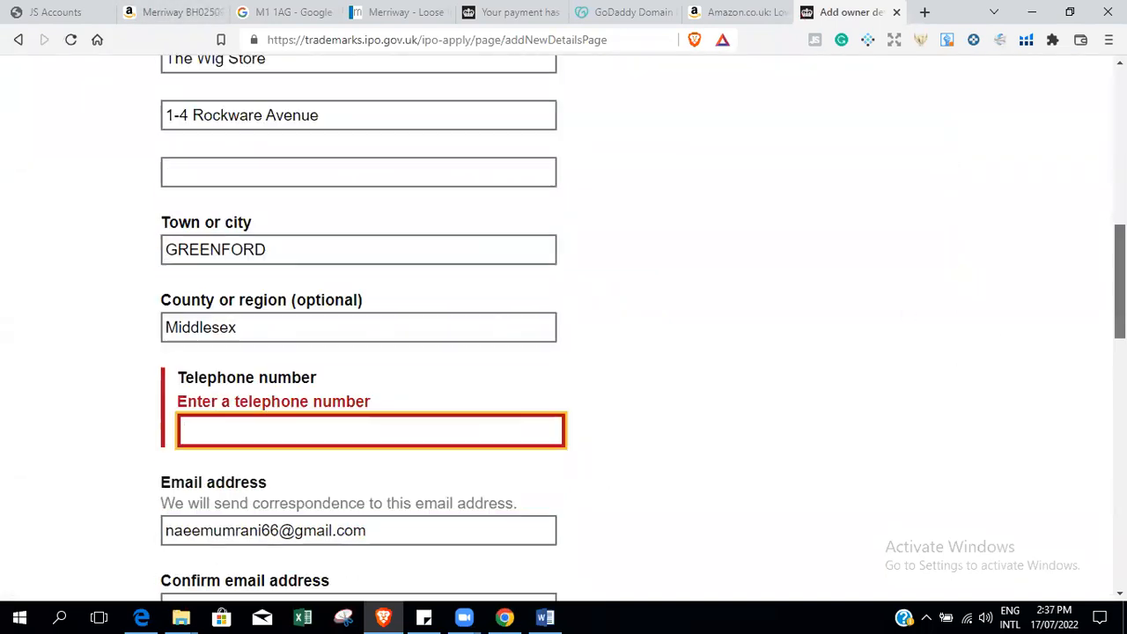
scroll(379, 316, down, 2)
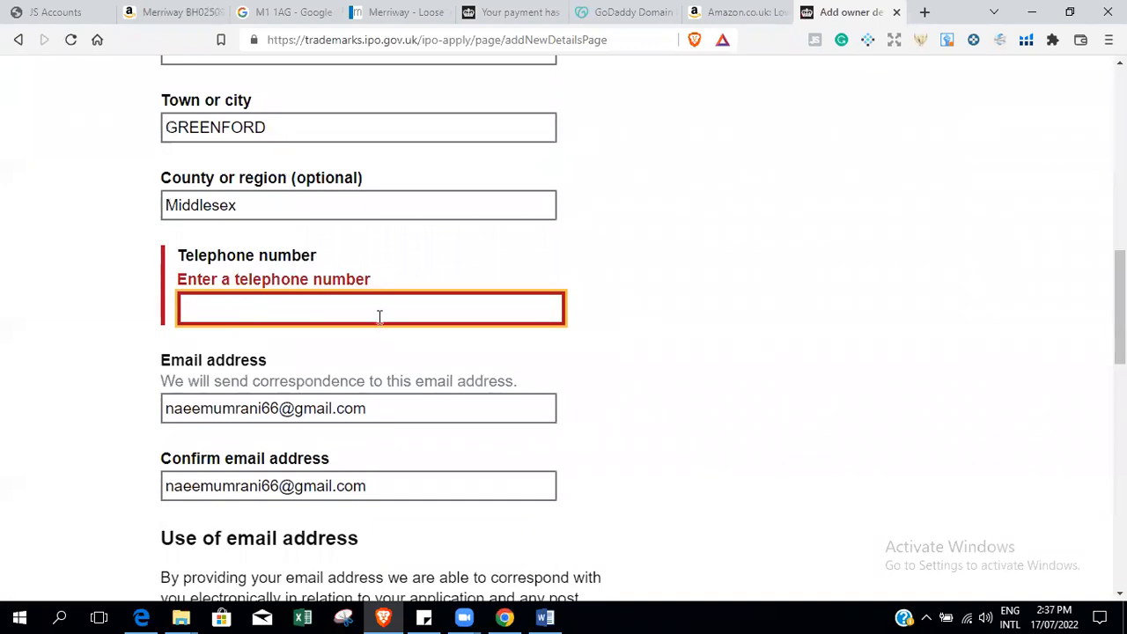
click(379, 316)
click(106, 317)
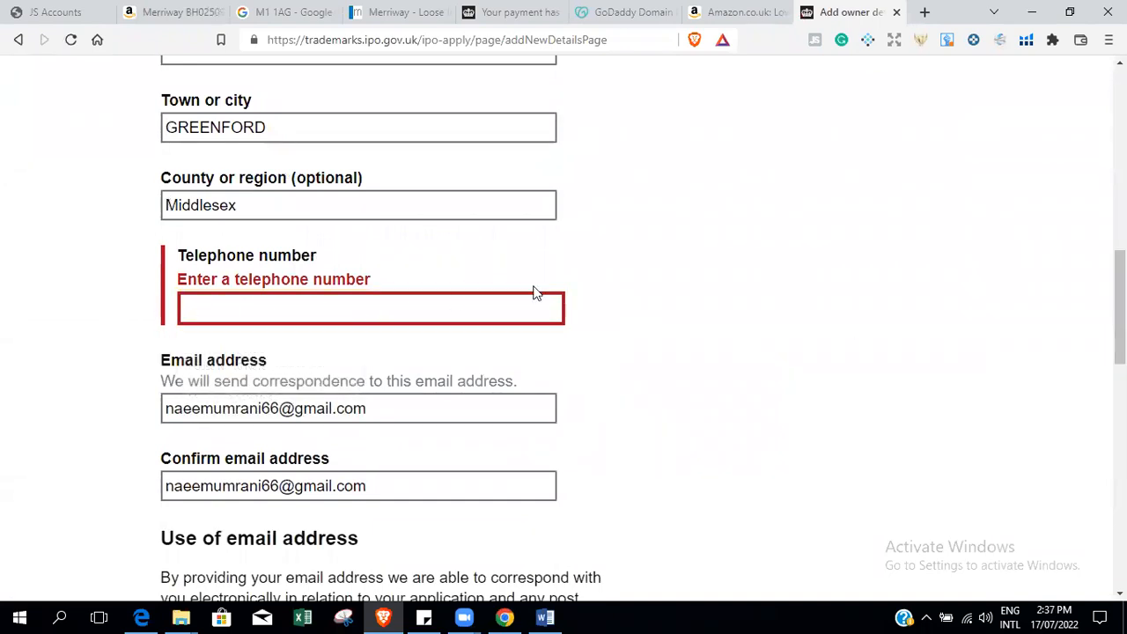
Search Google for 'uk telephone numbers' in a new browser tab
click(924, 11)
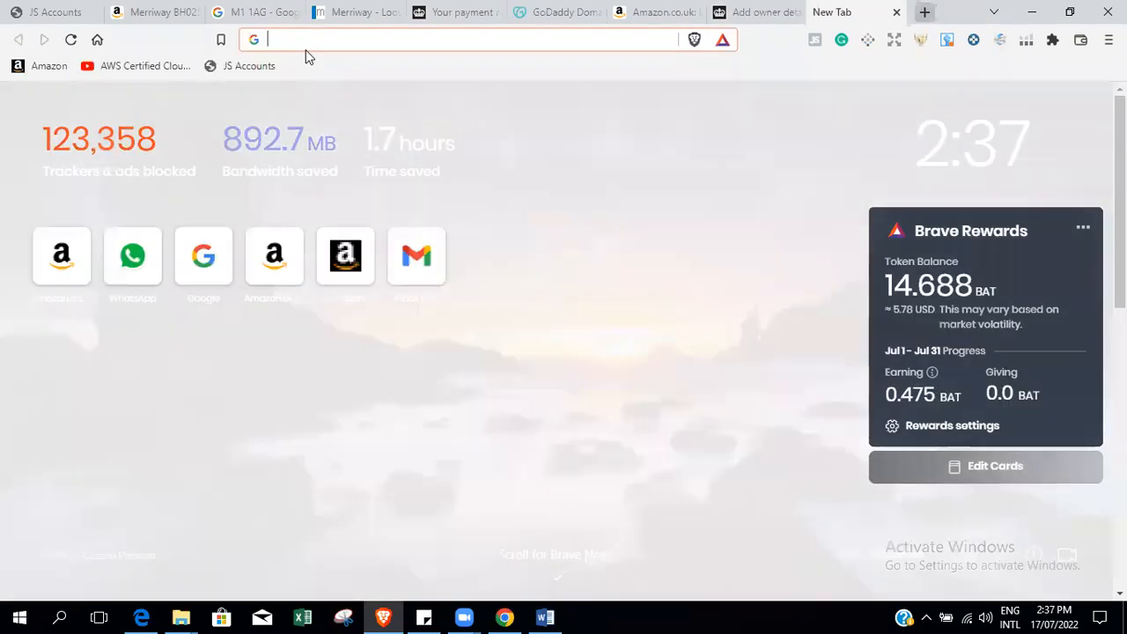
text(UK tele)
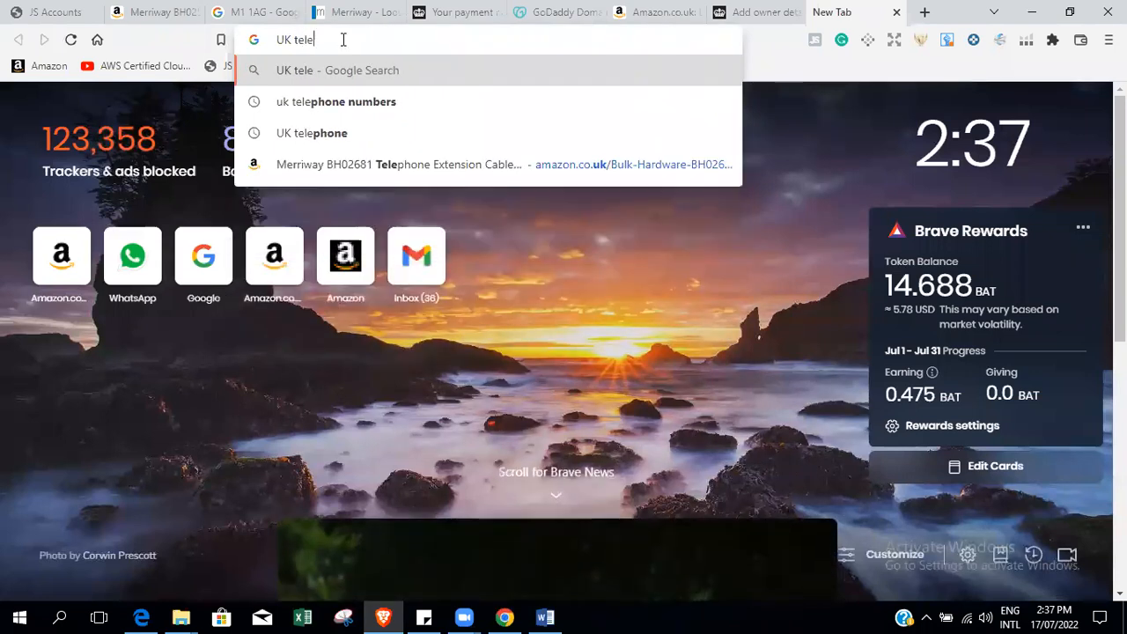
click(383, 98)
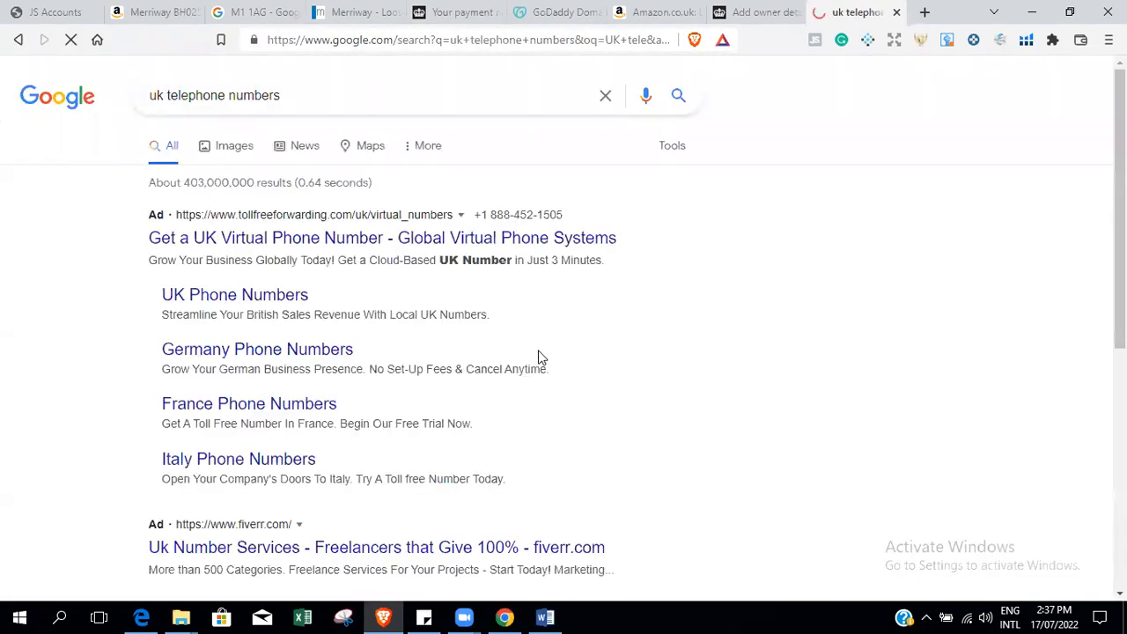
Browse the image and web results for UK phone number examples, then return to the owner form
click(221, 154)
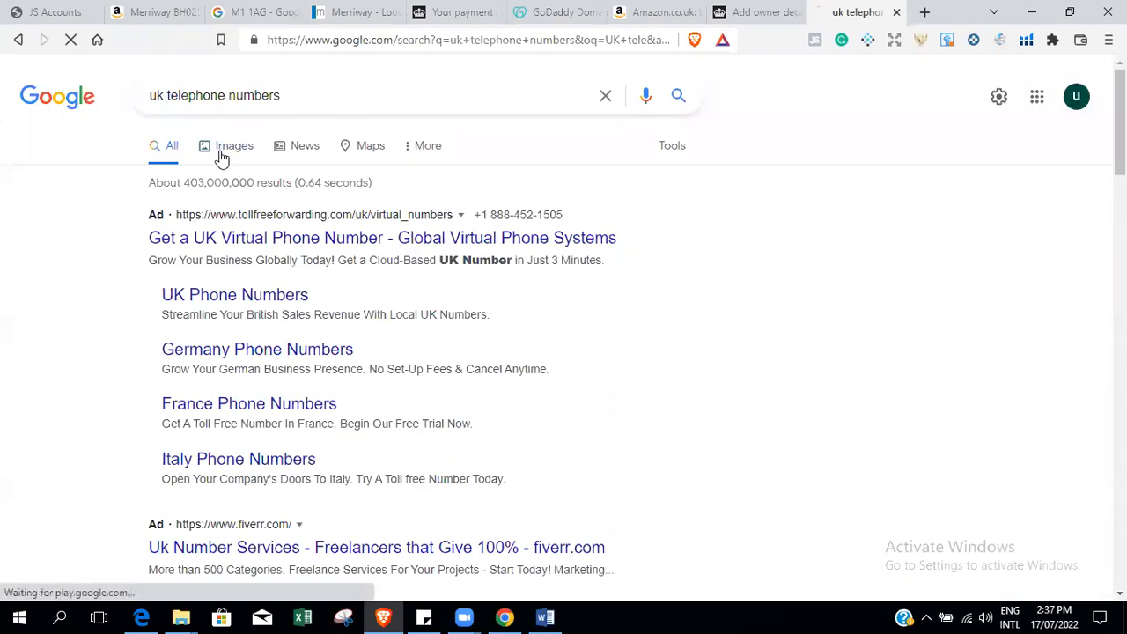
scroll(665, 206, down, 3)
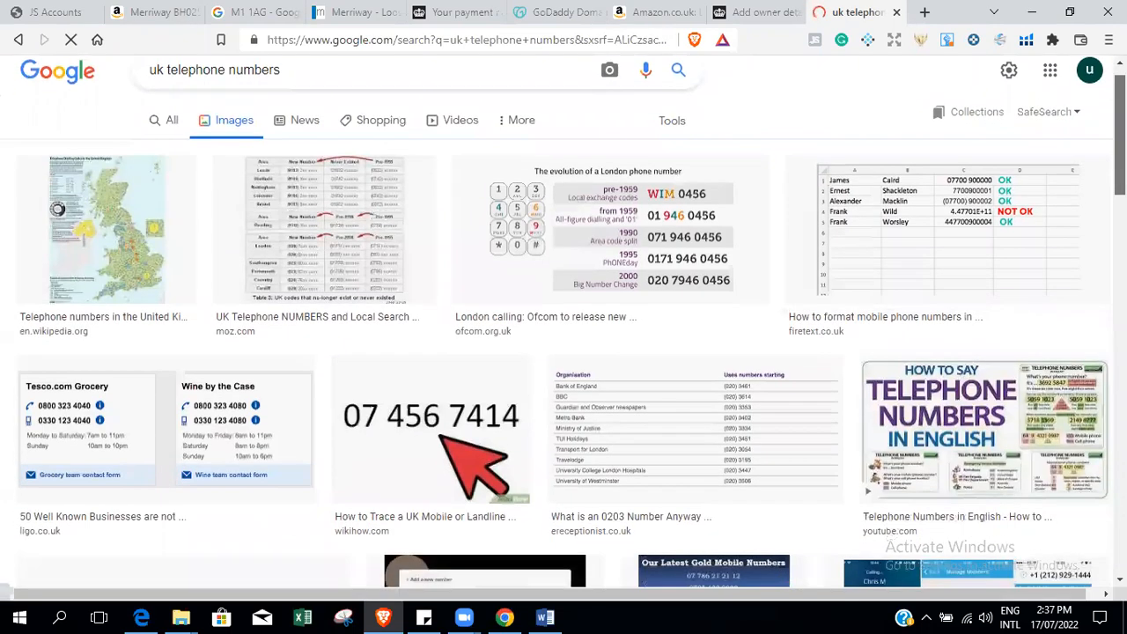
scroll(392, 220, up, 3)
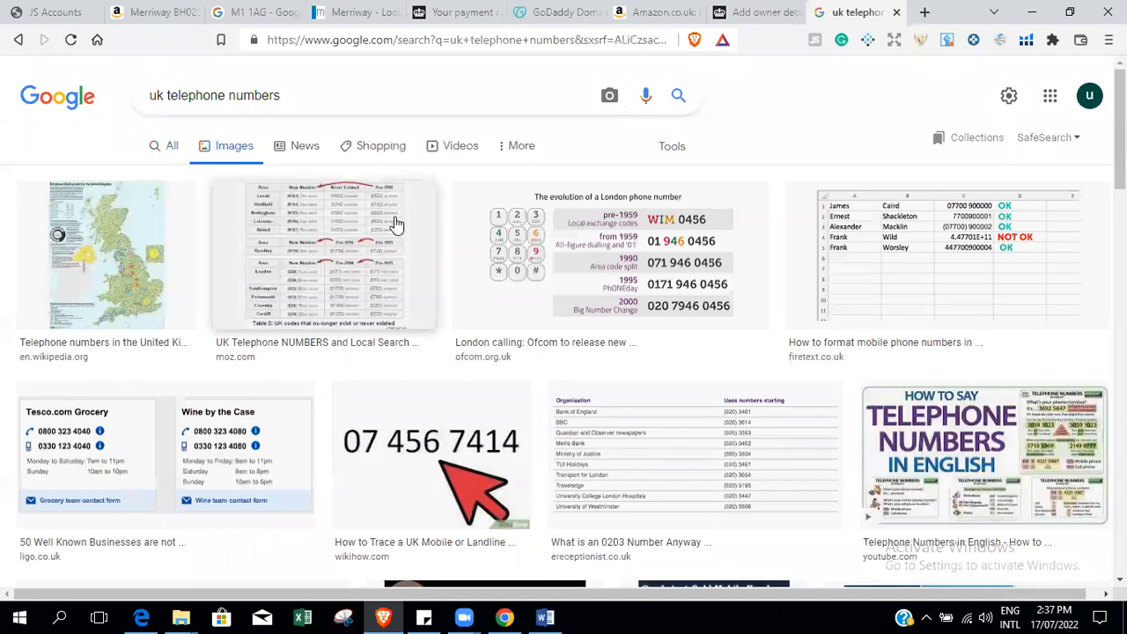
scroll(965, 188, down, 3)
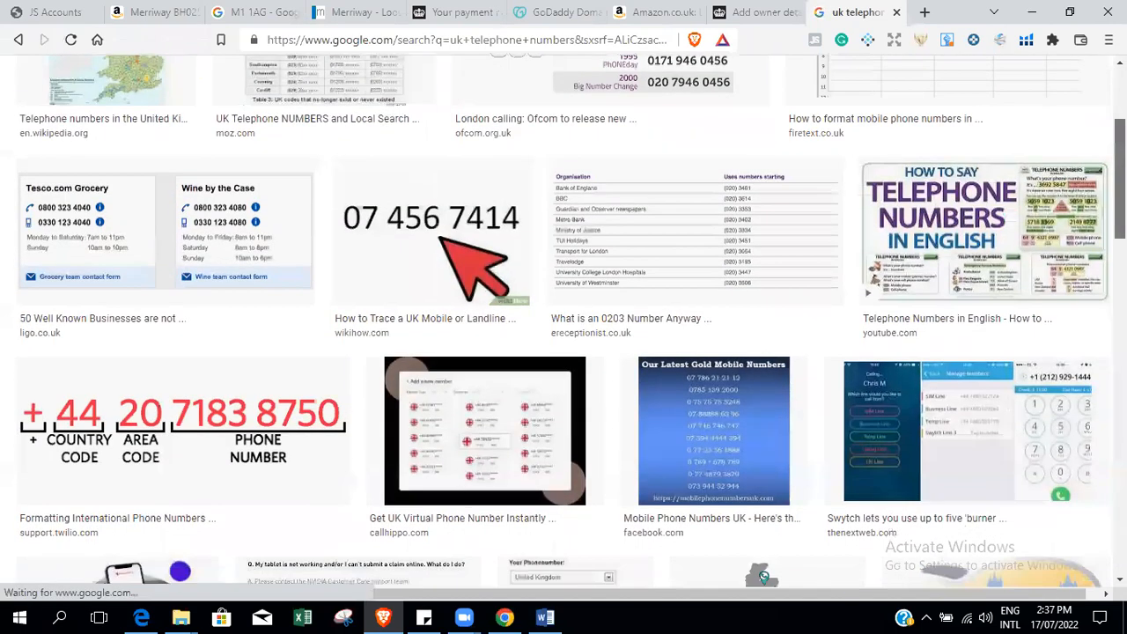
scroll(296, 431, up, 3)
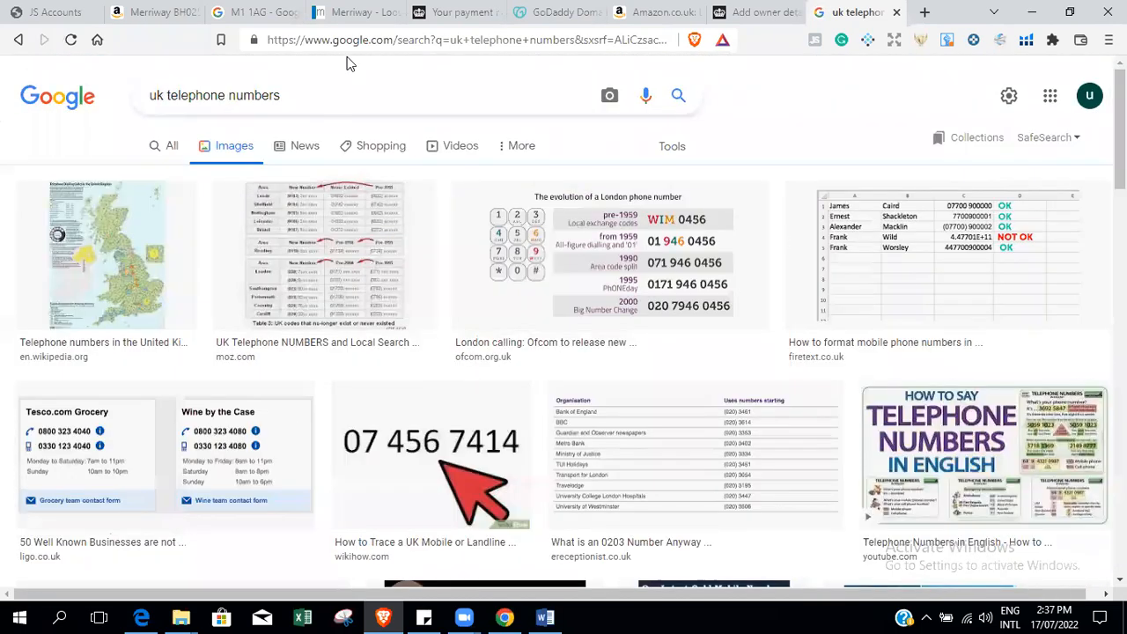
click(317, 100)
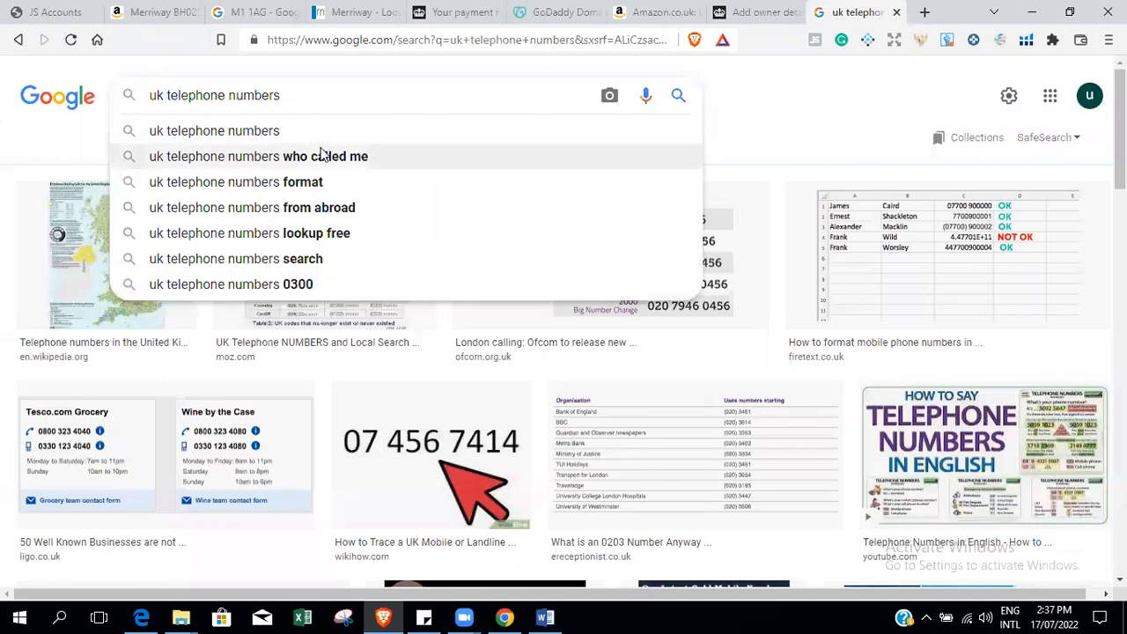
click(322, 134)
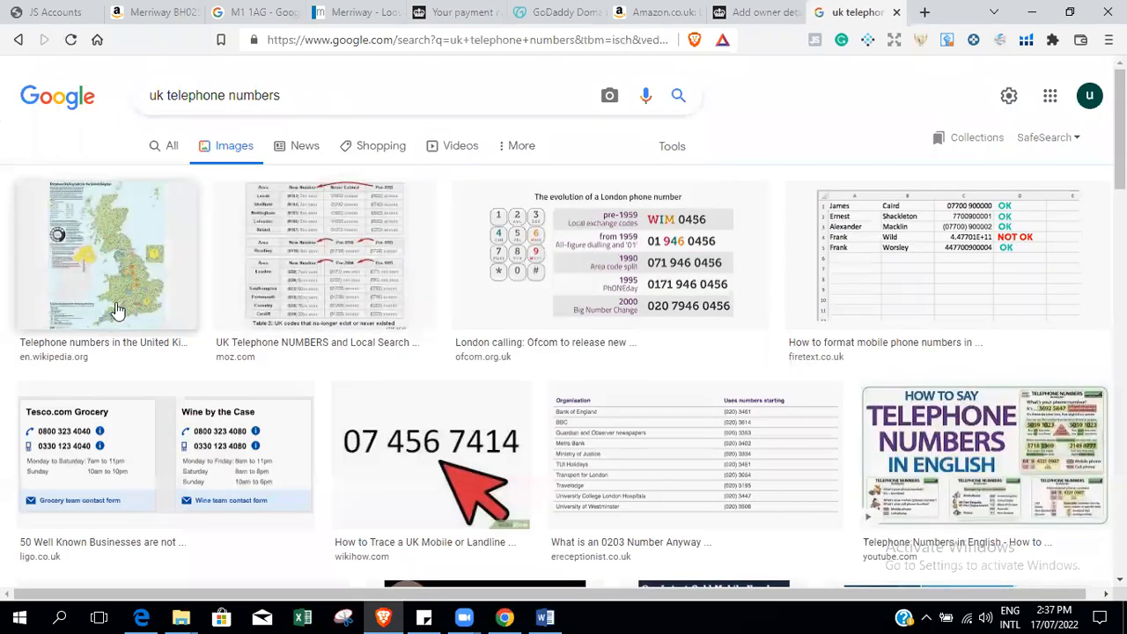
click(166, 146)
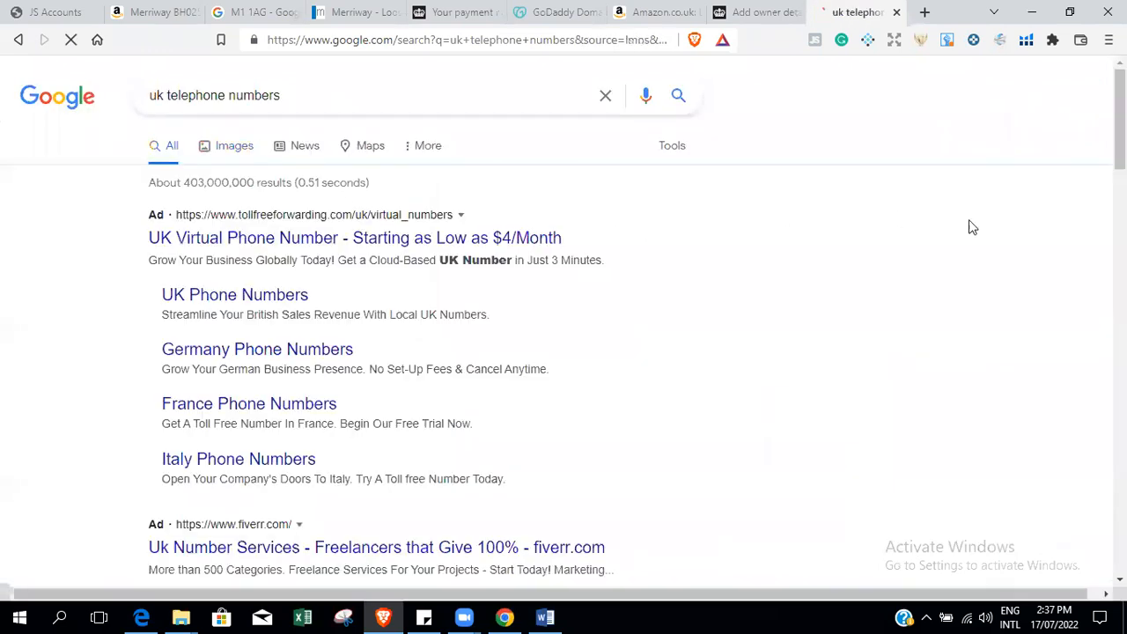
scroll(563, 352, down, 5)
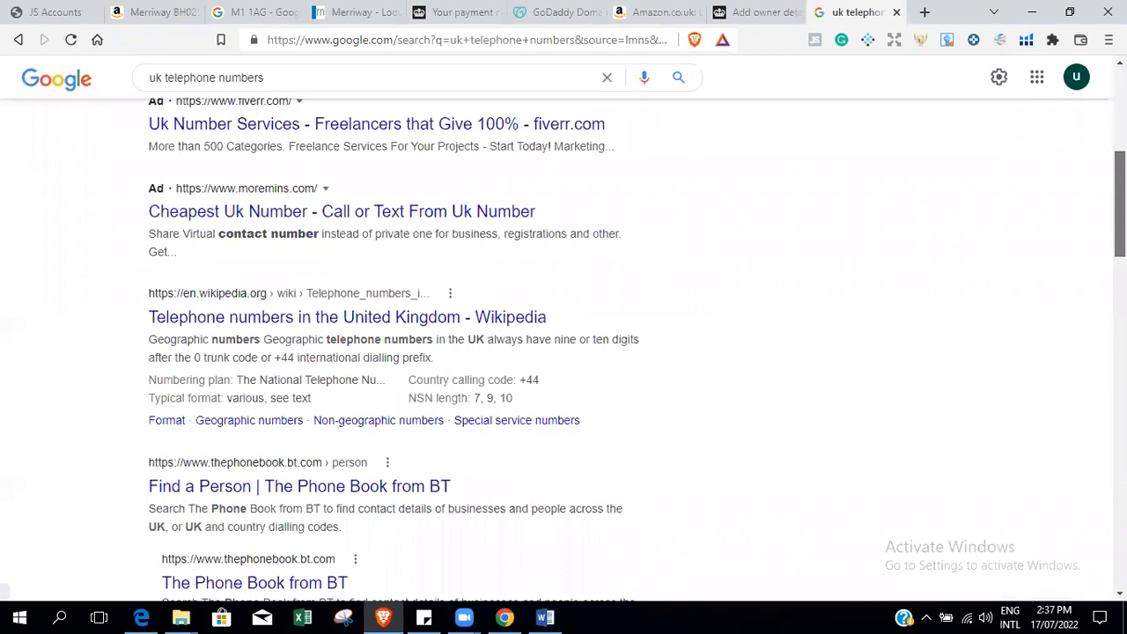
scroll(563, 352, up, 3)
scroll(564, 352, up, 2)
click(759, 11)
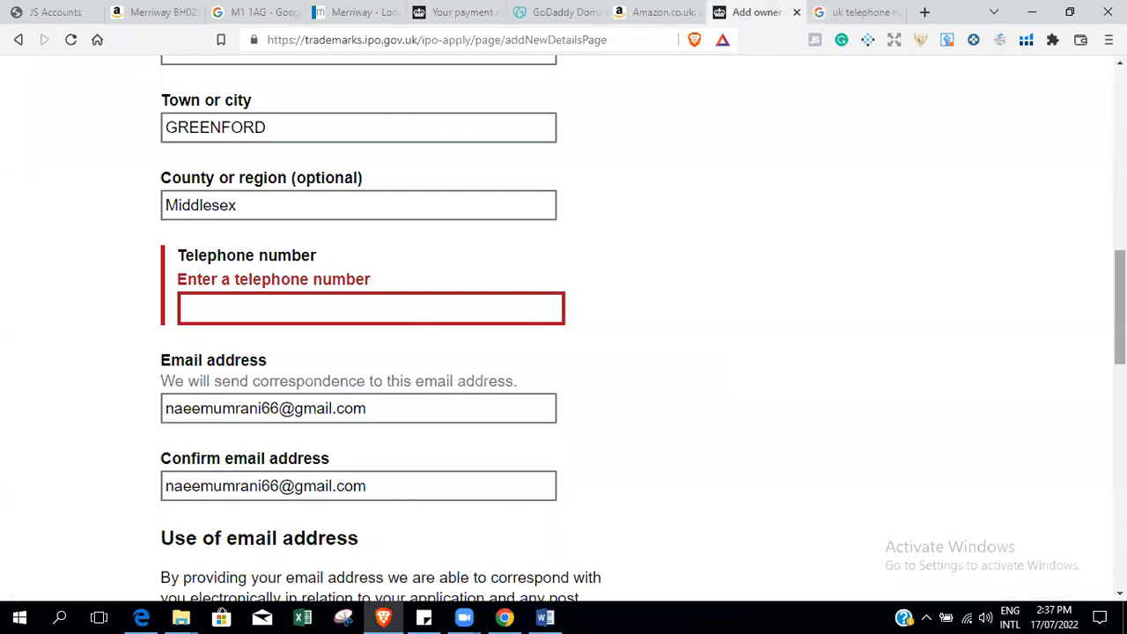
Look at the enlarged wikiHow example UK phone number in the image results
scroll(741, 360, down, 5)
scroll(740, 360, down, 7)
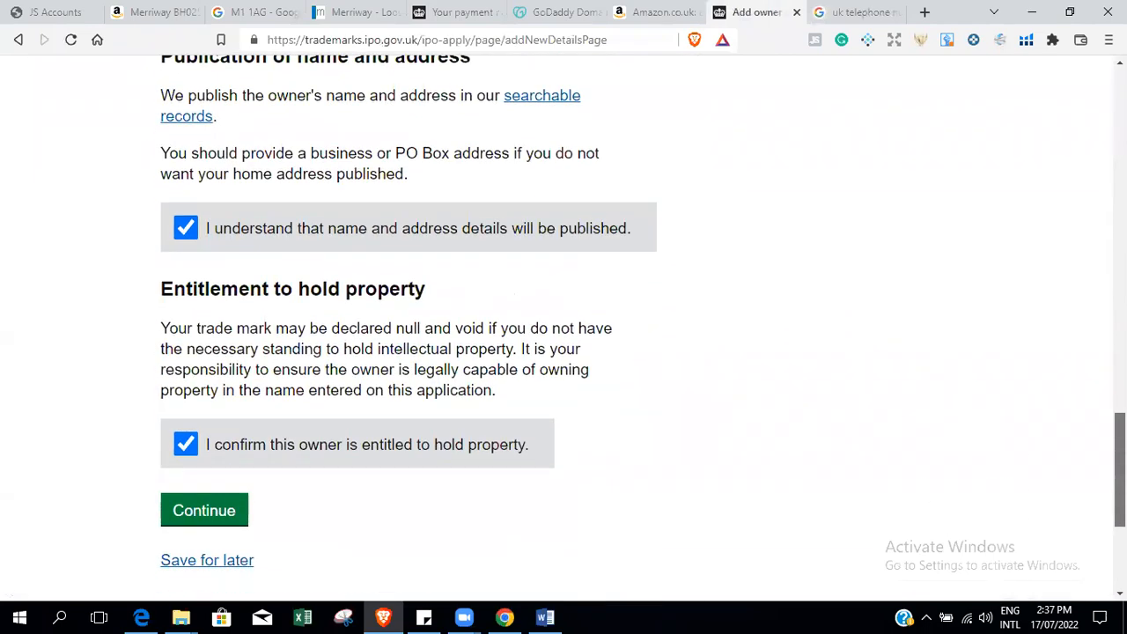
scroll(740, 360, up, 13)
click(828, 10)
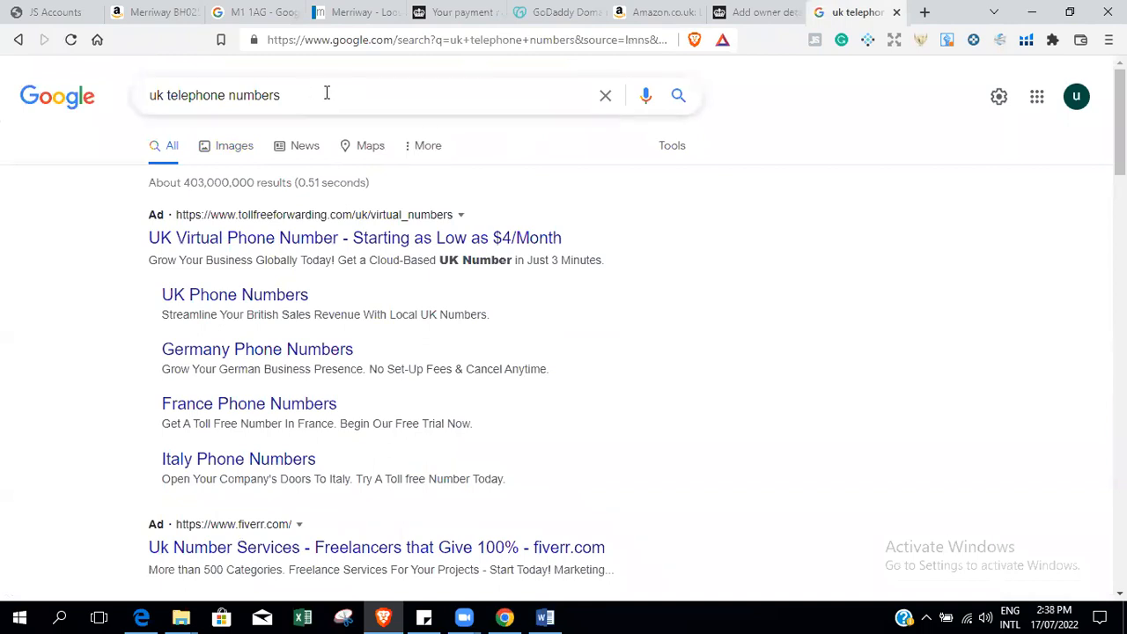
click(762, 11)
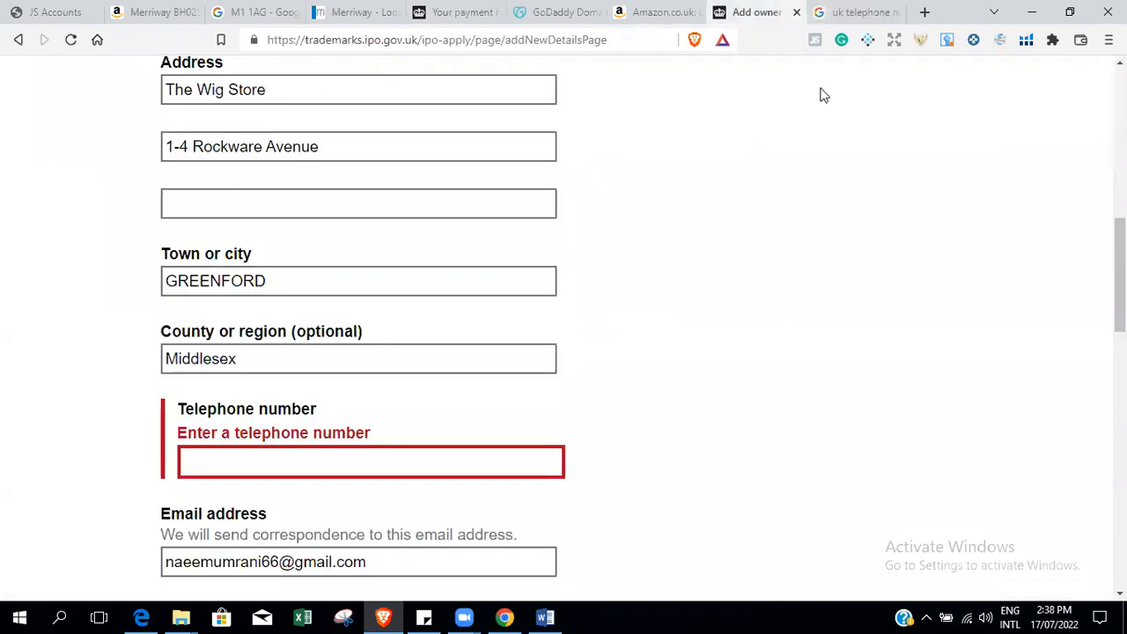
drag(1120, 275, 1120, 114)
click(867, 11)
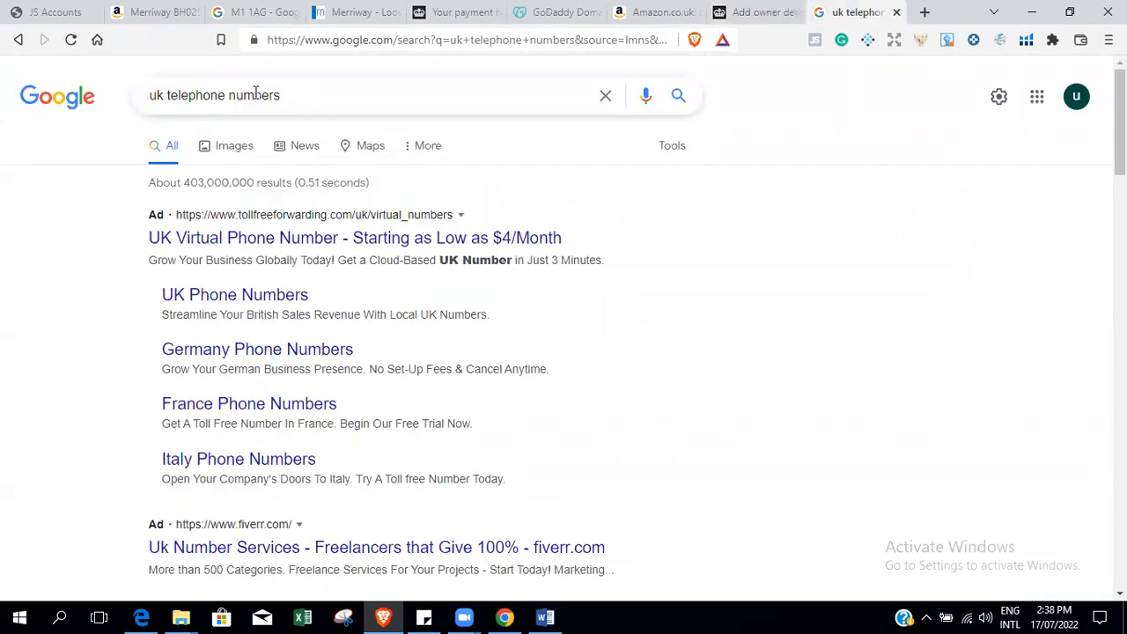
click(232, 146)
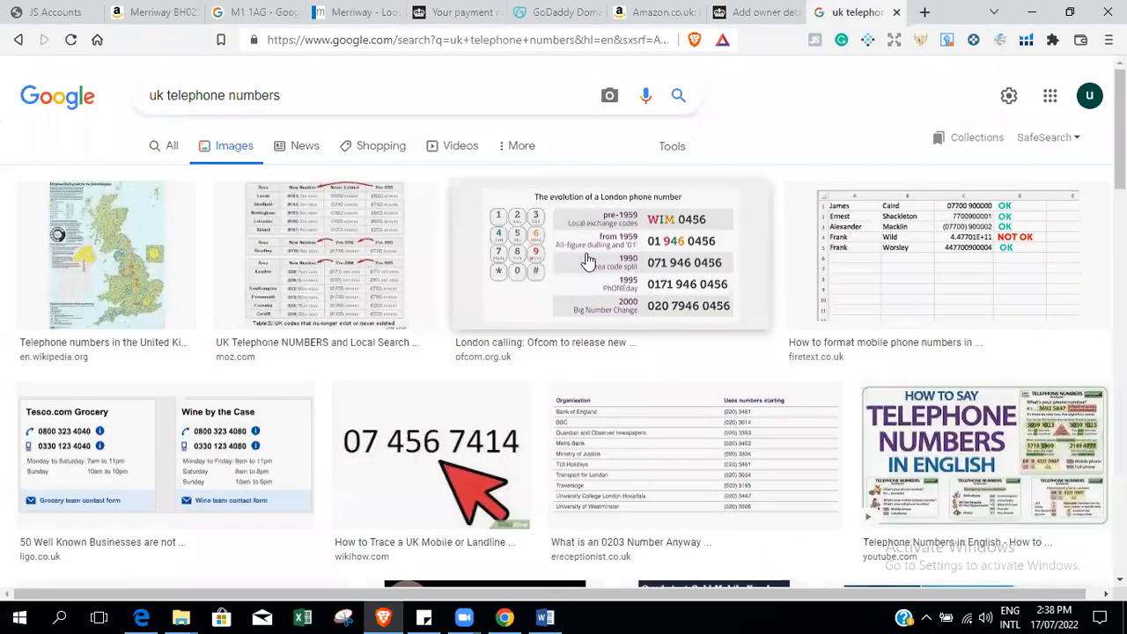
click(427, 465)
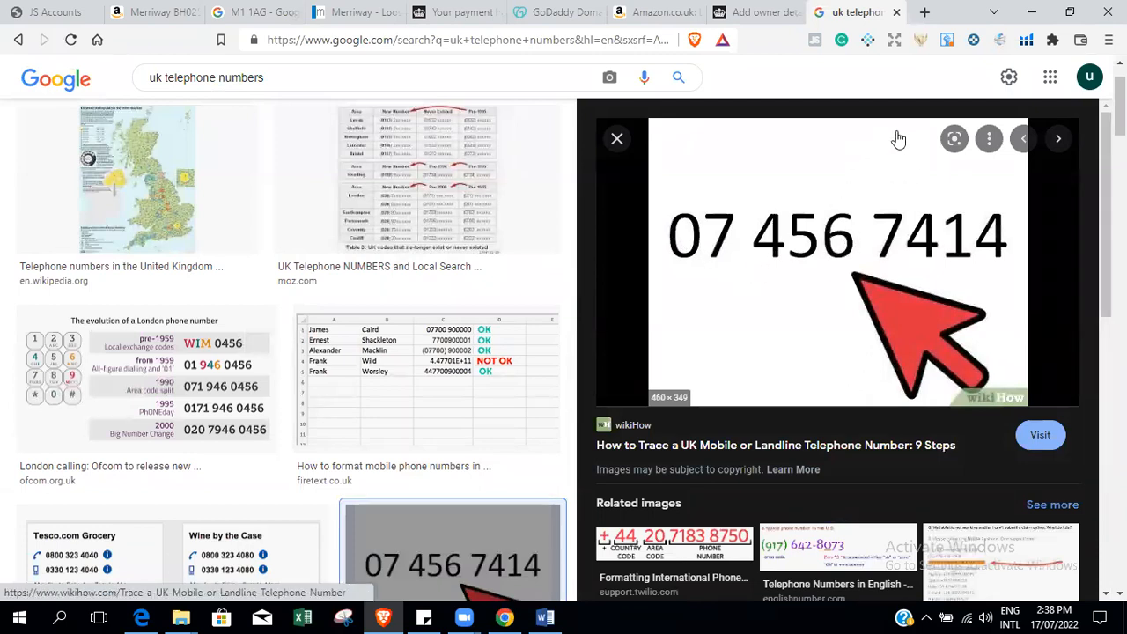
click(744, 11)
Enter the owner's mobile number in the Telephone number field, checking it against the example
scroll(296, 411, down, 5)
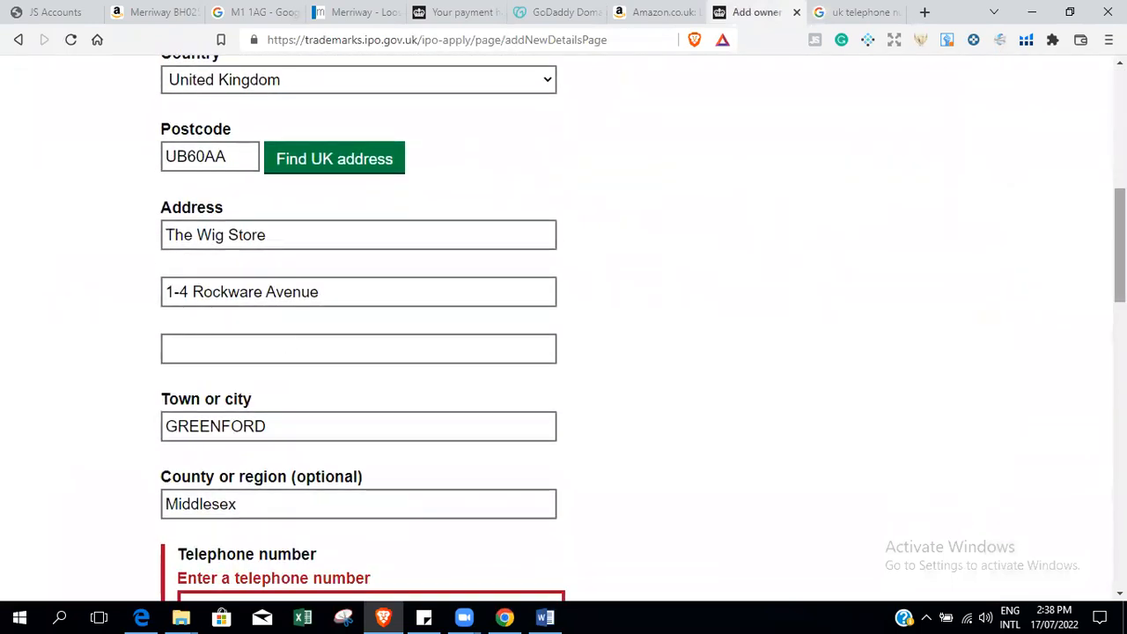
scroll(290, 264, down, 5)
click(282, 131)
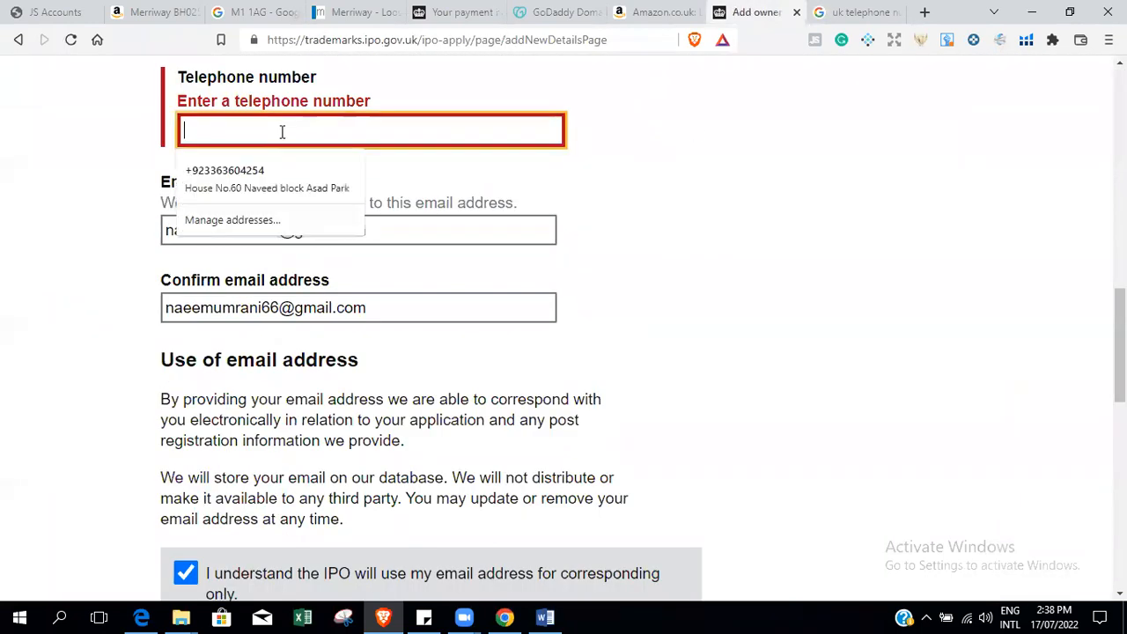
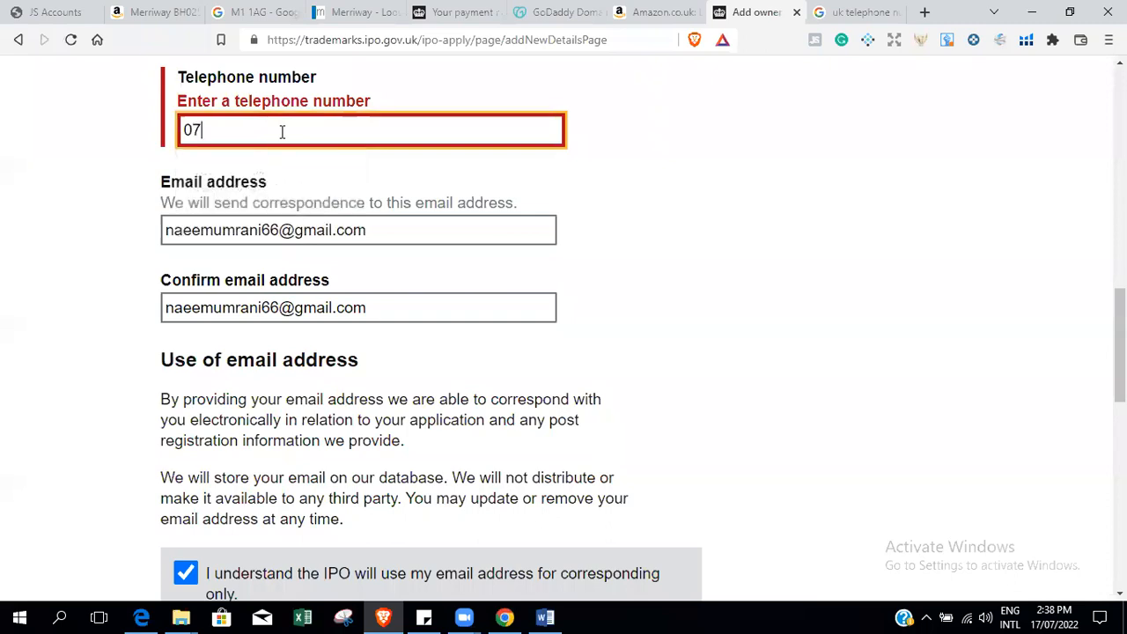
click(847, 11)
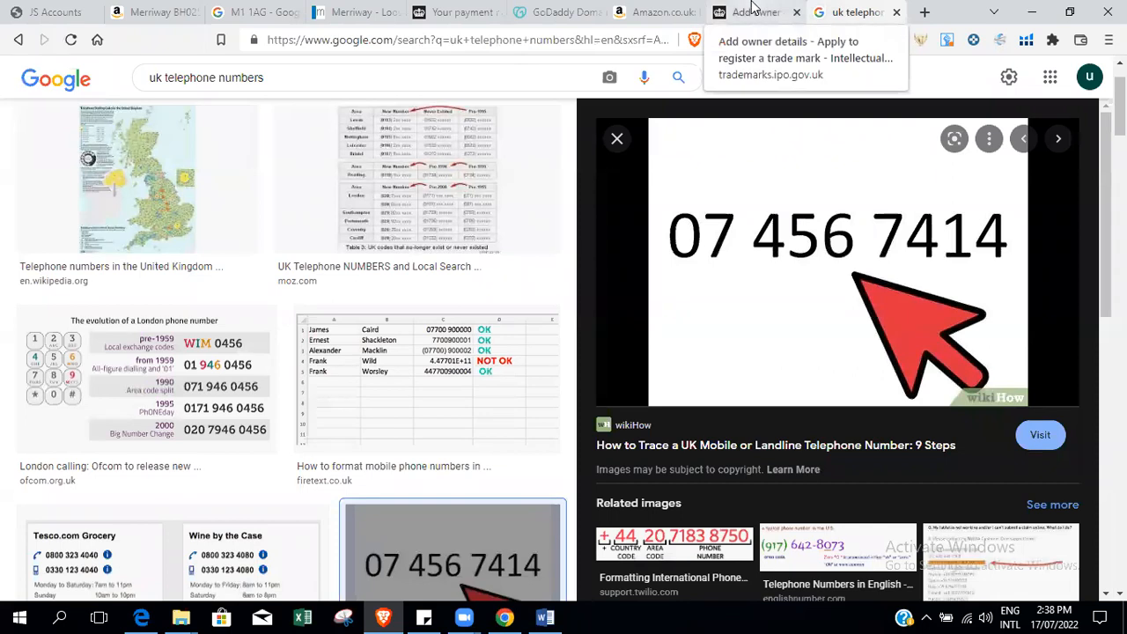
click(754, 11)
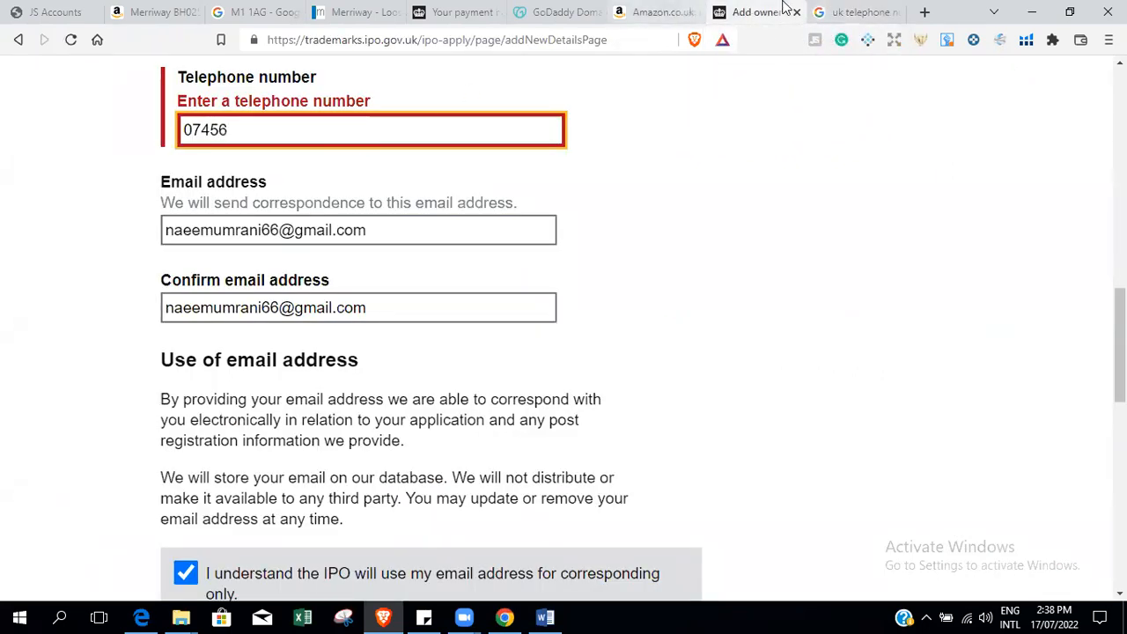
click(859, 12)
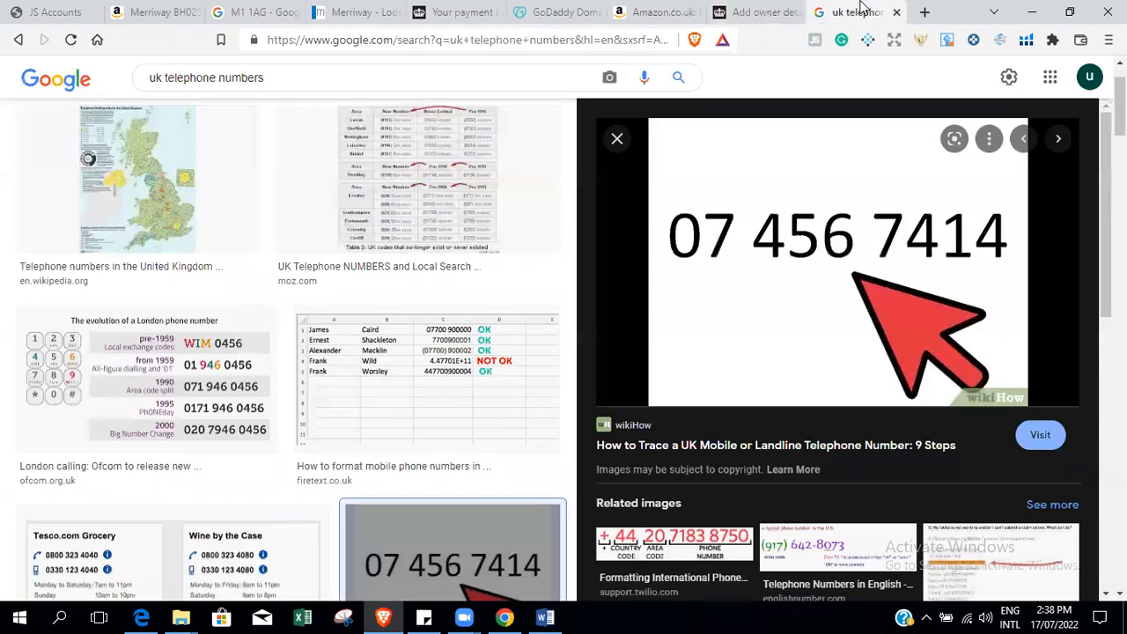
click(759, 12)
click(862, 11)
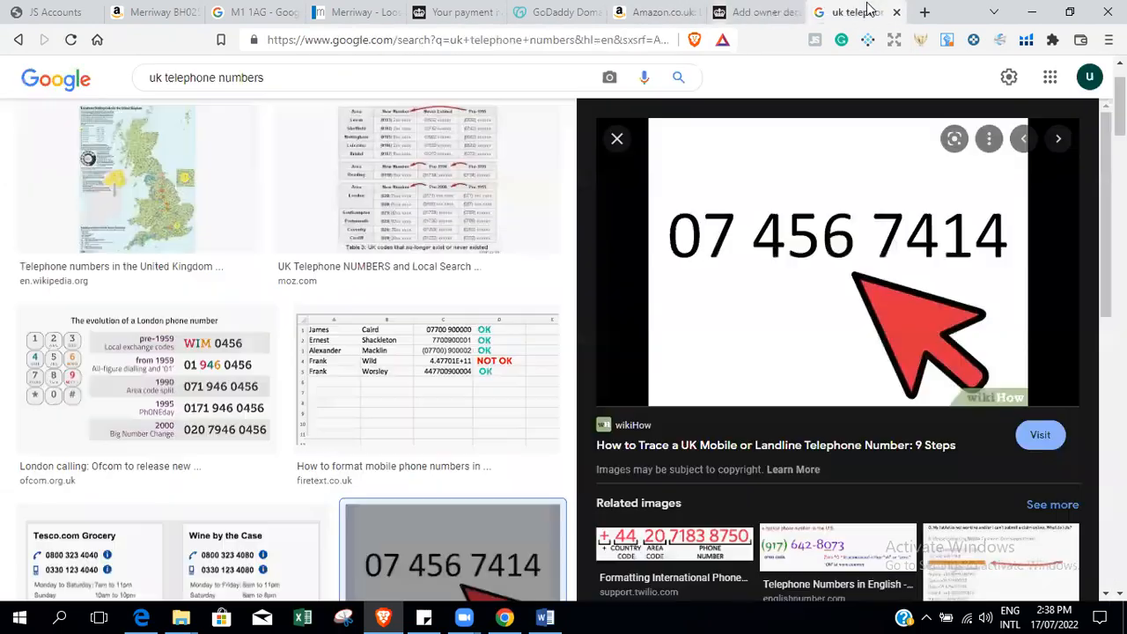
click(750, 11)
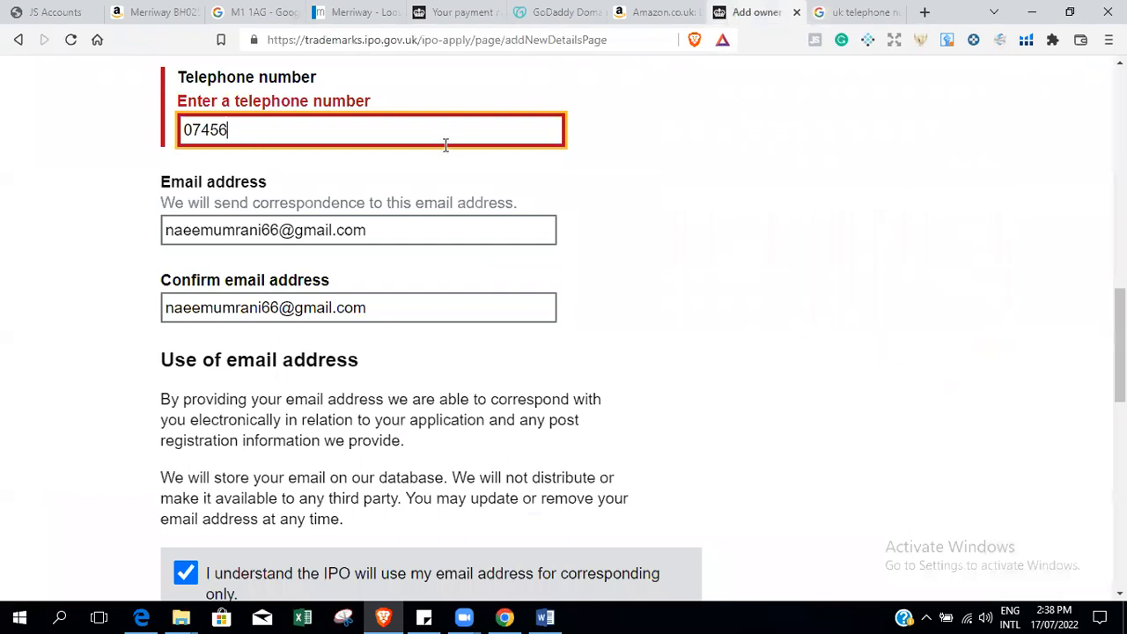
scroll(235, 572, down, 7)
Submit the owner details and review the summary, highlighting the owner's address to check it
click(202, 531)
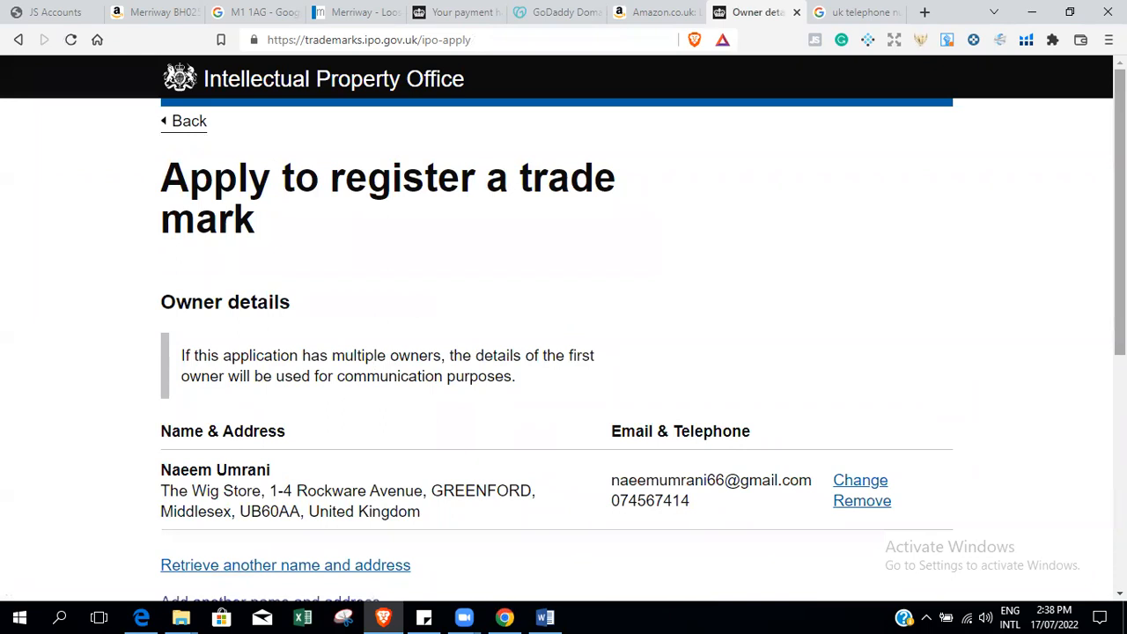
scroll(564, 352, down, 2)
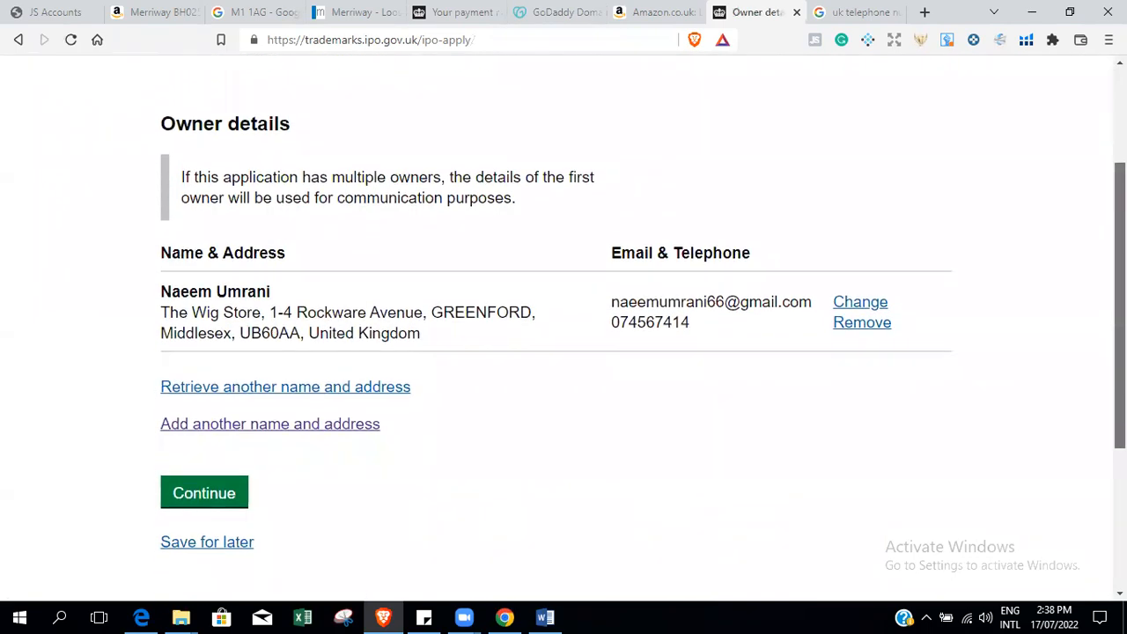
scroll(563, 352, up, 1)
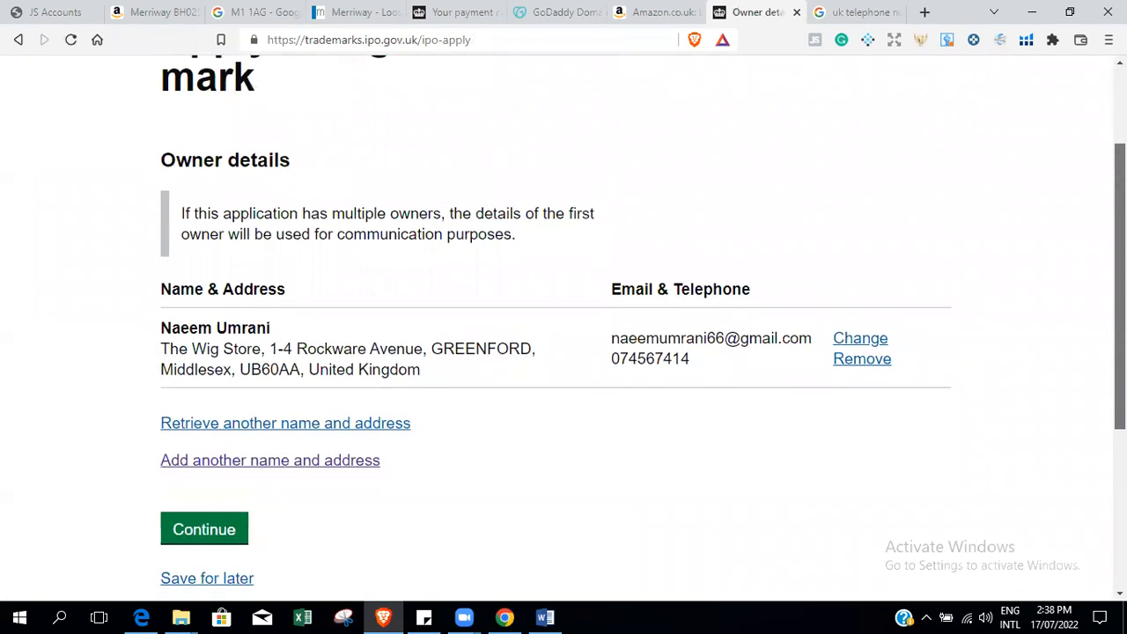
scroll(563, 352, up, 1)
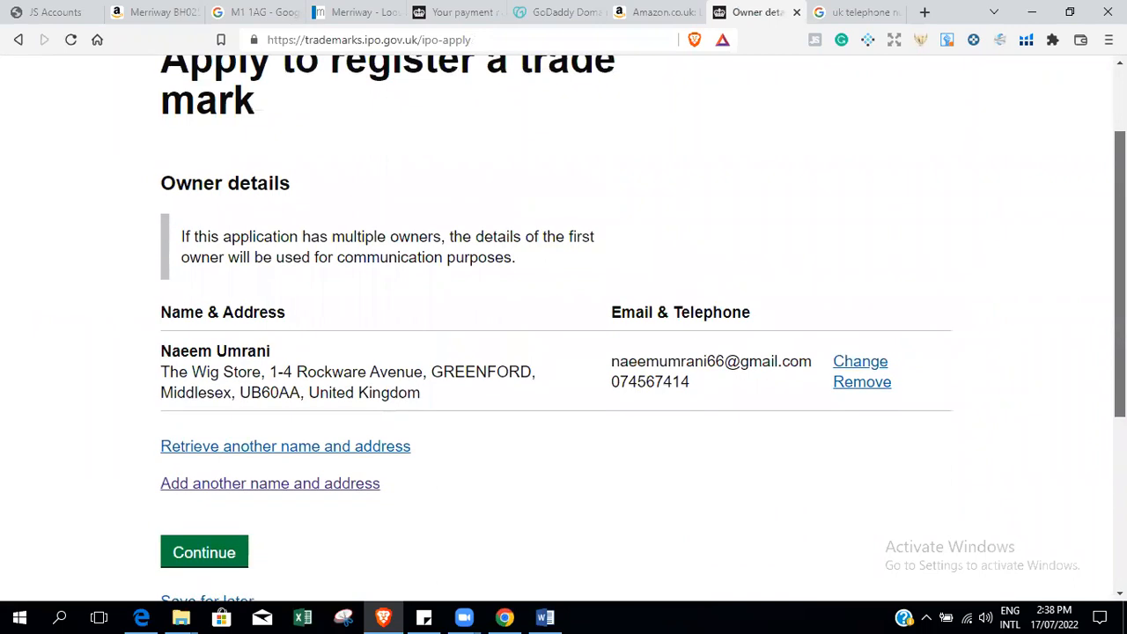
scroll(563, 352, up, 1)
scroll(227, 400, down, 1)
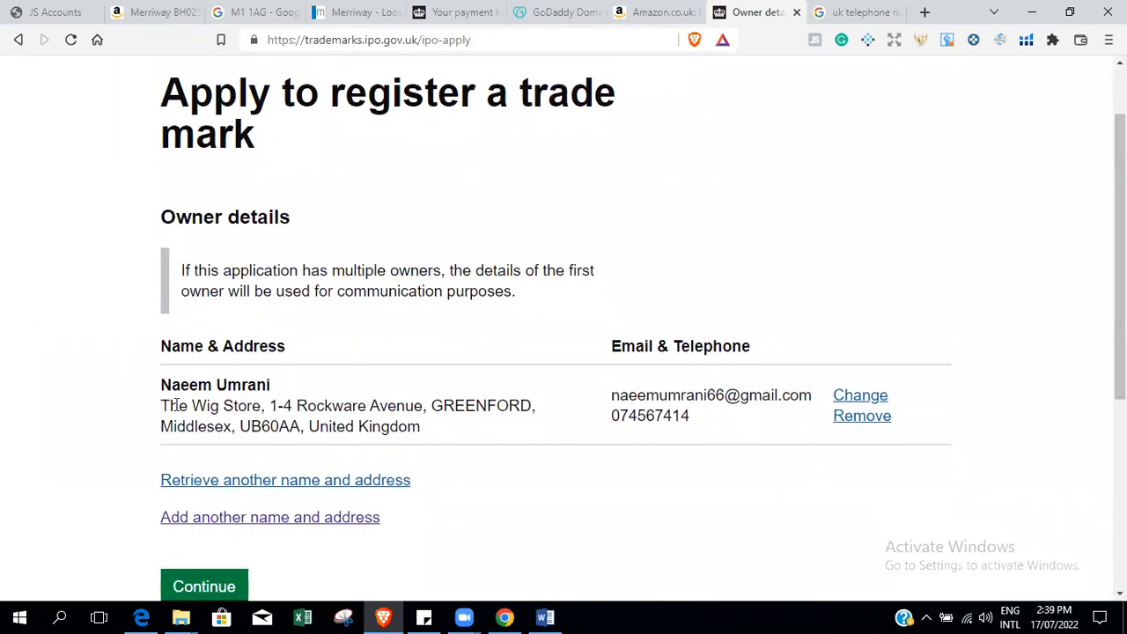
drag(166, 404, 430, 428)
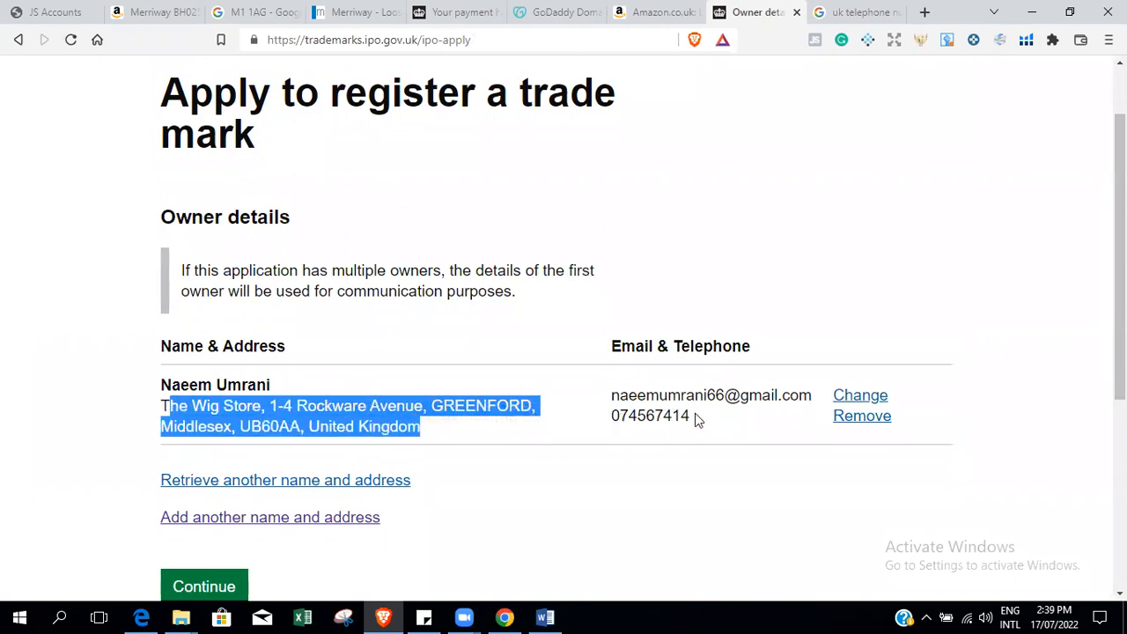
scroll(1120, 255, up, 1)
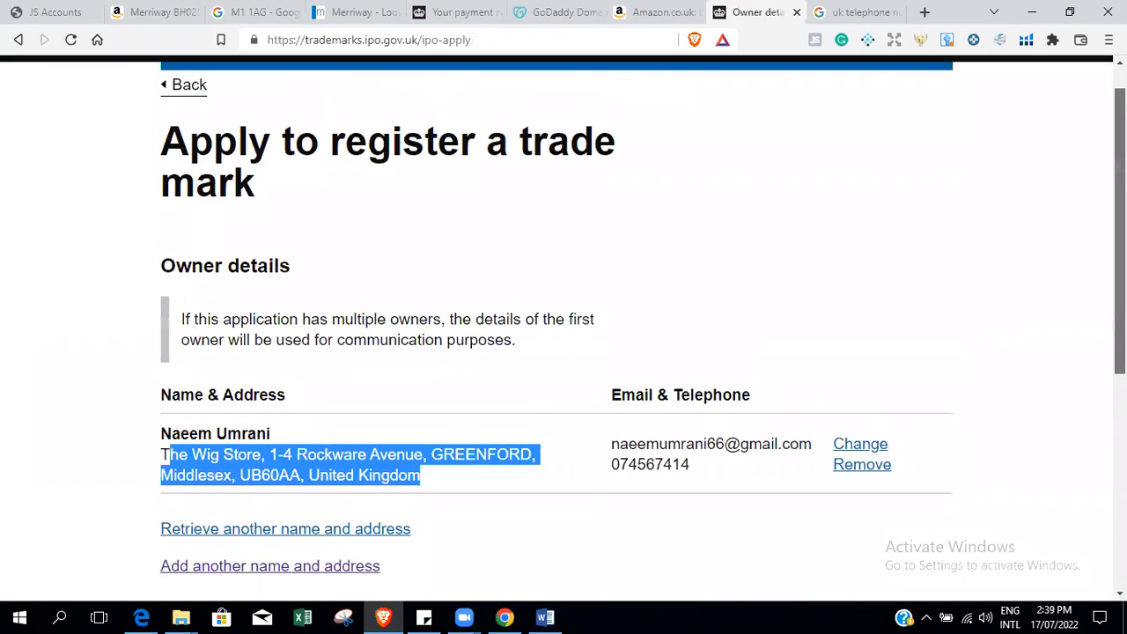
scroll(304, 477, down, 2)
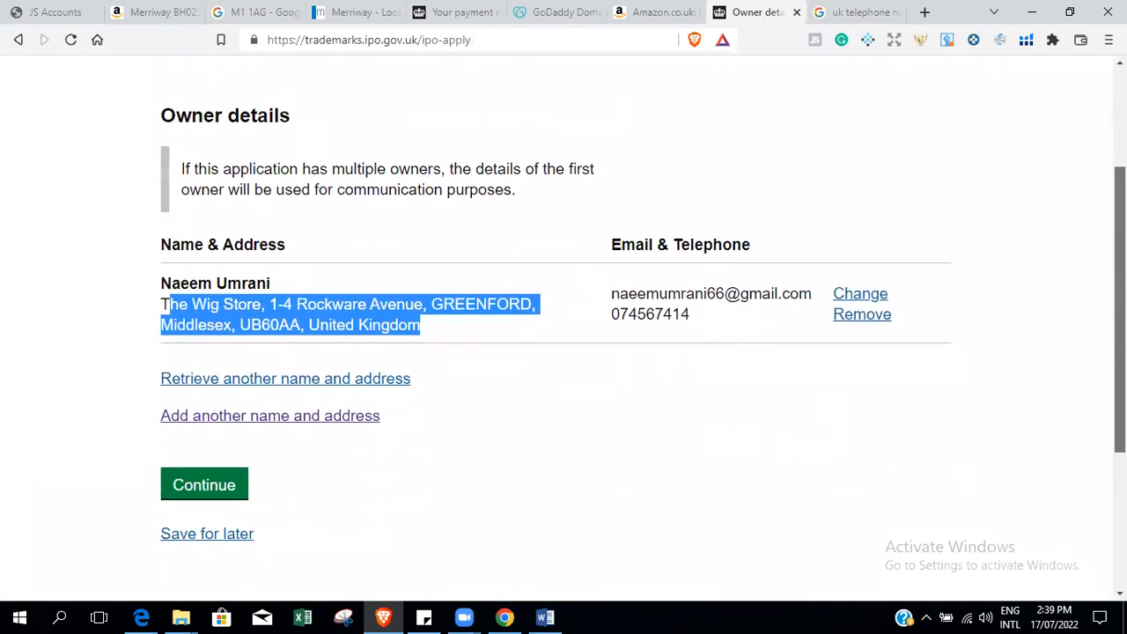
Continue past the Owner details summary to the question describing the mark
click(204, 468)
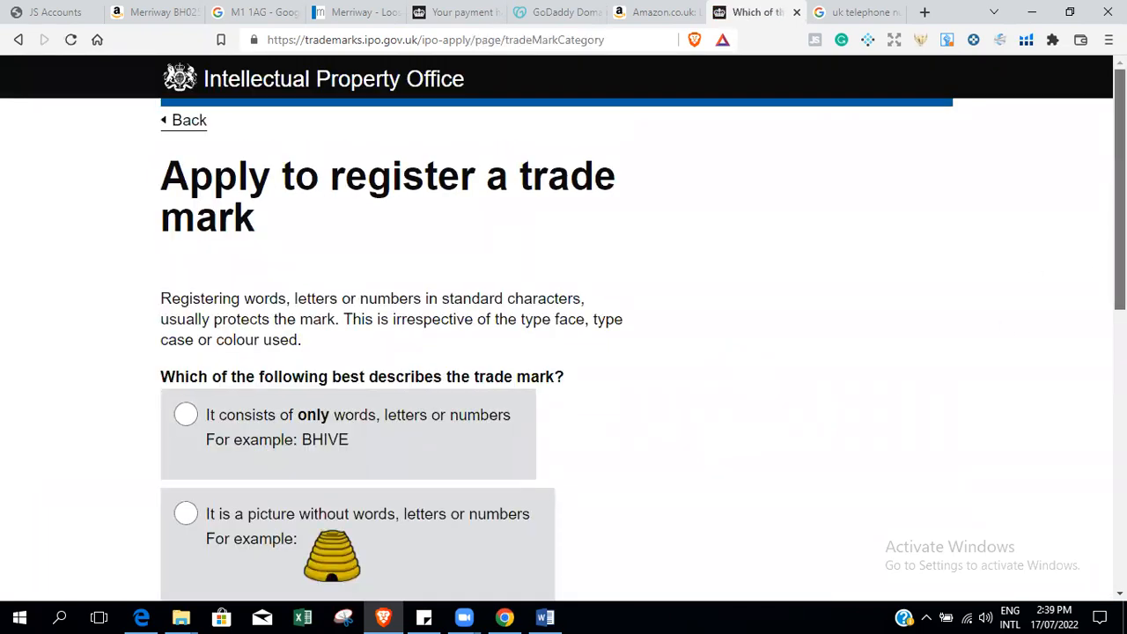
scroll(939, 290, down, 1)
scroll(563, 328, down, 1)
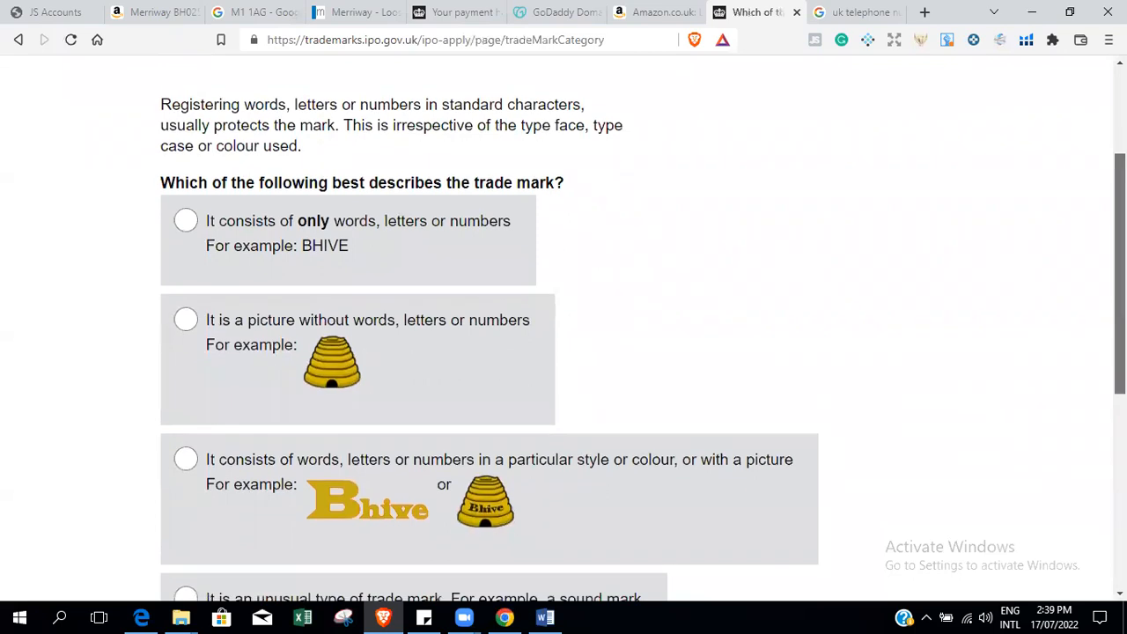
scroll(564, 328, up, 2)
scroll(564, 328, down, 1)
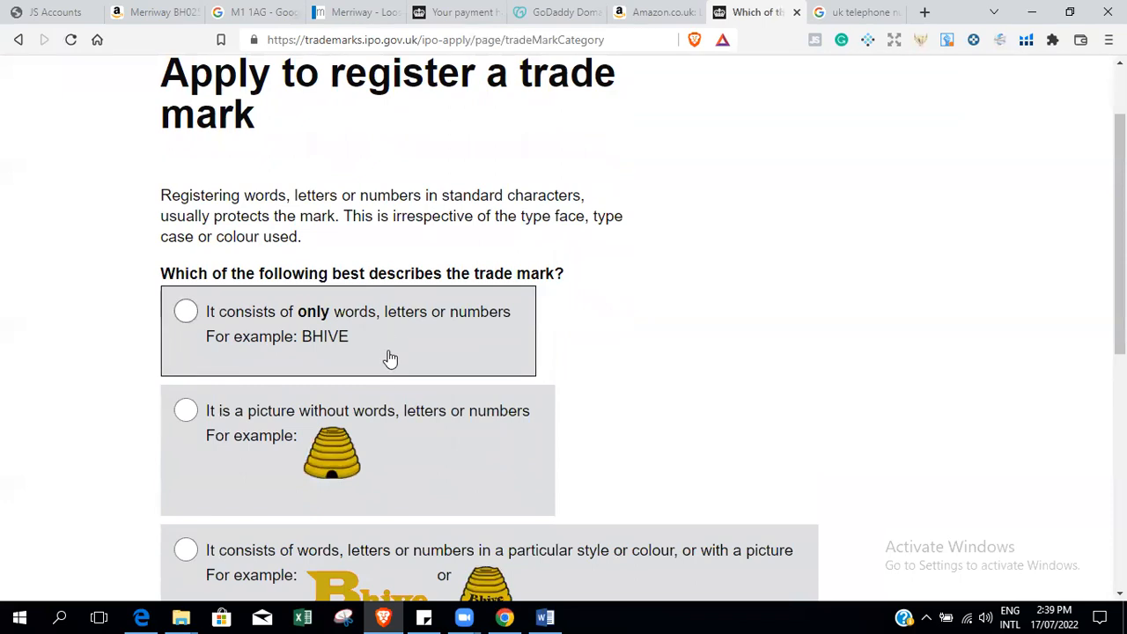
drag(1119, 211, 1119, 248)
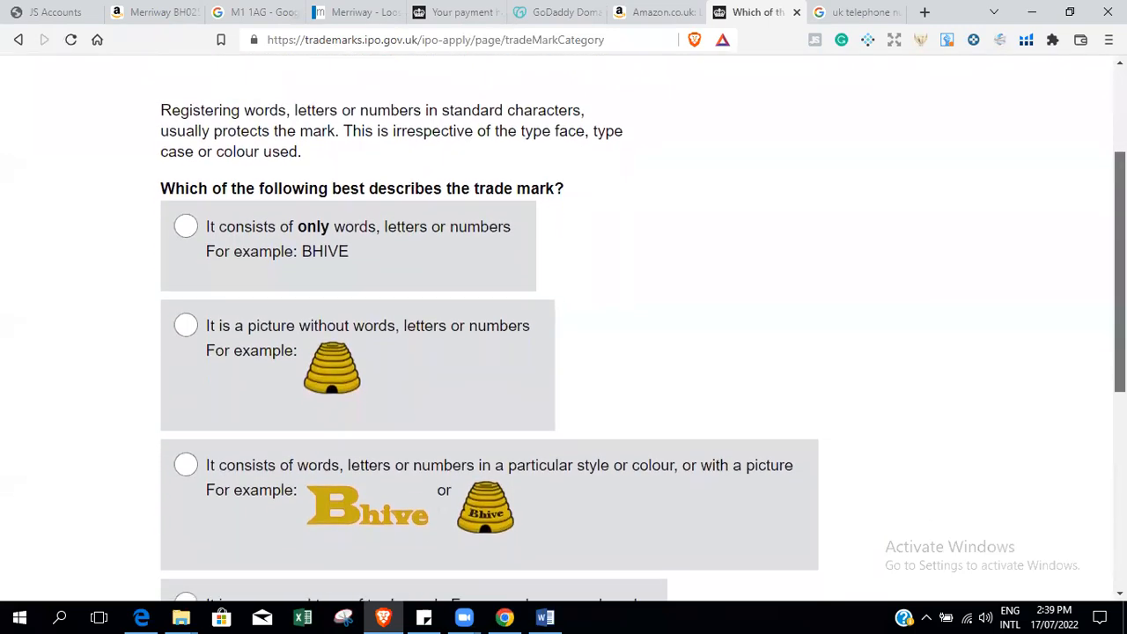
Choose 'It consists of only words, letters or numbers' as the mark type and continue
click(219, 249)
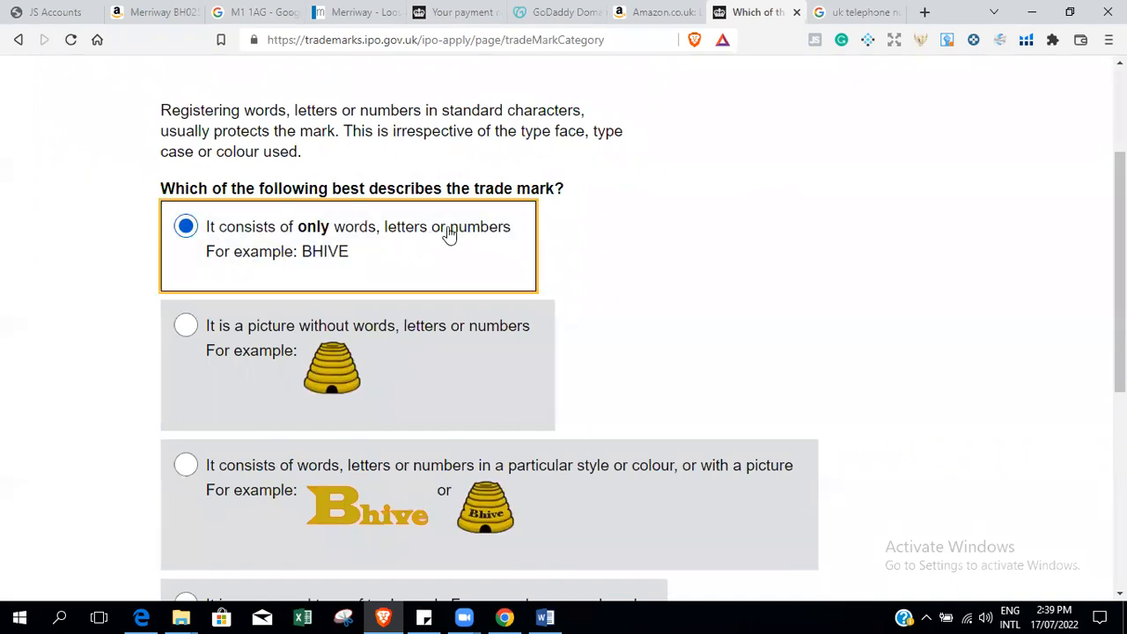
click(246, 361)
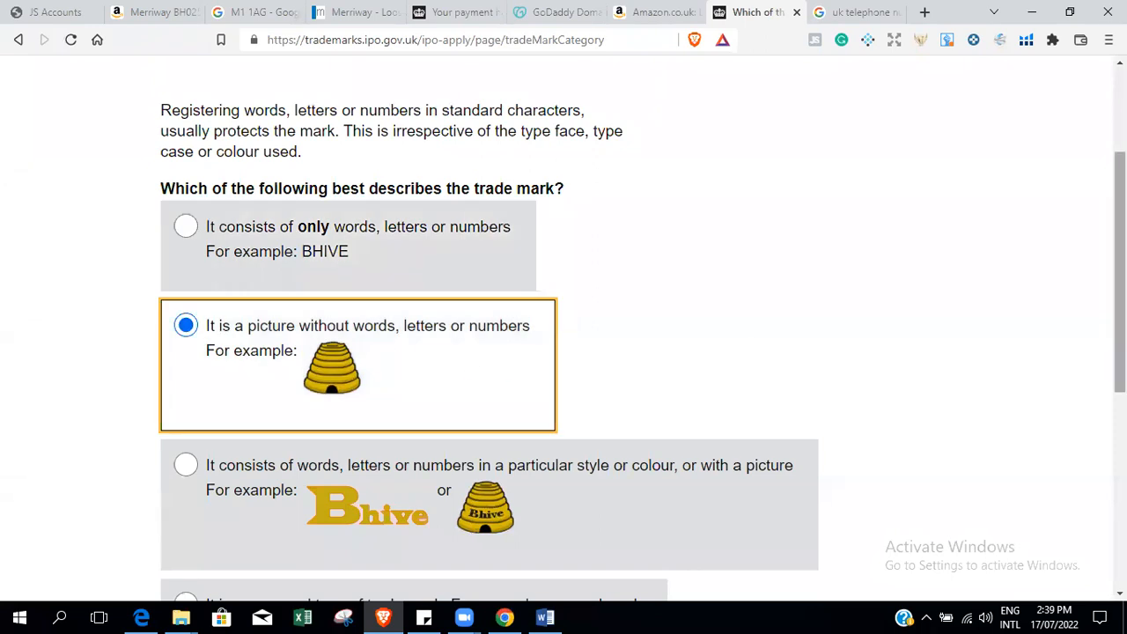
scroll(1120, 273, down, 2)
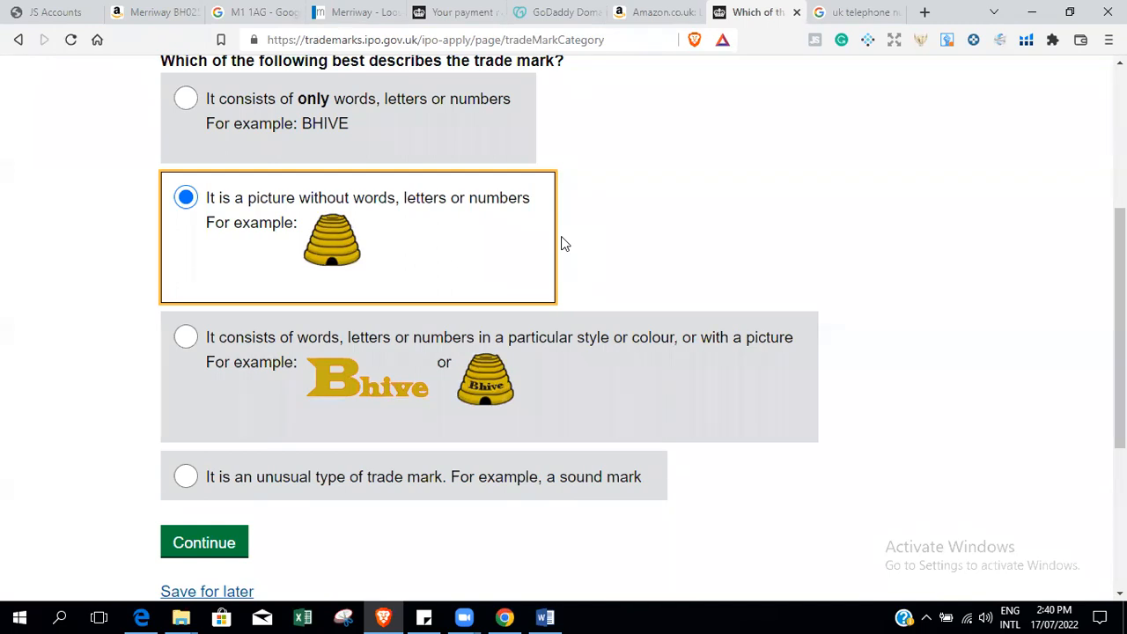
scroll(1119, 326, up, 1)
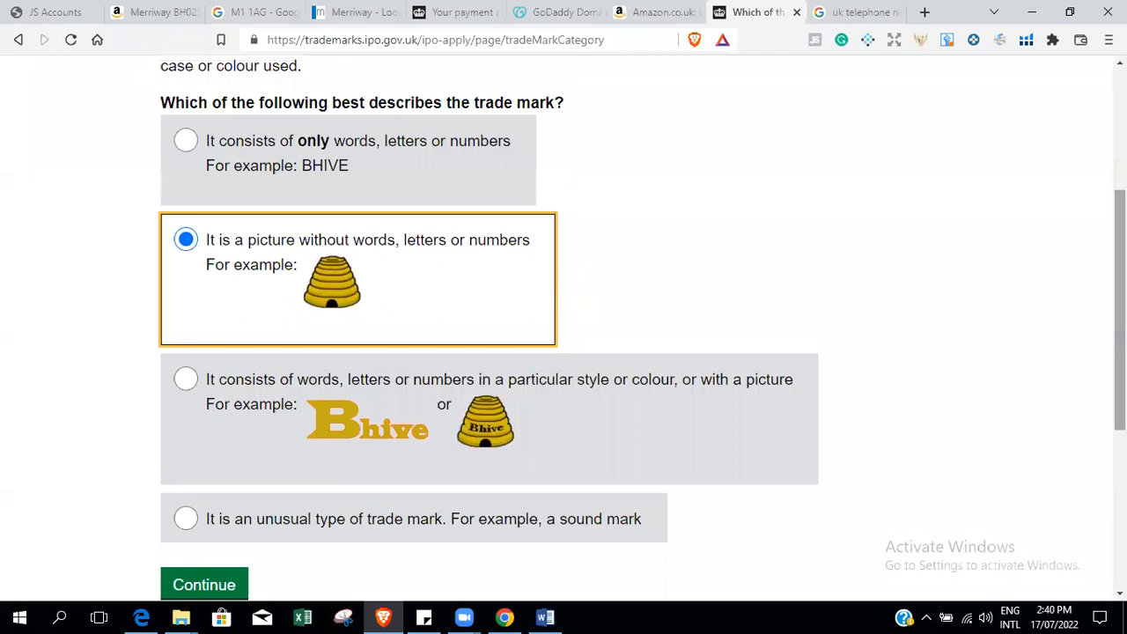
click(385, 172)
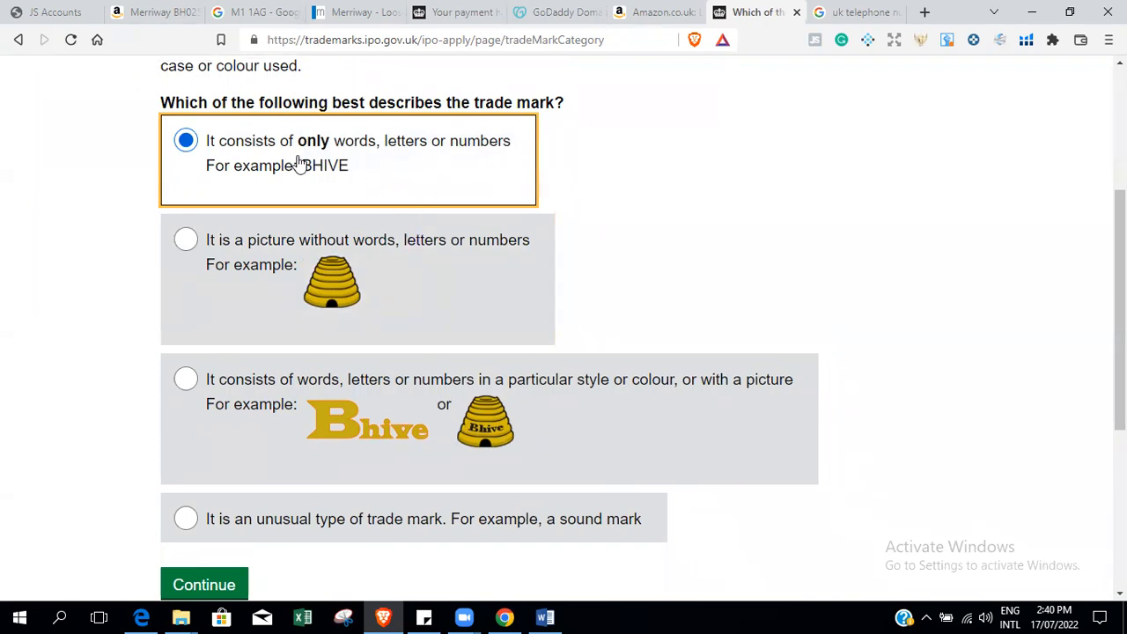
click(224, 577)
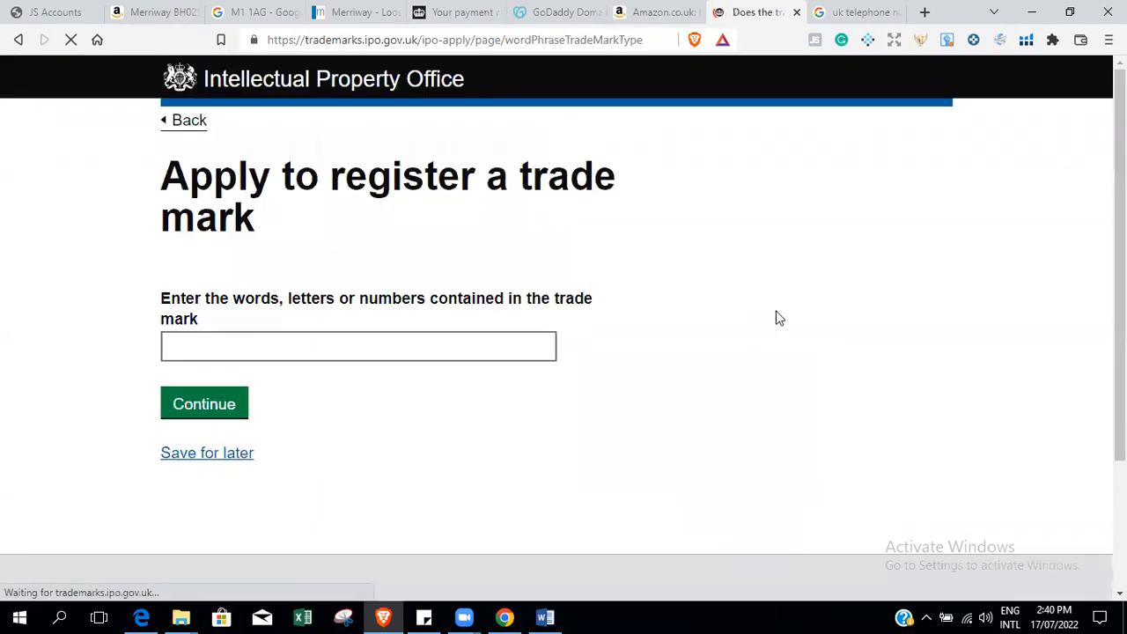
Enter the owner's full name as the trade mark words and submit
click(295, 352)
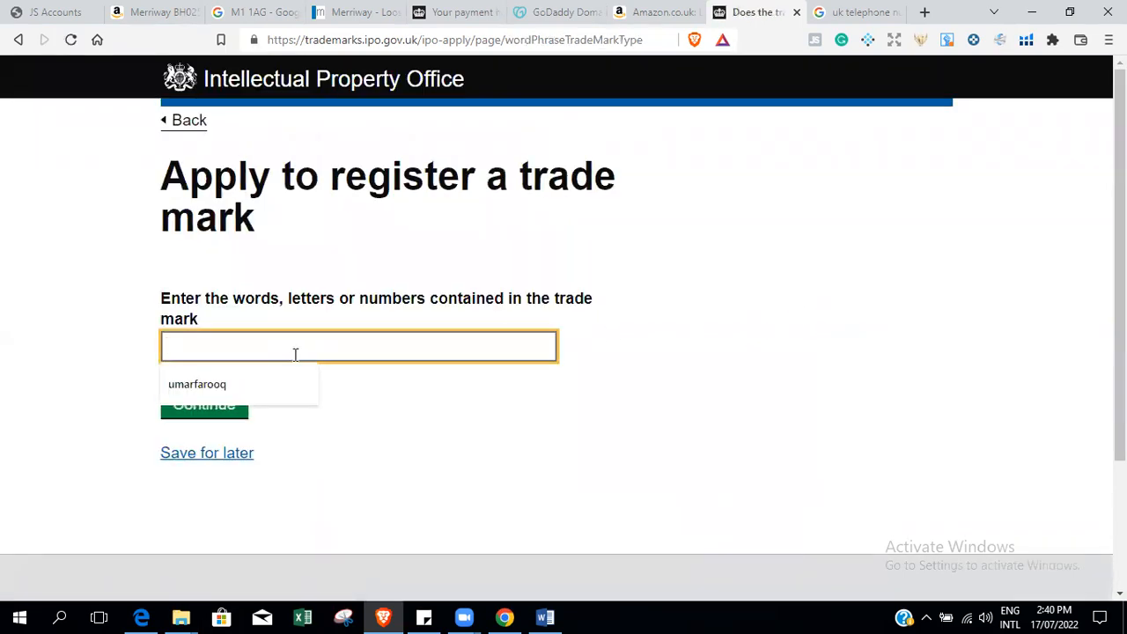
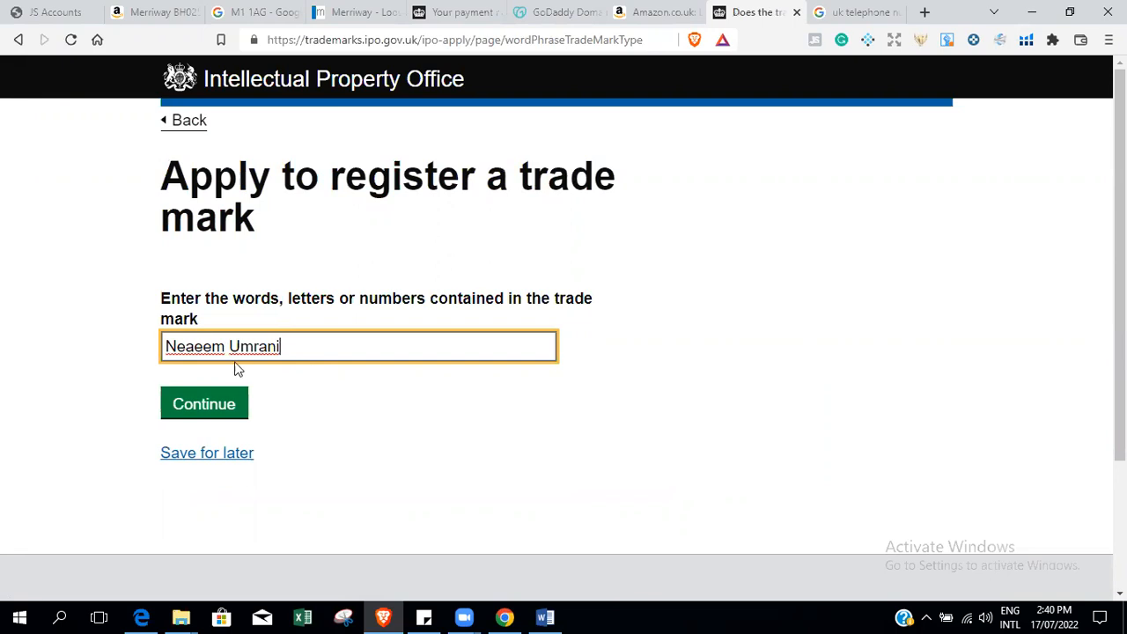
click(192, 403)
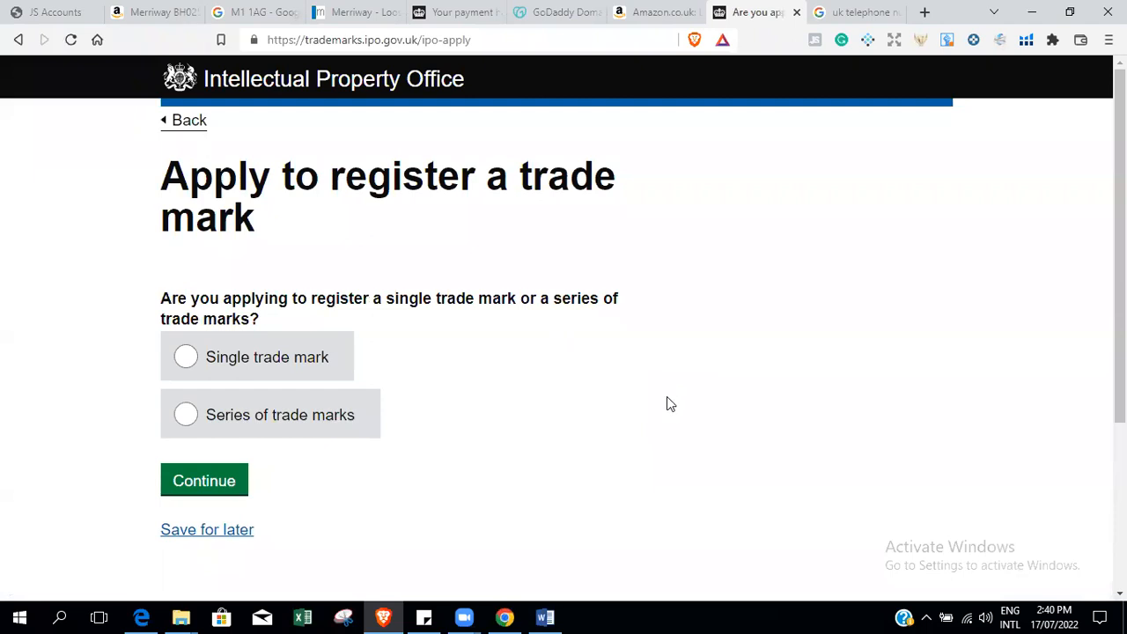
Go back, fix the misspelled first word of the trade mark, and resubmit
click(192, 123)
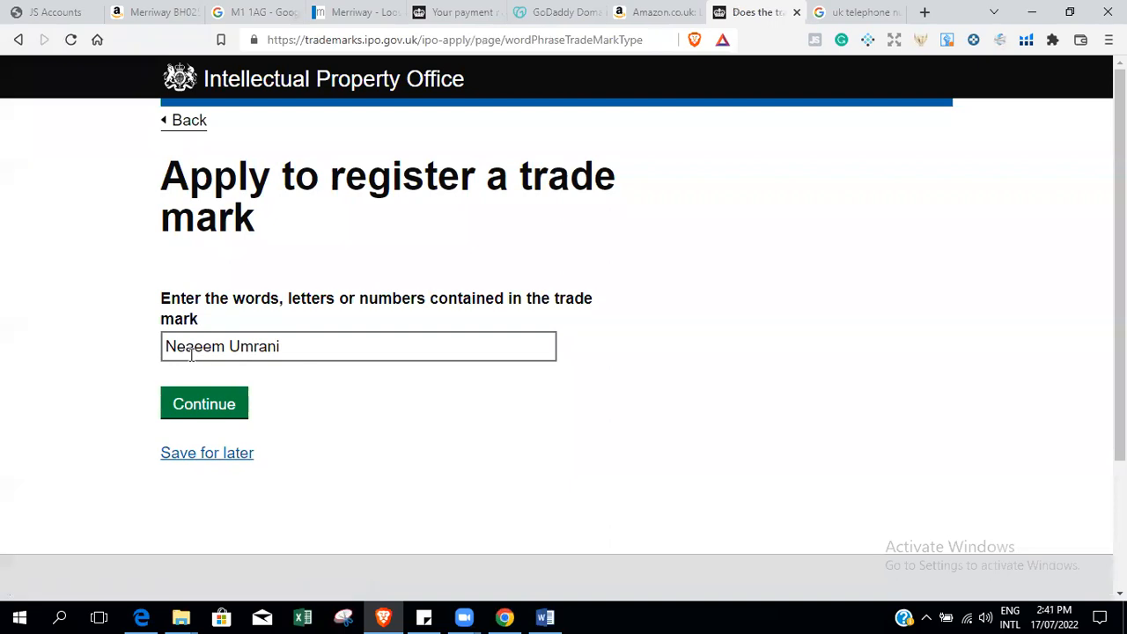
click(193, 350)
text(]])
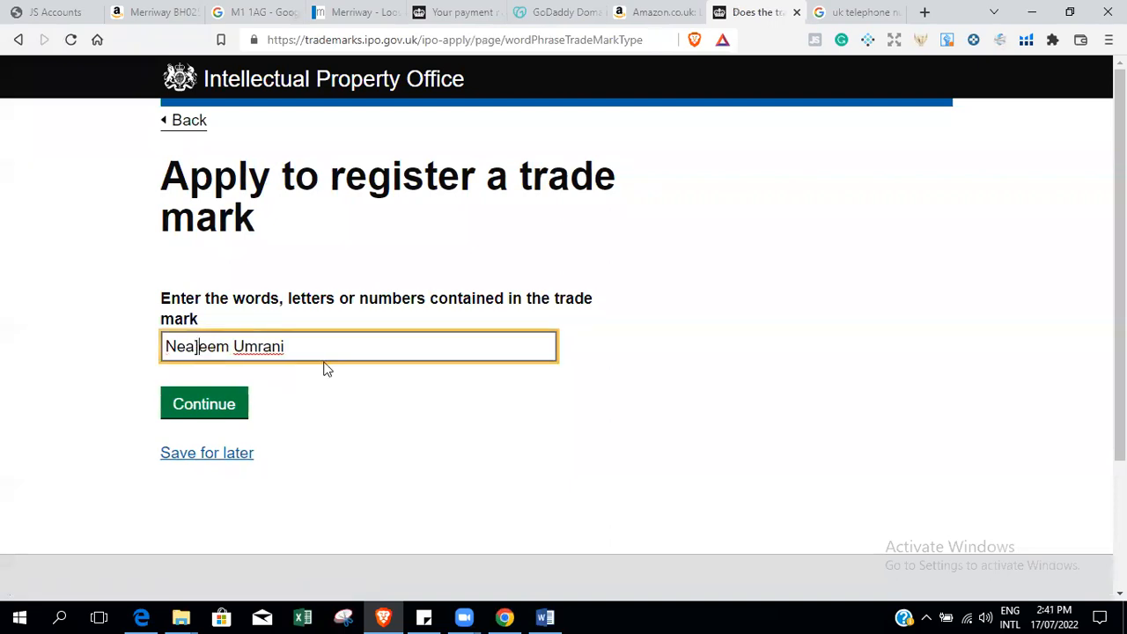
key(BackSpace)
key(BackSpace)
key(BackSpace)
key(BackSpace)
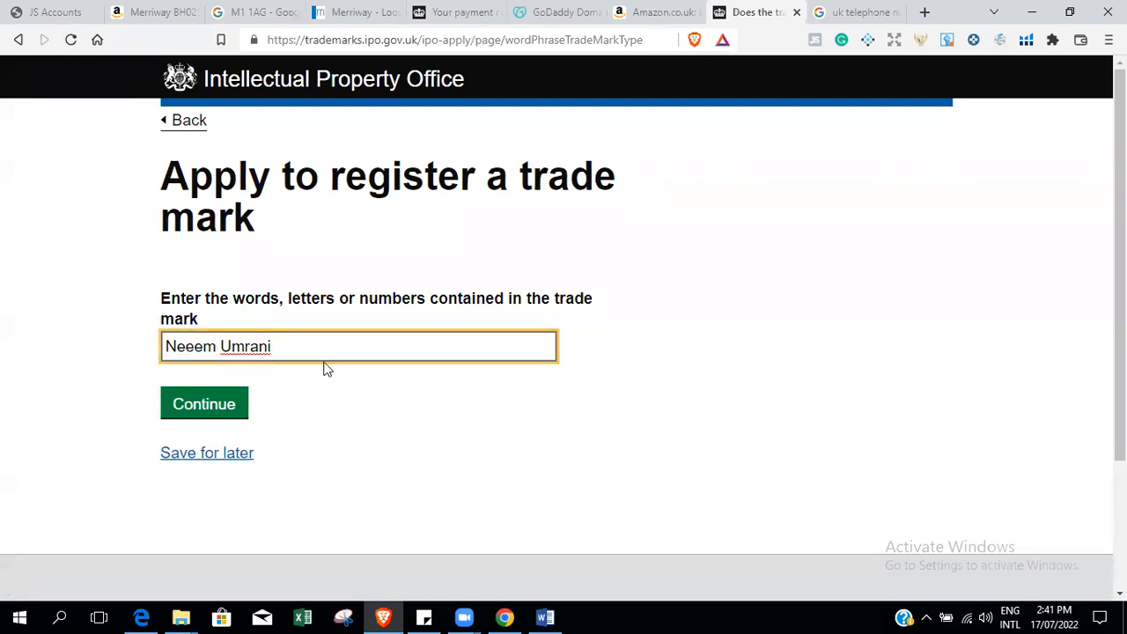
text(aee)
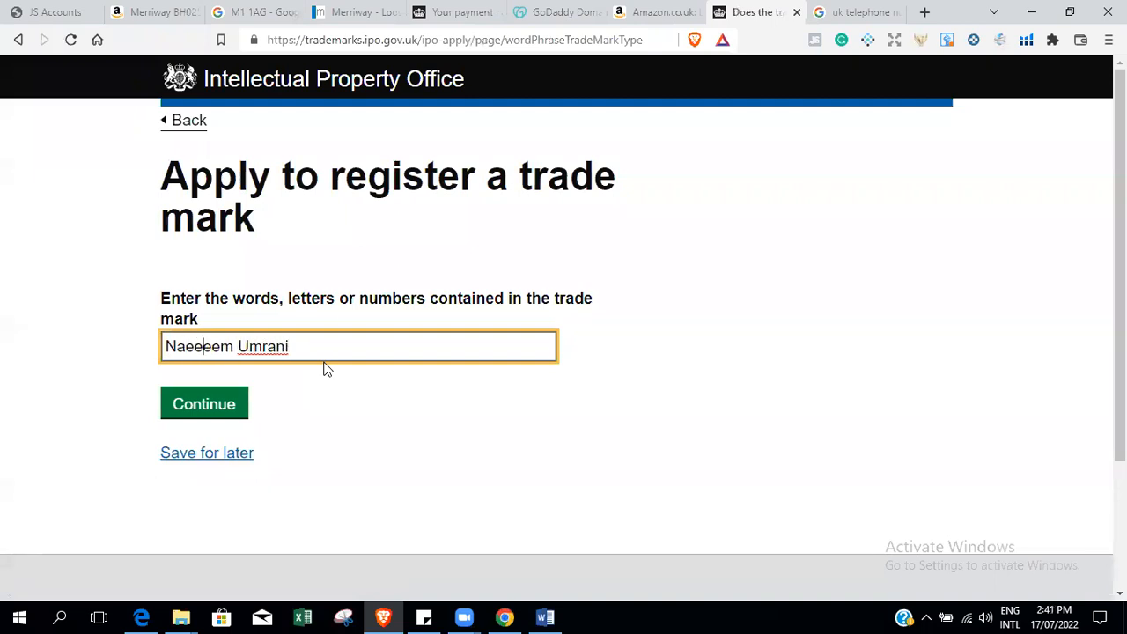
key(BackSpace)
key(BackSpace)
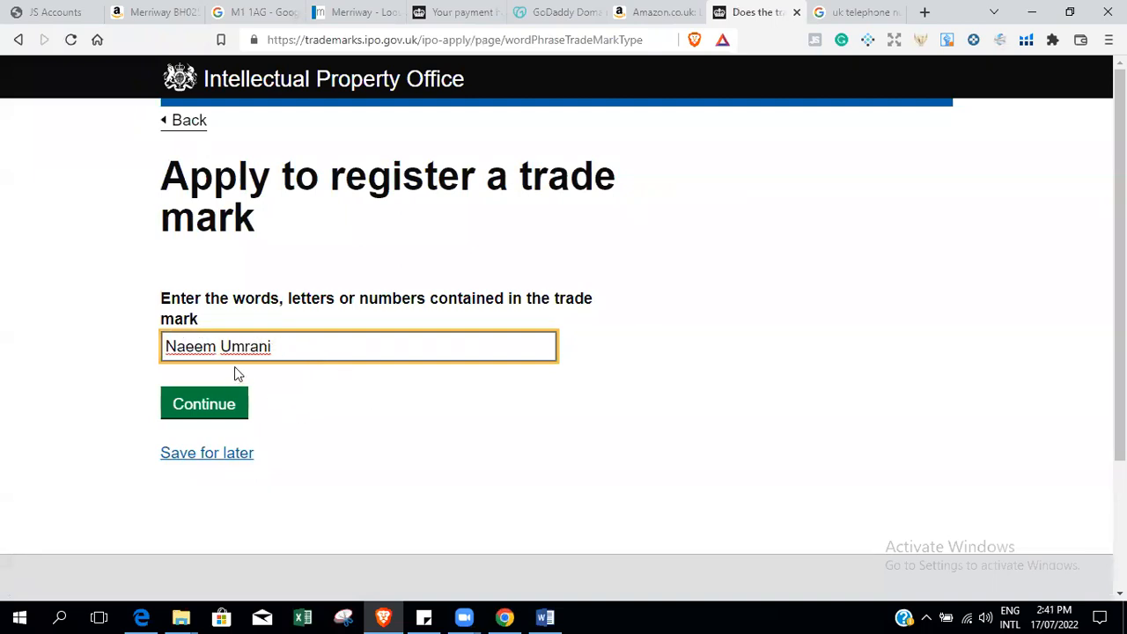
click(297, 387)
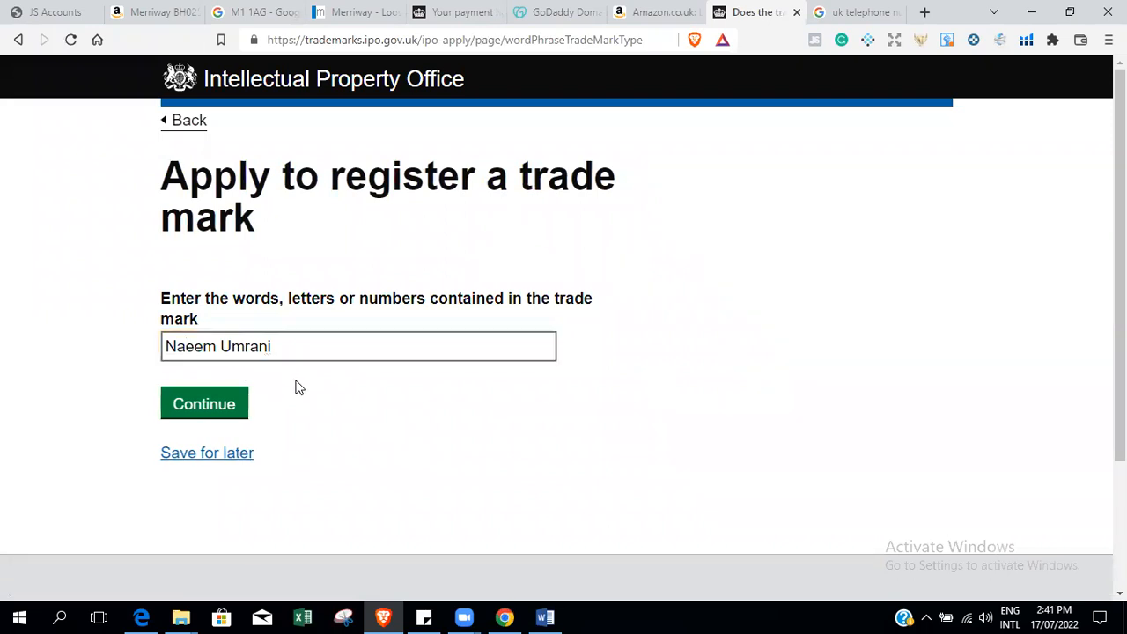
click(218, 406)
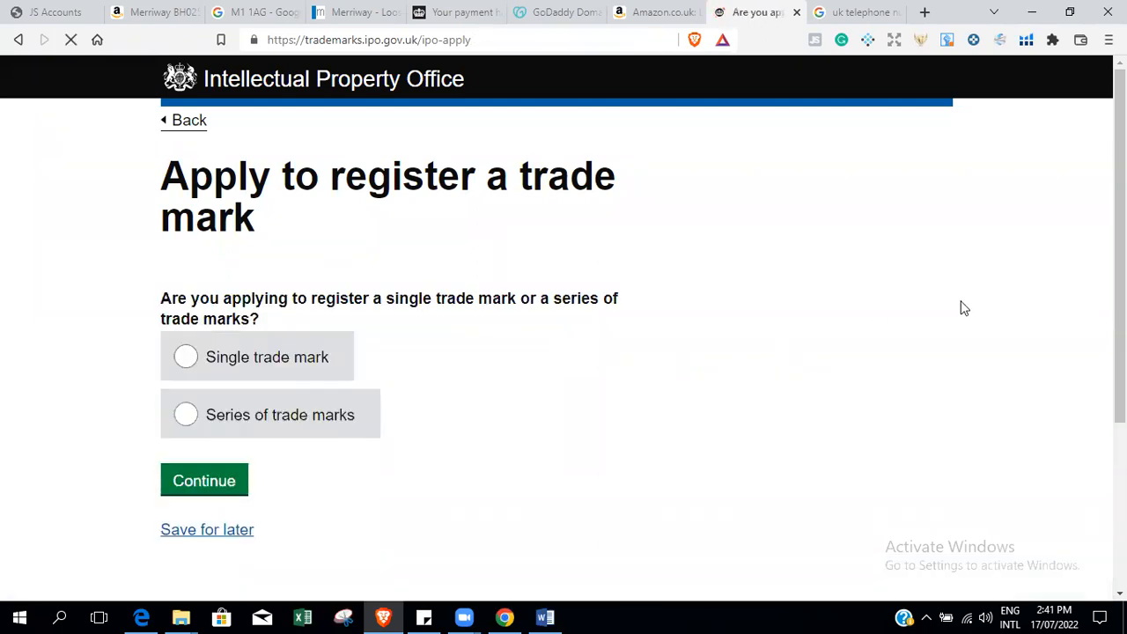
Apply for a single trade mark and move on to the goods and services fee information
click(243, 355)
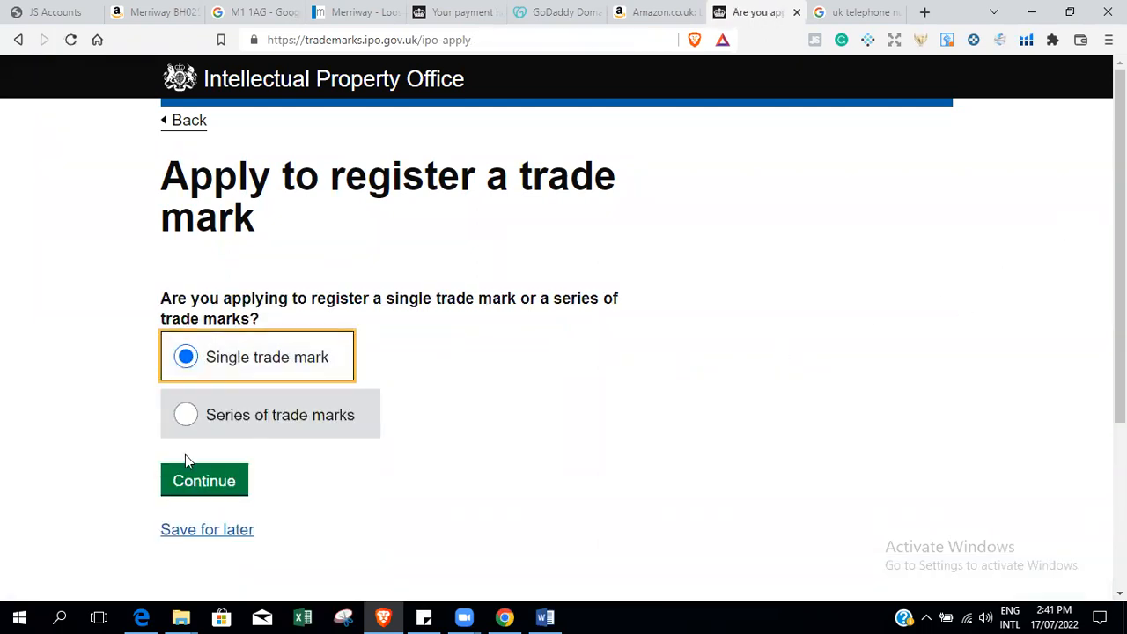
click(197, 477)
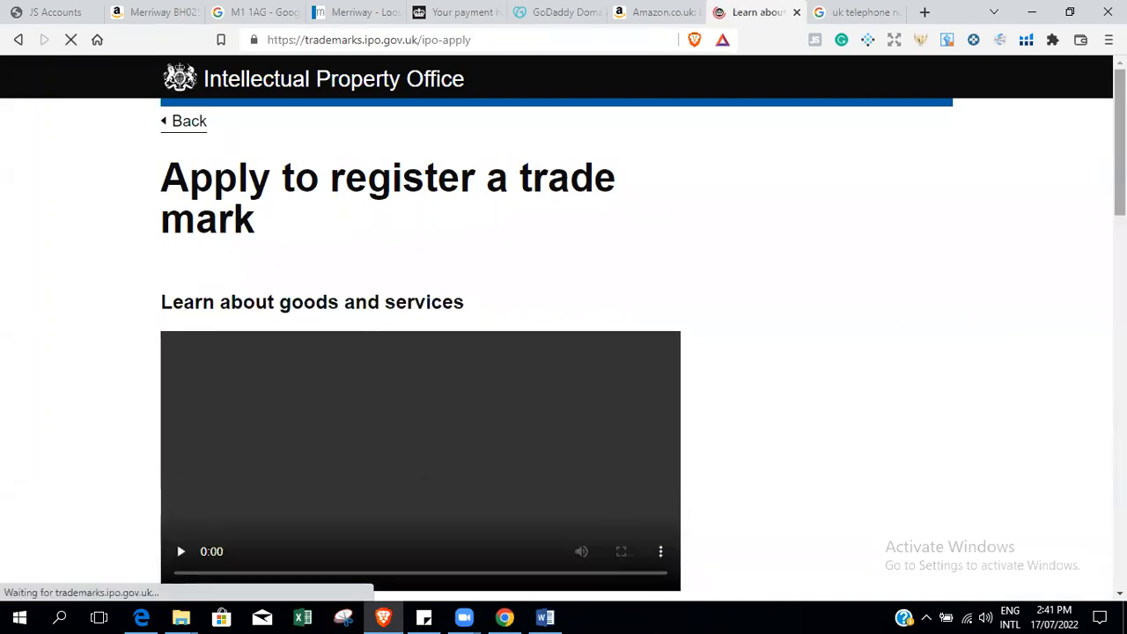
scroll(765, 382, down, 5)
scroll(564, 326, up, 4)
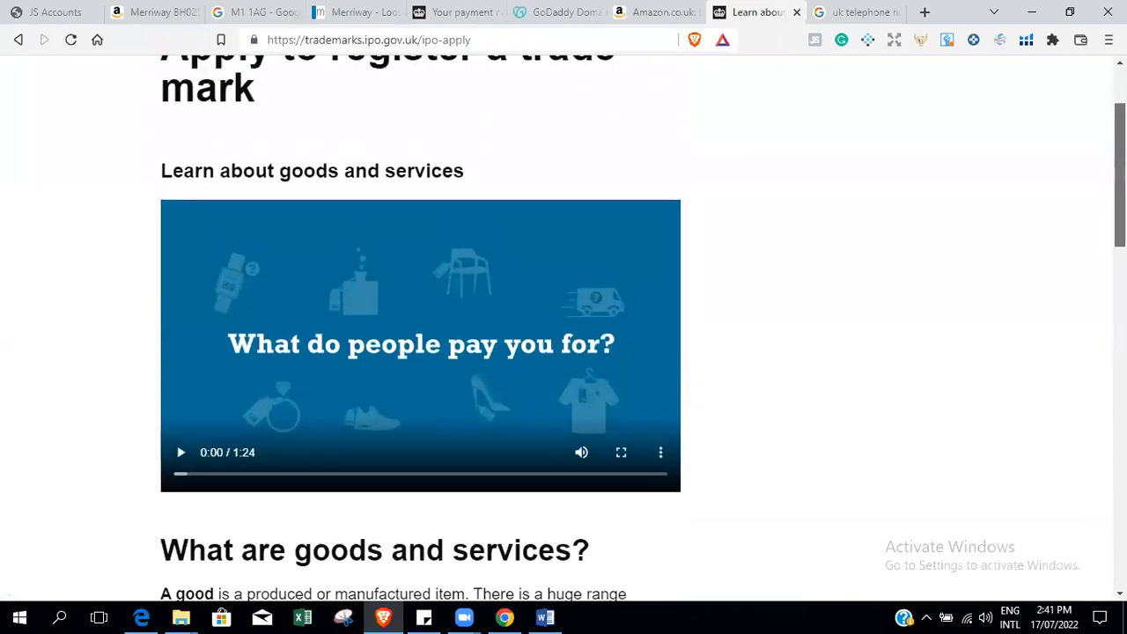
scroll(563, 326, down, 10)
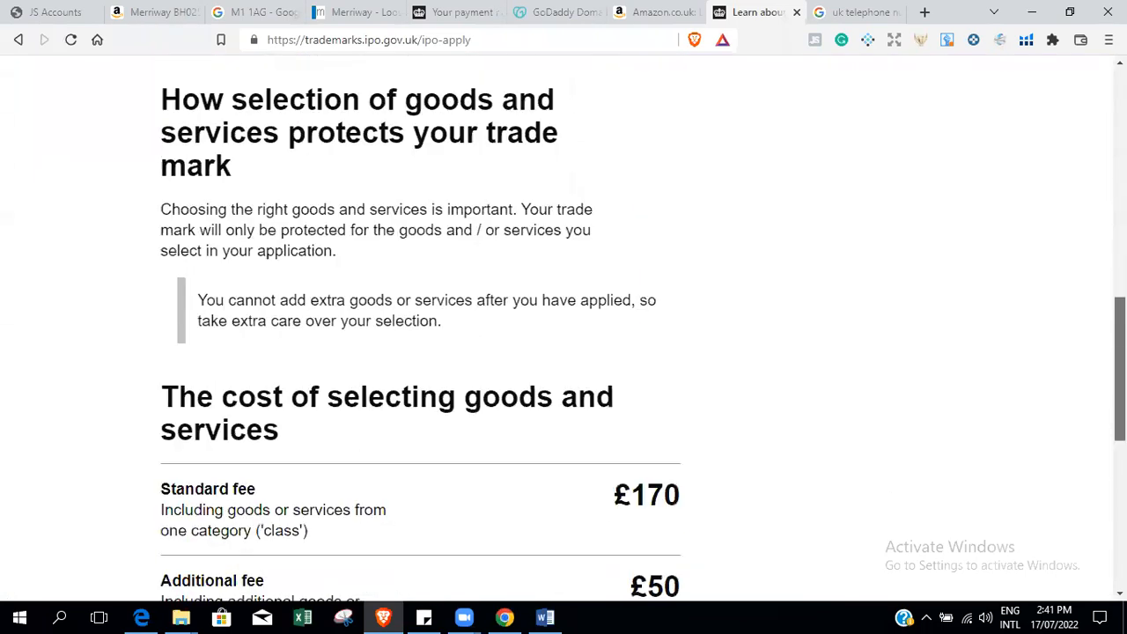
scroll(563, 326, down, 2)
scroll(564, 325, up, 1)
drag(1120, 432, 1120, 394)
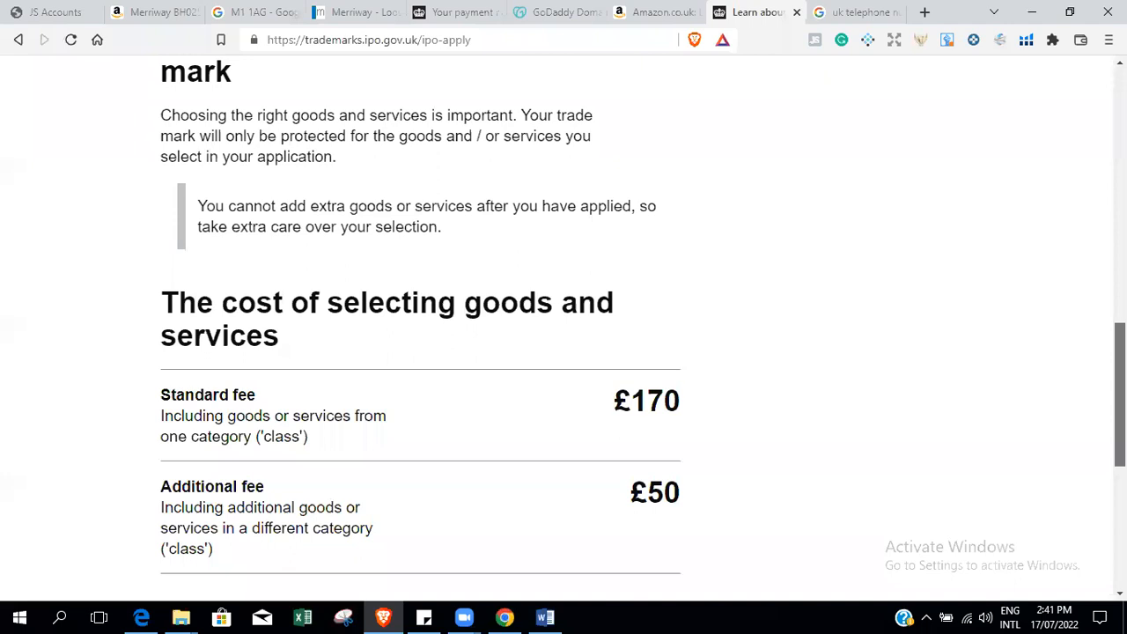
drag(1120, 394, 1120, 404)
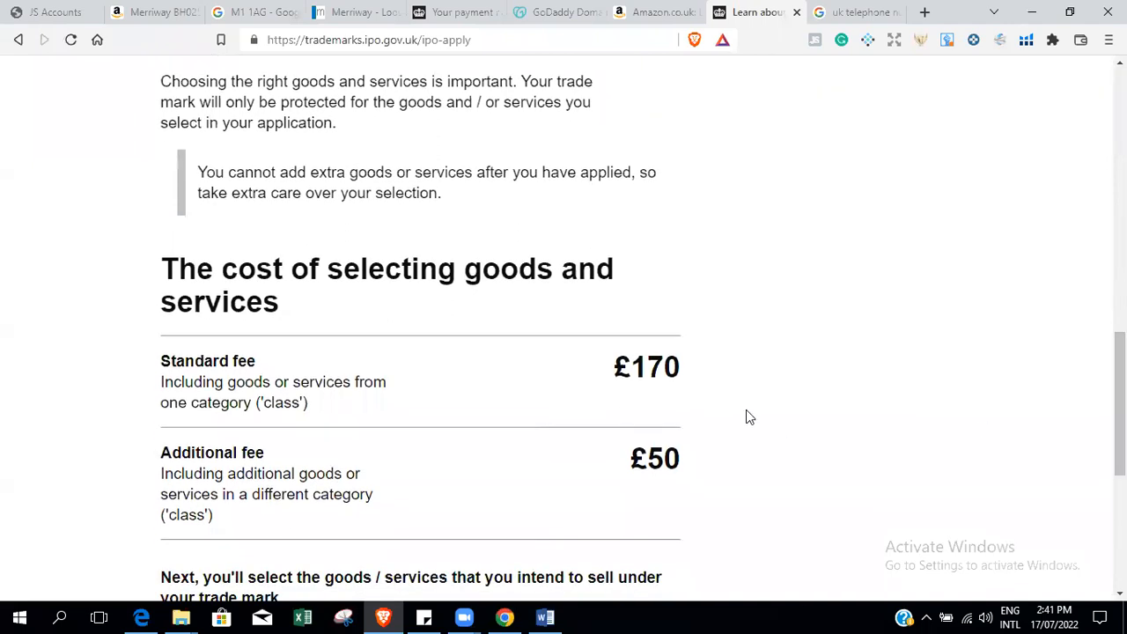
Highlight the £170 standard fee and the £50 additional class fee
drag(615, 350, 694, 388)
drag(1119, 403, 1120, 435)
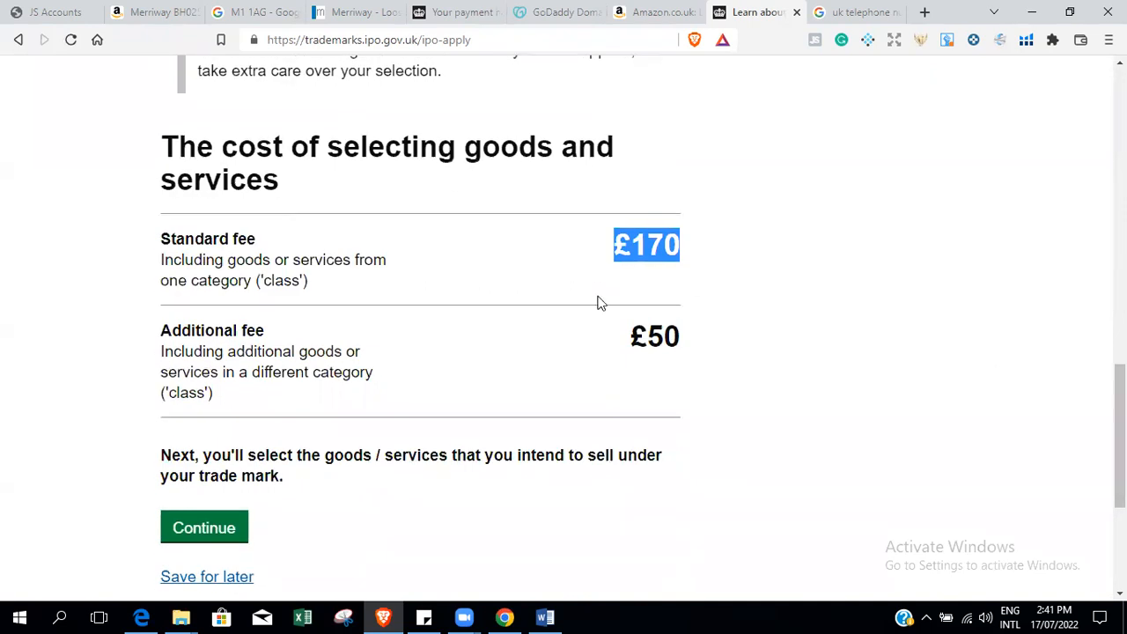
drag(604, 345, 683, 342)
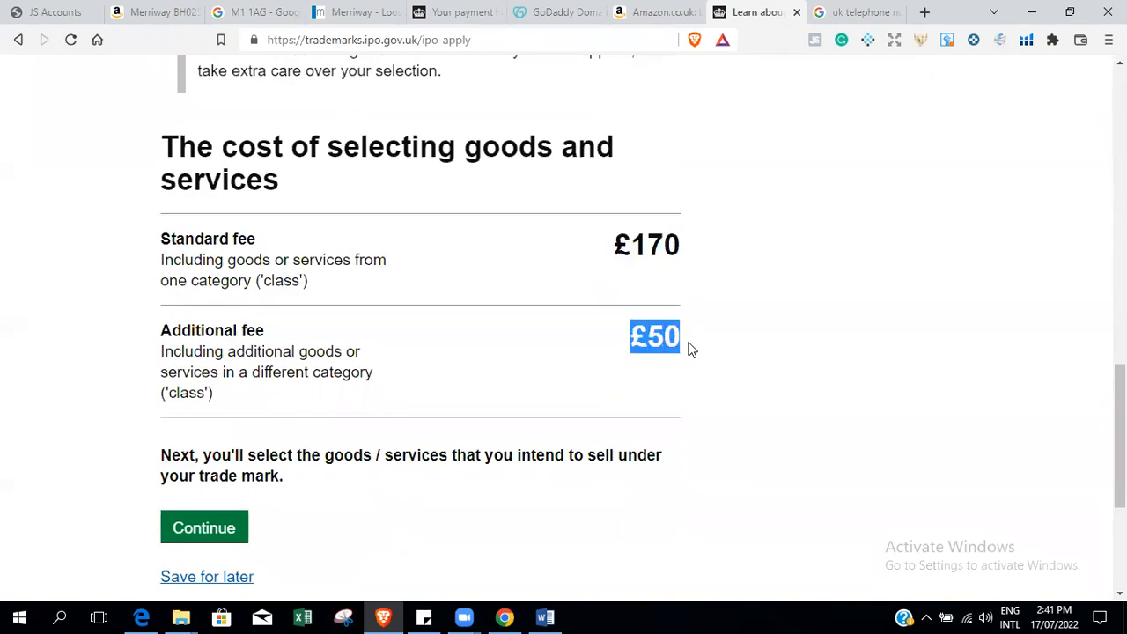
drag(1120, 433, 1120, 404)
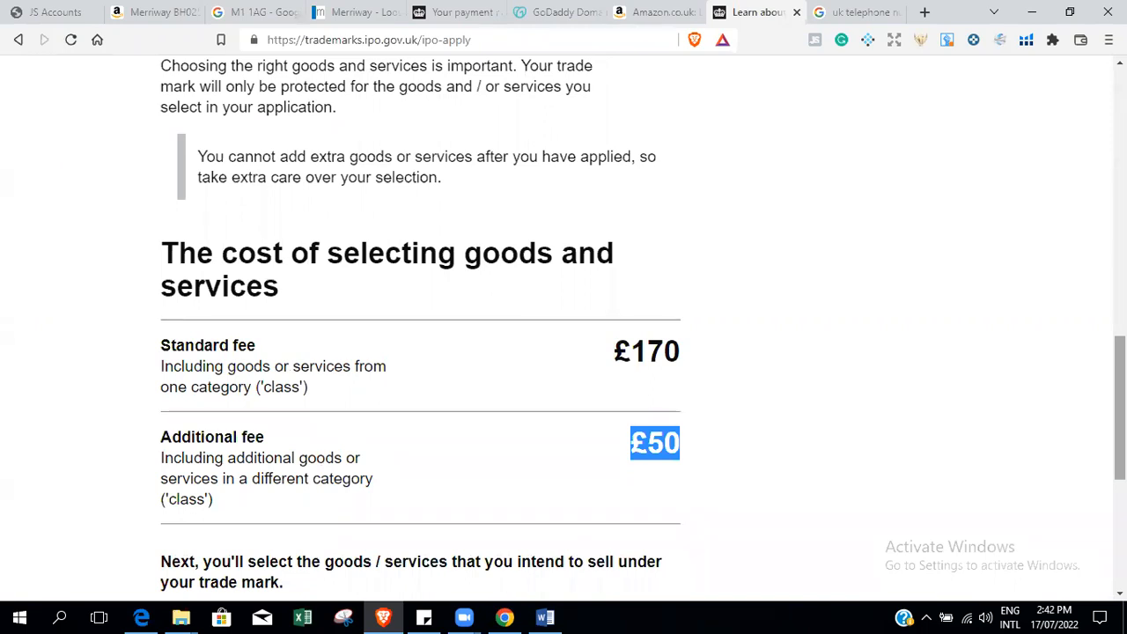
click(564, 478)
scroll(1119, 405, down, 2)
scroll(602, 247, up, 1)
drag(602, 236, 714, 205)
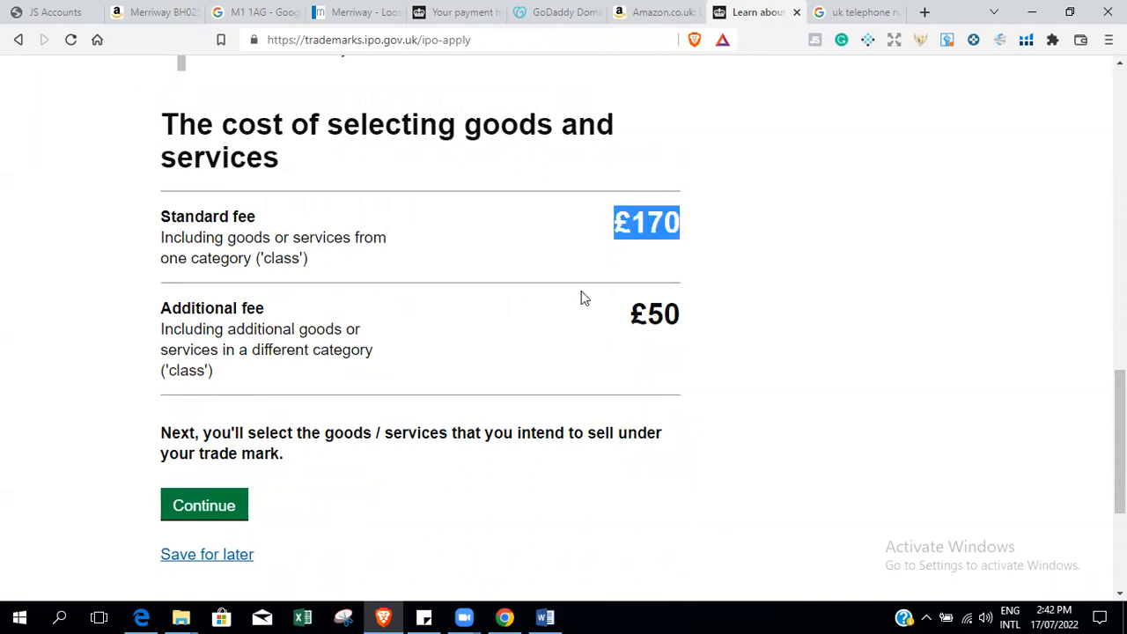
drag(621, 306, 679, 300)
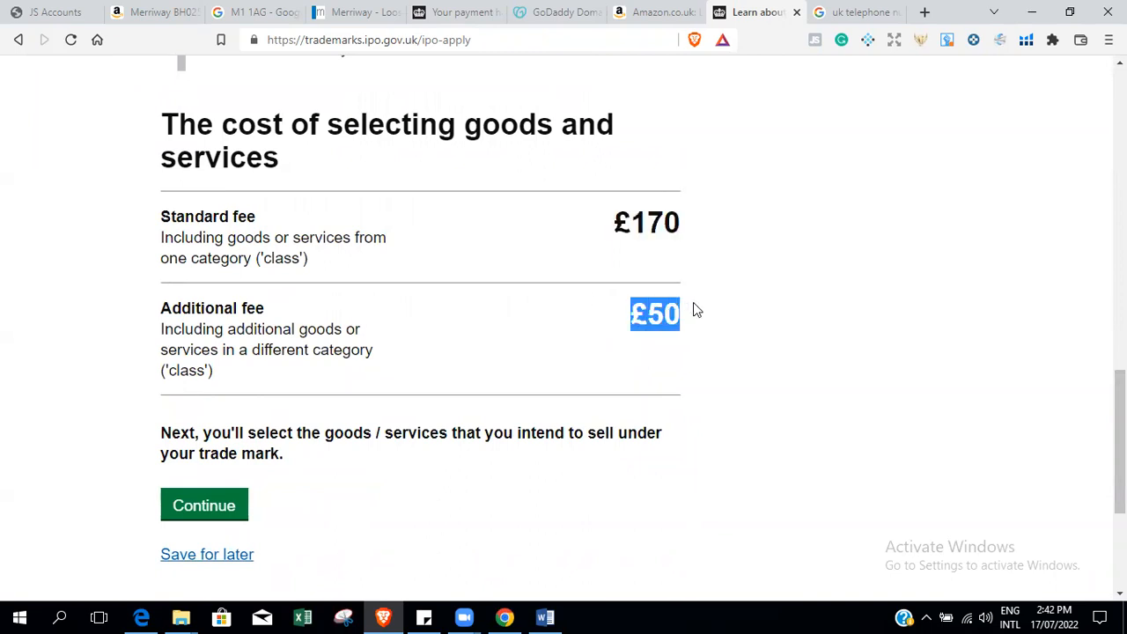
After previewing manual class entry and its class list, choose terms from the pre-approved list
click(203, 507)
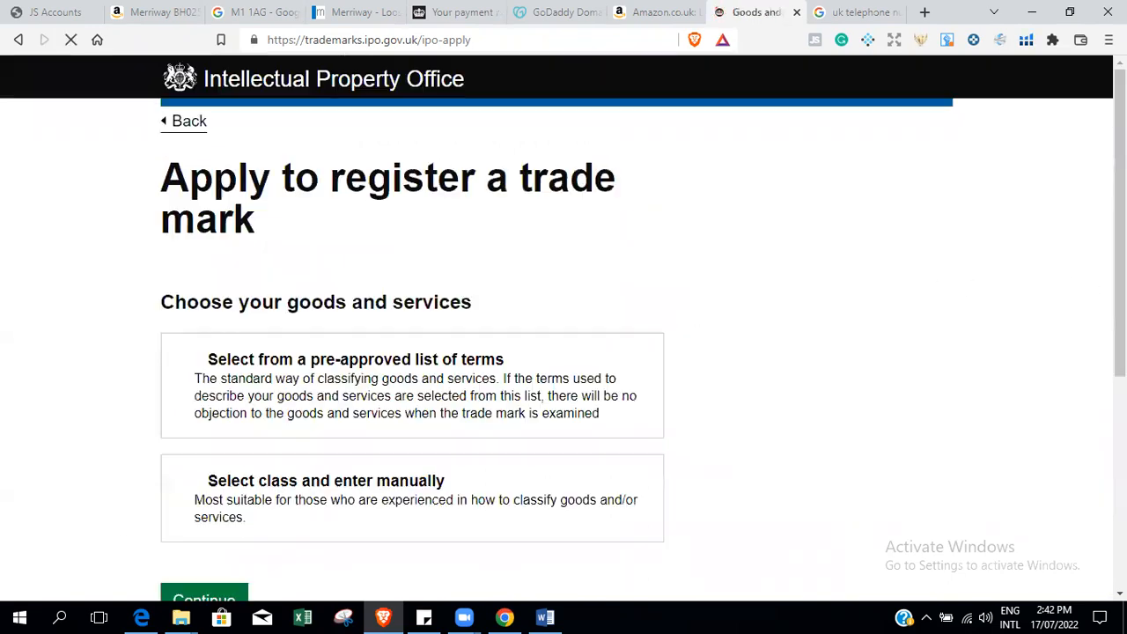
scroll(385, 329, down, 3)
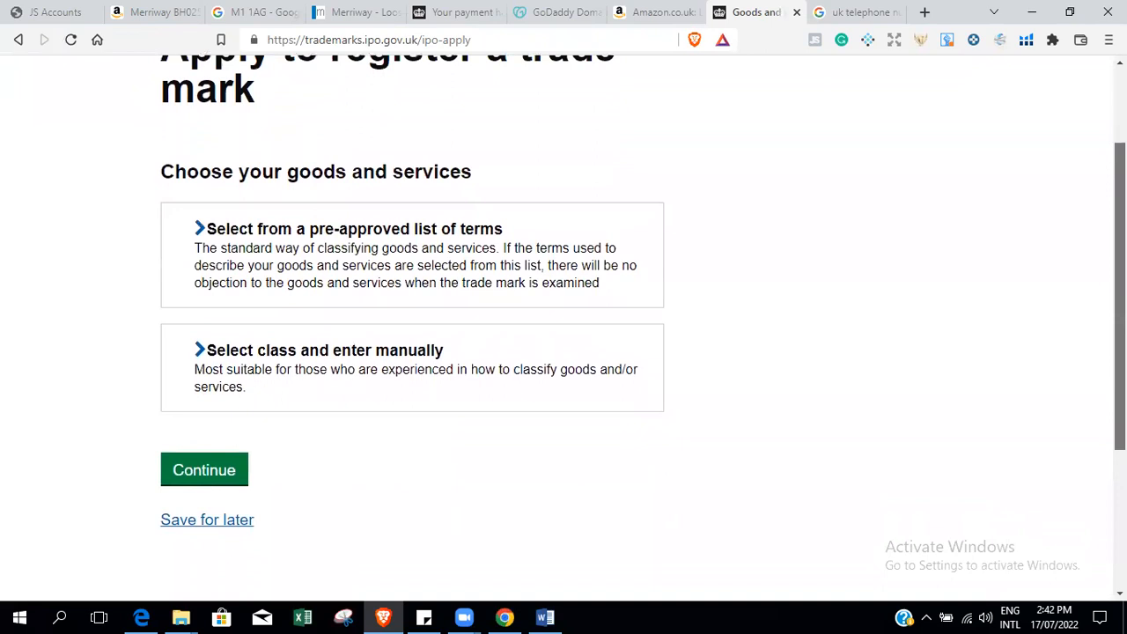
click(374, 366)
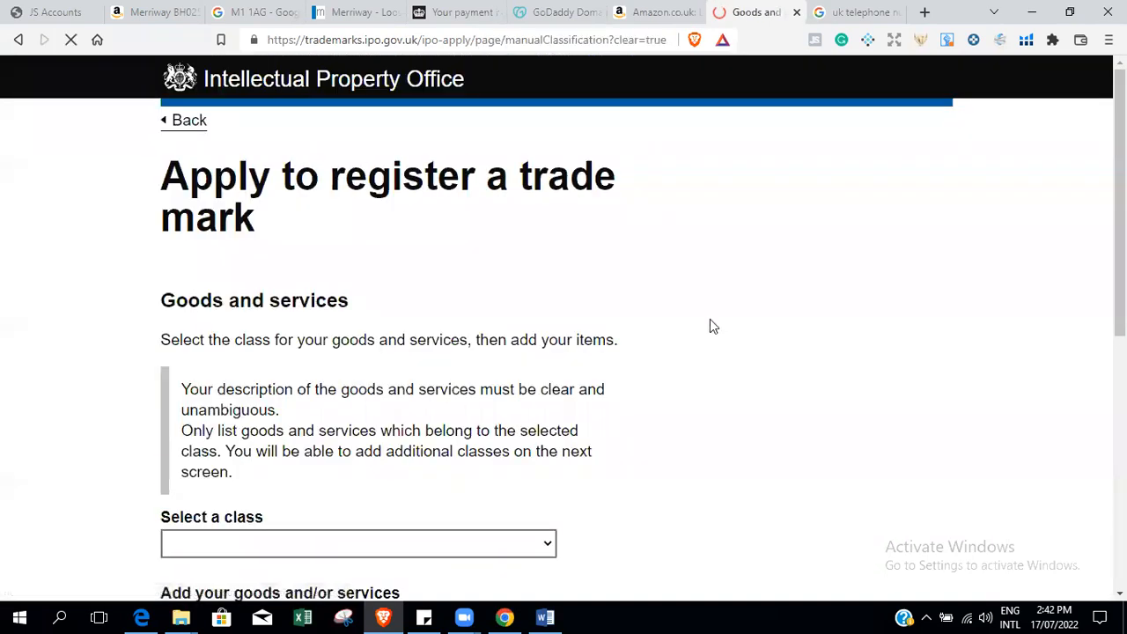
scroll(374, 366, down, 4)
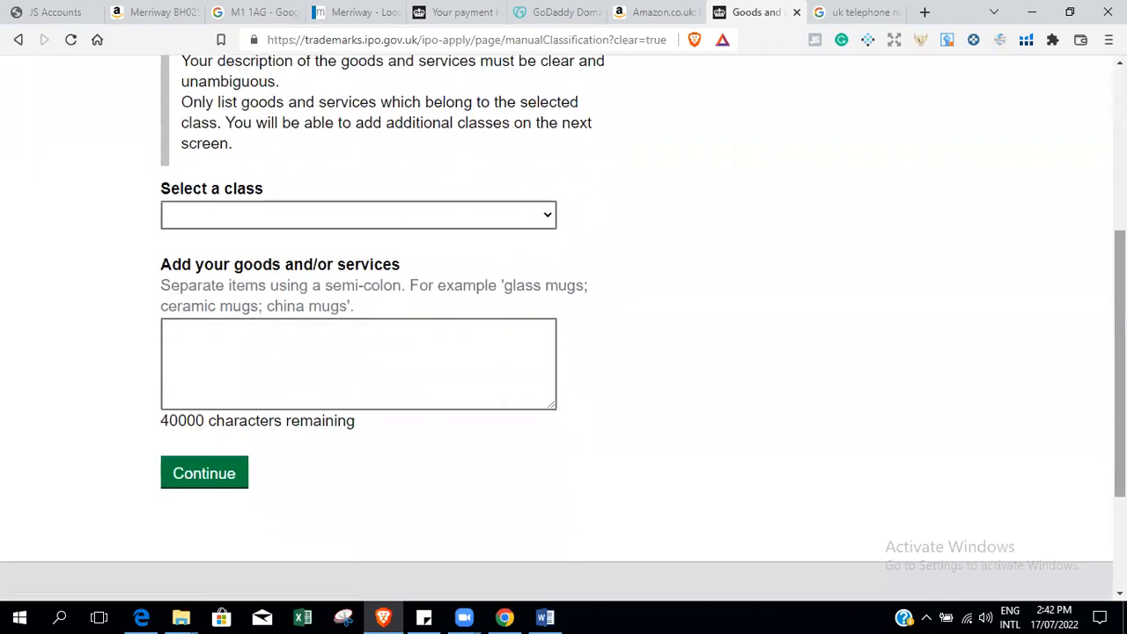
click(353, 218)
click(353, 218)
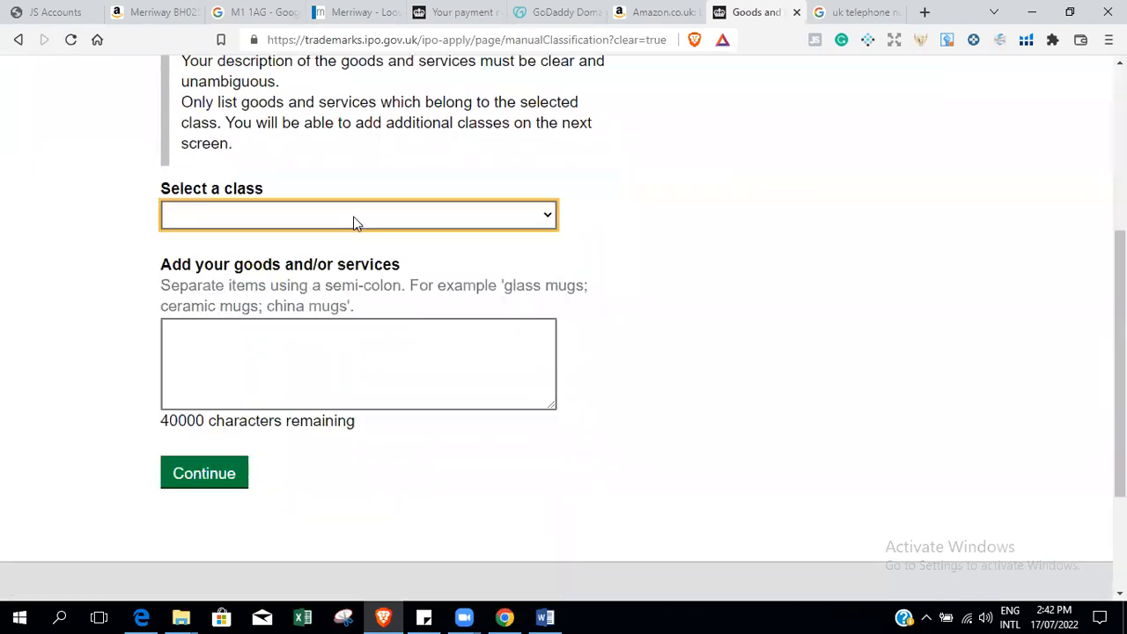
scroll(353, 218, up, 4)
scroll(563, 317, down, 4)
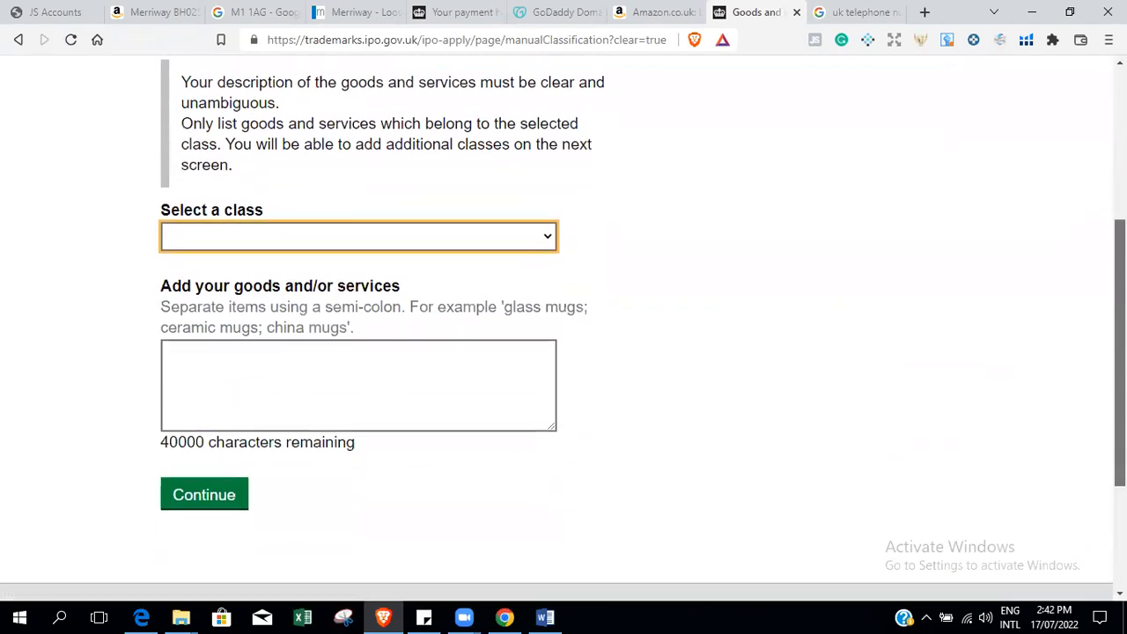
scroll(563, 317, up, 3)
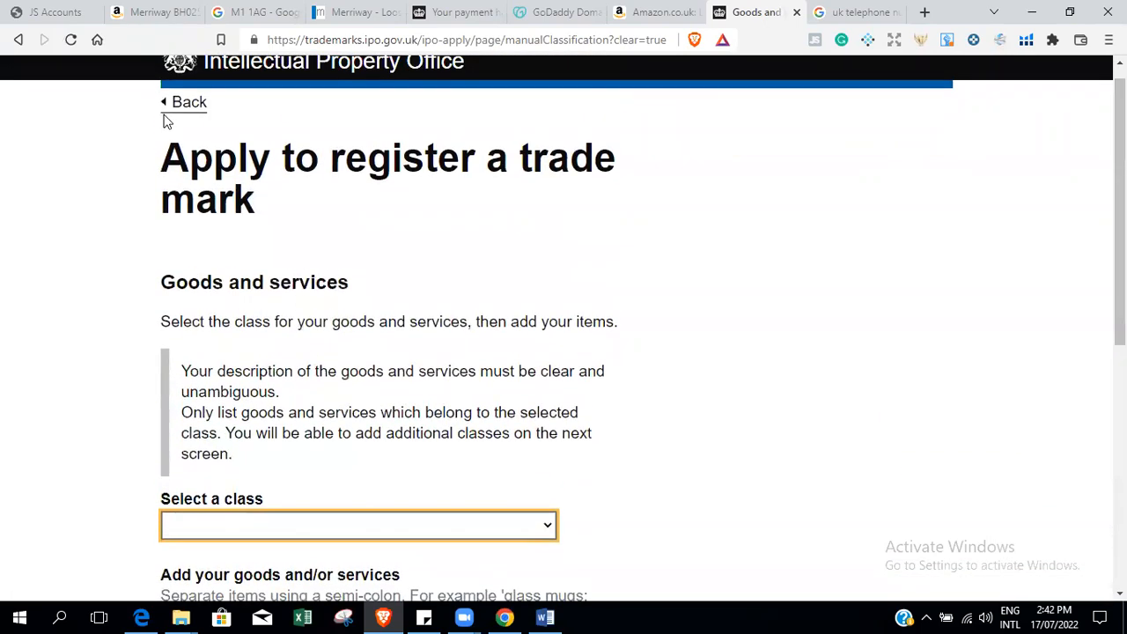
click(193, 104)
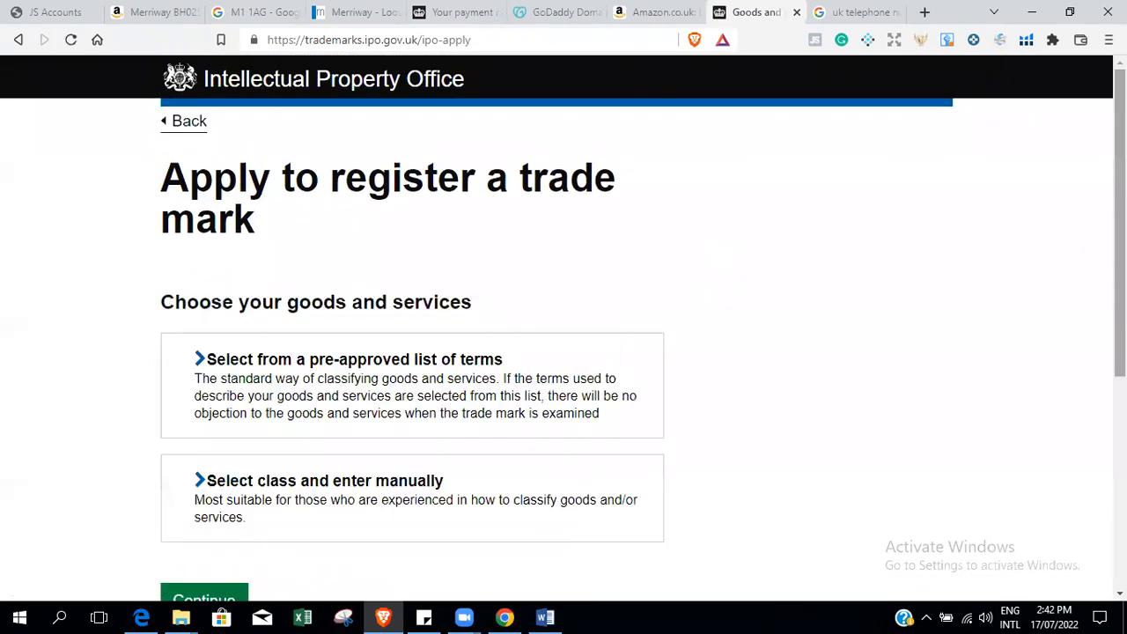
scroll(943, 252, down, 1)
click(421, 302)
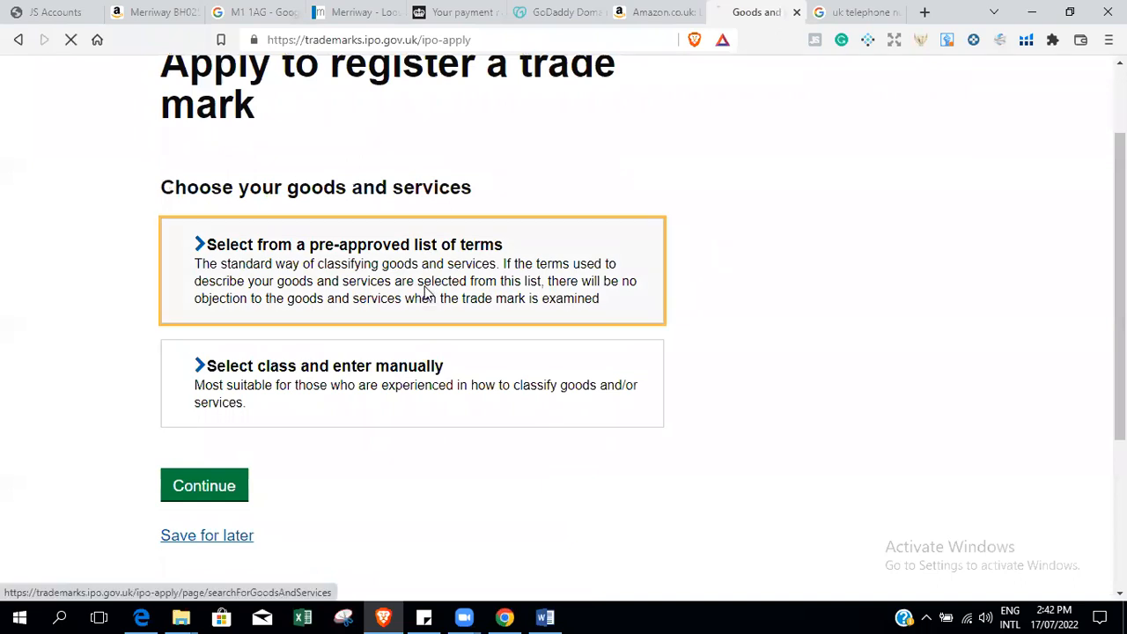
click(321, 380)
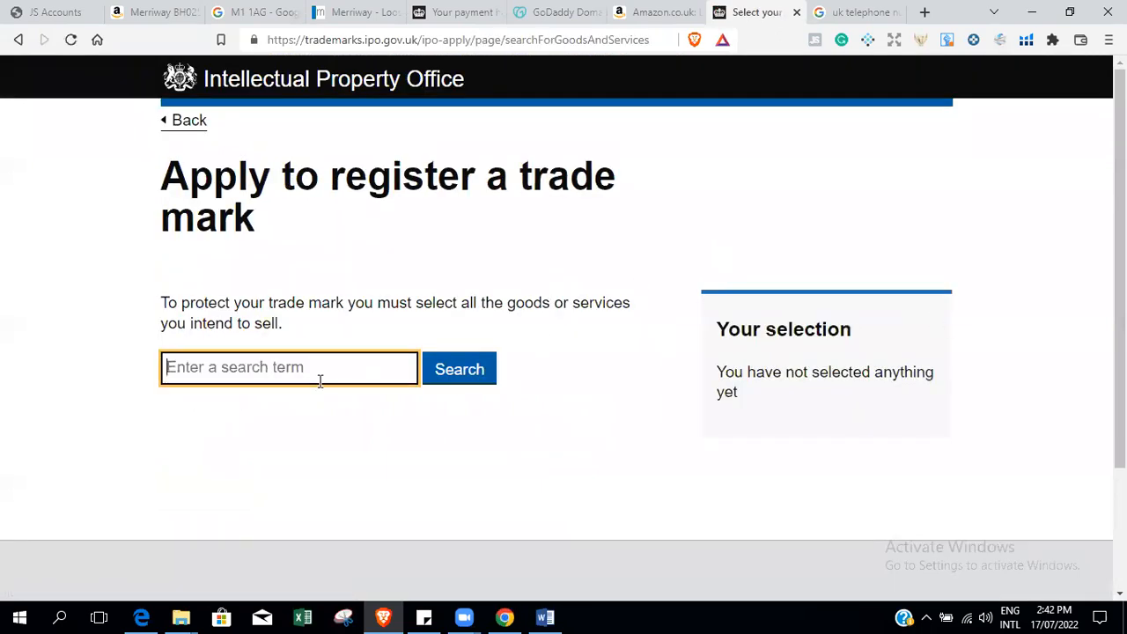
text(kitchen)
click(449, 369)
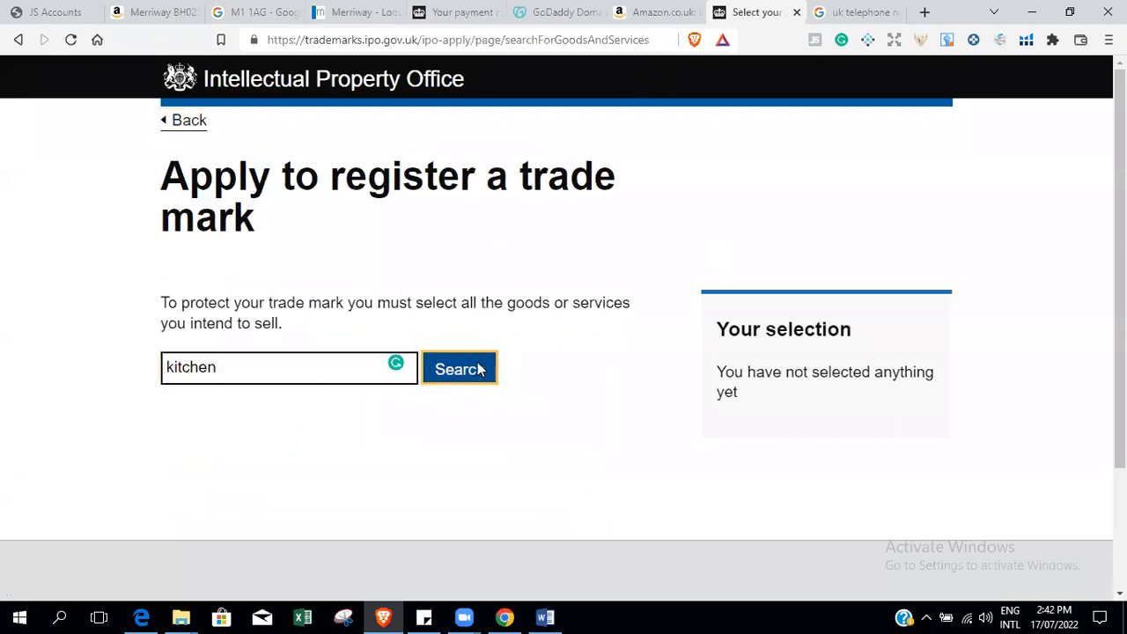
scroll(448, 370, down, 8)
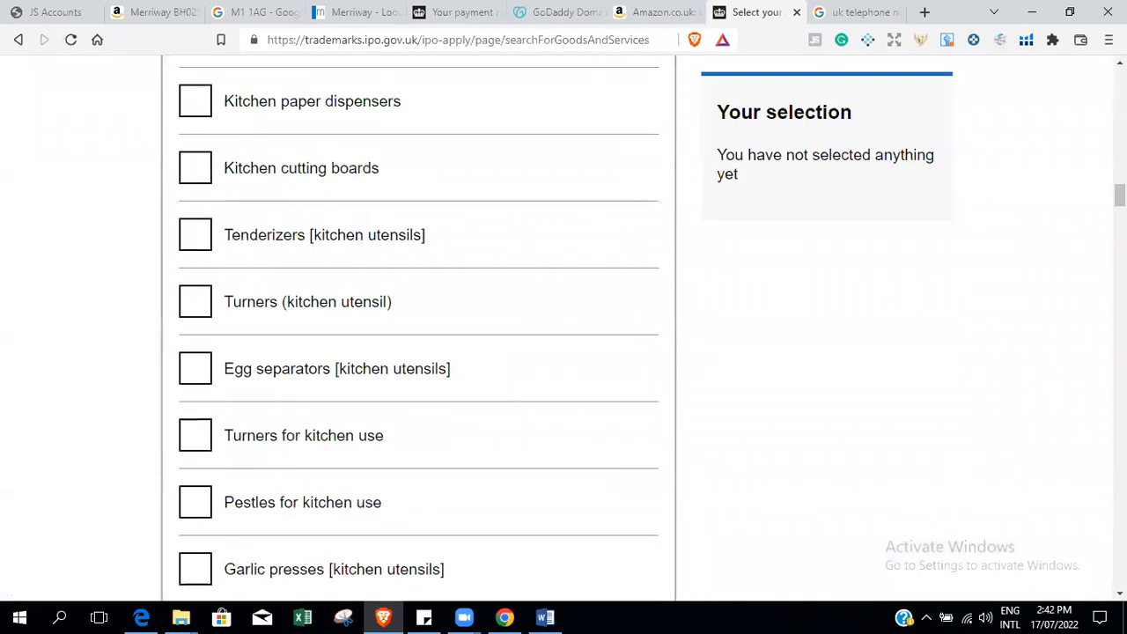
scroll(418, 326, up, 10)
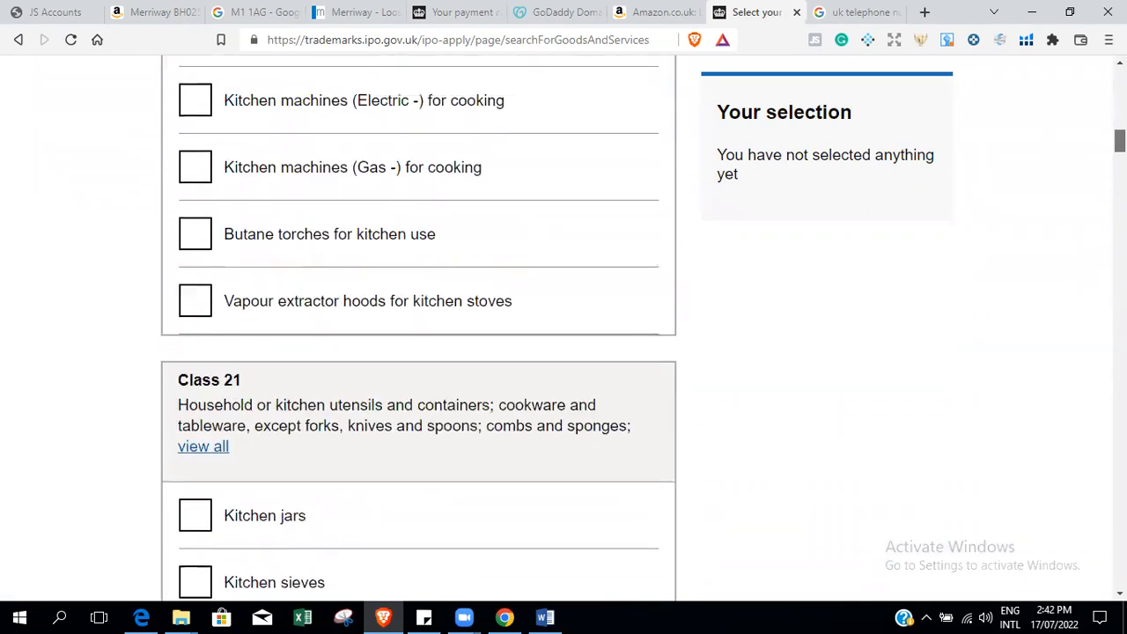
scroll(418, 326, down, 3)
scroll(418, 326, up, 15)
scroll(418, 326, down, 6)
scroll(418, 325, up, 3)
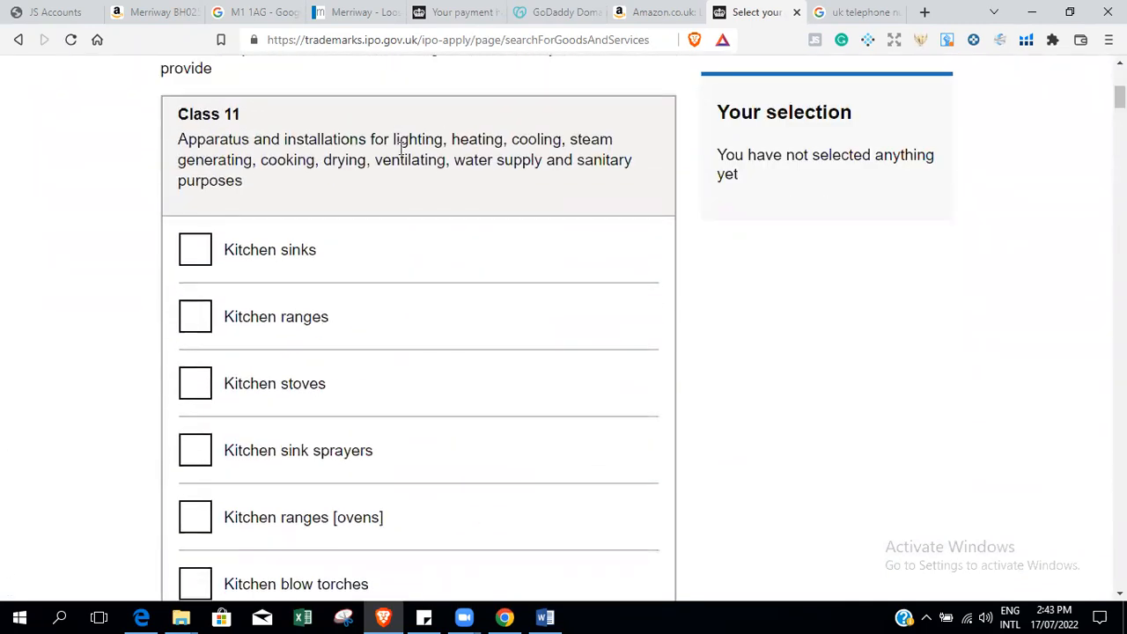
drag(179, 139, 441, 139)
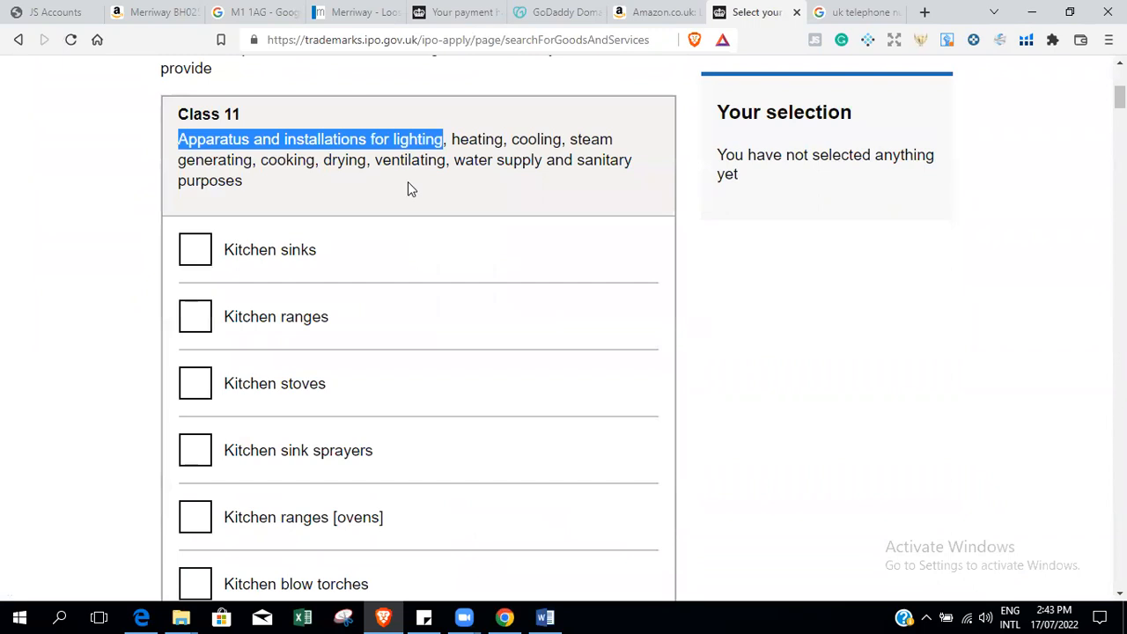
click(321, 186)
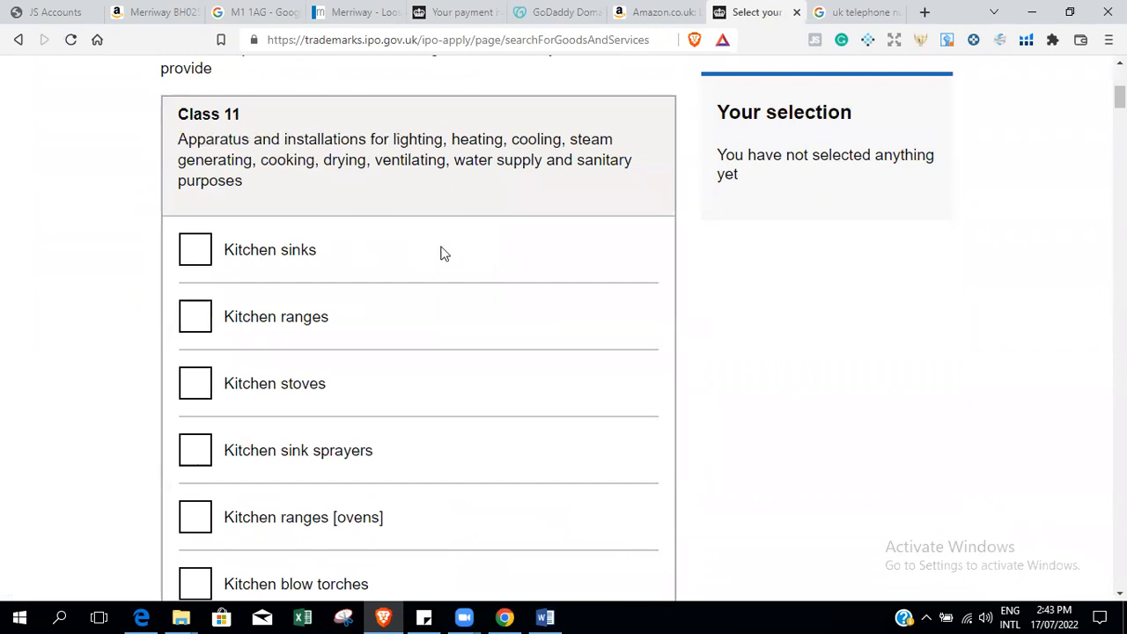
Tick Class 11 kitchen sinks, ranges, stoves, sink sprayers, blow torches, electric ovens and kamado
click(201, 253)
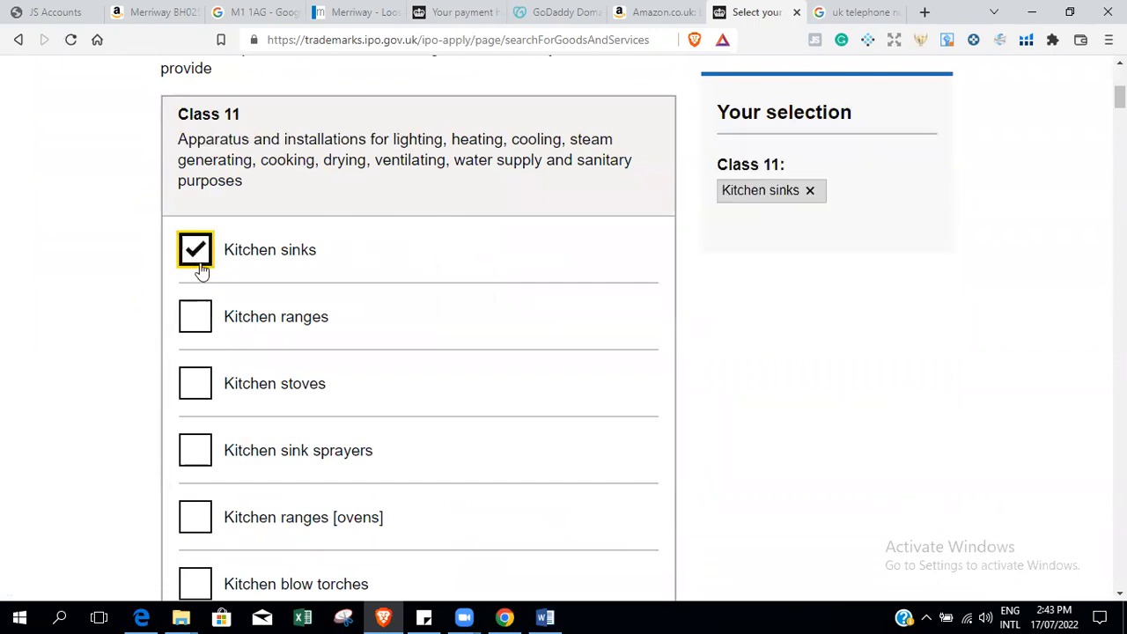
click(193, 319)
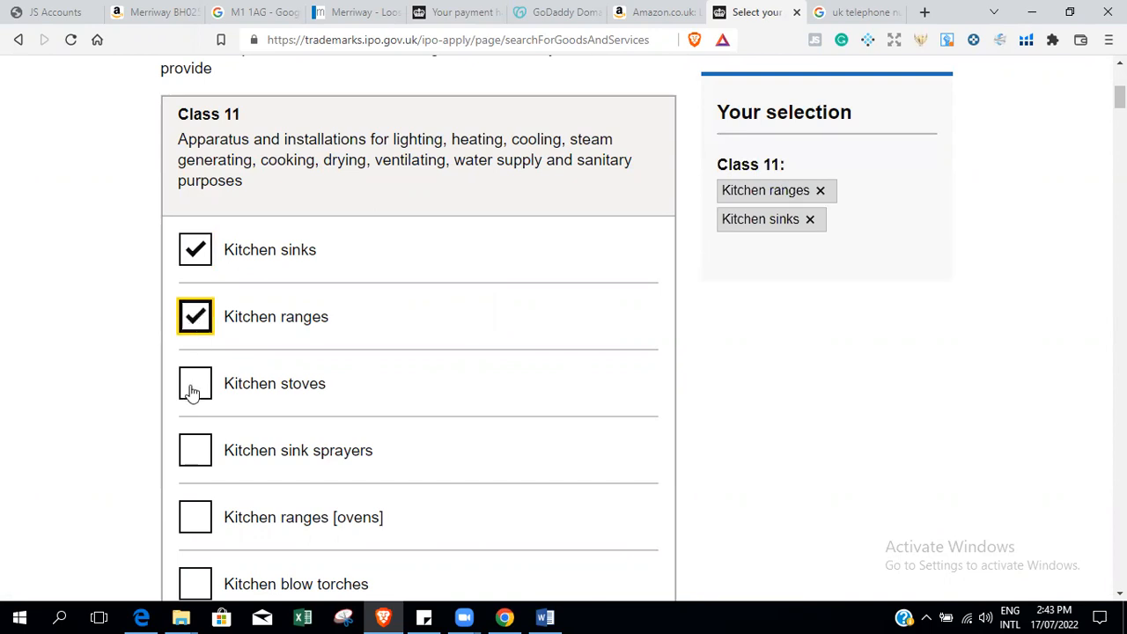
scroll(418, 325, down, 5)
scroll(418, 326, up, 6)
scroll(418, 326, down, 1)
scroll(418, 326, down, 1)
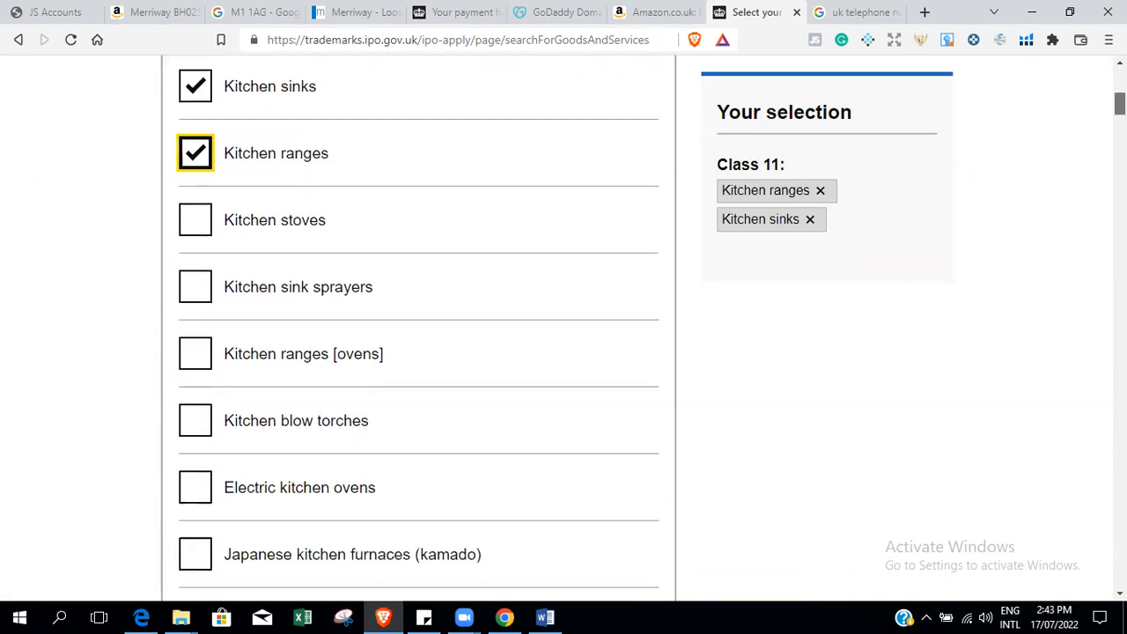
scroll(418, 326, down, 2)
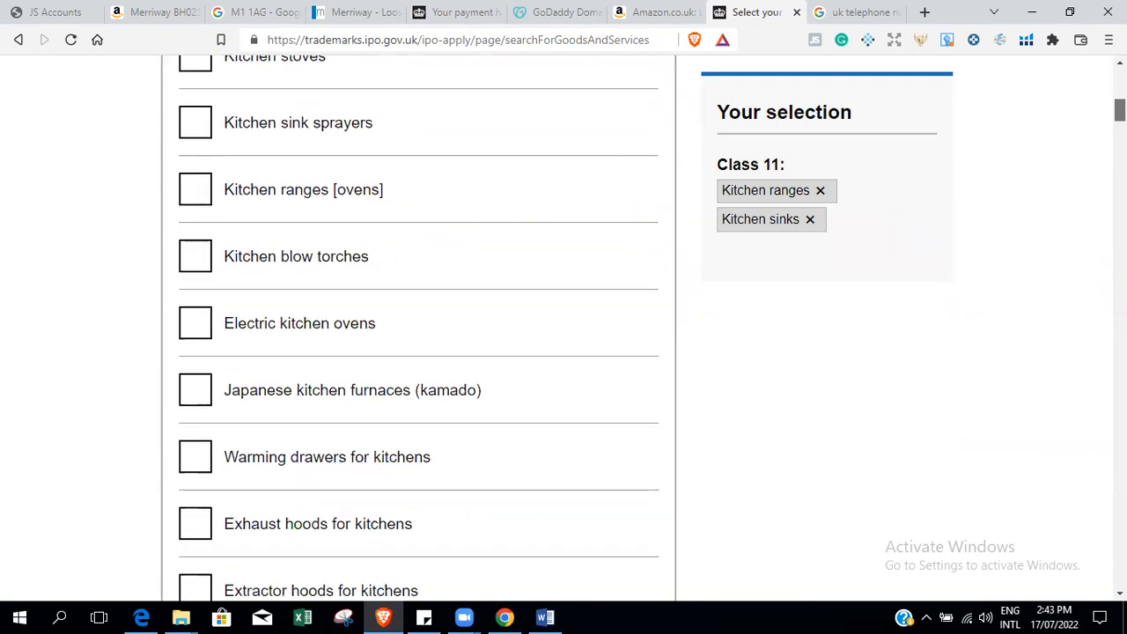
scroll(418, 326, up, 1)
scroll(418, 326, up, 1)
scroll(418, 326, down, 1)
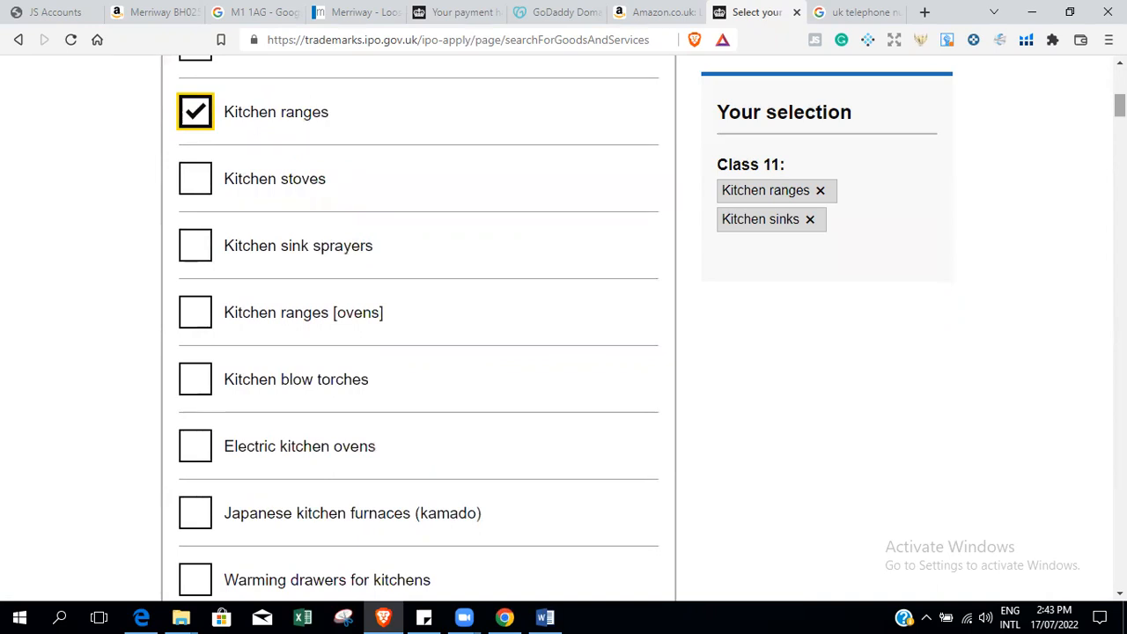
click(201, 179)
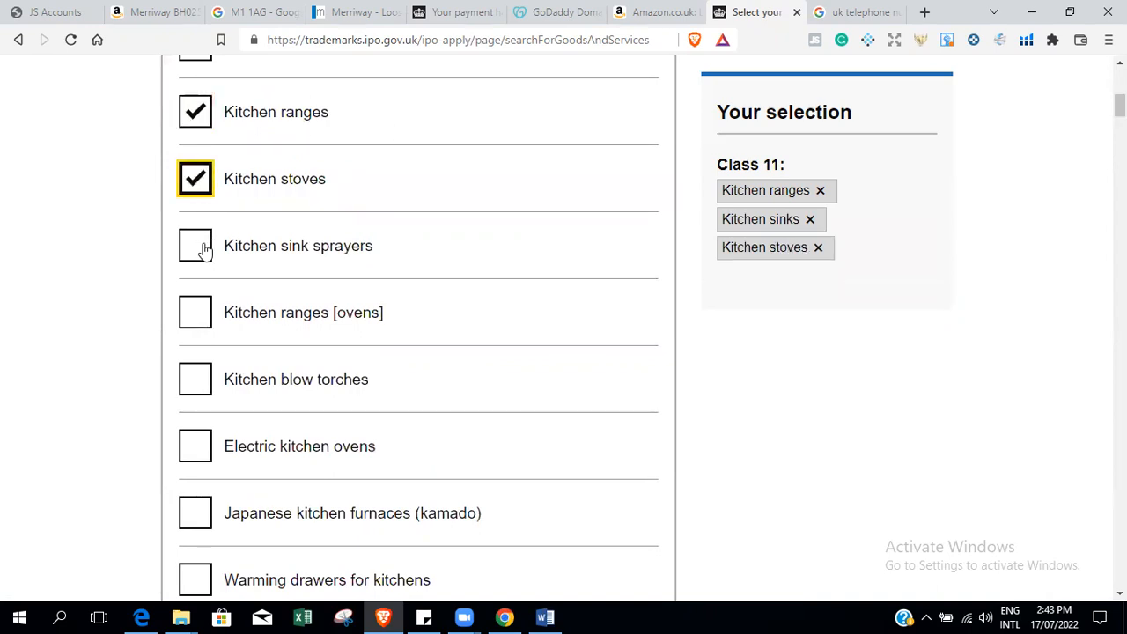
click(197, 247)
click(197, 378)
click(192, 447)
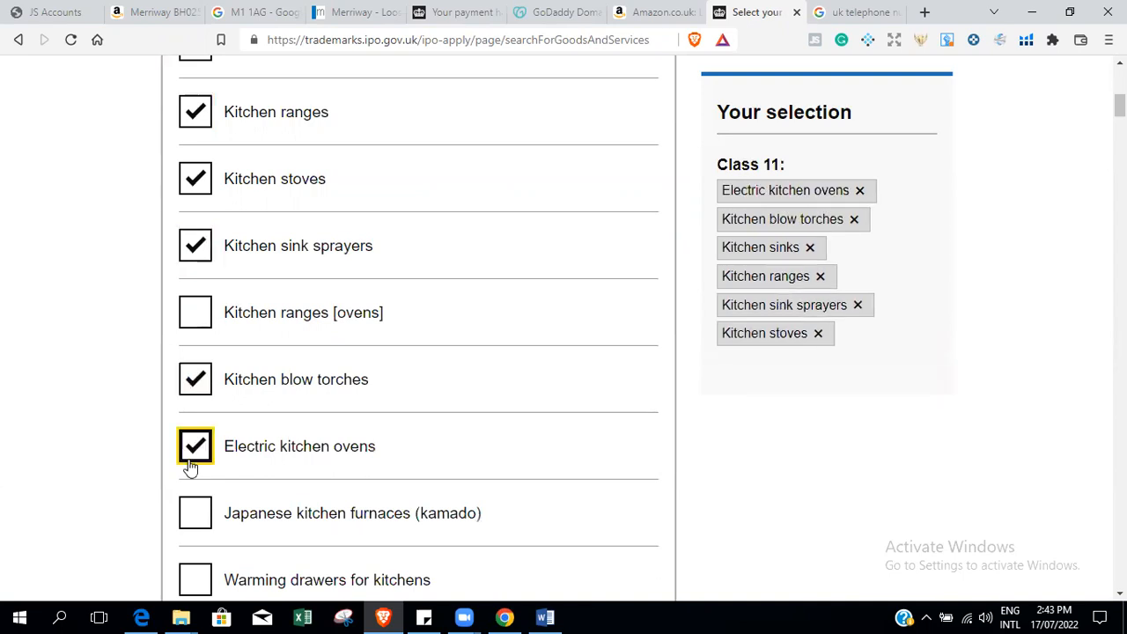
click(192, 506)
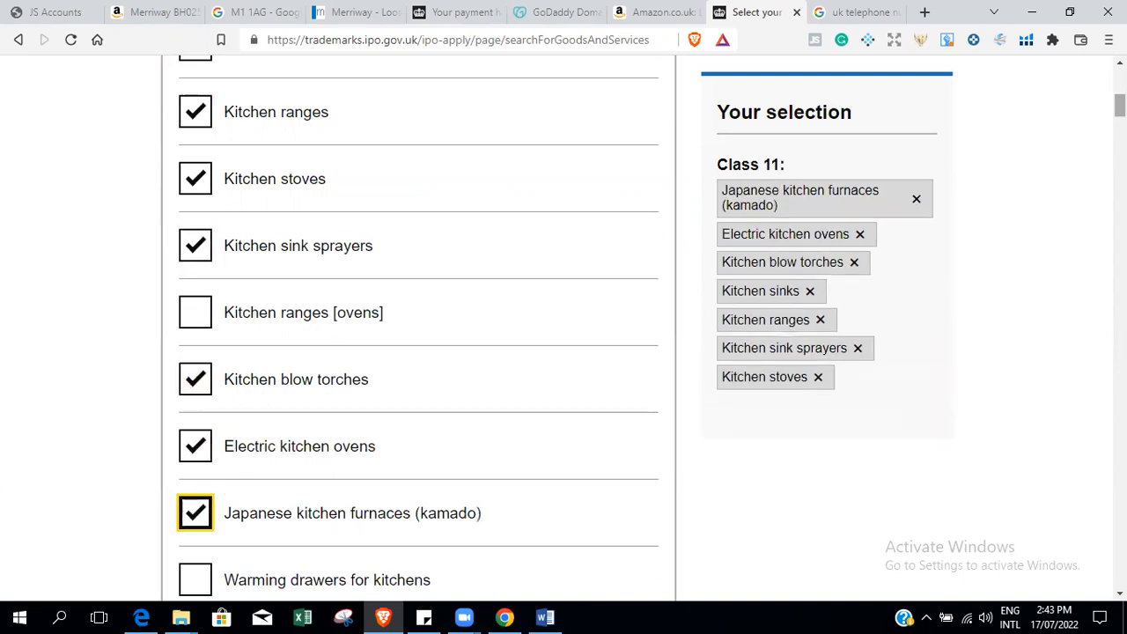
Add kitchen hoods, electric and gas cooking machines, butane torches, worktop sinks, ventilation, and Class 21 Kitchen jars
scroll(418, 325, down, 6)
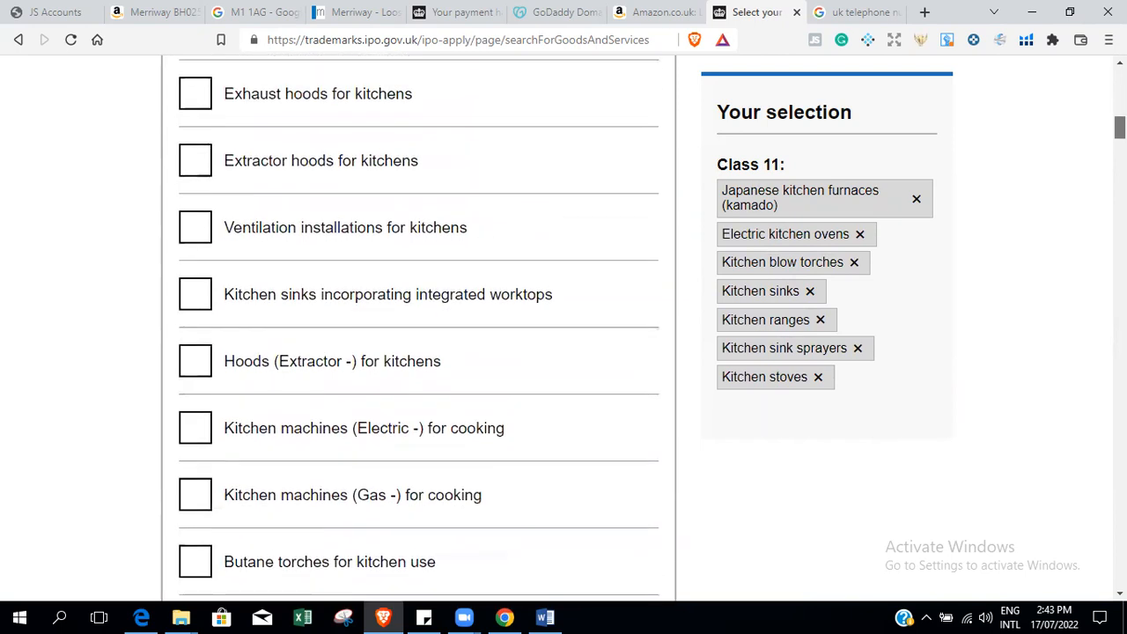
scroll(418, 326, down, 5)
scroll(269, 269, up, 1)
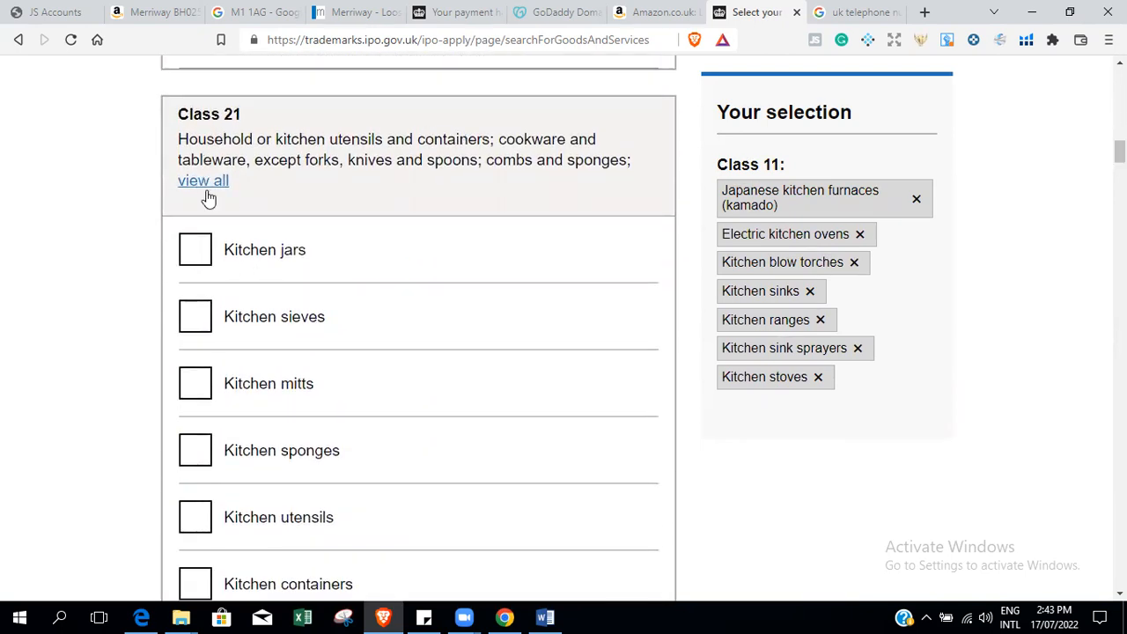
scroll(147, 406, up, 5)
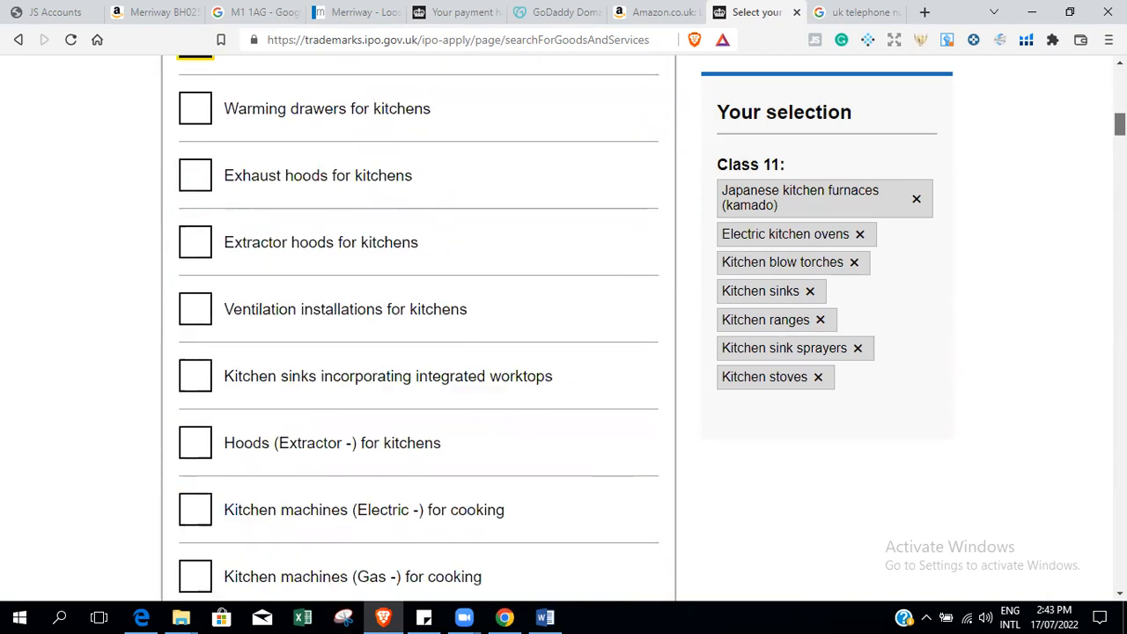
scroll(147, 407, down, 1)
click(198, 361)
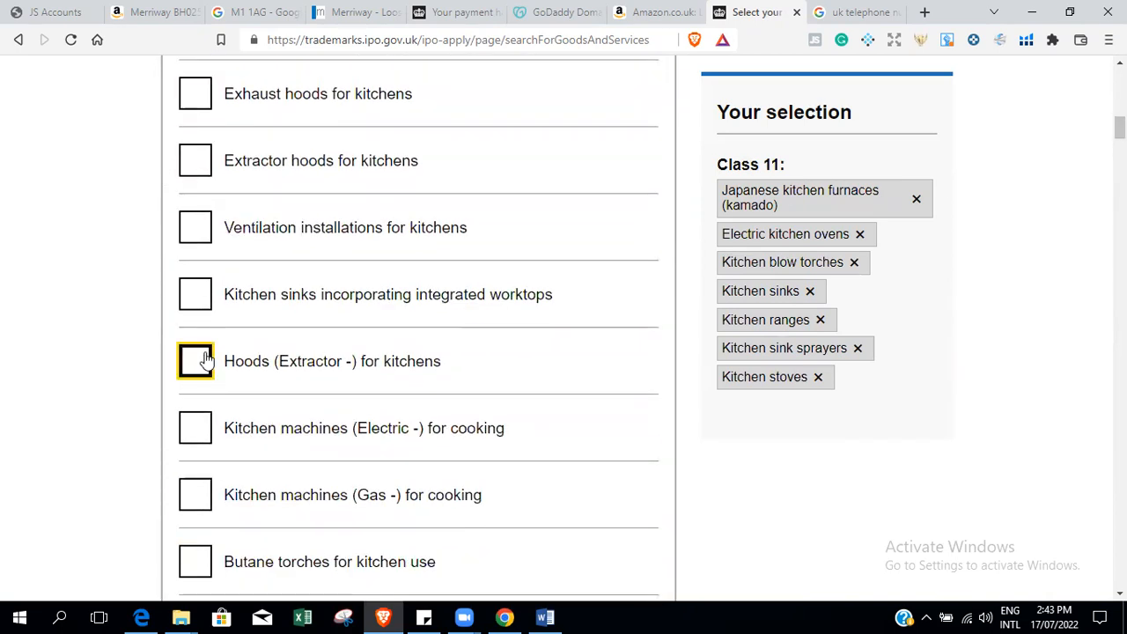
click(199, 428)
click(199, 497)
click(198, 561)
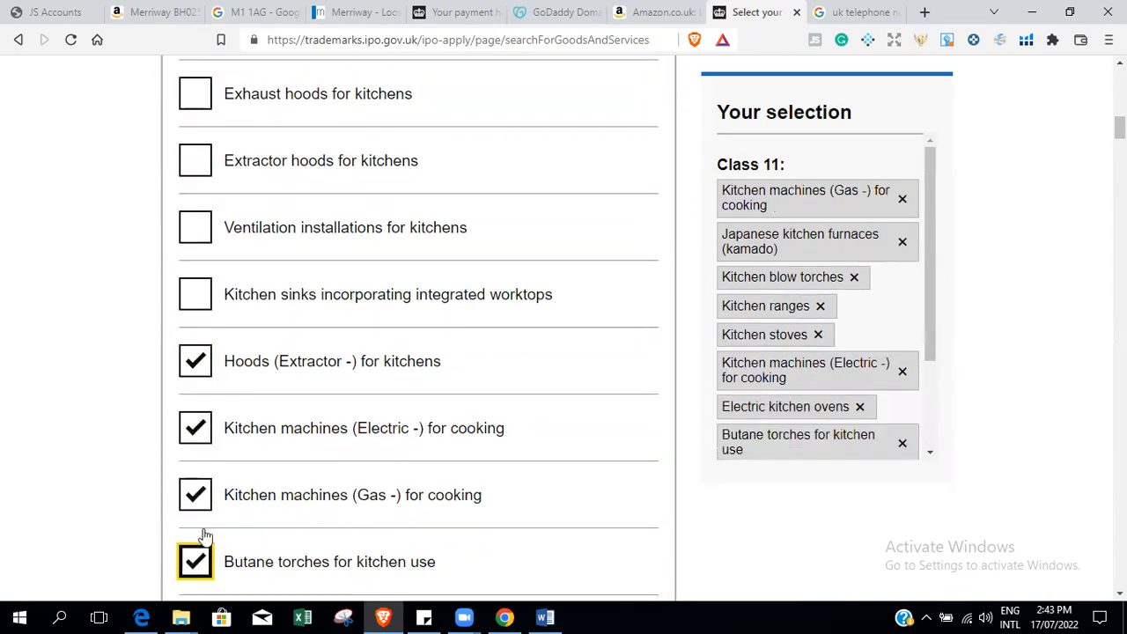
click(197, 294)
click(201, 226)
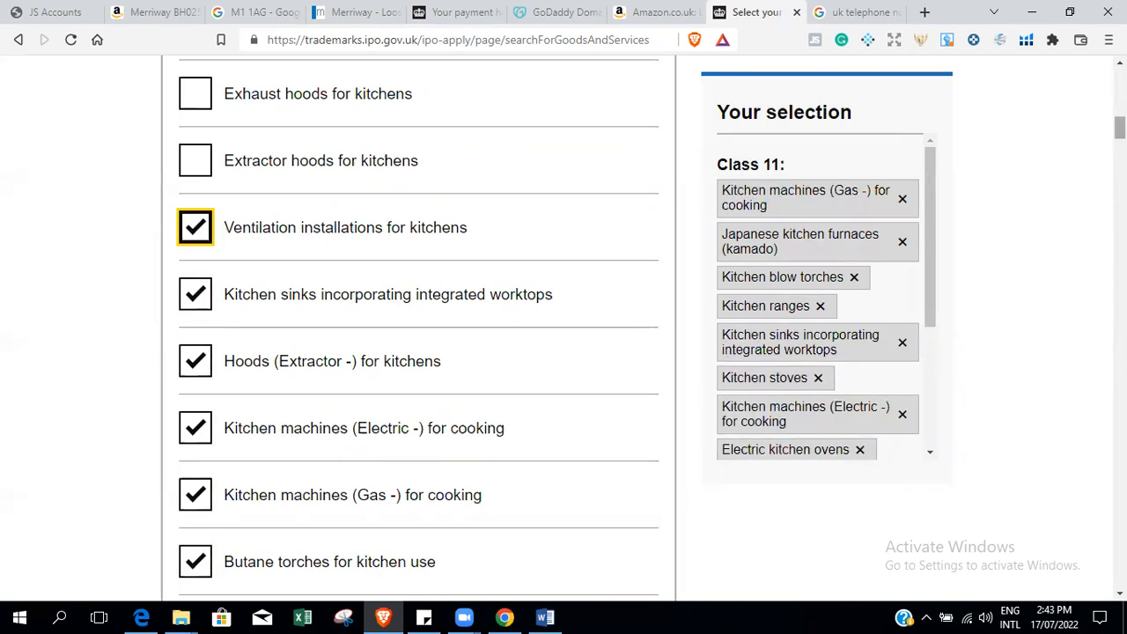
scroll(1118, 132, down, 7)
scroll(313, 279, up, 3)
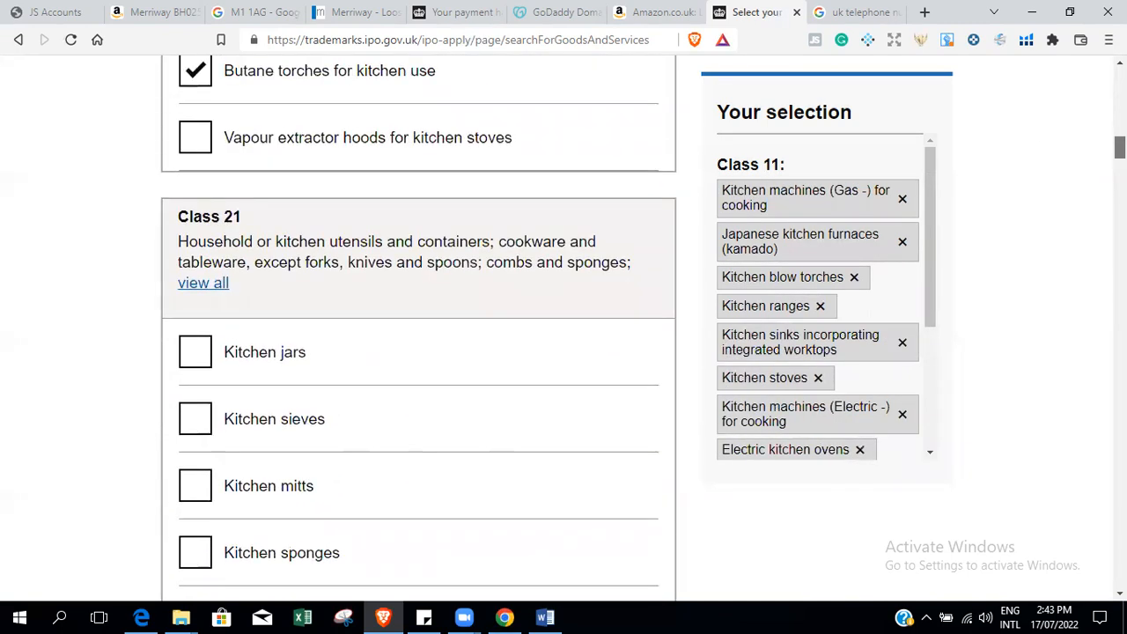
click(195, 354)
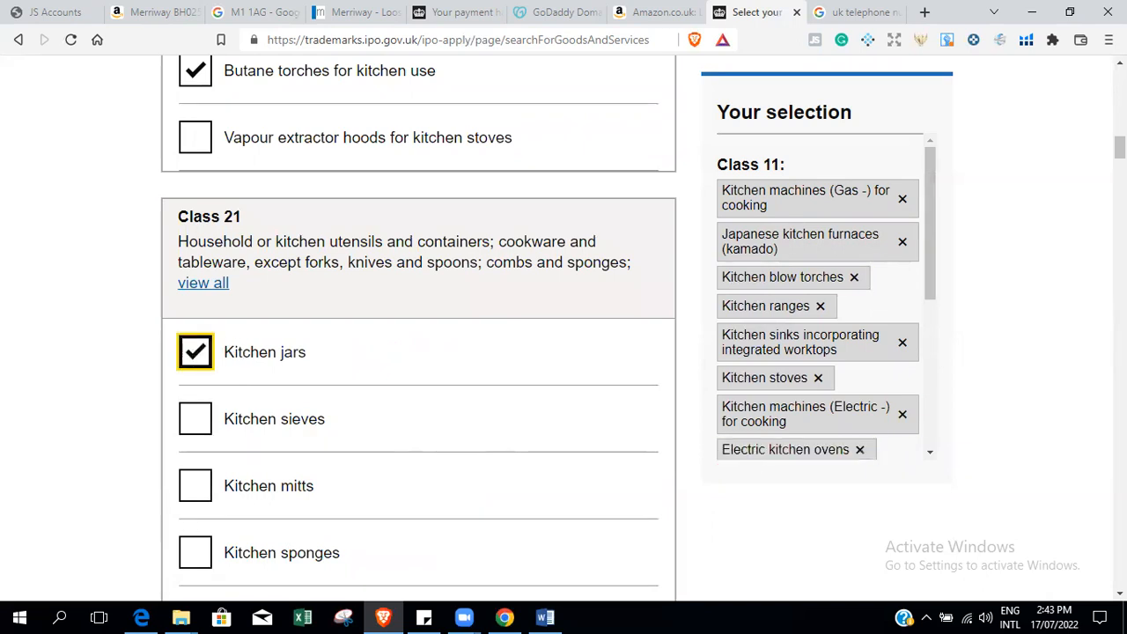
scroll(418, 352, down, 6)
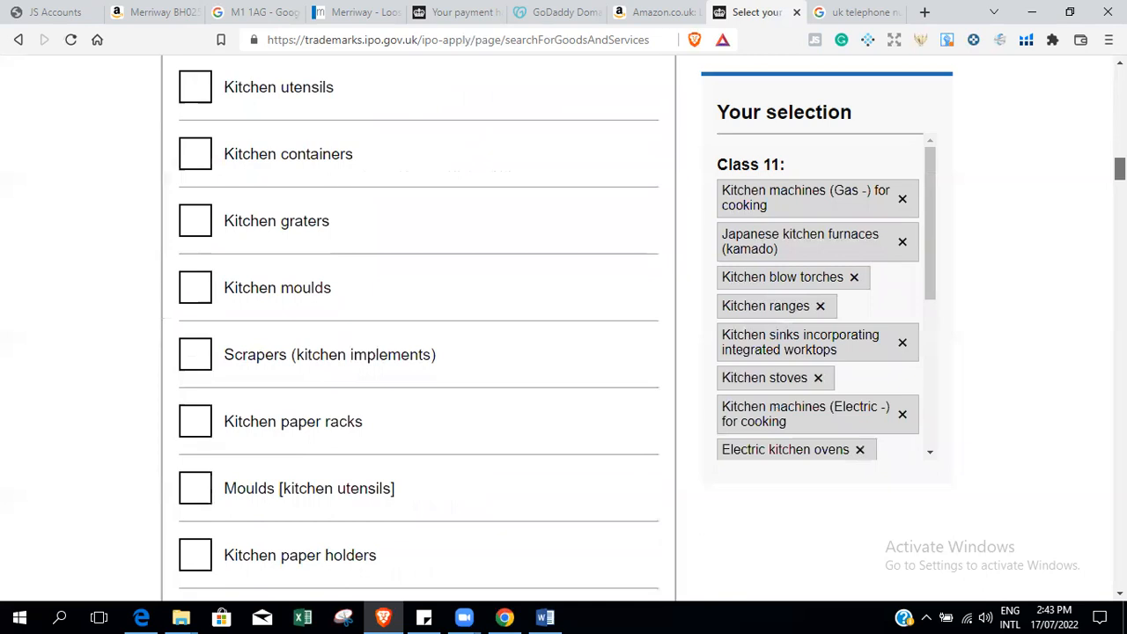
scroll(418, 352, up, 4)
scroll(158, 492, down, 1)
click(197, 354)
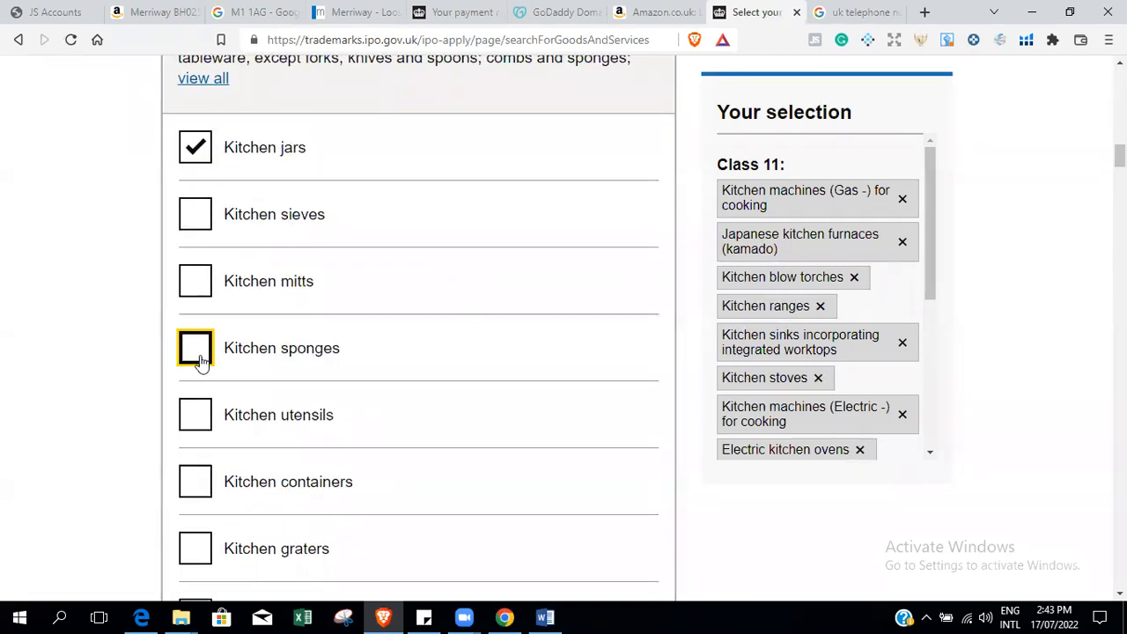
click(198, 286)
click(202, 414)
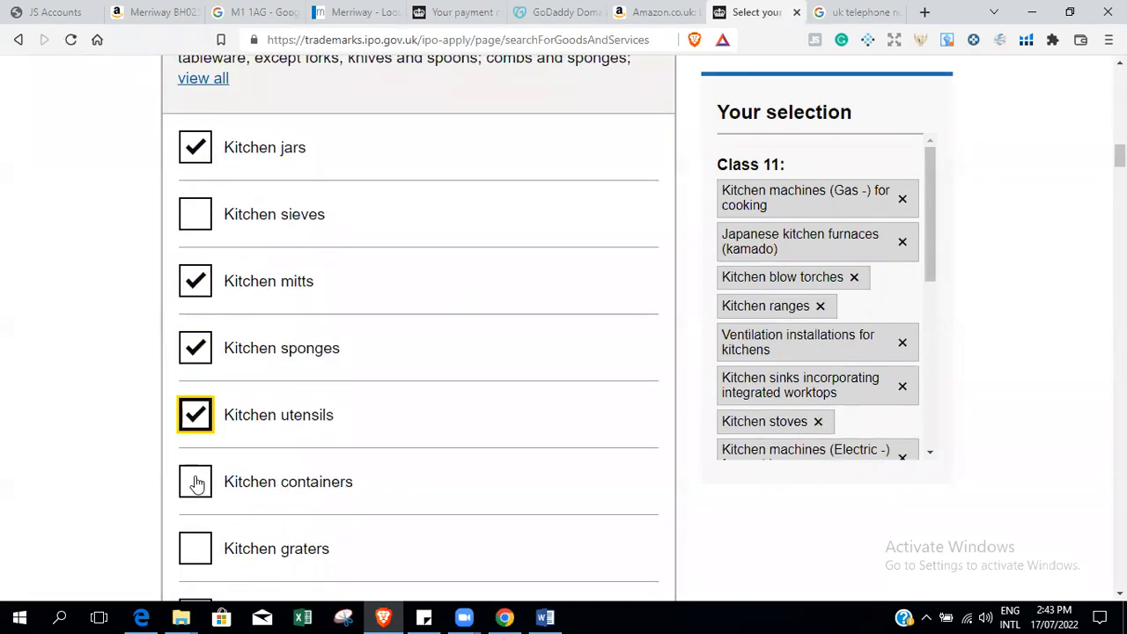
click(195, 483)
scroll(547, 350, down, 10)
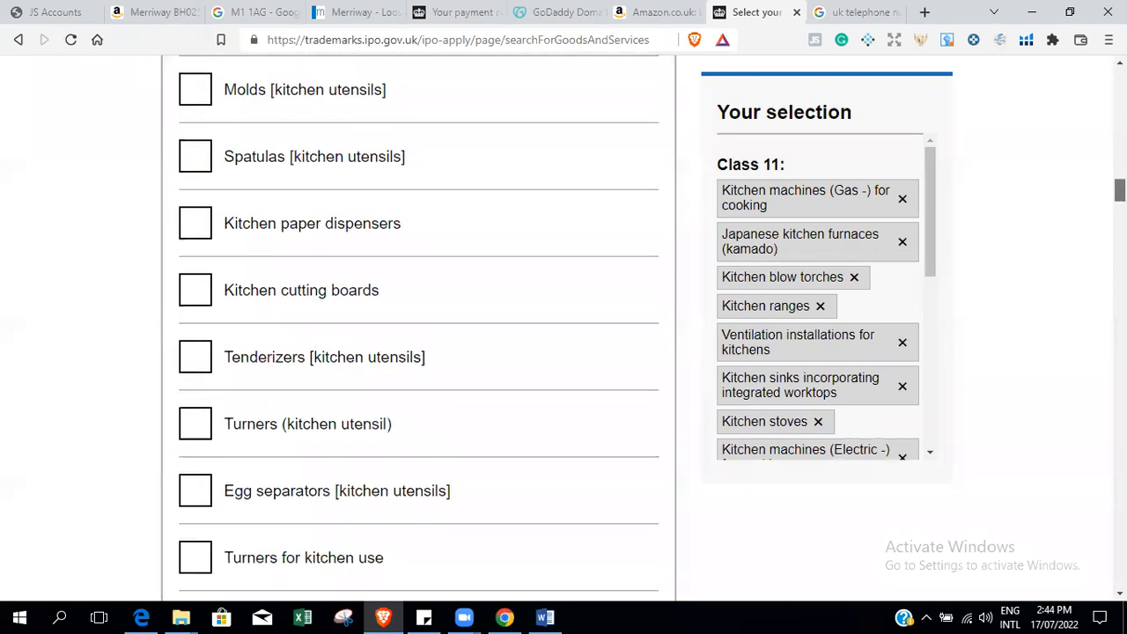
scroll(547, 351, up, 3)
scroll(547, 350, down, 1)
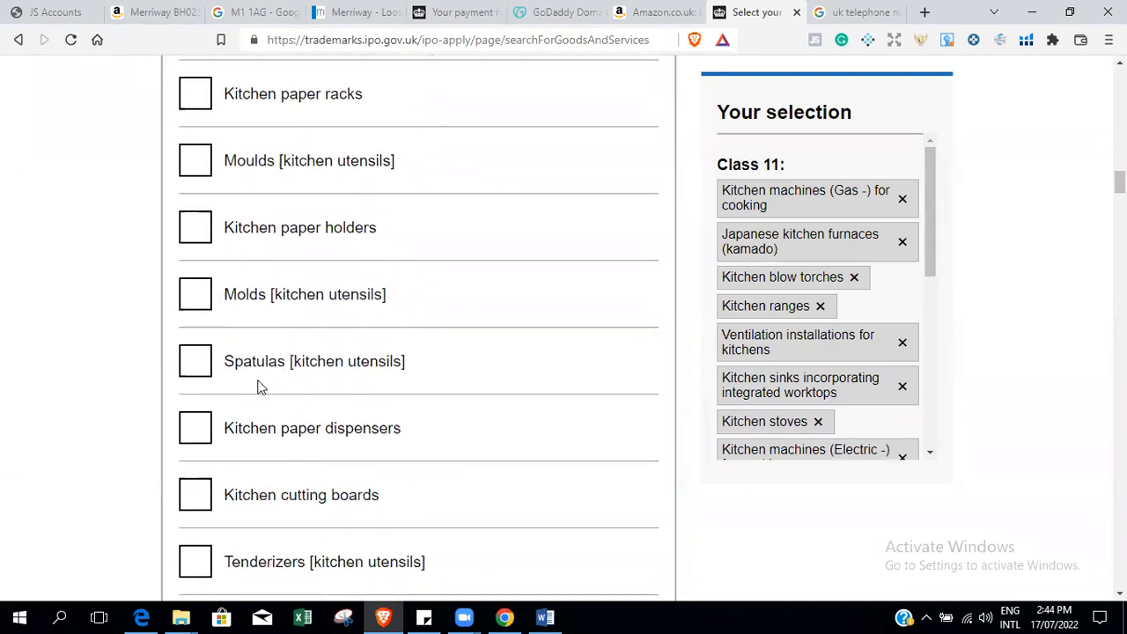
click(204, 370)
click(205, 493)
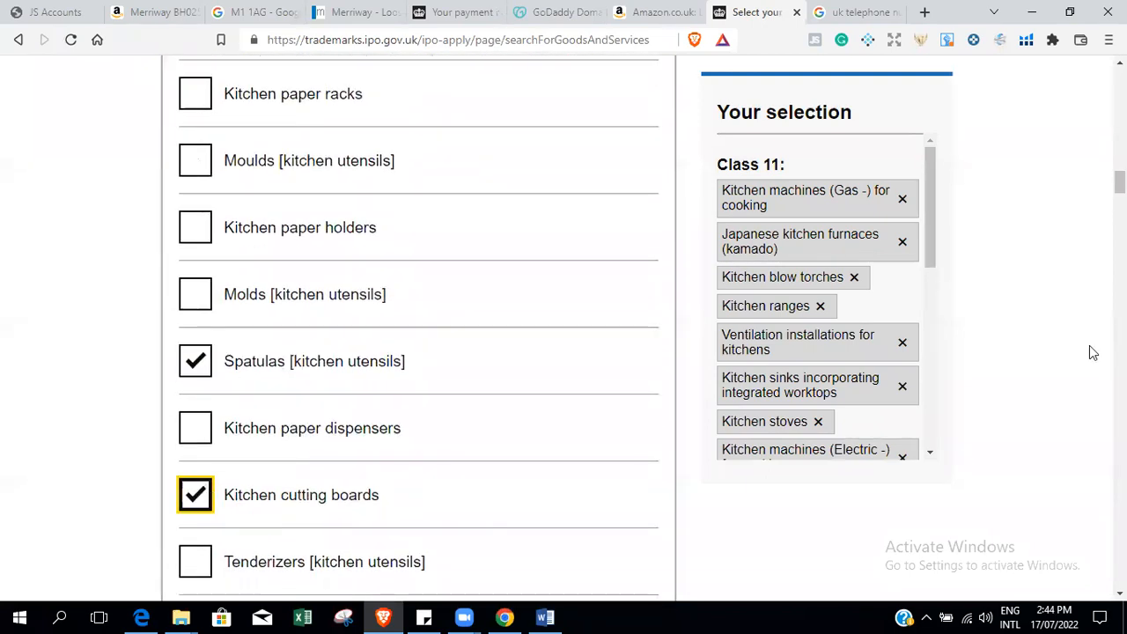
scroll(1089, 353, down, 8)
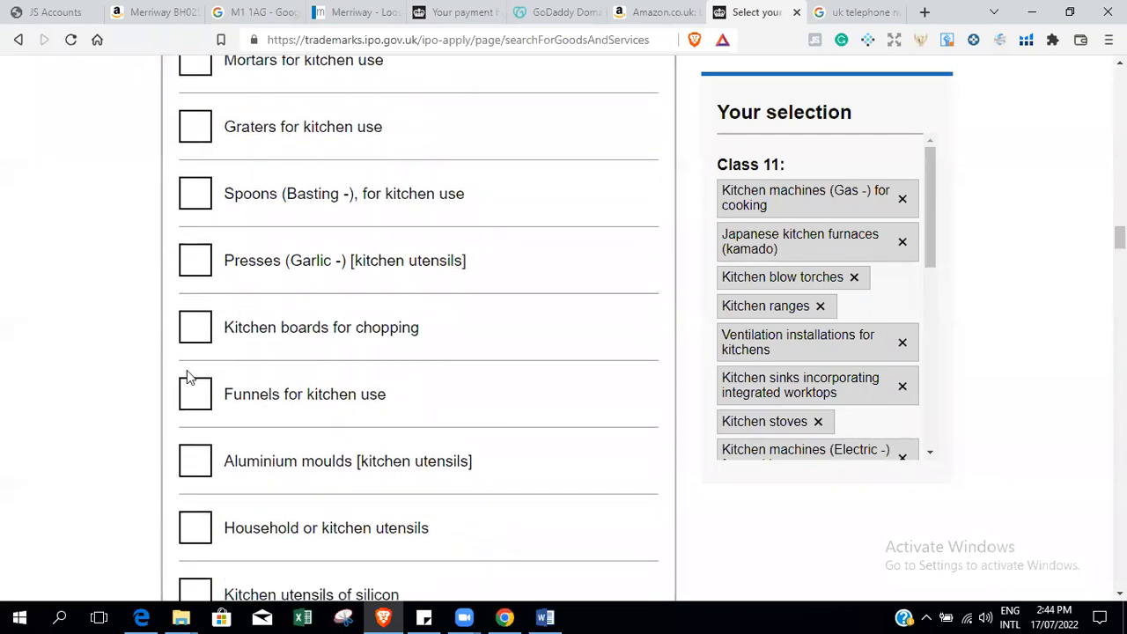
click(196, 338)
click(197, 394)
click(192, 467)
click(1120, 211)
drag(1120, 218, 1120, 311)
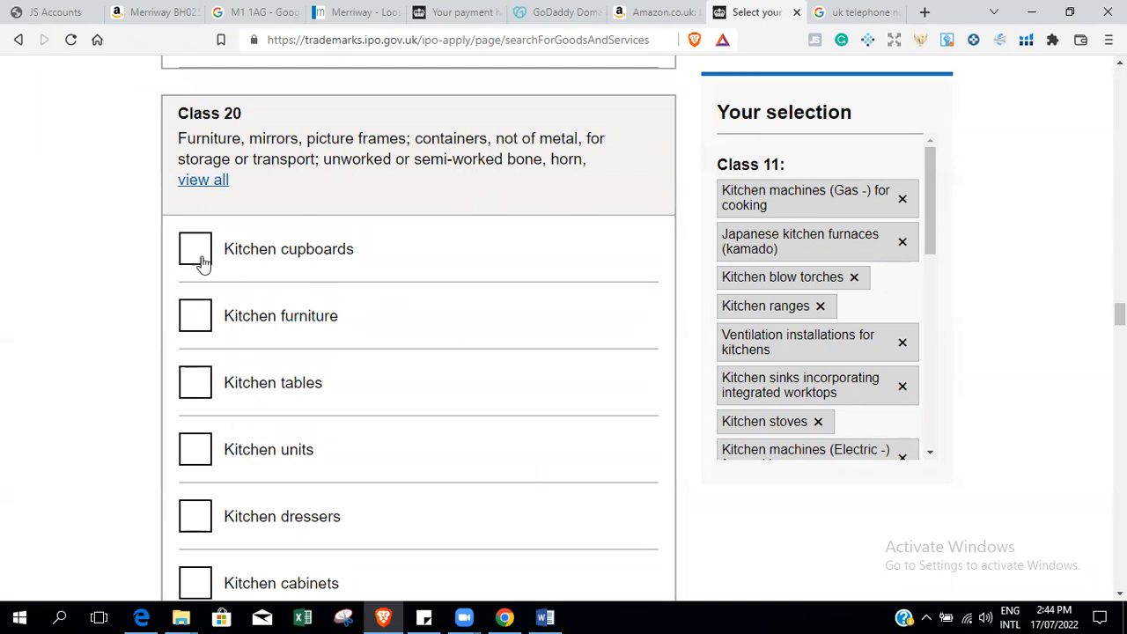
click(200, 384)
click(194, 326)
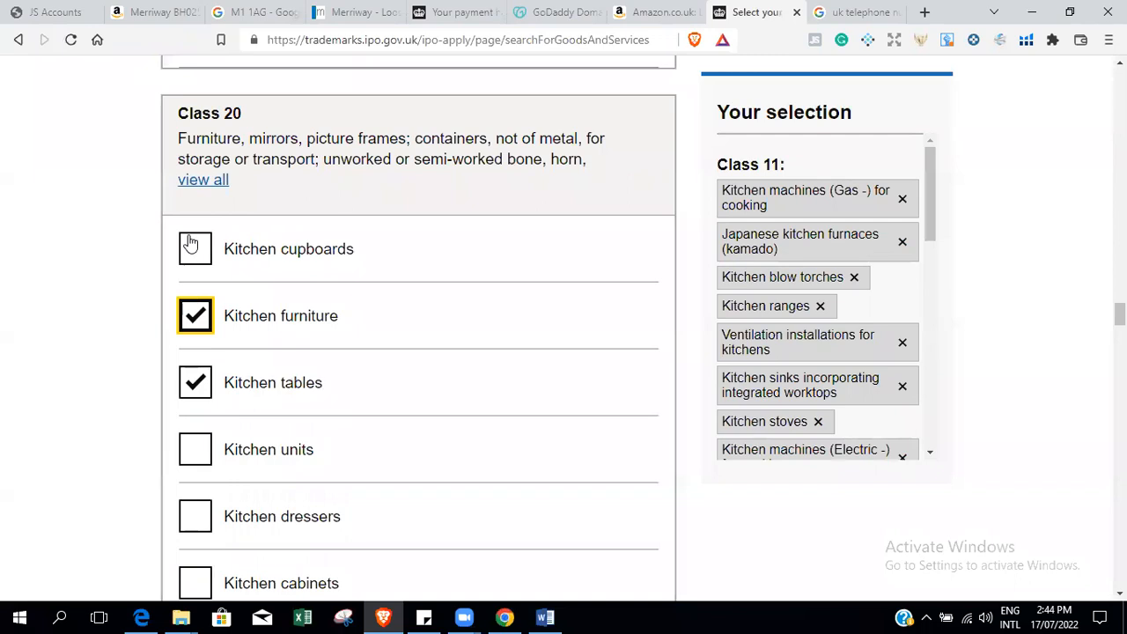
click(192, 245)
scroll(418, 325, up, 5)
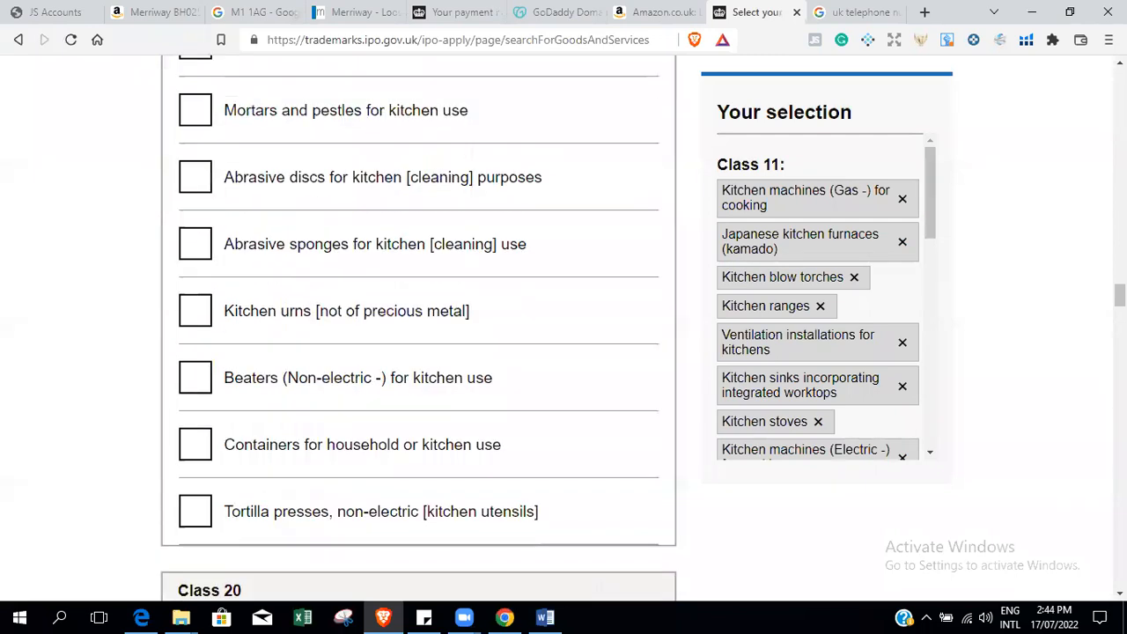
scroll(418, 326, down, 6)
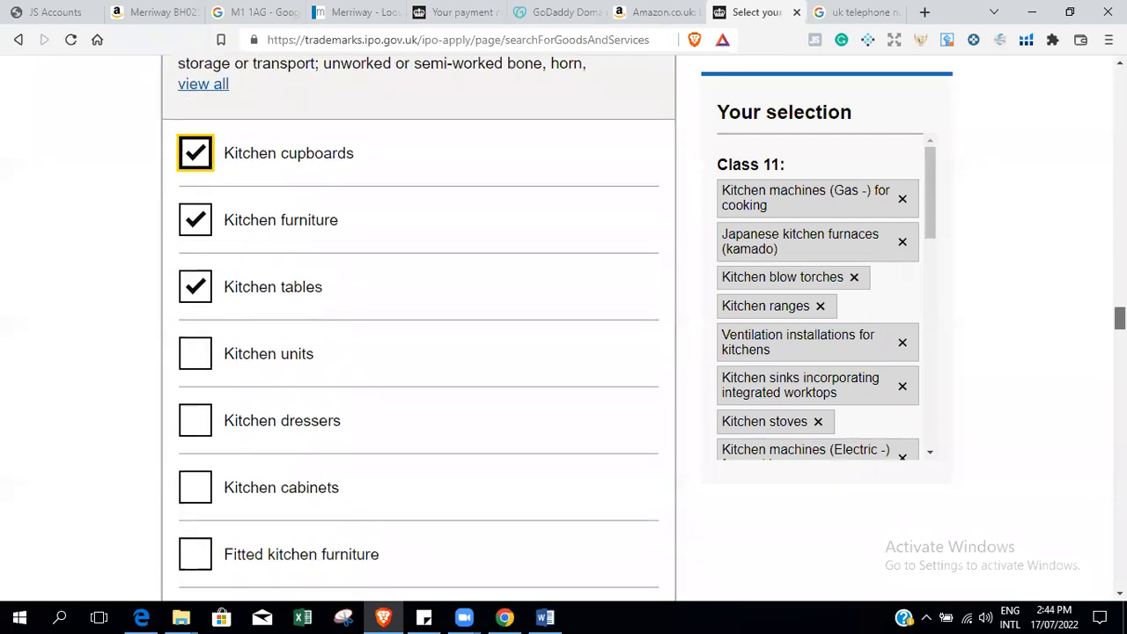
scroll(418, 325, up, 1)
scroll(419, 326, down, 20)
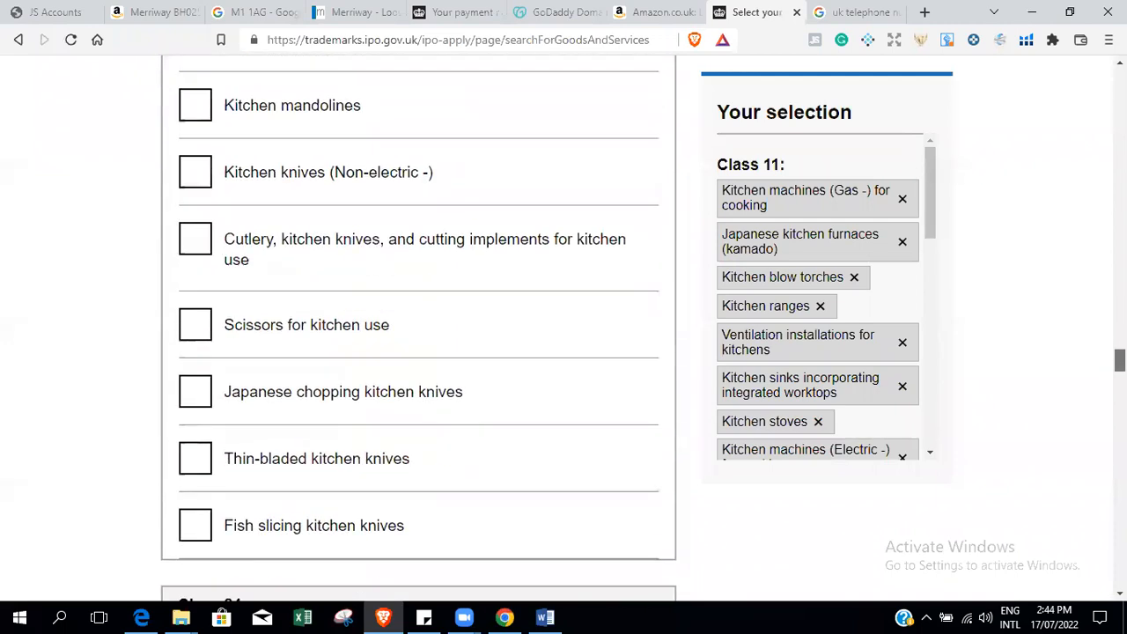
scroll(418, 325, down, 13)
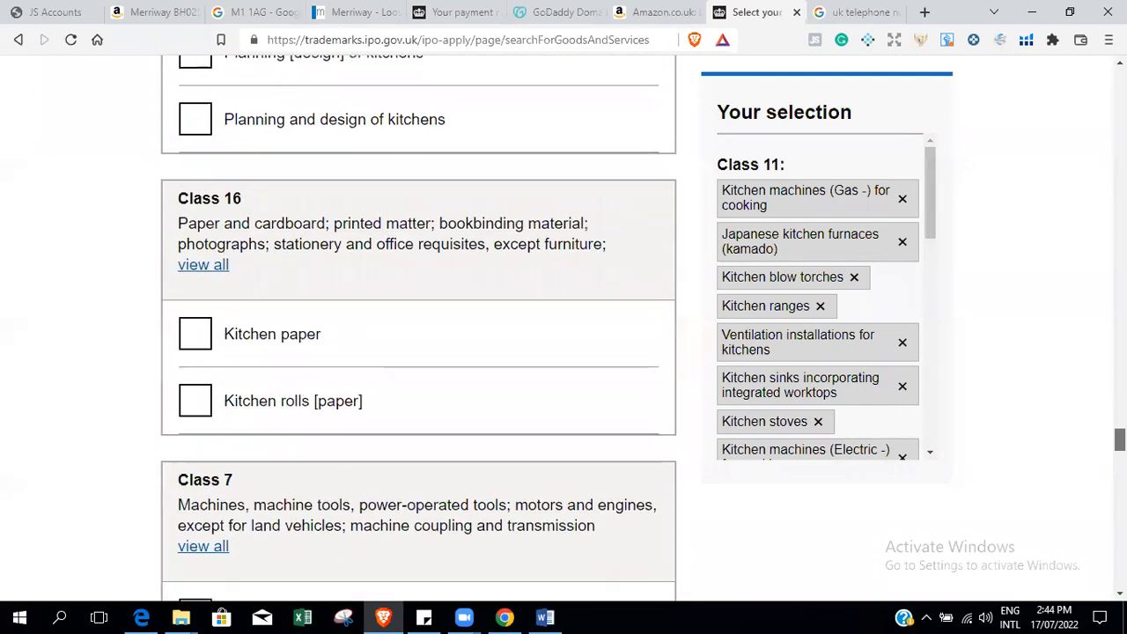
scroll(418, 325, down, 20)
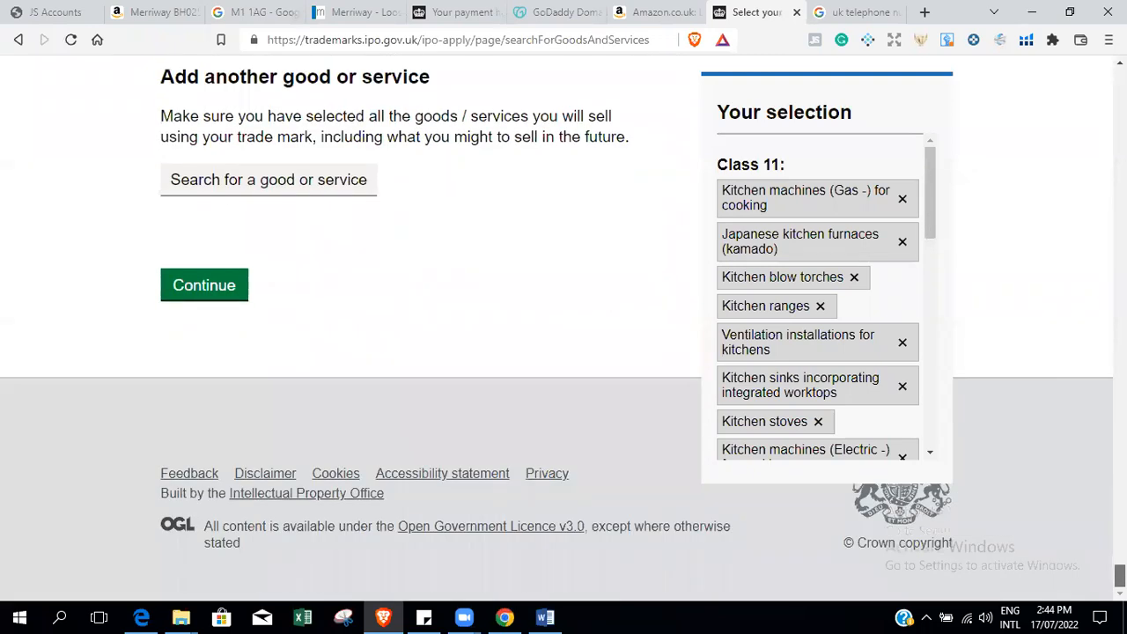
scroll(255, 552, up, 4)
scroll(255, 551, down, 2)
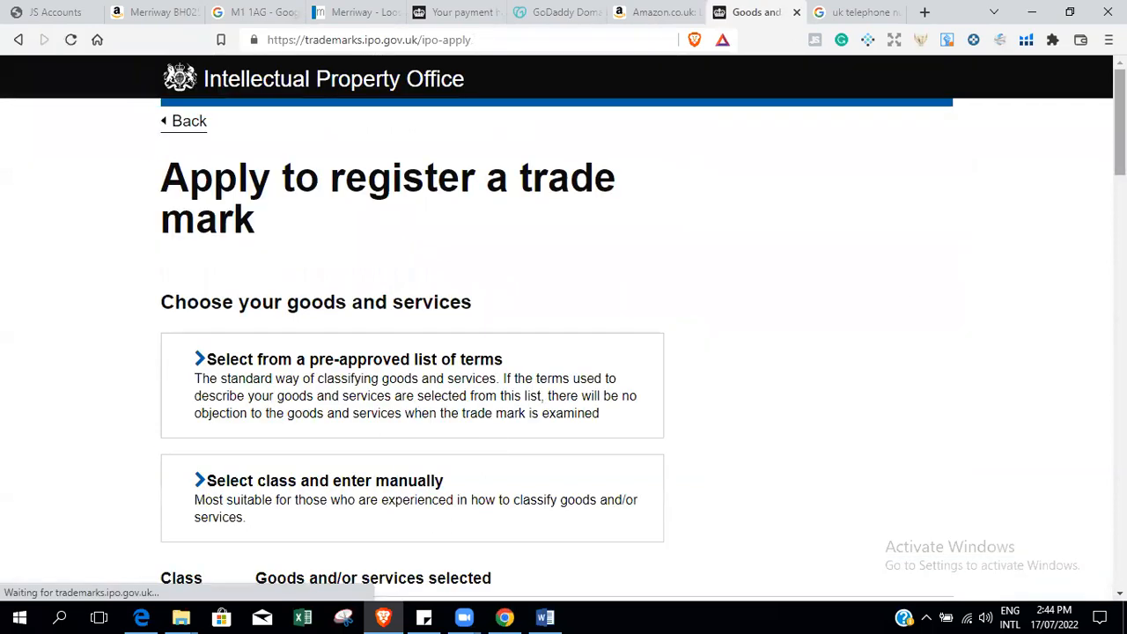
Scroll the Goods and services selected table to the fee note and highlight £50 per additional class
scroll(563, 325, down, 4)
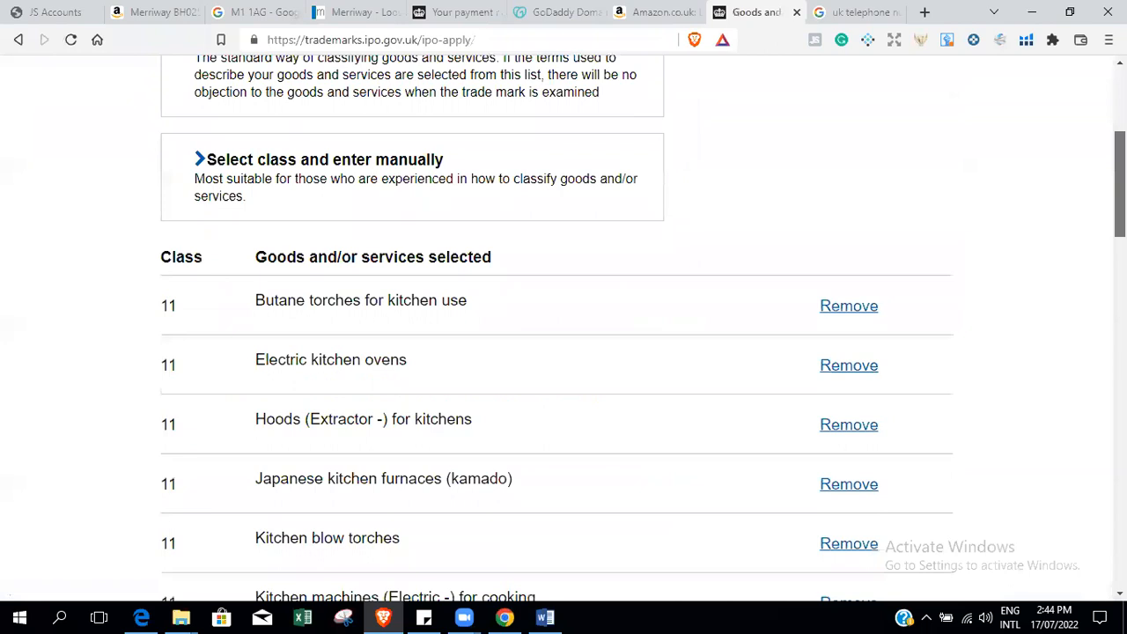
scroll(564, 326, up, 1)
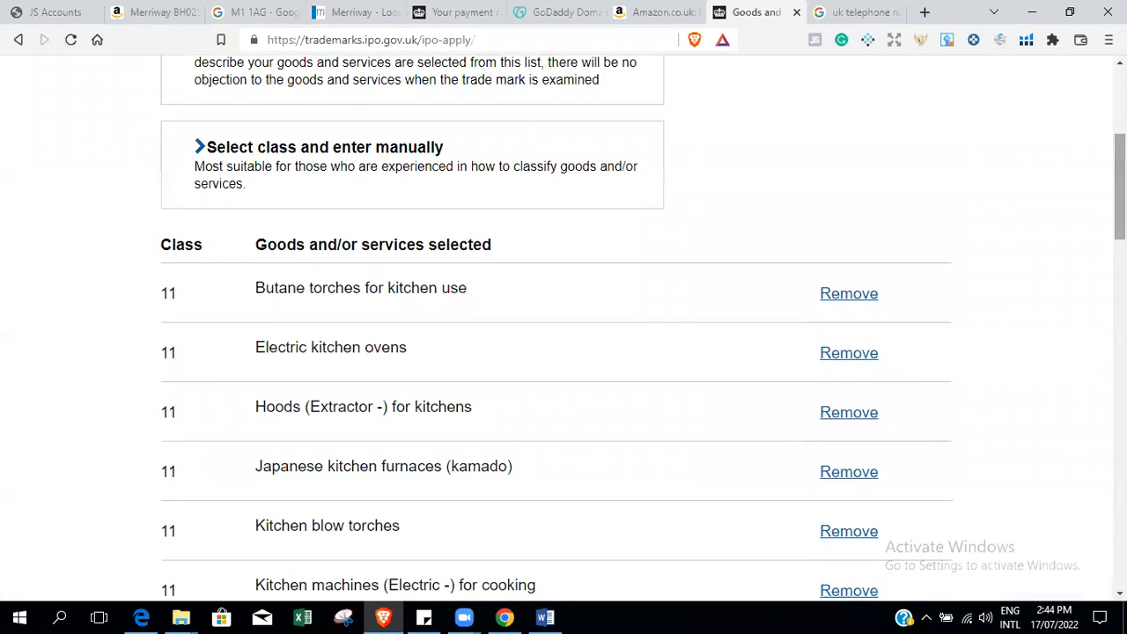
drag(156, 258, 231, 254)
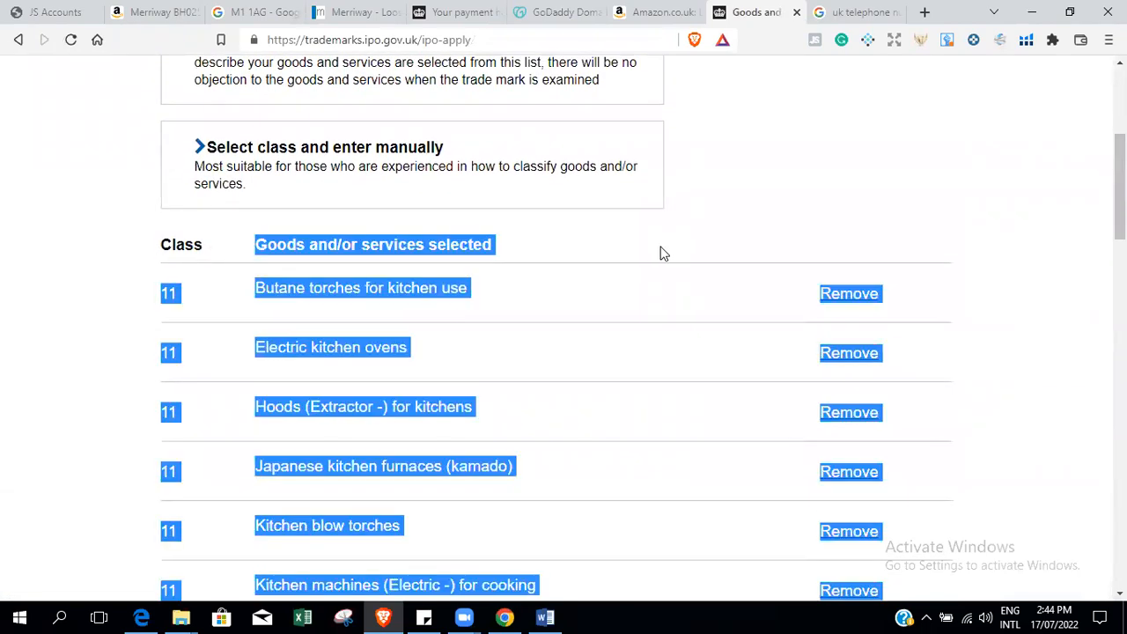
click(665, 253)
drag(1120, 186, 1120, 378)
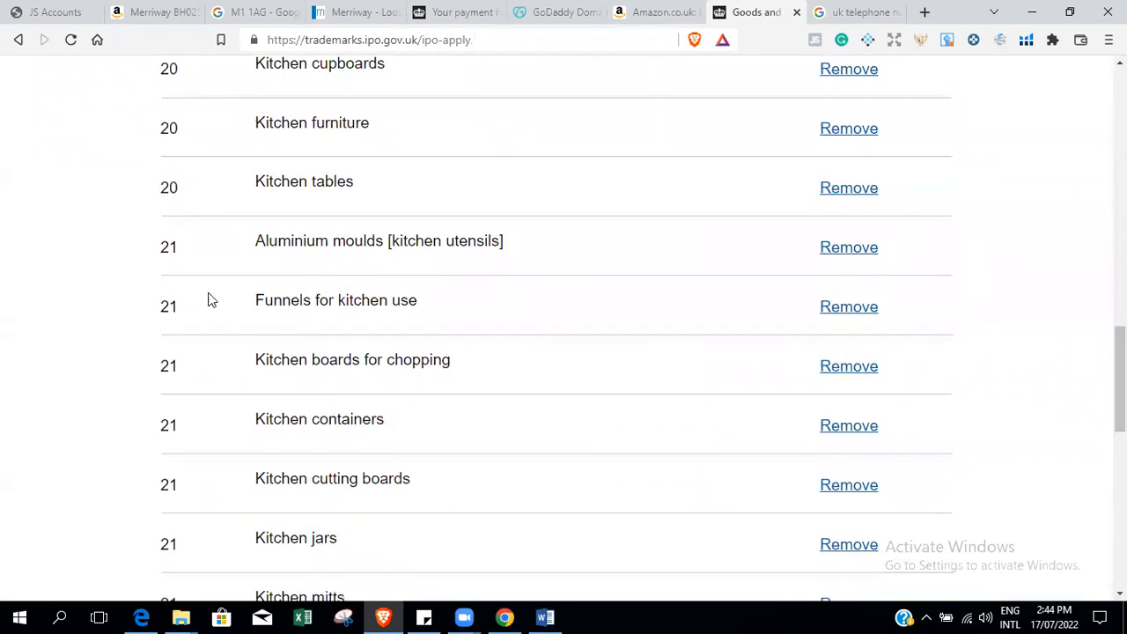
drag(1120, 379, 1120, 492)
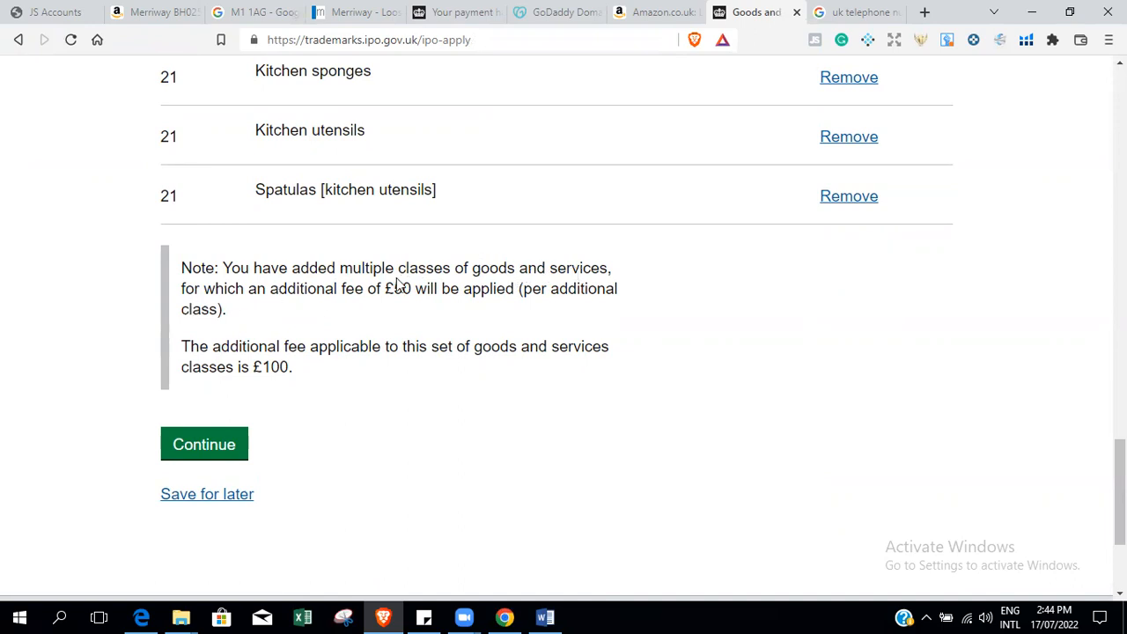
drag(393, 287, 433, 281)
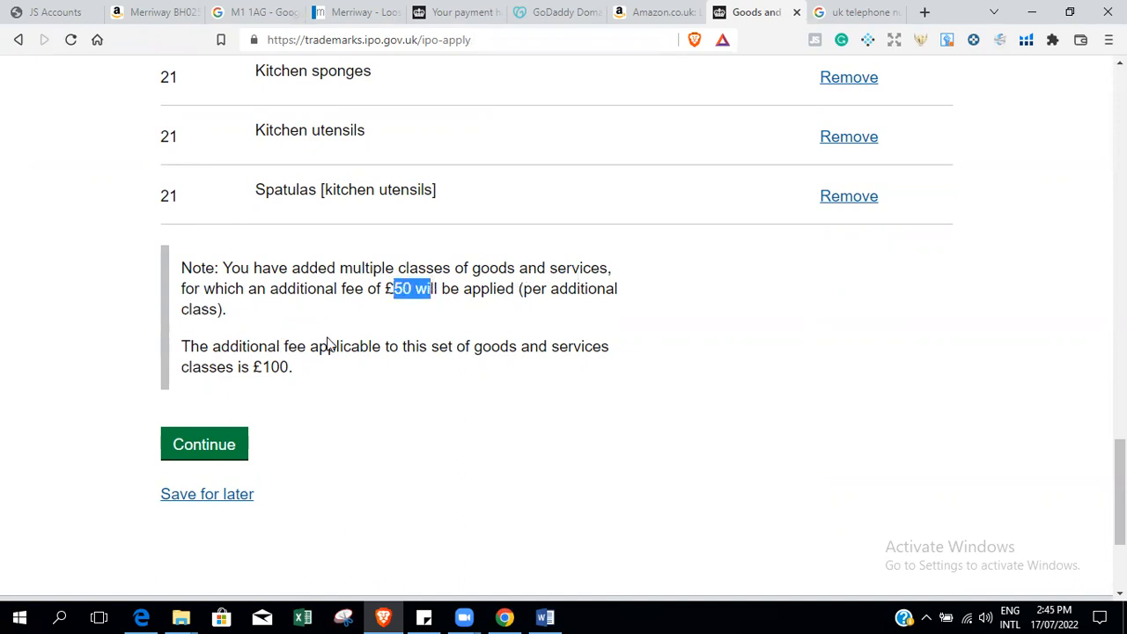
Accept the goods list and answer No to adding a disclaimer
click(213, 446)
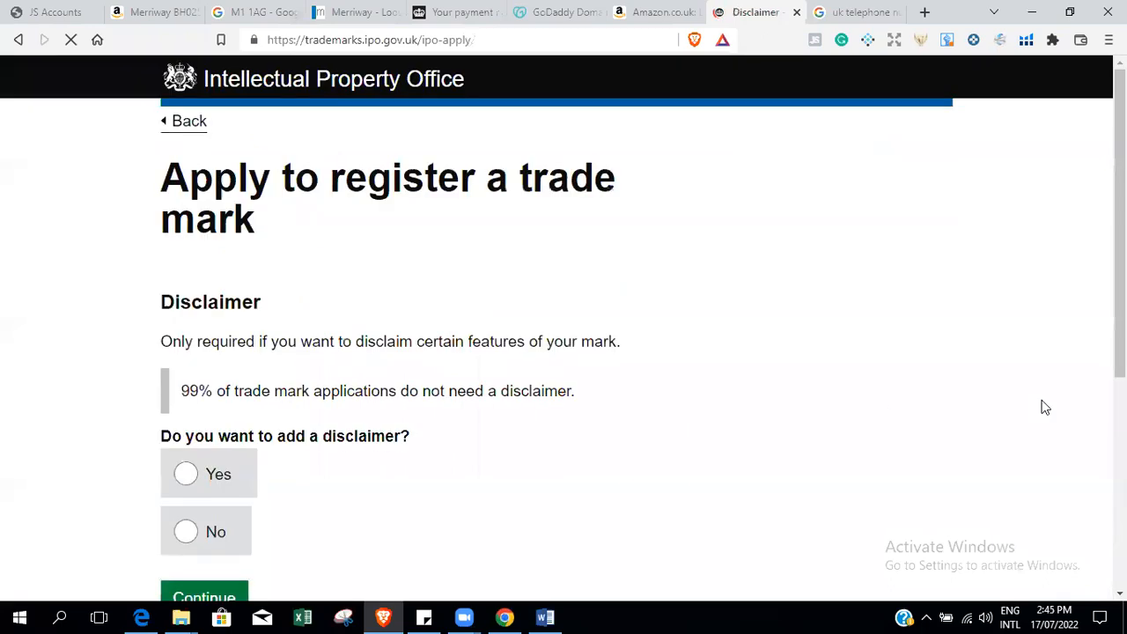
scroll(260, 364, down, 2)
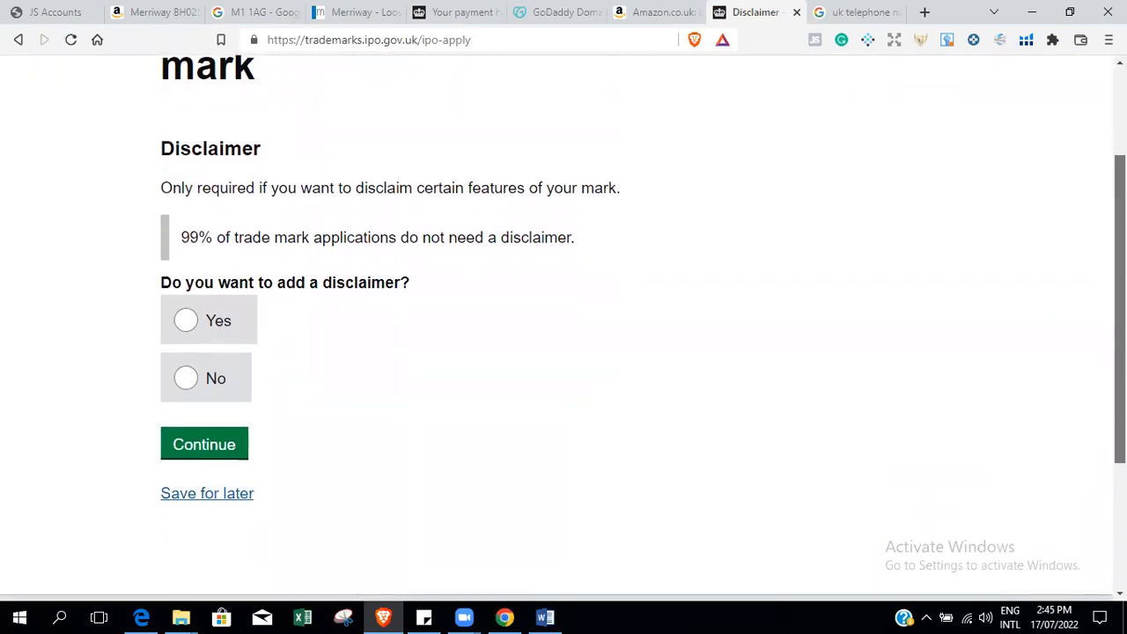
click(186, 386)
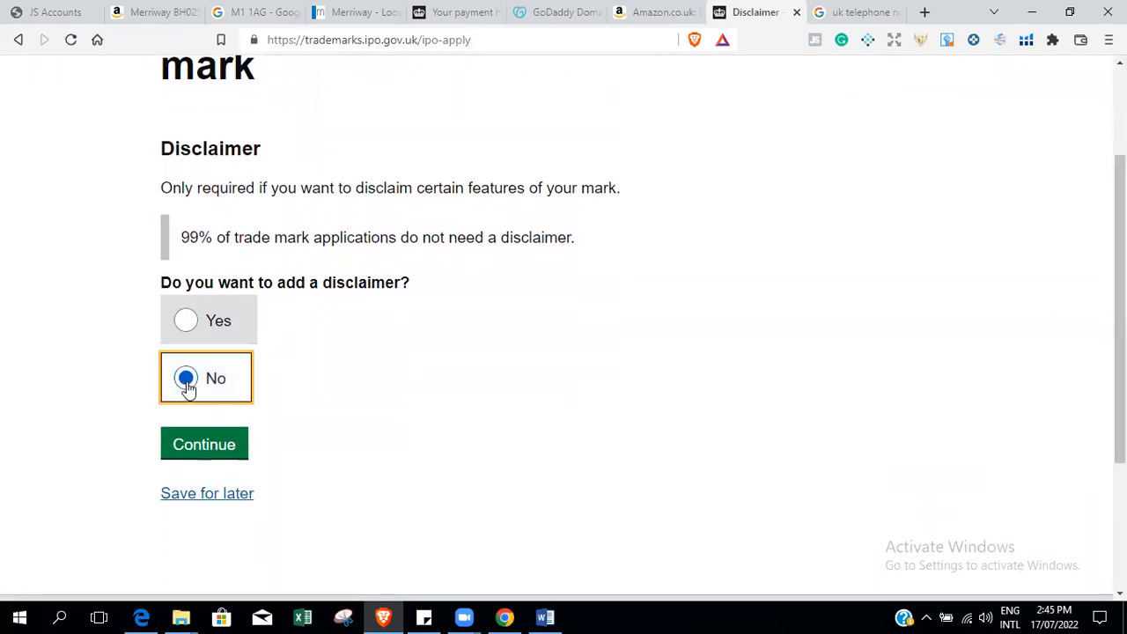
click(227, 447)
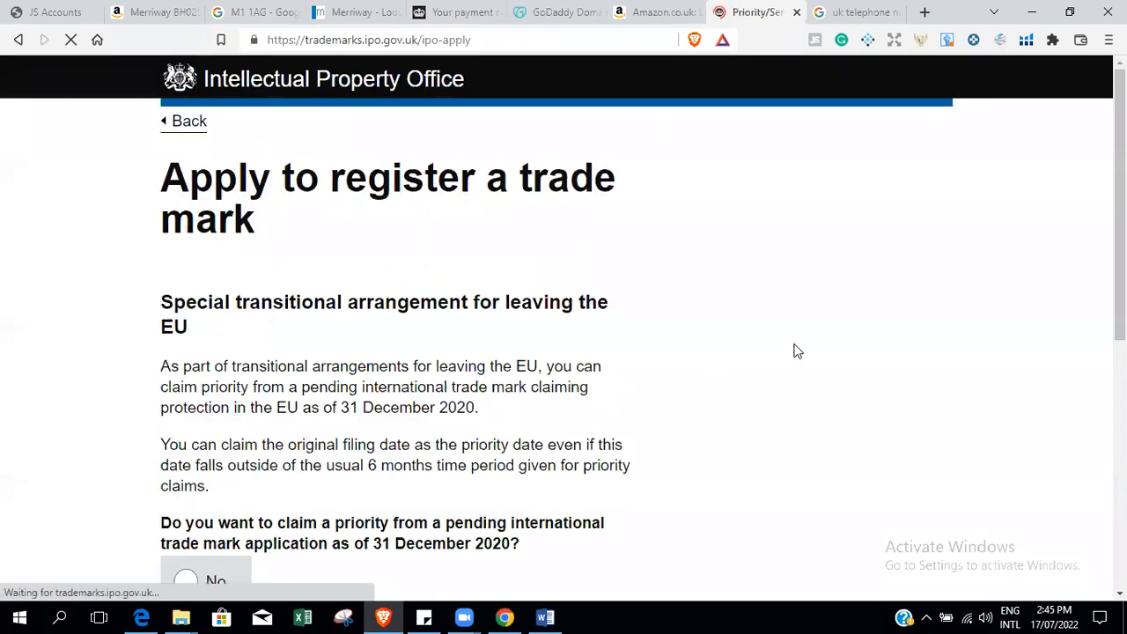
Answer No to both the EU transitional priority claim and the priority registration date
scroll(564, 325, down, 2)
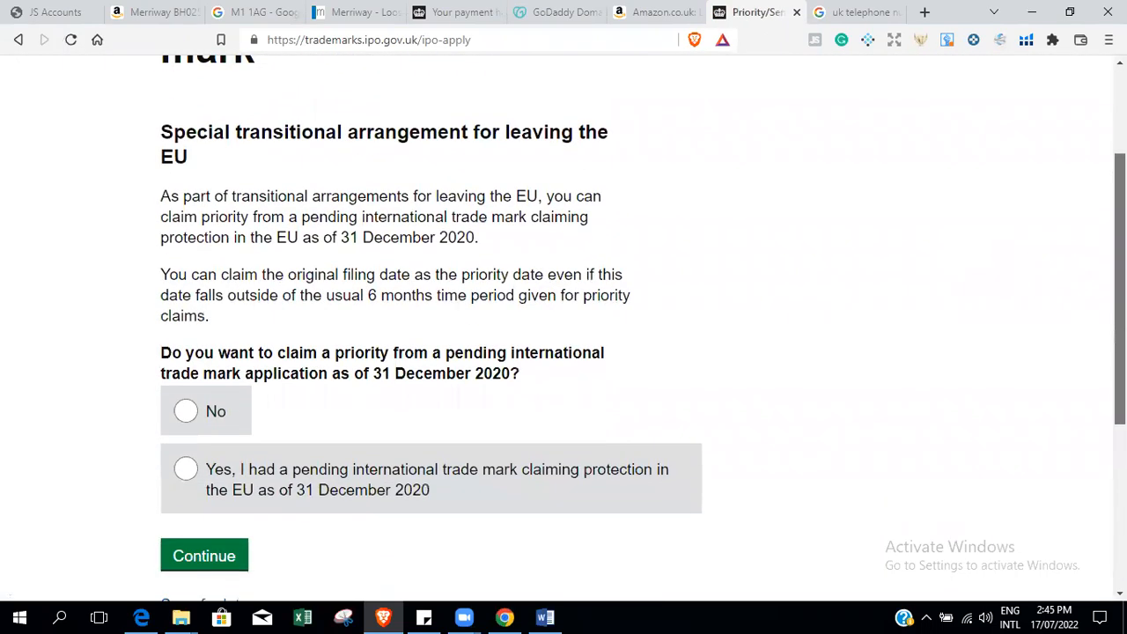
scroll(563, 325, down, 1)
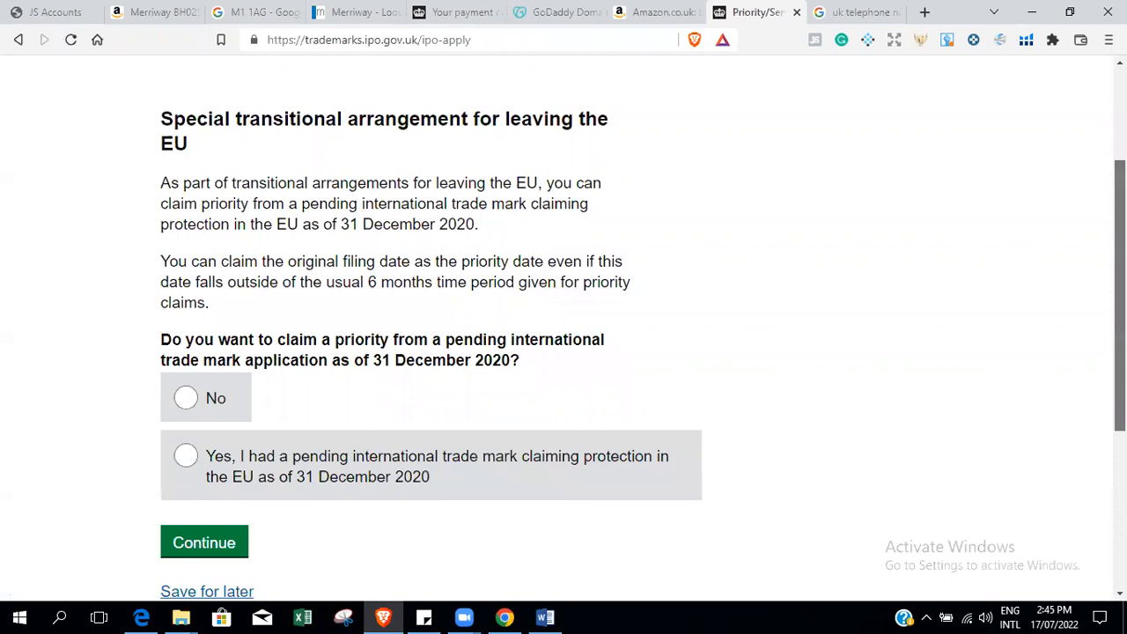
scroll(563, 326, down, 1)
scroll(564, 325, down, 1)
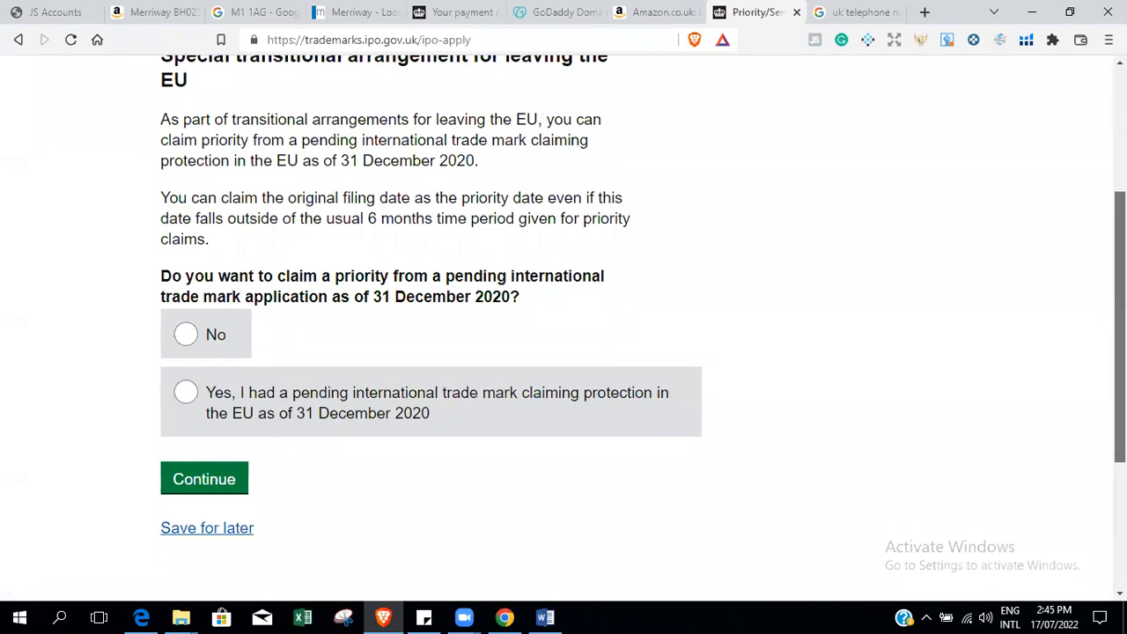
scroll(564, 326, down, 1)
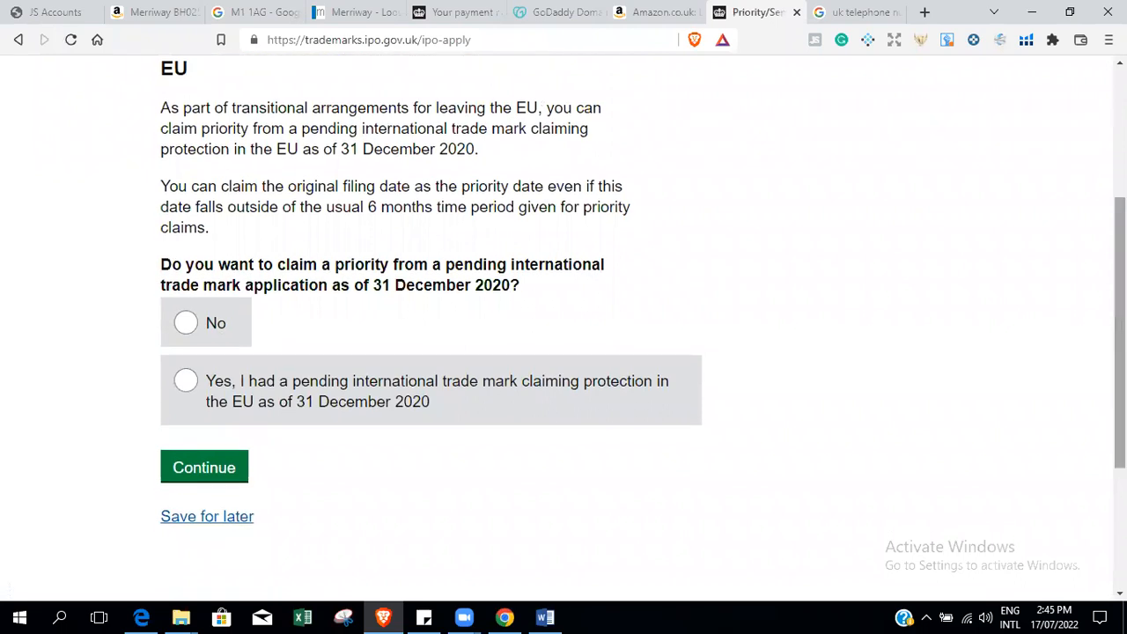
click(188, 328)
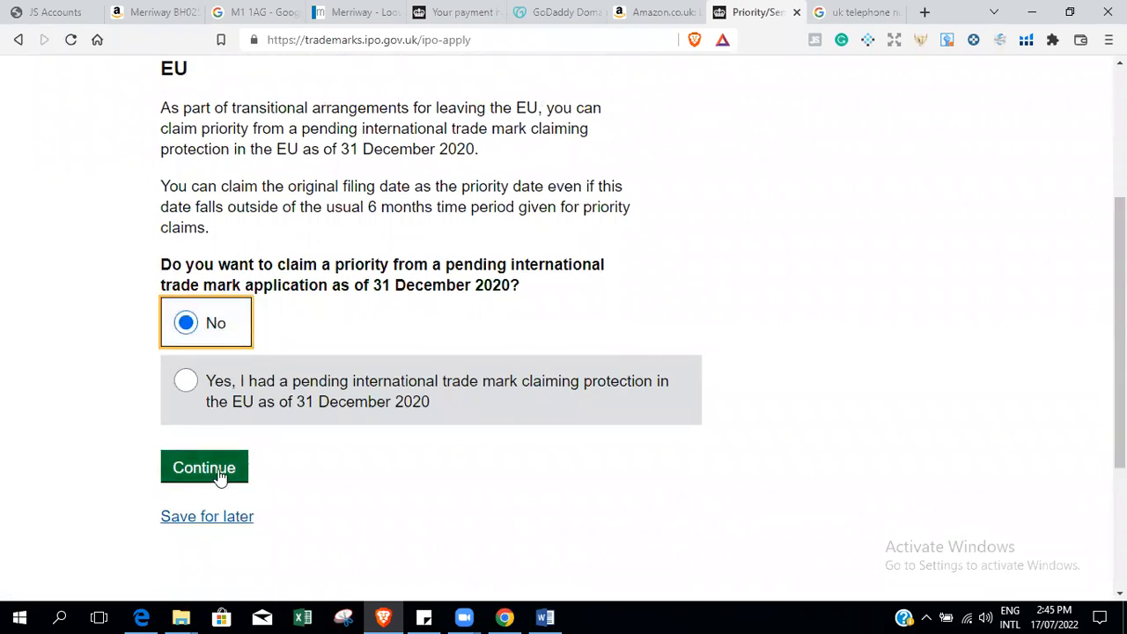
click(221, 471)
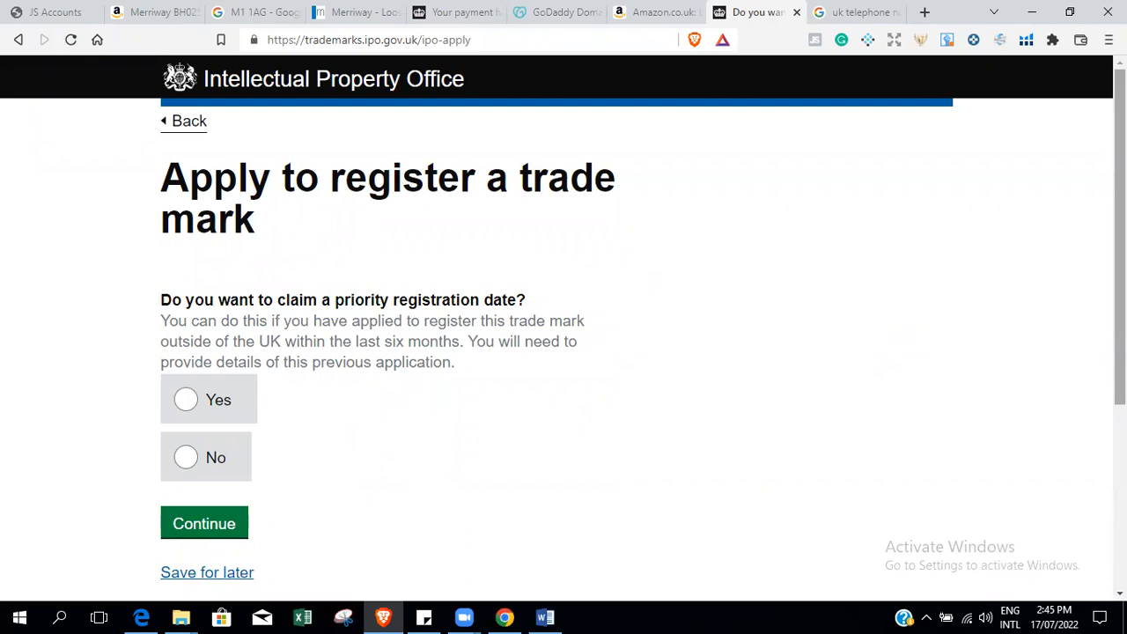
scroll(621, 426, down, 1)
click(195, 397)
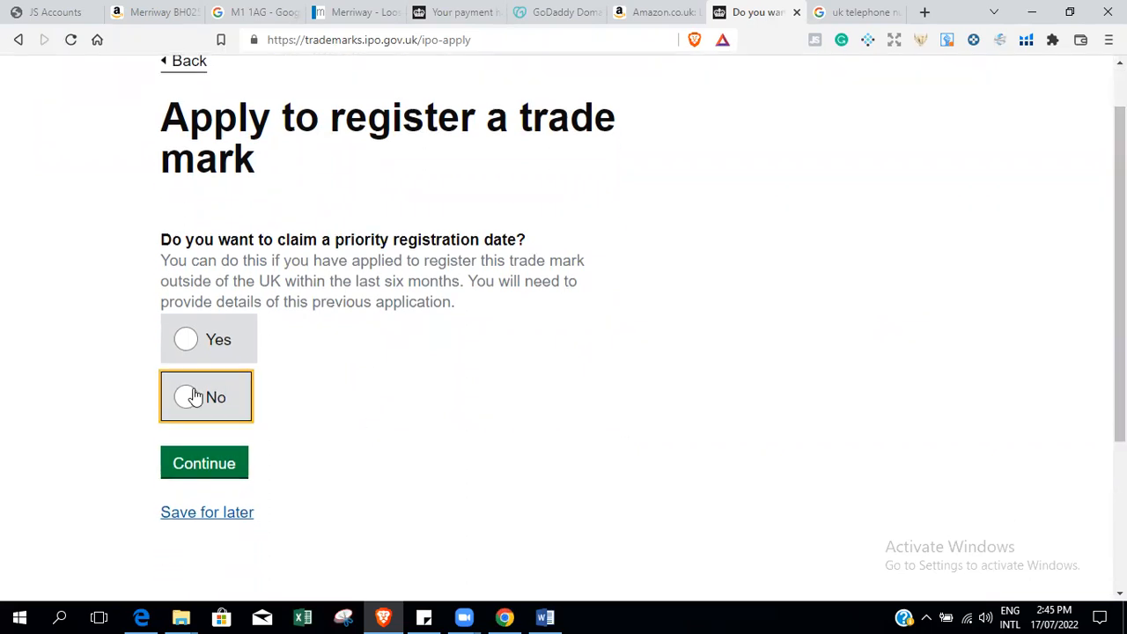
click(204, 468)
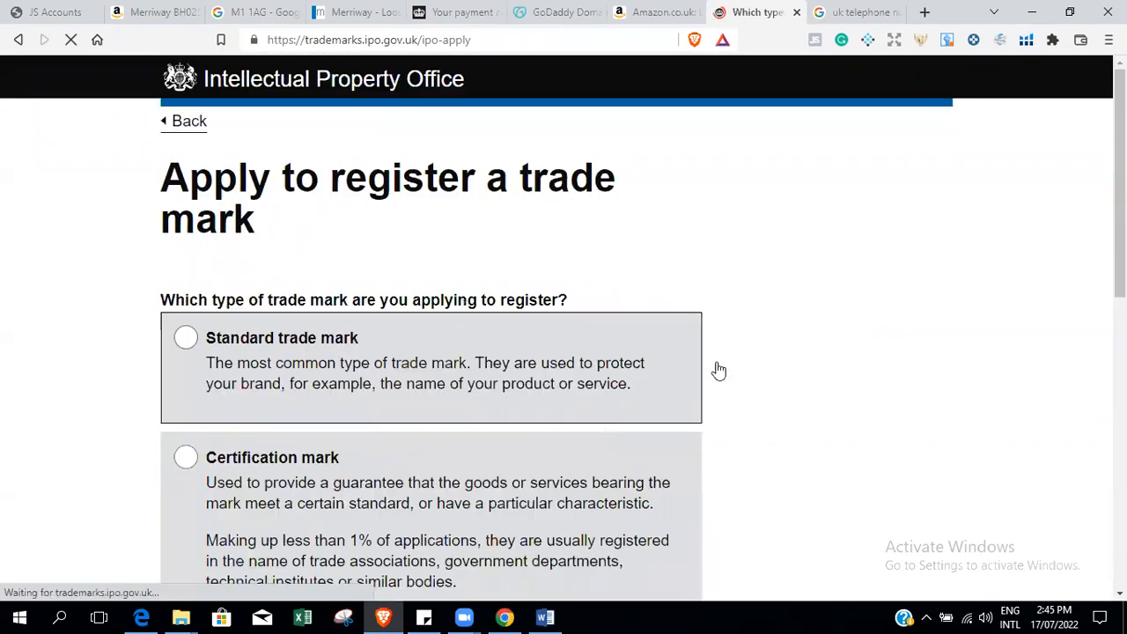
Choose Standard trade mark as the type of mark being registered
scroll(592, 300, down, 1)
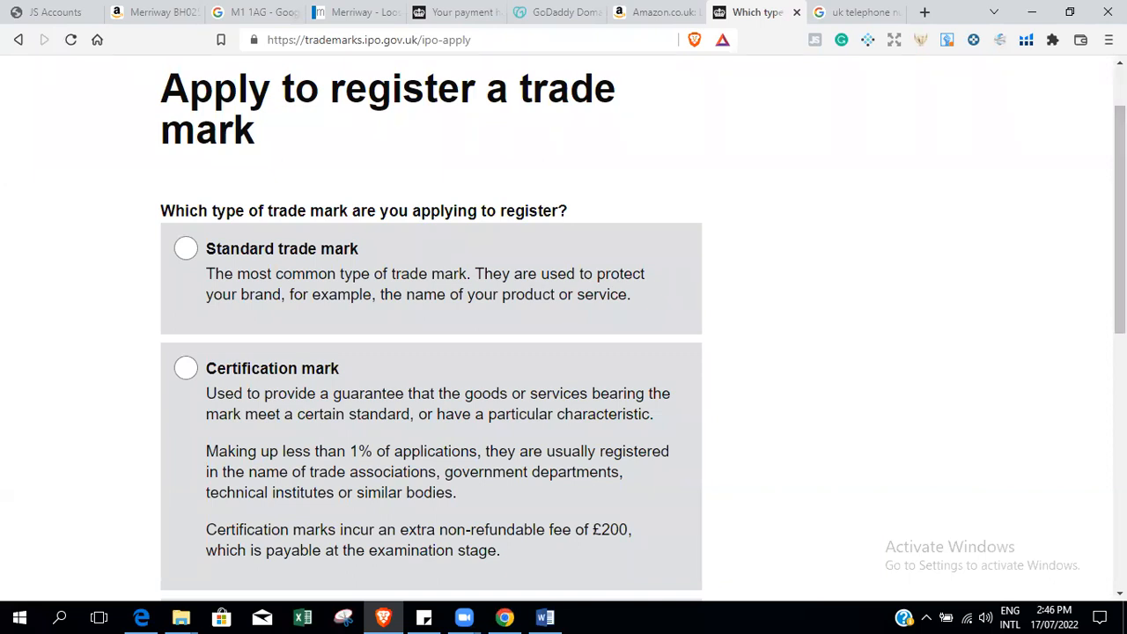
drag(1120, 220, 1120, 334)
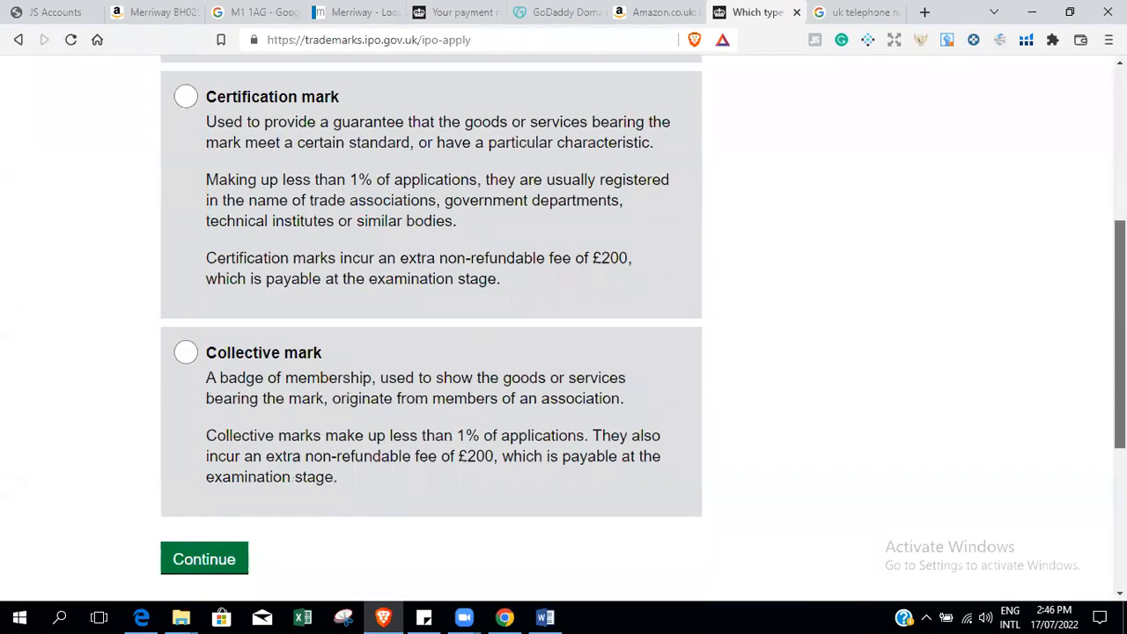
drag(1119, 334, 1120, 394)
click(286, 317)
click(245, 420)
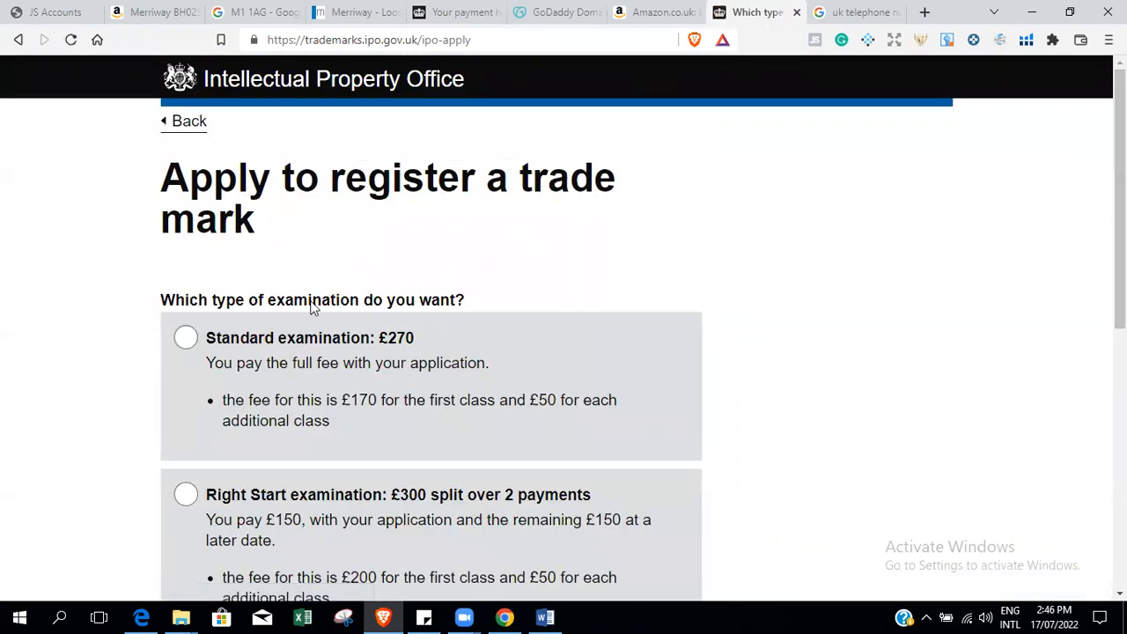
Select the £270 Standard examination instead of £300 Right Start and continue
drag(1120, 185, 1119, 253)
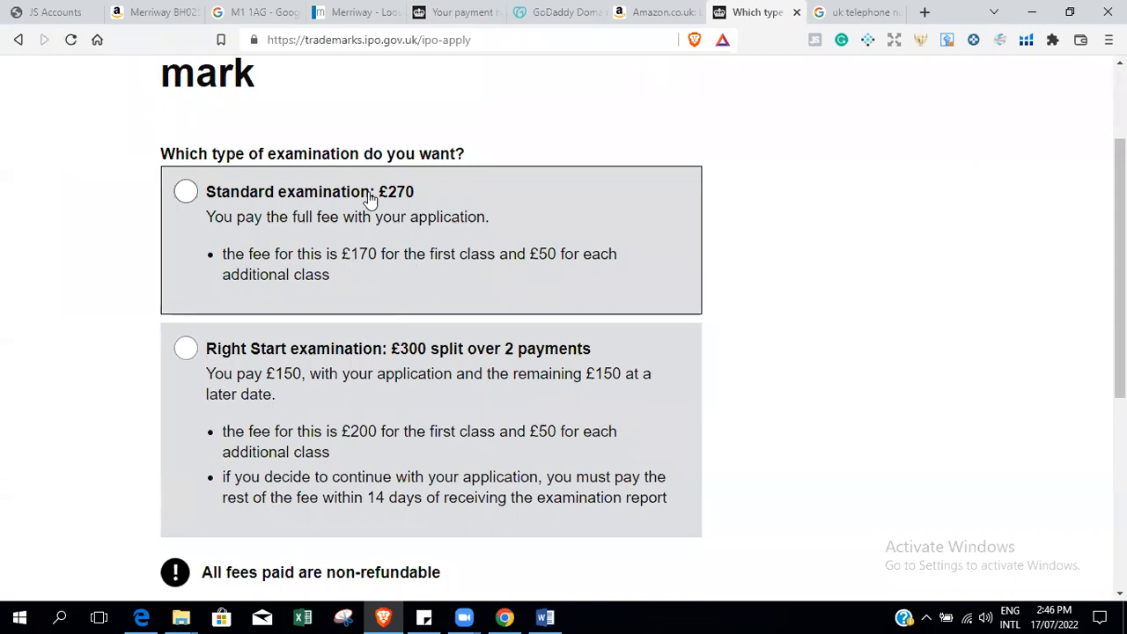
click(343, 218)
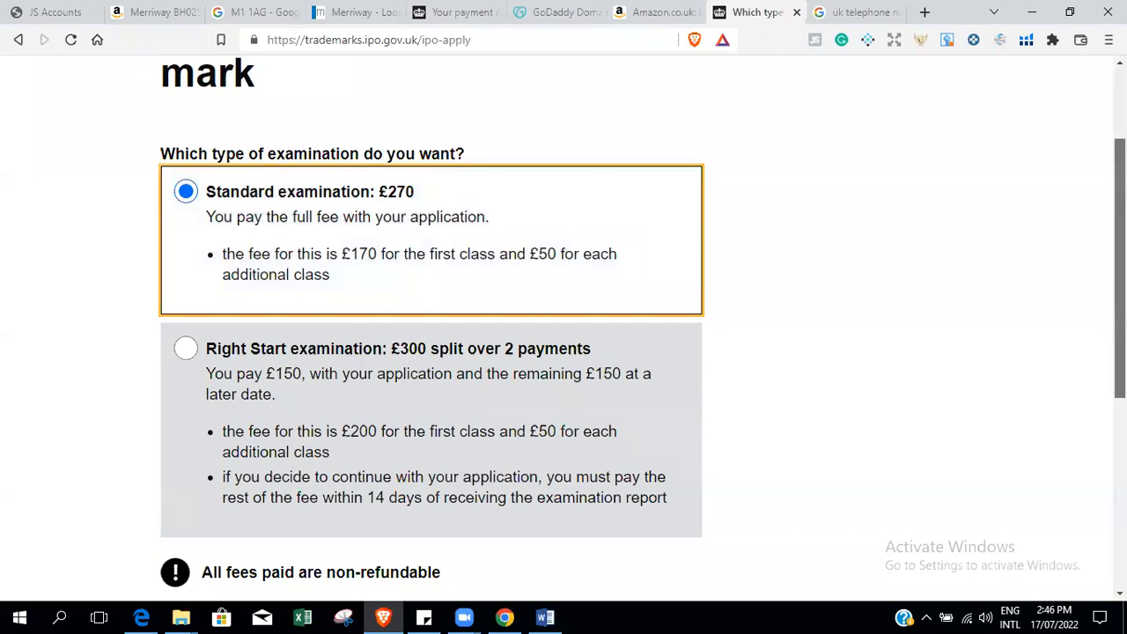
scroll(564, 299, down, 2)
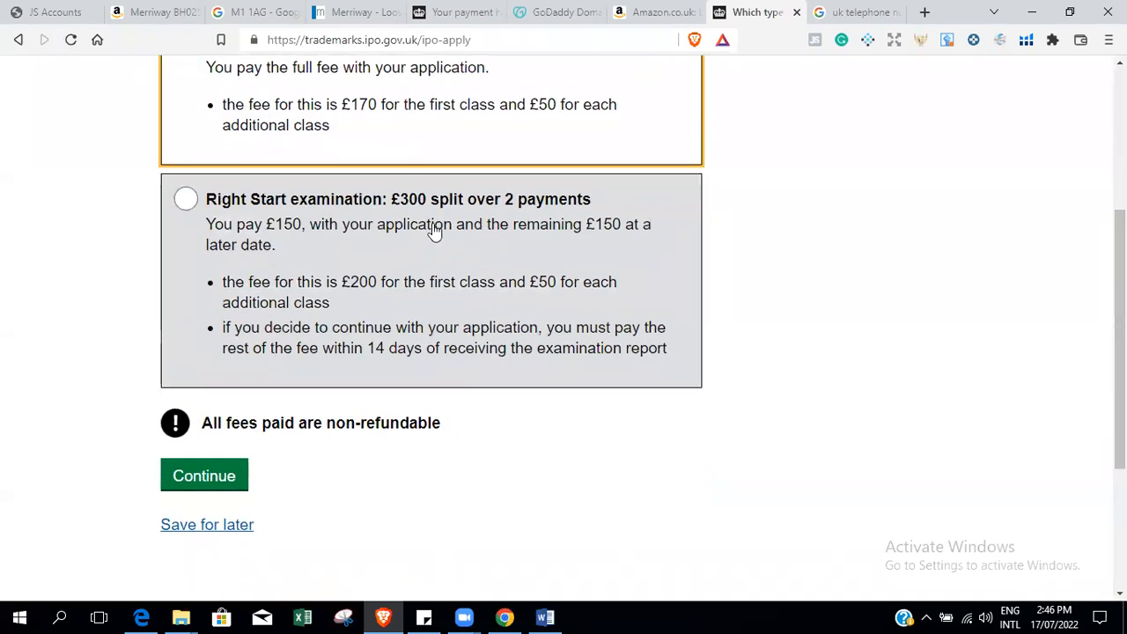
mouse_move(1120, 339)
mouse_down()
mouse_move(1120, 315)
mouse_move(1120, 353)
mouse_up()
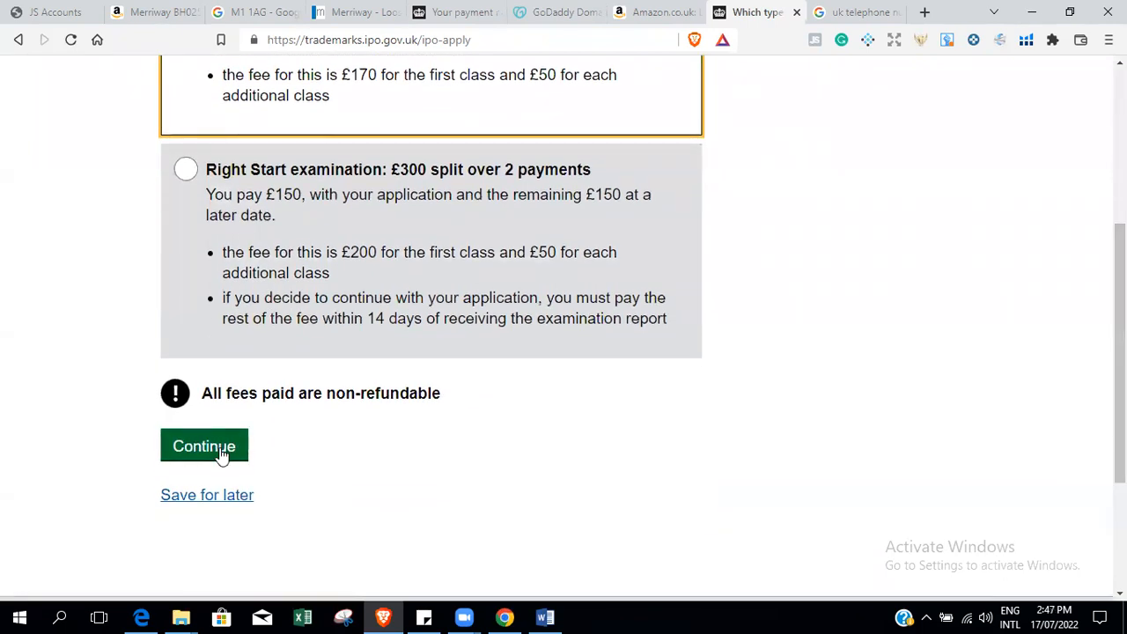
click(221, 455)
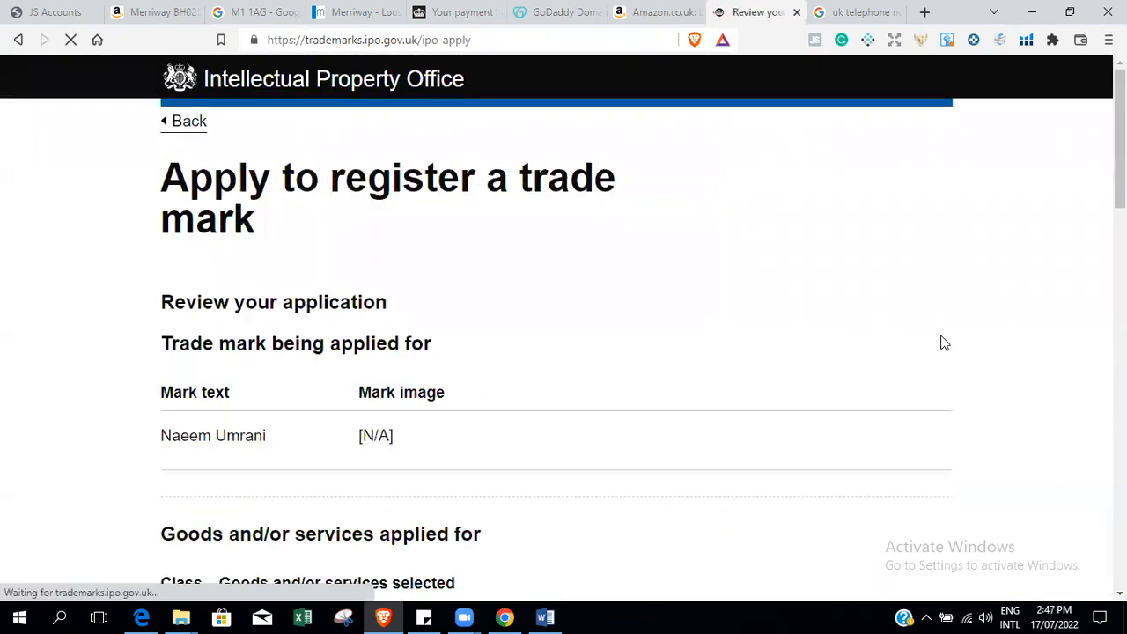
Check the mark text and the [N/A] mark image entry on the review page
drag(1119, 138, 1119, 178)
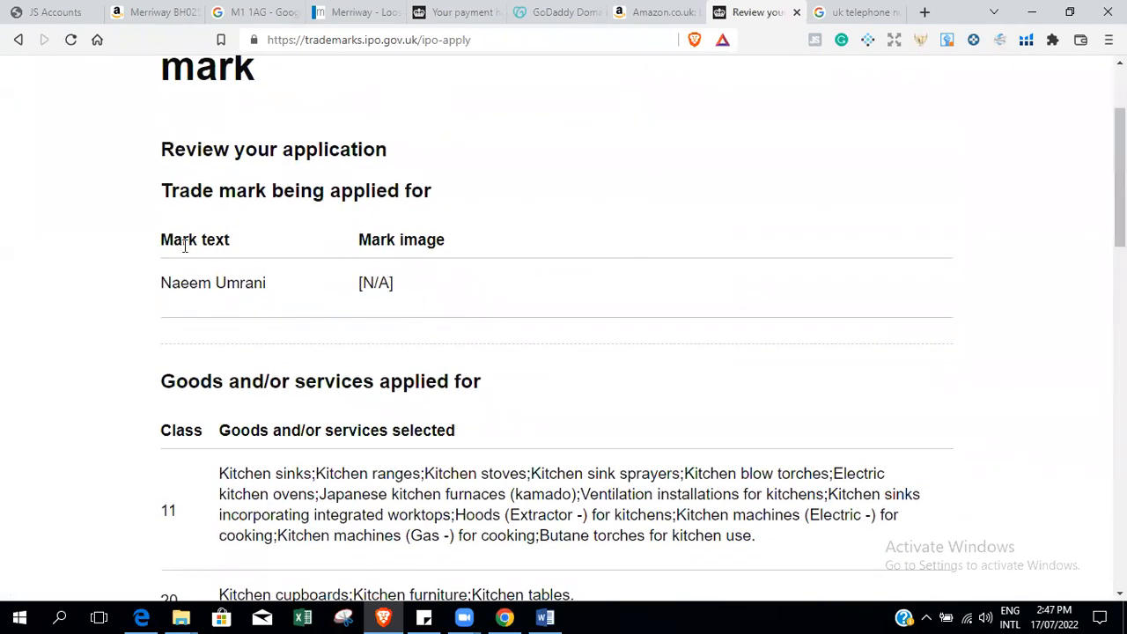
drag(164, 286, 270, 282)
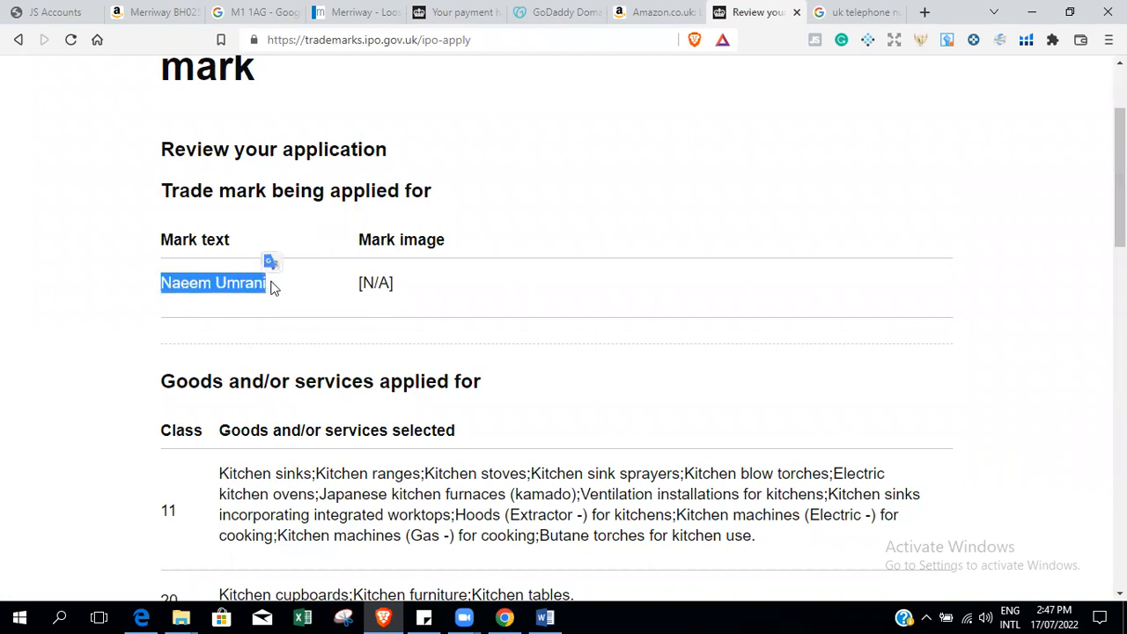
click(358, 268)
drag(359, 267, 401, 274)
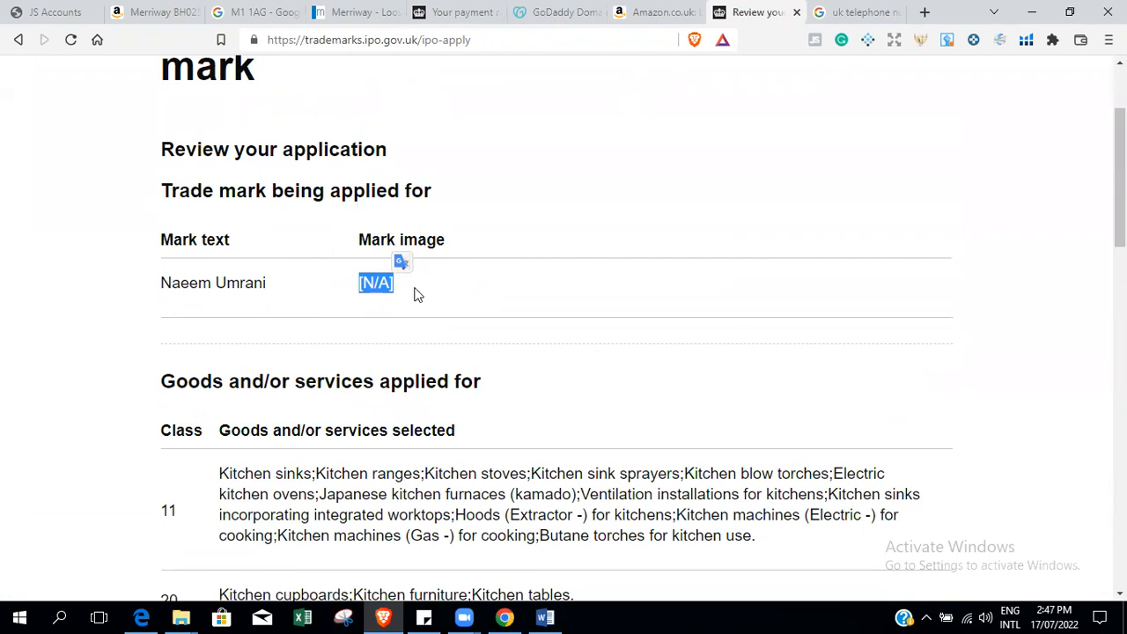
click(440, 297)
drag(356, 283, 415, 291)
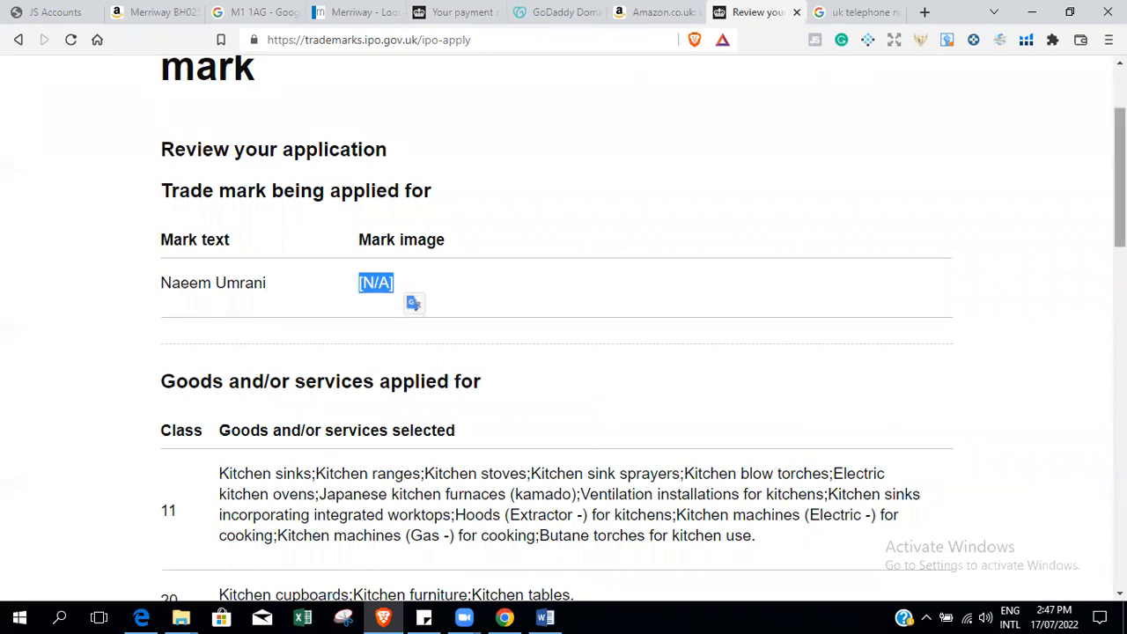
Verify the £170 application fee, £100 additional classes fee and £270 total, then continue
drag(1119, 176, 1119, 242)
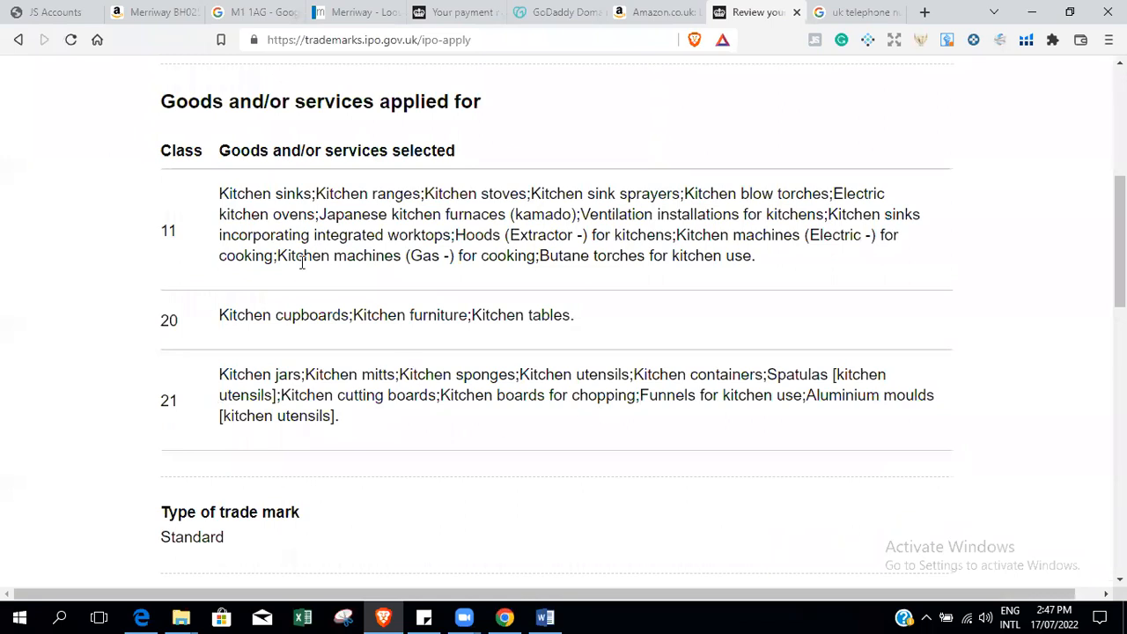
drag(1120, 244, 1119, 411)
drag(739, 345, 932, 345)
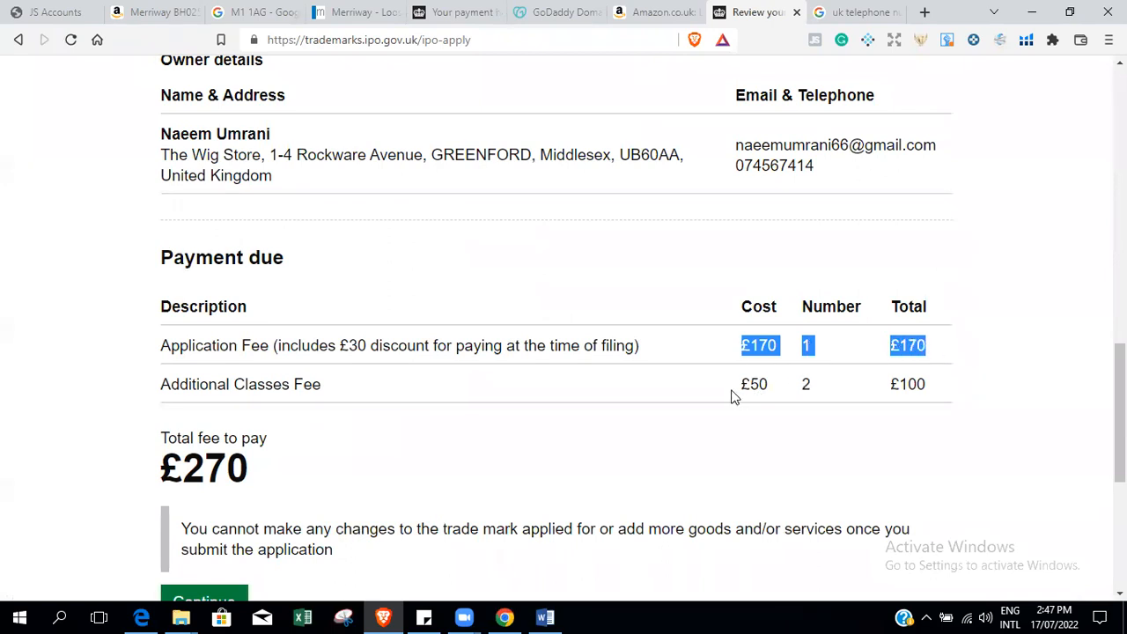
drag(737, 385, 940, 380)
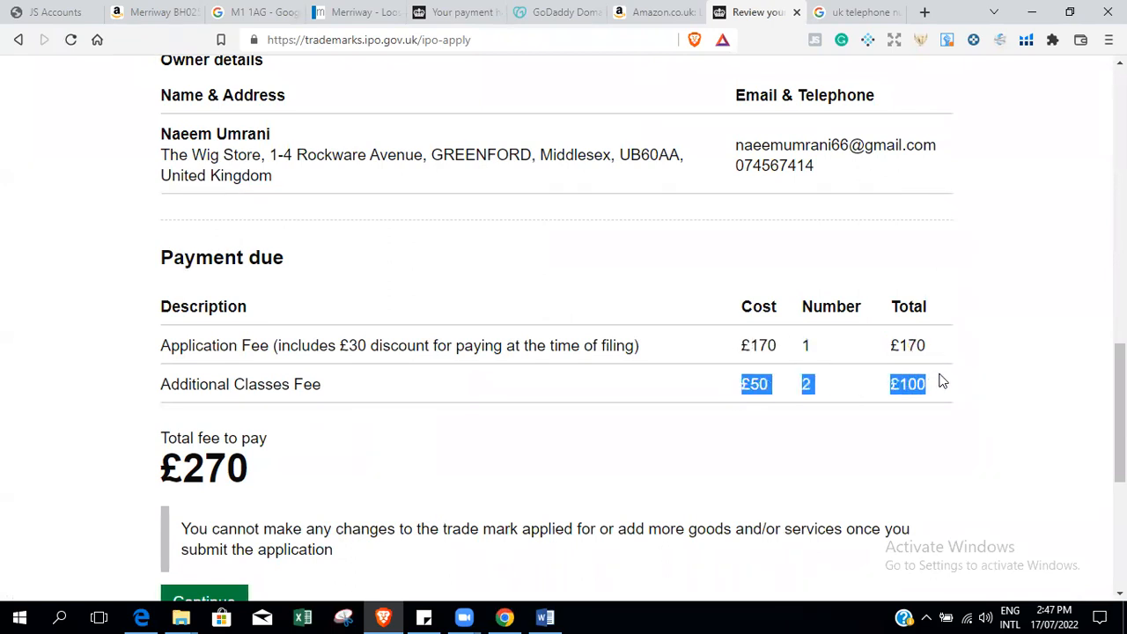
scroll(940, 381, down, 4)
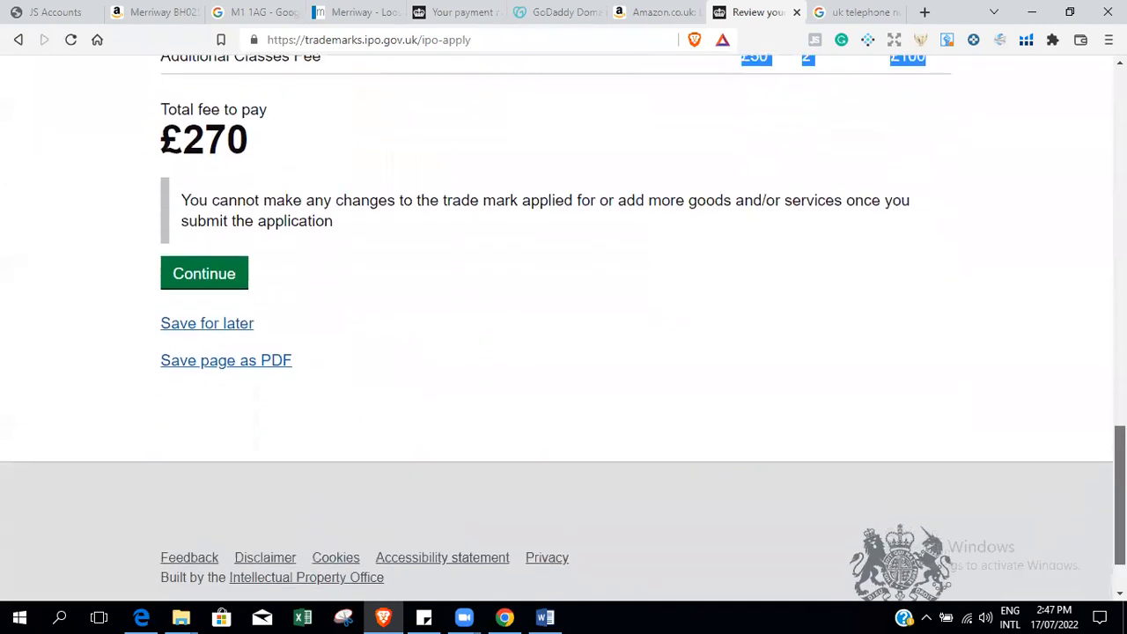
scroll(563, 335, up, 1)
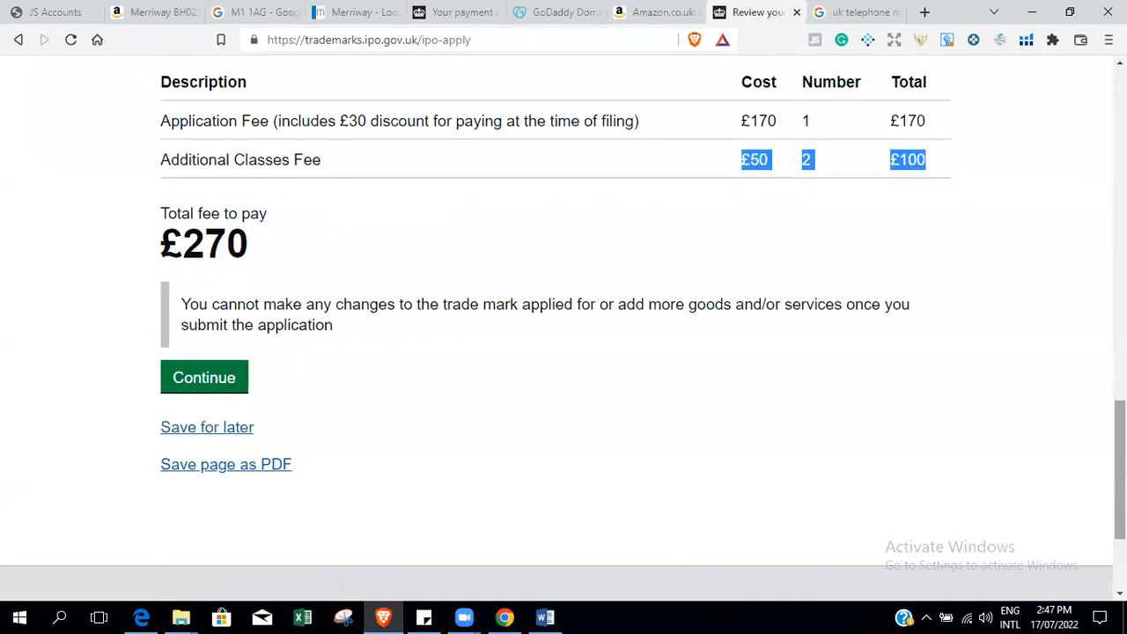
click(224, 383)
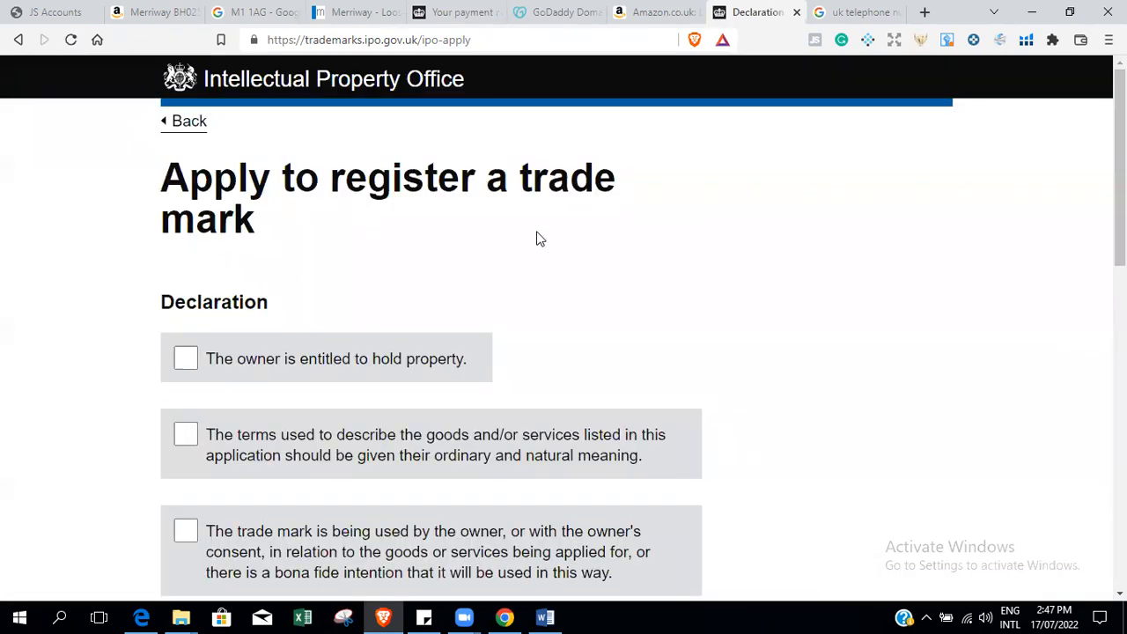
Confirm the owner is entitled to hold property and enter the owner's name as declarant
click(339, 373)
drag(1119, 226, 1119, 447)
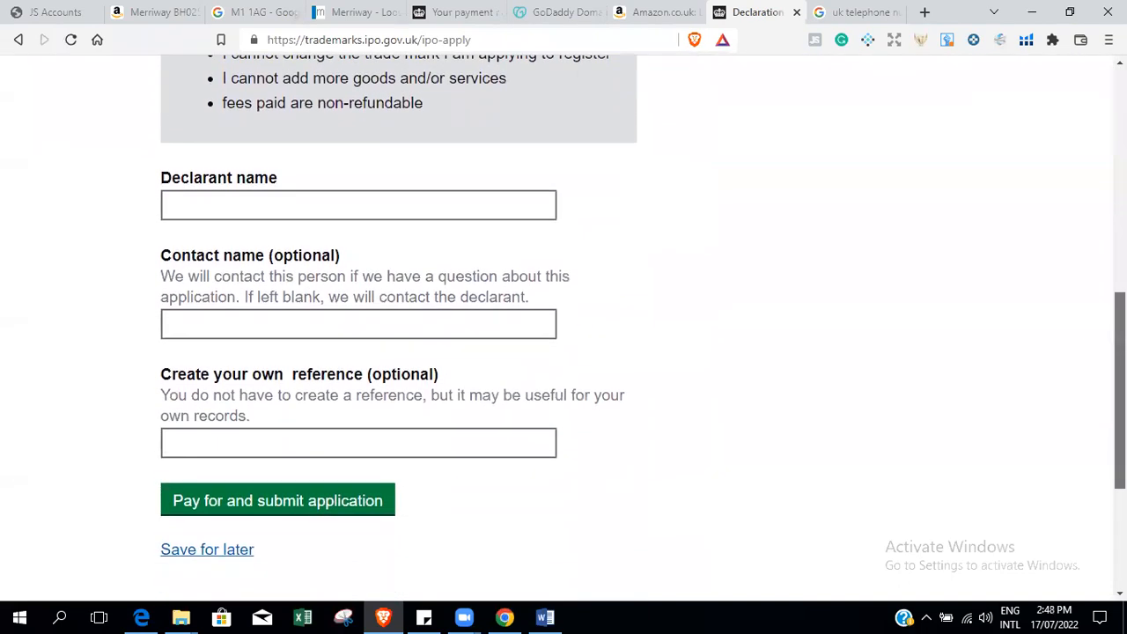
click(401, 207)
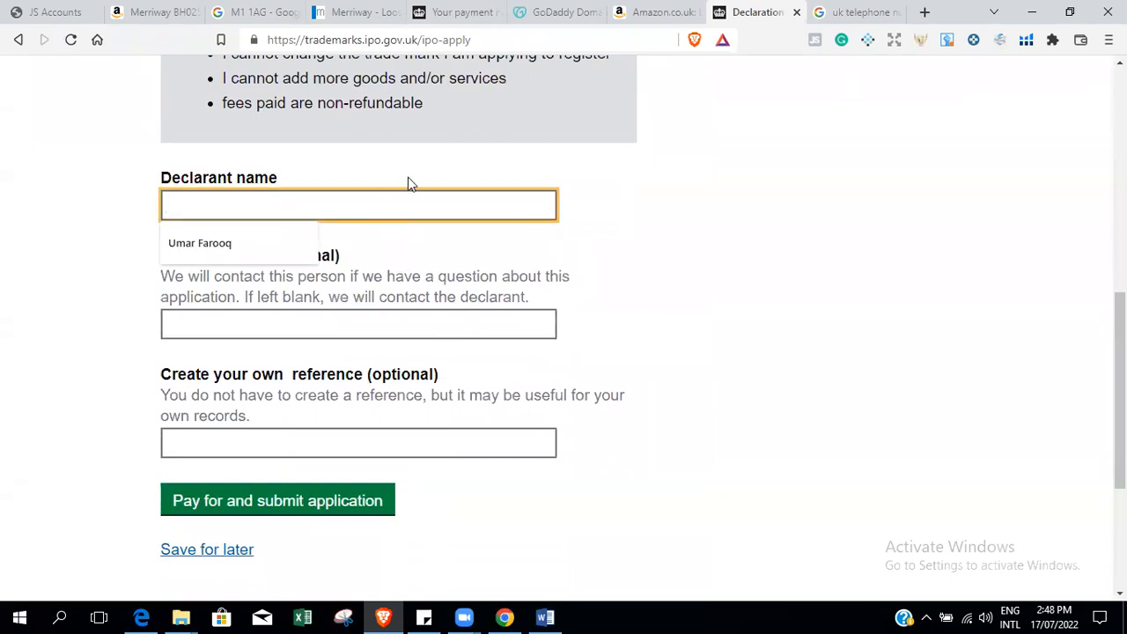
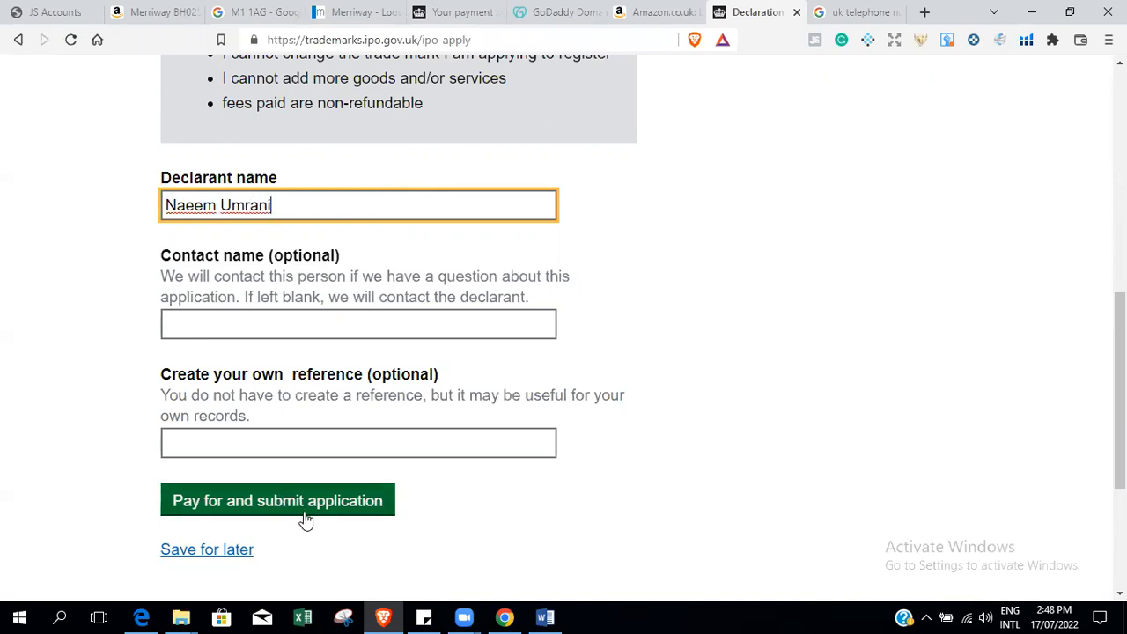
Tick the ordinary-meaning, use-of-mark and final non-refundable submission declarations
drag(1119, 406, 1119, 267)
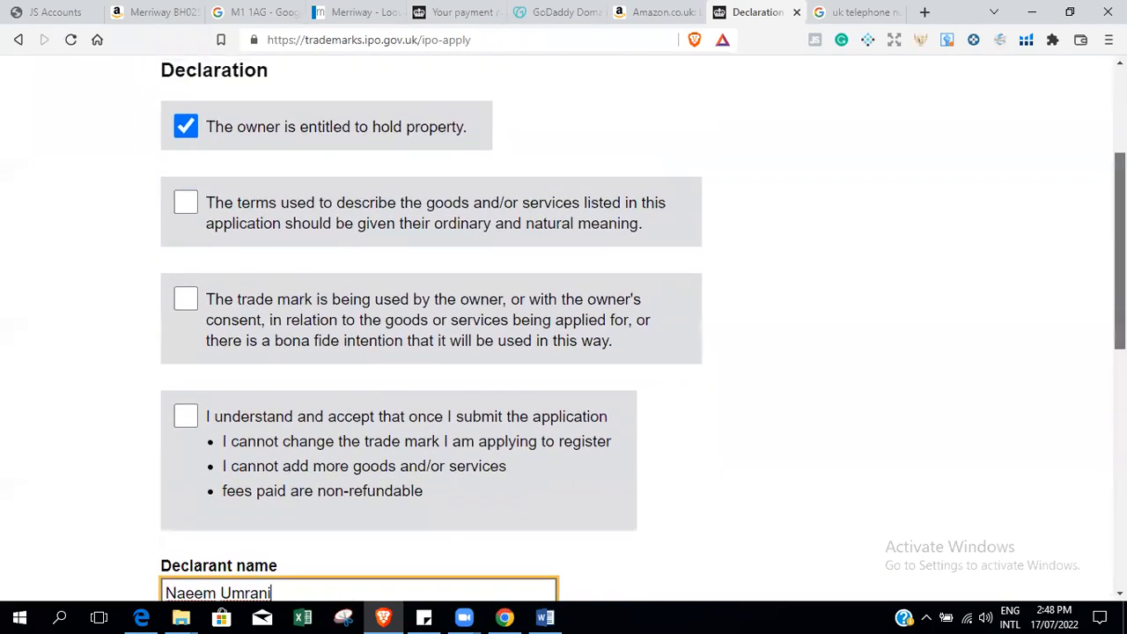
click(185, 203)
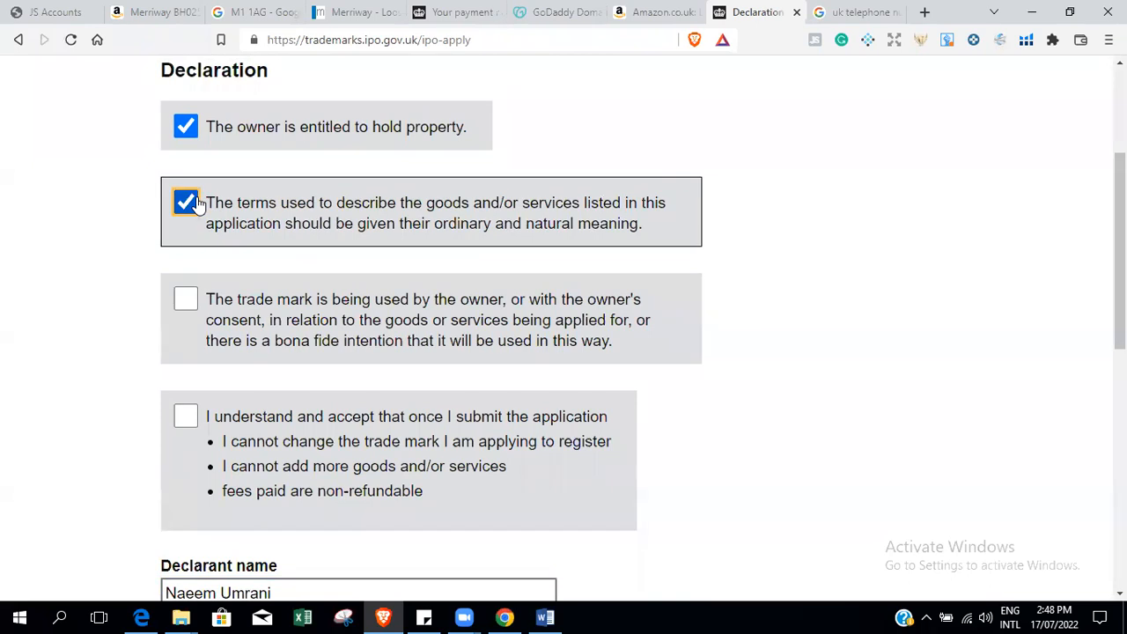
click(188, 317)
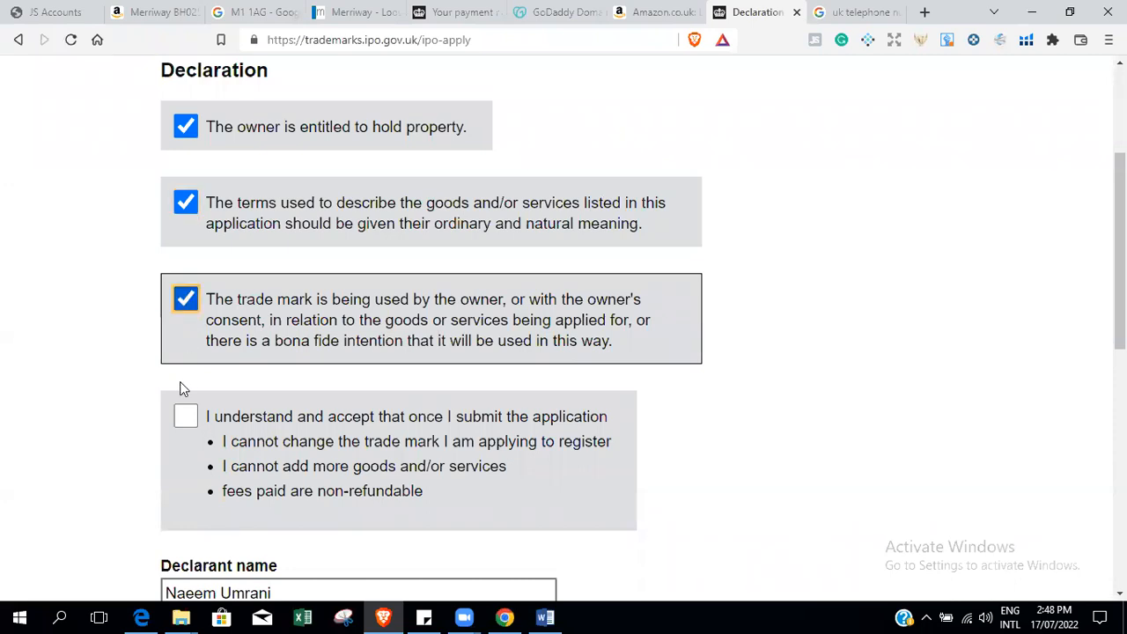
click(180, 428)
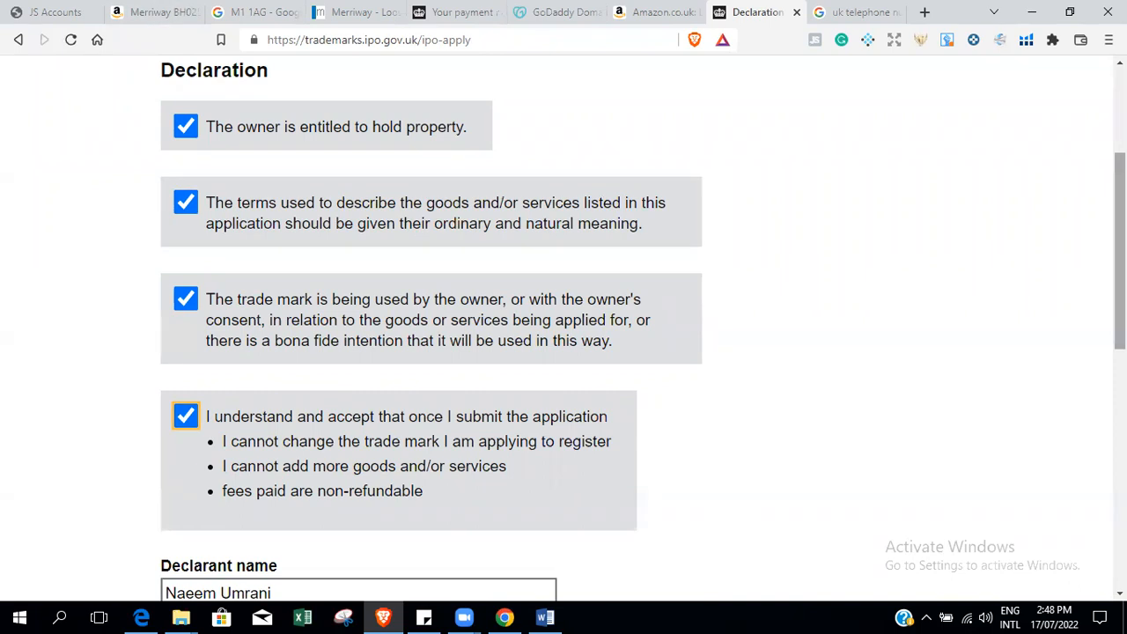
scroll(1119, 252, up, 1)
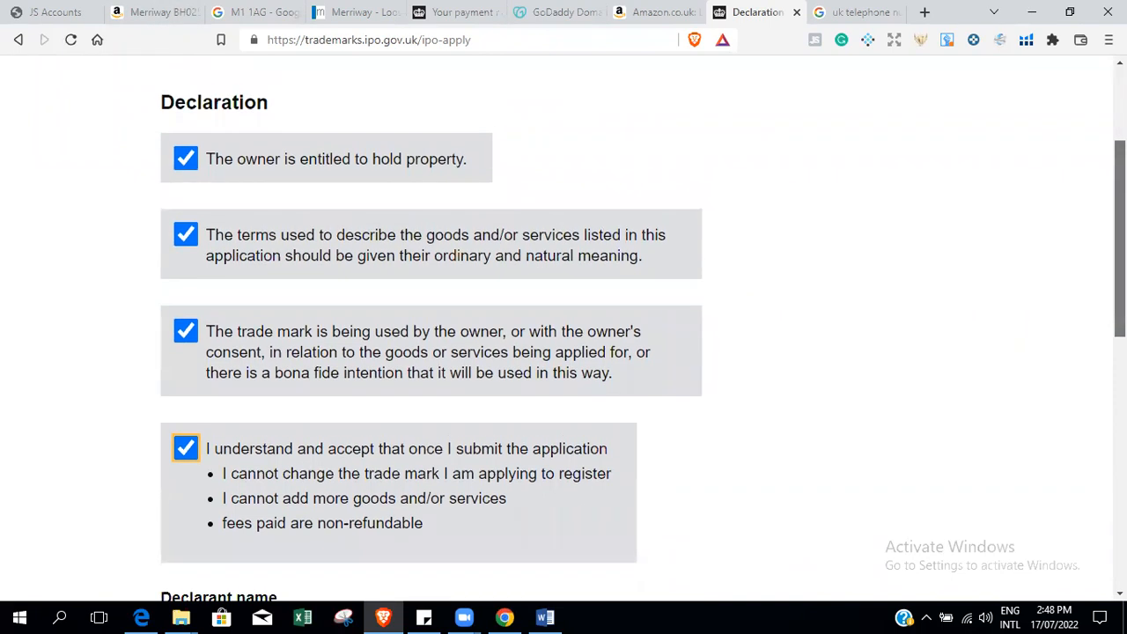
drag(1119, 239, 1118, 460)
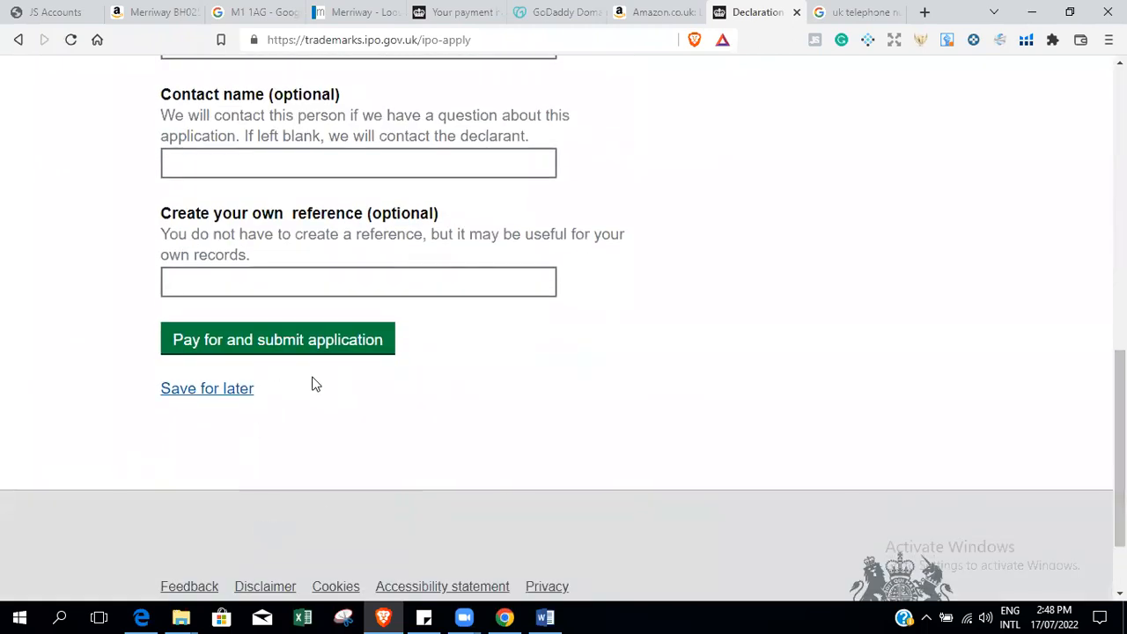
drag(1119, 449, 1119, 177)
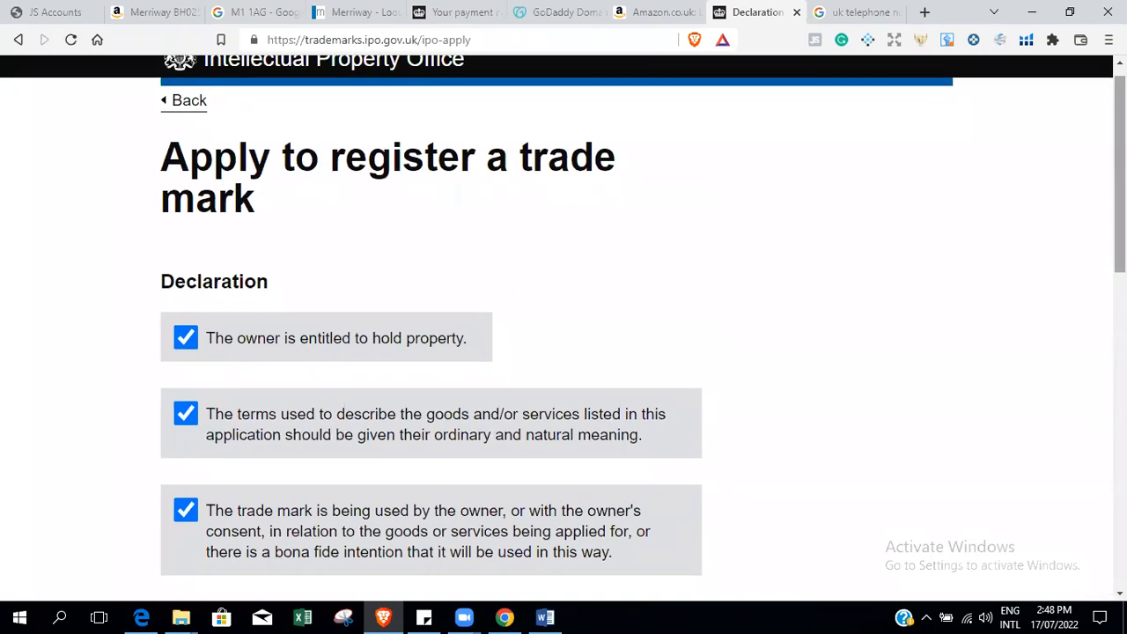
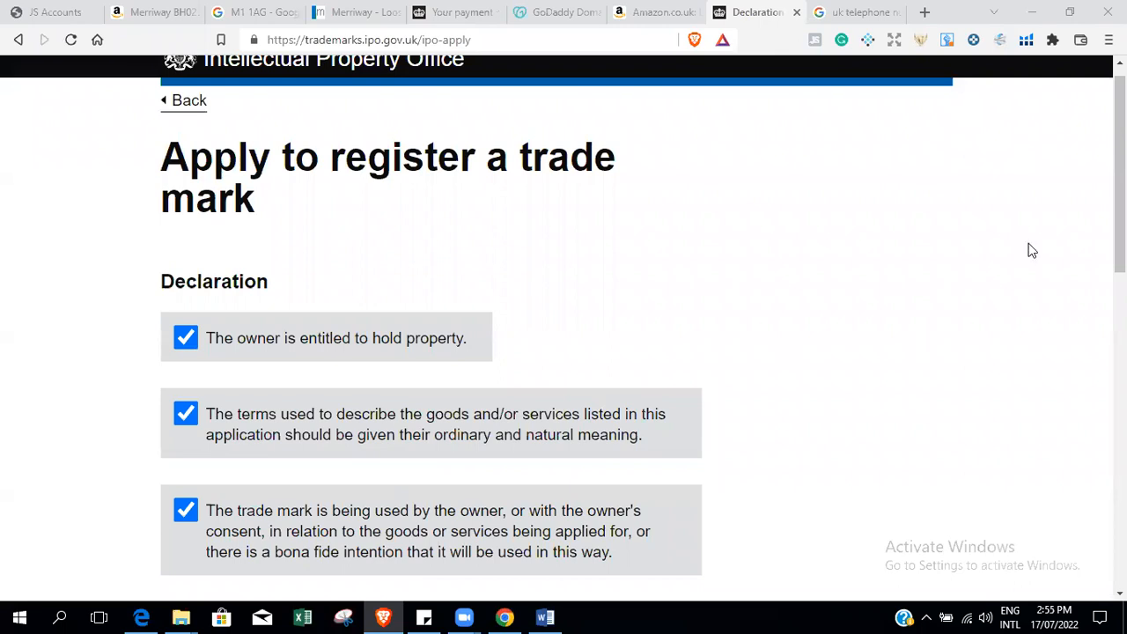
Close the Amazon.co.uk tab
scroll(563, 325, down, 3)
scroll(564, 326, up, 3)
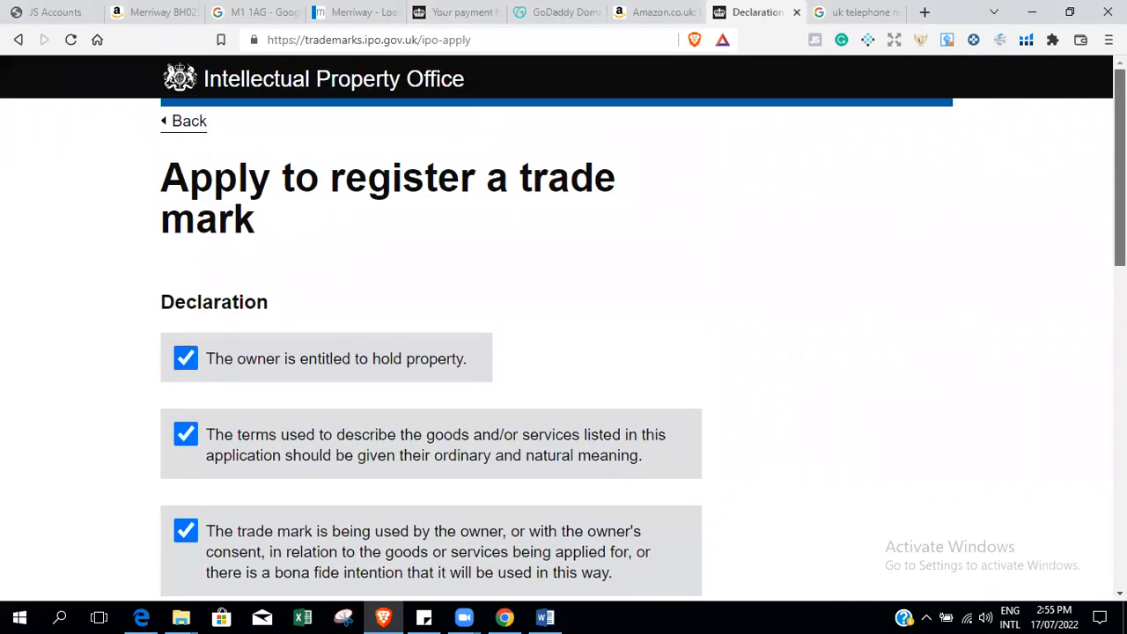
scroll(563, 326, down, 1)
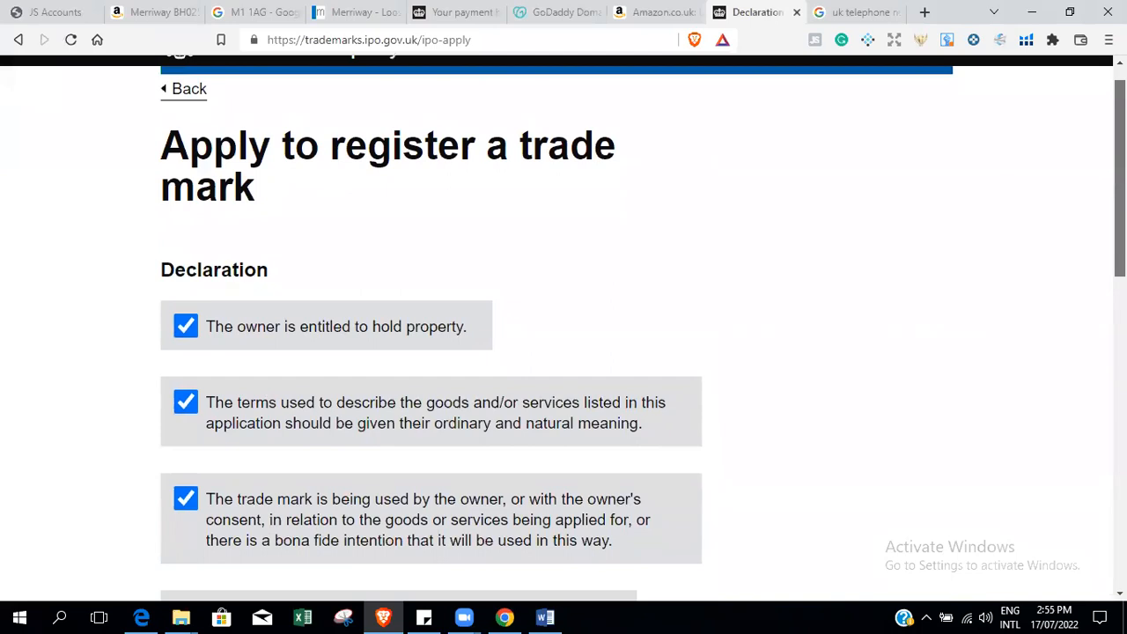
scroll(563, 325, down, 7)
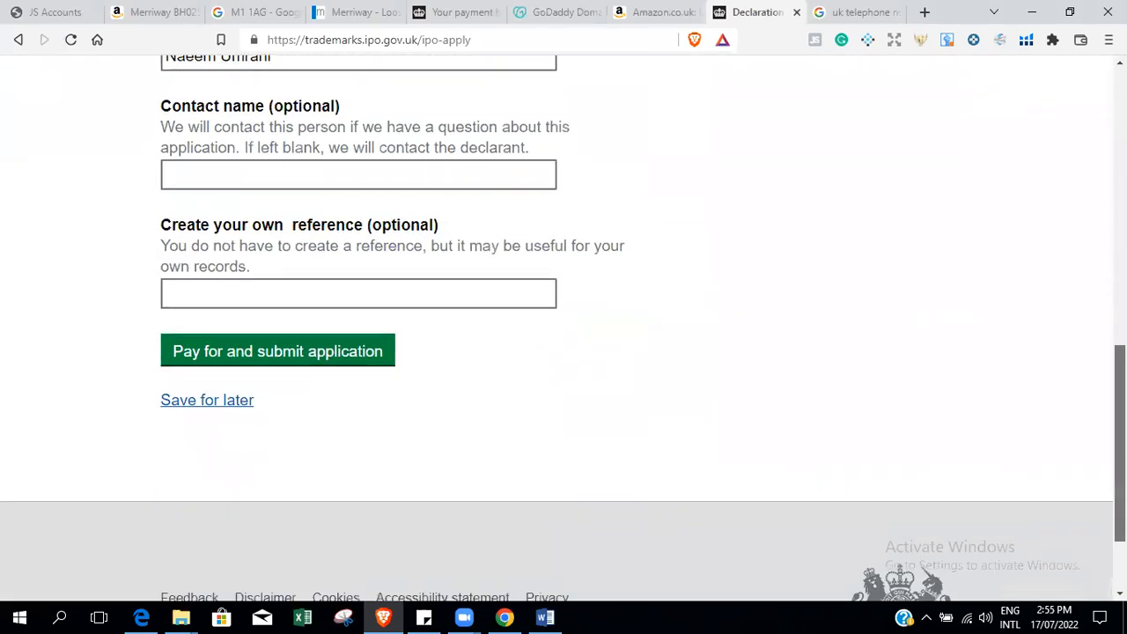
scroll(564, 325, up, 10)
scroll(563, 326, up, 2)
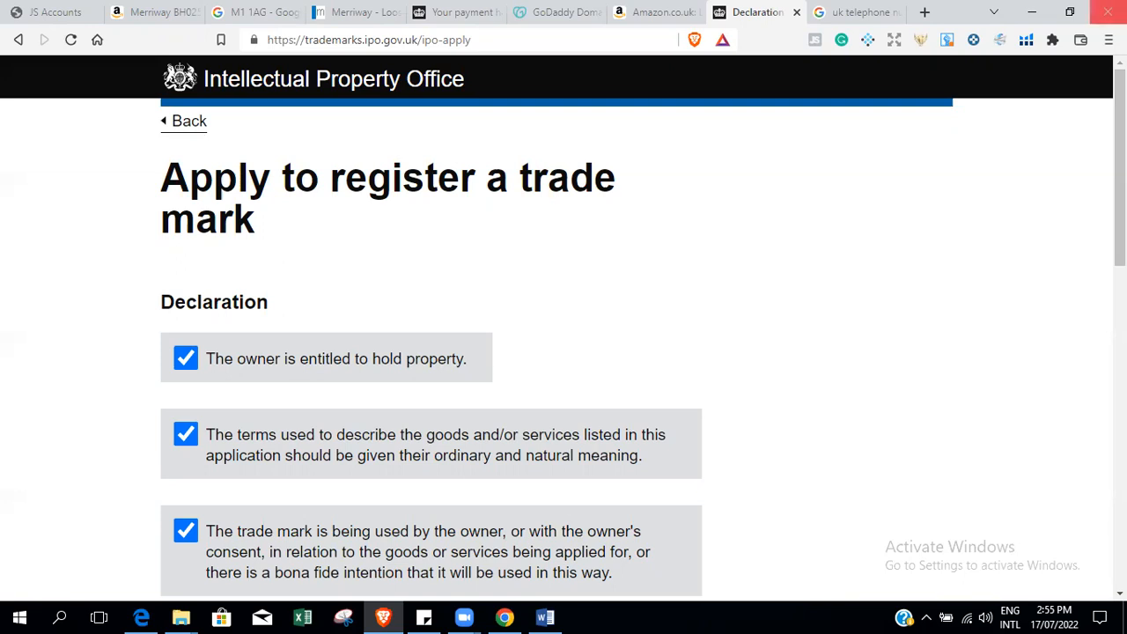
scroll(564, 329, down, 1)
scroll(563, 329, up, 1)
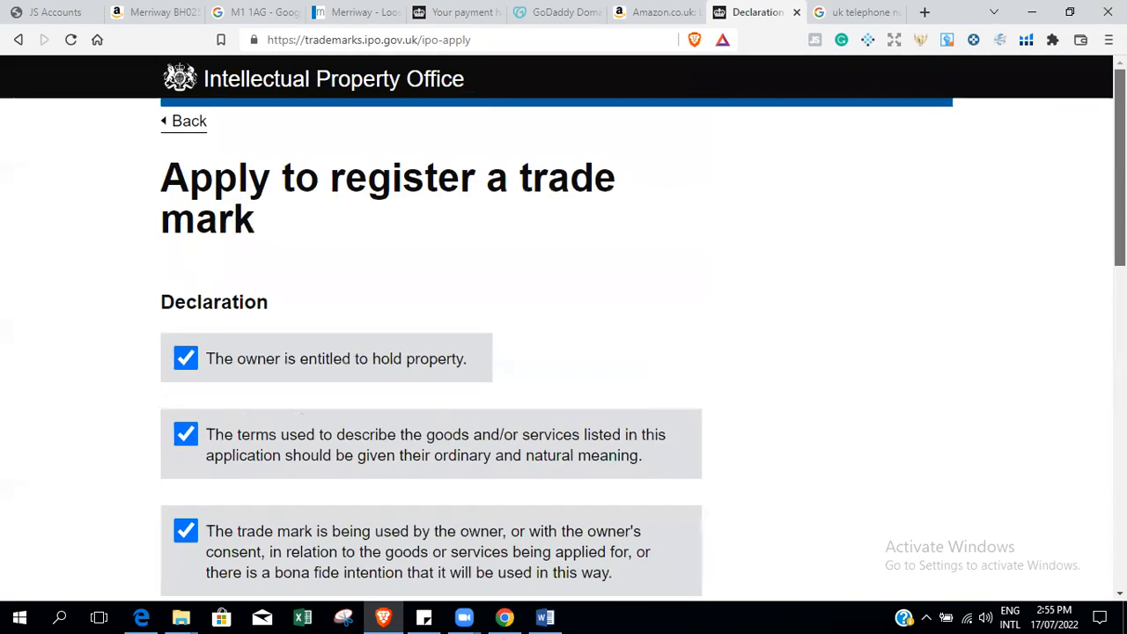
click(655, 10)
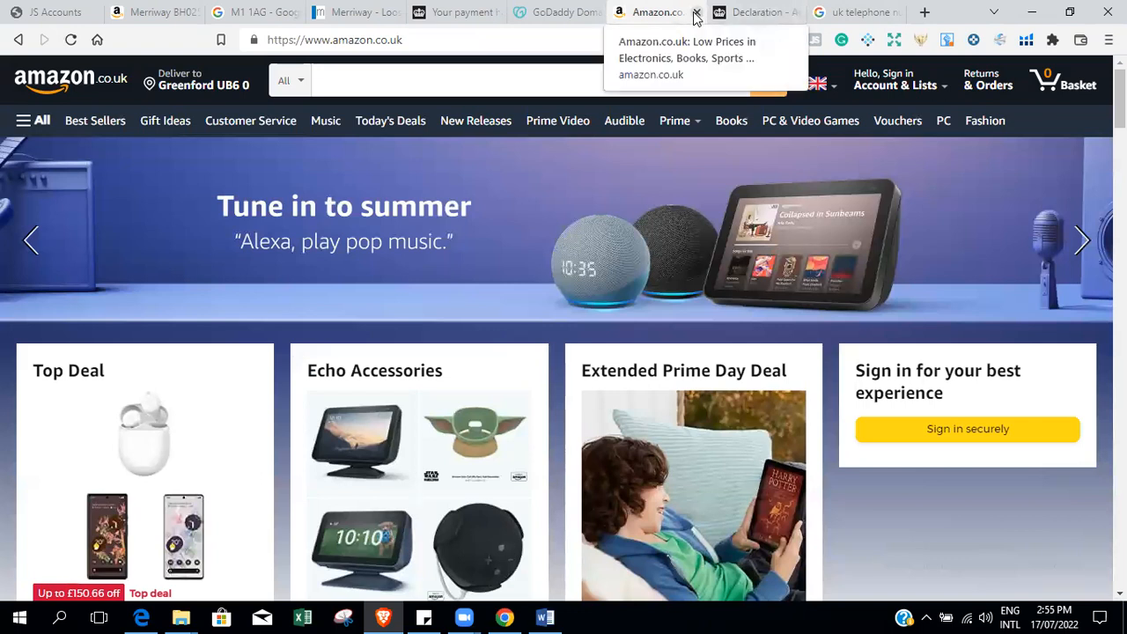
click(695, 12)
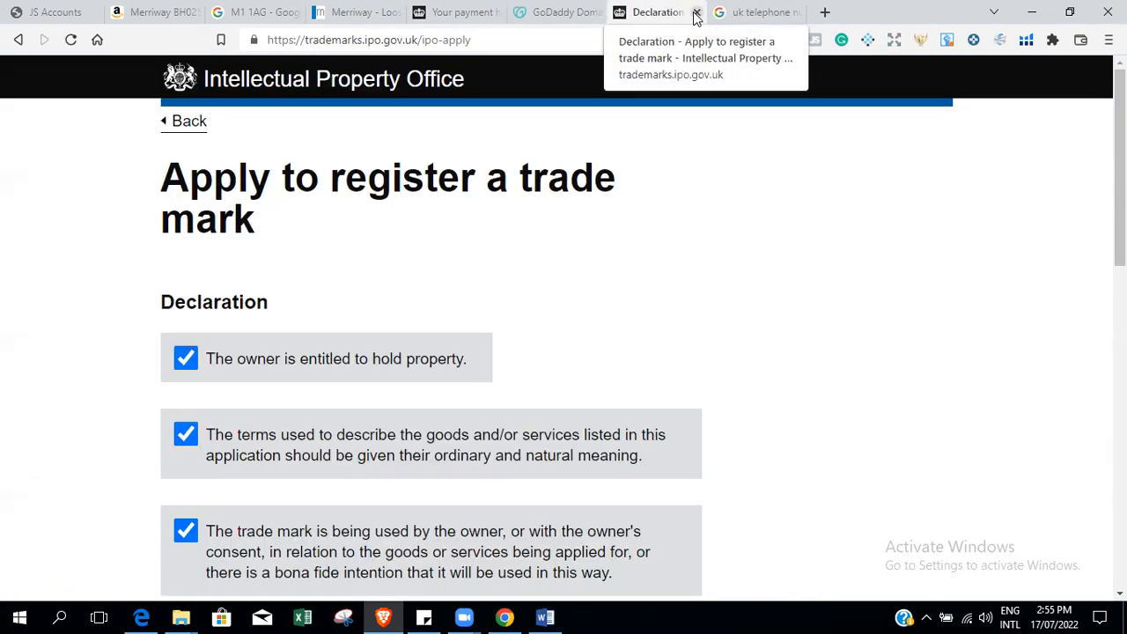
Close the trade mark declaration, UK telephone search, payment-cancelled and GoDaddy domain search tabs
click(696, 13)
click(695, 12)
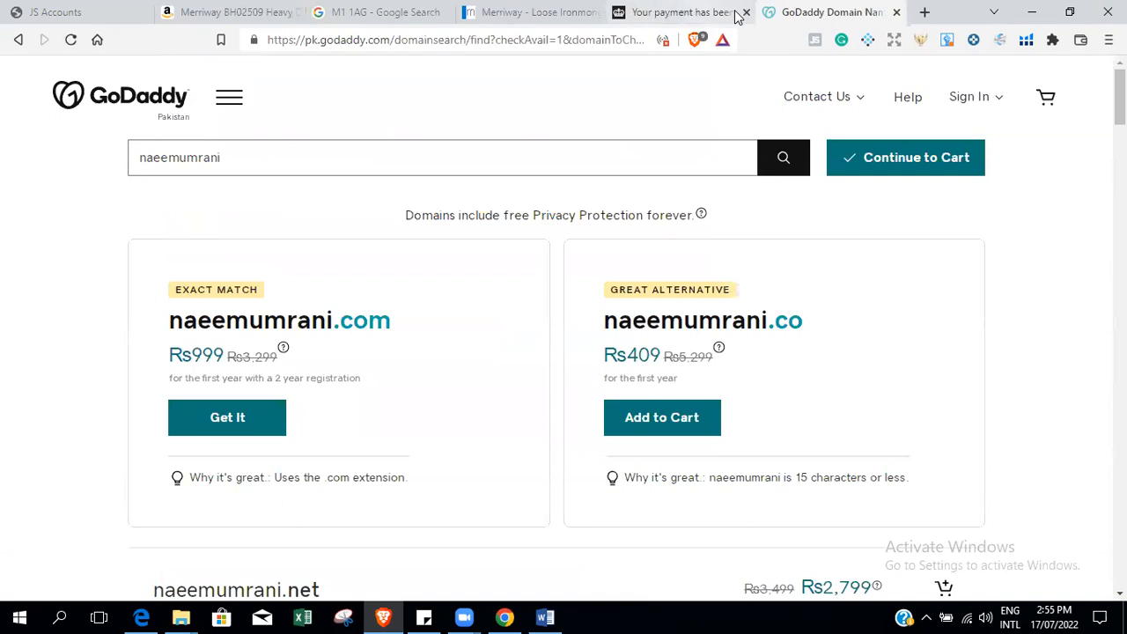
click(708, 13)
click(746, 12)
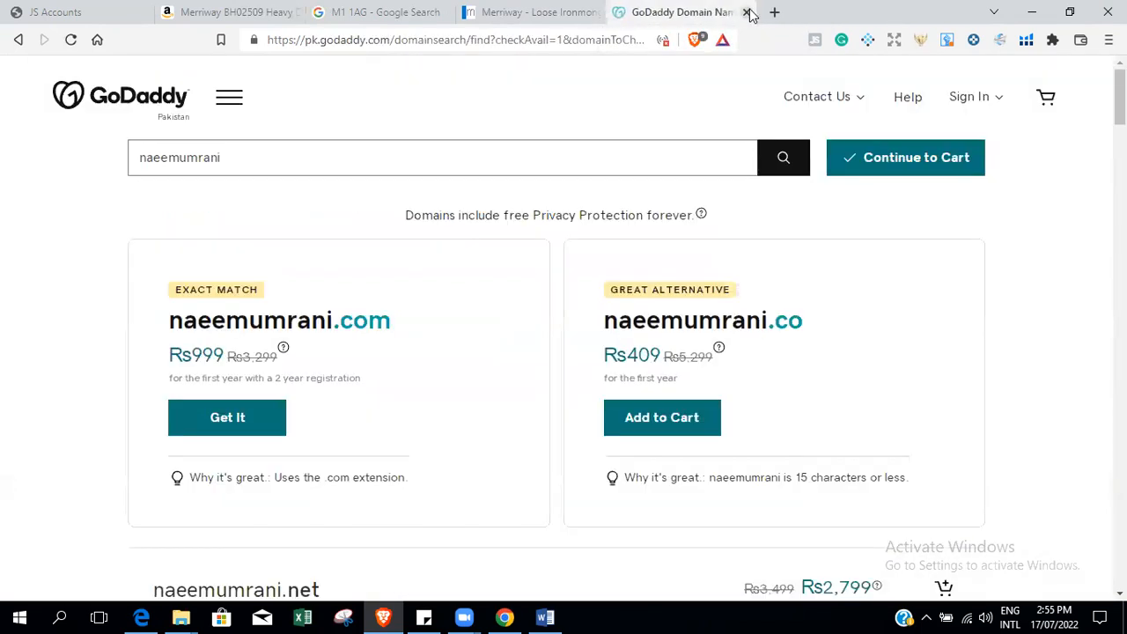
click(746, 13)
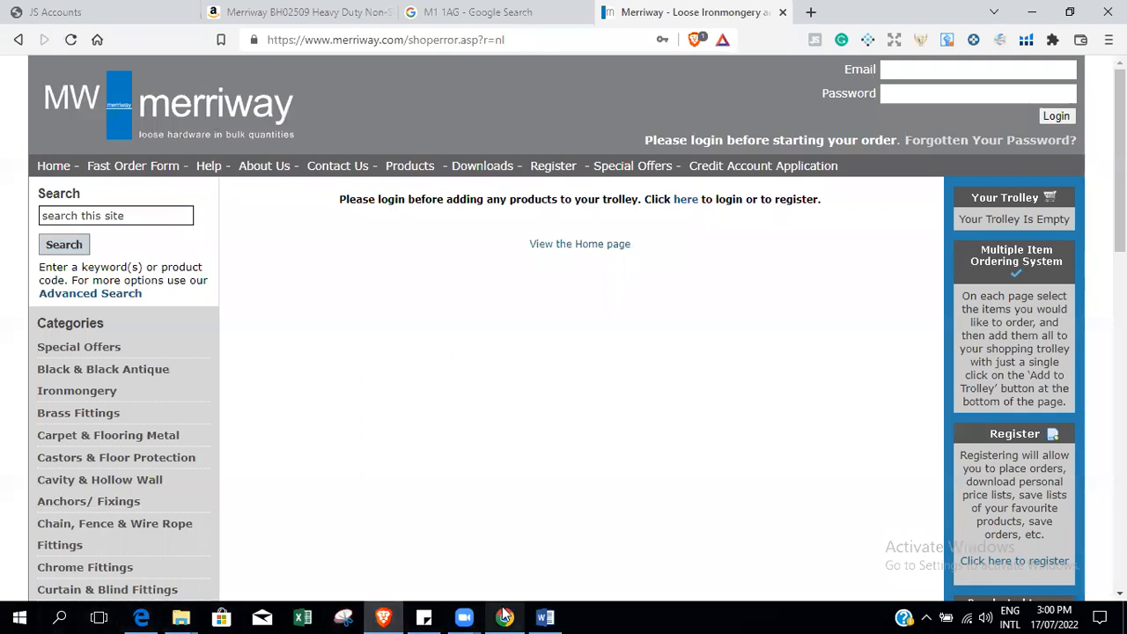
Switch away from Brave to another open program
click(418, 561)
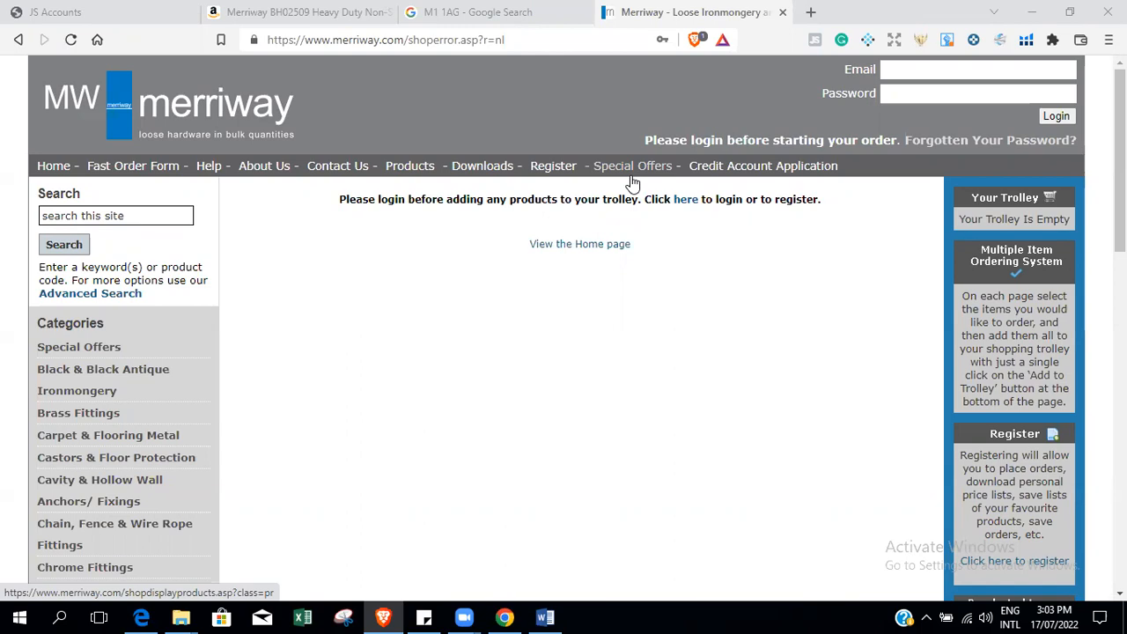
Close the Amazon door wedge listing, M1 1AG search results and Merriway tabs, keeping the members dashboard
click(528, 9)
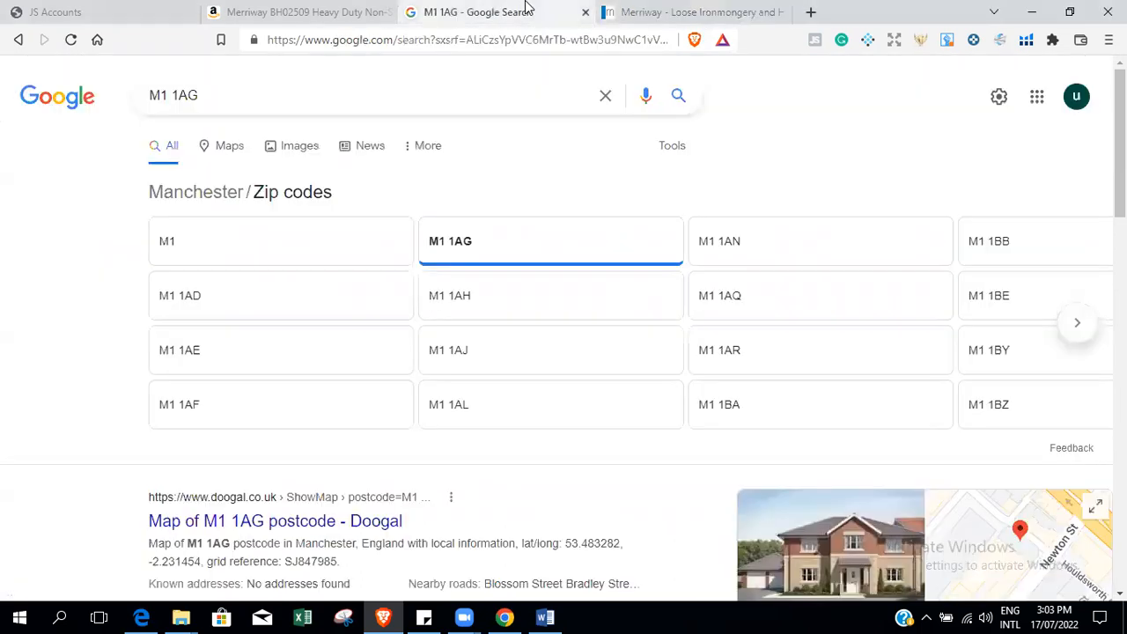
click(682, 7)
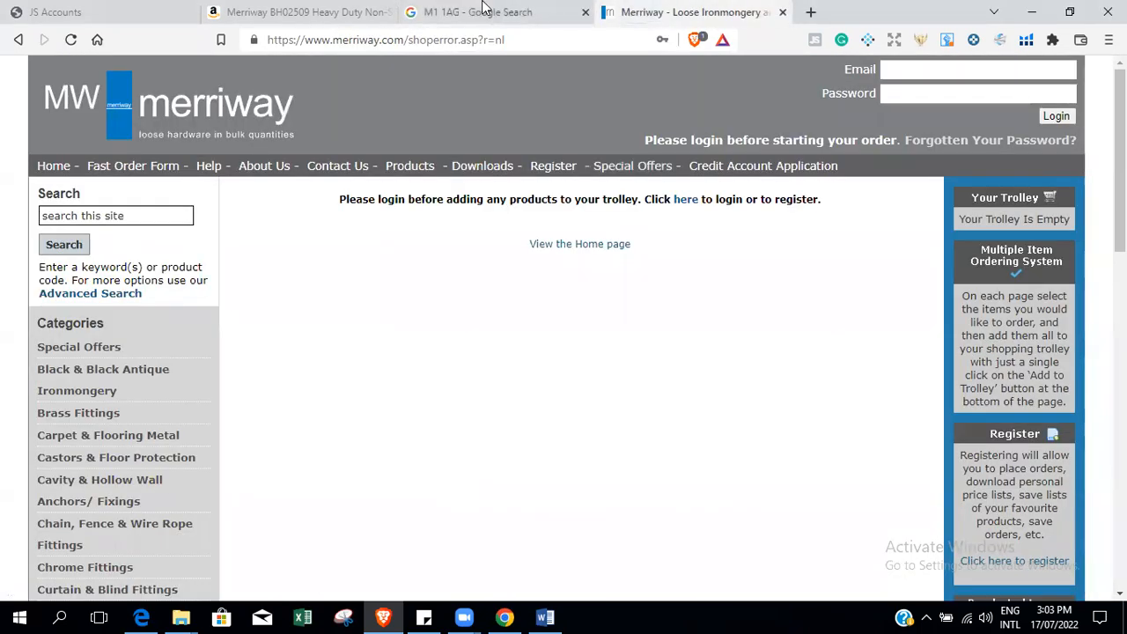
click(426, 7)
click(377, 10)
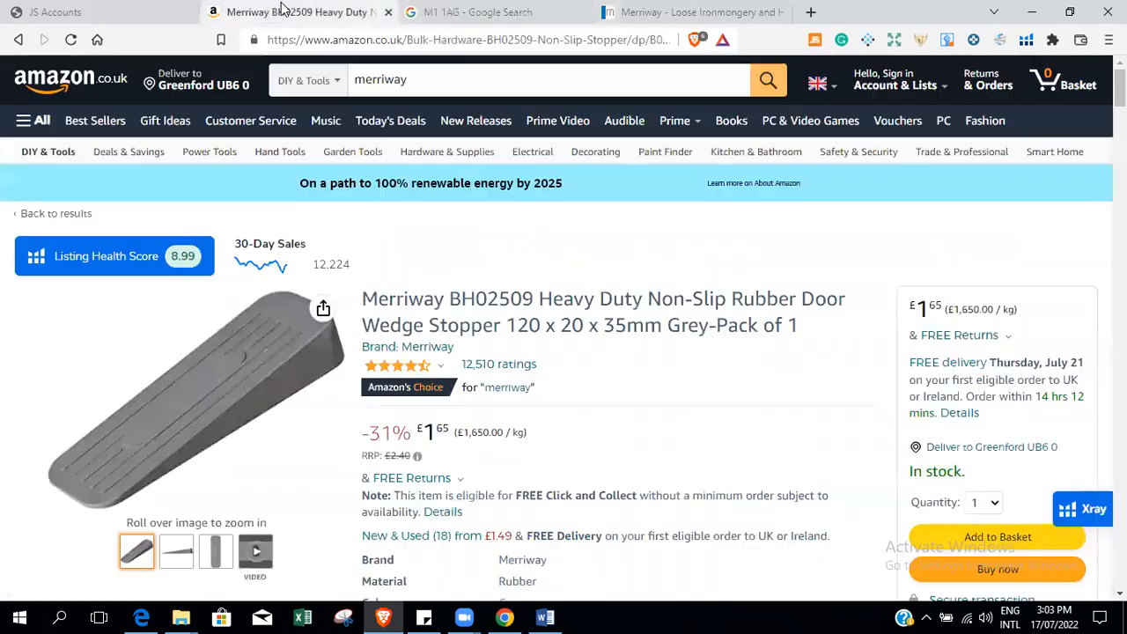
click(387, 13)
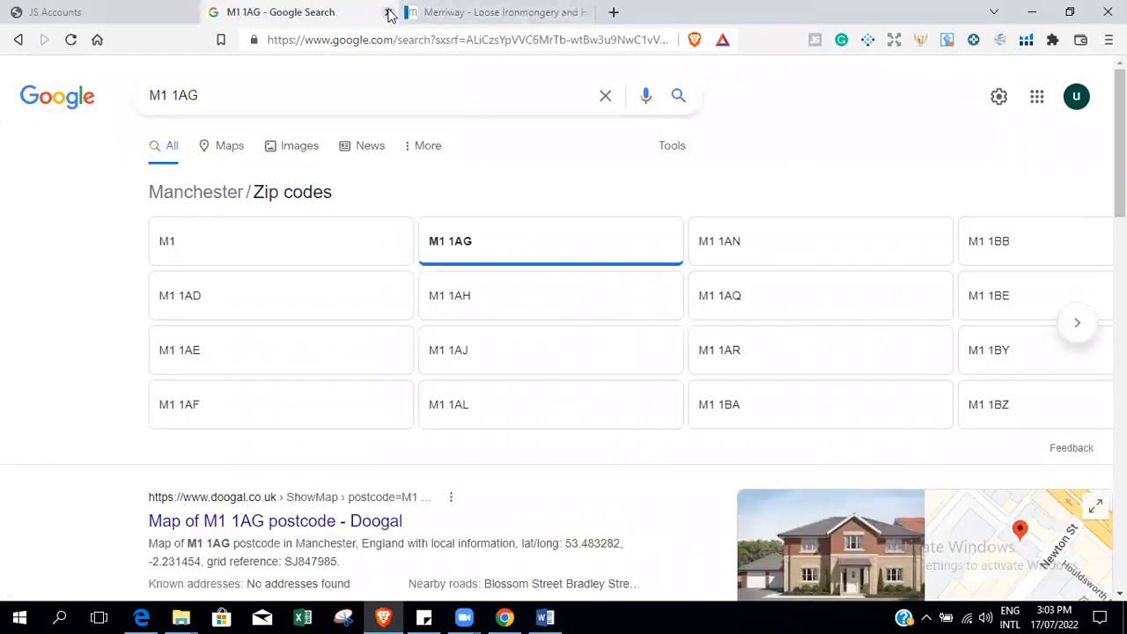
click(390, 13)
click(390, 12)
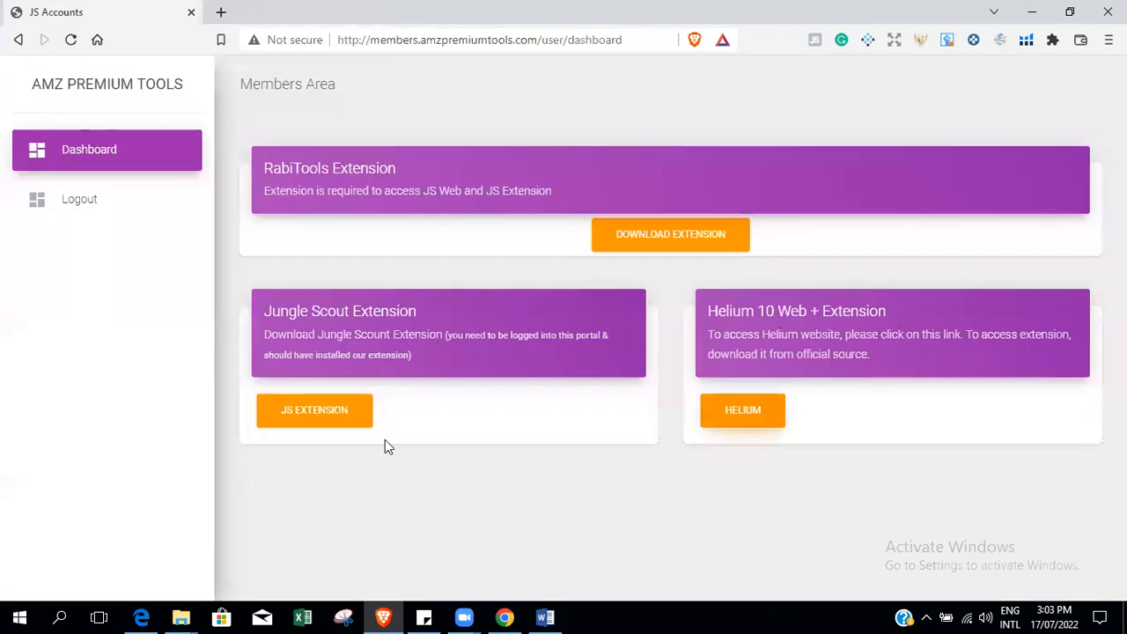
Minimize Brave, the Word document, the Edge PDF slides and the Brands WO Logins folder
click(383, 616)
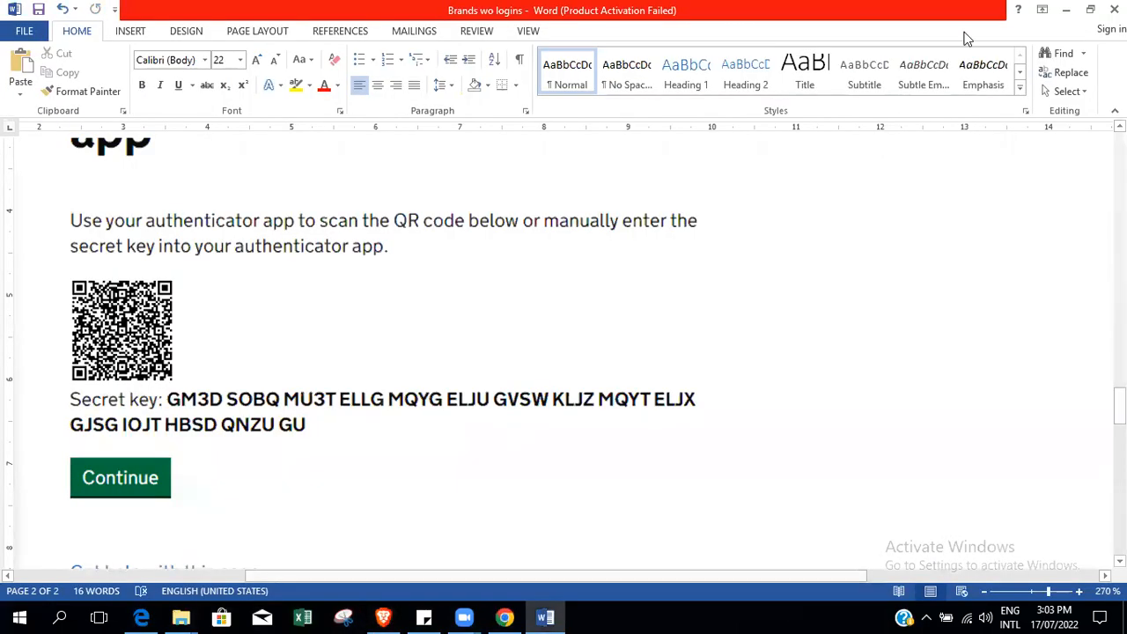
click(1067, 10)
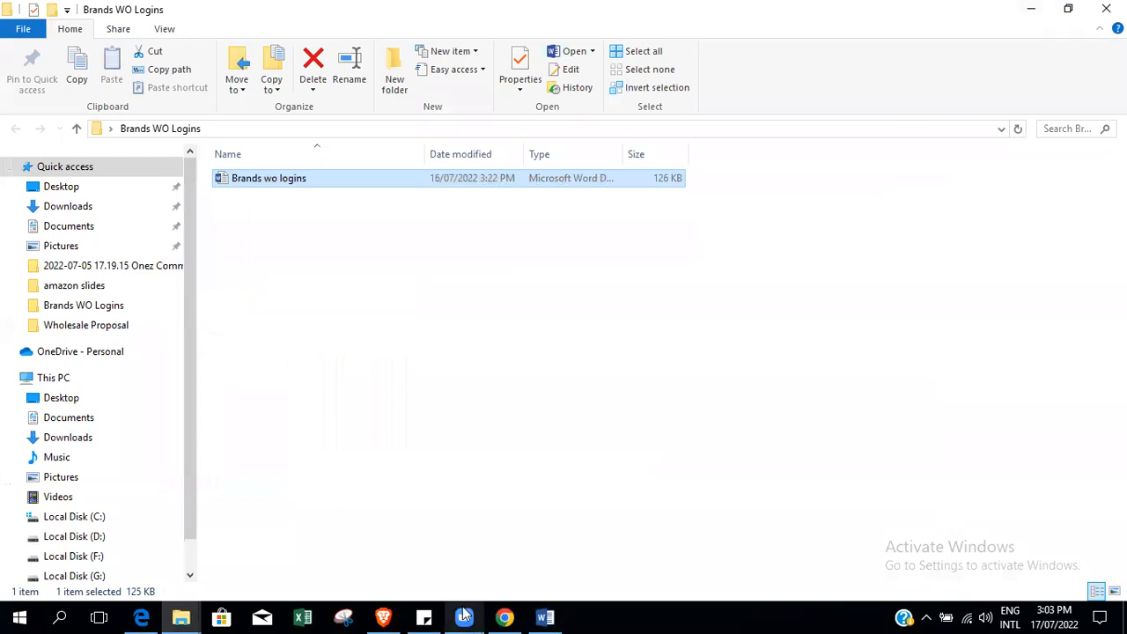
click(137, 616)
click(139, 8)
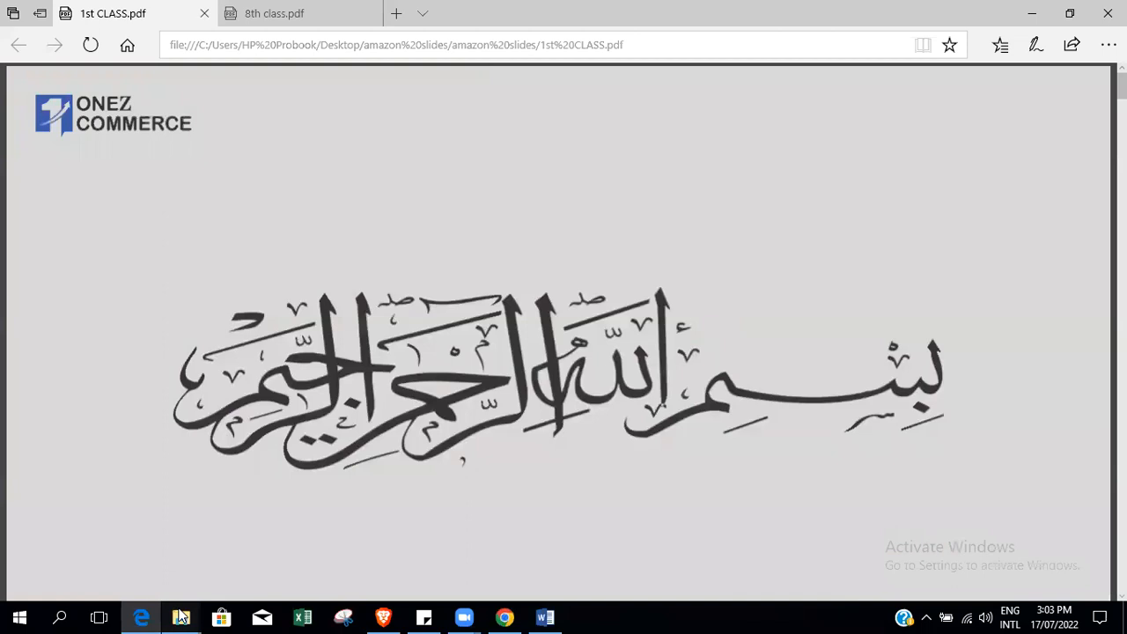
click(1031, 13)
click(1025, 12)
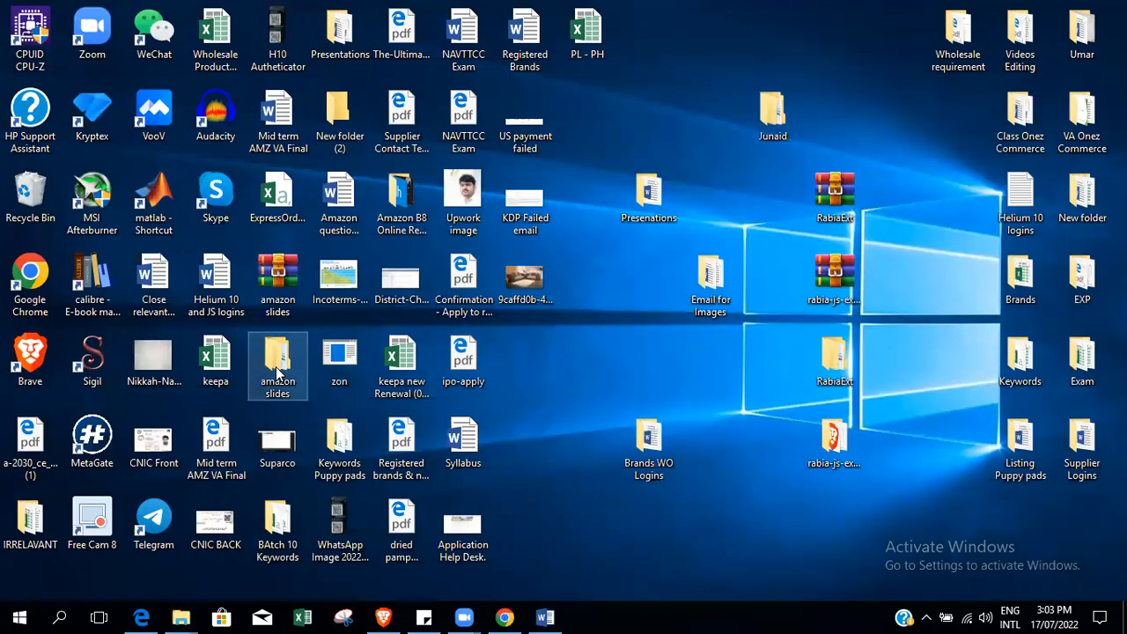
Open the '3rd class' PDF from the desktop amazon slides folder and scroll to Product Hunting
double_click(277, 374)
double_click(252, 179)
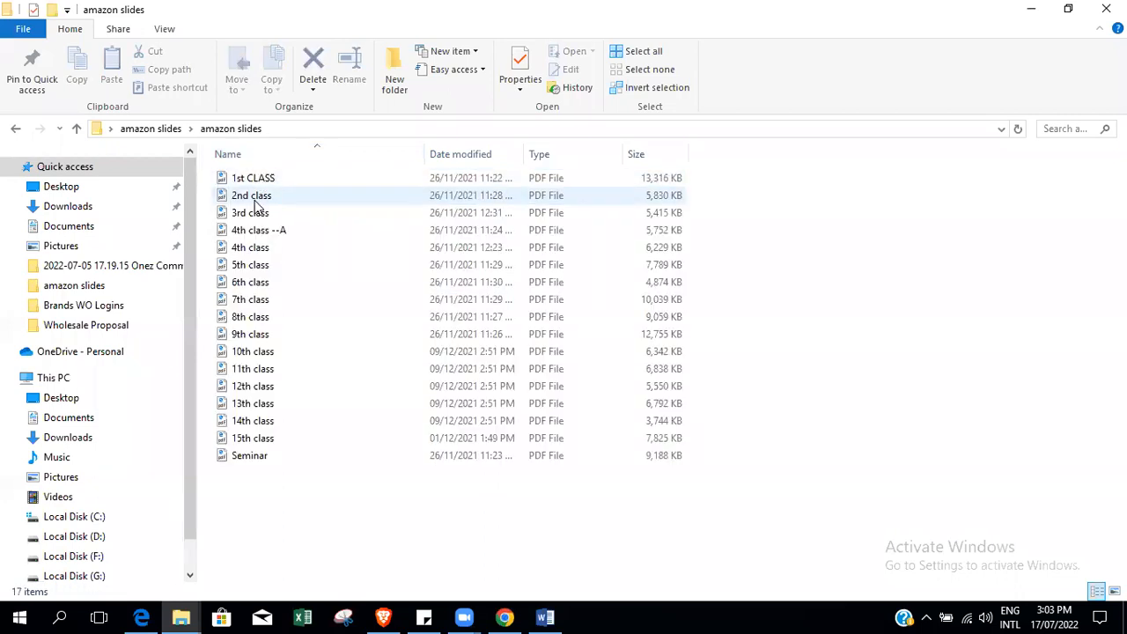
double_click(260, 213)
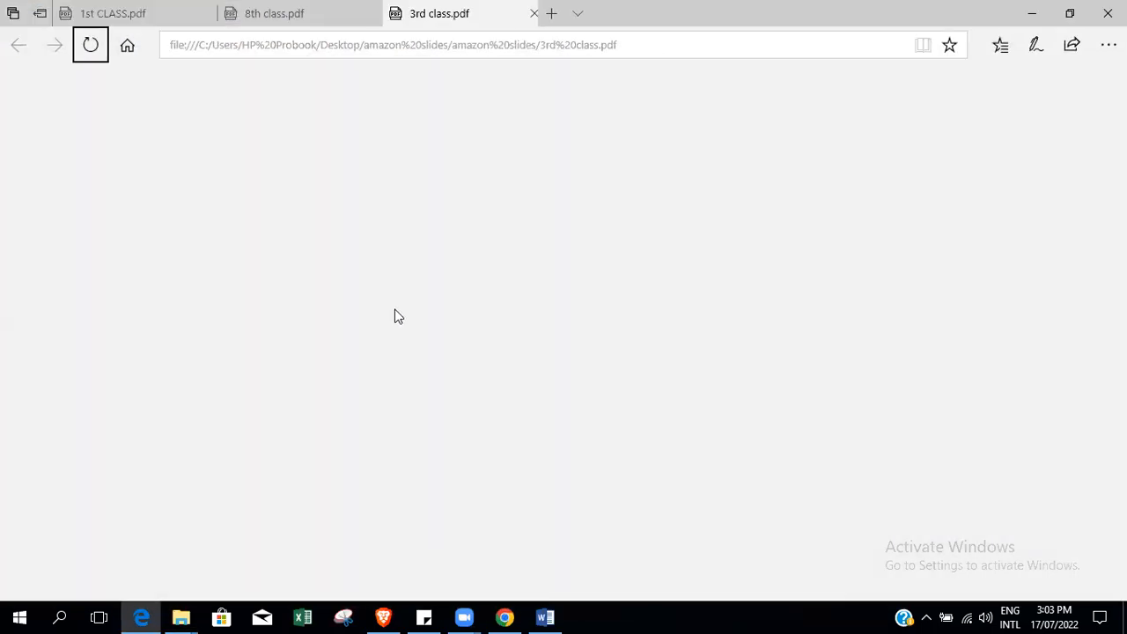
scroll(400, 317, down, 5)
scroll(399, 319, down, 15)
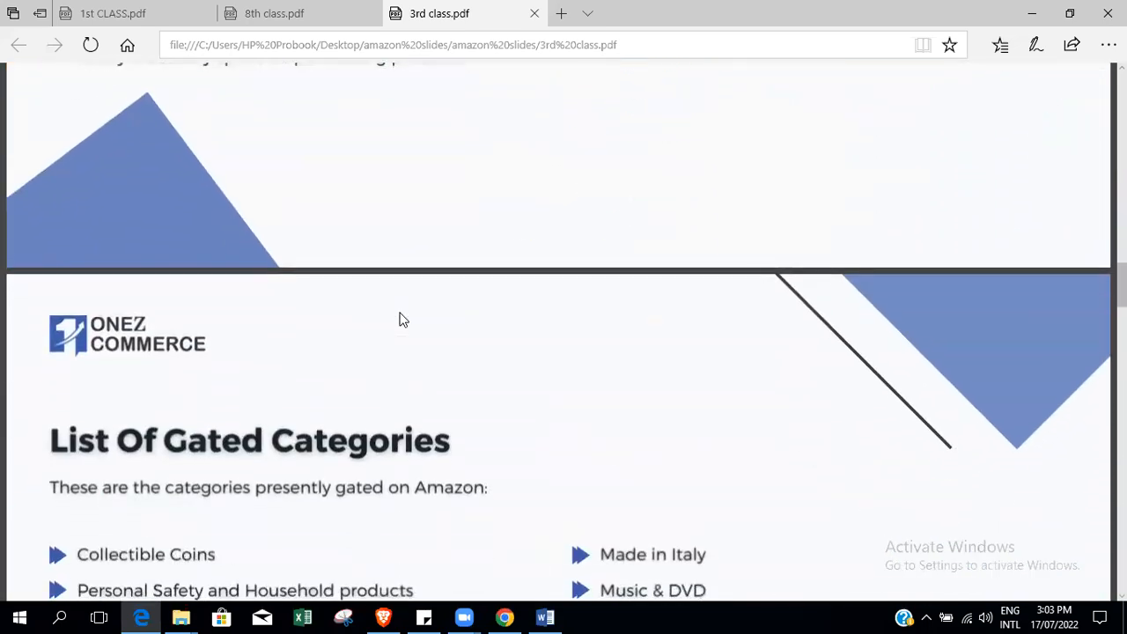
scroll(400, 319, down, 8)
scroll(400, 318, down, 10)
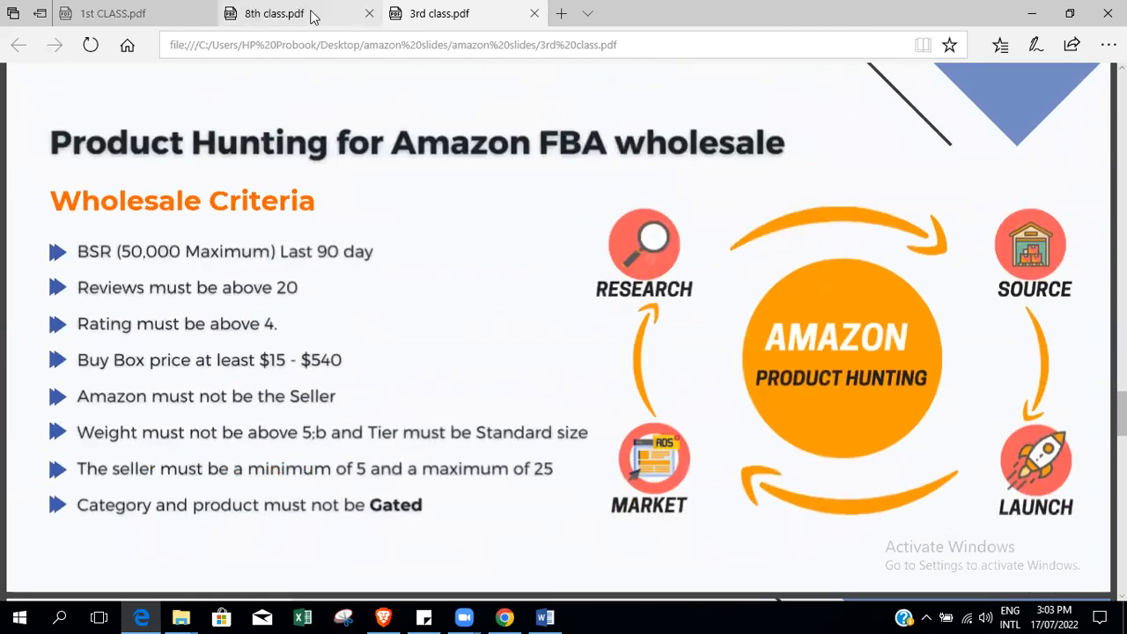
click(1031, 13)
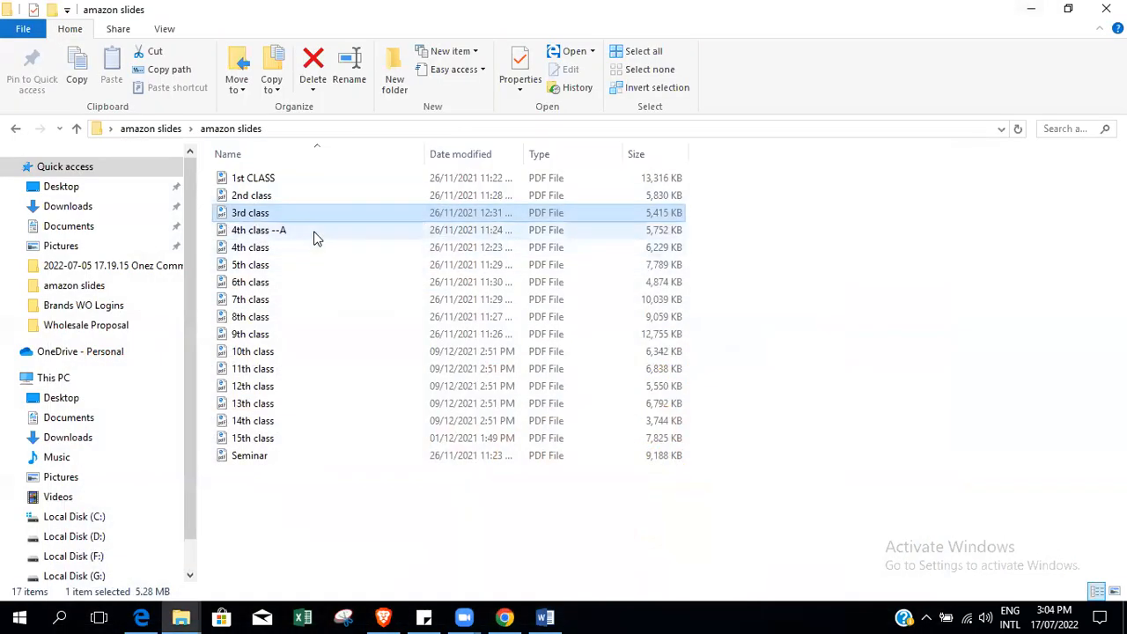
Open '4th class --A' slides and scroll to 'How do we source products in wholesale business?'
double_click(314, 232)
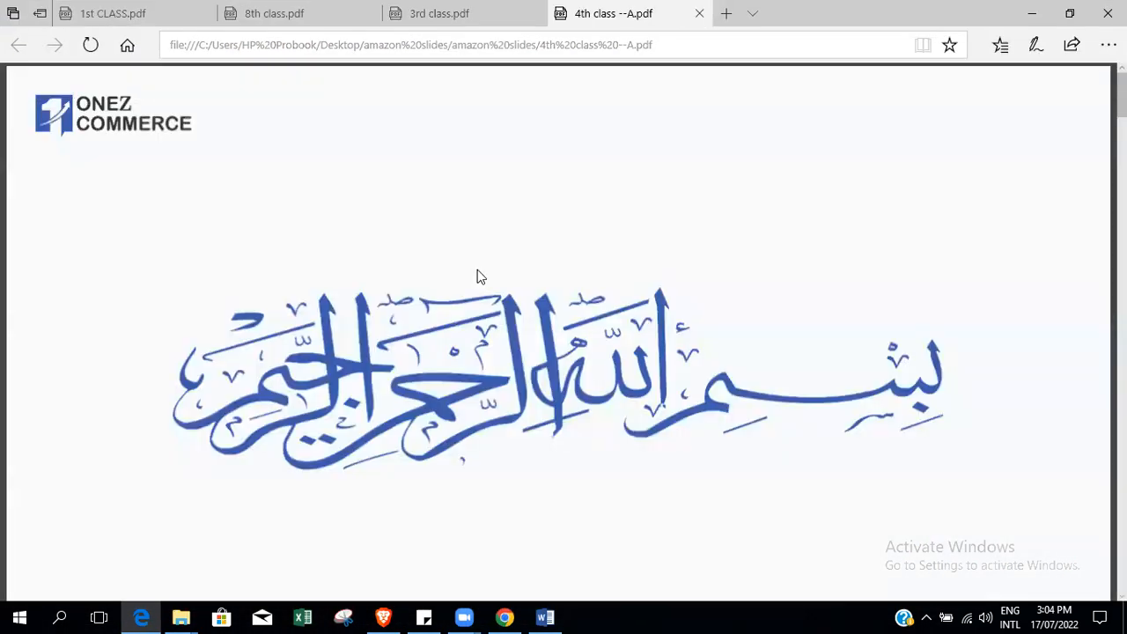
scroll(477, 277, down, 7)
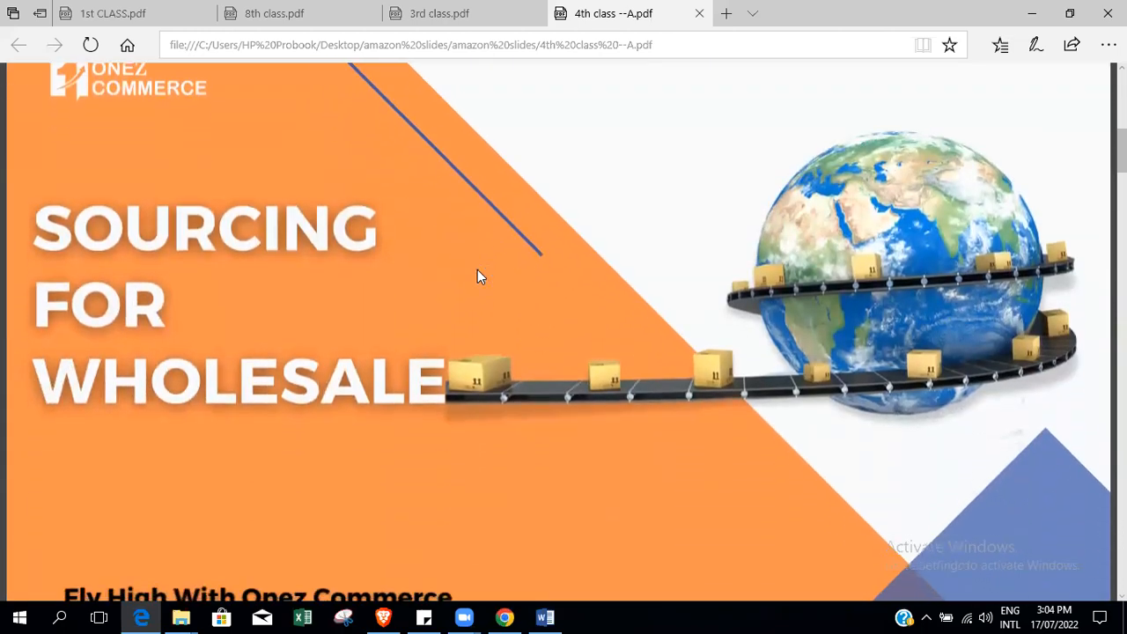
scroll(477, 278, down, 3)
scroll(477, 278, up, 1)
scroll(477, 275, up, 2)
scroll(477, 277, down, 2)
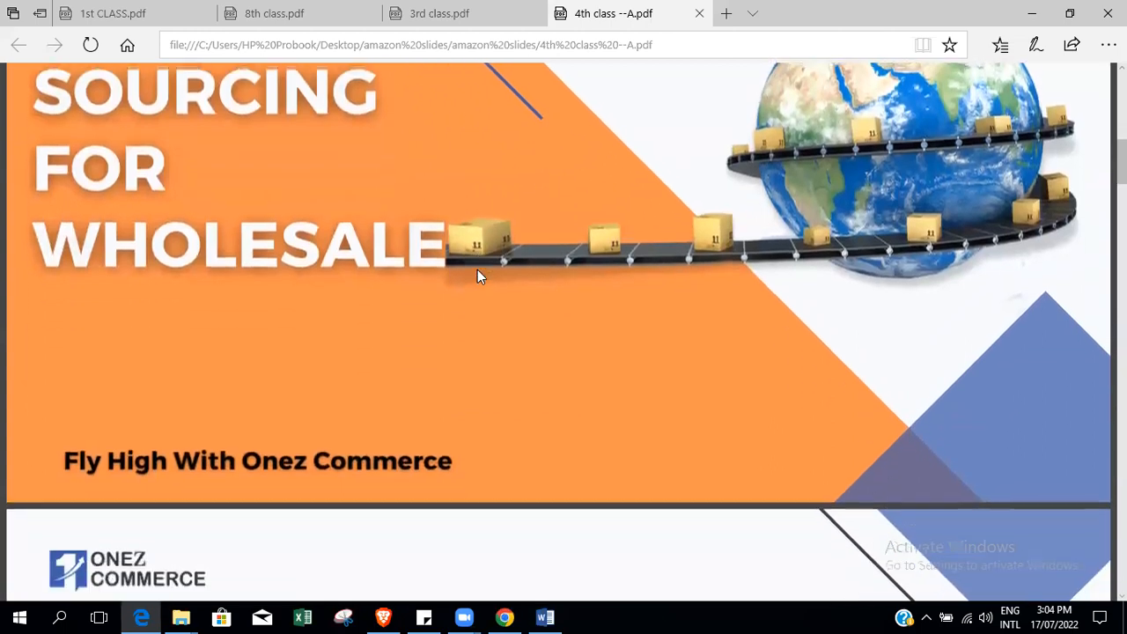
scroll(477, 277, down, 2)
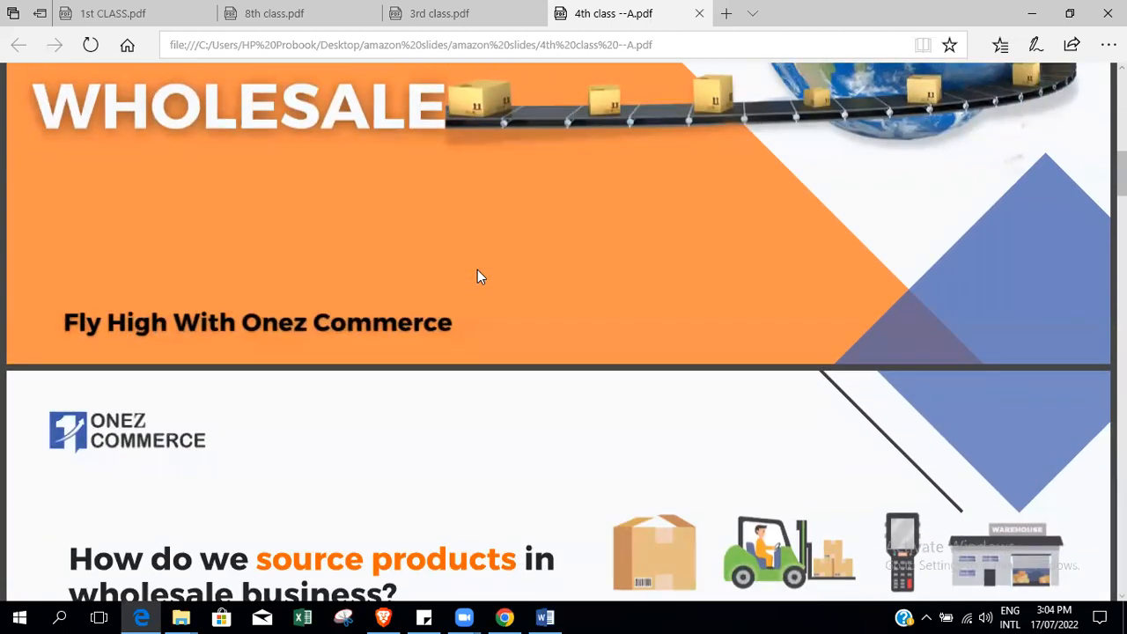
scroll(477, 278, down, 3)
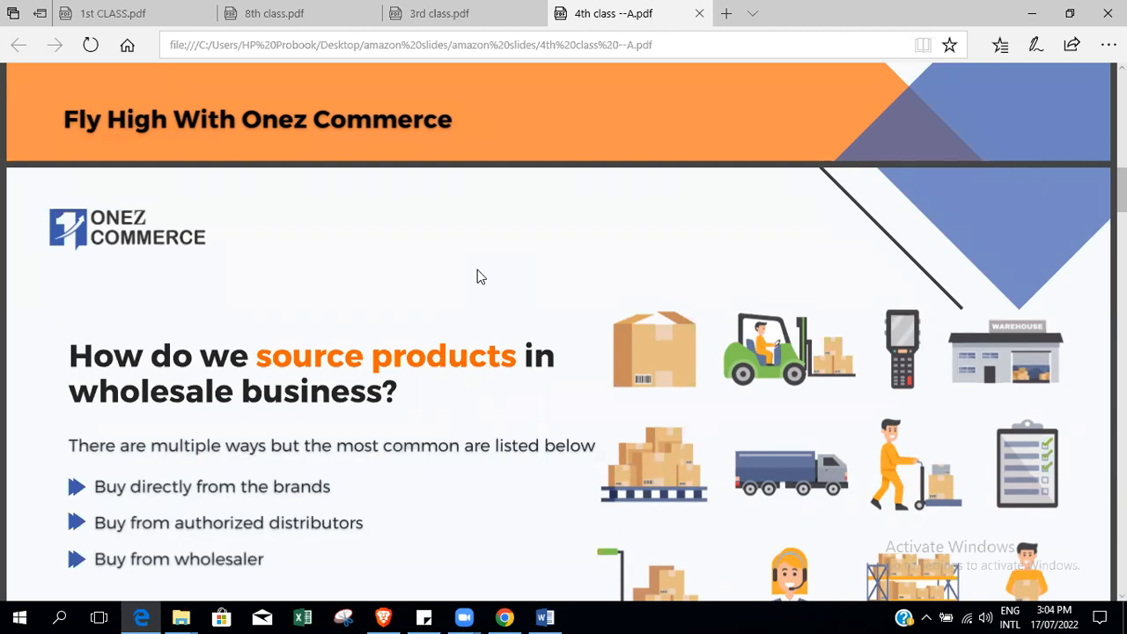
scroll(477, 270, down, 1)
scroll(477, 270, up, 3)
scroll(477, 275, up, 3)
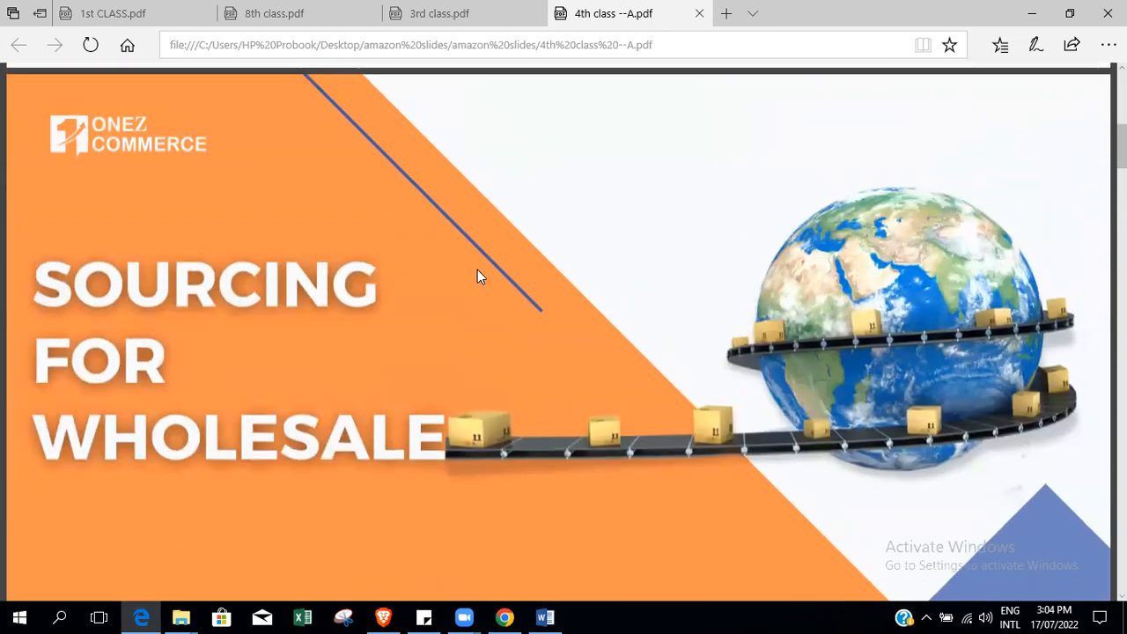
scroll(477, 275, down, 6)
scroll(477, 276, down, 1)
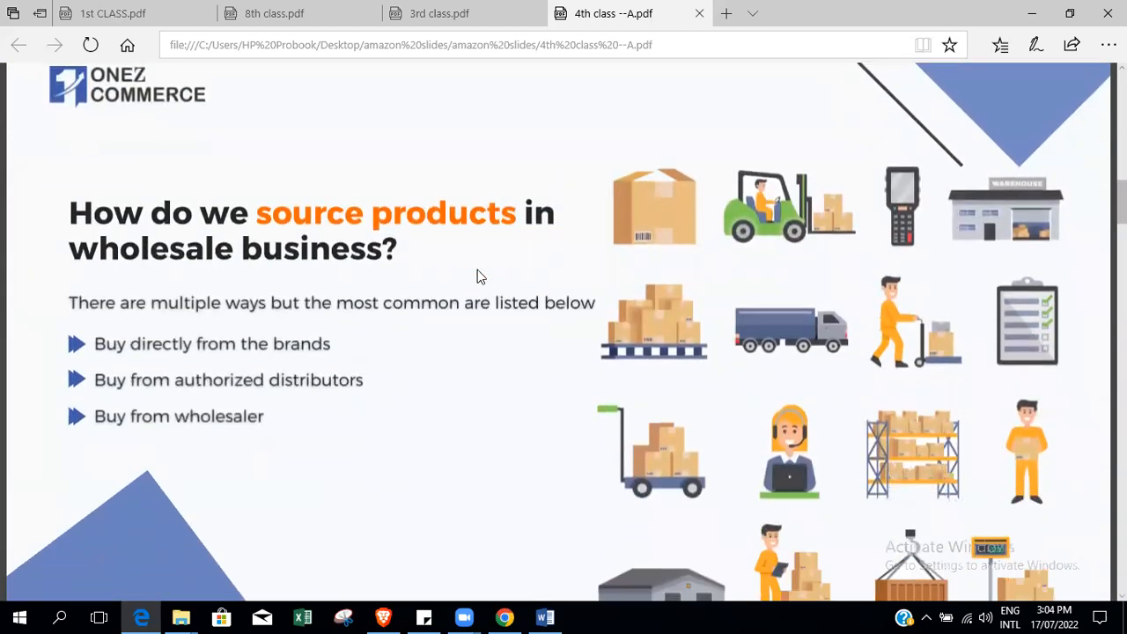
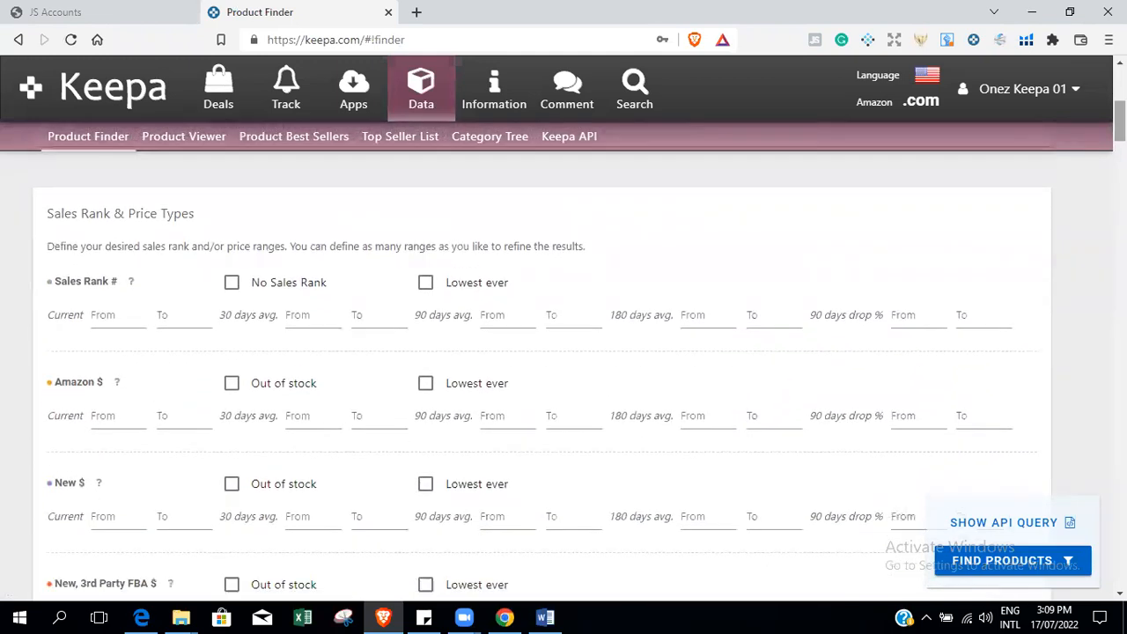
scroll(330, 238, down, 1)
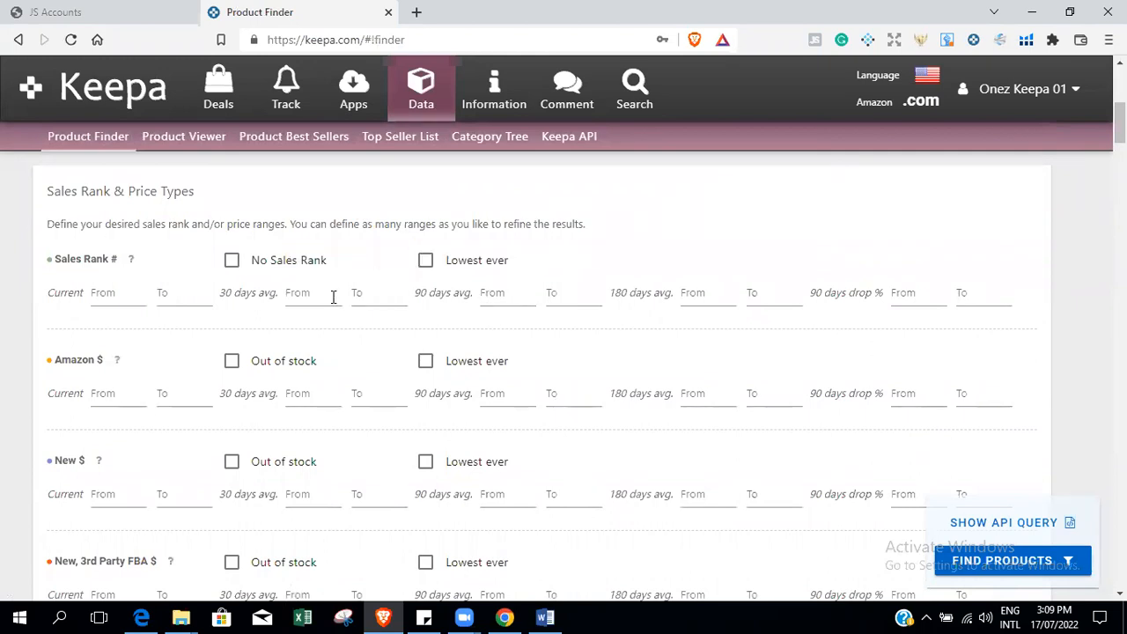
Set the 90-day average sales rank range to 1–50000
click(581, 293)
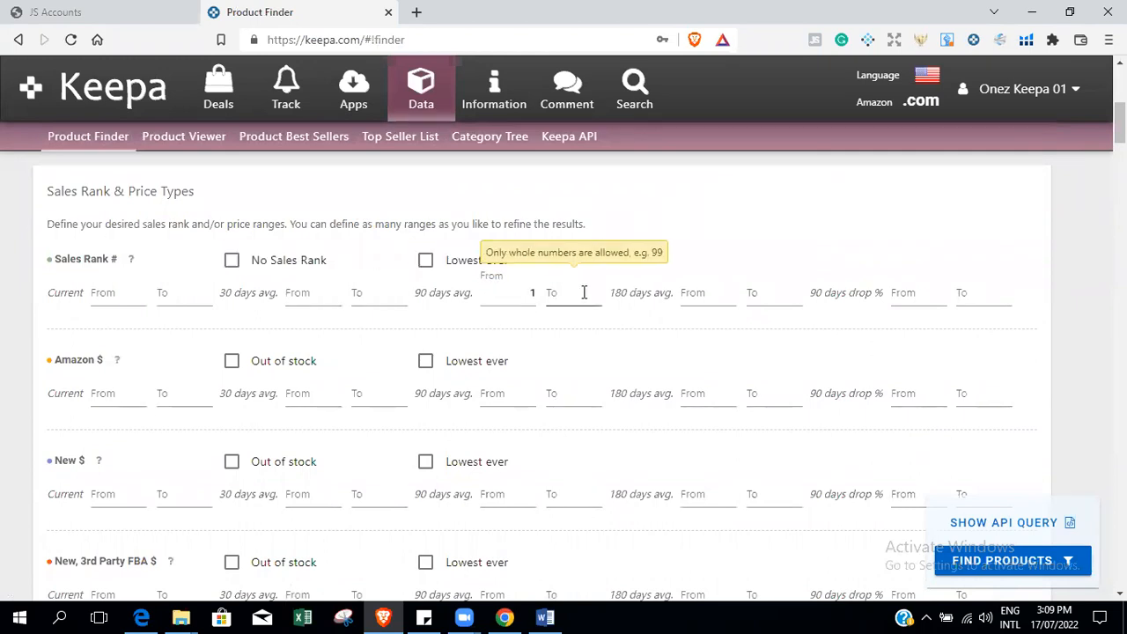
text(50000)
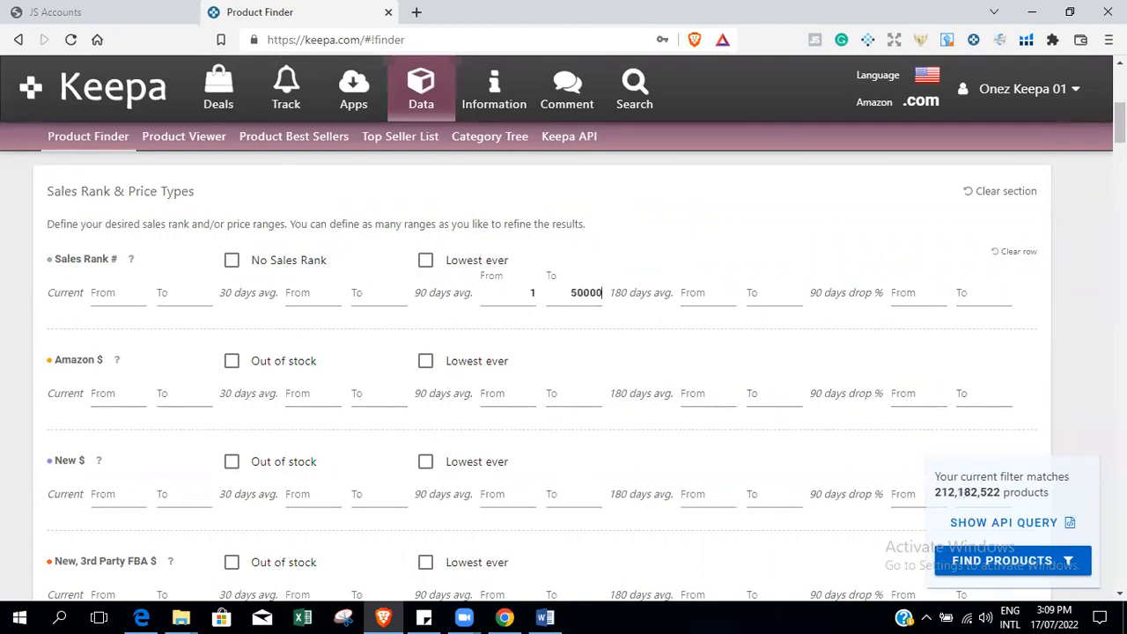
scroll(270, 245, down, 2)
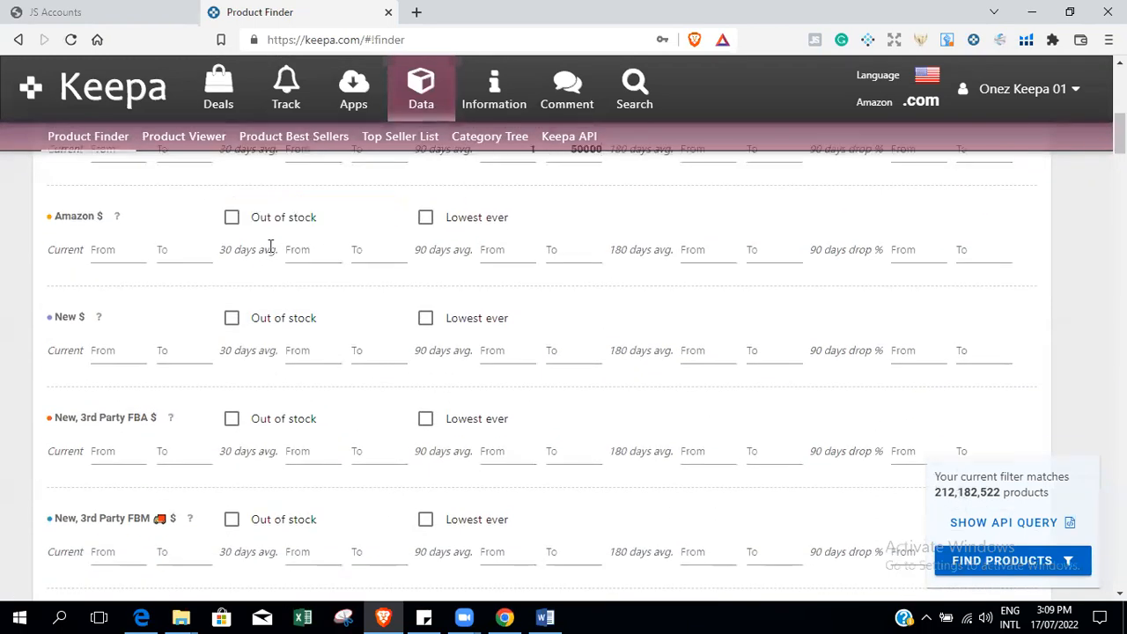
click(229, 220)
Set the current Buy Box price minimum to 15
scroll(893, 199, down, 5)
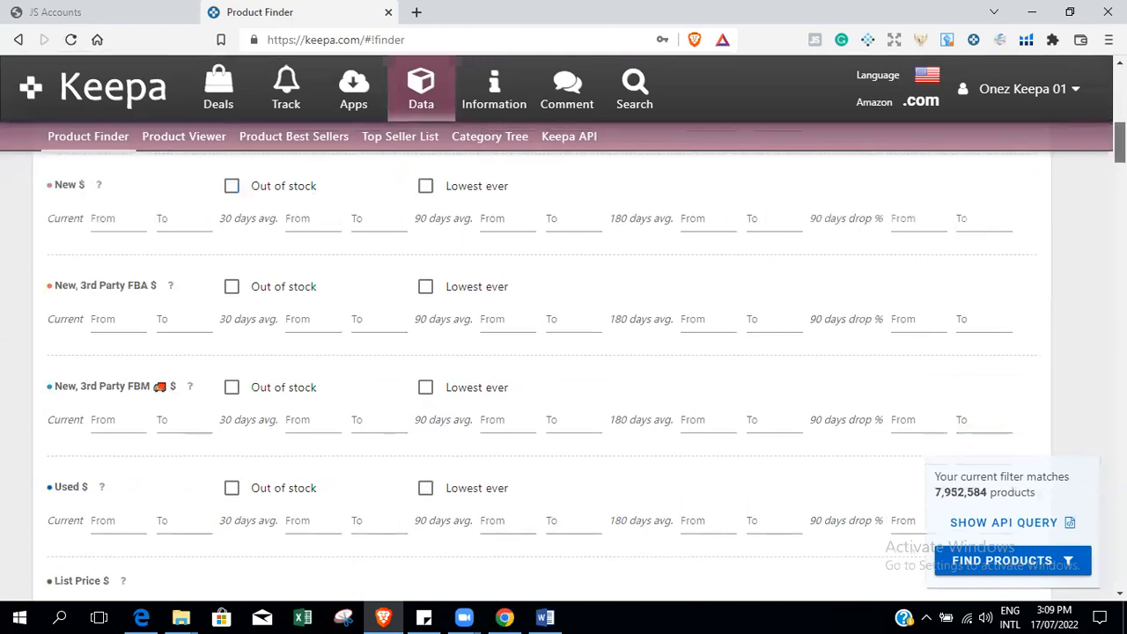
scroll(564, 370, down, 7)
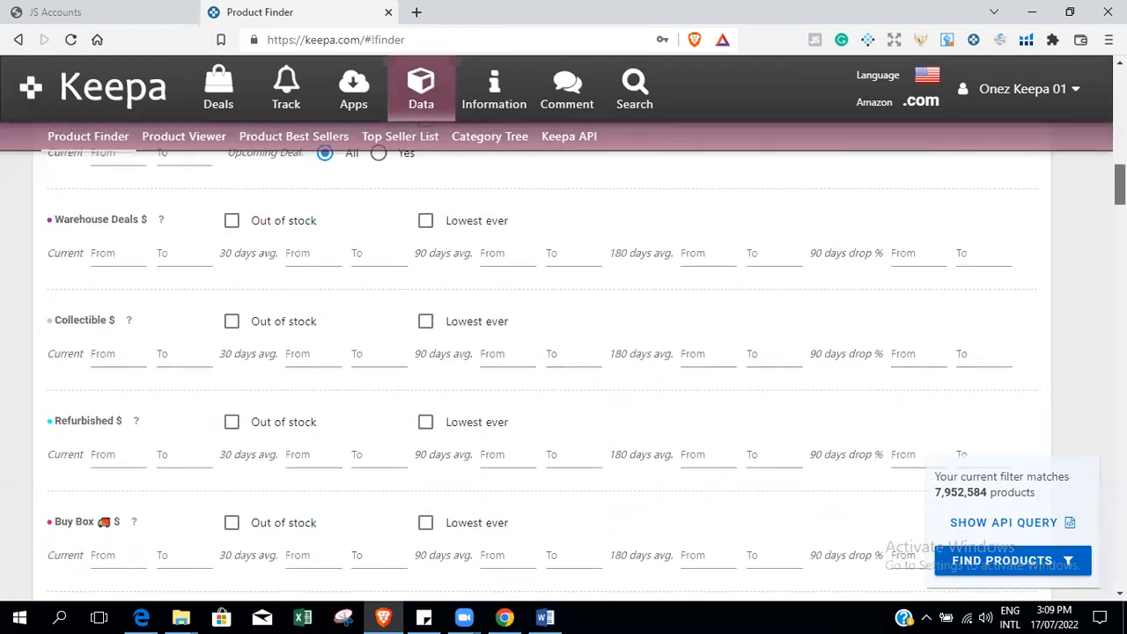
scroll(563, 370, down, 2)
scroll(563, 370, down, 7)
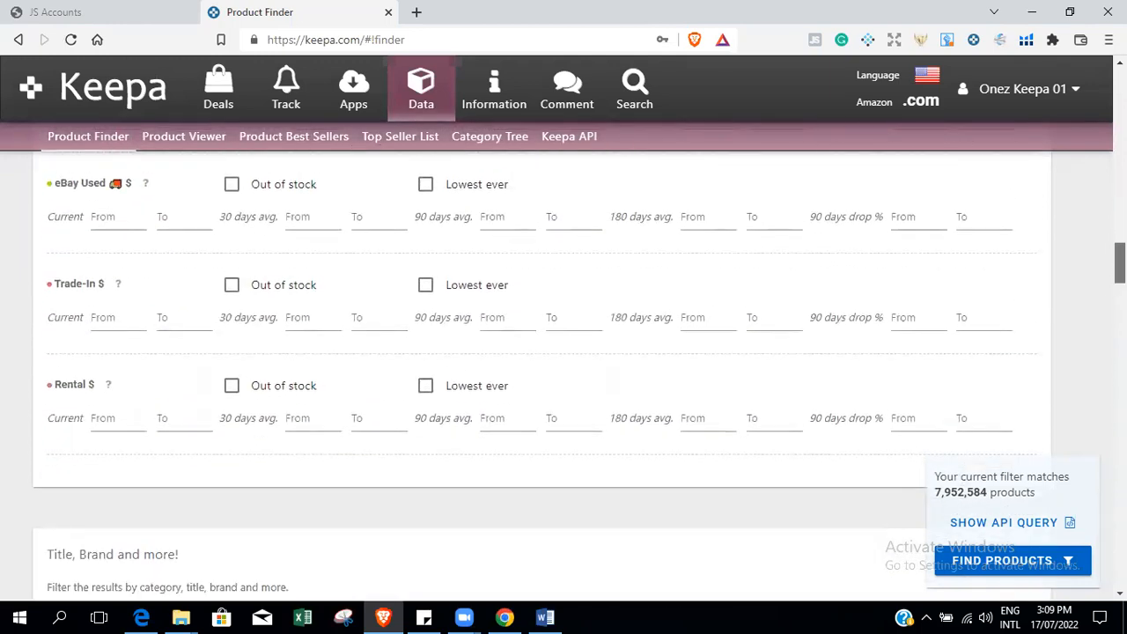
scroll(563, 370, up, 10)
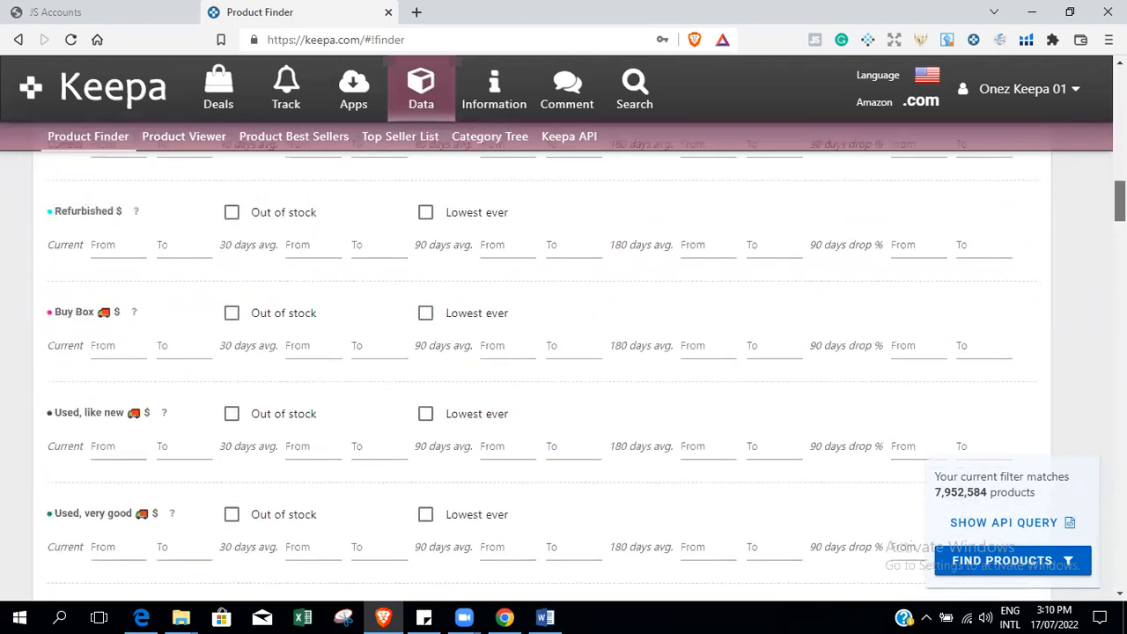
click(123, 376)
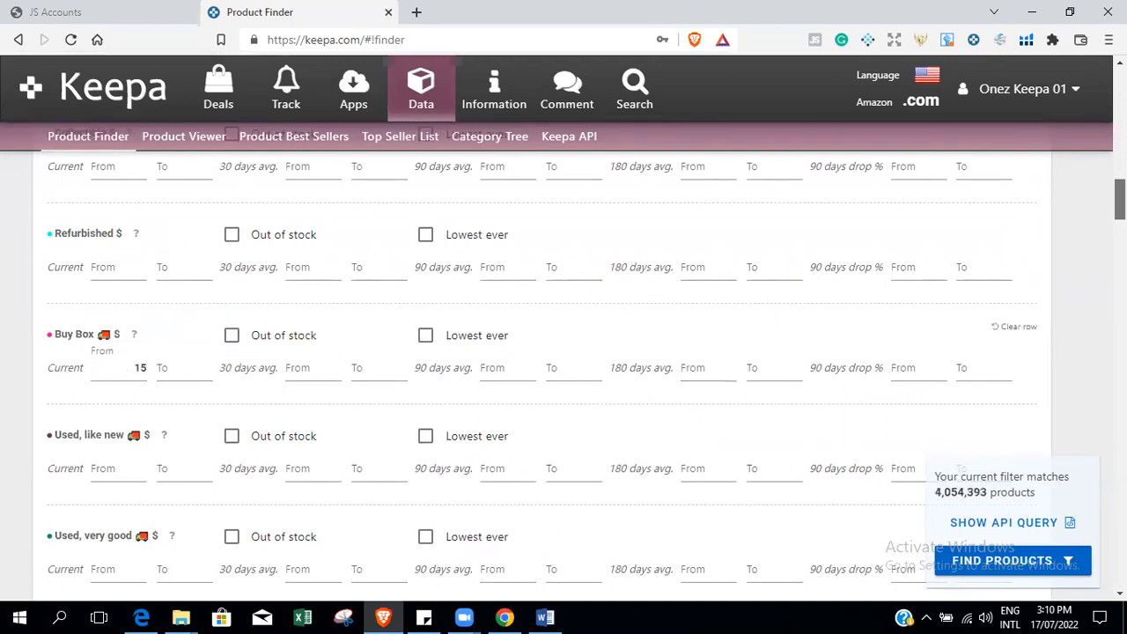
scroll(563, 352, down, 15)
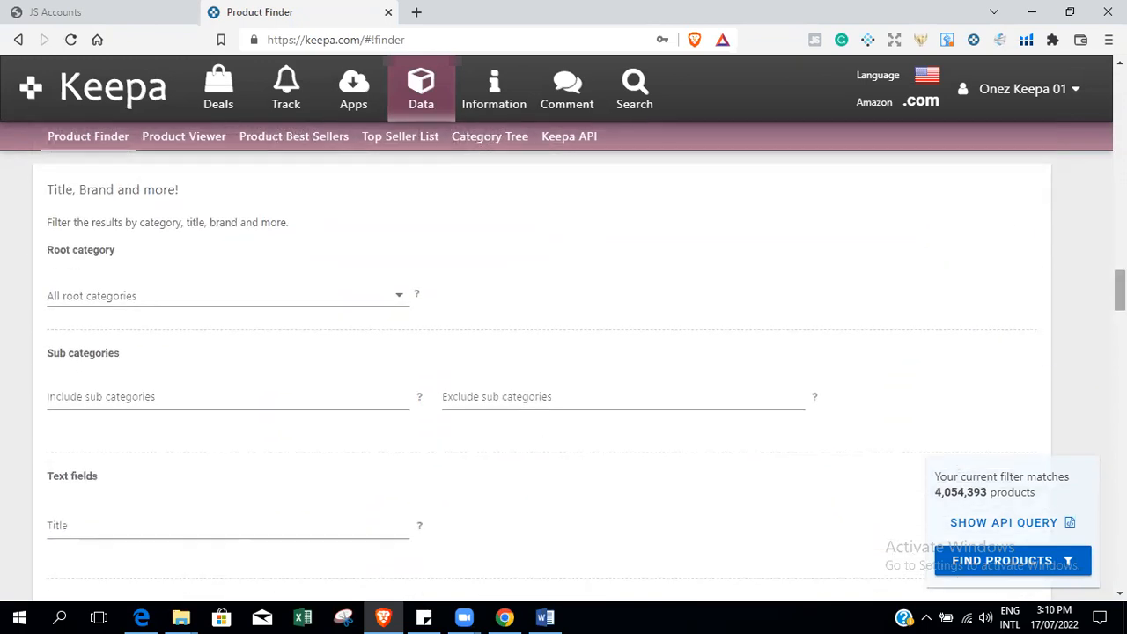
Choose Pet Supplies as the root category
click(296, 296)
drag(403, 367, 966, 304)
mouse_move(1120, 297)
mouse_down()
mouse_move(1120, 315)
mouse_move(1120, 295)
mouse_up()
click(252, 332)
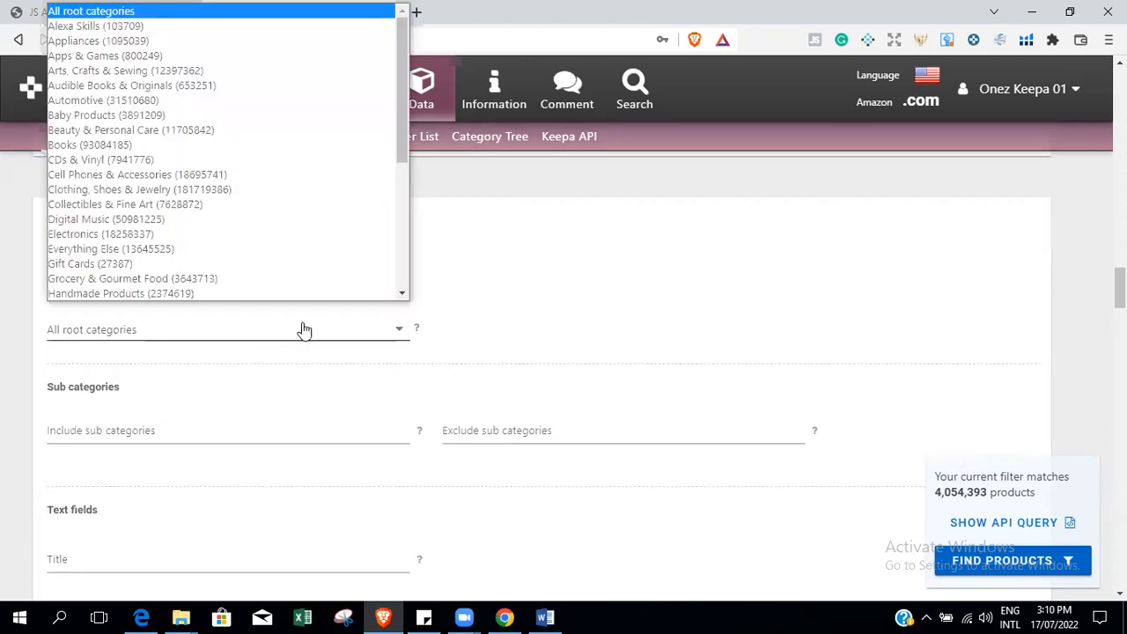
drag(399, 121, 425, 247)
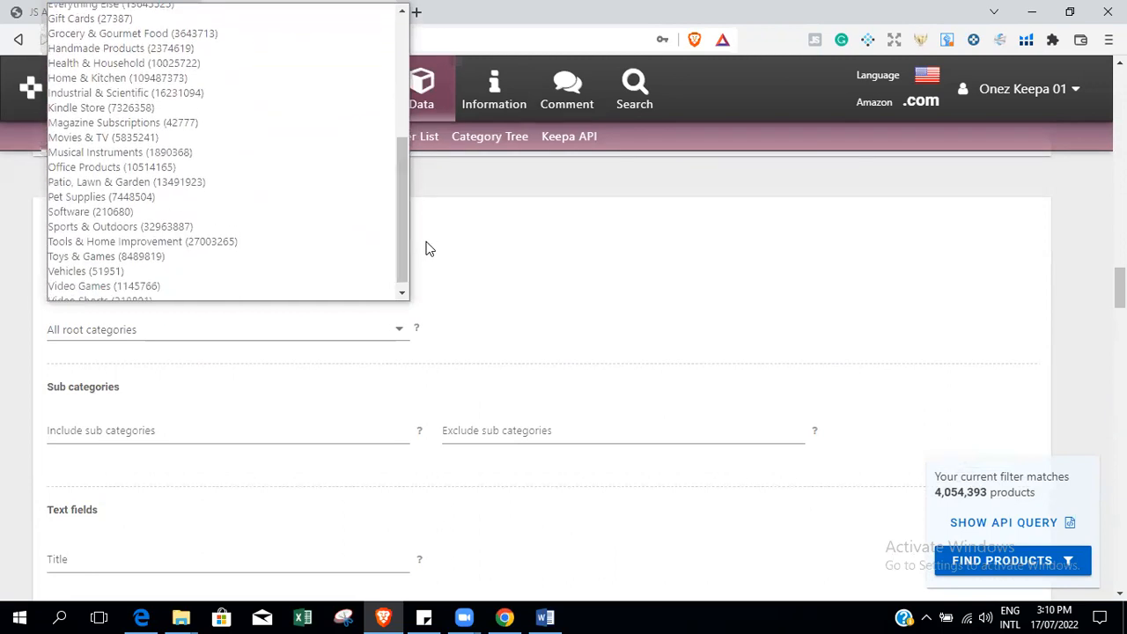
click(187, 200)
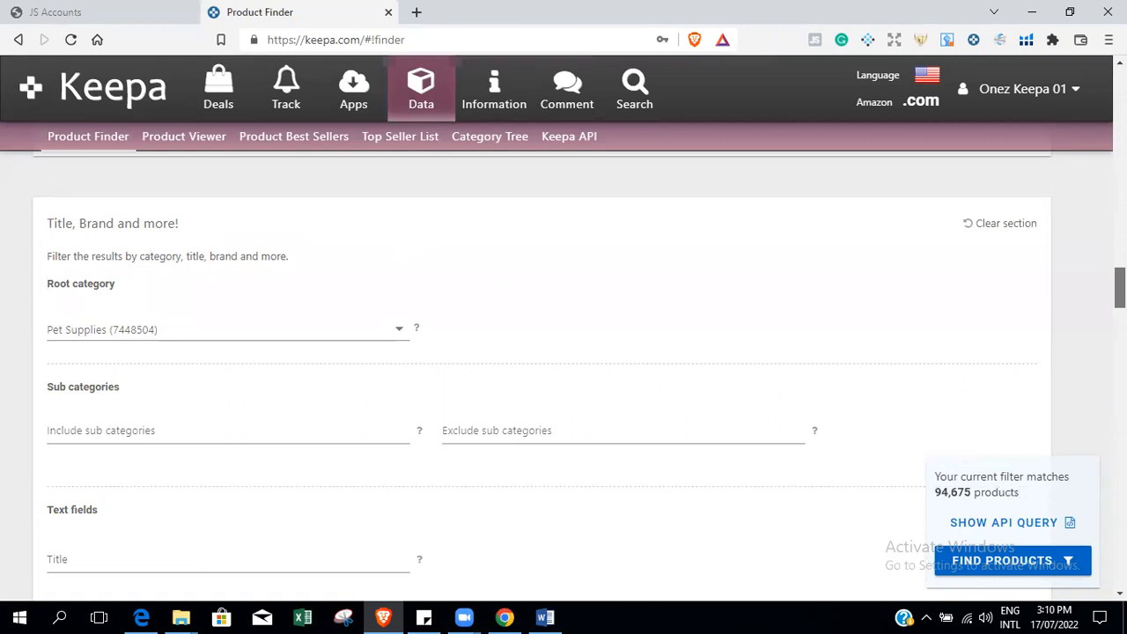
Limit the current new offer count to 5–15
scroll(864, 307, down, 4)
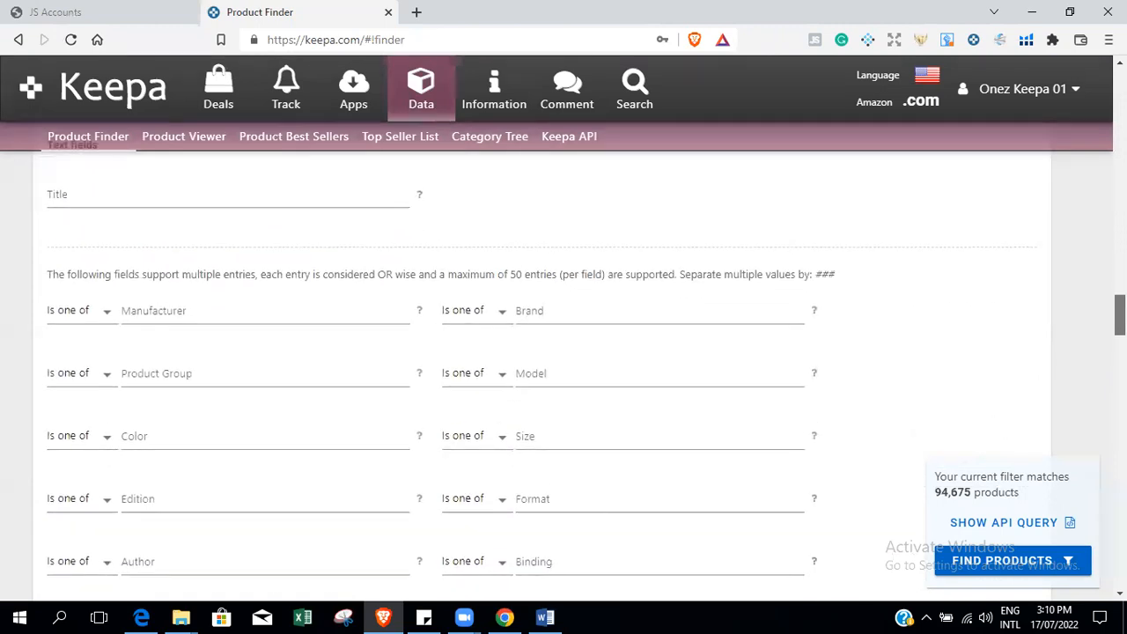
scroll(542, 360, down, 8)
scroll(542, 360, up, 3)
scroll(719, 370, down, 4)
scroll(719, 370, up, 4)
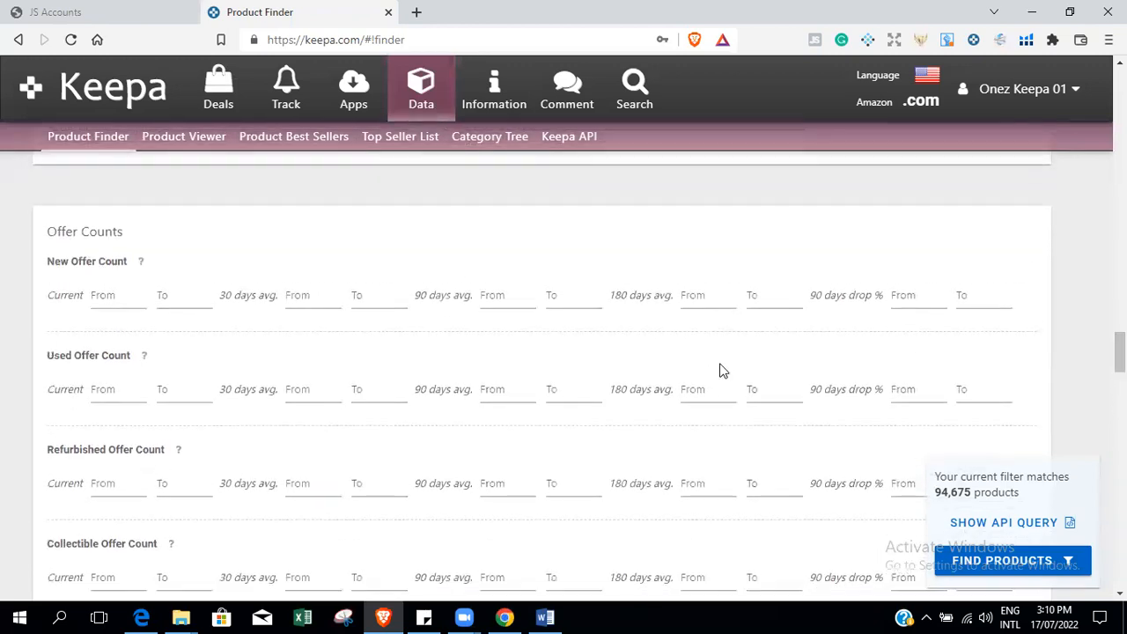
click(109, 296)
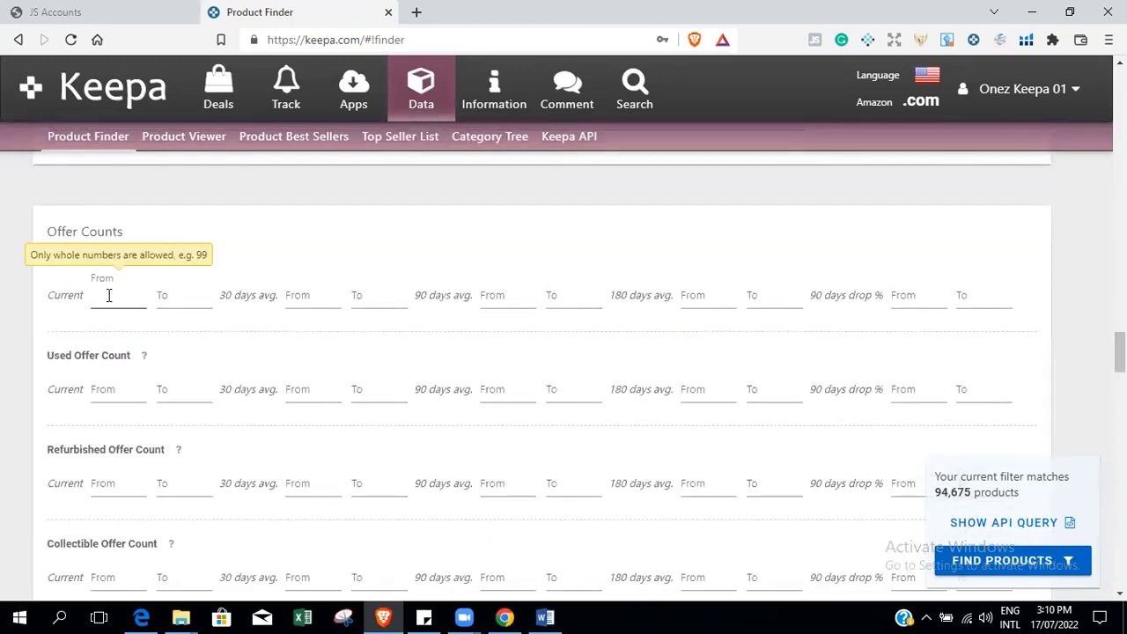
text(5)
key(Tab)
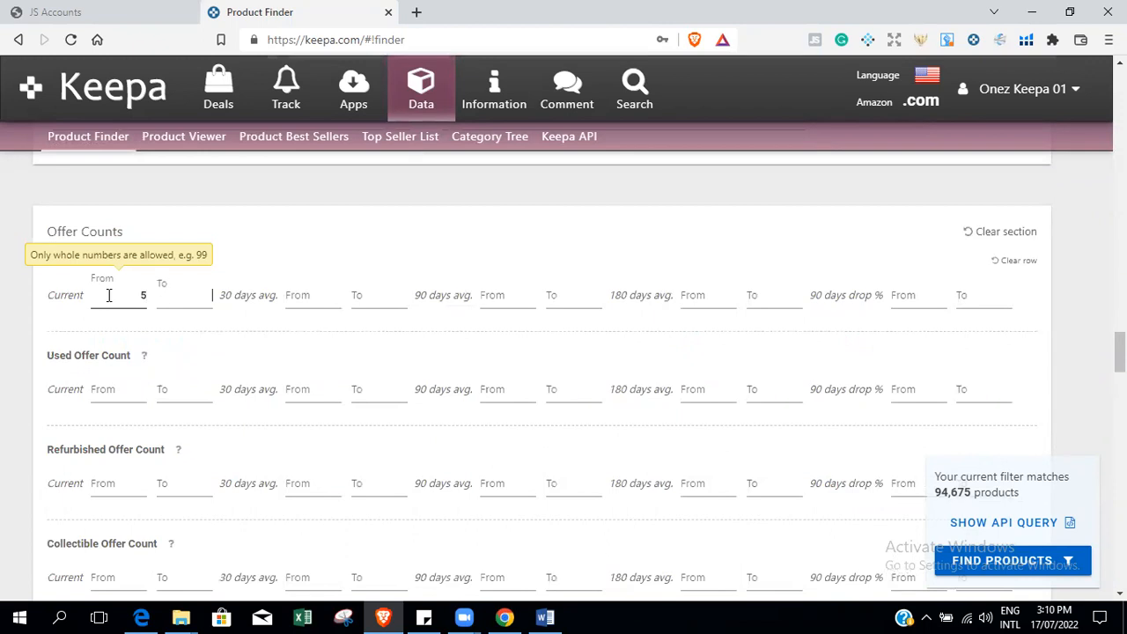
click(271, 217)
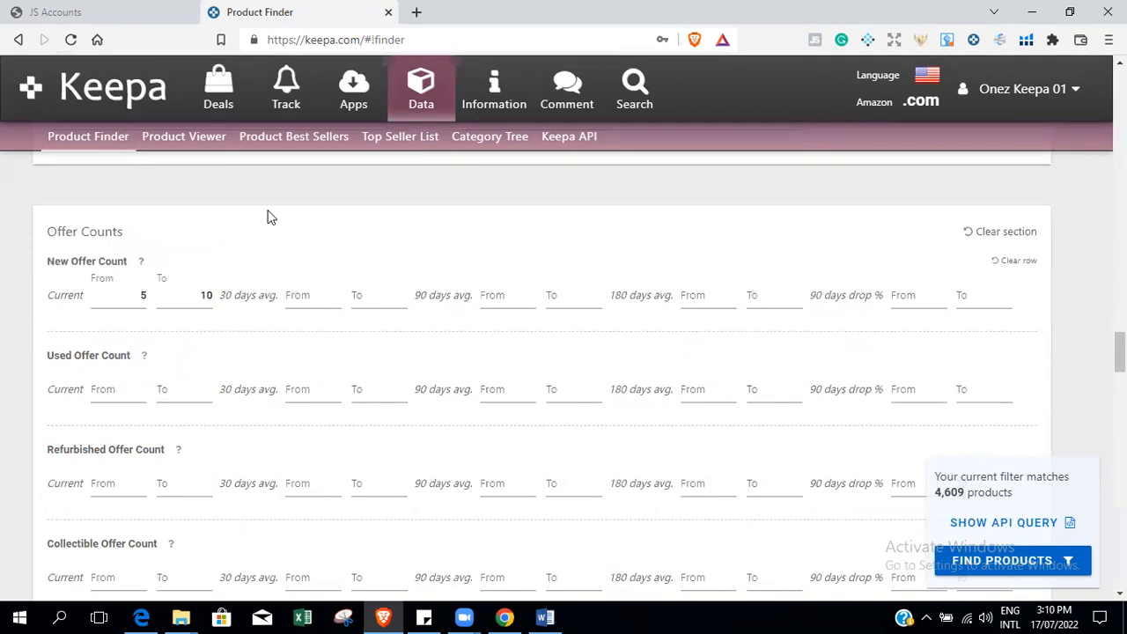
click(210, 294)
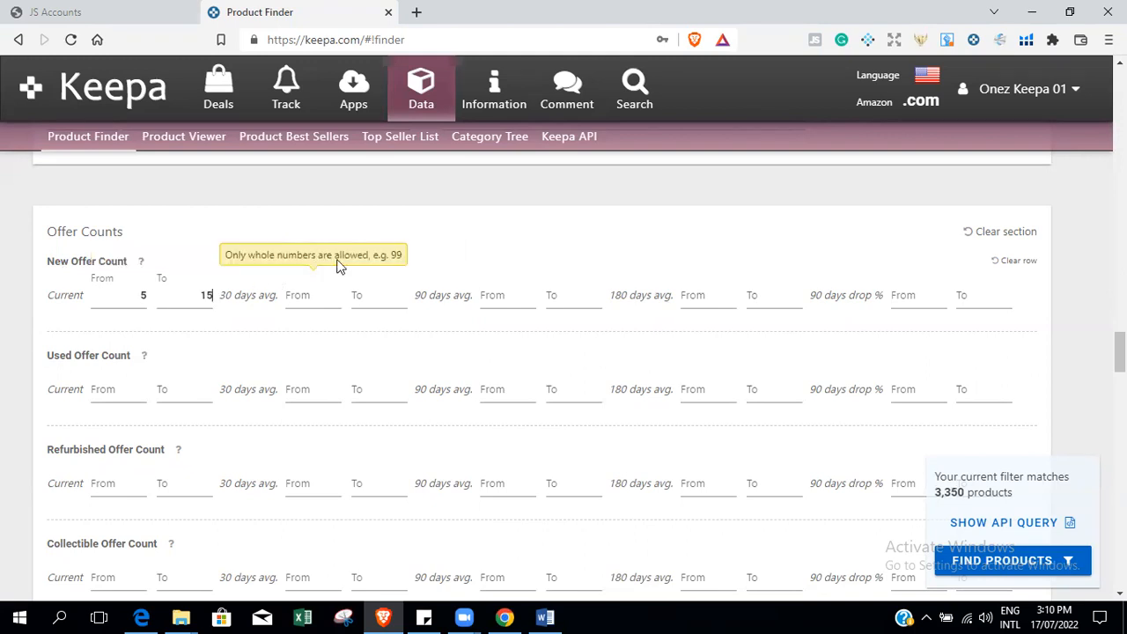
click(471, 244)
Restrict the Buy Box seller to 3rd Party
scroll(563, 370, down, 6)
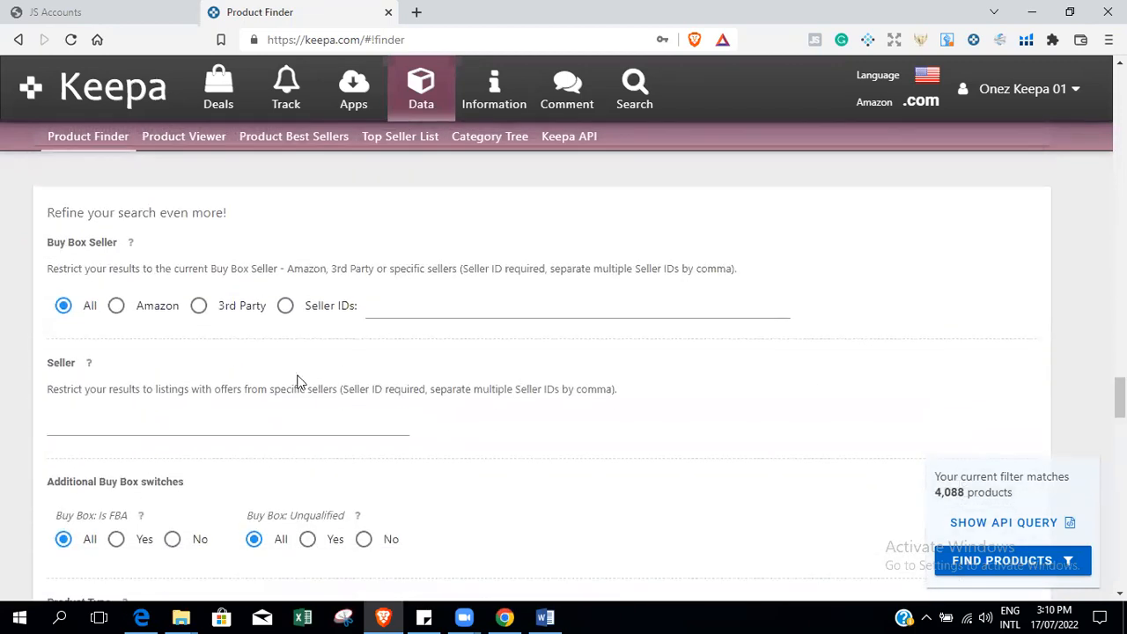
click(199, 308)
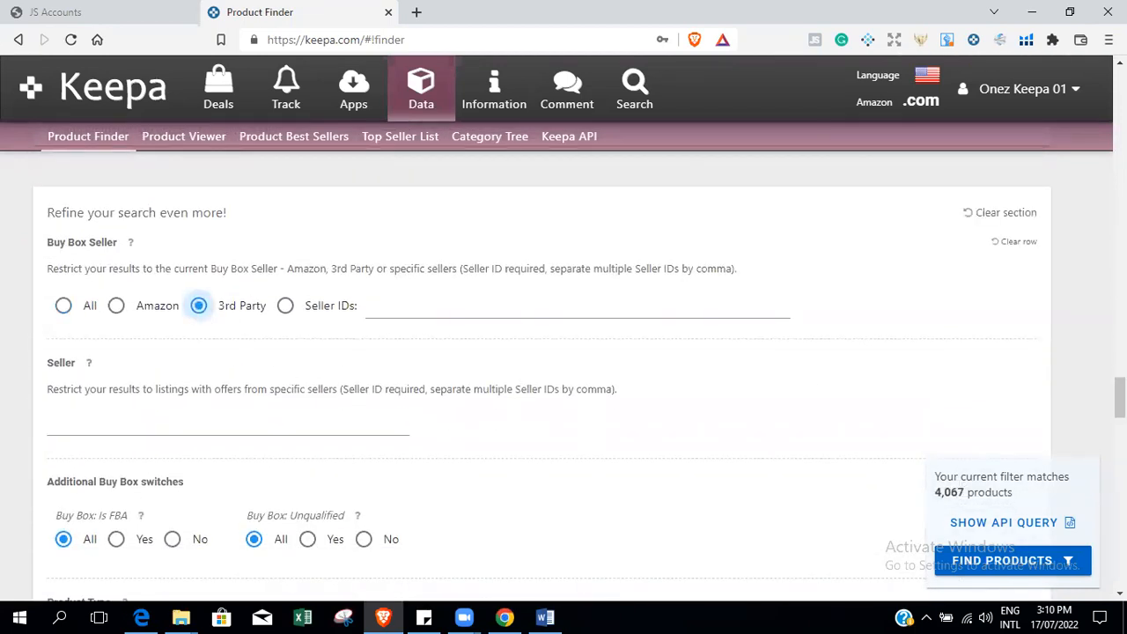
scroll(185, 322, down, 5)
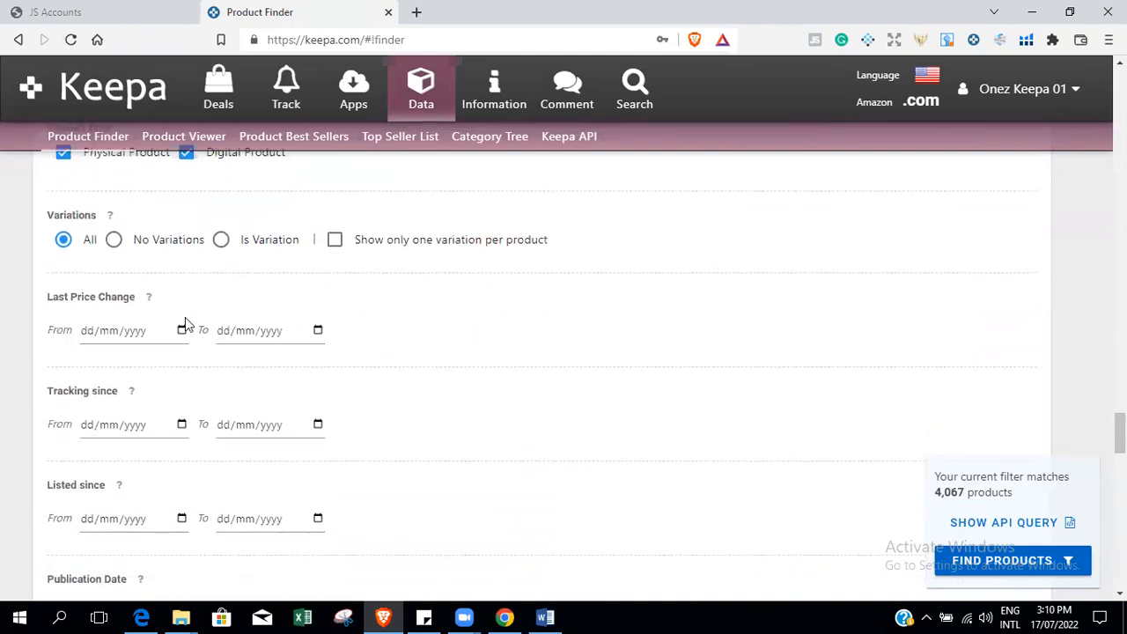
Exclude products that have variations
click(114, 240)
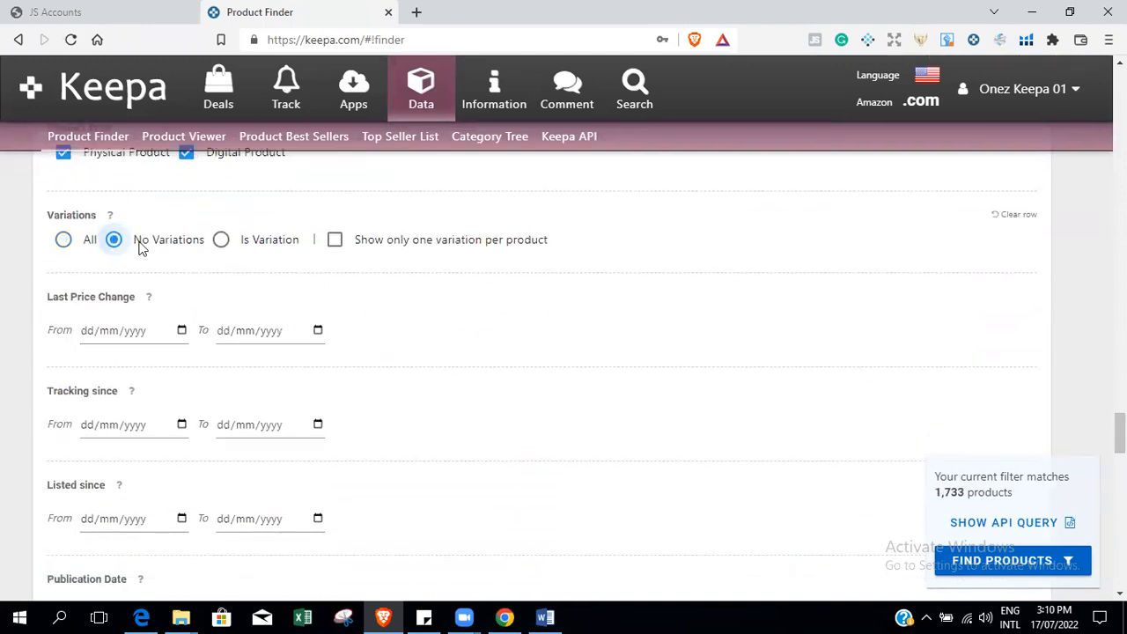
scroll(506, 365, down, 7)
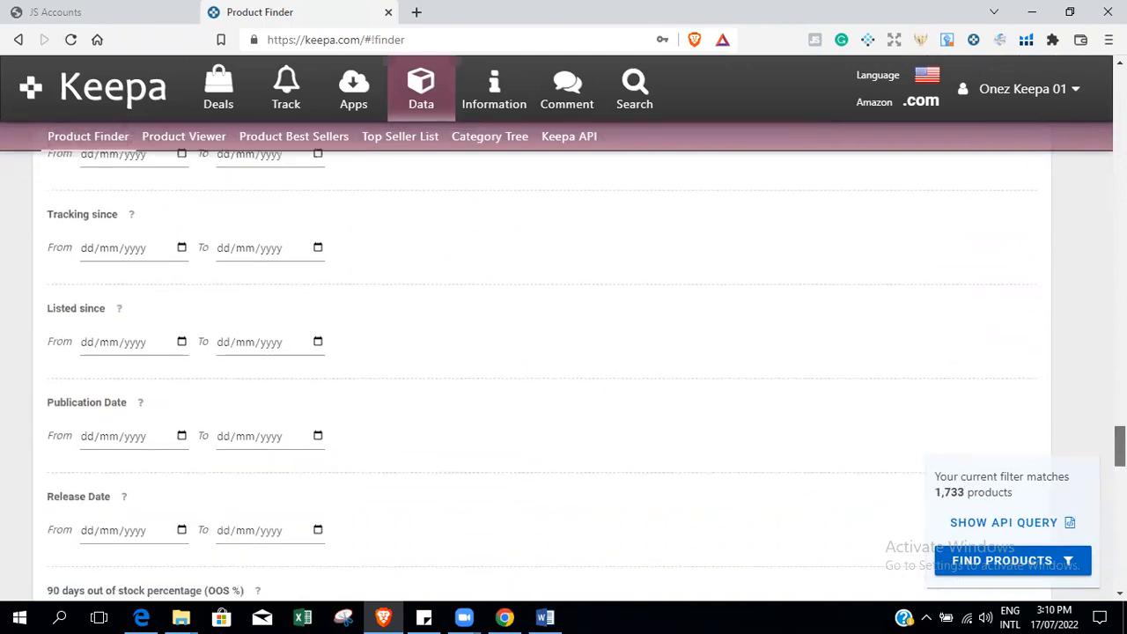
scroll(563, 370, down, 4)
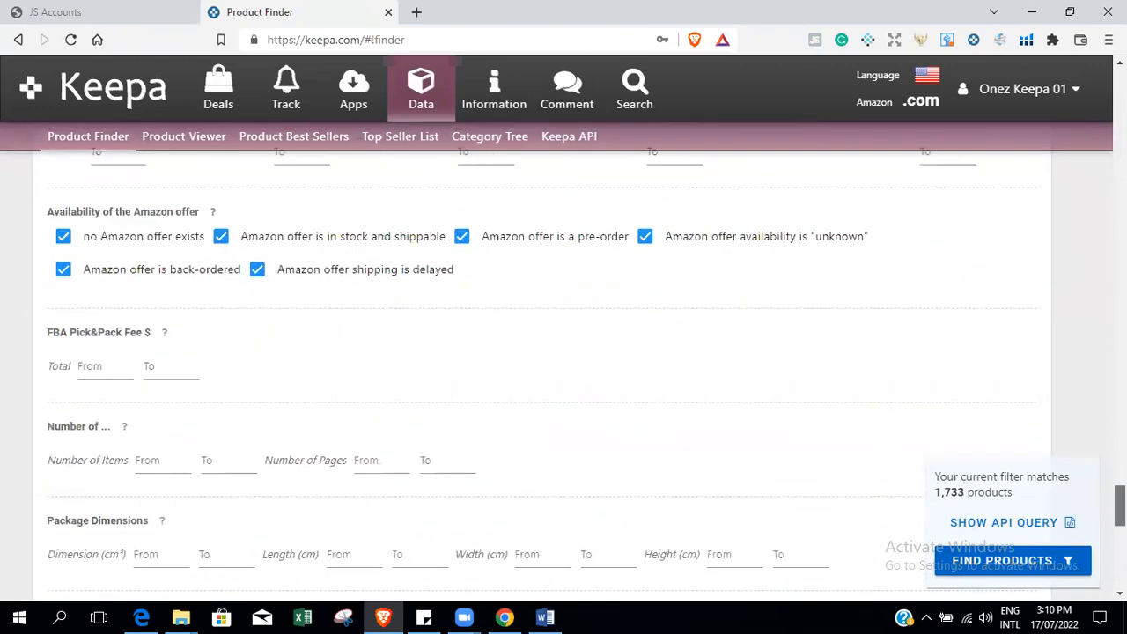
scroll(563, 370, down, 4)
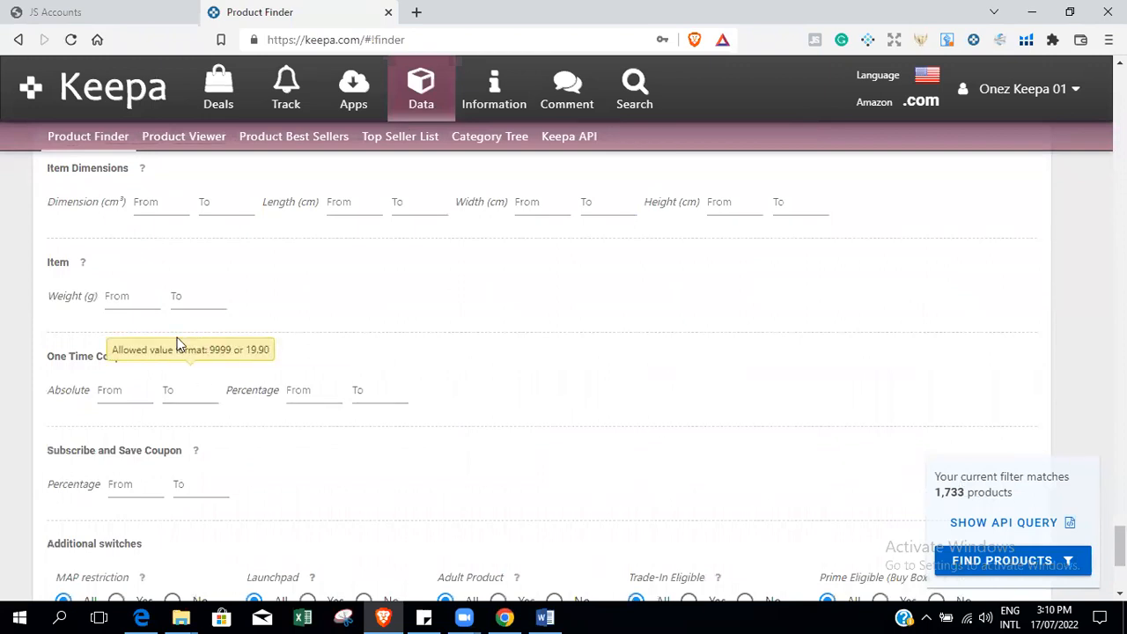
Cap item weight at 2200 g, leaving 1,332 matching products
click(211, 300)
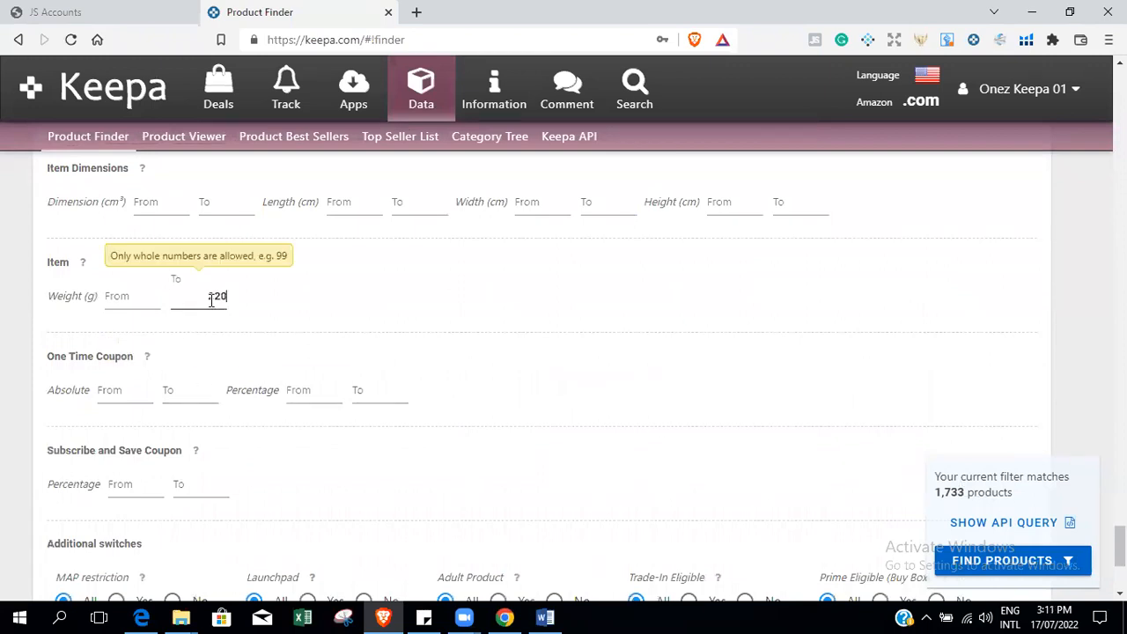
click(567, 326)
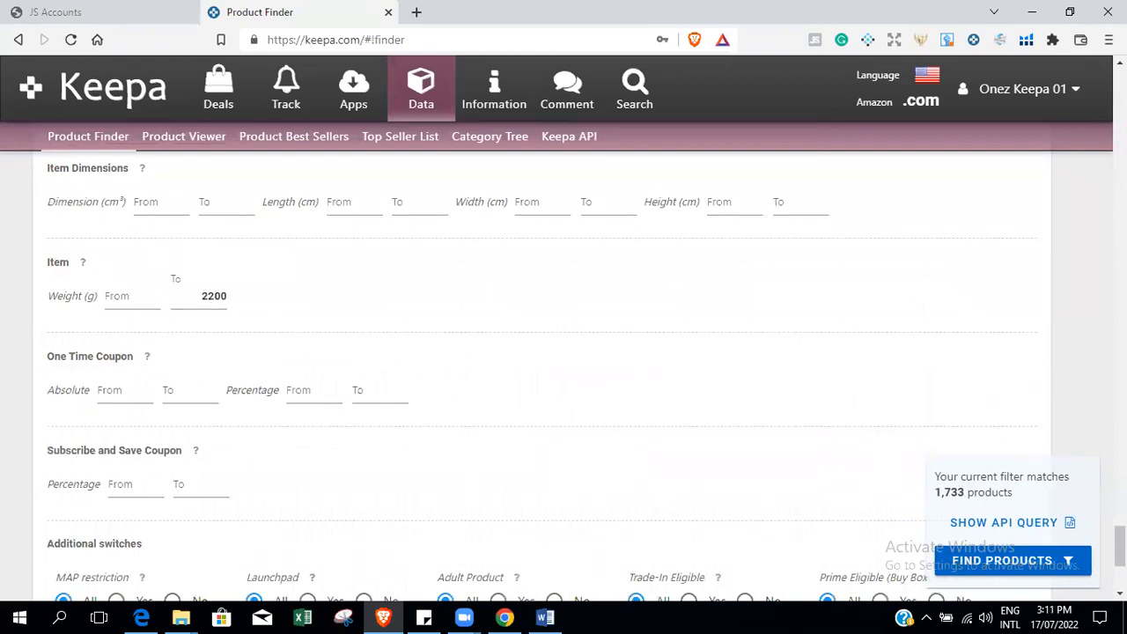
scroll(564, 370, up, 5)
scroll(563, 369, down, 10)
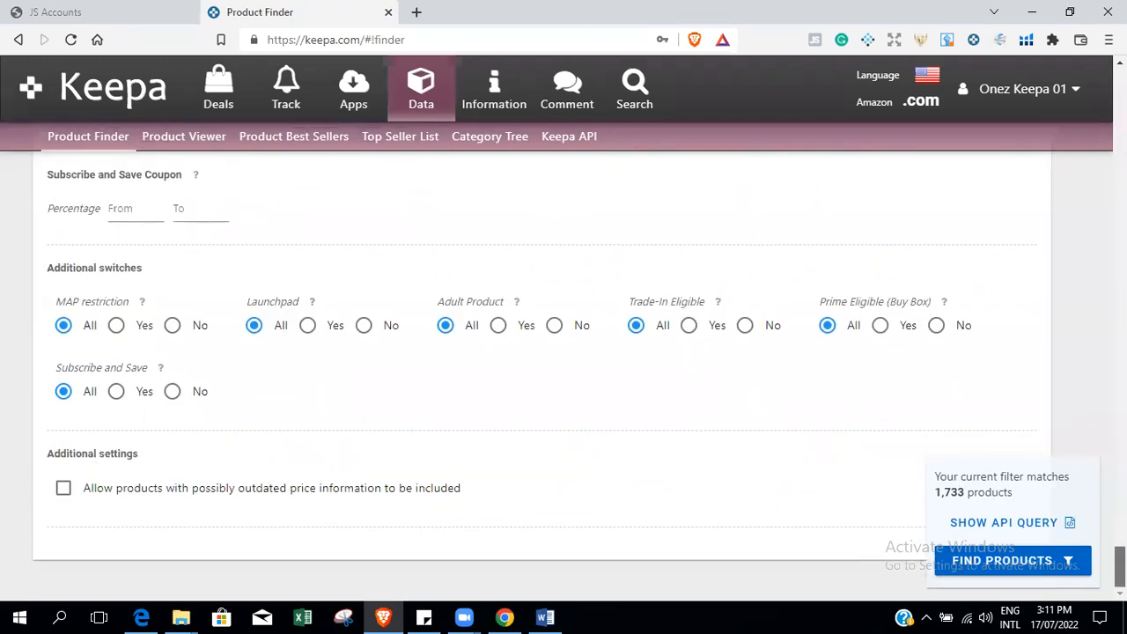
scroll(564, 369, up, 3)
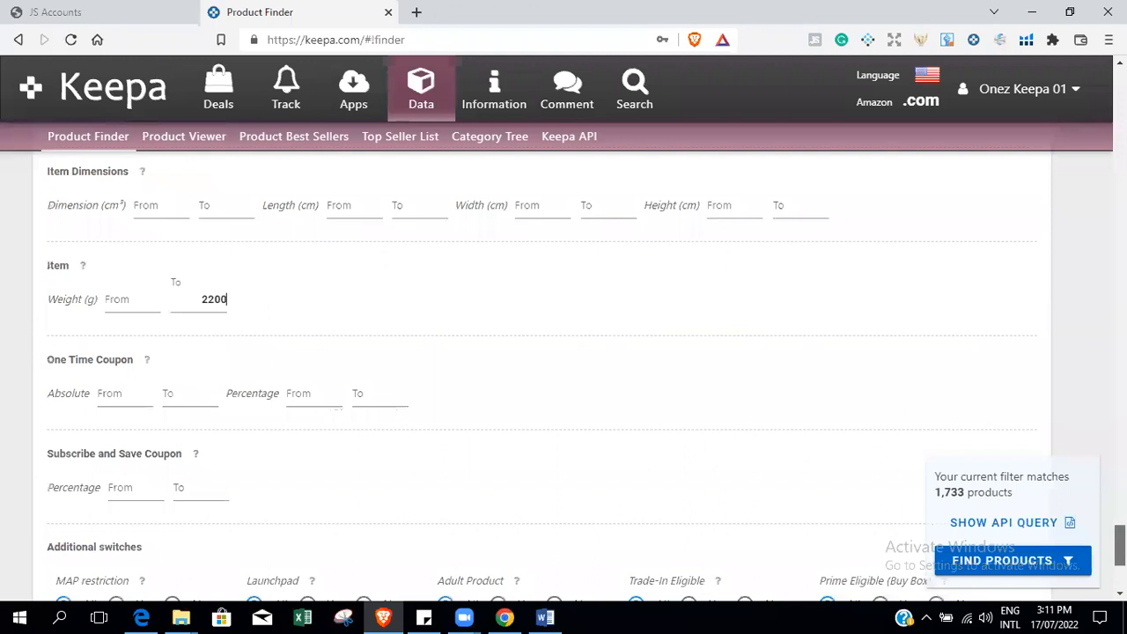
click(546, 616)
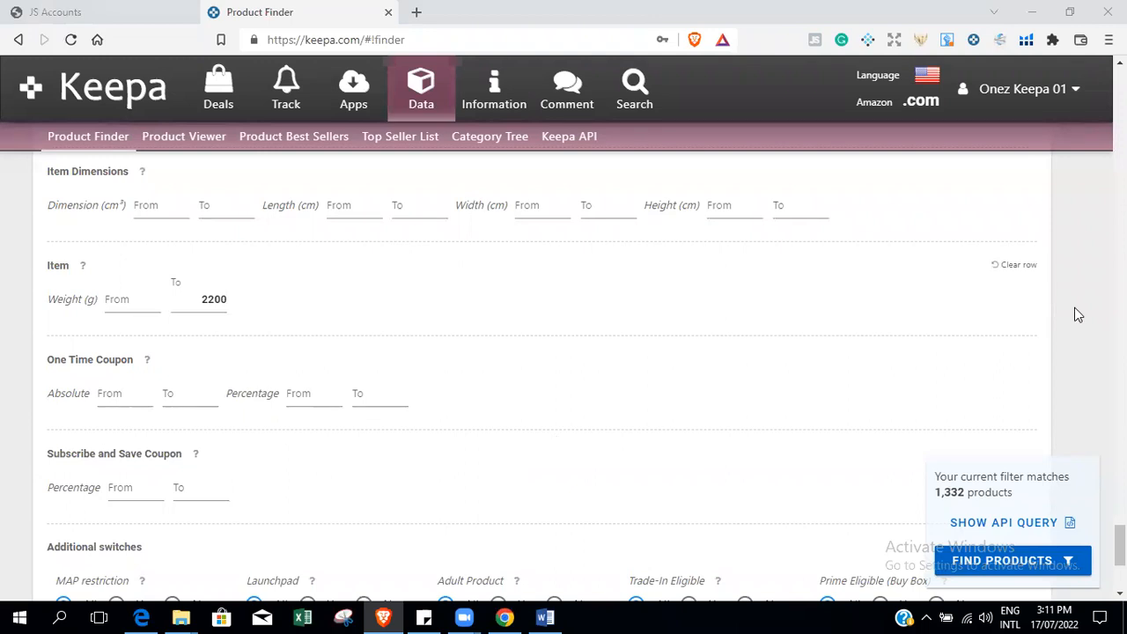
drag(1120, 546, 1120, 550)
scroll(1120, 550, down, 1)
scroll(1120, 551, up, 4)
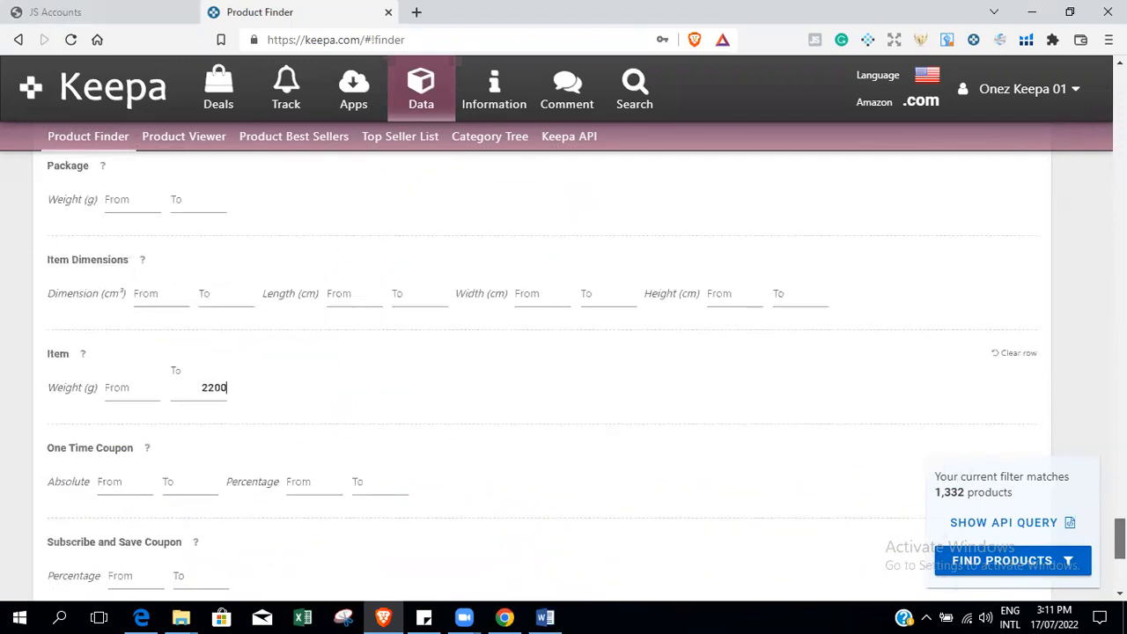
scroll(1120, 551, up, 2)
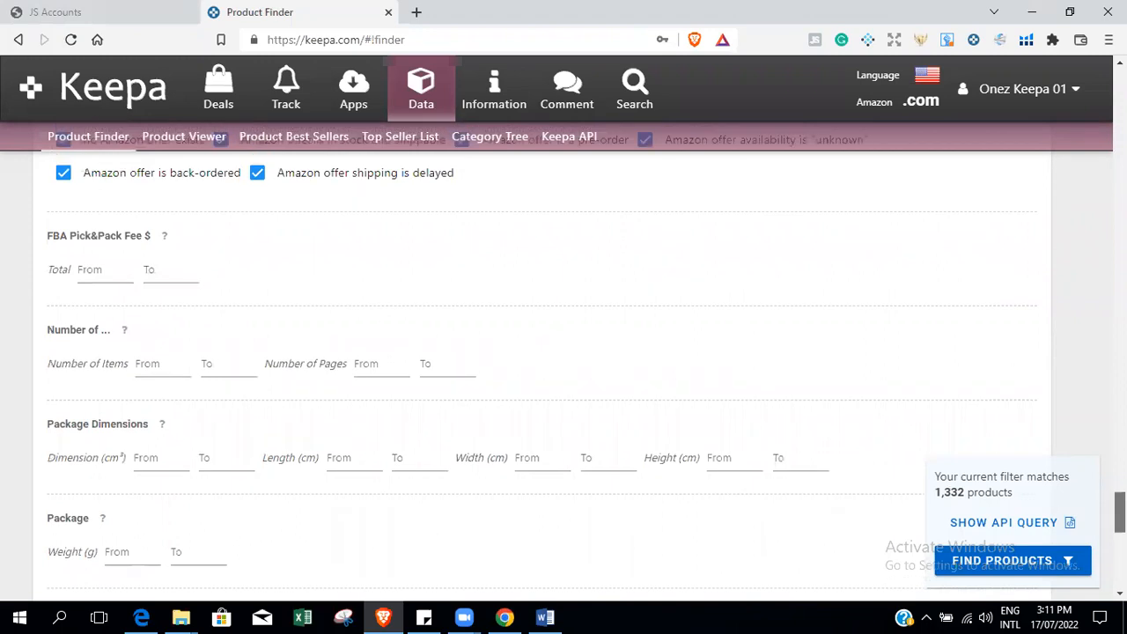
scroll(768, 454, up, 3)
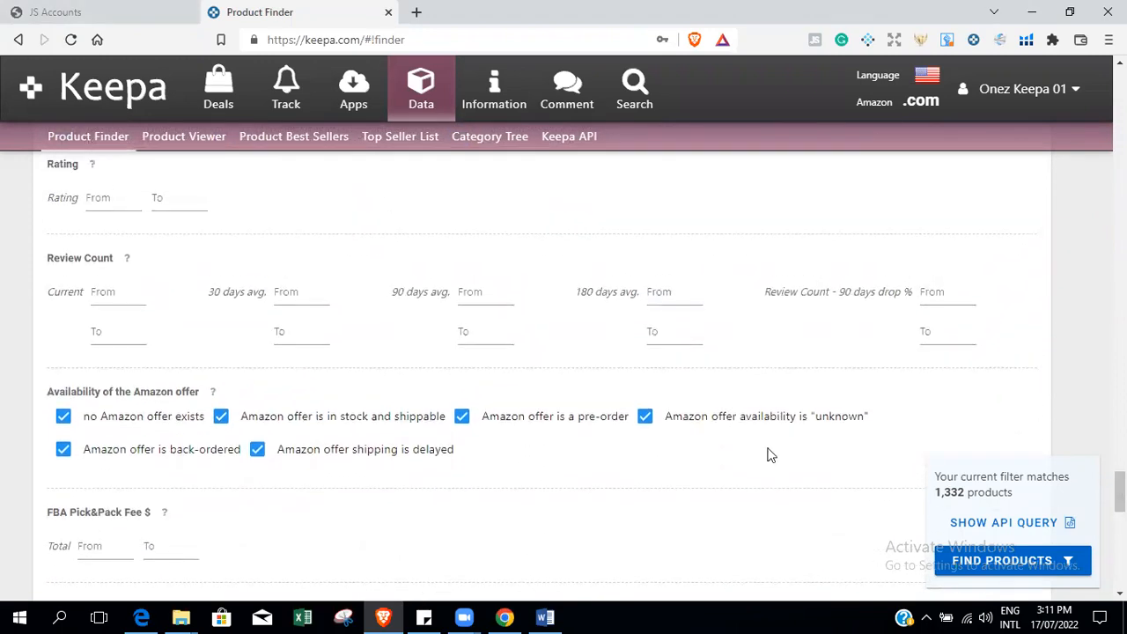
Require a current review count of at least 50
click(95, 298)
click(325, 229)
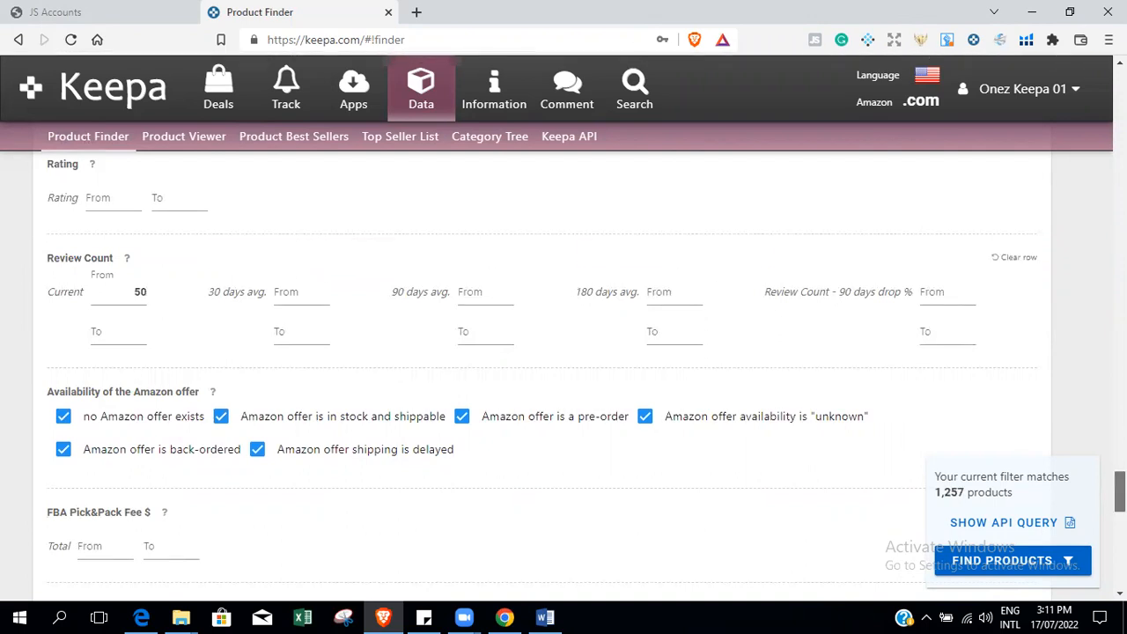
scroll(158, 475, up, 2)
Set the minimum rating to 4
click(111, 329)
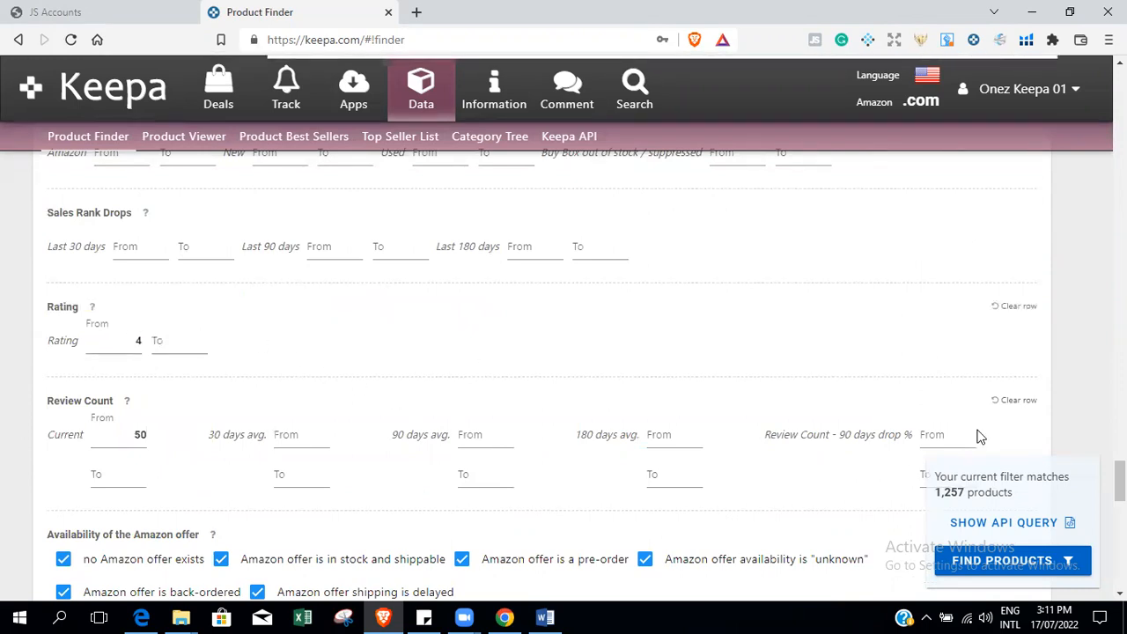
scroll(541, 365, up, 3)
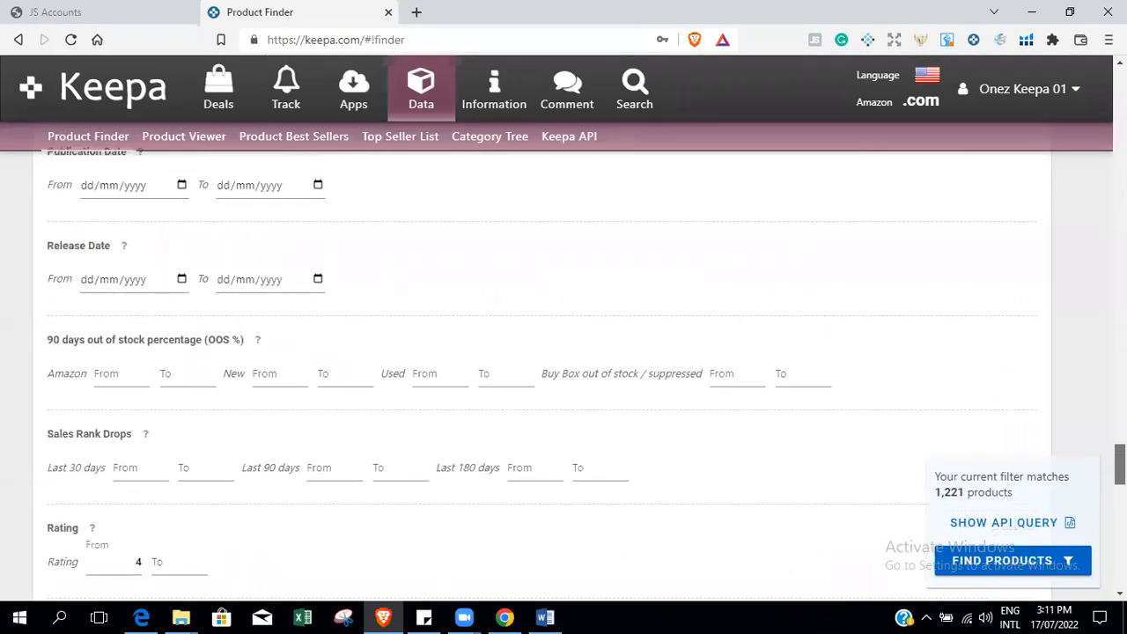
scroll(541, 365, up, 6)
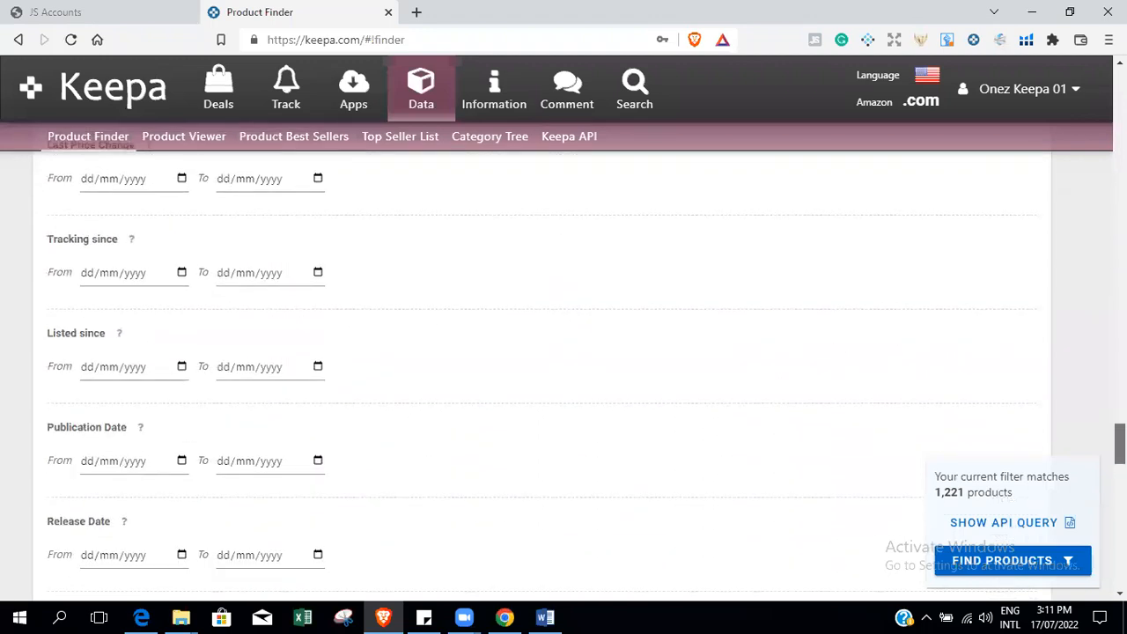
scroll(541, 365, up, 5)
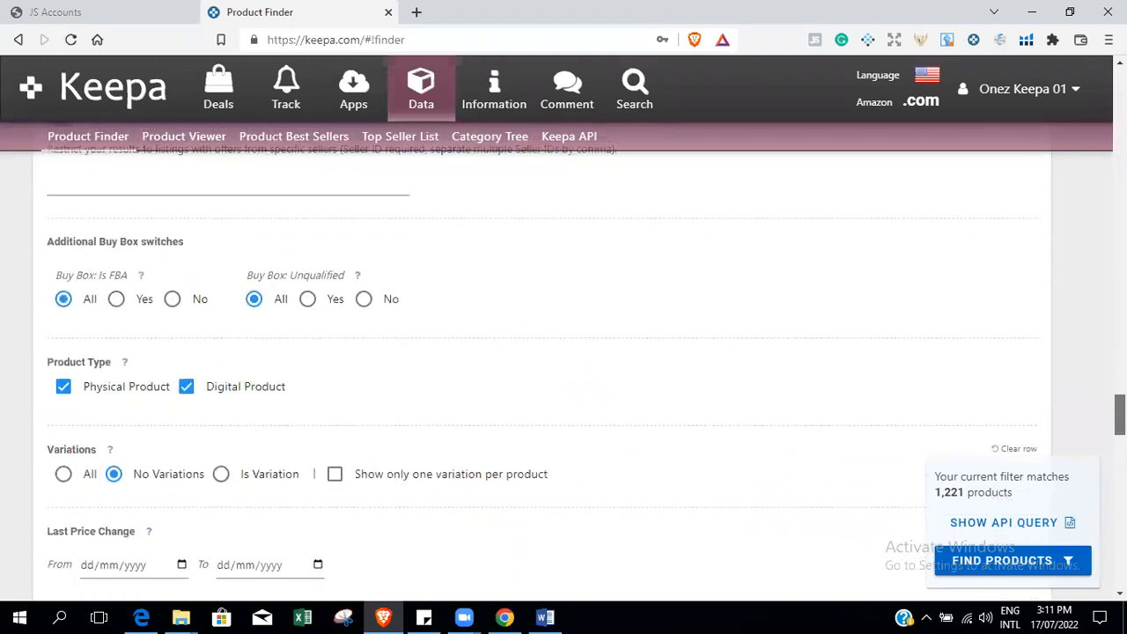
scroll(541, 365, up, 7)
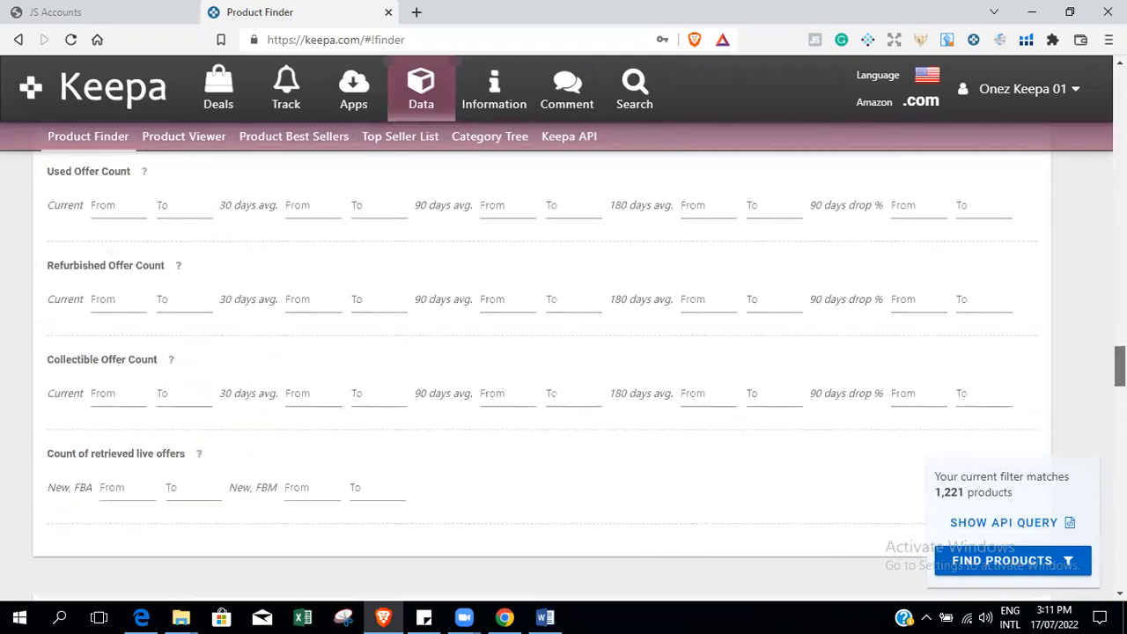
scroll(541, 365, up, 5)
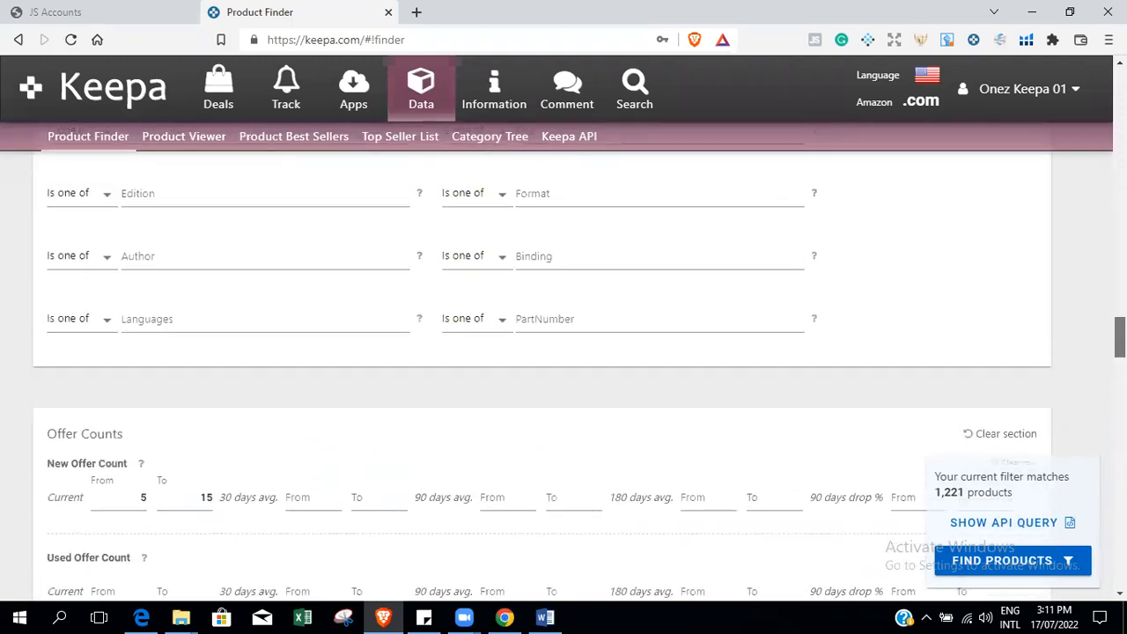
scroll(541, 366, down, 2)
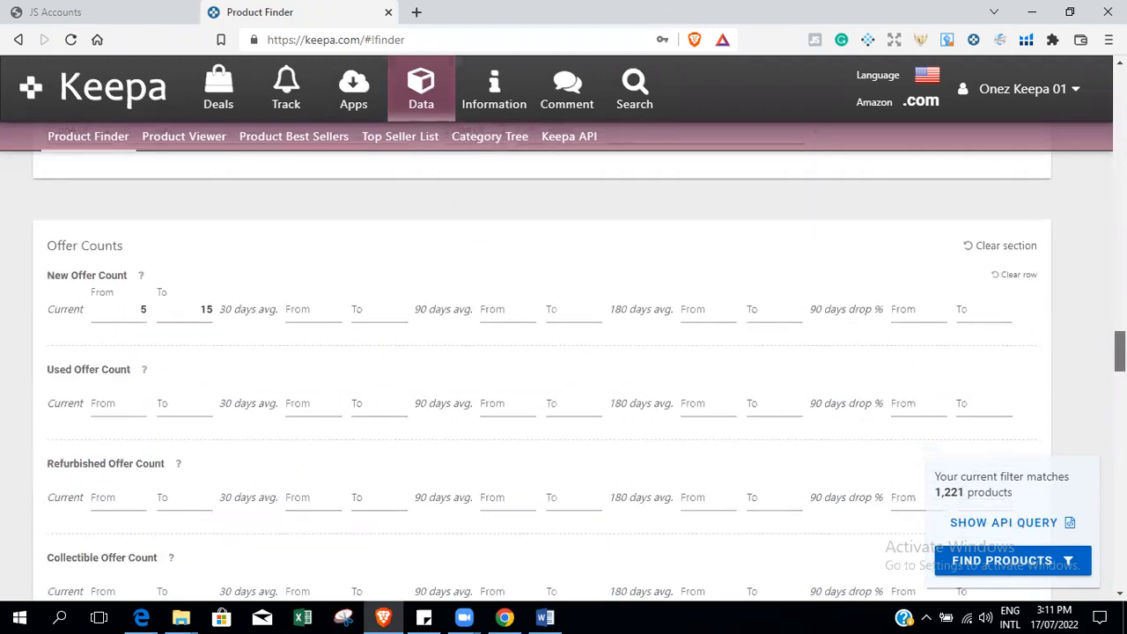
scroll(541, 365, up, 8)
scroll(579, 367, up, 10)
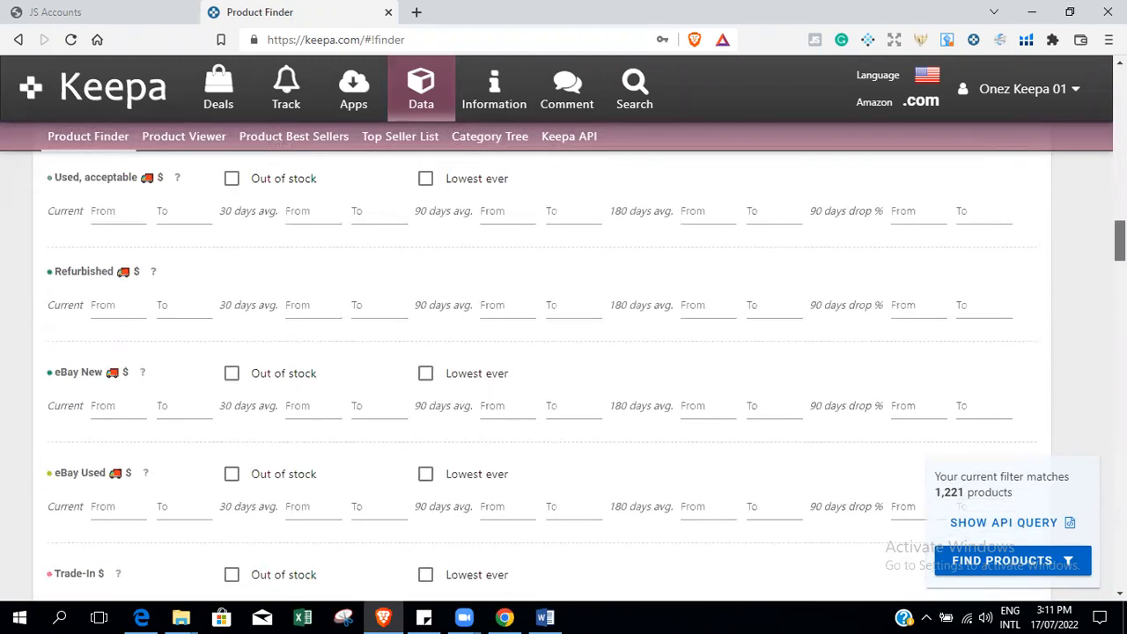
scroll(579, 366, down, 3)
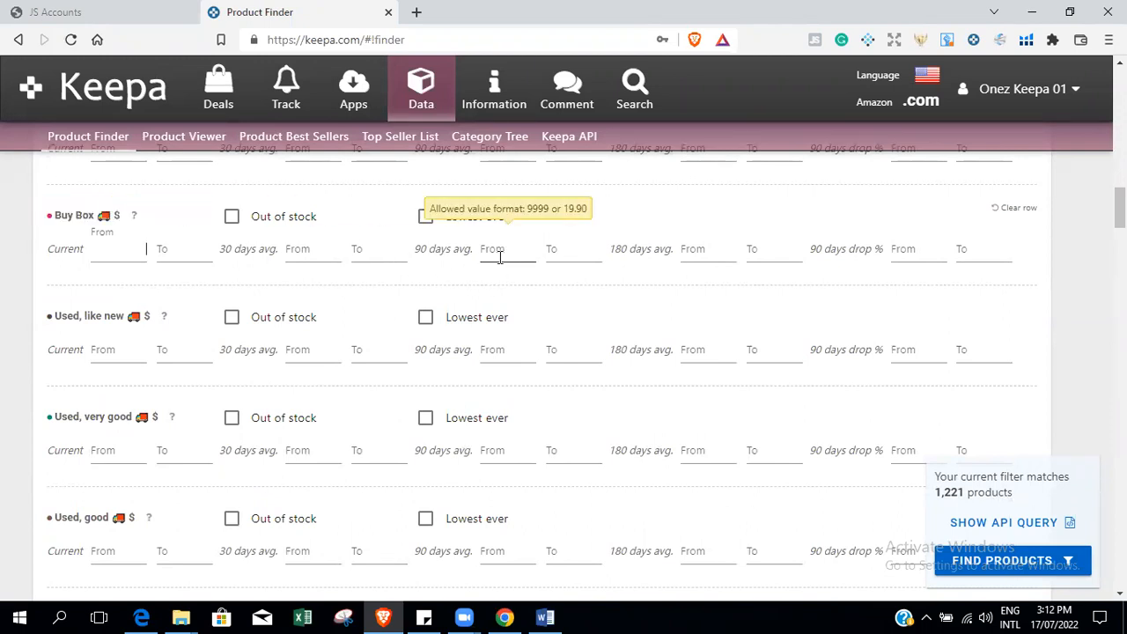
text(14)
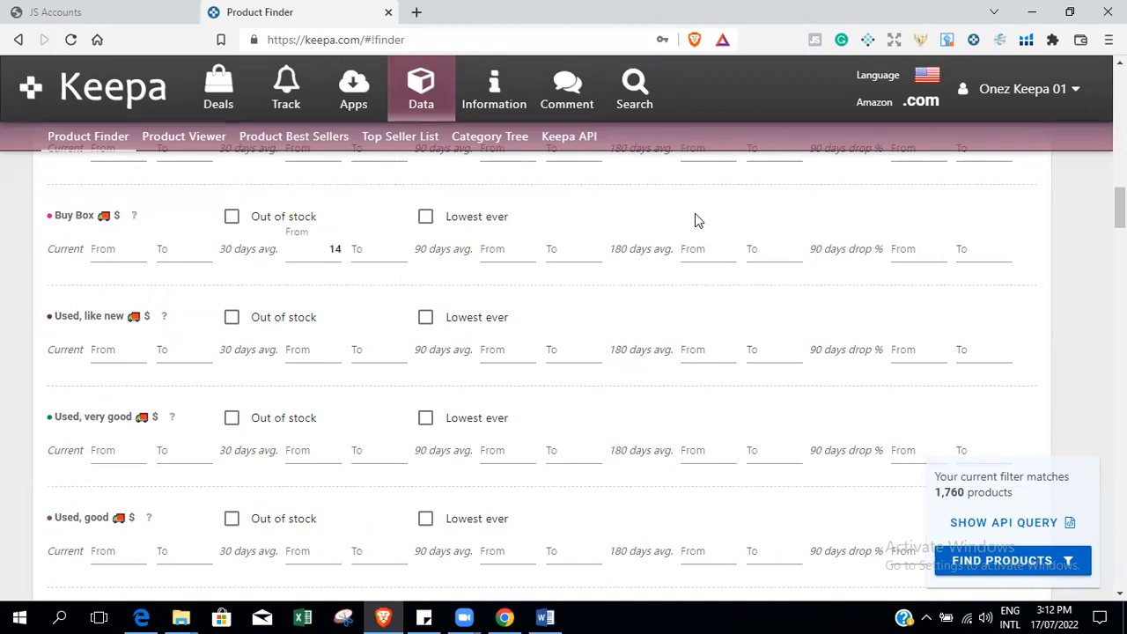
Require a 30-day average Buy Box price of at least 15, leaving 1,238 products
click(341, 248)
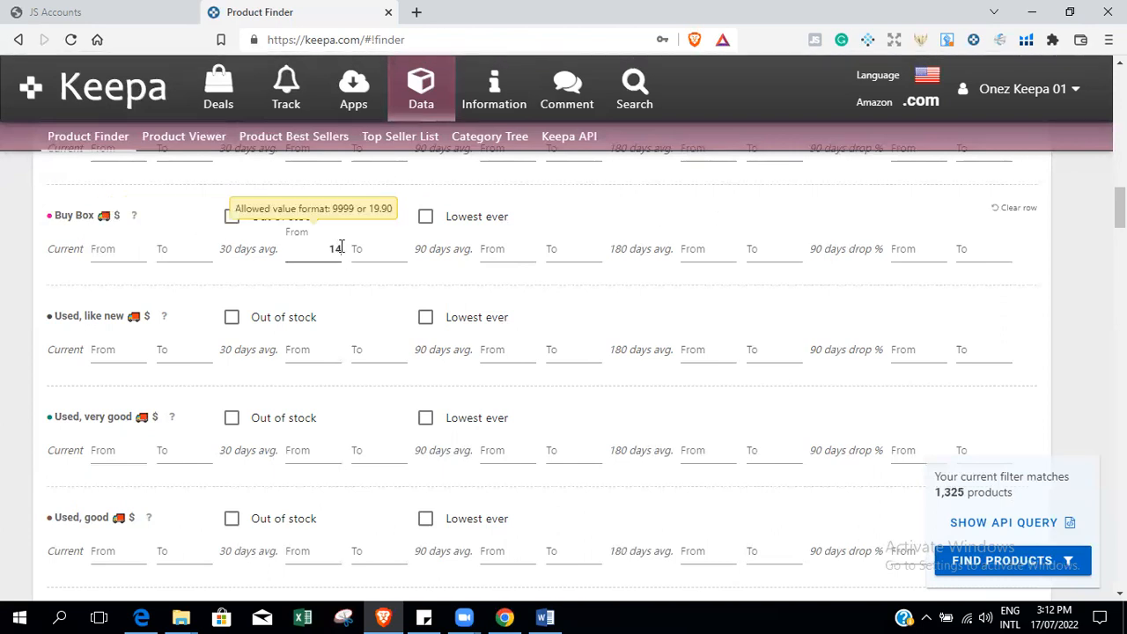
click(402, 249)
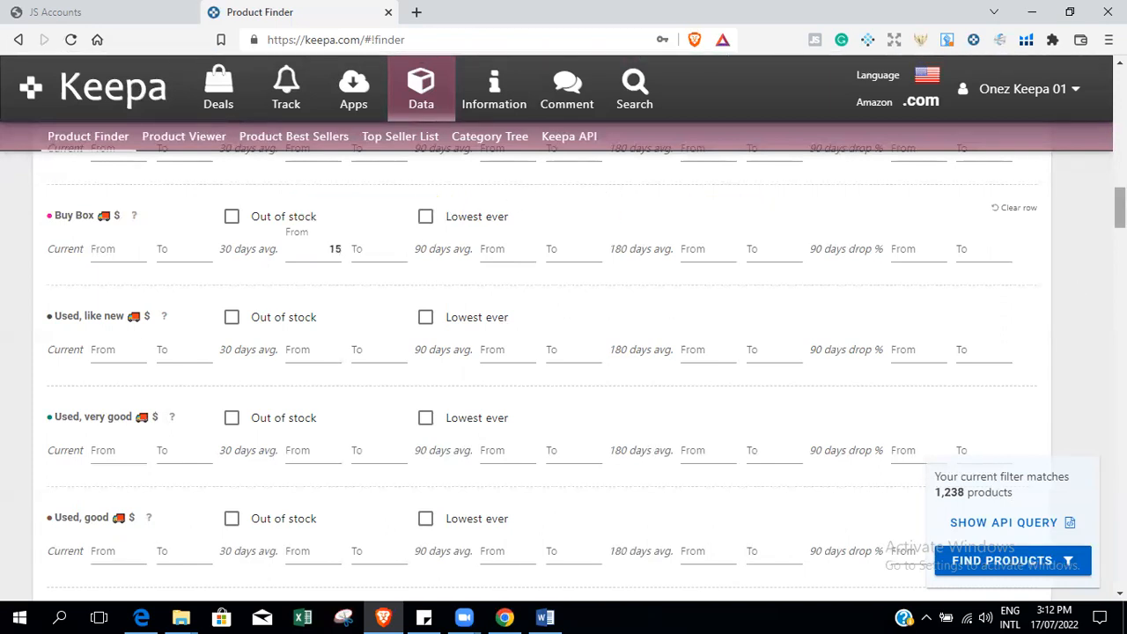
scroll(563, 370, up, 8)
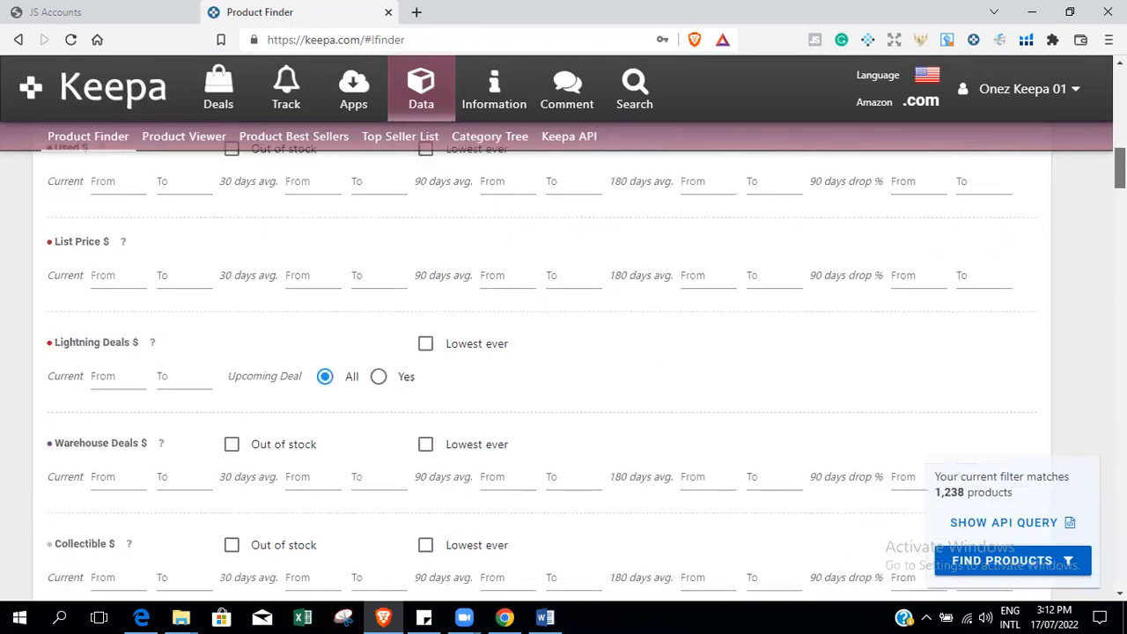
scroll(563, 370, up, 8)
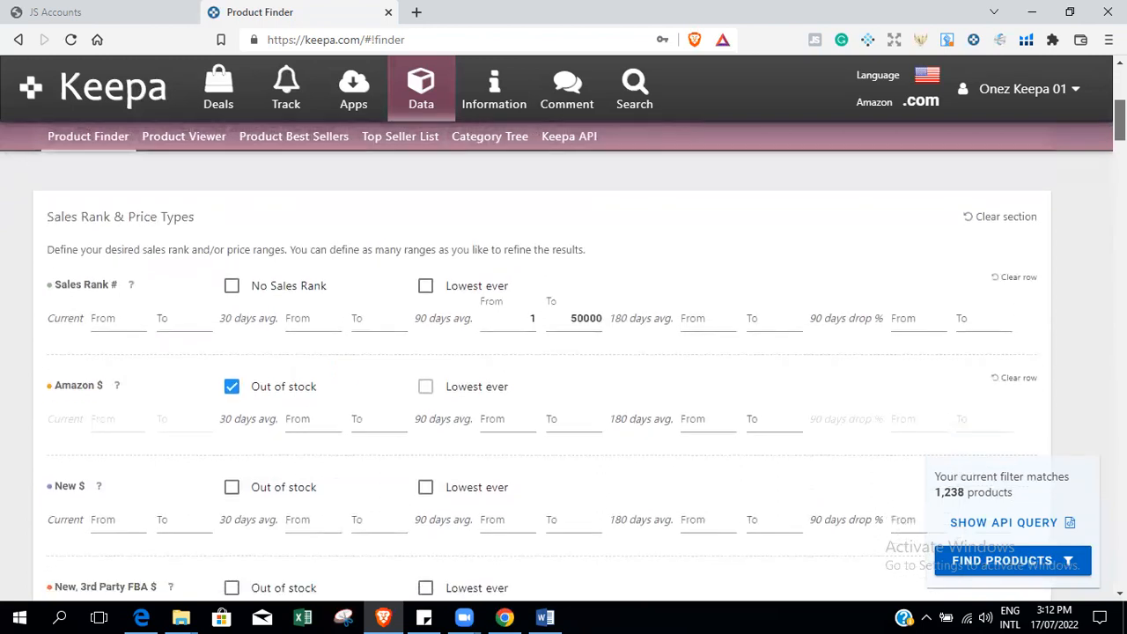
scroll(563, 369, down, 15)
Find the 1,238 matching products and open Petlab Co. Dog Dental Formula on Amazon
click(1031, 574)
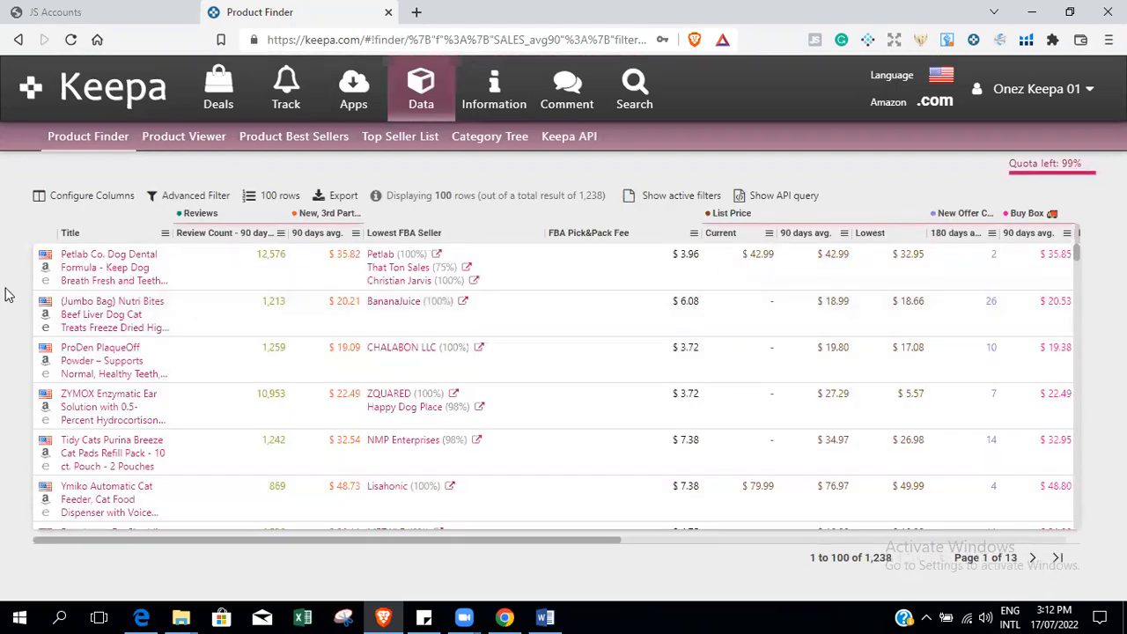
click(45, 268)
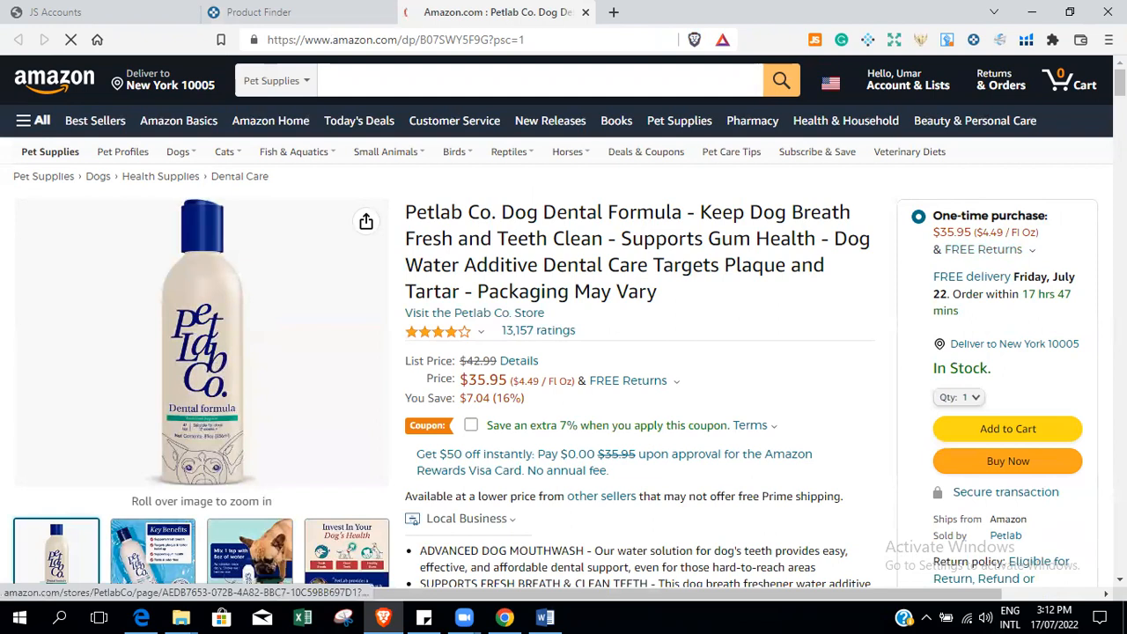
Review the Petlab listing's new and used offers and seller details
scroll(563, 317, down, 5)
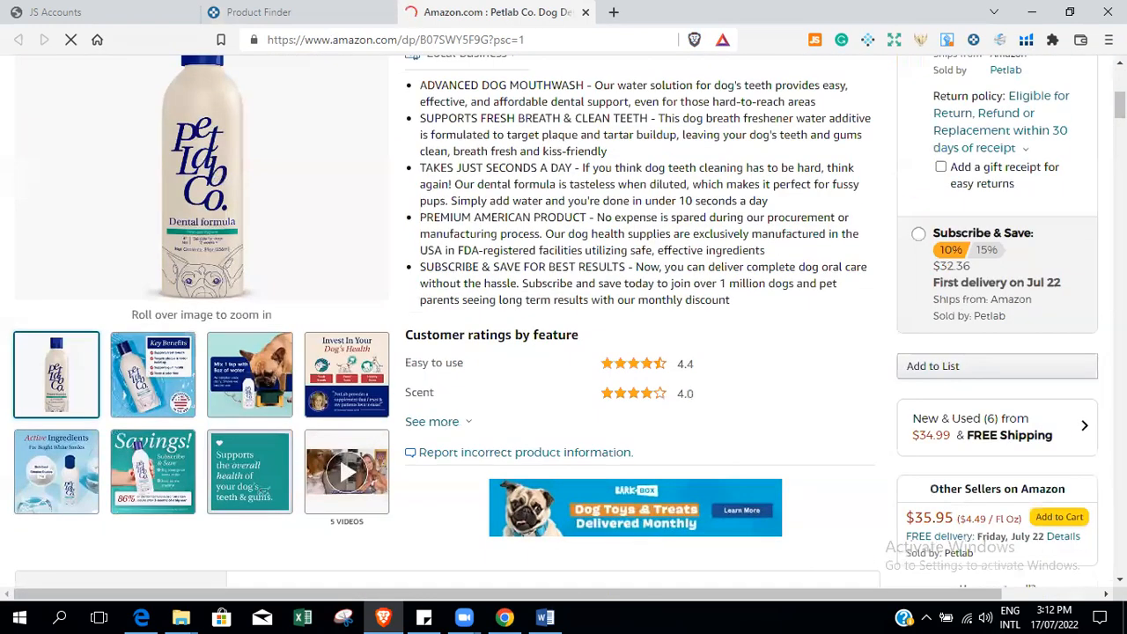
scroll(564, 317, down, 5)
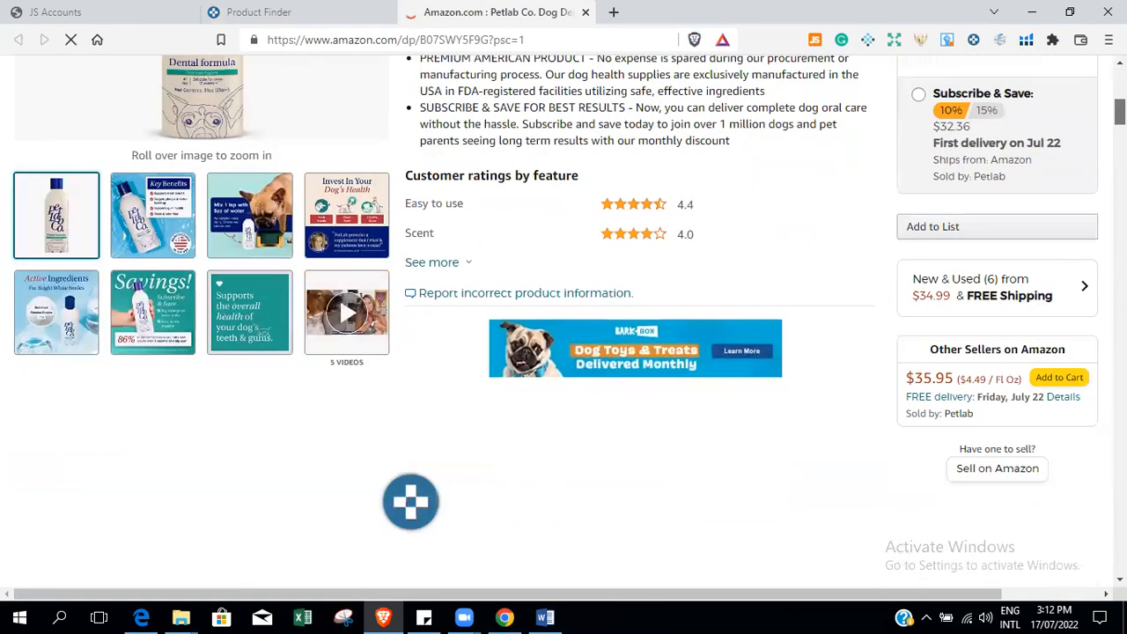
scroll(563, 317, down, 3)
scroll(563, 317, up, 8)
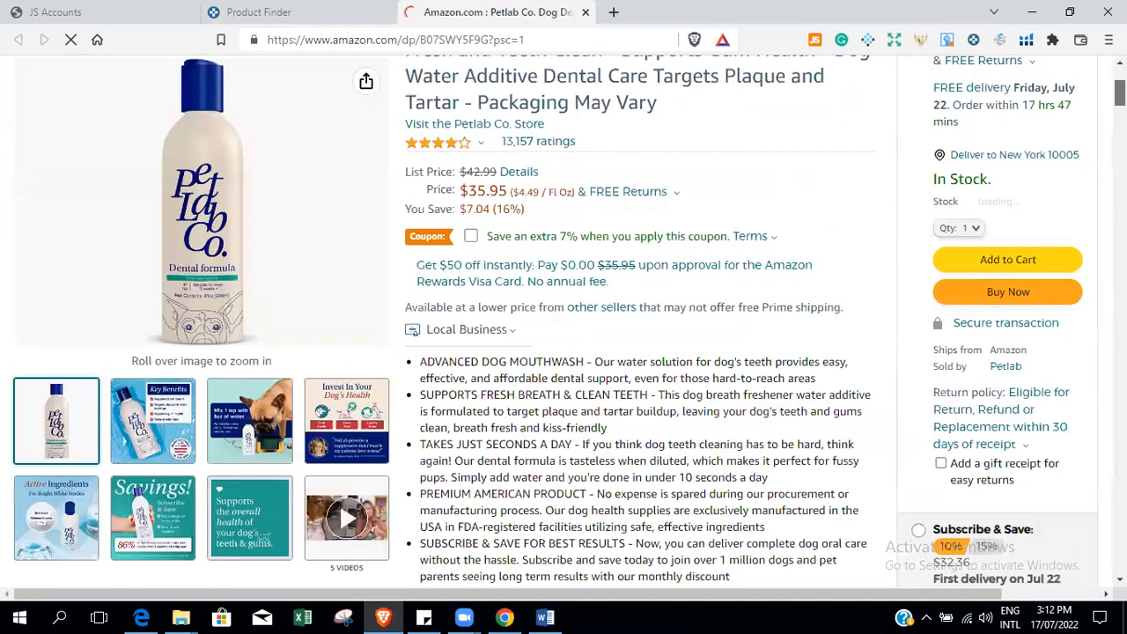
scroll(563, 317, down, 1)
scroll(563, 317, down, 1)
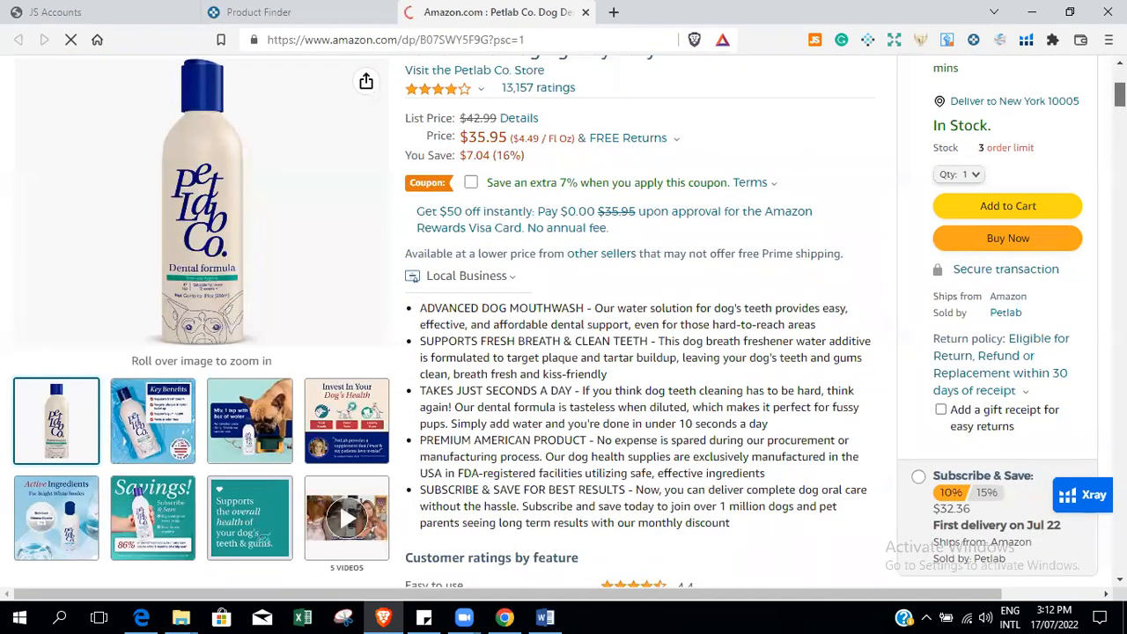
scroll(564, 317, down, 4)
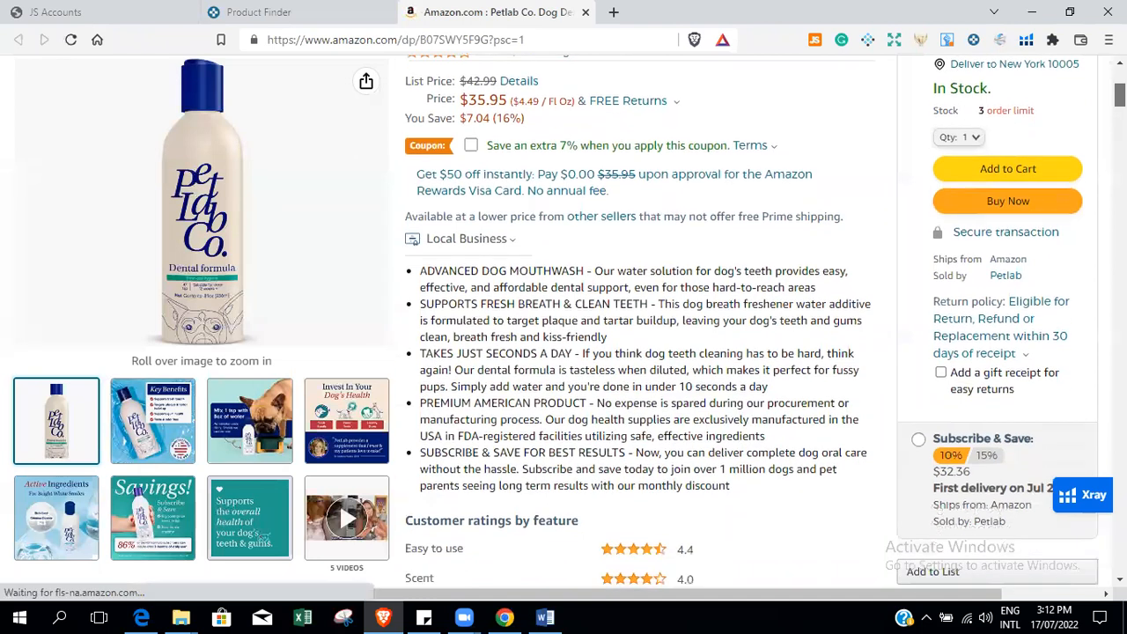
scroll(995, 220, down, 1)
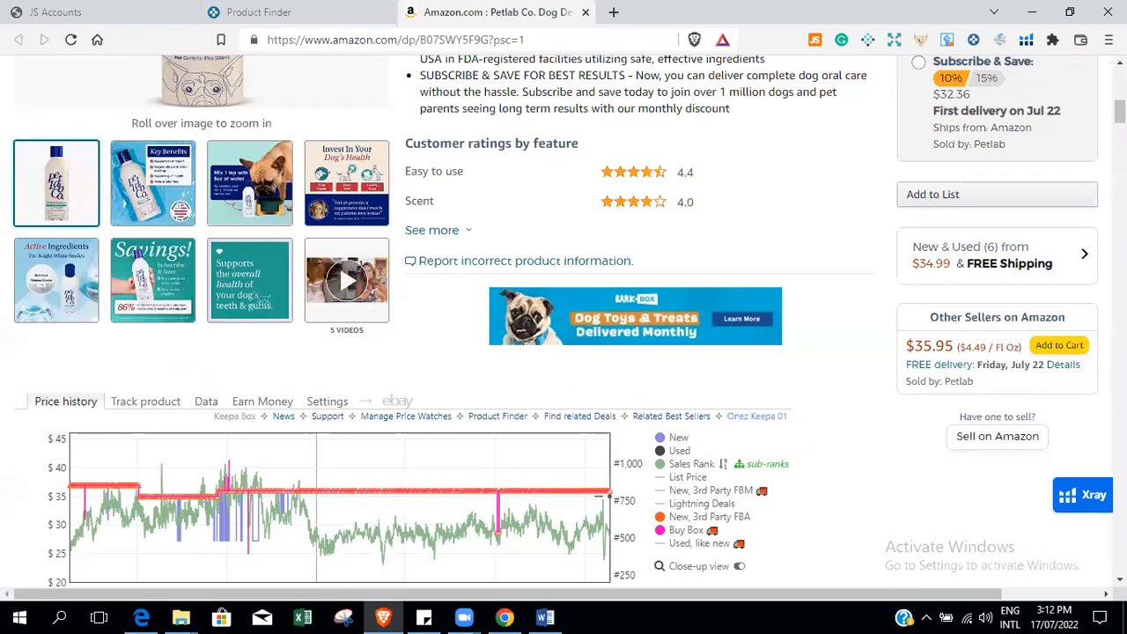
click(991, 255)
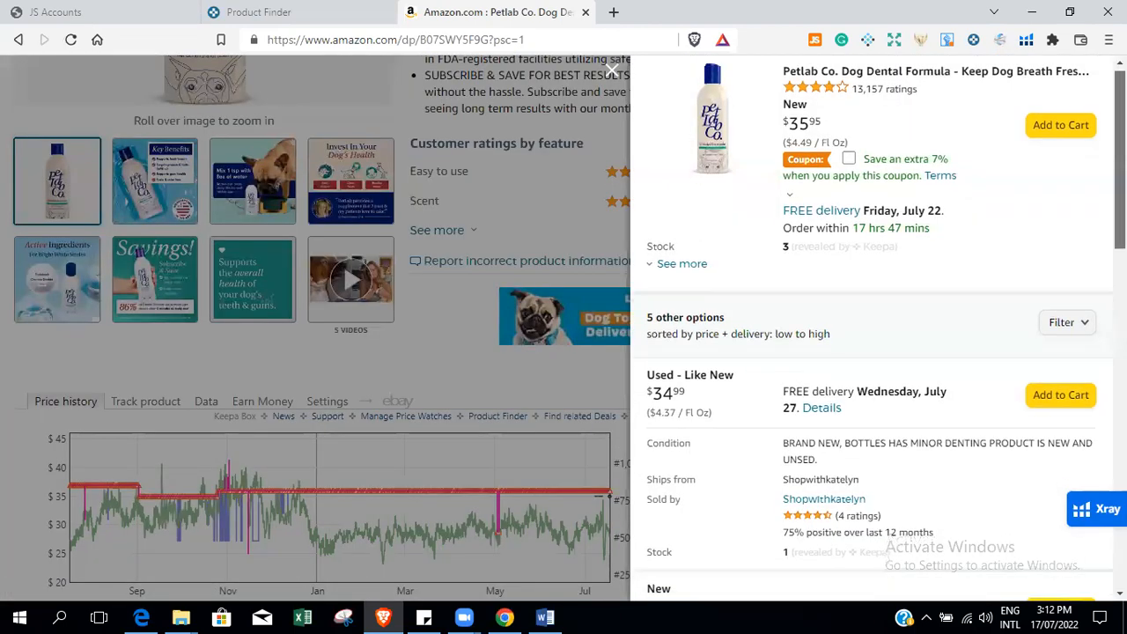
click(676, 269)
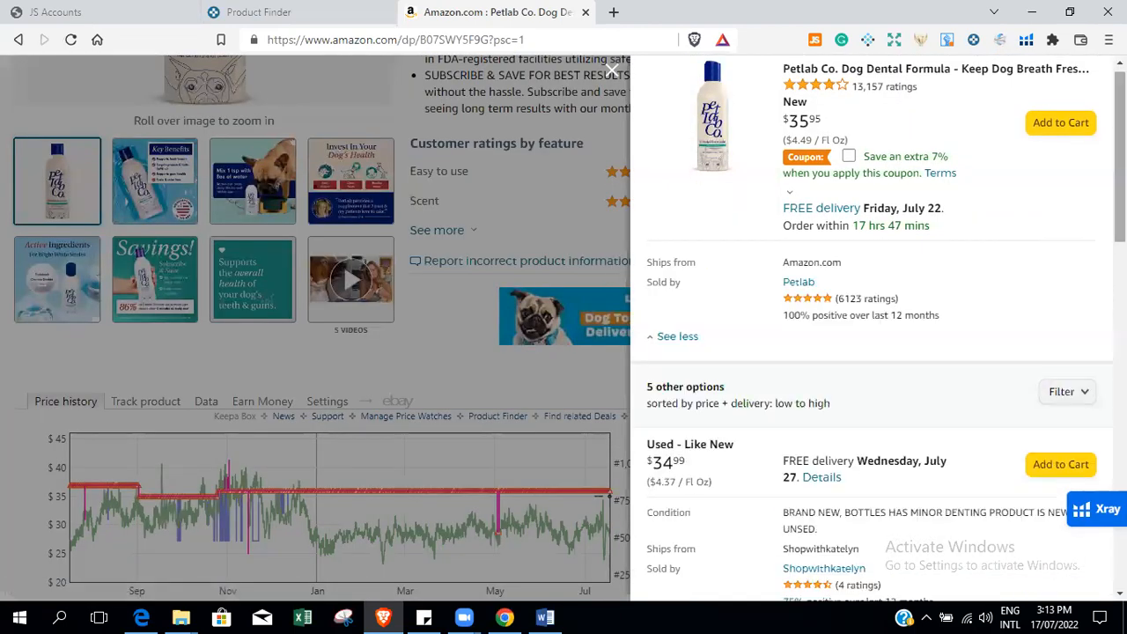
scroll(872, 352, down, 5)
scroll(878, 396, down, 3)
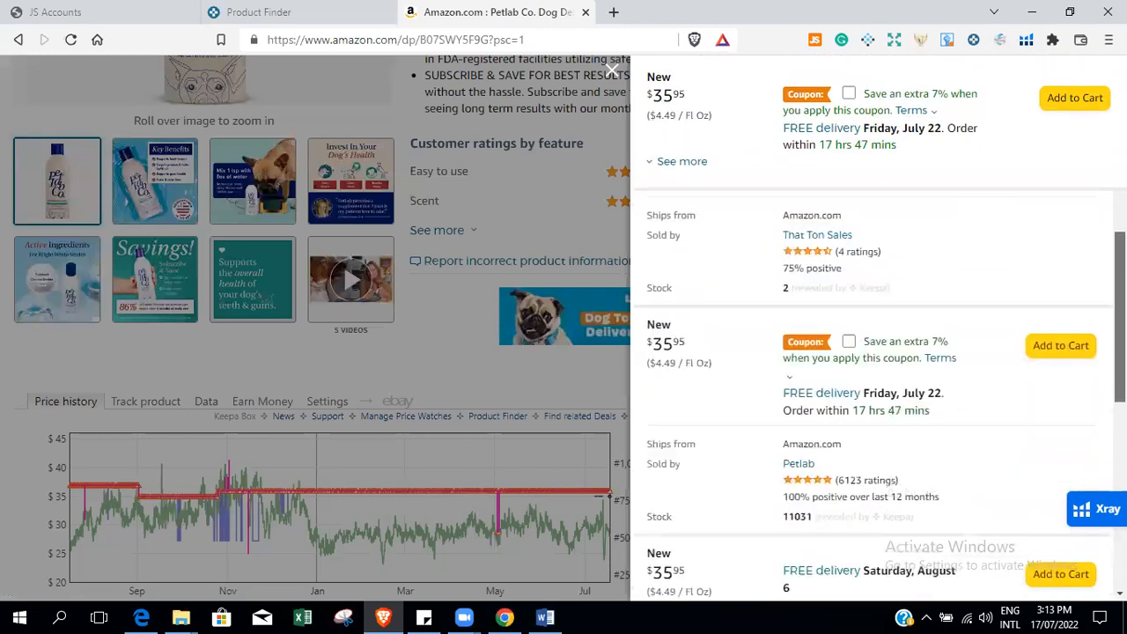
scroll(872, 352, down, 3)
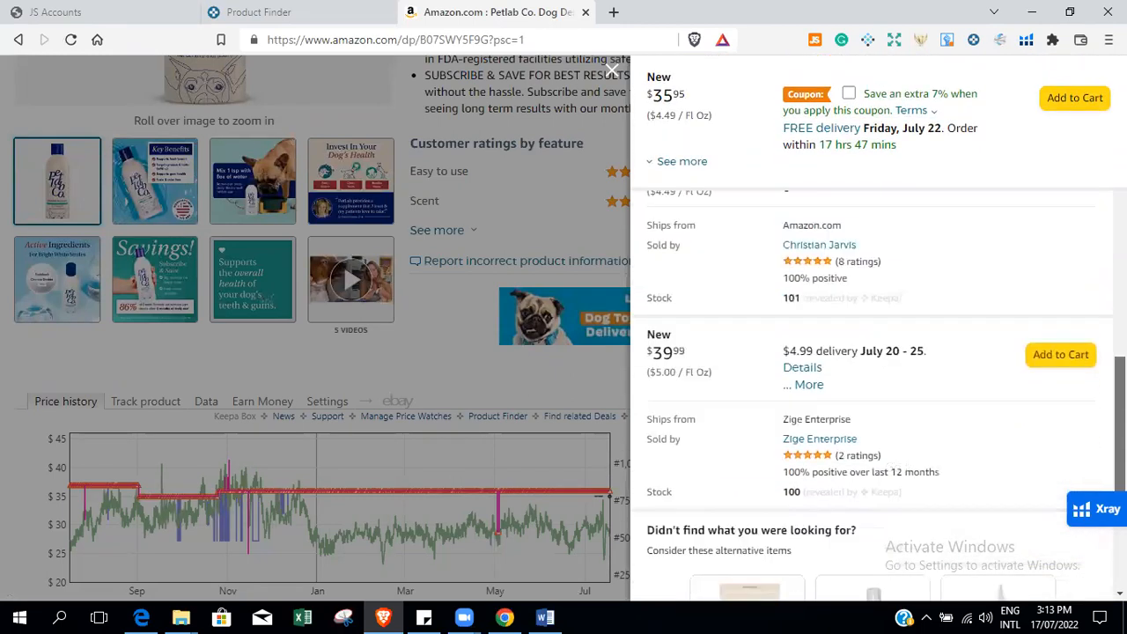
scroll(872, 352, up, 10)
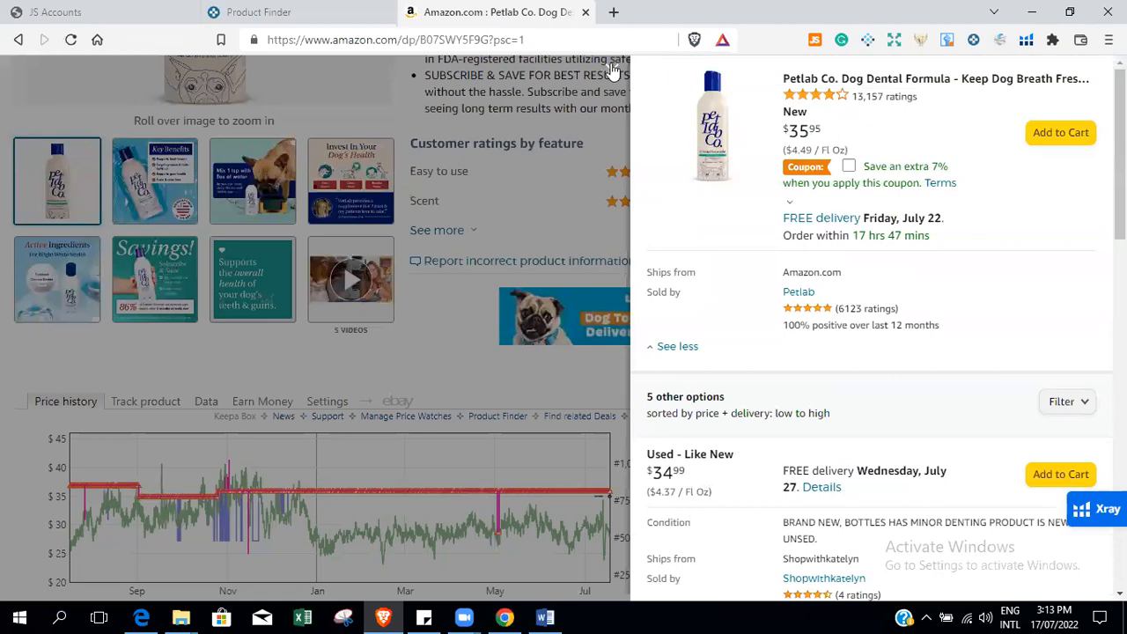
click(362, 239)
View Keepa's Buy Box Statistics for the Petlab product over the last 90 days
click(207, 403)
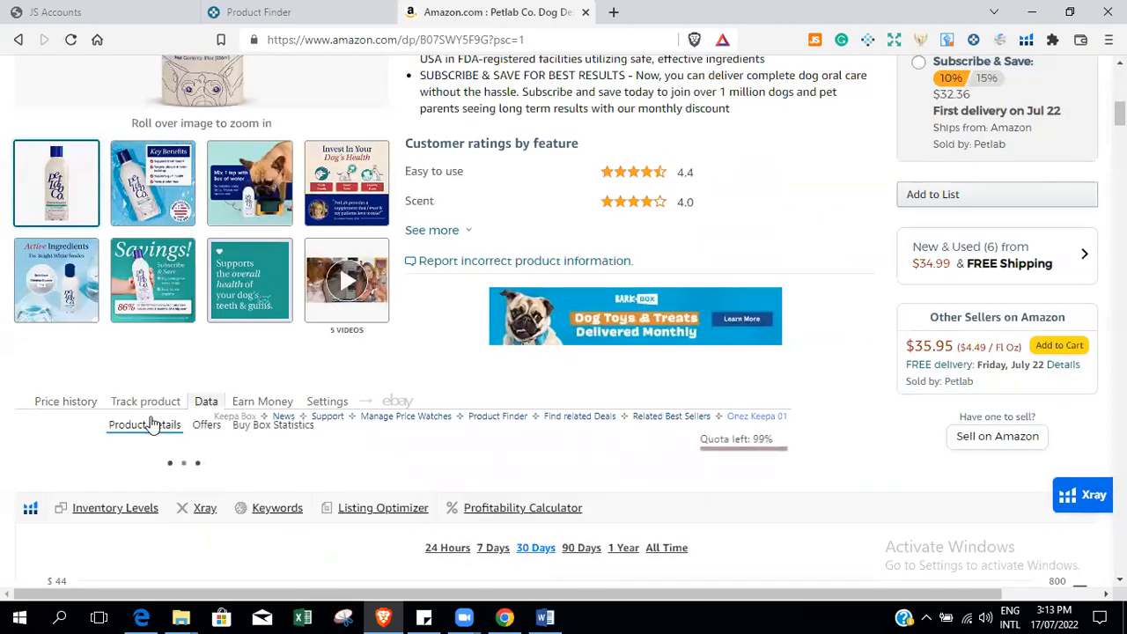
click(290, 426)
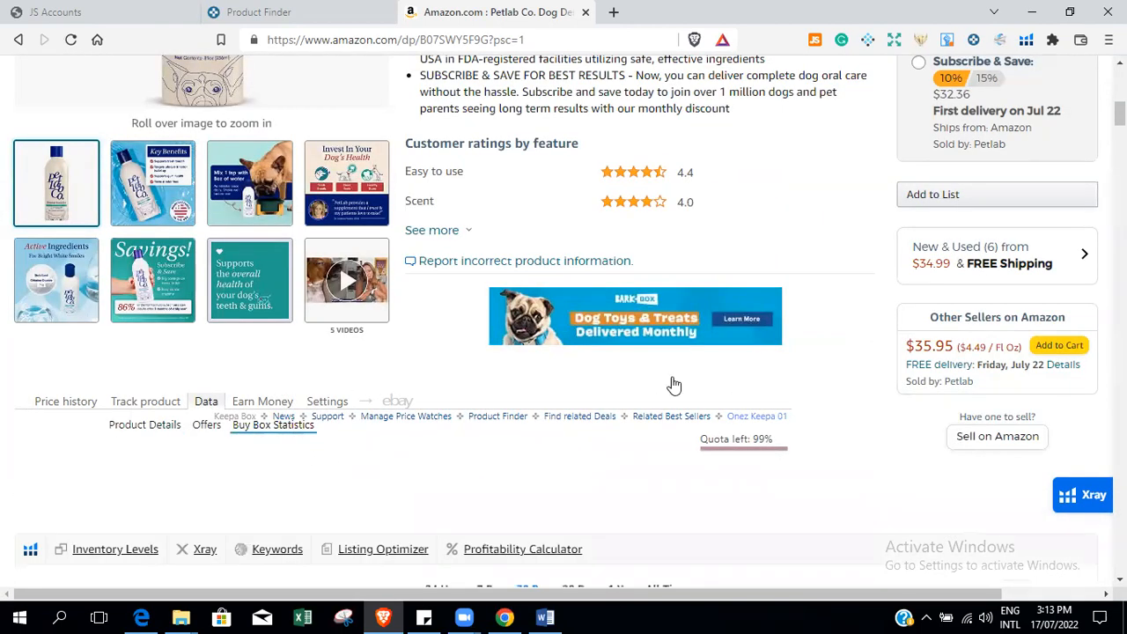
scroll(423, 339, down, 2)
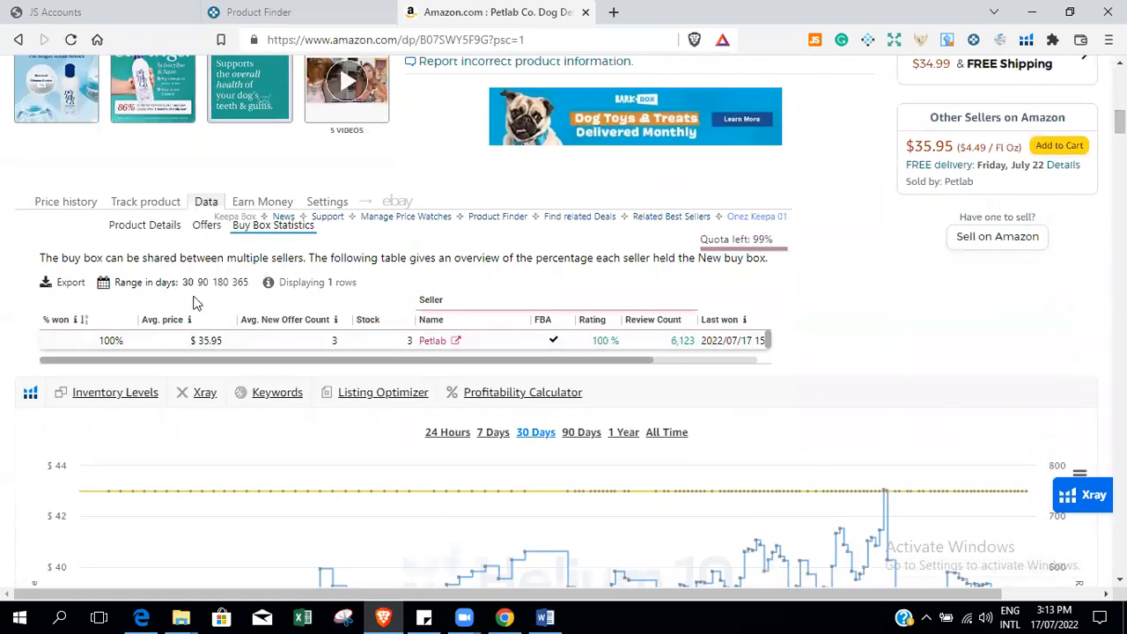
click(203, 283)
scroll(563, 317, up, 6)
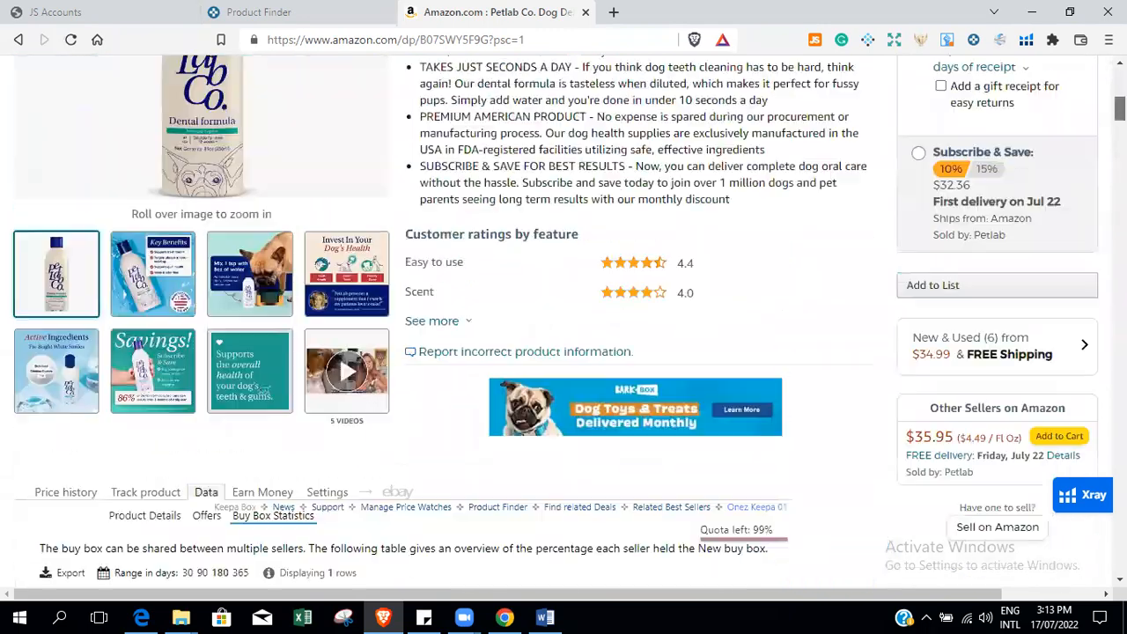
scroll(486, 174, down, 2)
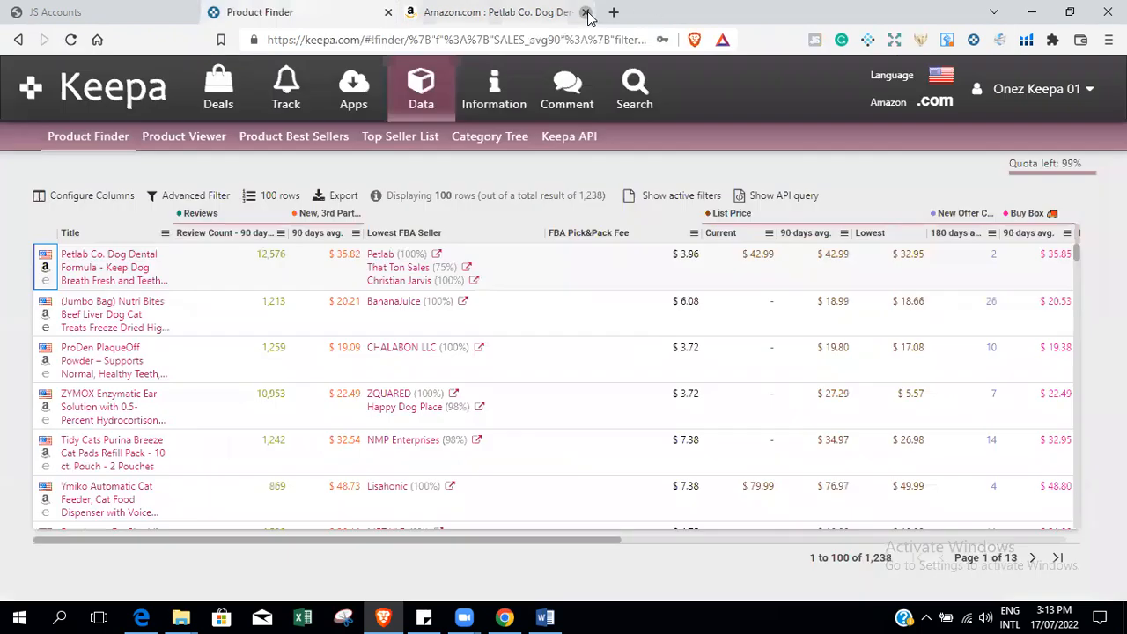
Close the Petlab page and open the Jumbo Bag Nutri Bites beef liver treats on Amazon
click(585, 13)
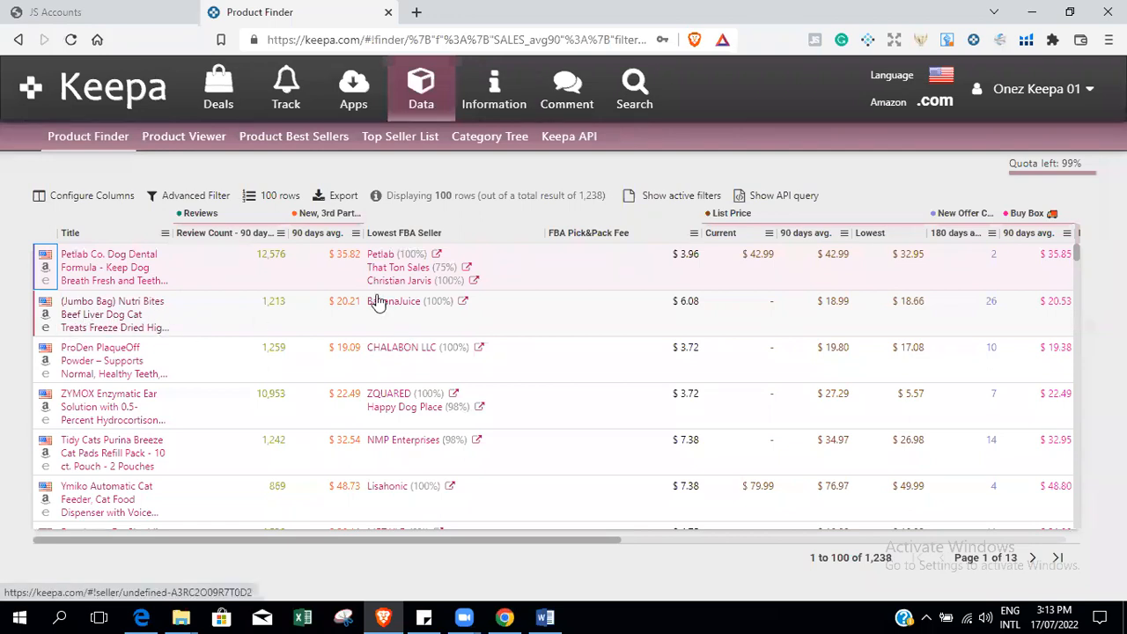
click(47, 318)
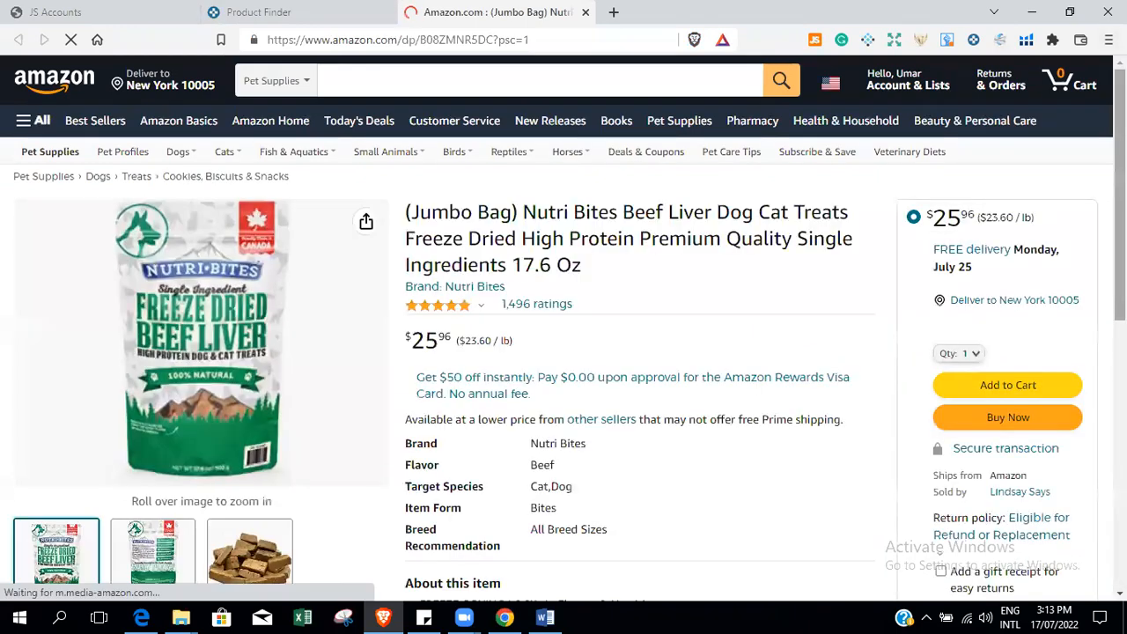
scroll(973, 140, down, 1)
scroll(563, 329, down, 5)
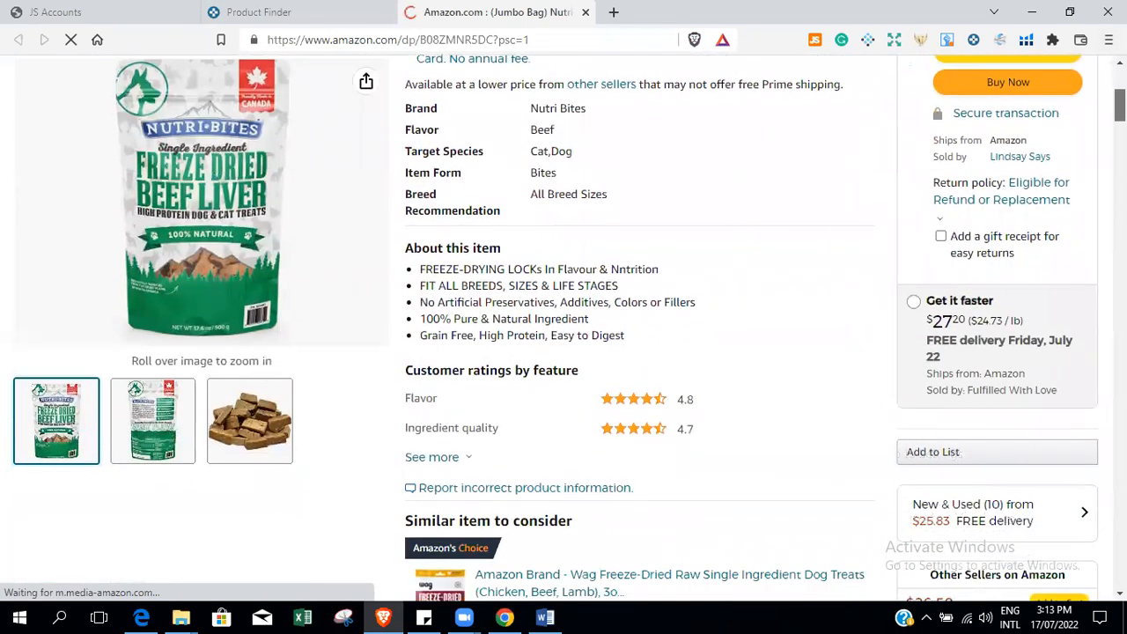
scroll(1023, 242, down, 3)
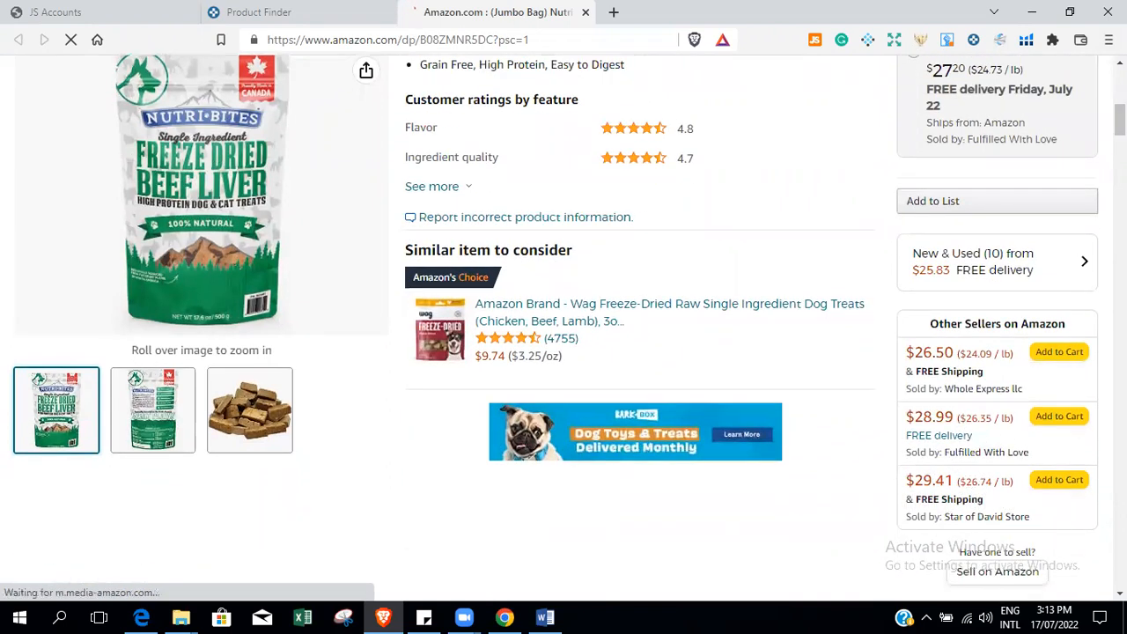
click(1118, 147)
drag(1118, 148, 1119, 119)
Review the beef liver treats' 10 new and used offers and first seller's details
click(999, 292)
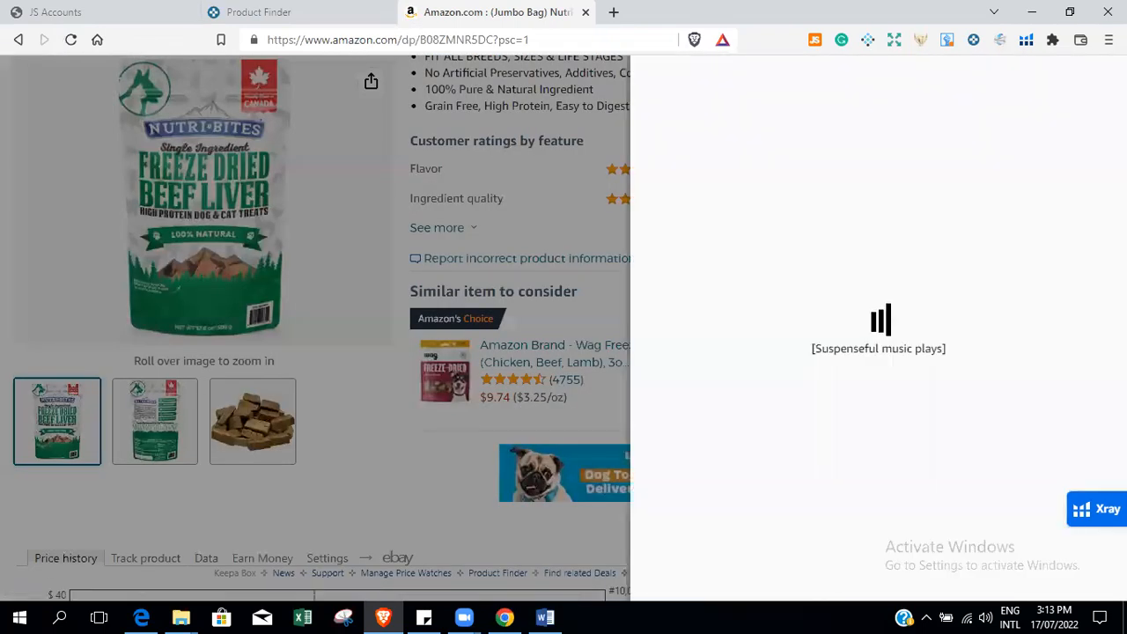
drag(1118, 132, 1119, 146)
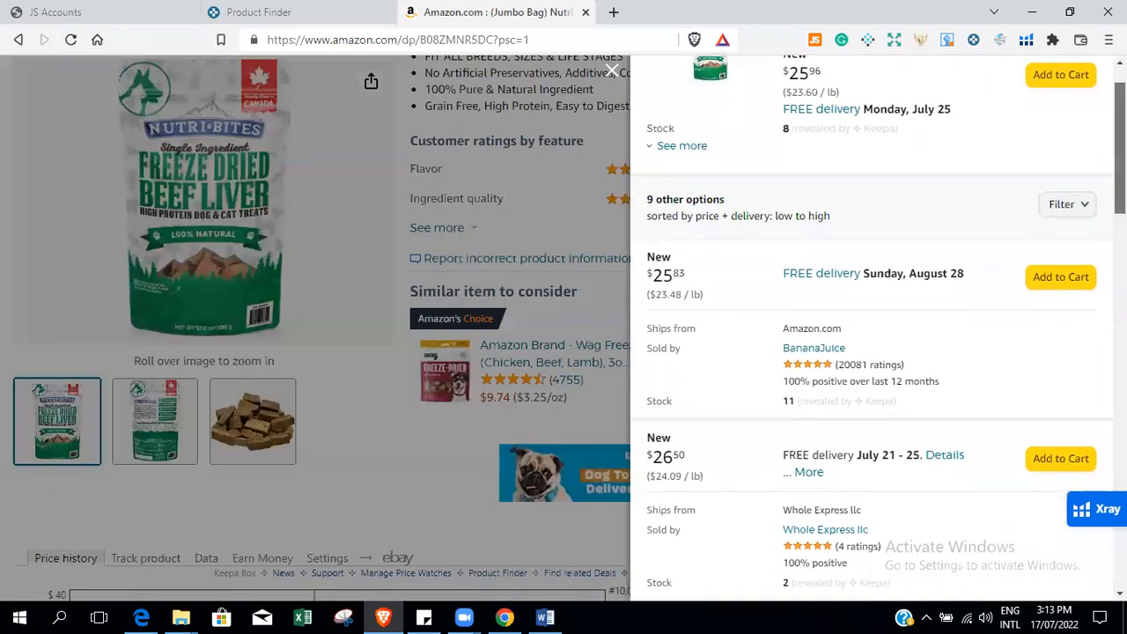
click(681, 143)
mouse_move(1119, 147)
mouse_down()
mouse_move(1119, 504)
mouse_move(1119, 125)
mouse_up()
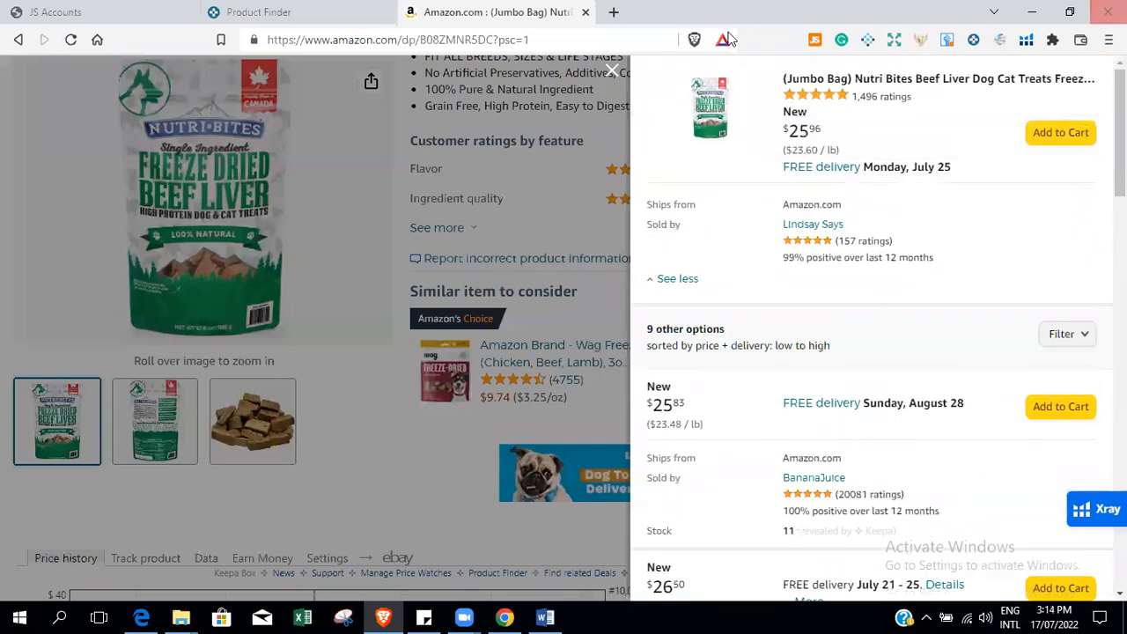
click(612, 72)
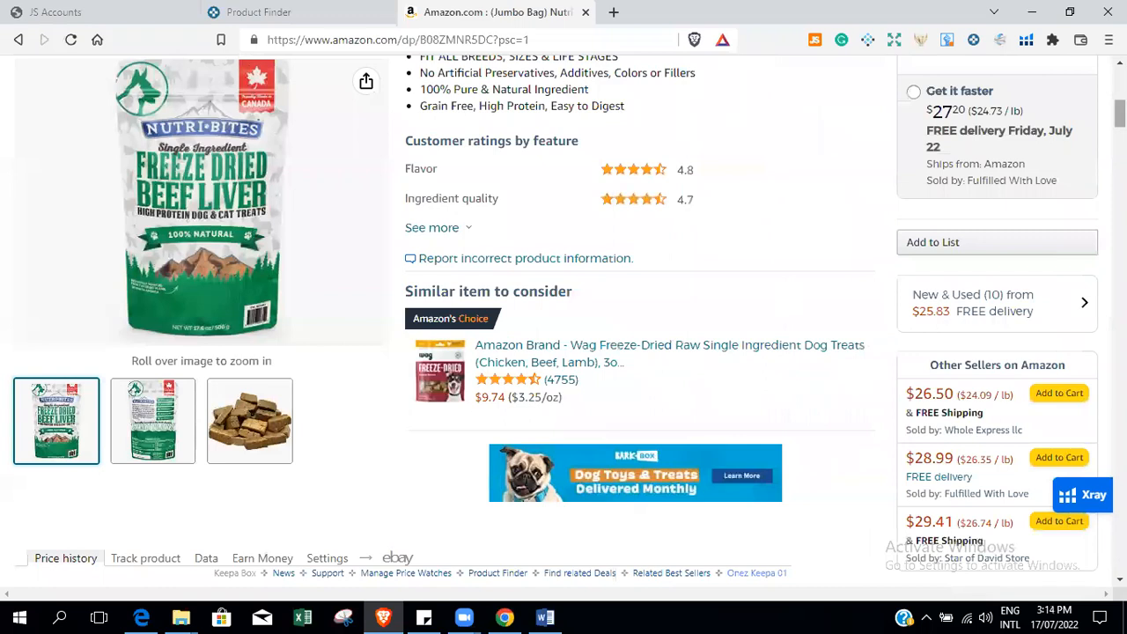
Compare Keepa's Buy Box Statistics for the beef liver treats over 90 and 180 days
scroll(563, 316, down, 5)
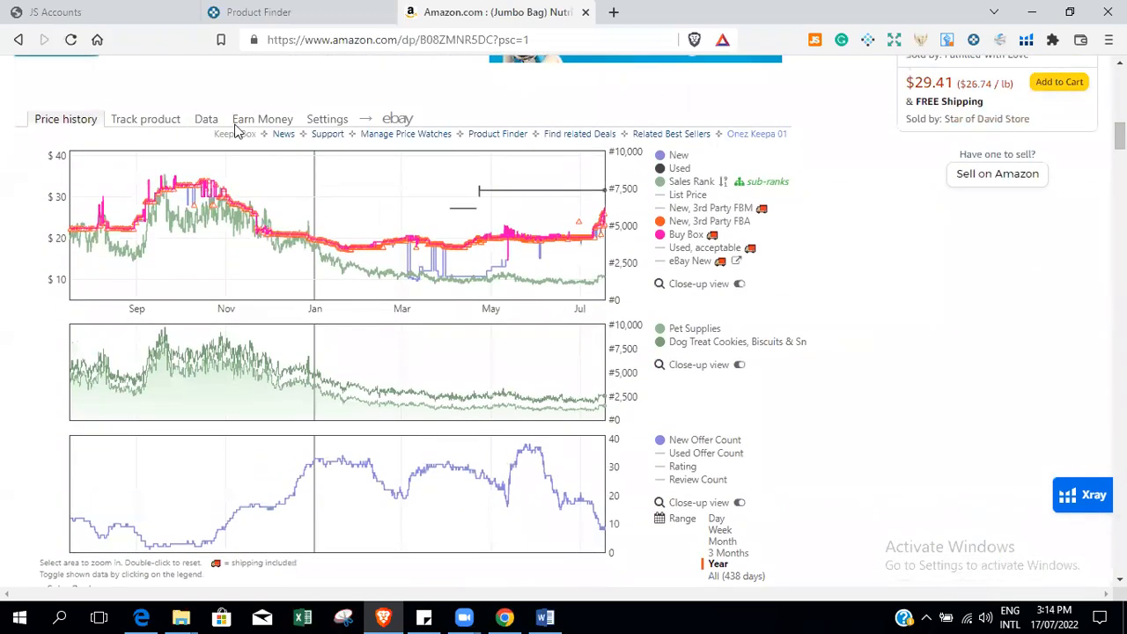
click(207, 119)
click(253, 143)
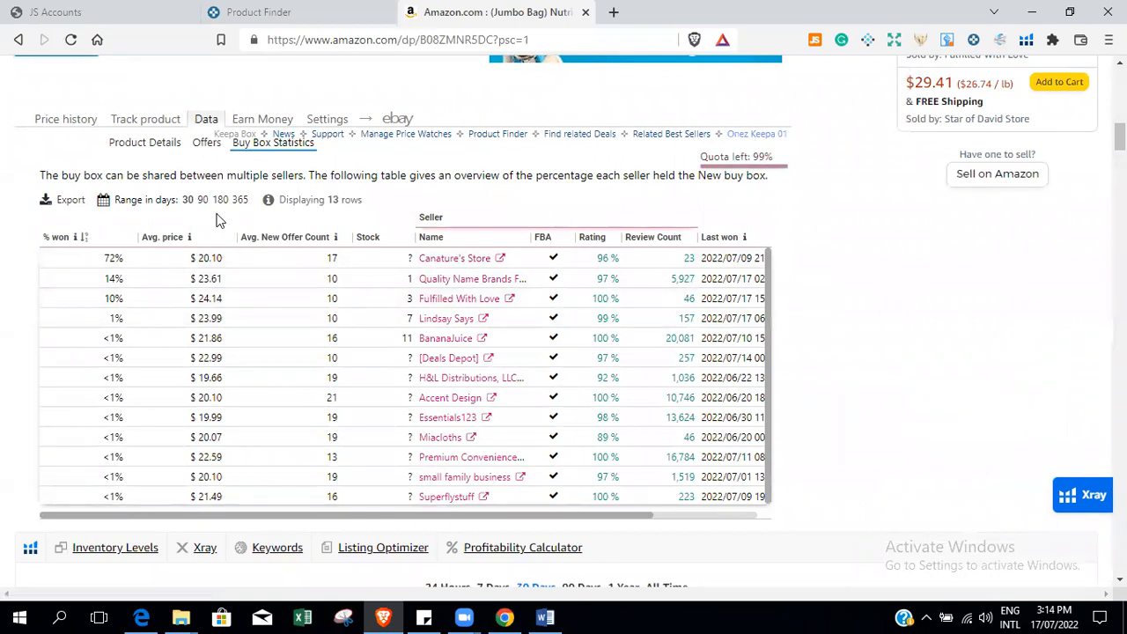
click(202, 199)
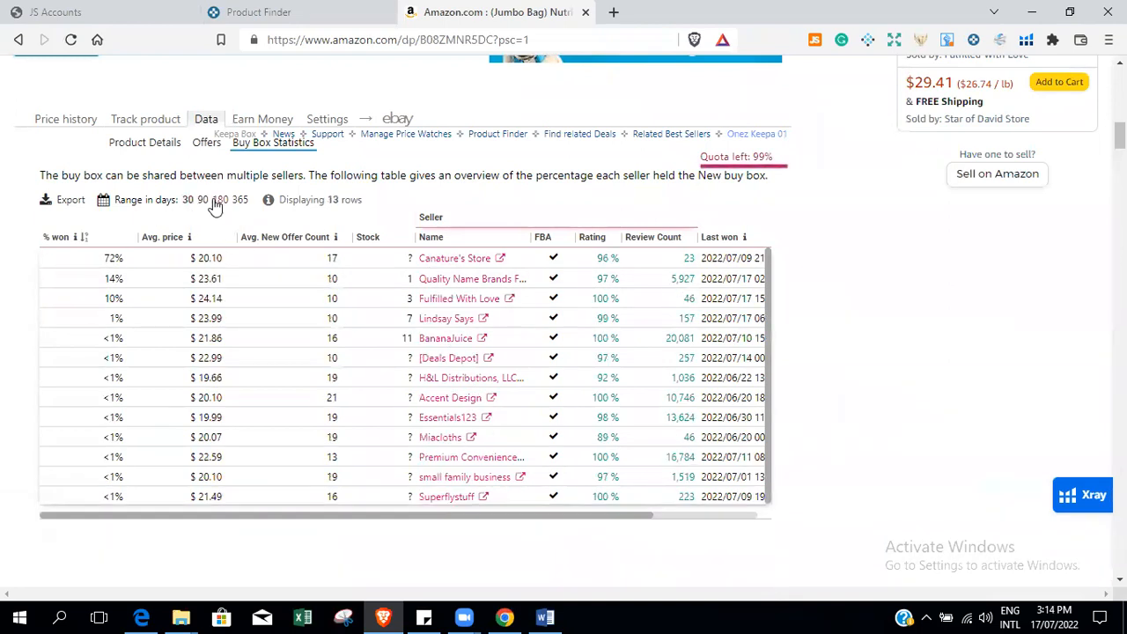
click(215, 201)
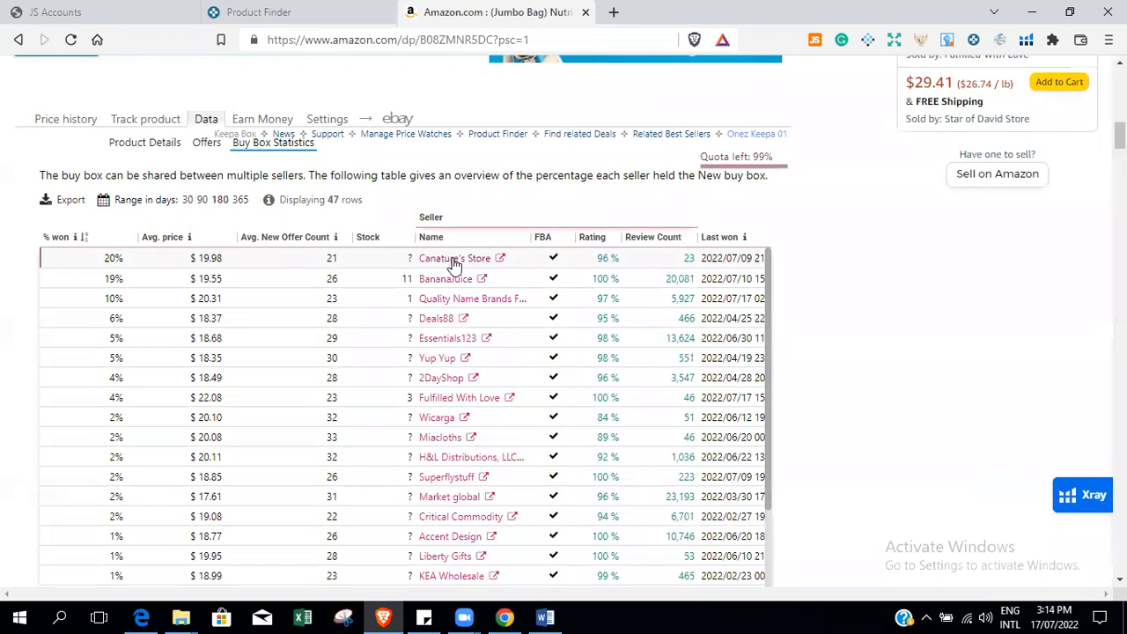
click(204, 202)
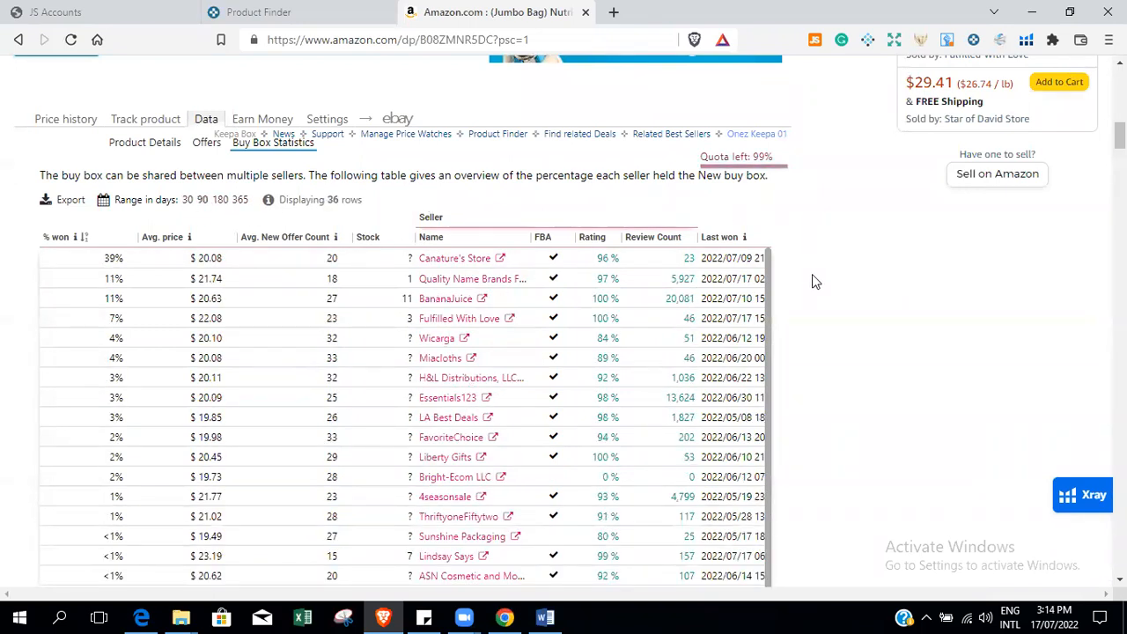
Switch the statistics to 30 days and reveal % won, showing Canature's Store at 72%
scroll(766, 297, down, 5)
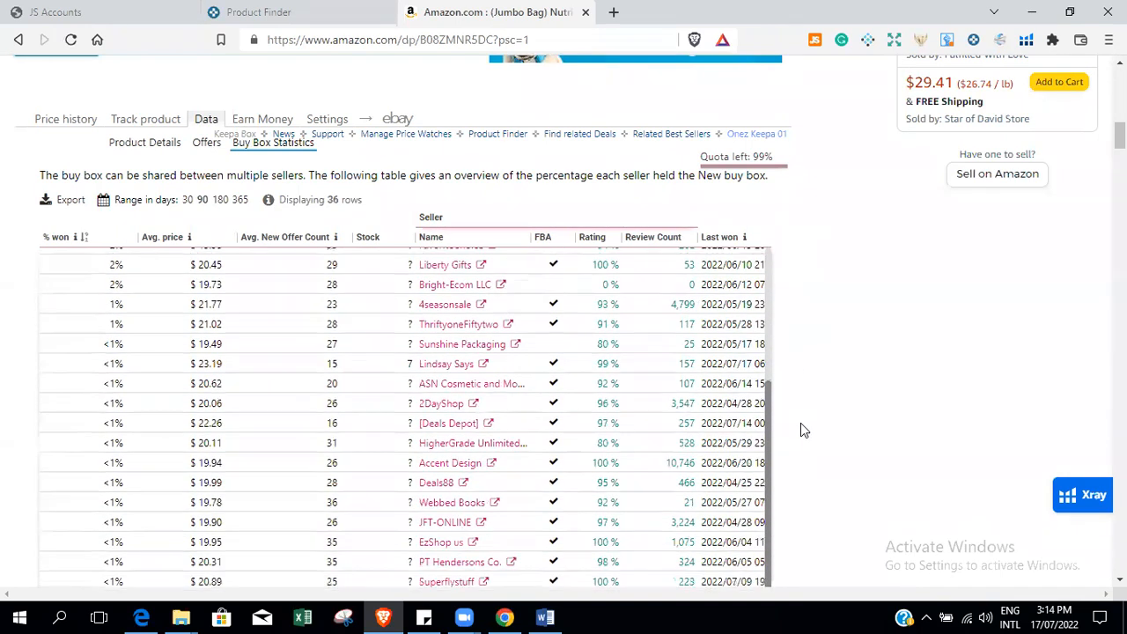
scroll(761, 441, up, 5)
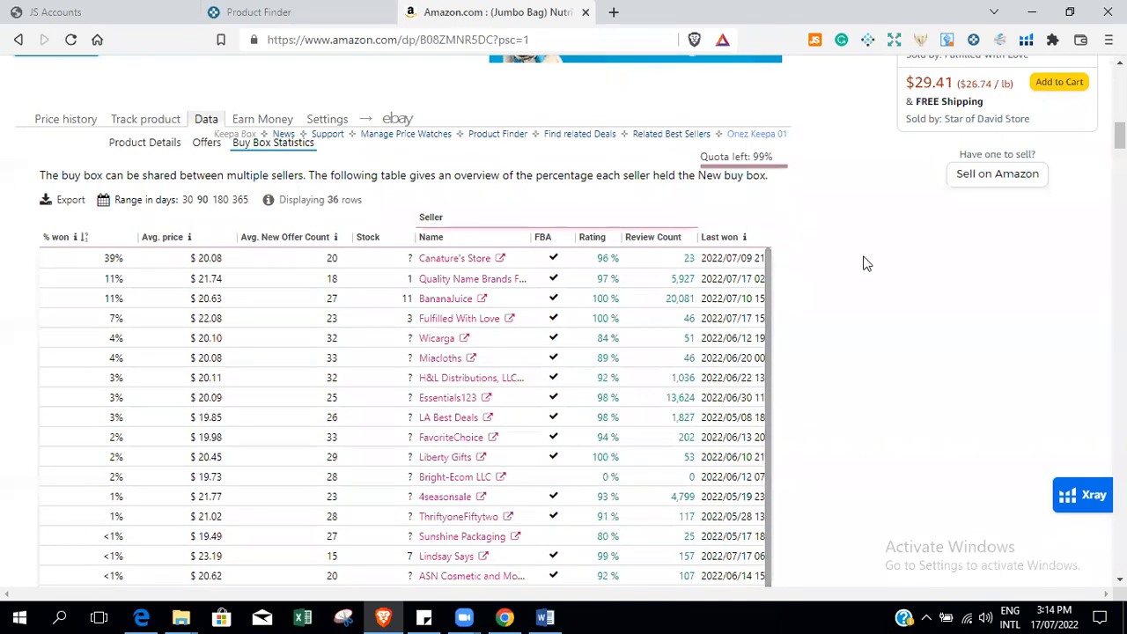
scroll(564, 320, down, 4)
scroll(563, 320, up, 4)
scroll(563, 320, down, 4)
drag(637, 377, 742, 373)
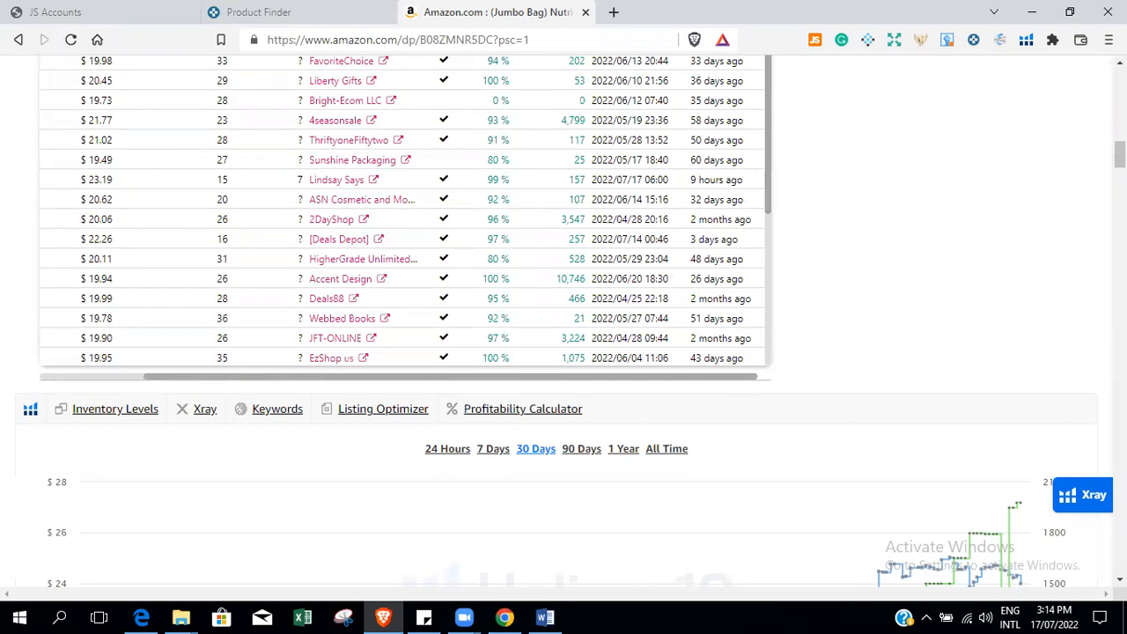
scroll(717, 117, up, 3)
scroll(717, 116, down, 1)
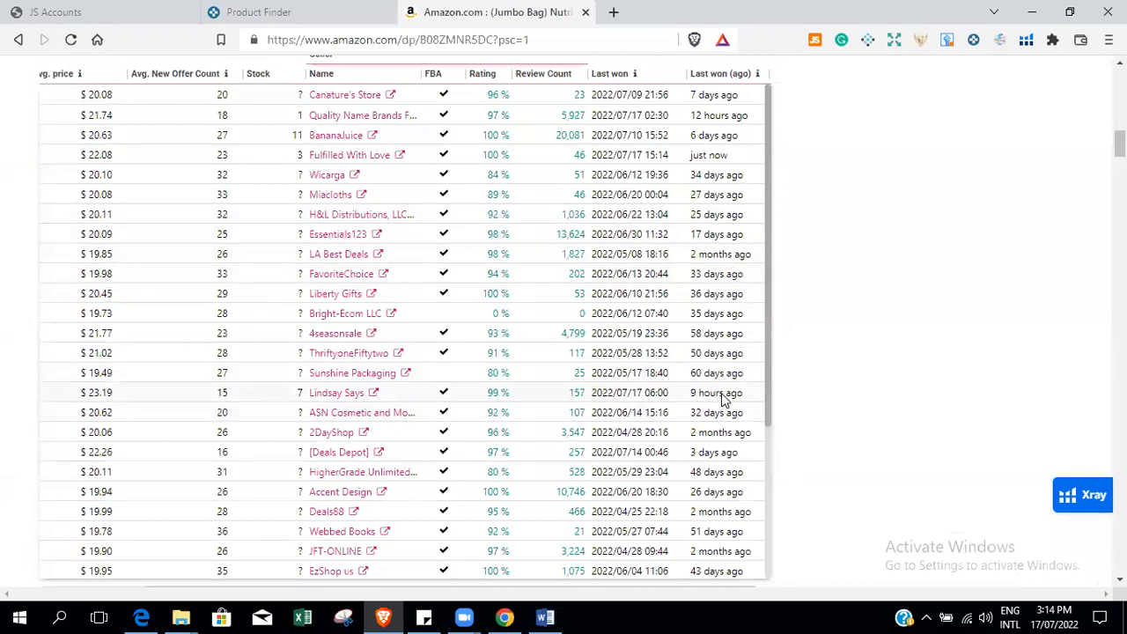
drag(770, 387, 782, 534)
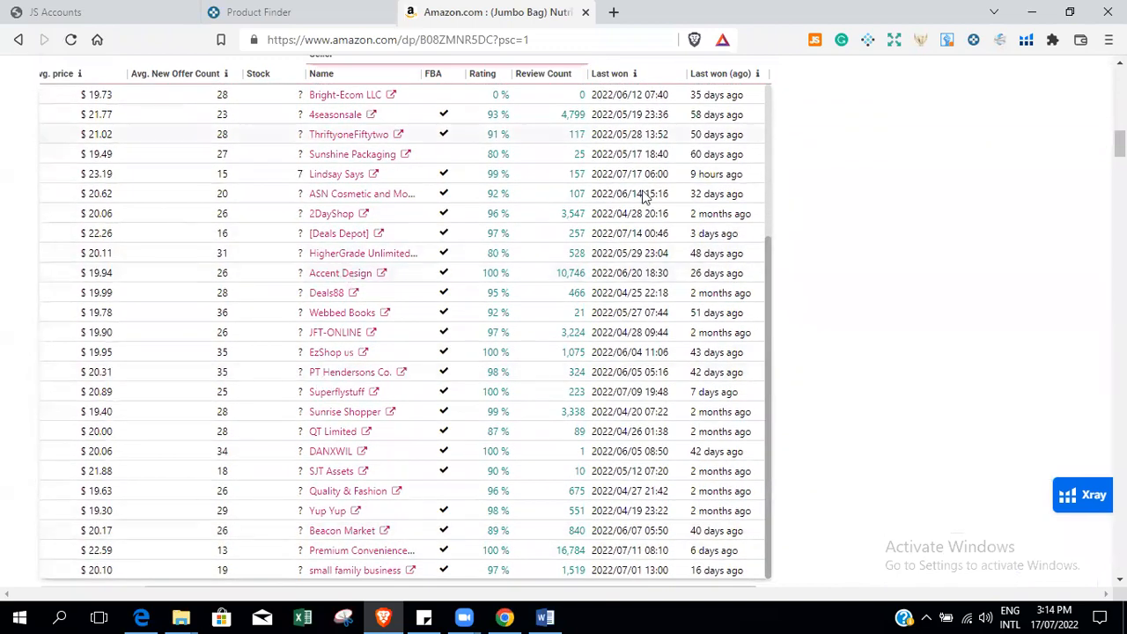
scroll(564, 322, up, 4)
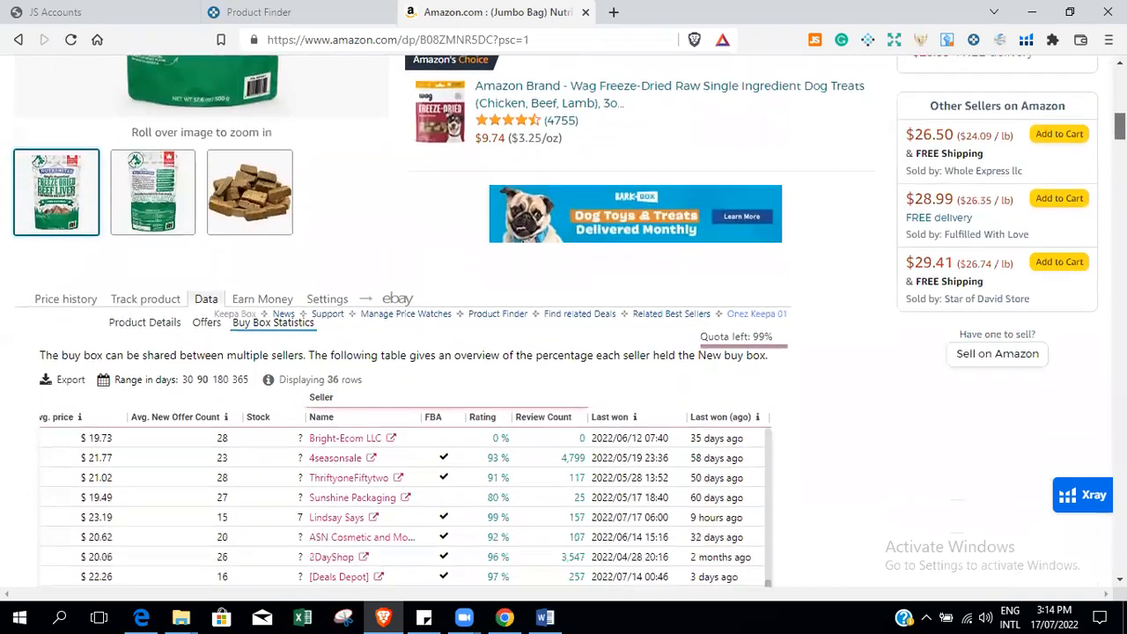
scroll(563, 322, down, 3)
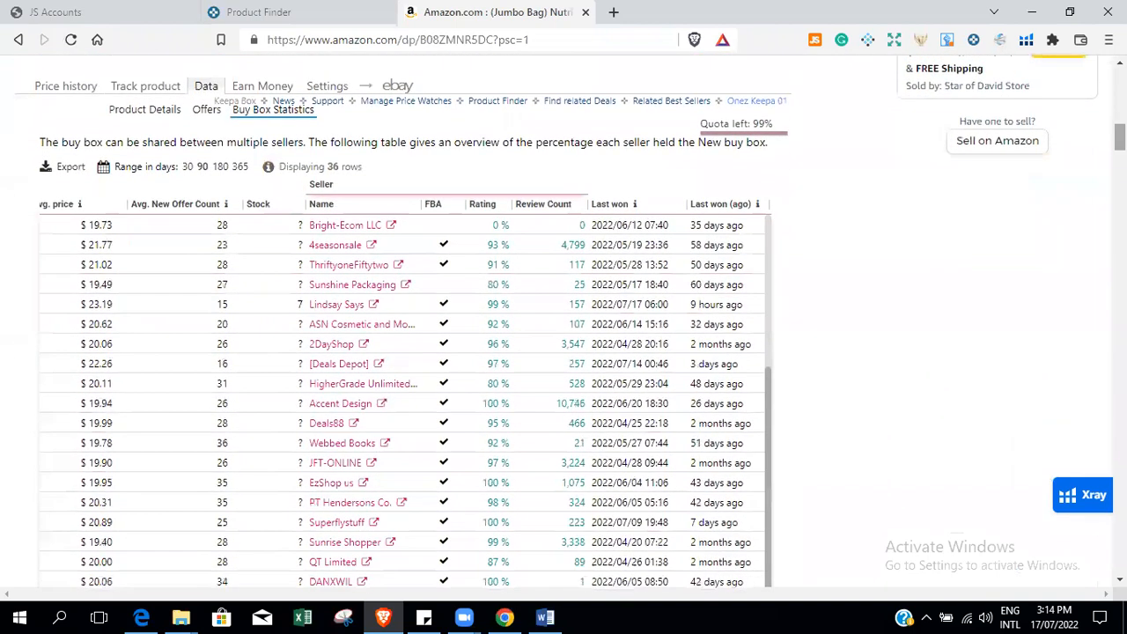
click(188, 166)
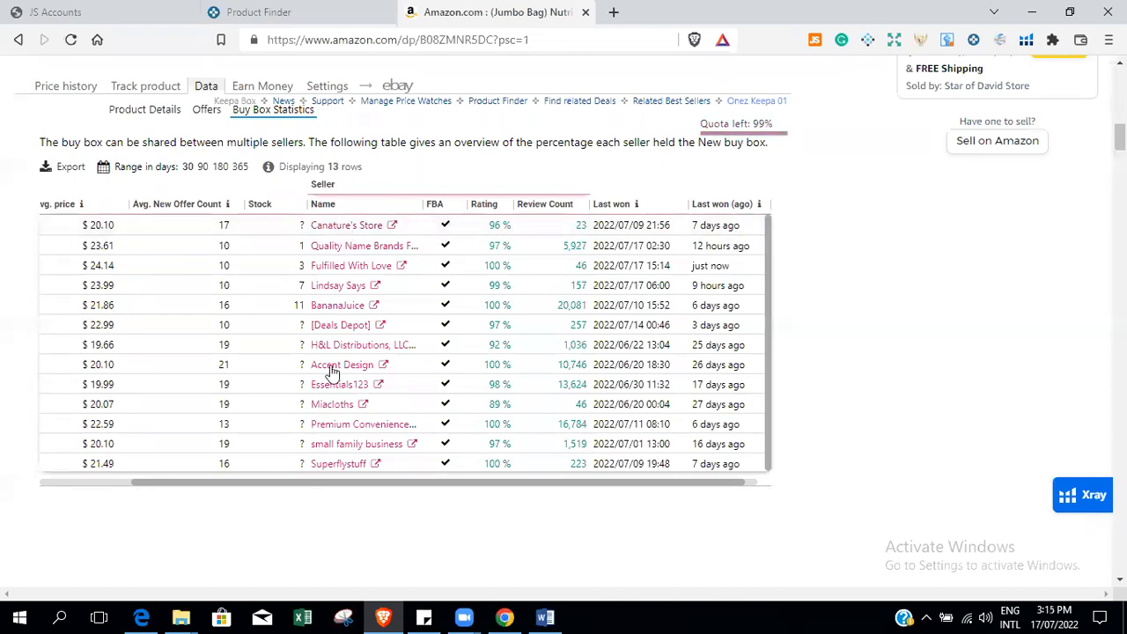
drag(344, 482, 246, 482)
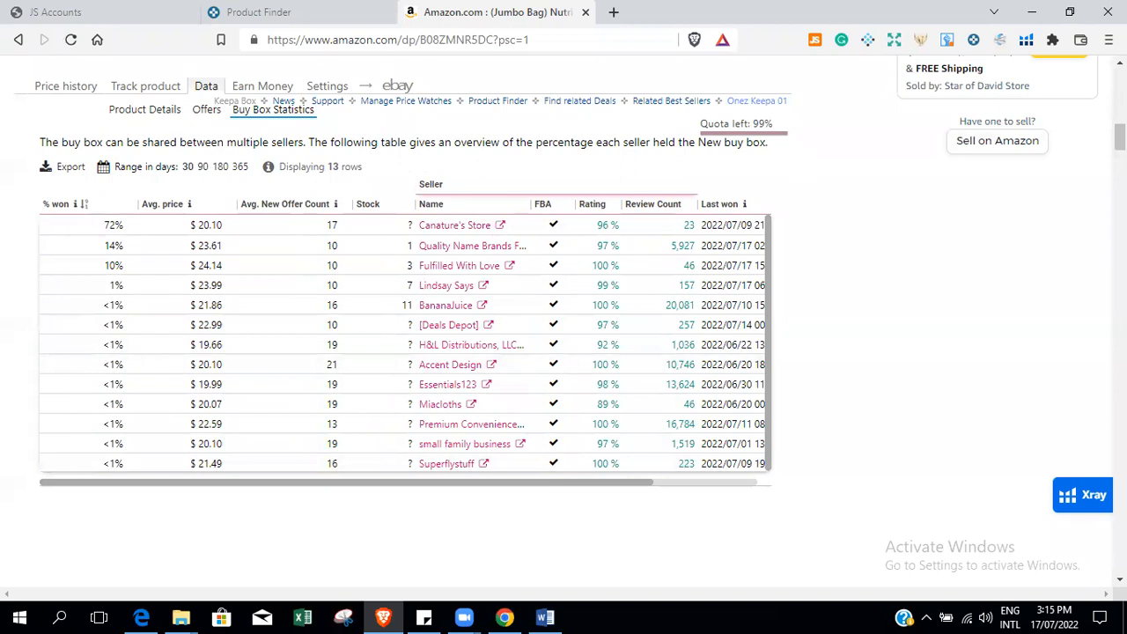
scroll(242, 176, up, 5)
Open CHALABON LLC's seller overview from the results, then go back to Product Finder
click(258, 11)
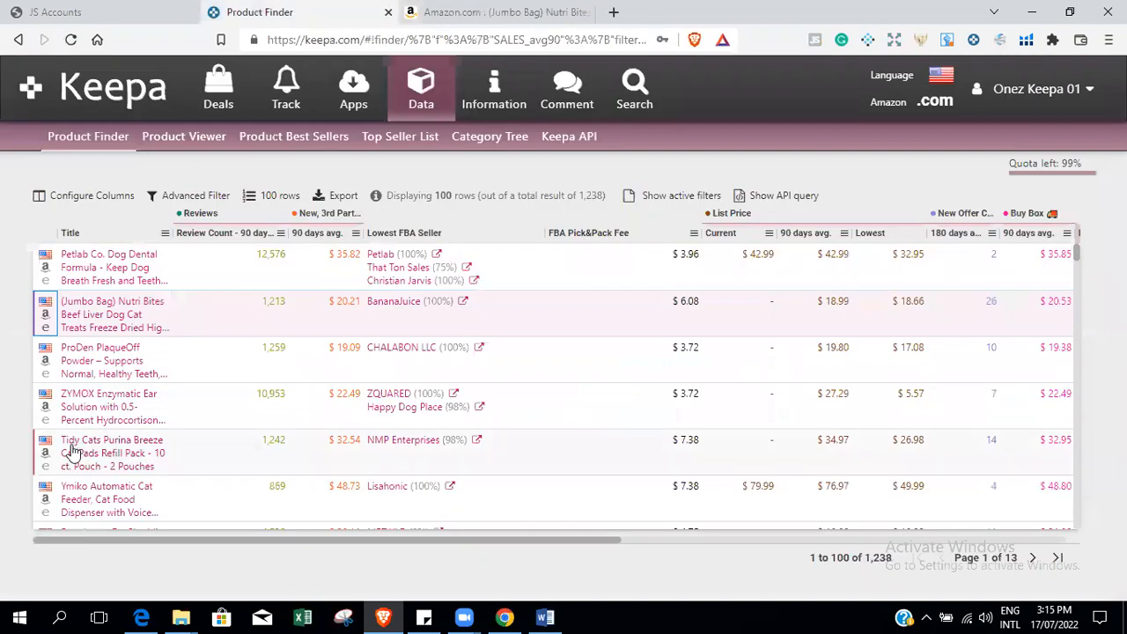
click(403, 349)
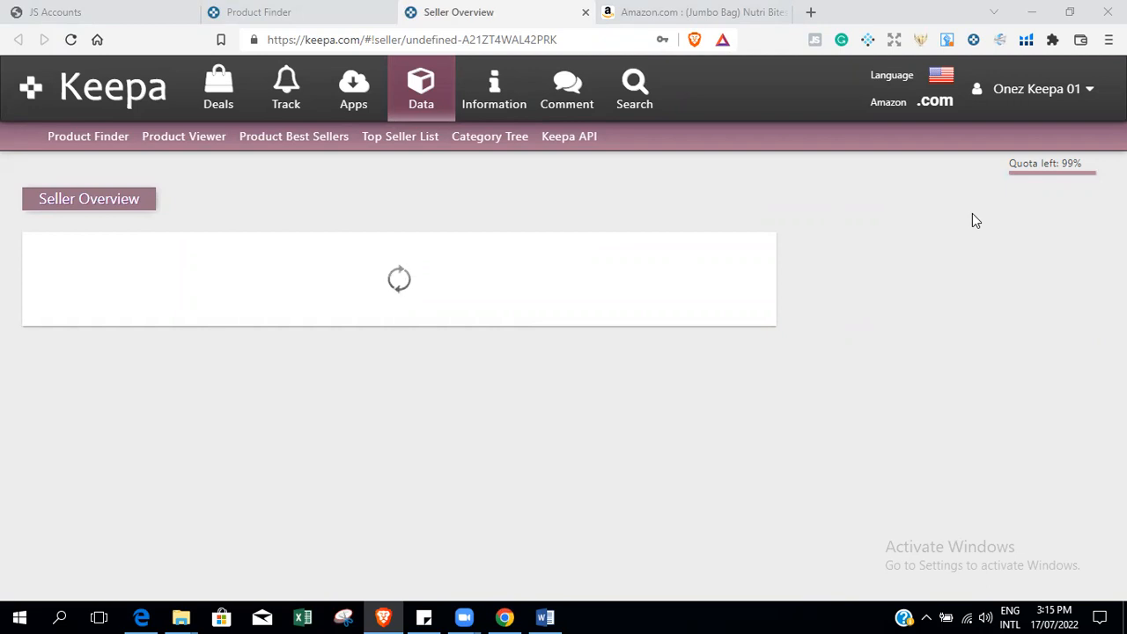
click(322, 7)
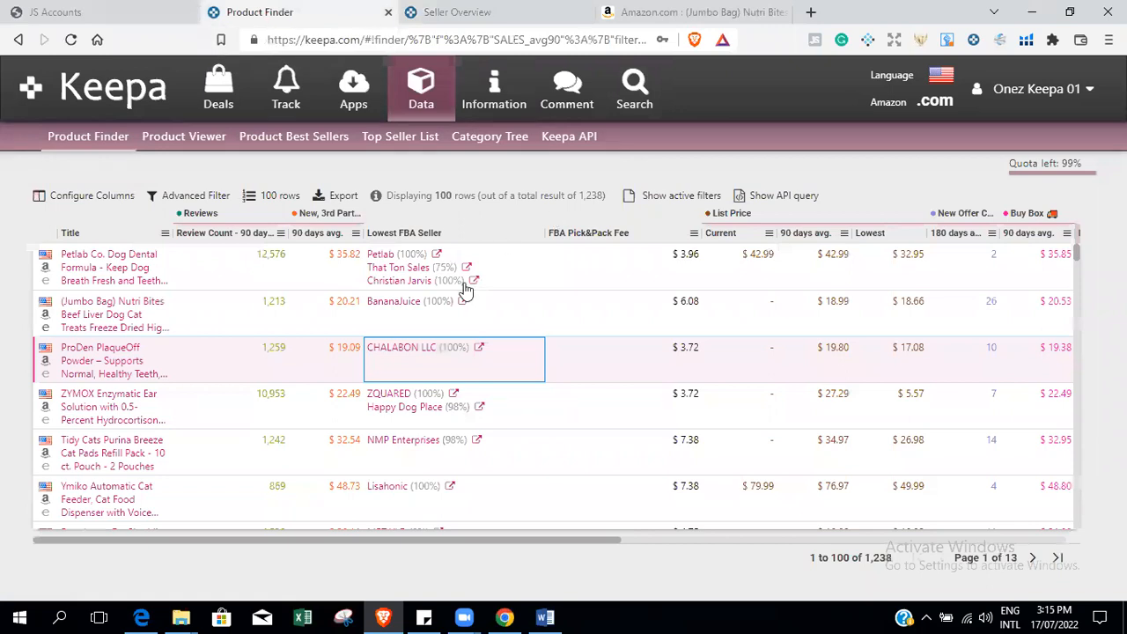
click(455, 11)
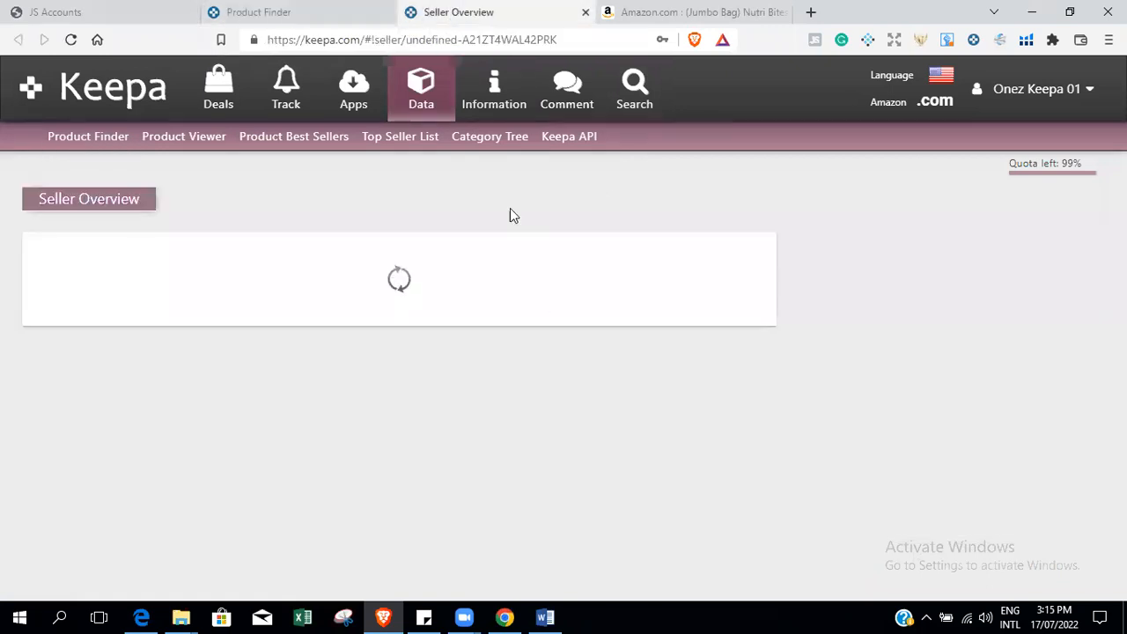
click(352, 8)
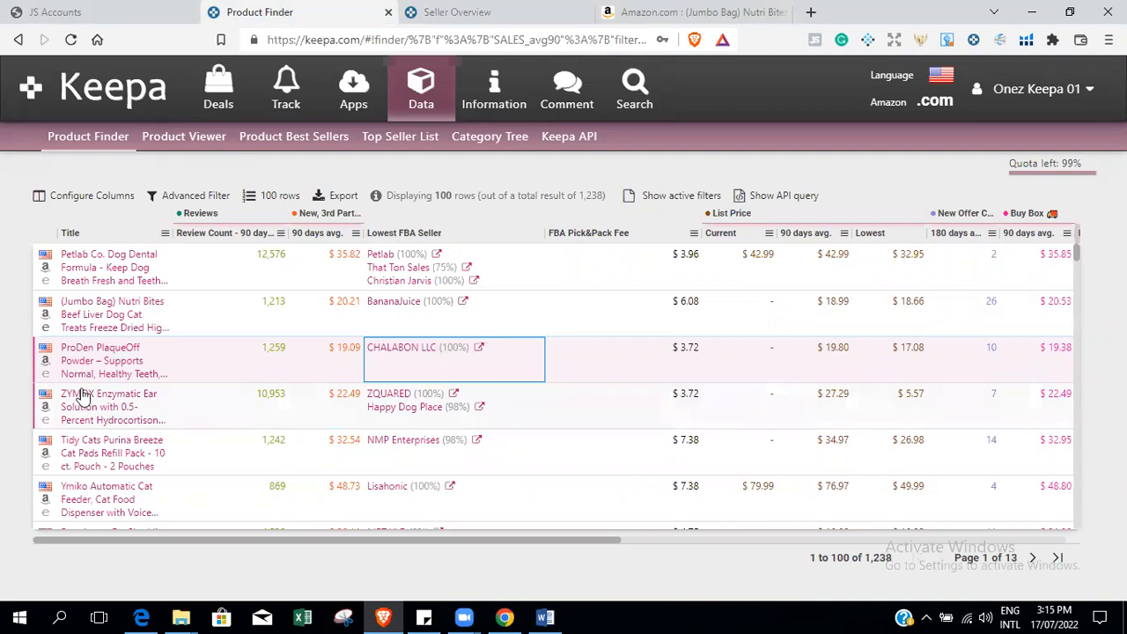
click(452, 18)
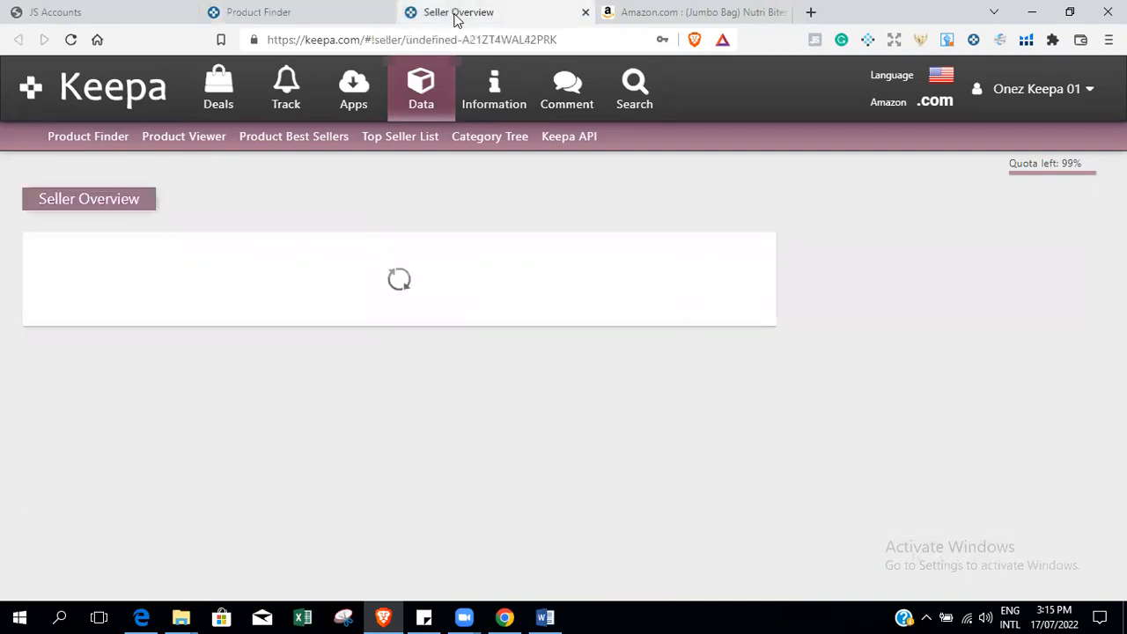
click(272, 10)
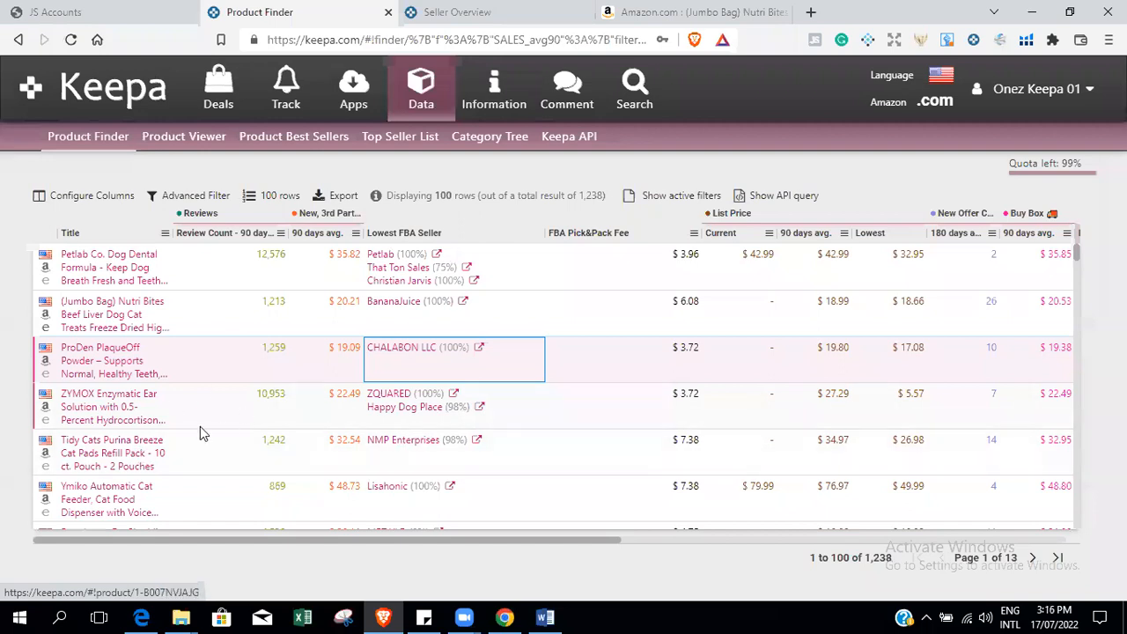
Open the ZYMOX Enzymatic Ear Solution on Amazon and browse the Zymox and Oratene store
click(46, 410)
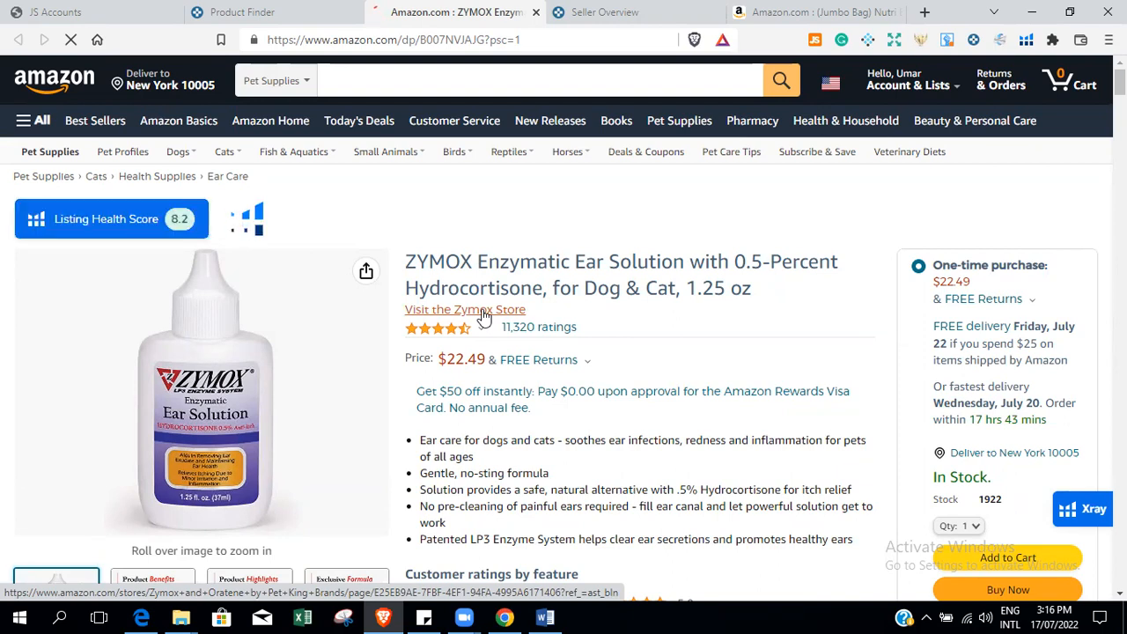
click(484, 310)
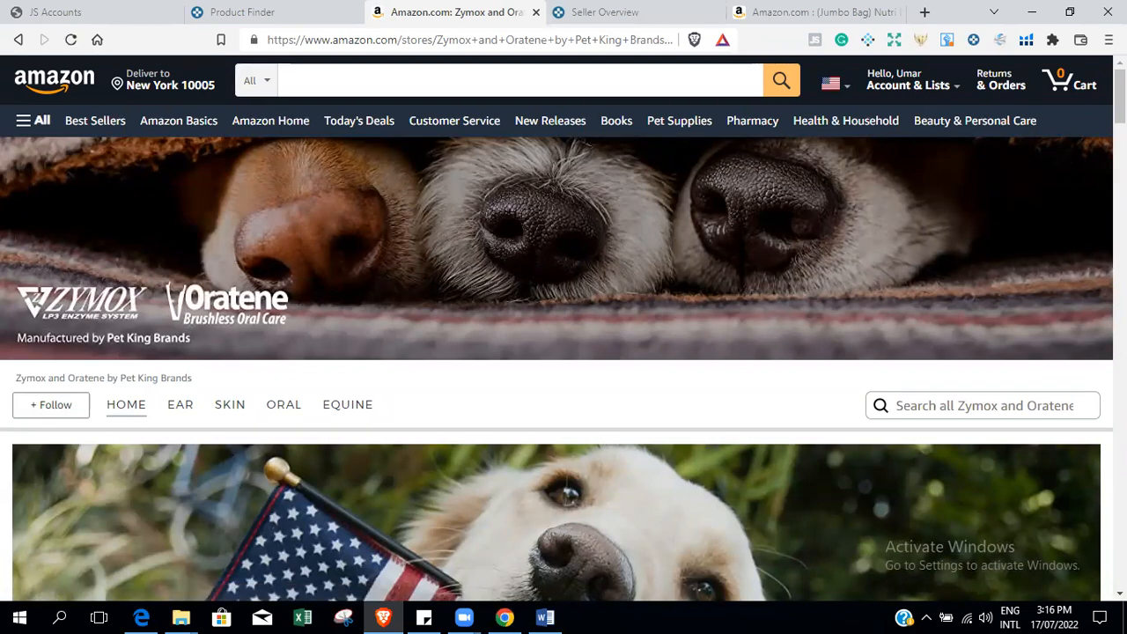
scroll(564, 352, down, 5)
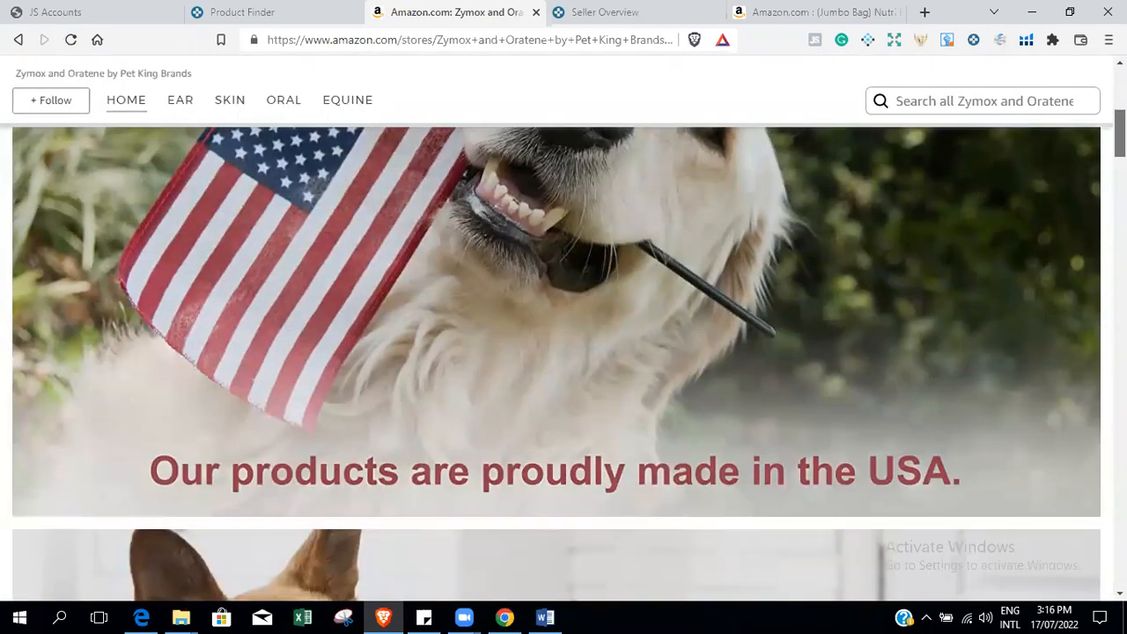
scroll(563, 352, down, 10)
scroll(389, 132, up, 15)
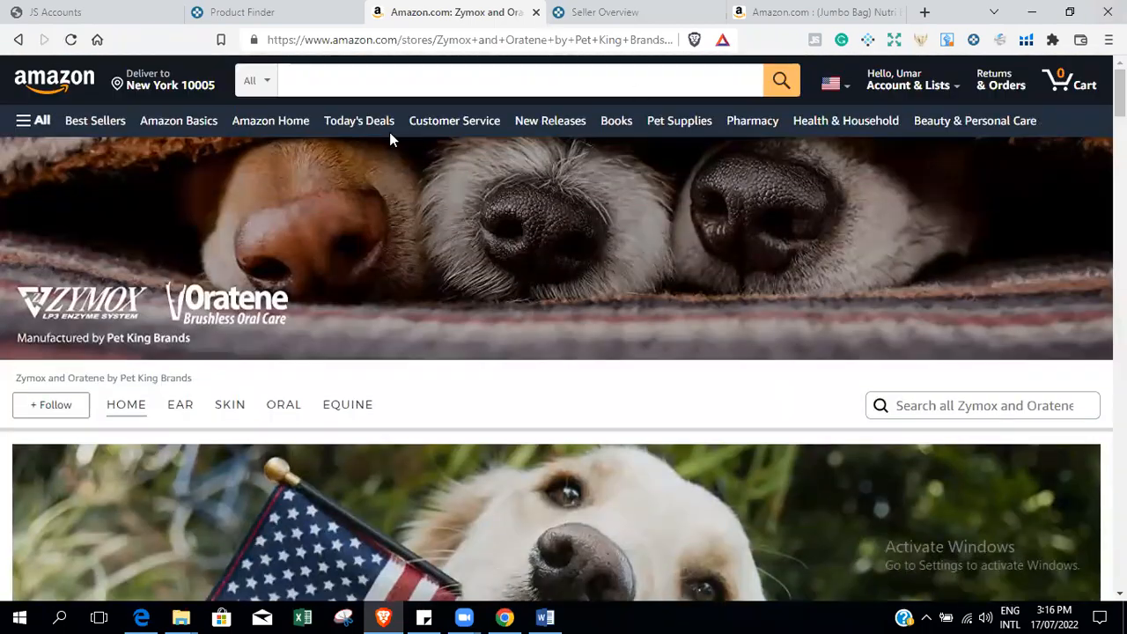
Search Amazon for 'zymox', review the results, and return to Keepa's 1,238-product Finder list
click(368, 84)
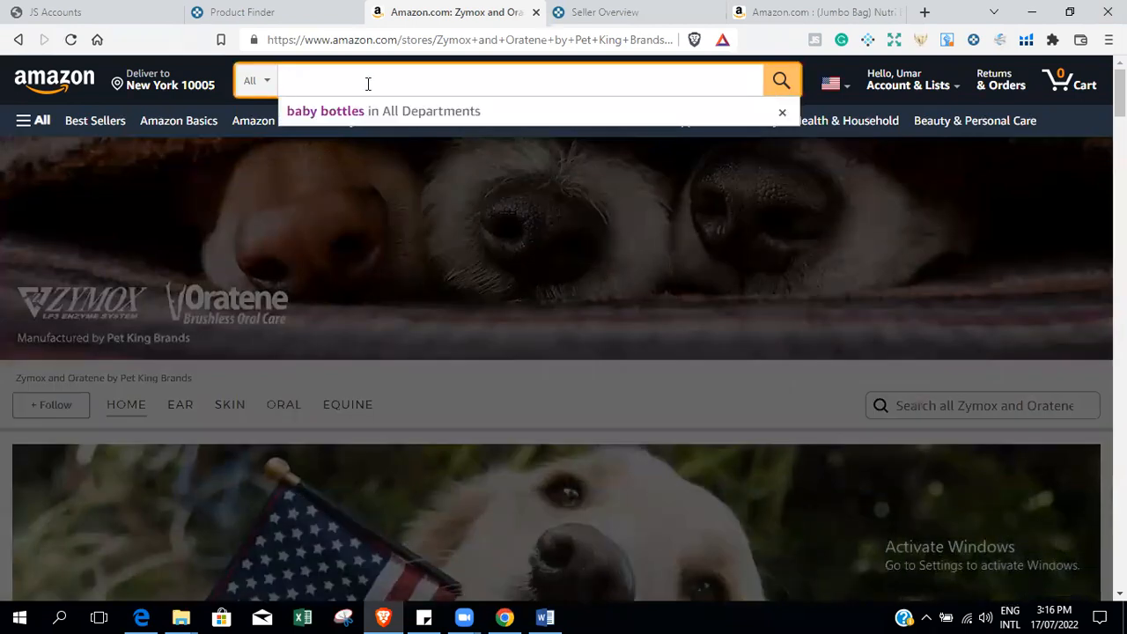
text(zymox)
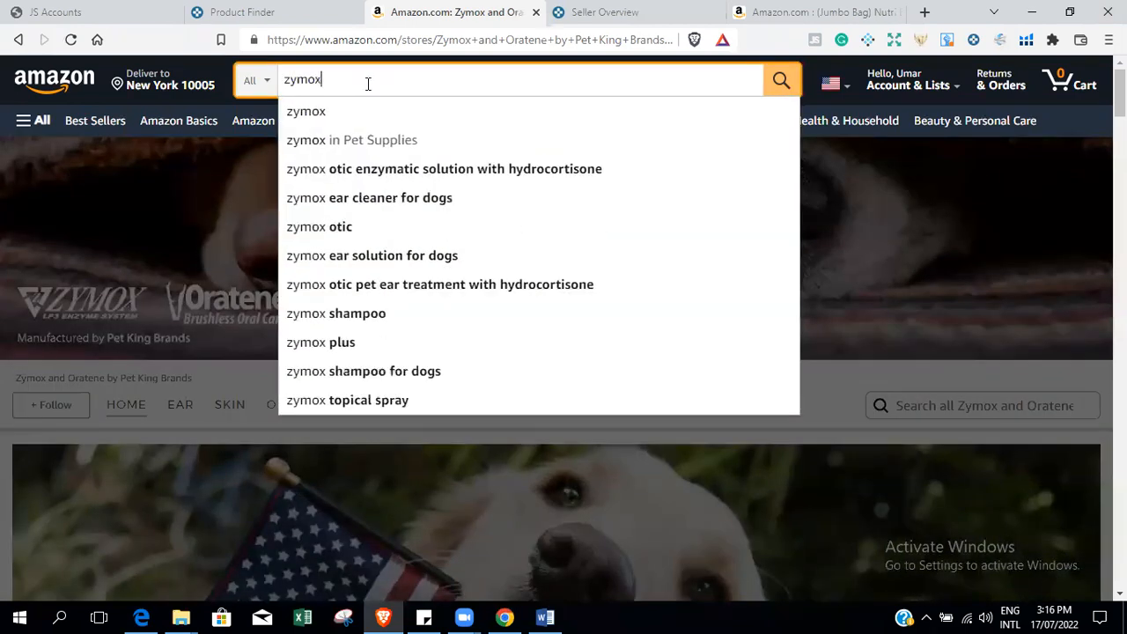
key(Return)
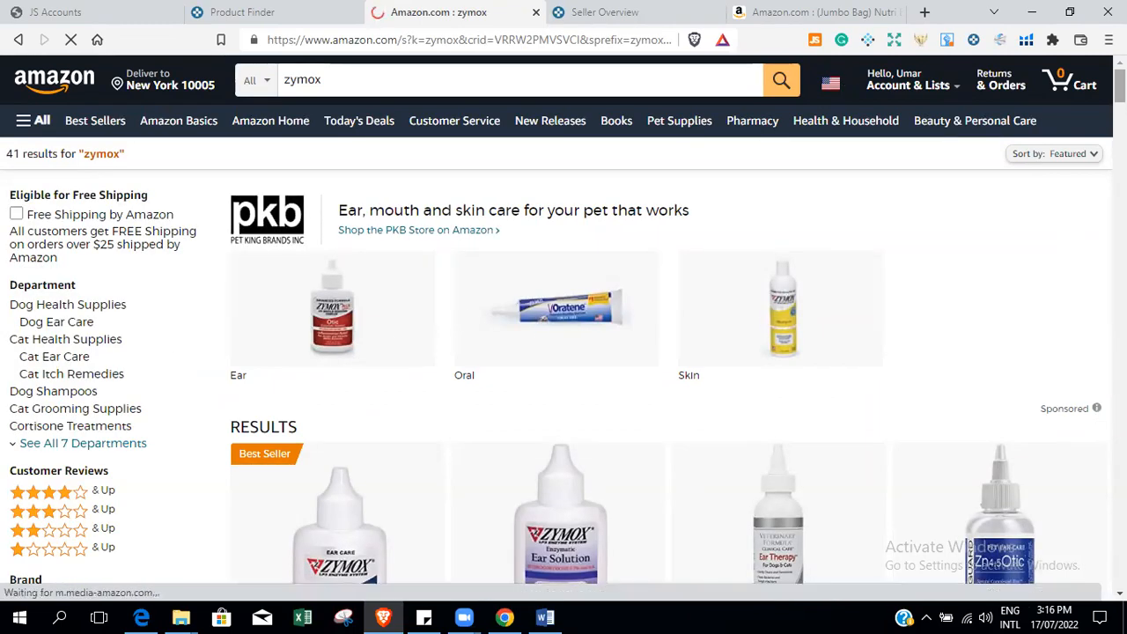
scroll(564, 353, down, 15)
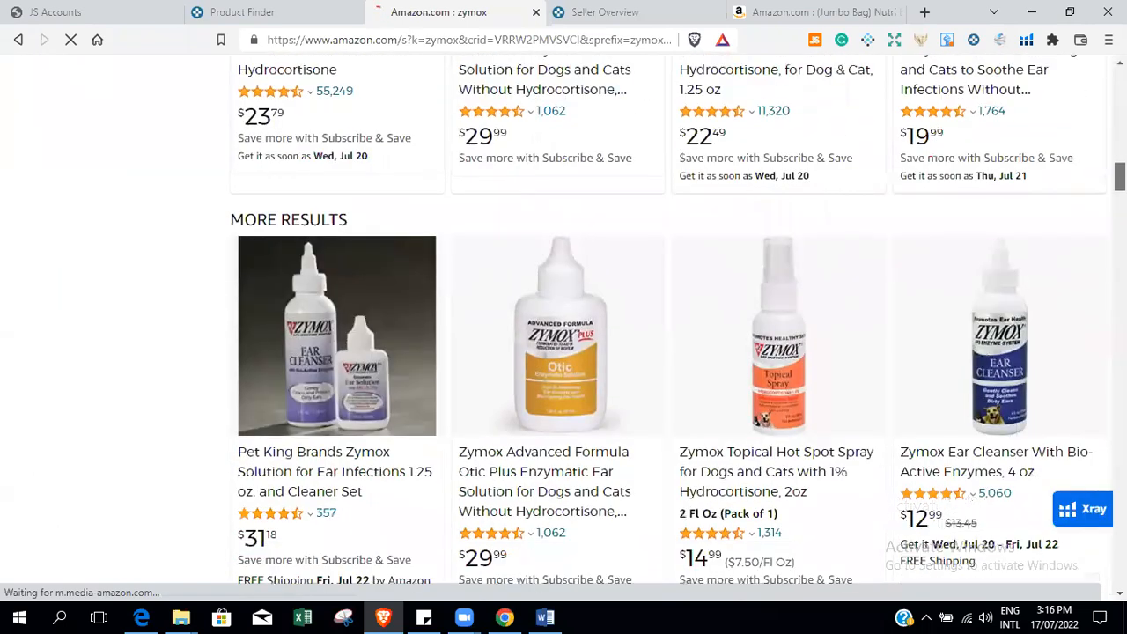
scroll(242, 150, up, 15)
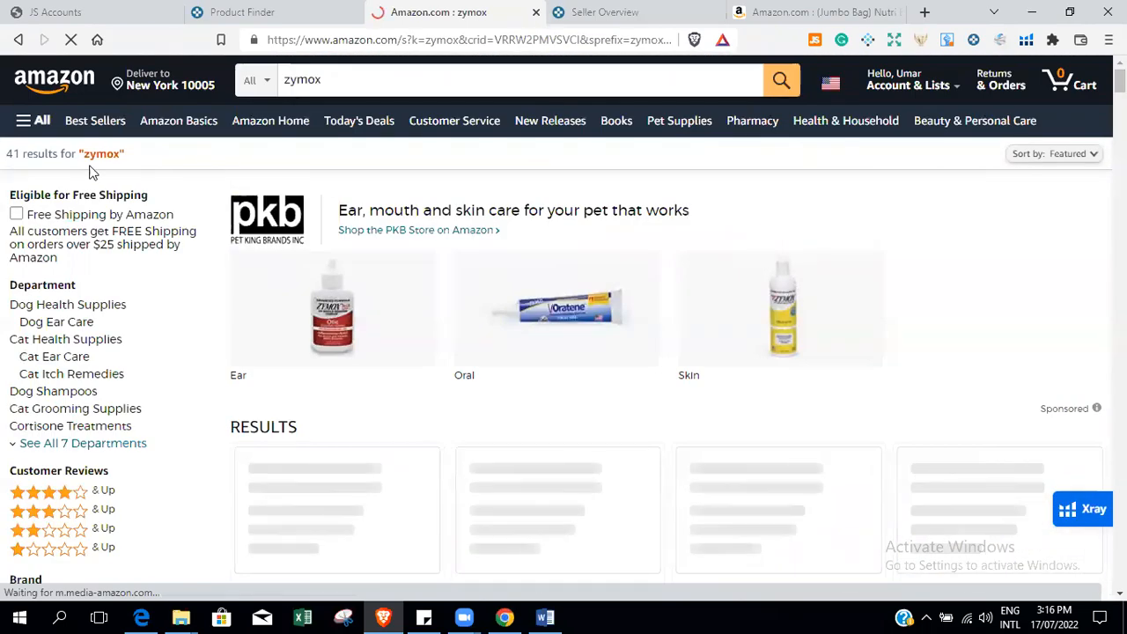
click(341, 77)
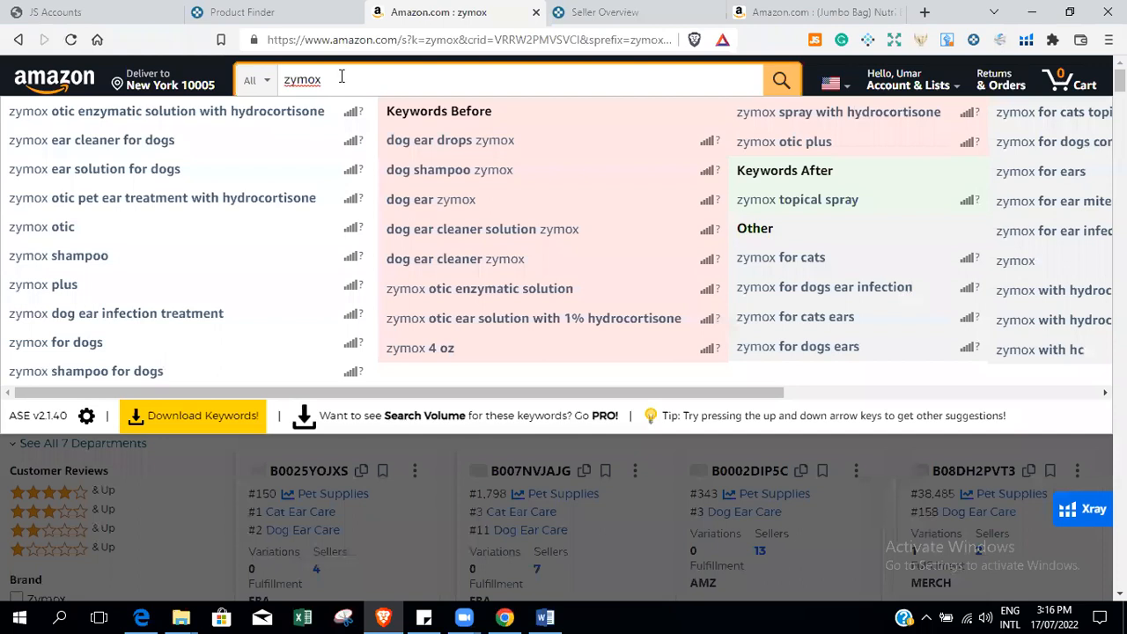
click(262, 9)
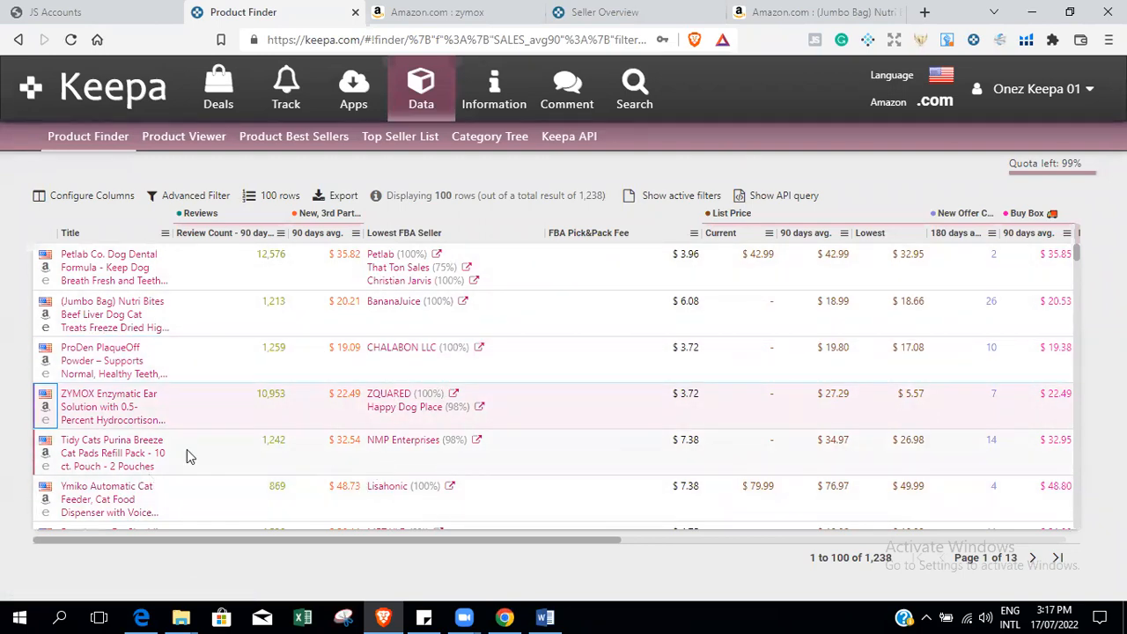
Open the Tidy Cats Breeze cat pads listing and search Amazon for 'tidy cats'
click(44, 455)
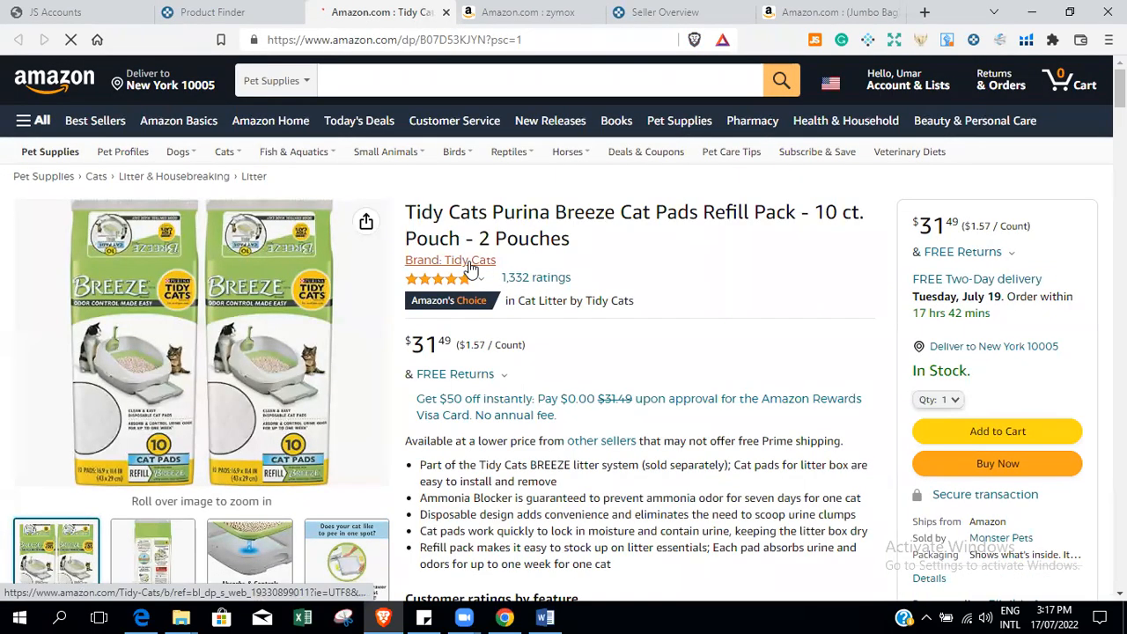
click(364, 80)
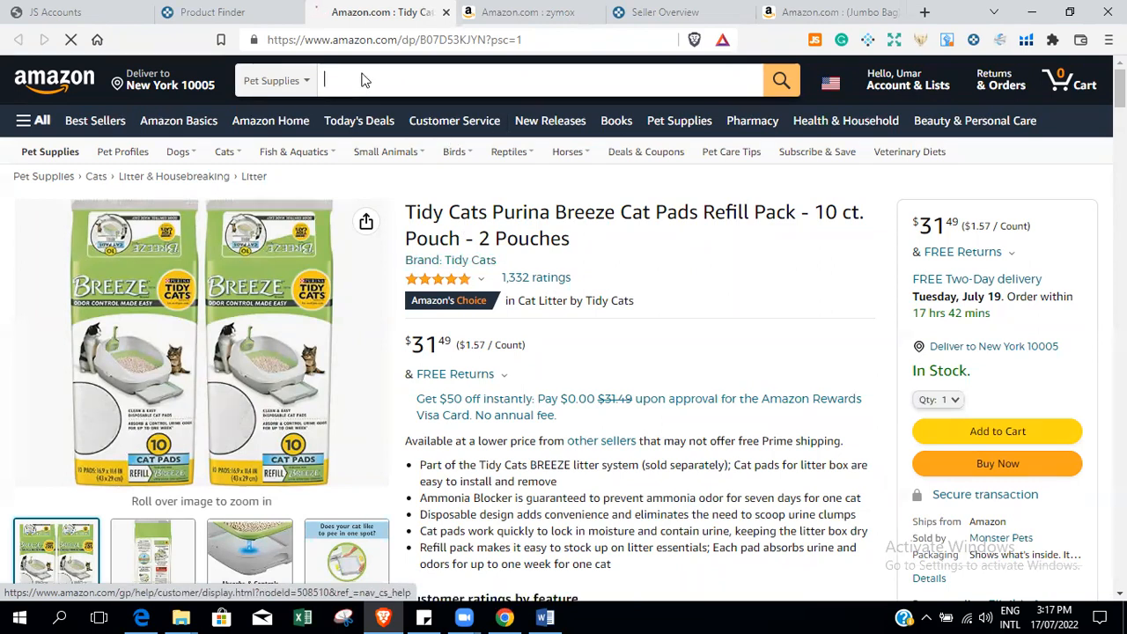
text(tidy )
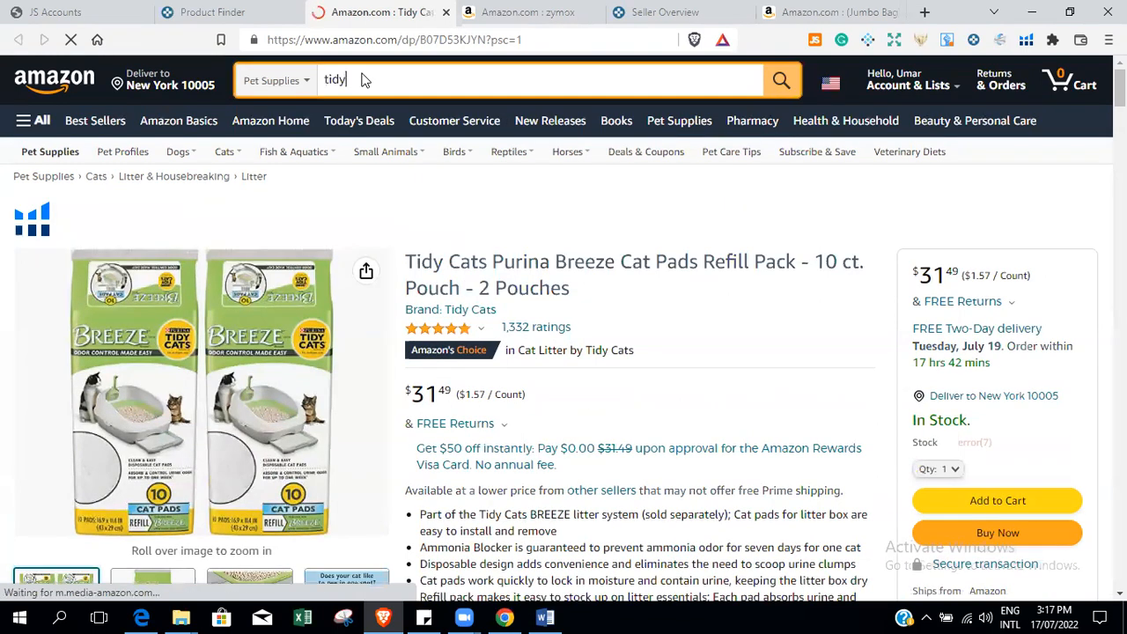
text(cats)
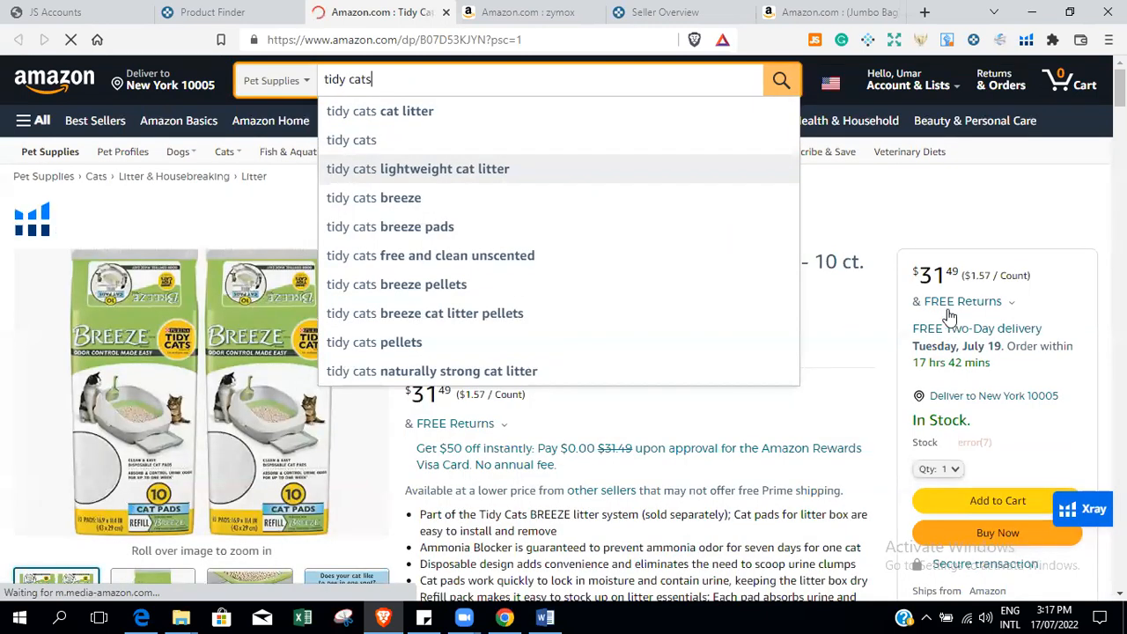
key(Return)
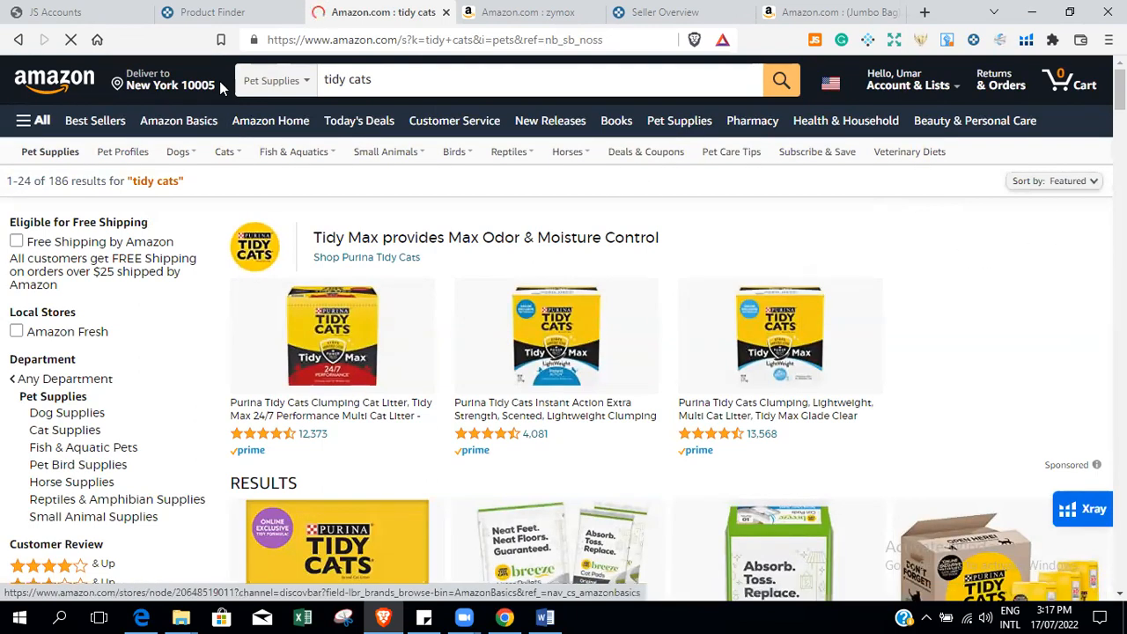
Change the search department from Pet Supplies to All Departments
click(246, 88)
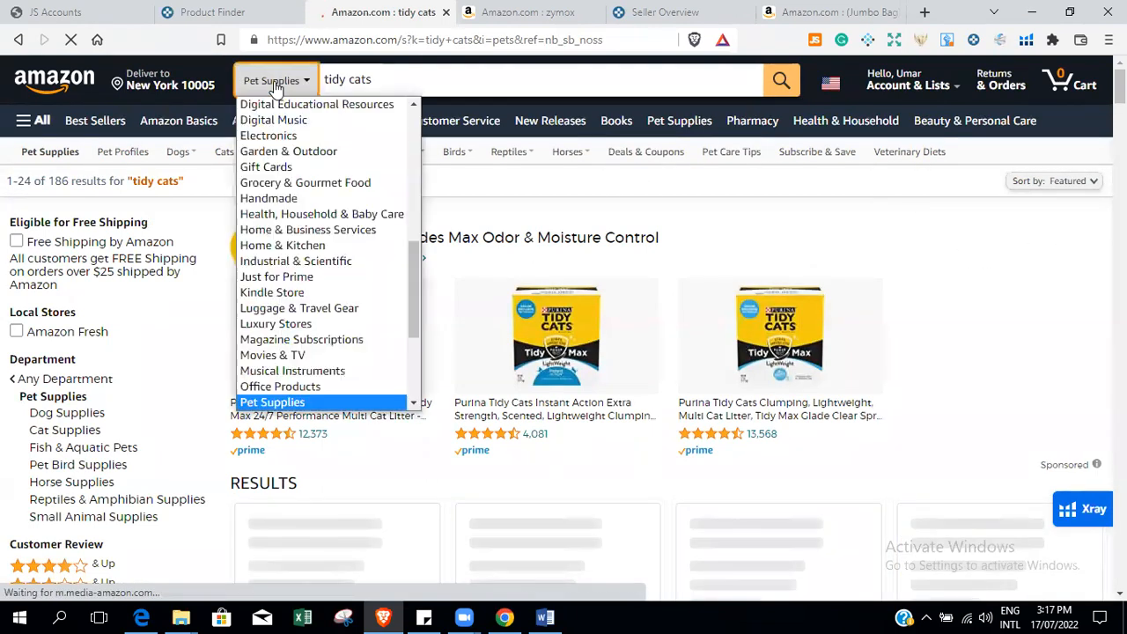
drag(411, 254, 379, 113)
scroll(352, 115, down, 3)
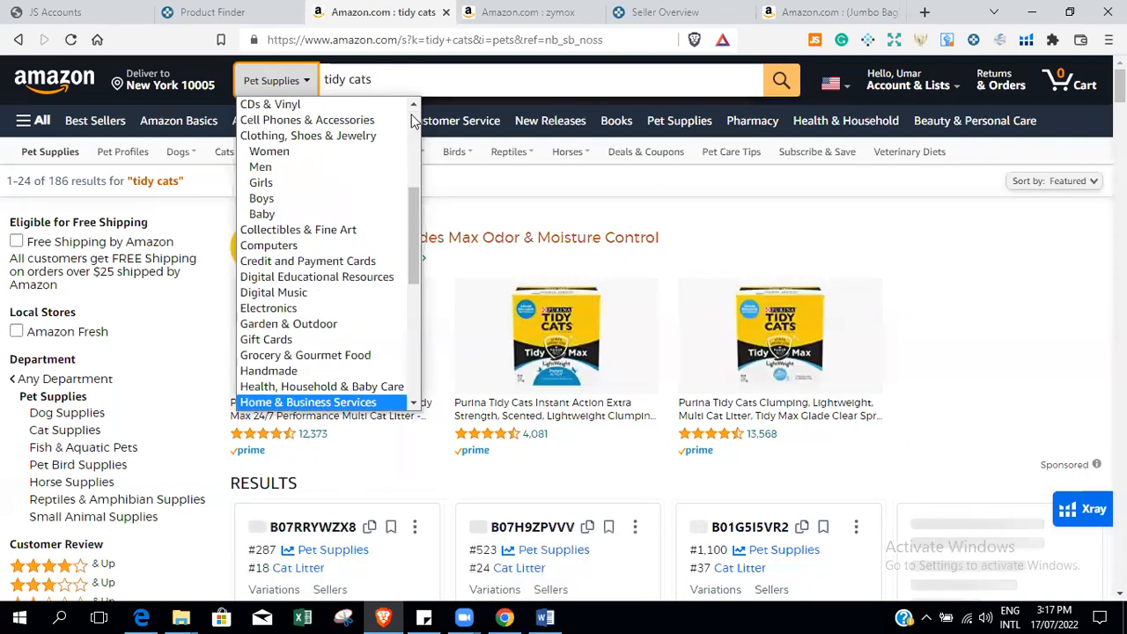
drag(415, 242, 411, 131)
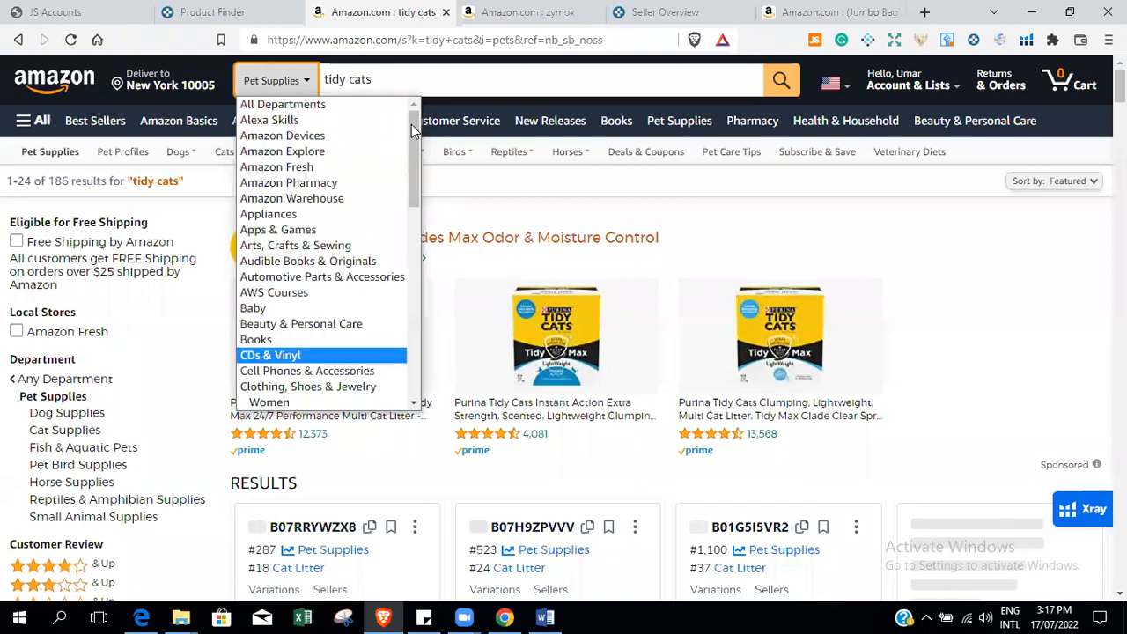
click(306, 104)
click(416, 79)
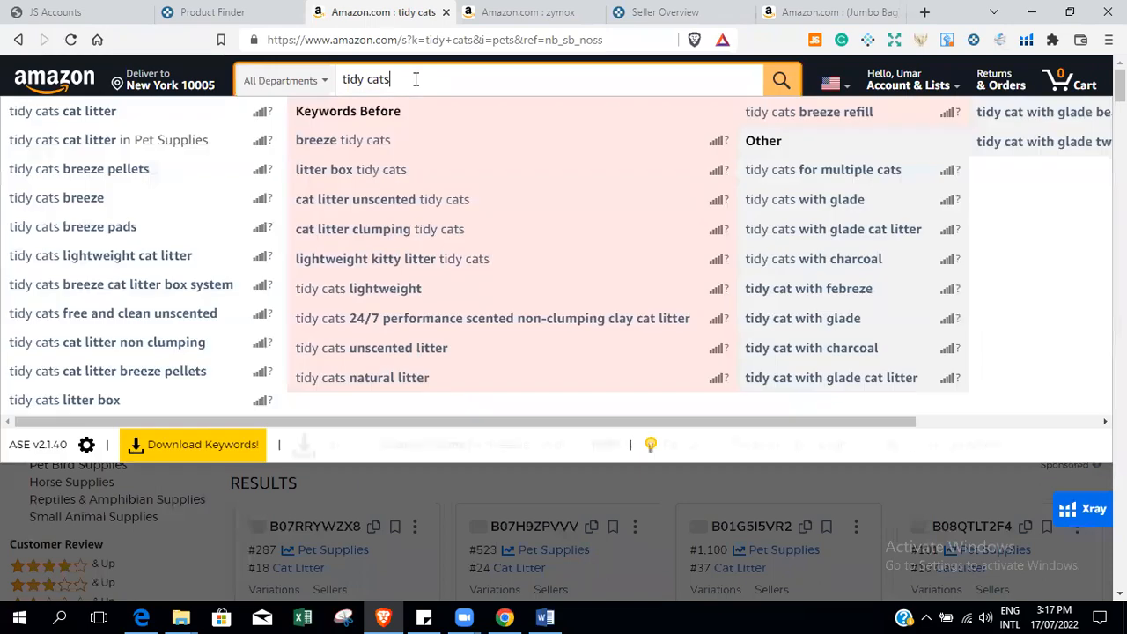
Run the 'tidy cats' search and scroll through the results and their Keepa rank details
key(Return)
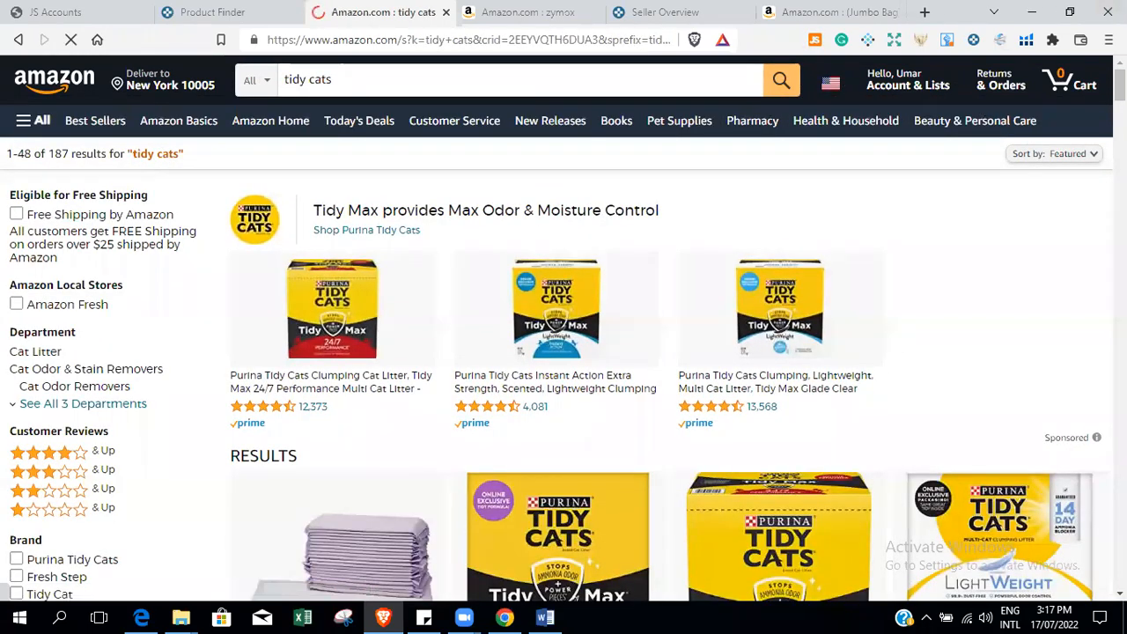
scroll(563, 326, down, 15)
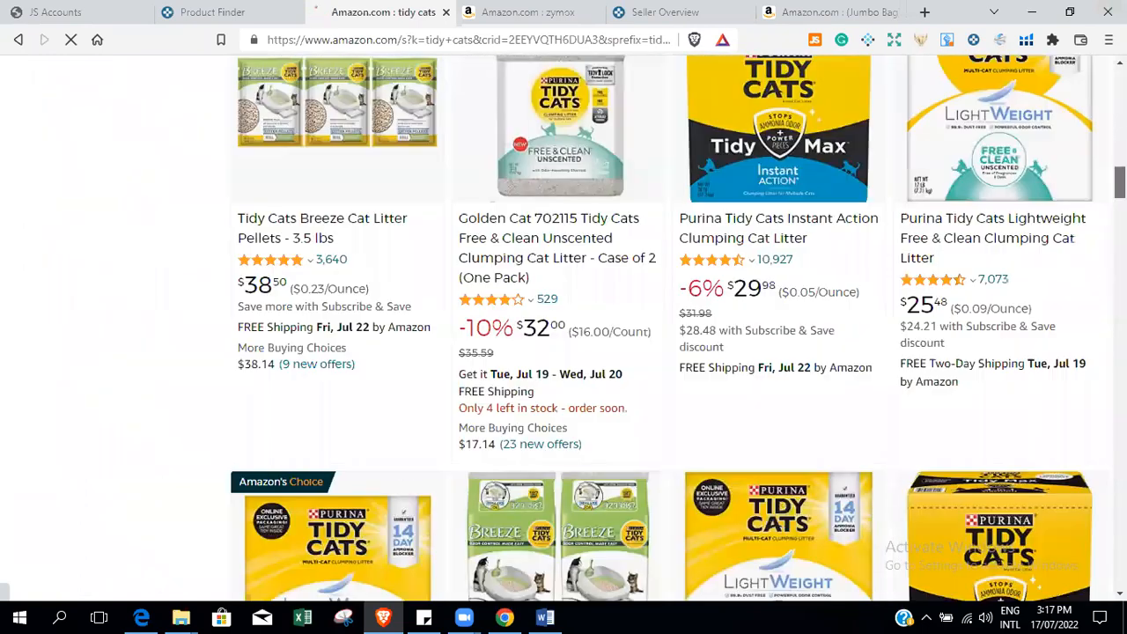
scroll(563, 326, down, 4)
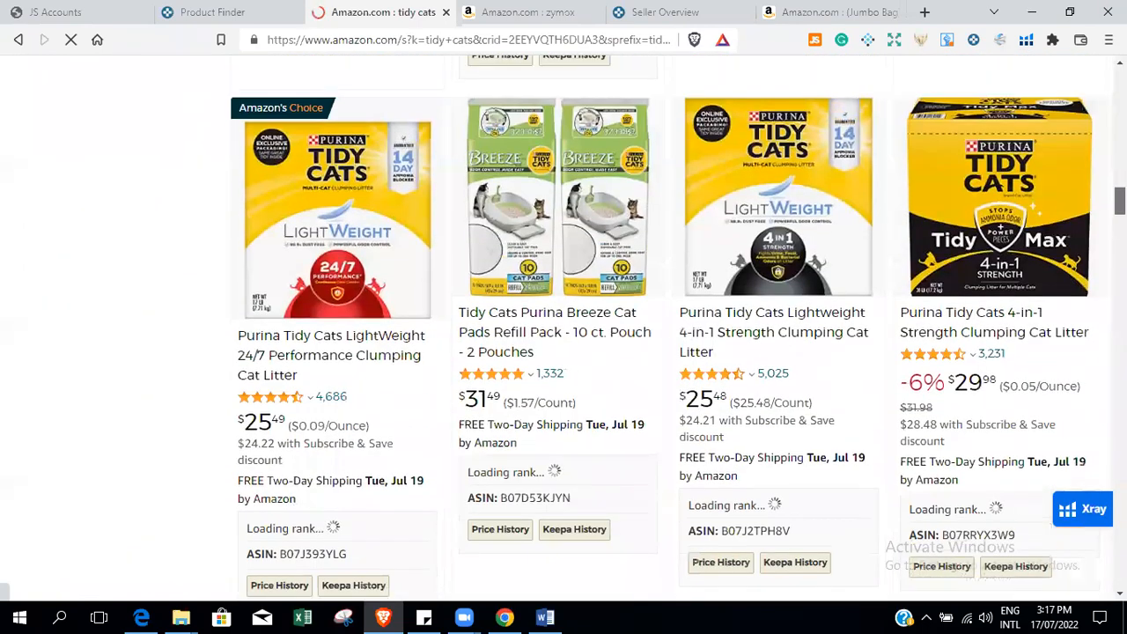
scroll(563, 325, down, 12)
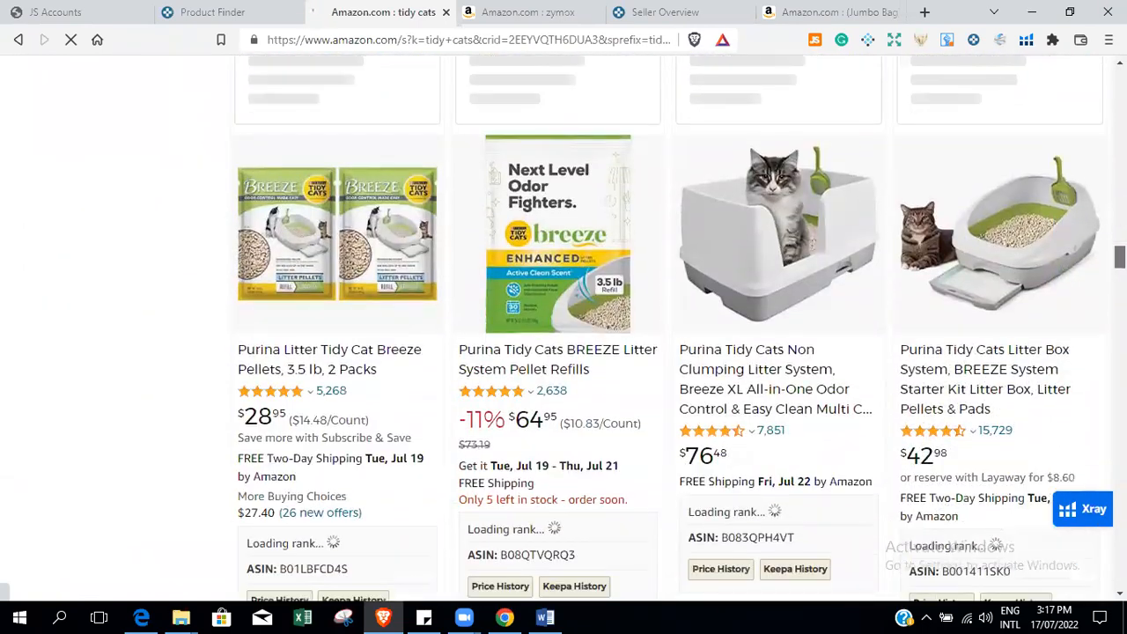
scroll(563, 325, down, 4)
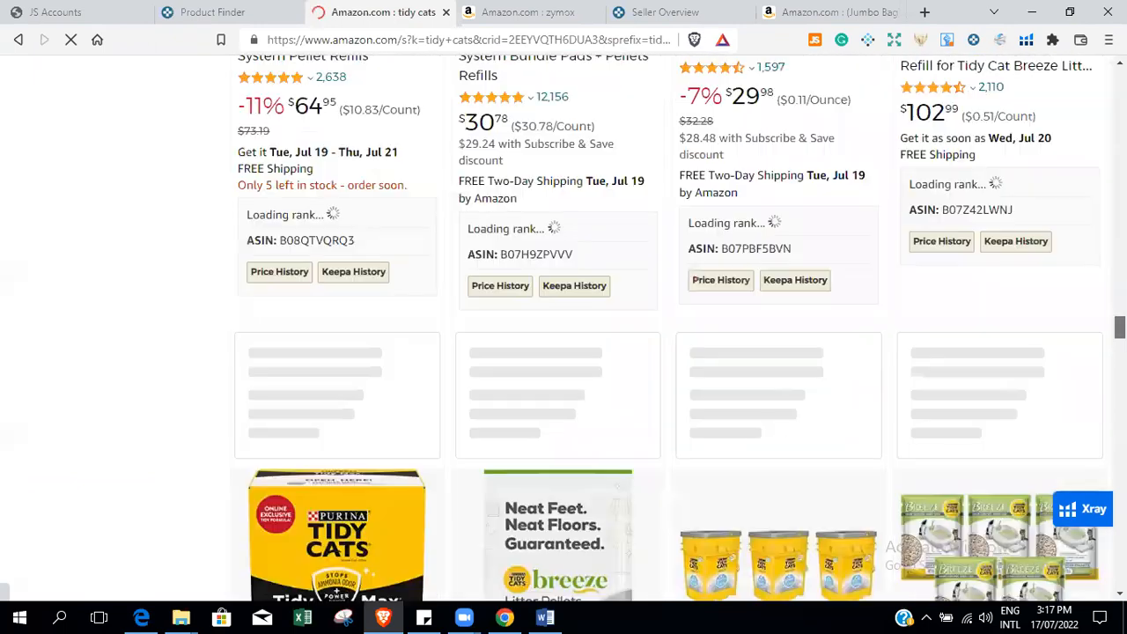
scroll(564, 325, down, 15)
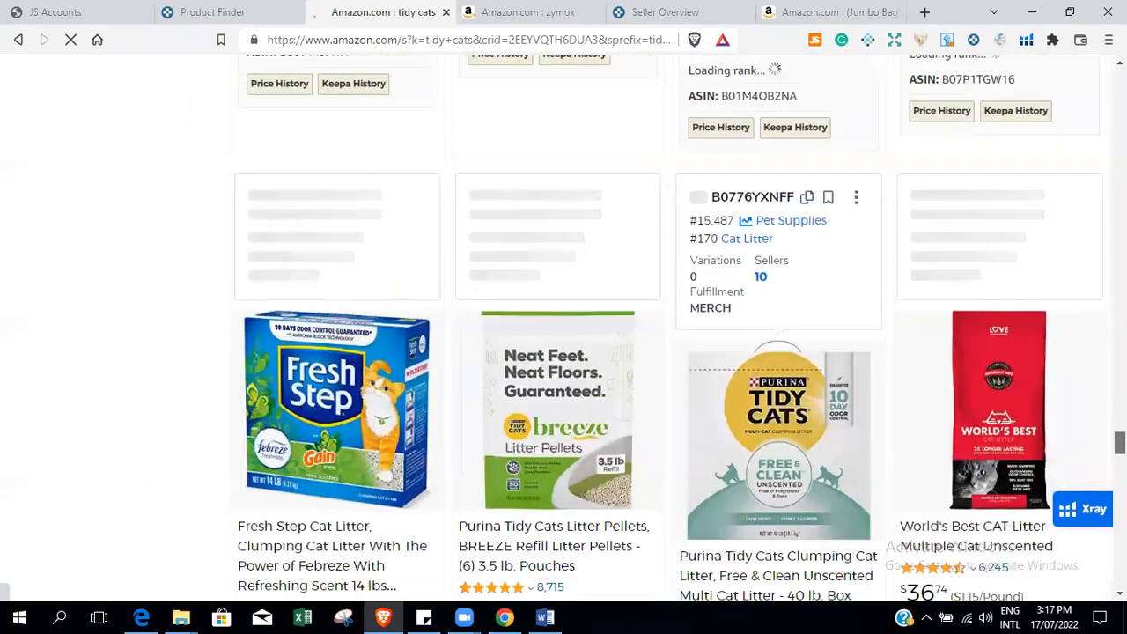
drag(1120, 443, 1119, 98)
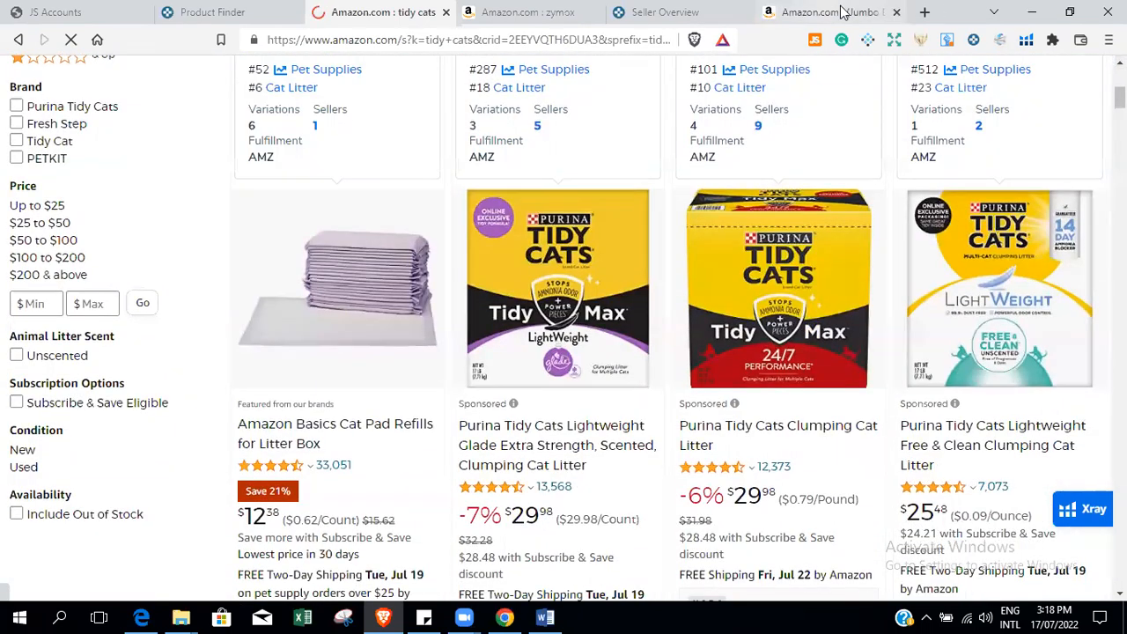
drag(1120, 97, 1119, 81)
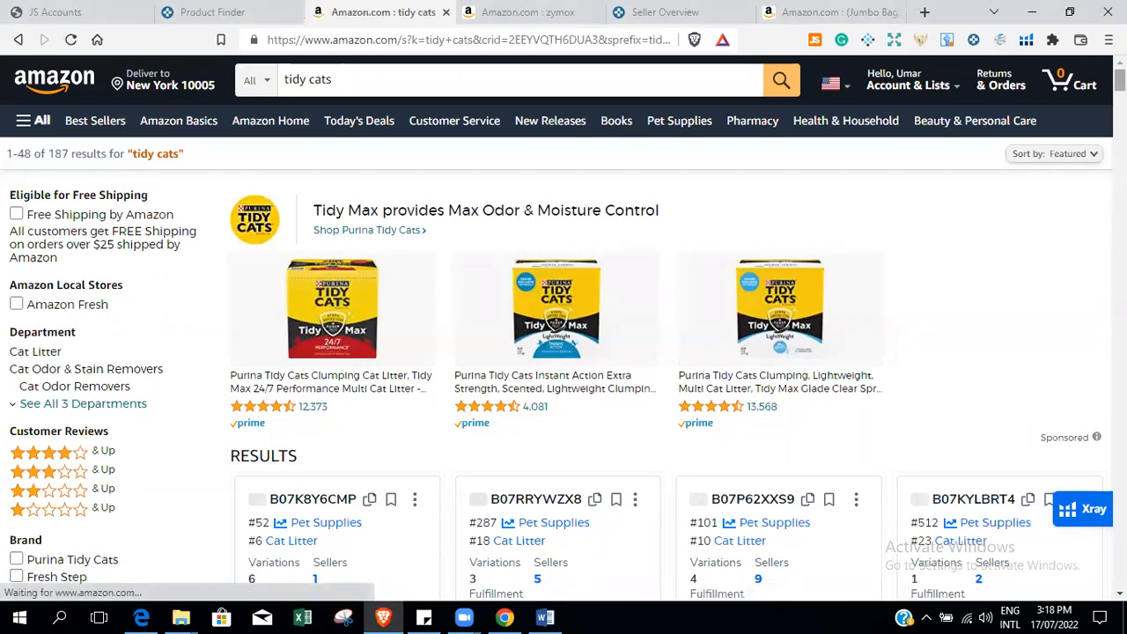
scroll(557, 328, down, 1)
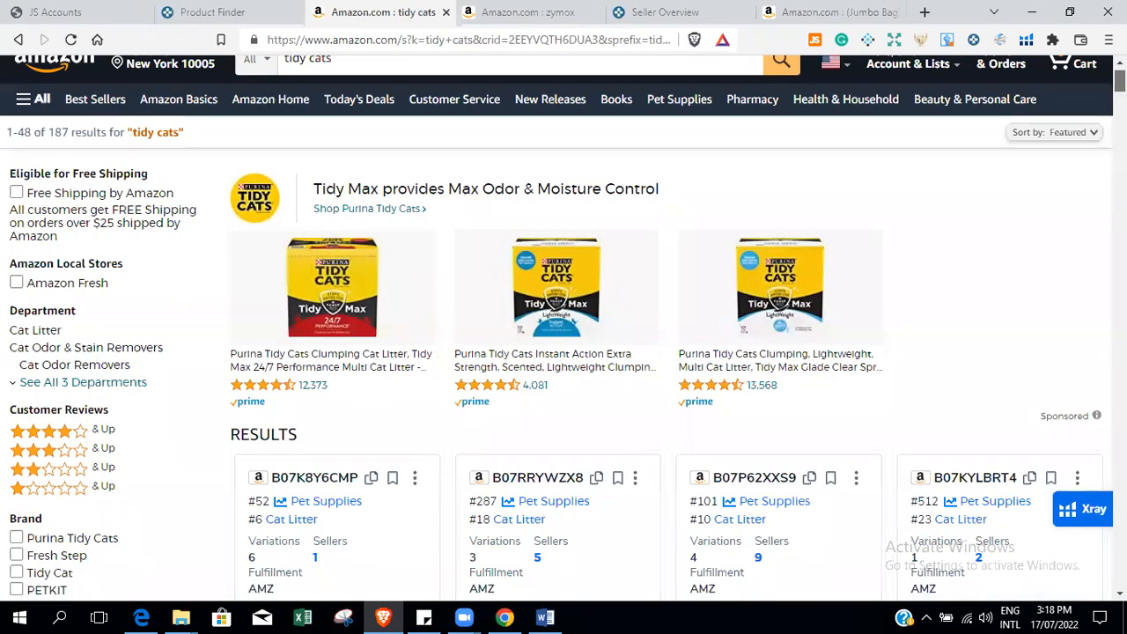
scroll(564, 327, down, 5)
scroll(563, 328, up, 6)
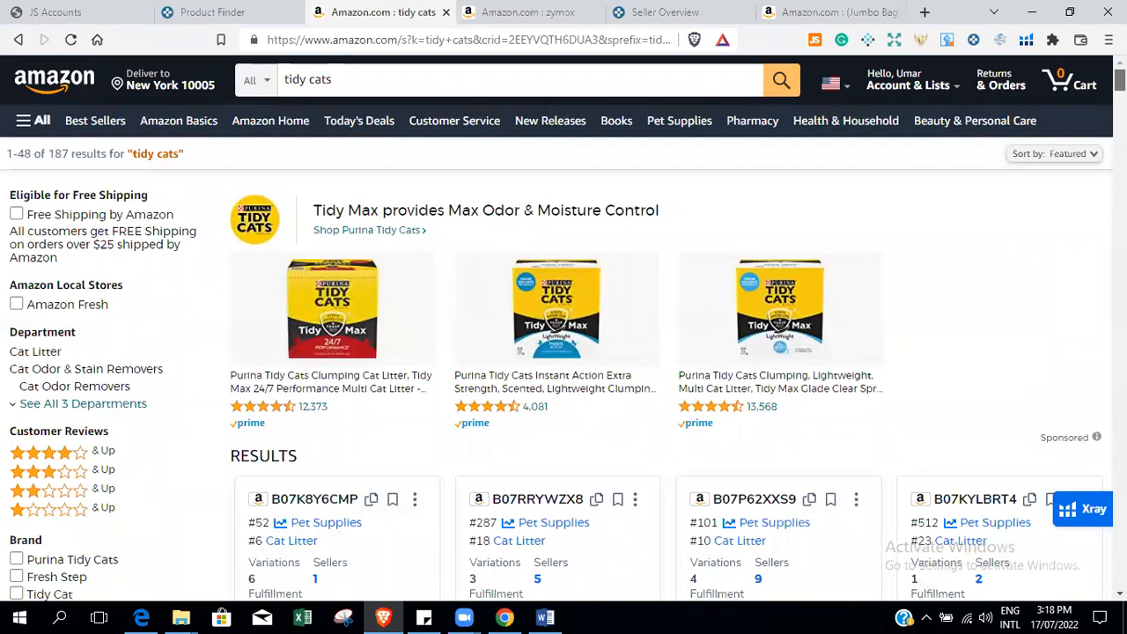
Go back to the 'Amazon.com : zymox' results tab and select its search term
click(528, 11)
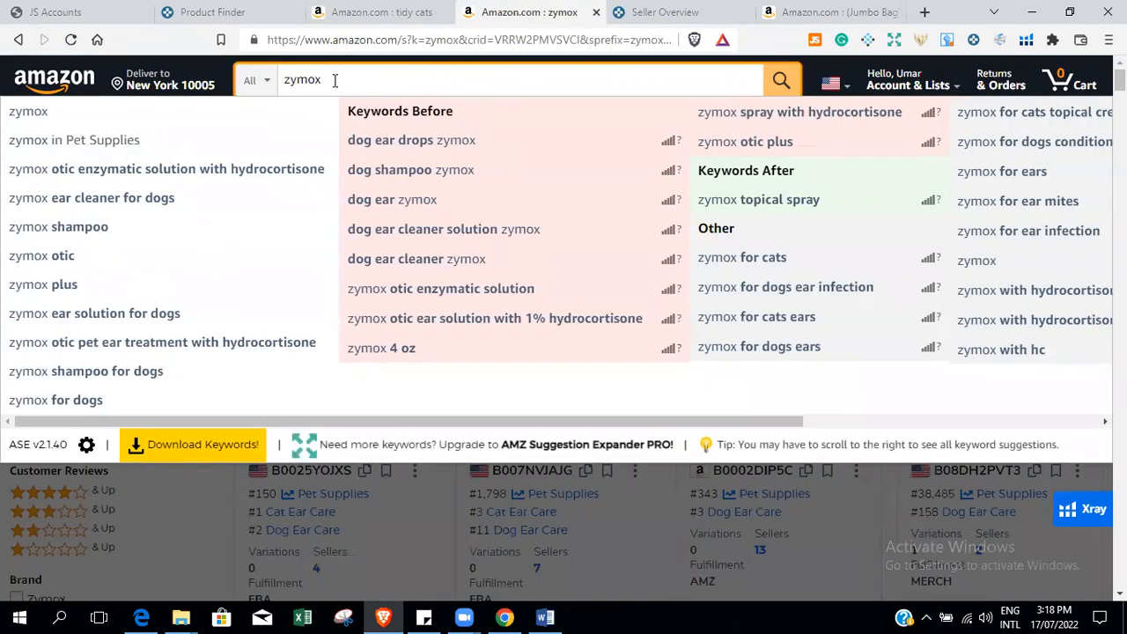
drag(334, 78, 282, 80)
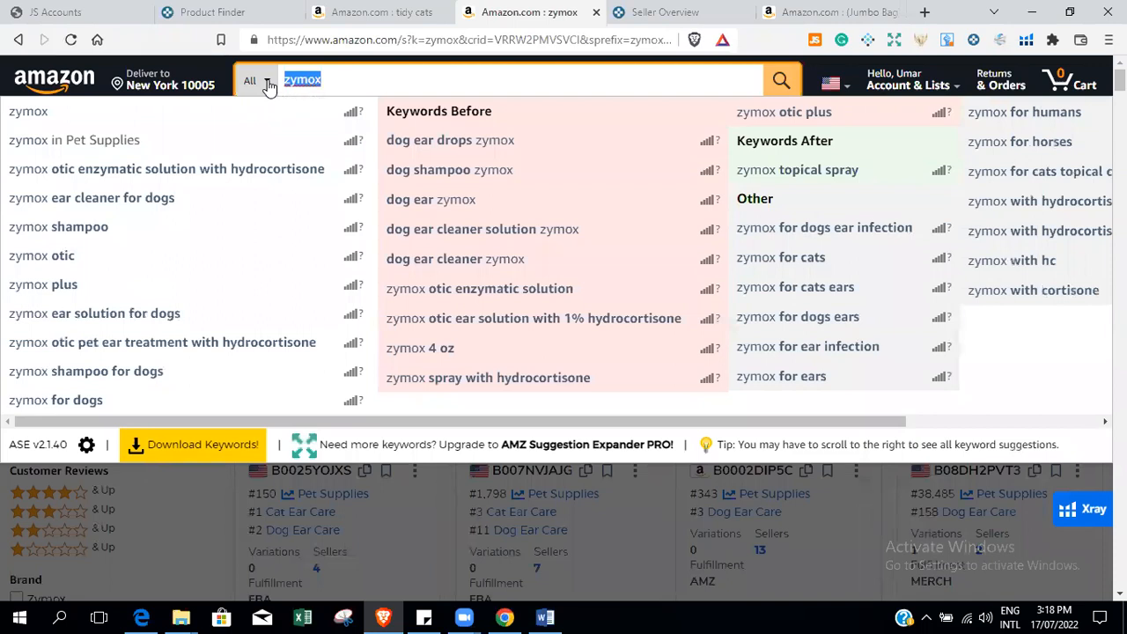
click(836, 10)
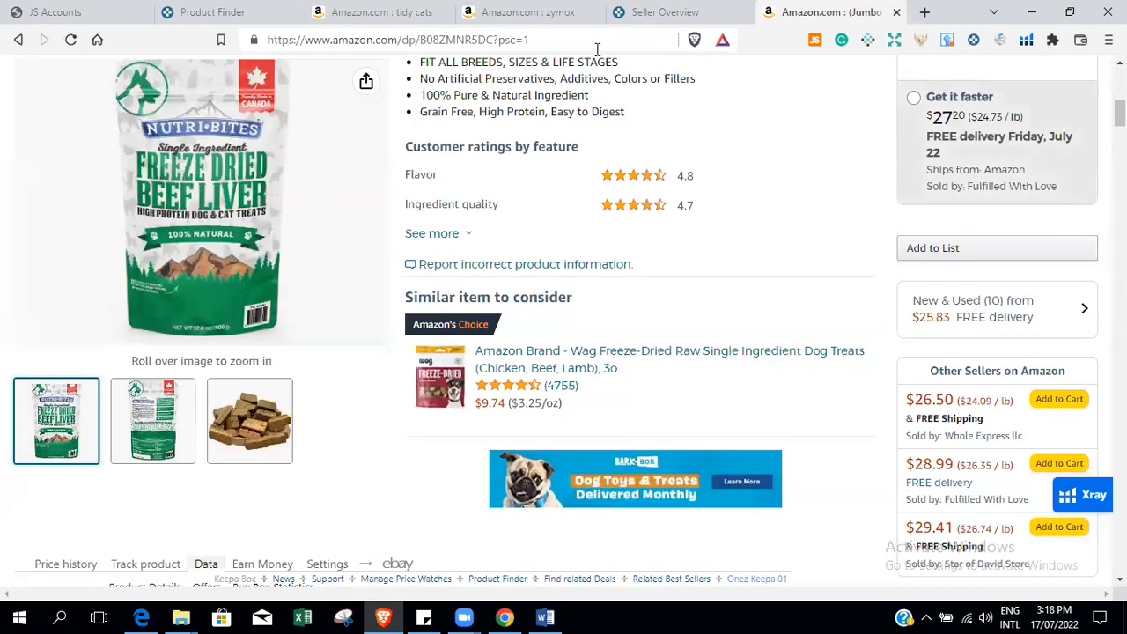
click(532, 12)
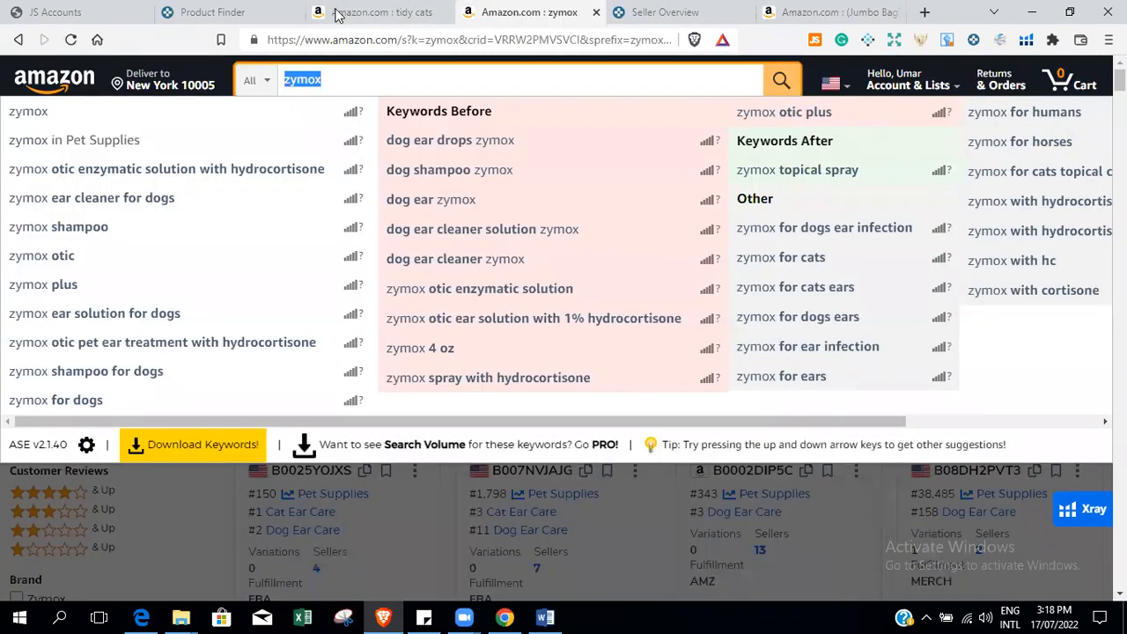
Cycle through the open tabs back to the Nutri Bites product page
click(379, 11)
click(682, 11)
click(836, 11)
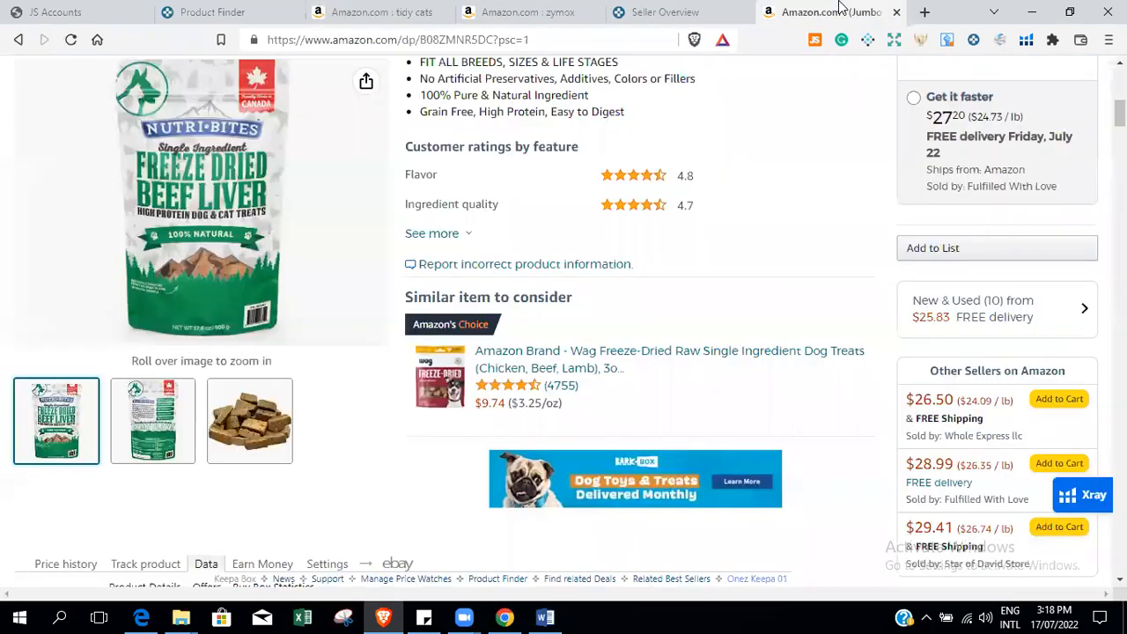
scroll(1114, 115, up, 4)
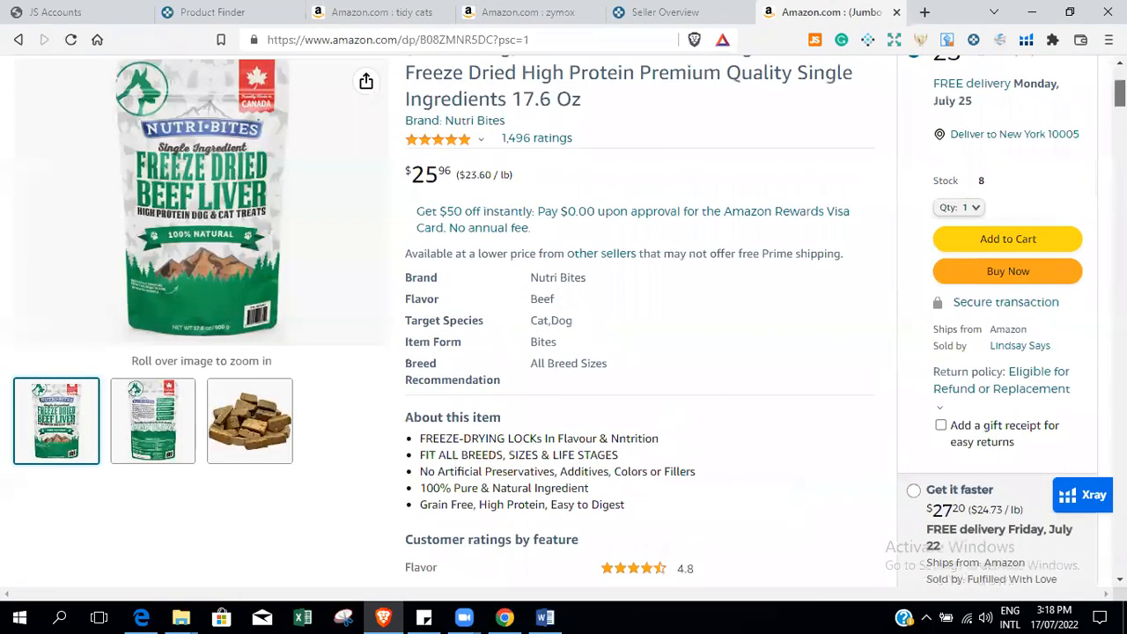
scroll(563, 316, up, 3)
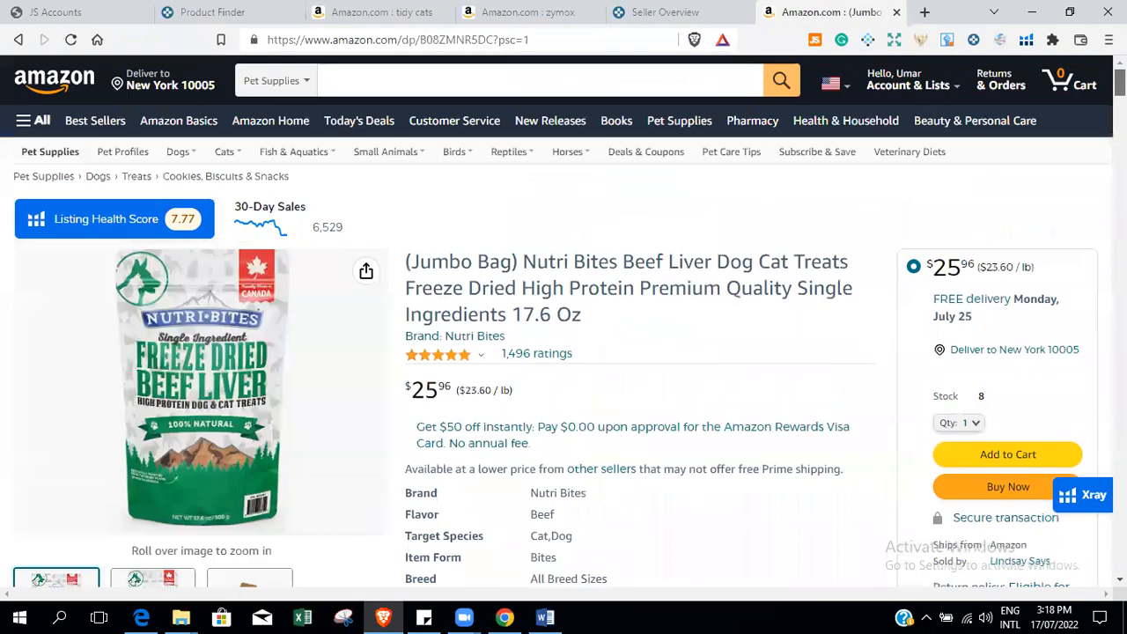
In a new tab, load Google and search for 'zymox'
click(924, 11)
click(402, 39)
text(goo)
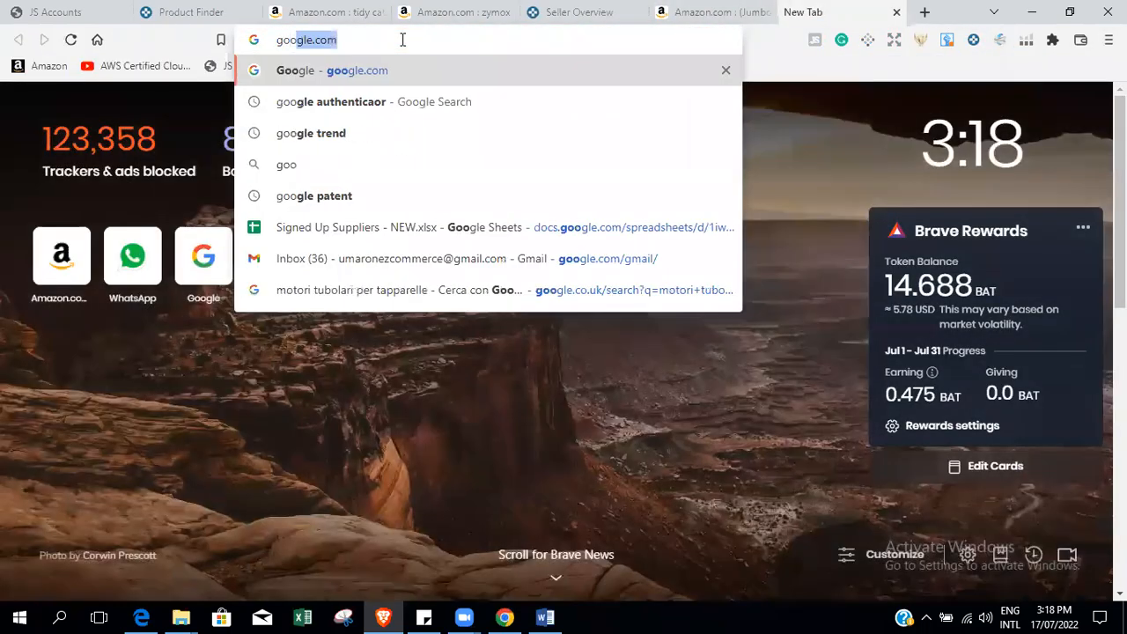
key(Return)
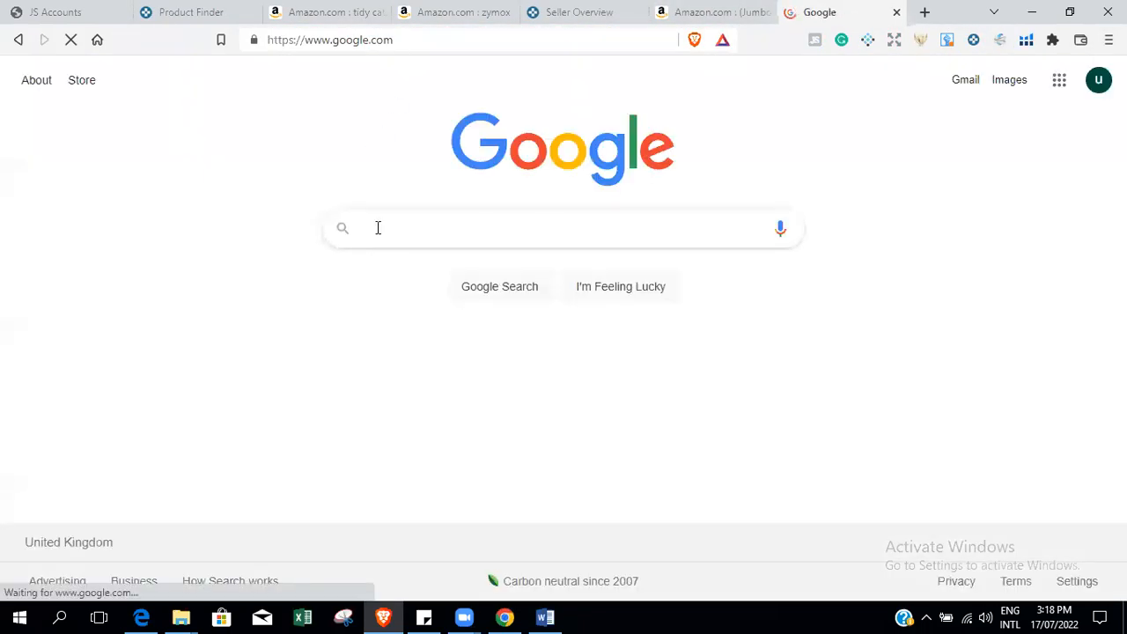
text(zymox)
key(Escape)
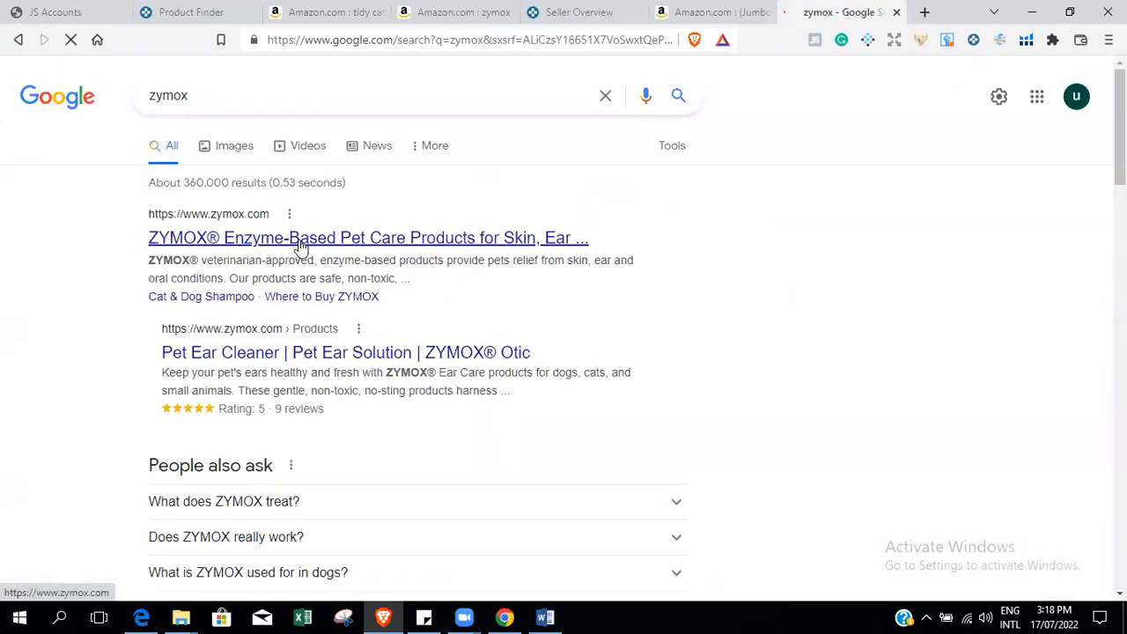
Open the official zymox.com site from the top result in a new tab, then return to Nutri Bites
right_click(299, 247)
click(333, 254)
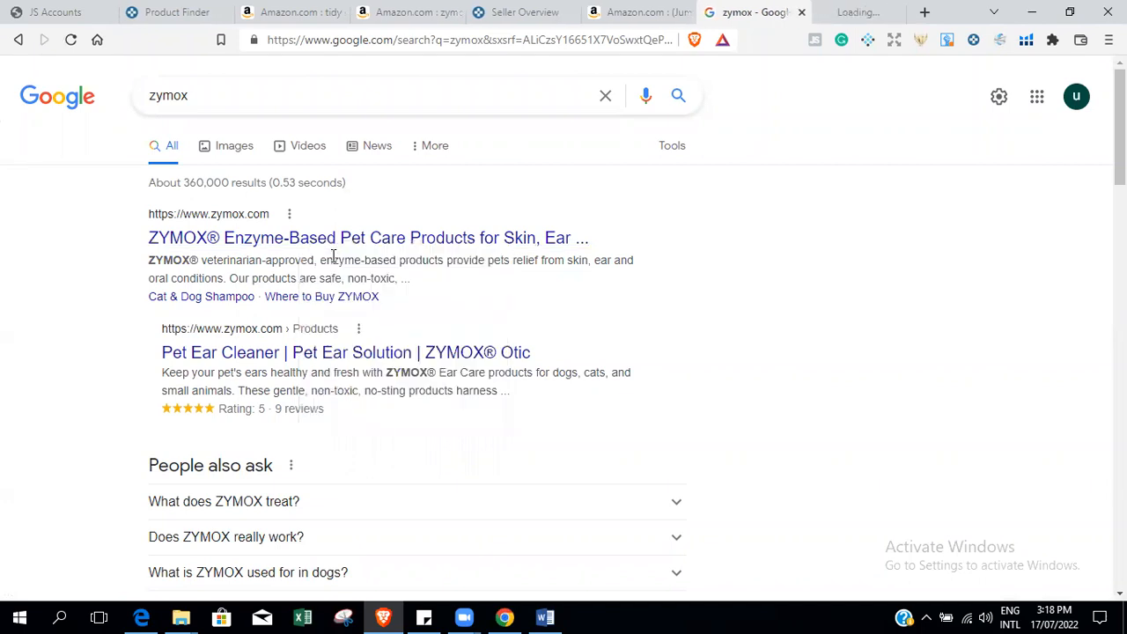
click(842, 10)
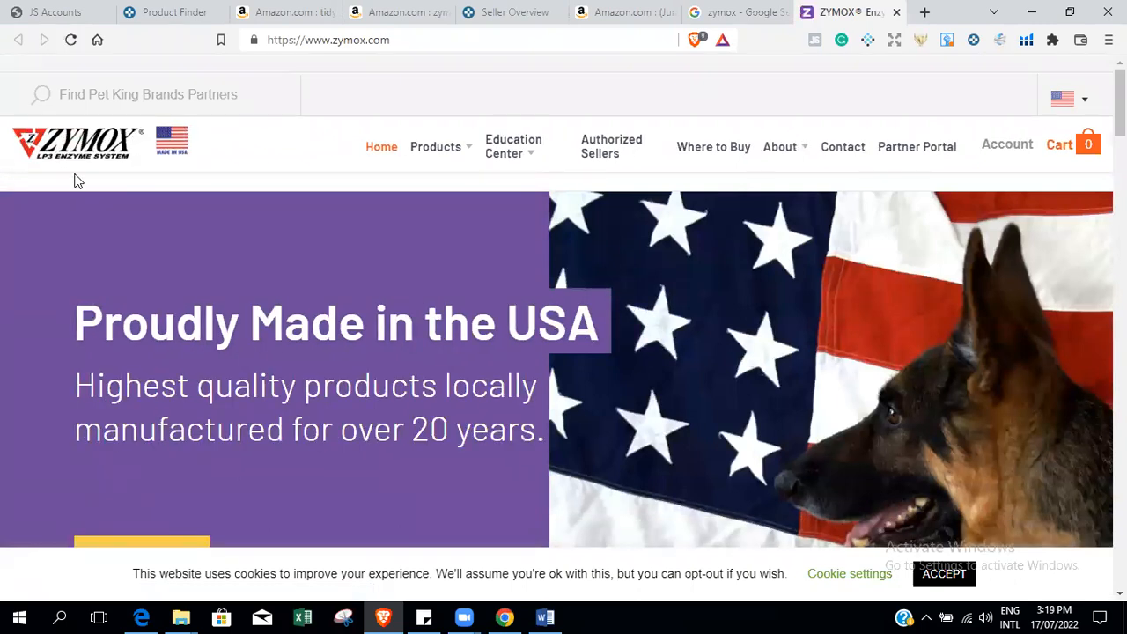
click(635, 11)
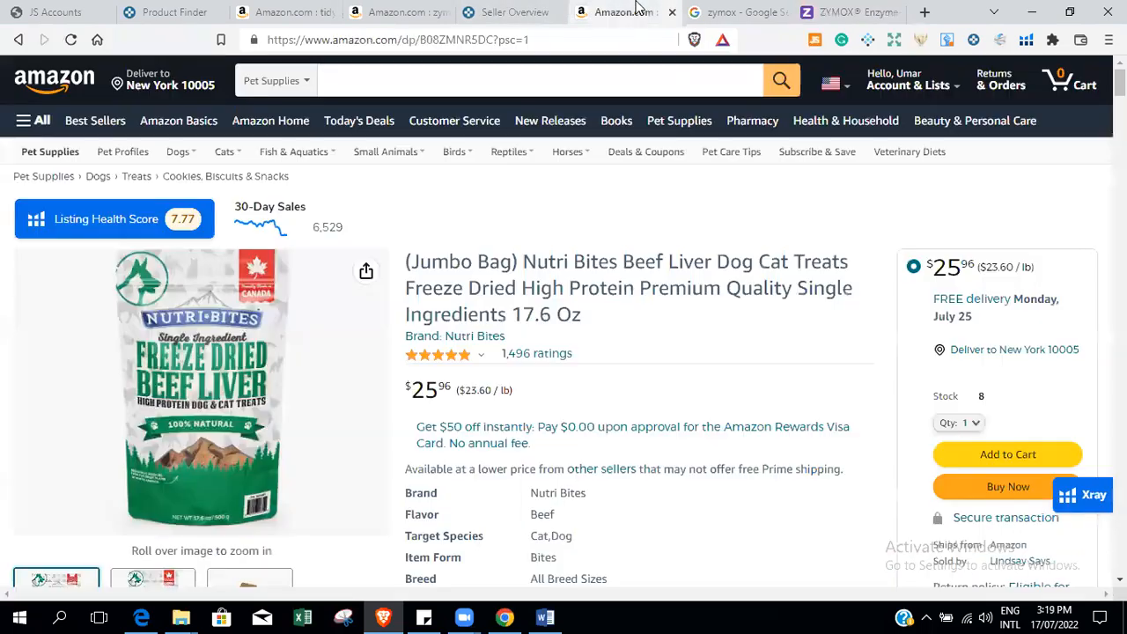
Rerun the Amazon zymox search and open the Zymox and Oratene store via the Ear Solution listing
click(393, 9)
key(Return)
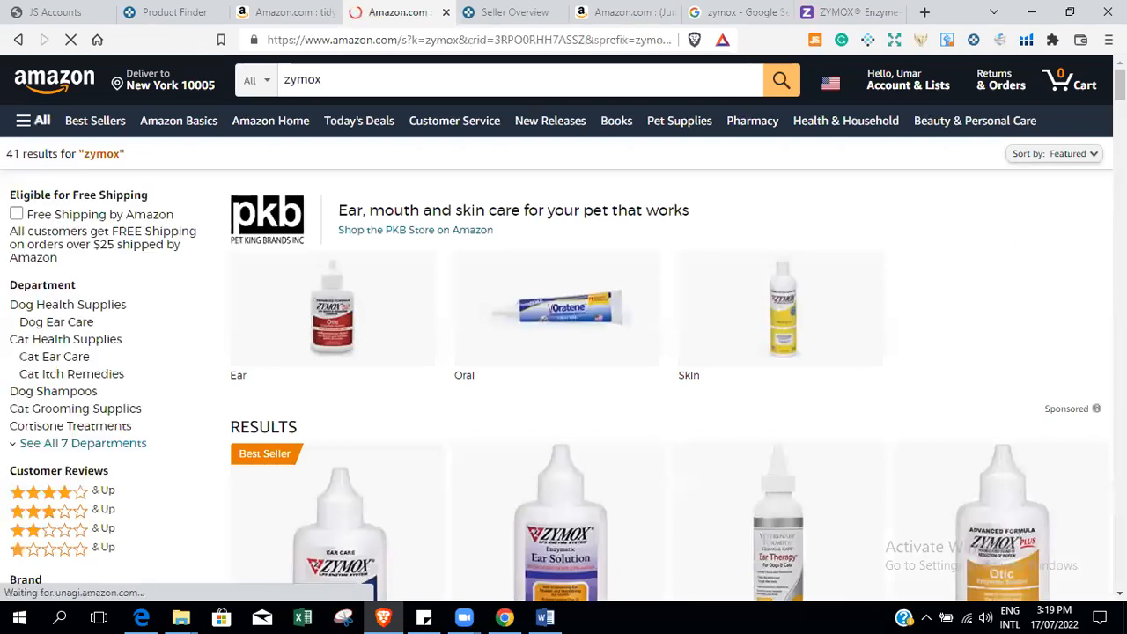
scroll(587, 256, down, 5)
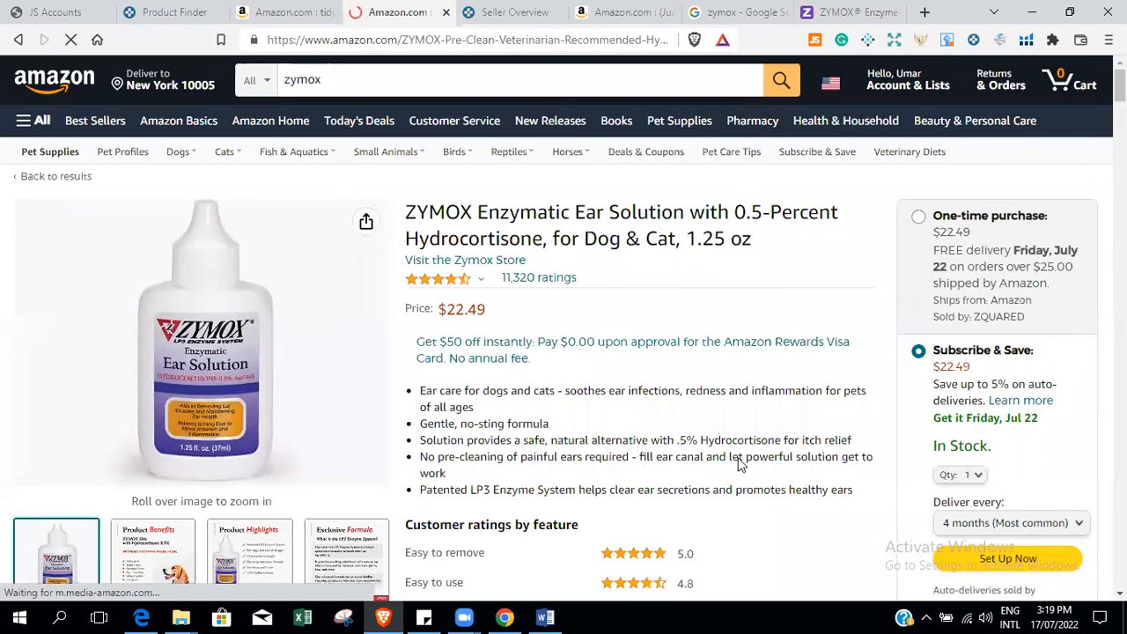
drag(1119, 85, 1119, 86)
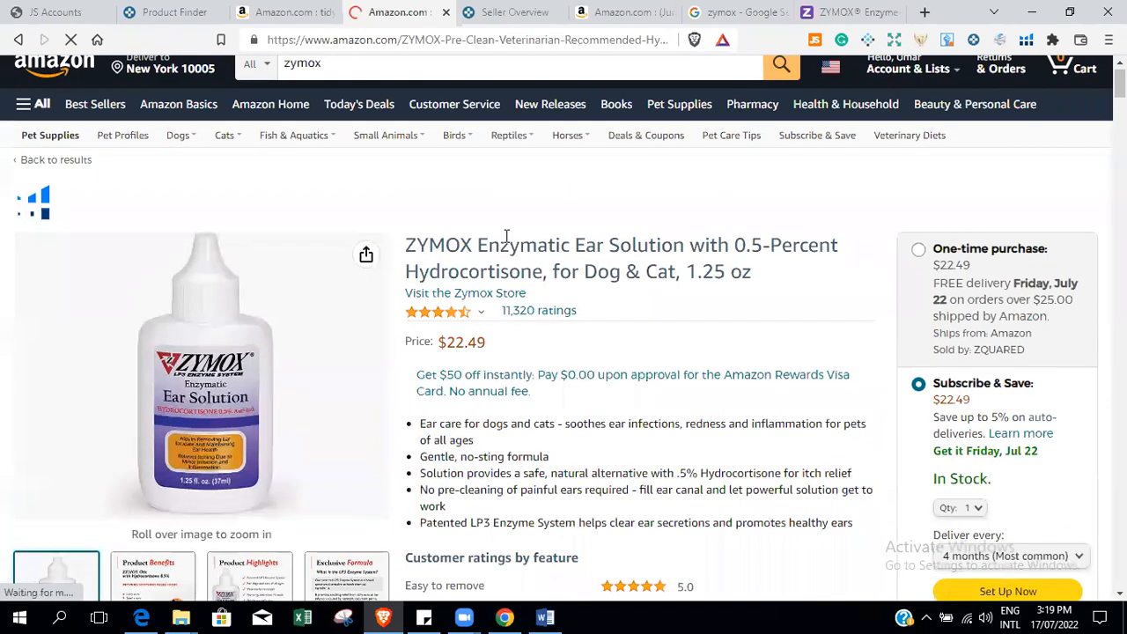
click(494, 294)
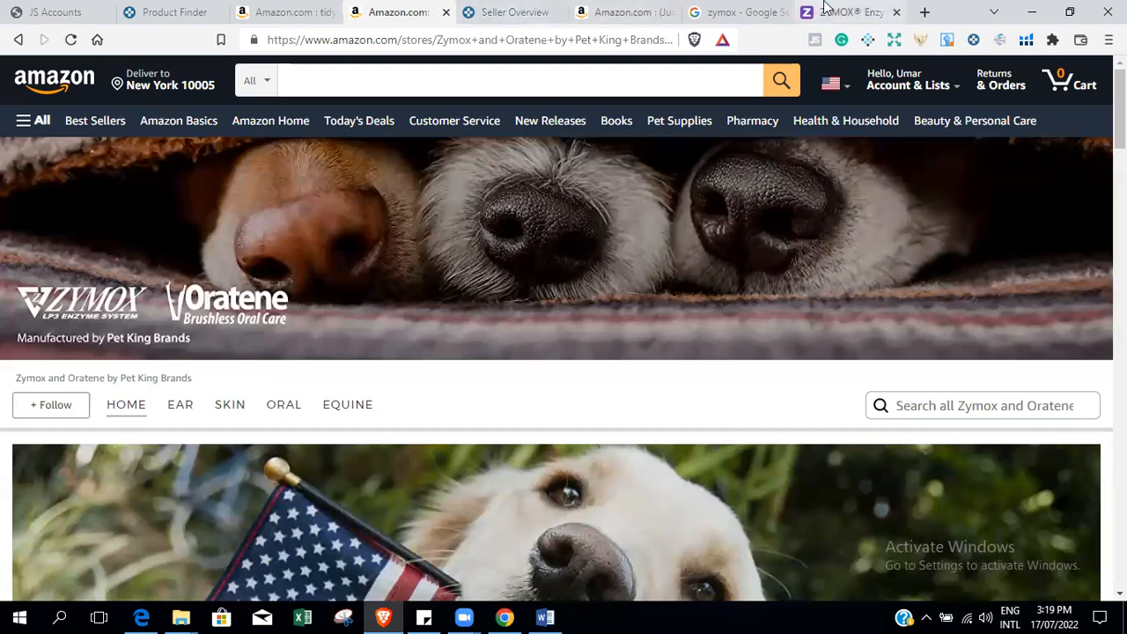
click(845, 8)
Move the ZYMOX tab after Seller Overview and open its Account link in a new tab
drag(845, 9, 624, 10)
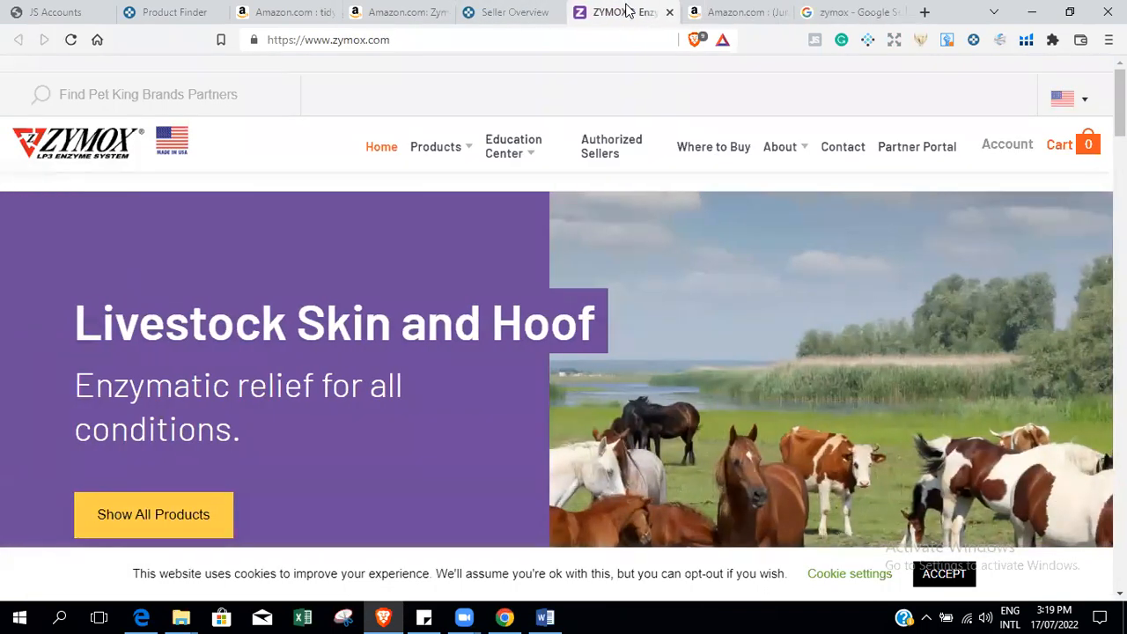
scroll(1118, 105, down, 1)
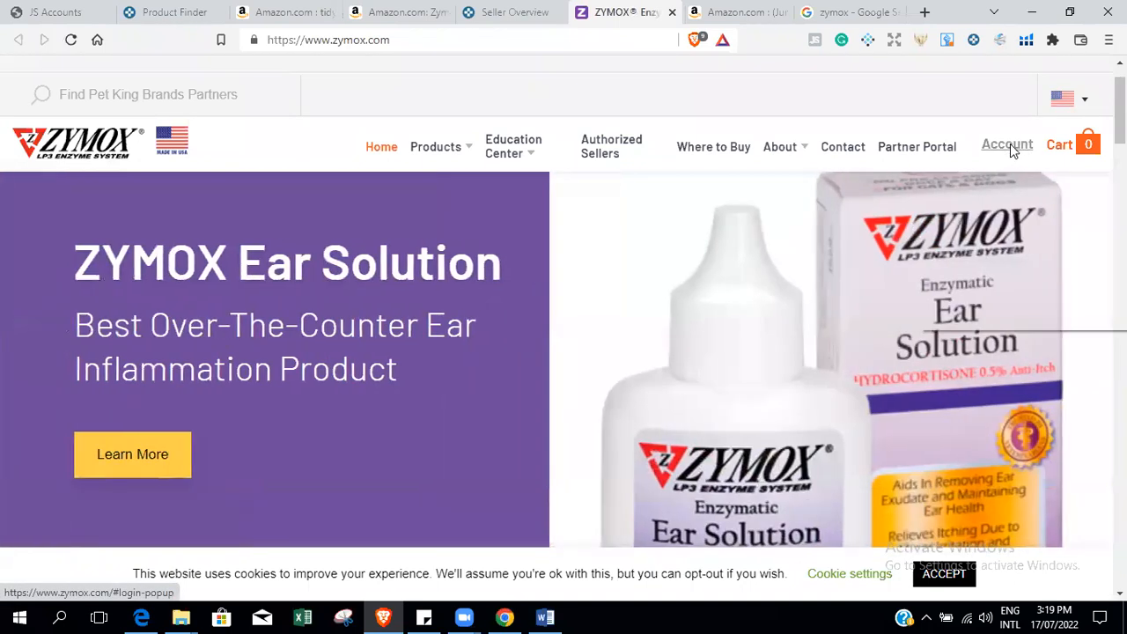
right_click(1014, 150)
click(1015, 162)
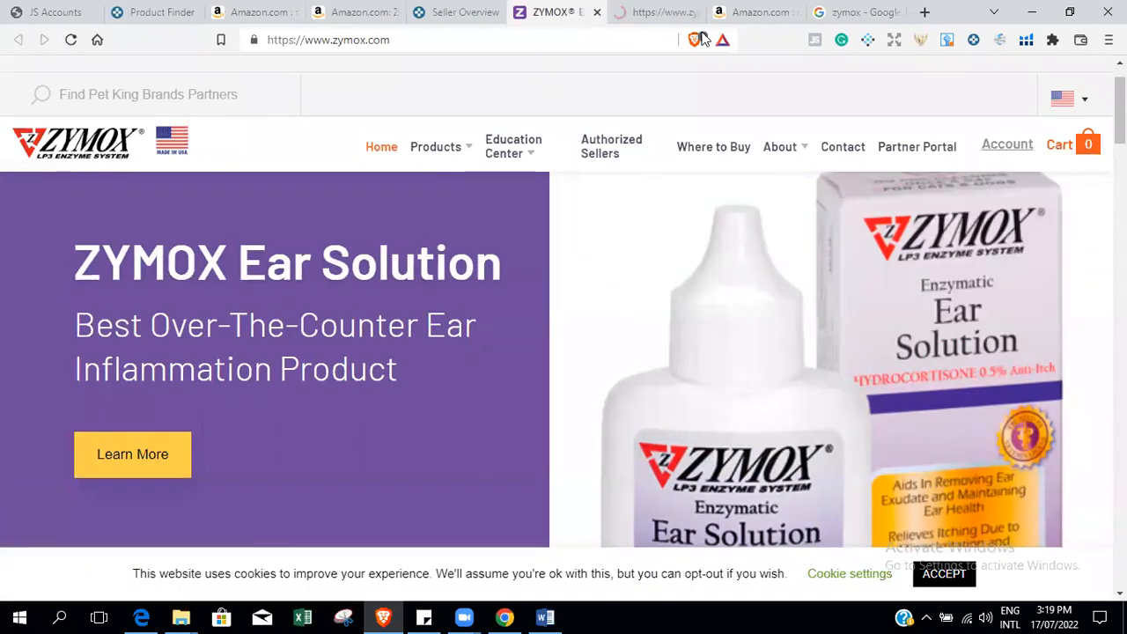
click(661, 12)
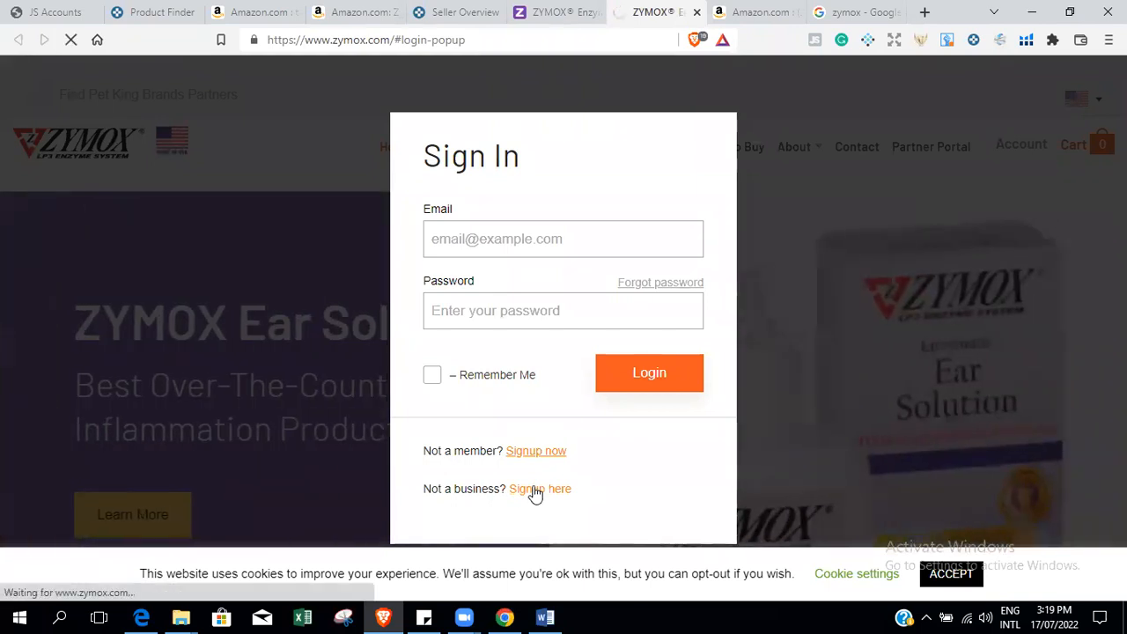
Follow 'Signup here' to the My account page and look over its Login and Register forms
click(535, 493)
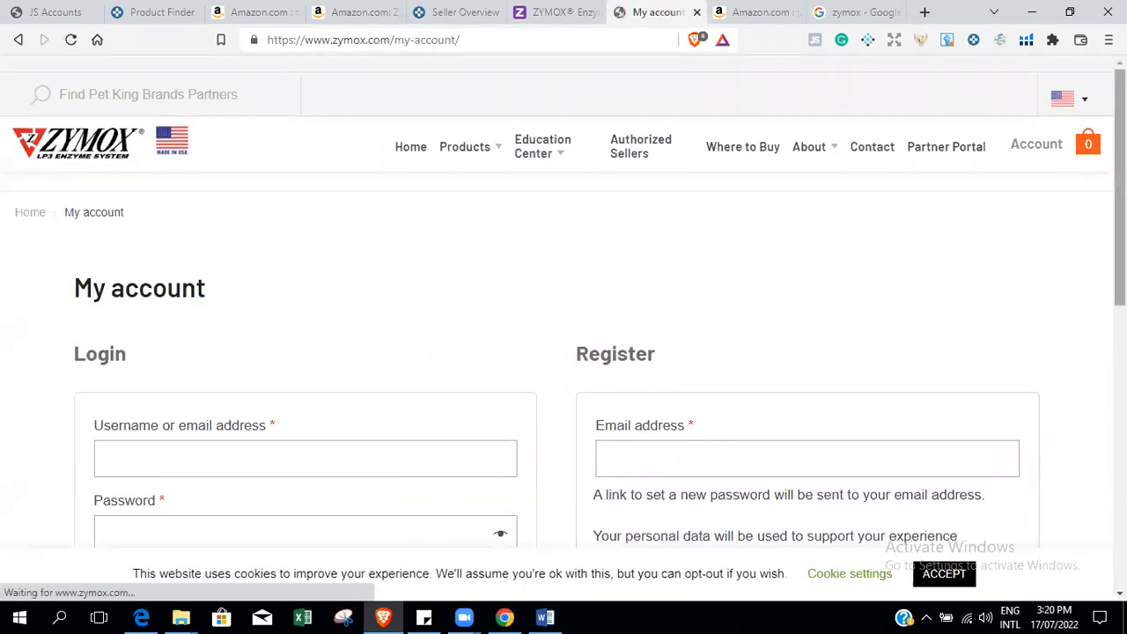
scroll(556, 359, down, 1)
scroll(556, 359, up, 1)
scroll(557, 359, down, 1)
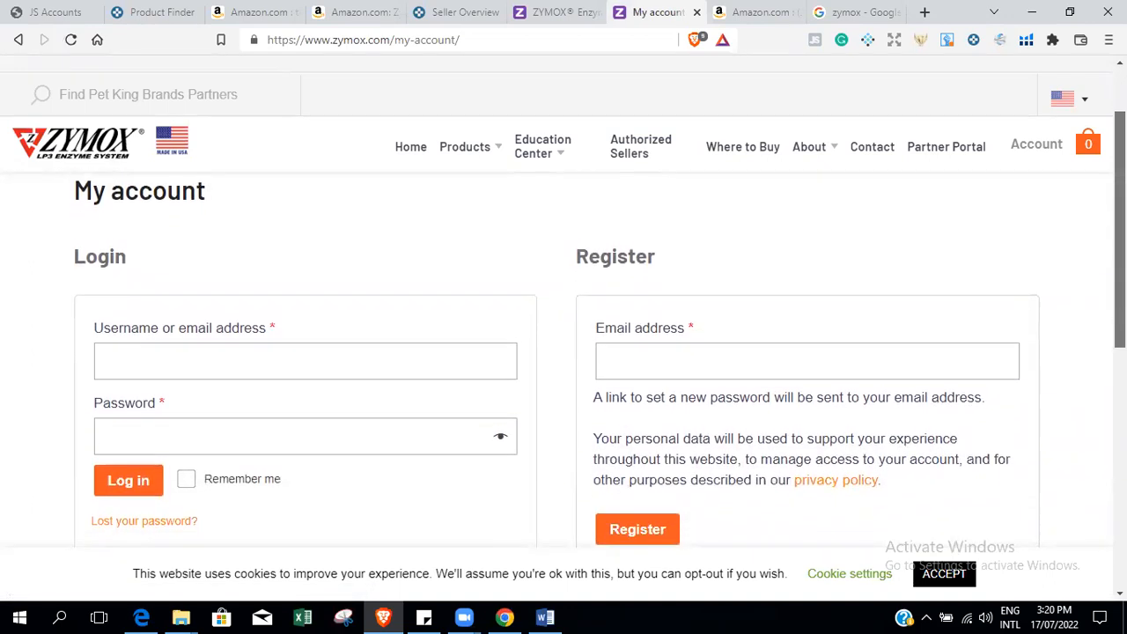
scroll(564, 352, down, 1)
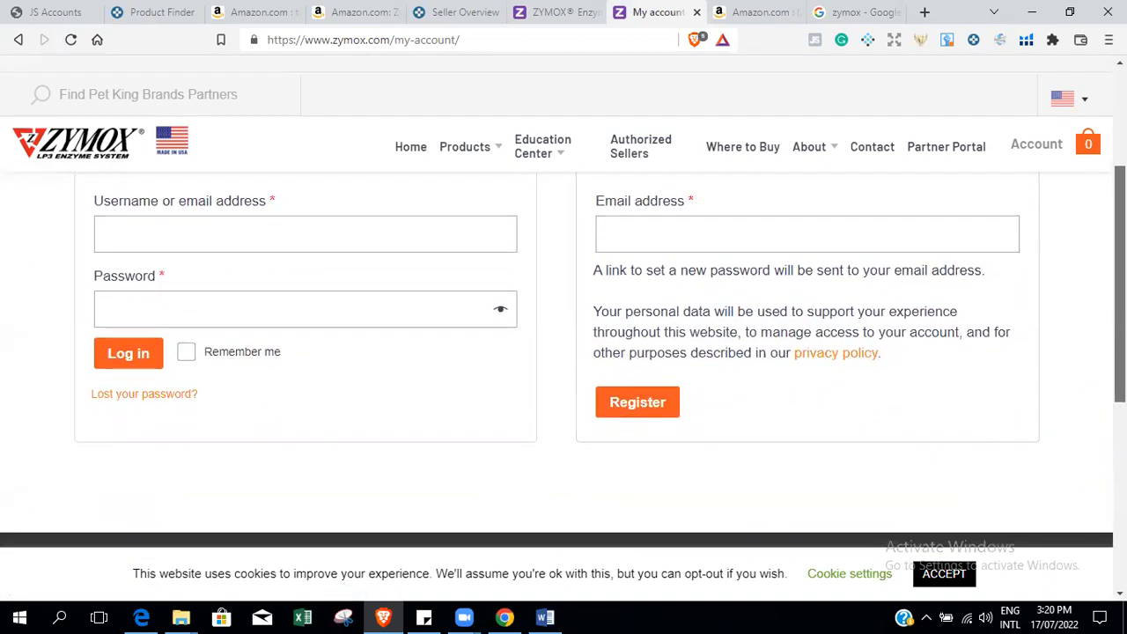
scroll(563, 352, up, 2)
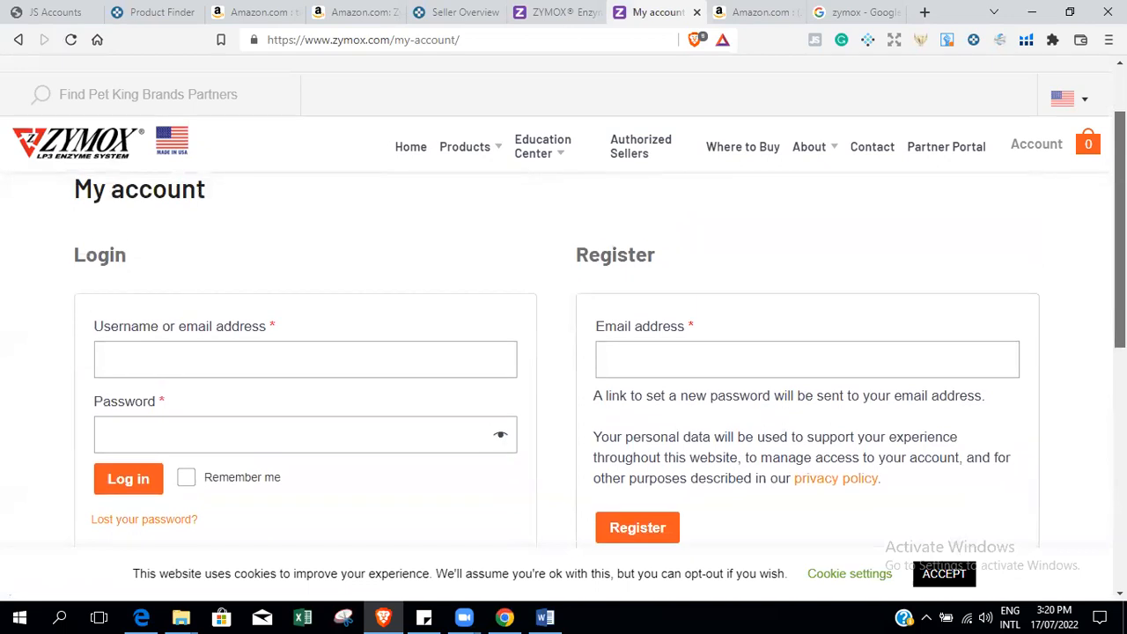
scroll(859, 262, down, 2)
scroll(859, 262, up, 1)
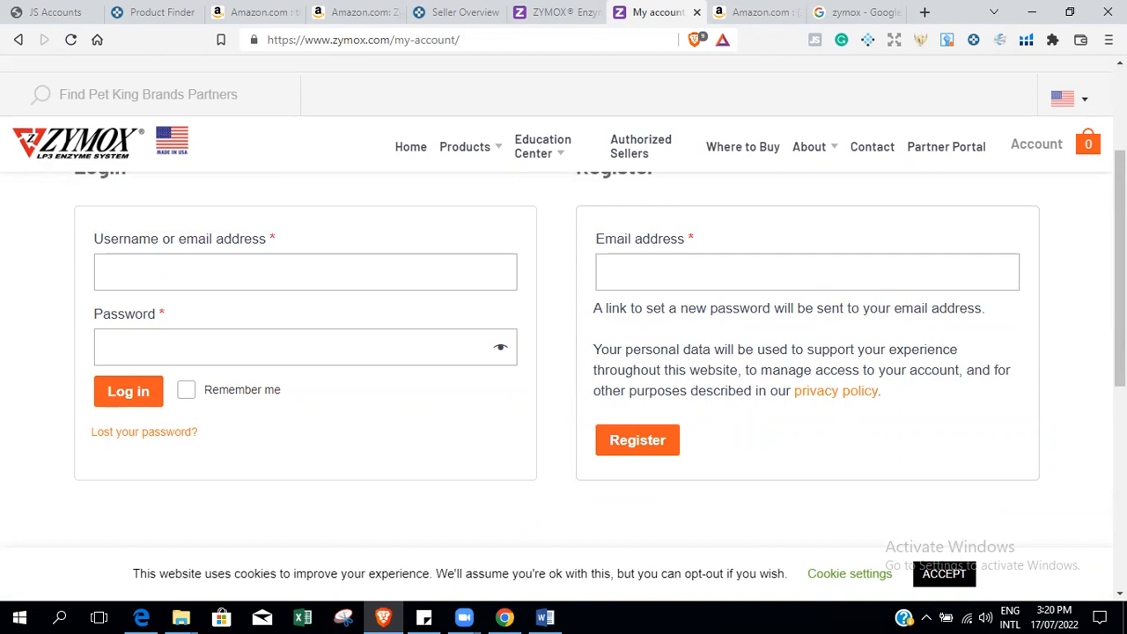
scroll(1020, 323, down, 3)
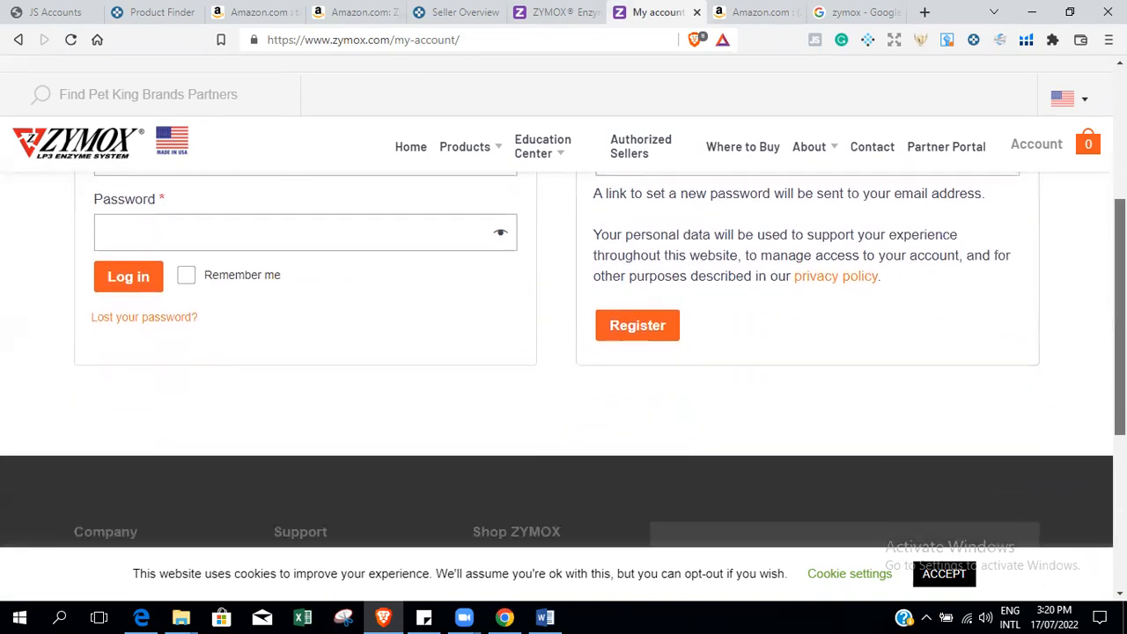
scroll(563, 360, down, 2)
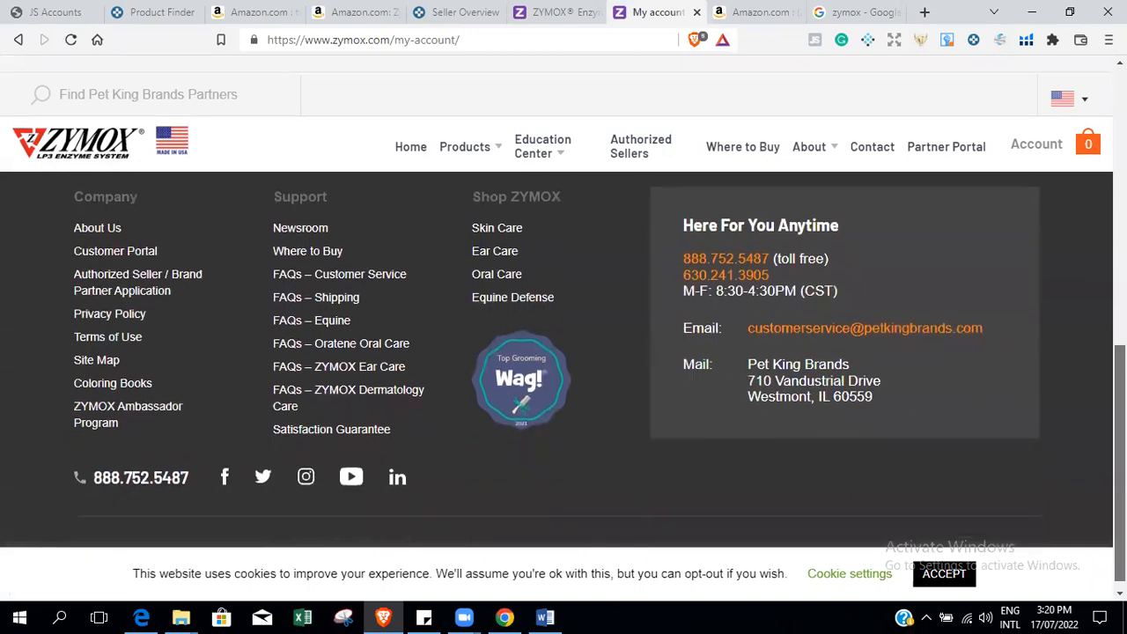
scroll(563, 360, up, 1)
scroll(562, 360, up, 5)
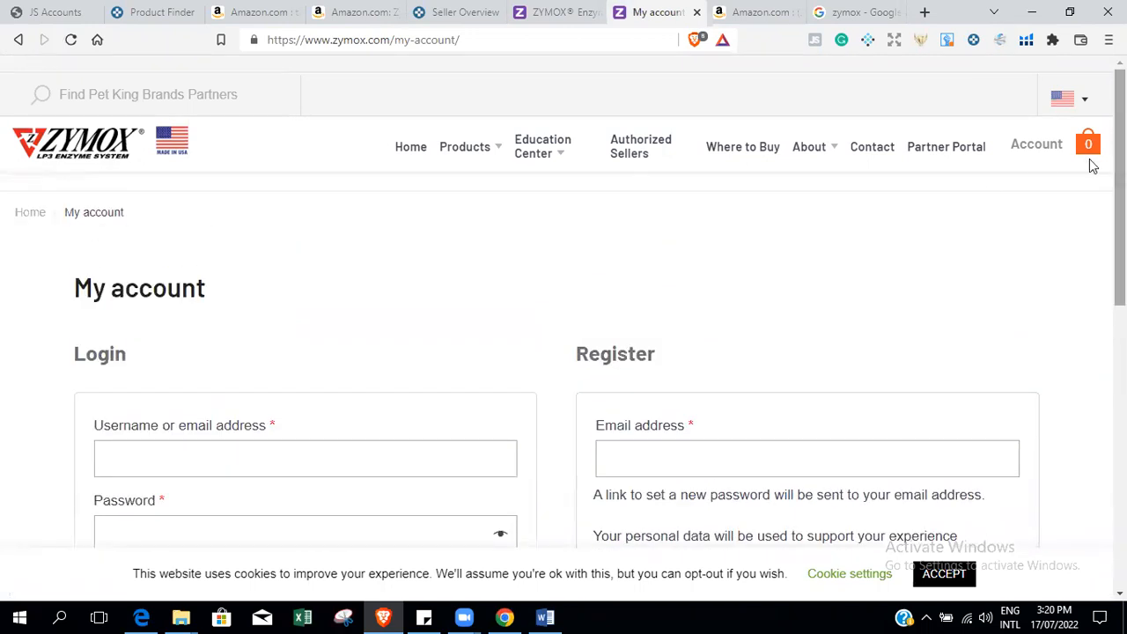
Open the Contact Us page and browse the Industry and help-topic dropdowns without choosing
click(867, 150)
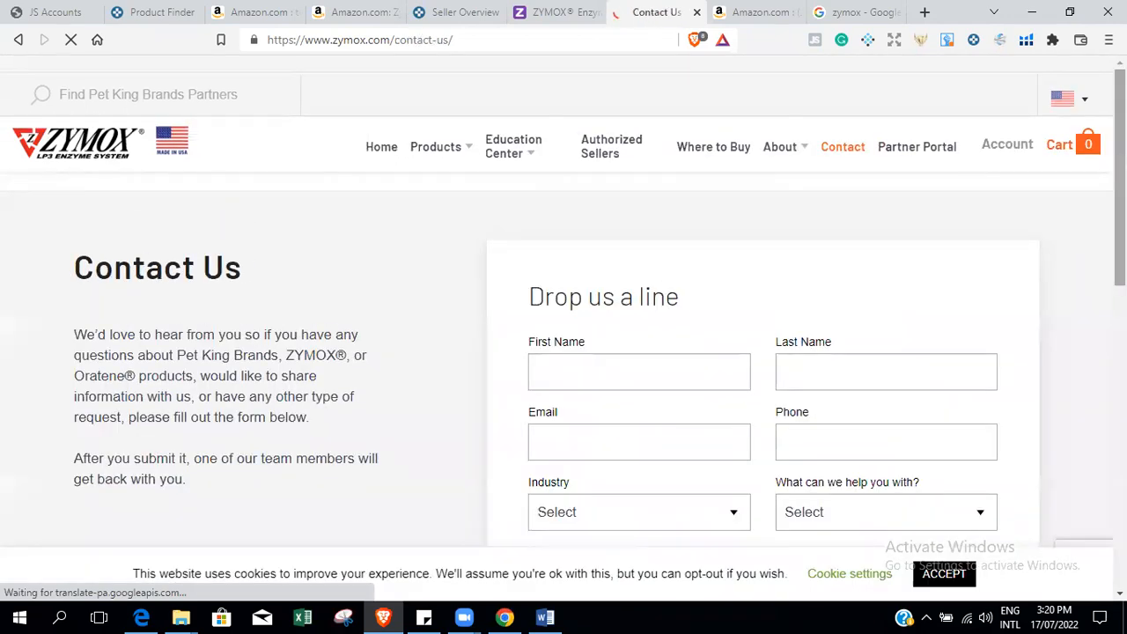
scroll(564, 352, down, 2)
scroll(564, 352, down, 2)
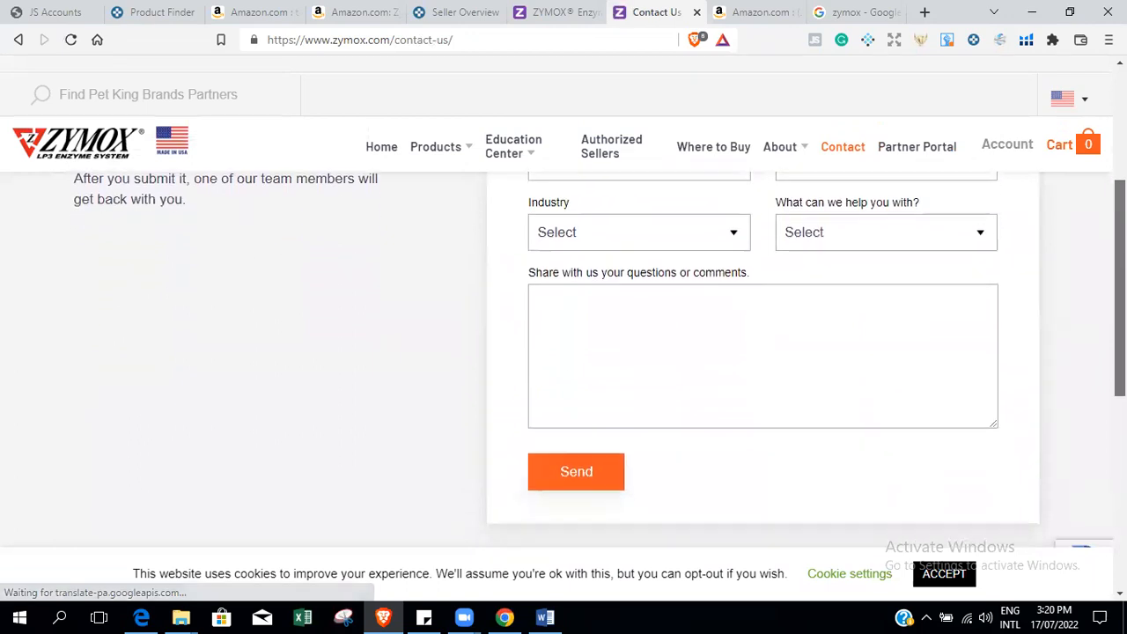
scroll(563, 352, up, 3)
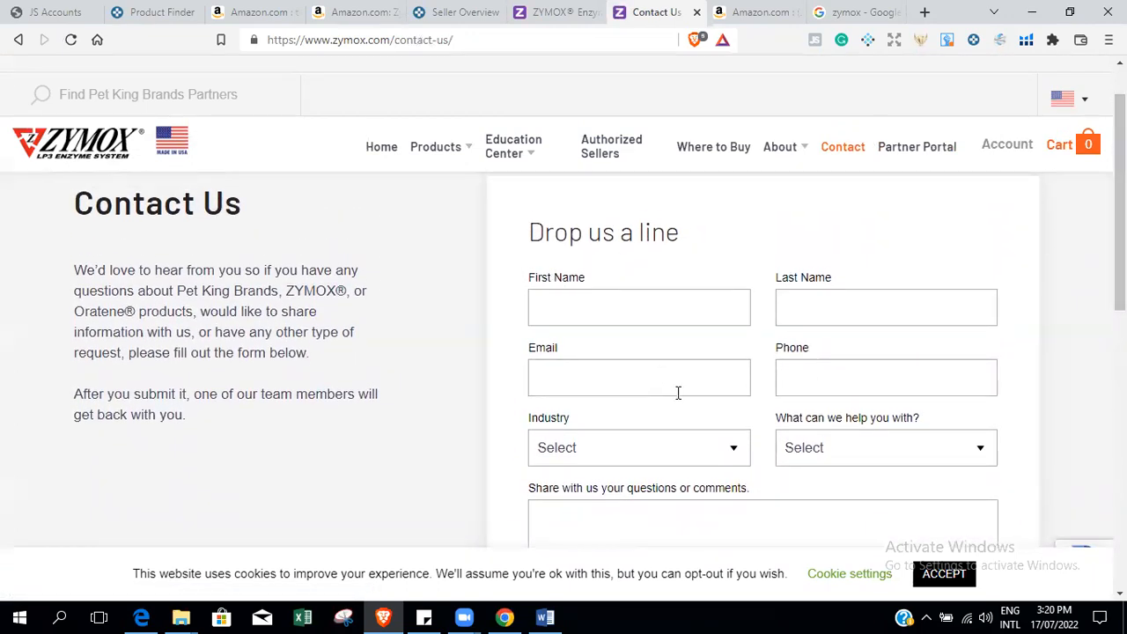
click(665, 443)
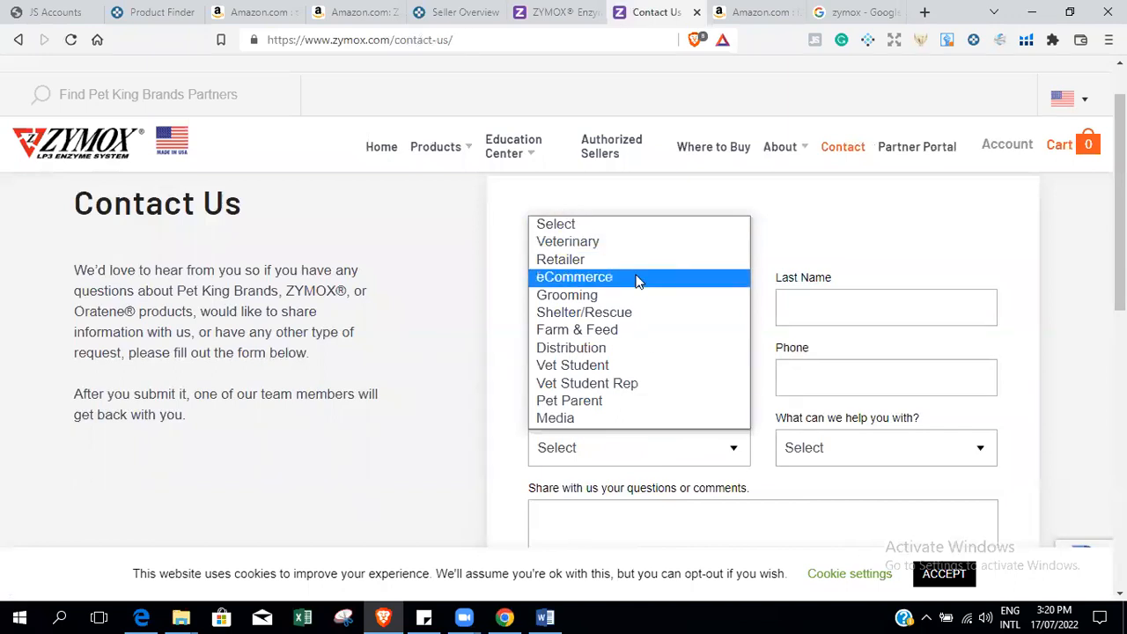
click(828, 225)
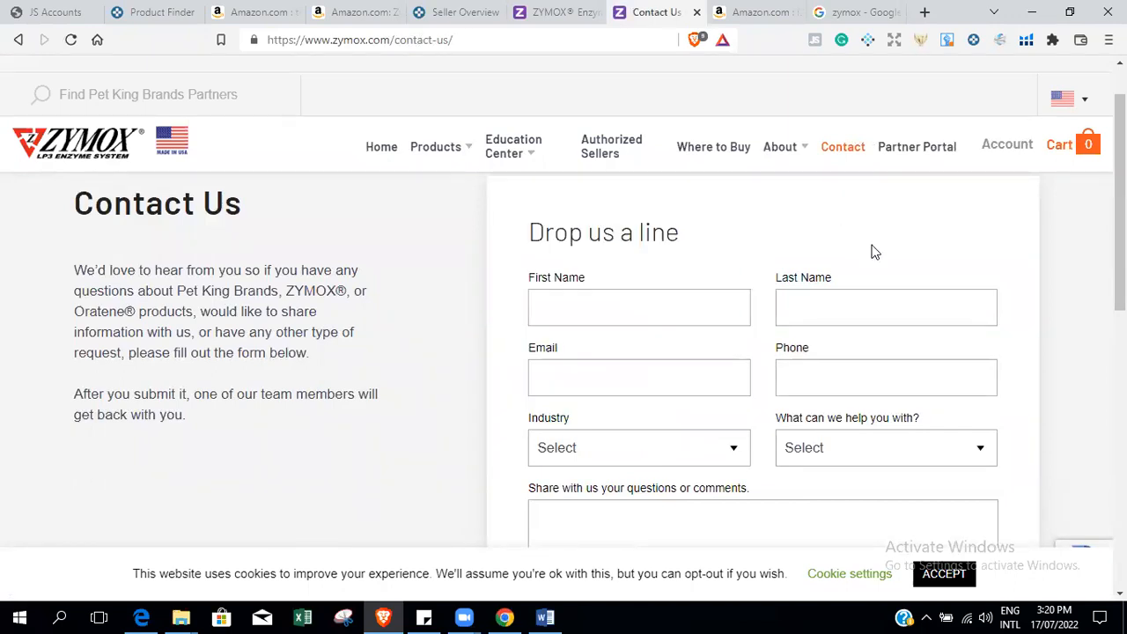
scroll(915, 363, down, 1)
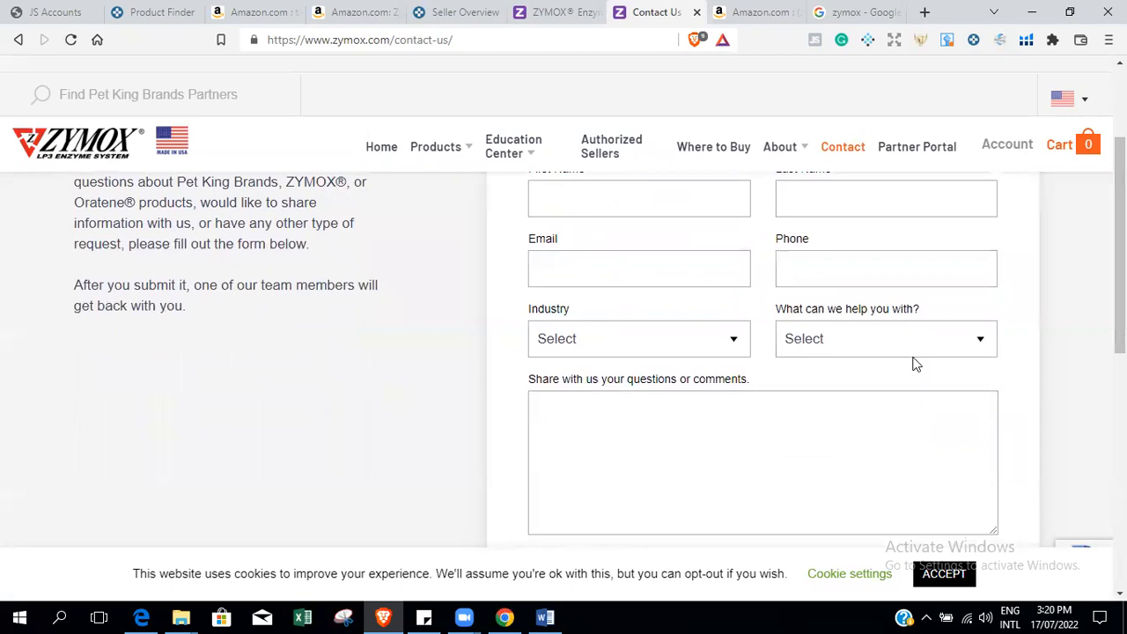
click(887, 332)
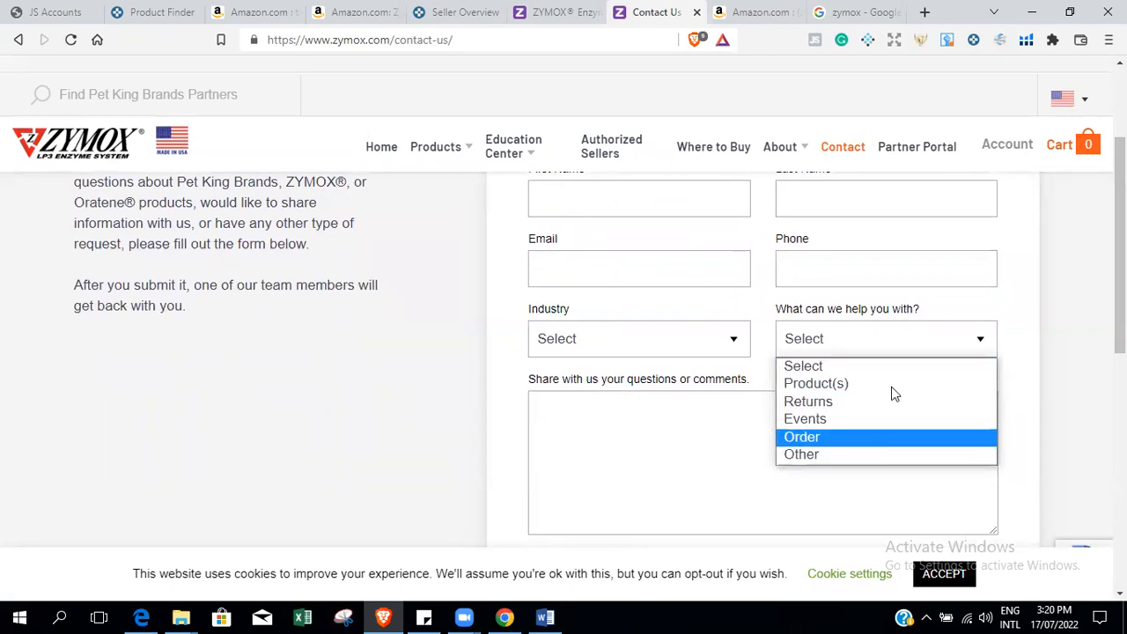
click(1028, 279)
Review the rest of the contact form, then switch to the '4th class --A.pdf' workflow slide in Edge
click(726, 465)
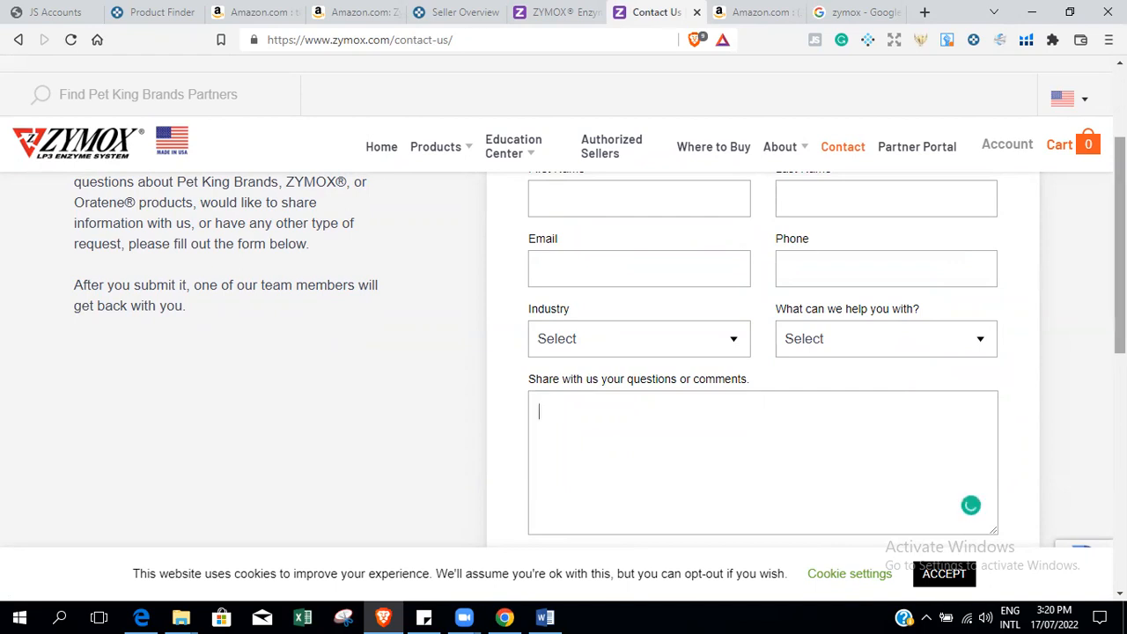
scroll(726, 464, down, 3)
scroll(726, 465, up, 2)
scroll(563, 352, up, 2)
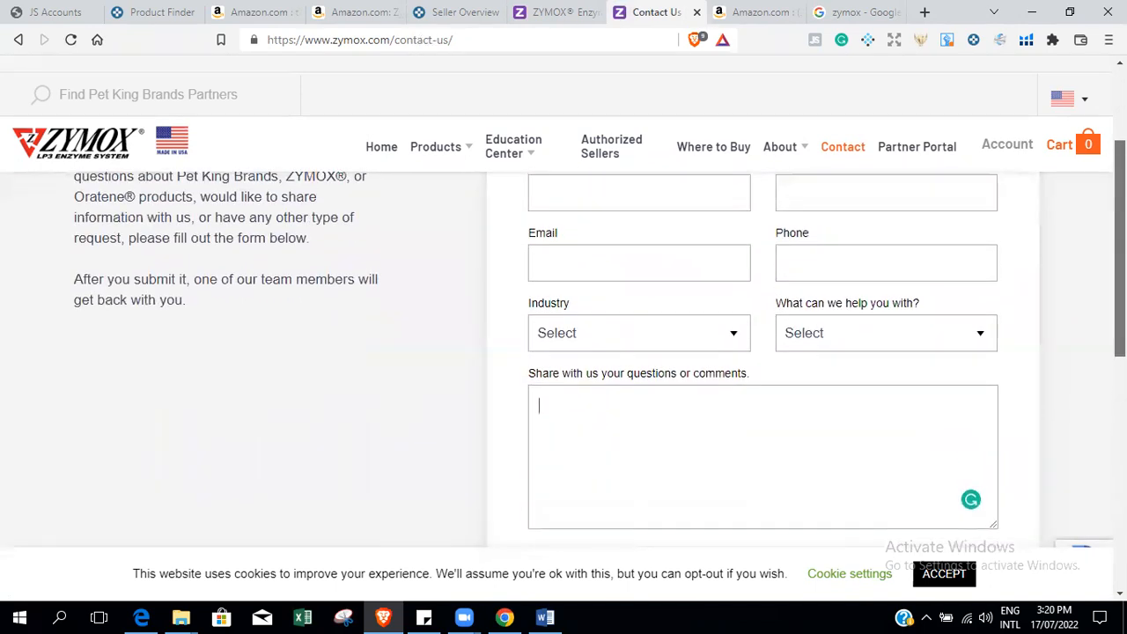
scroll(563, 352, down, 2)
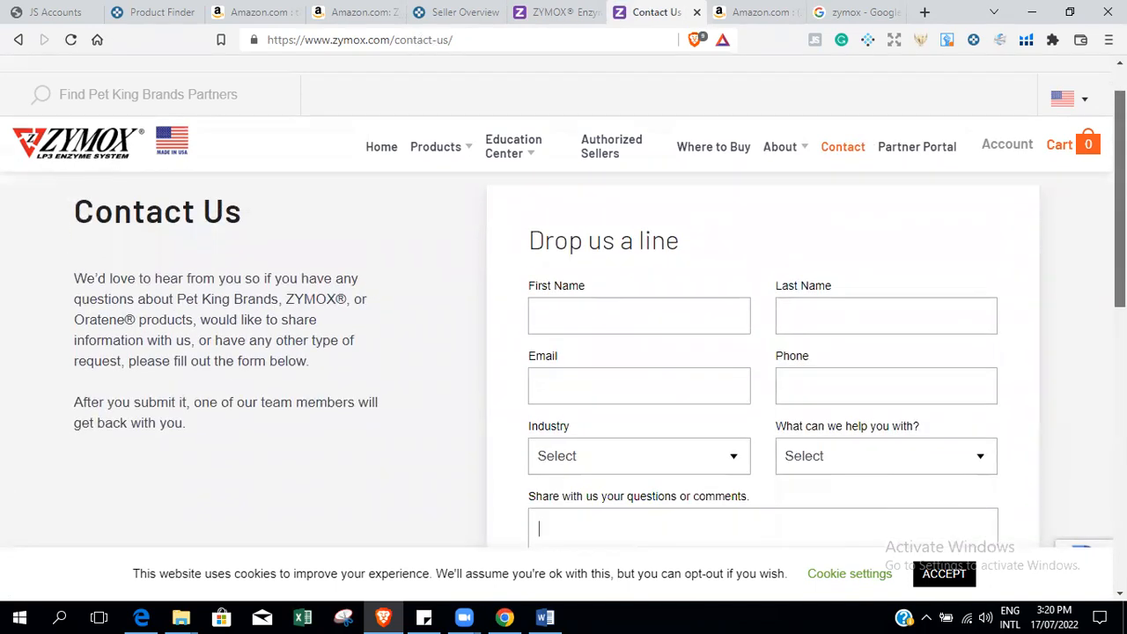
scroll(564, 352, up, 2)
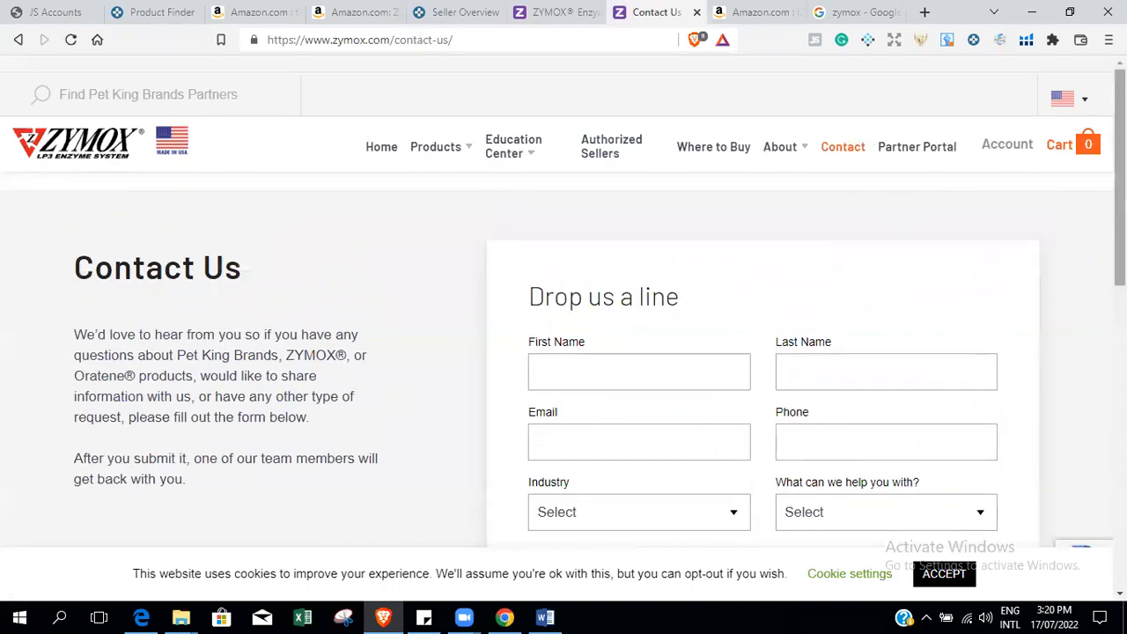
scroll(1120, 264, down, 1)
scroll(563, 352, down, 3)
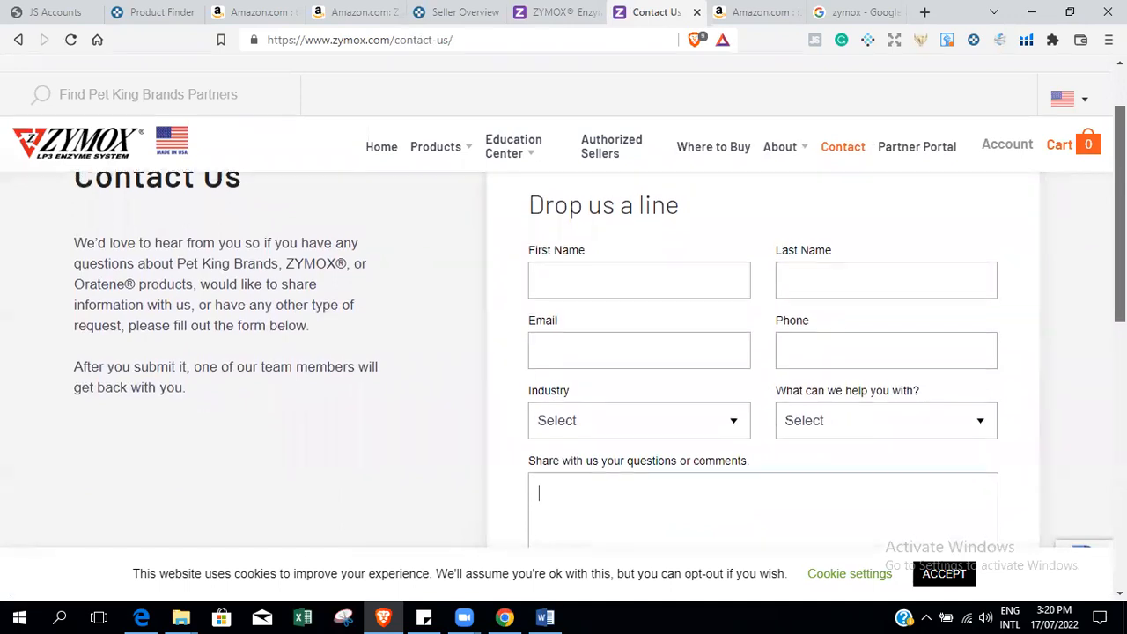
scroll(563, 352, up, 1)
scroll(563, 352, up, 3)
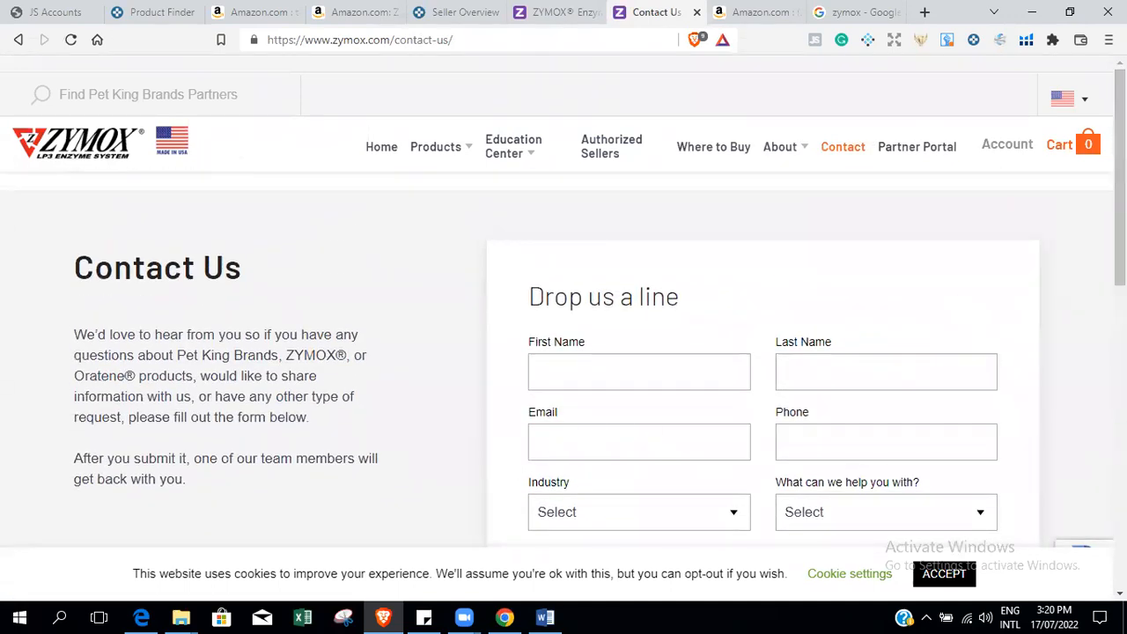
mouse_move(1120, 176)
mouse_down()
mouse_move(1120, 327)
mouse_move(1120, 178)
mouse_up()
drag(1119, 247, 1120, 282)
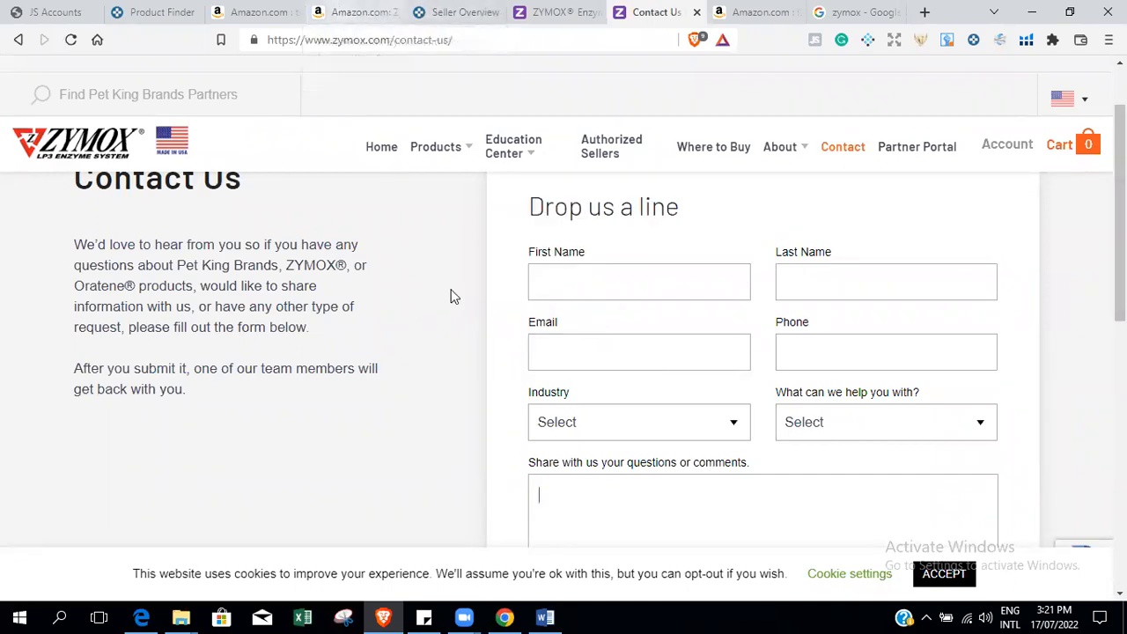
drag(1119, 229, 1120, 263)
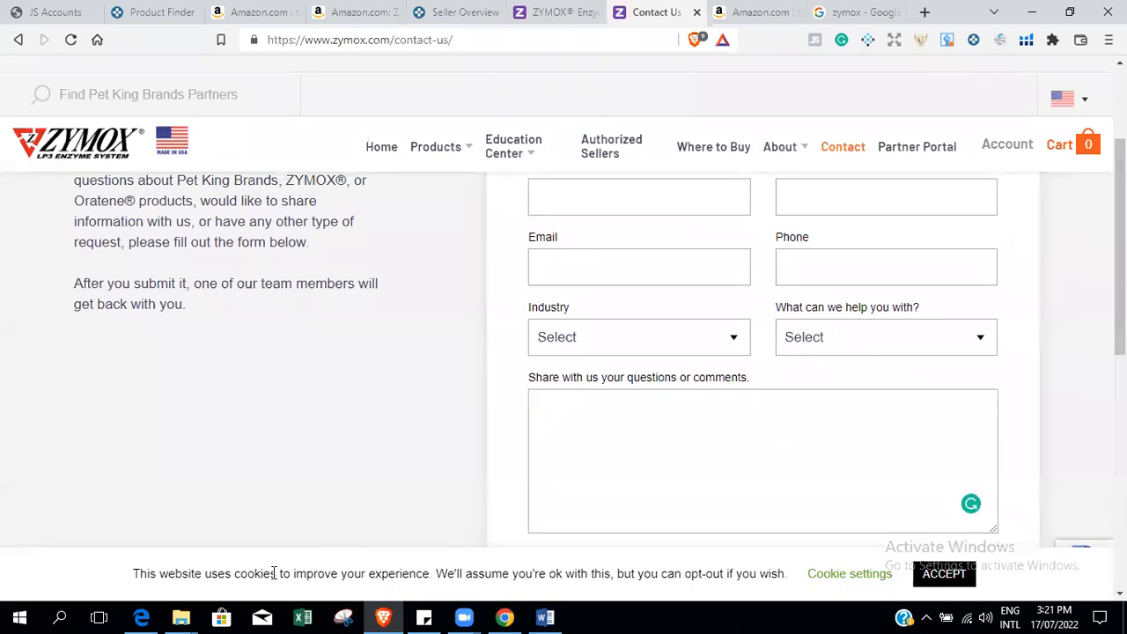
click(140, 617)
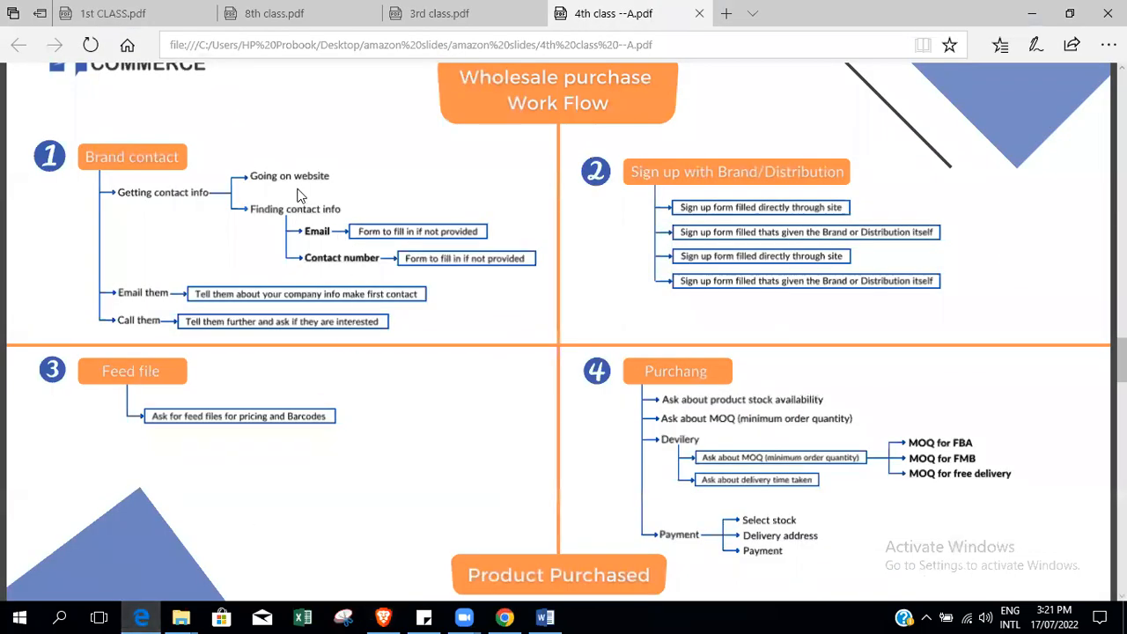